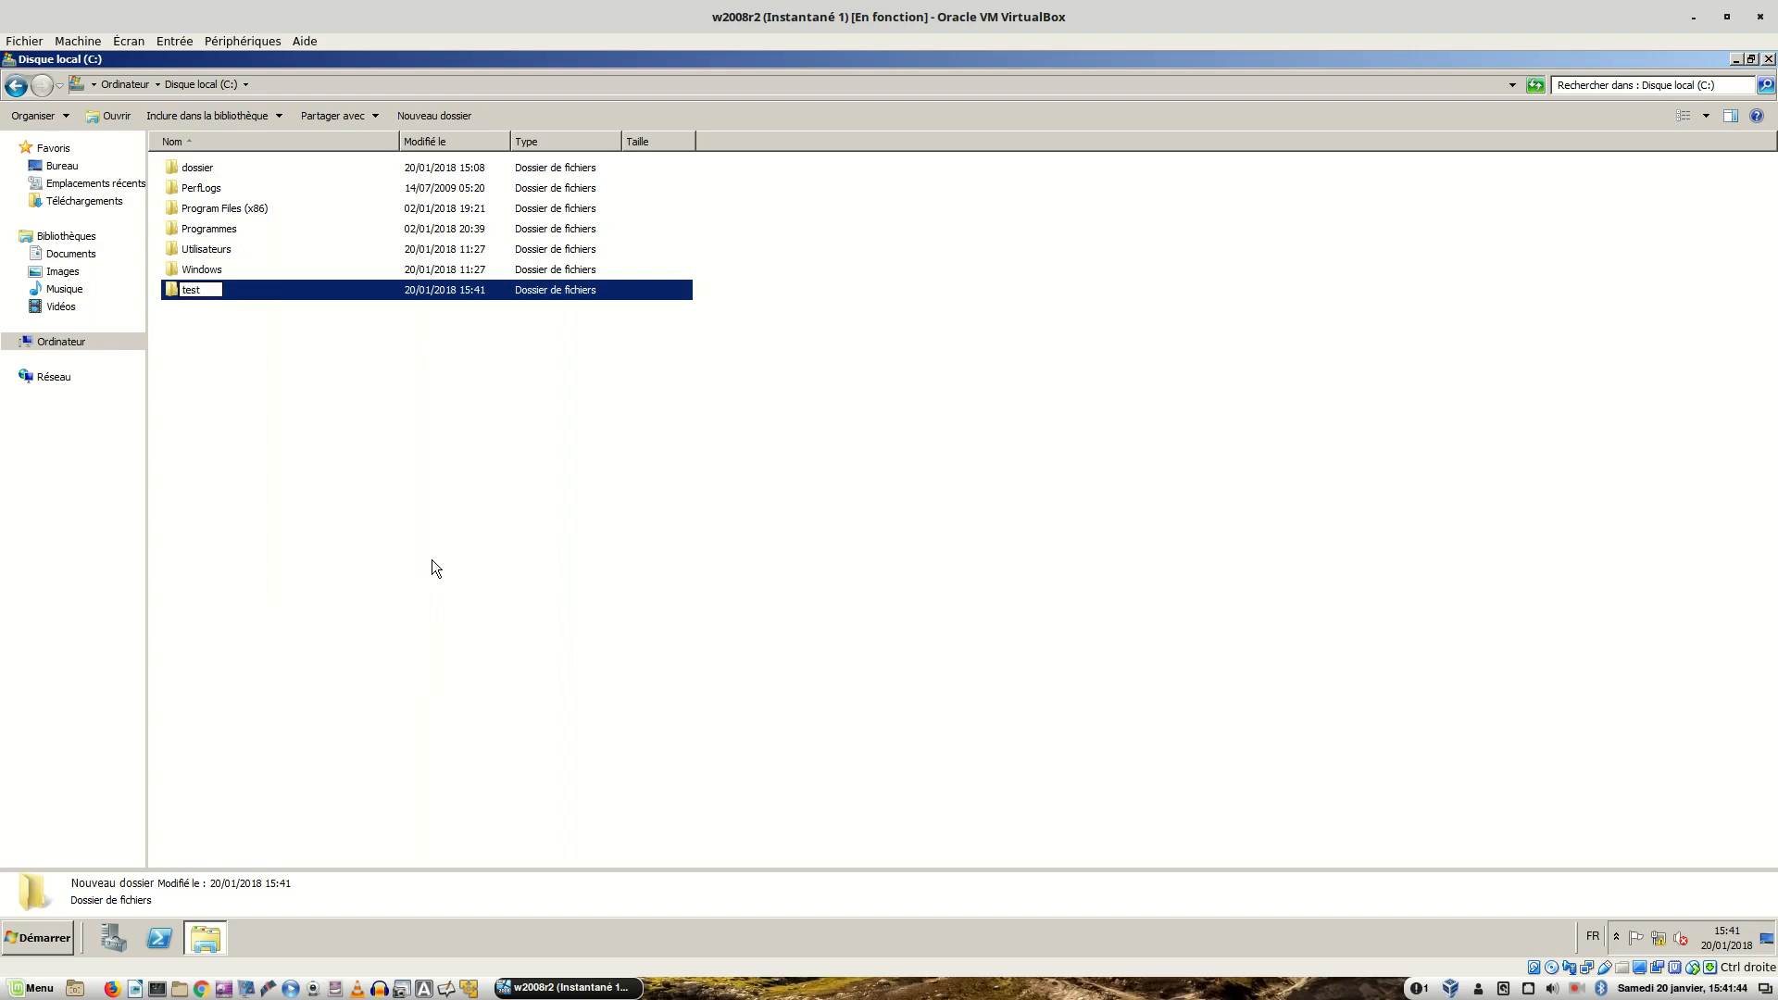
- Name the new C: folder 'test' and enable advanced sharing for it under the share name test
{"action": "key", "text": "Return"}
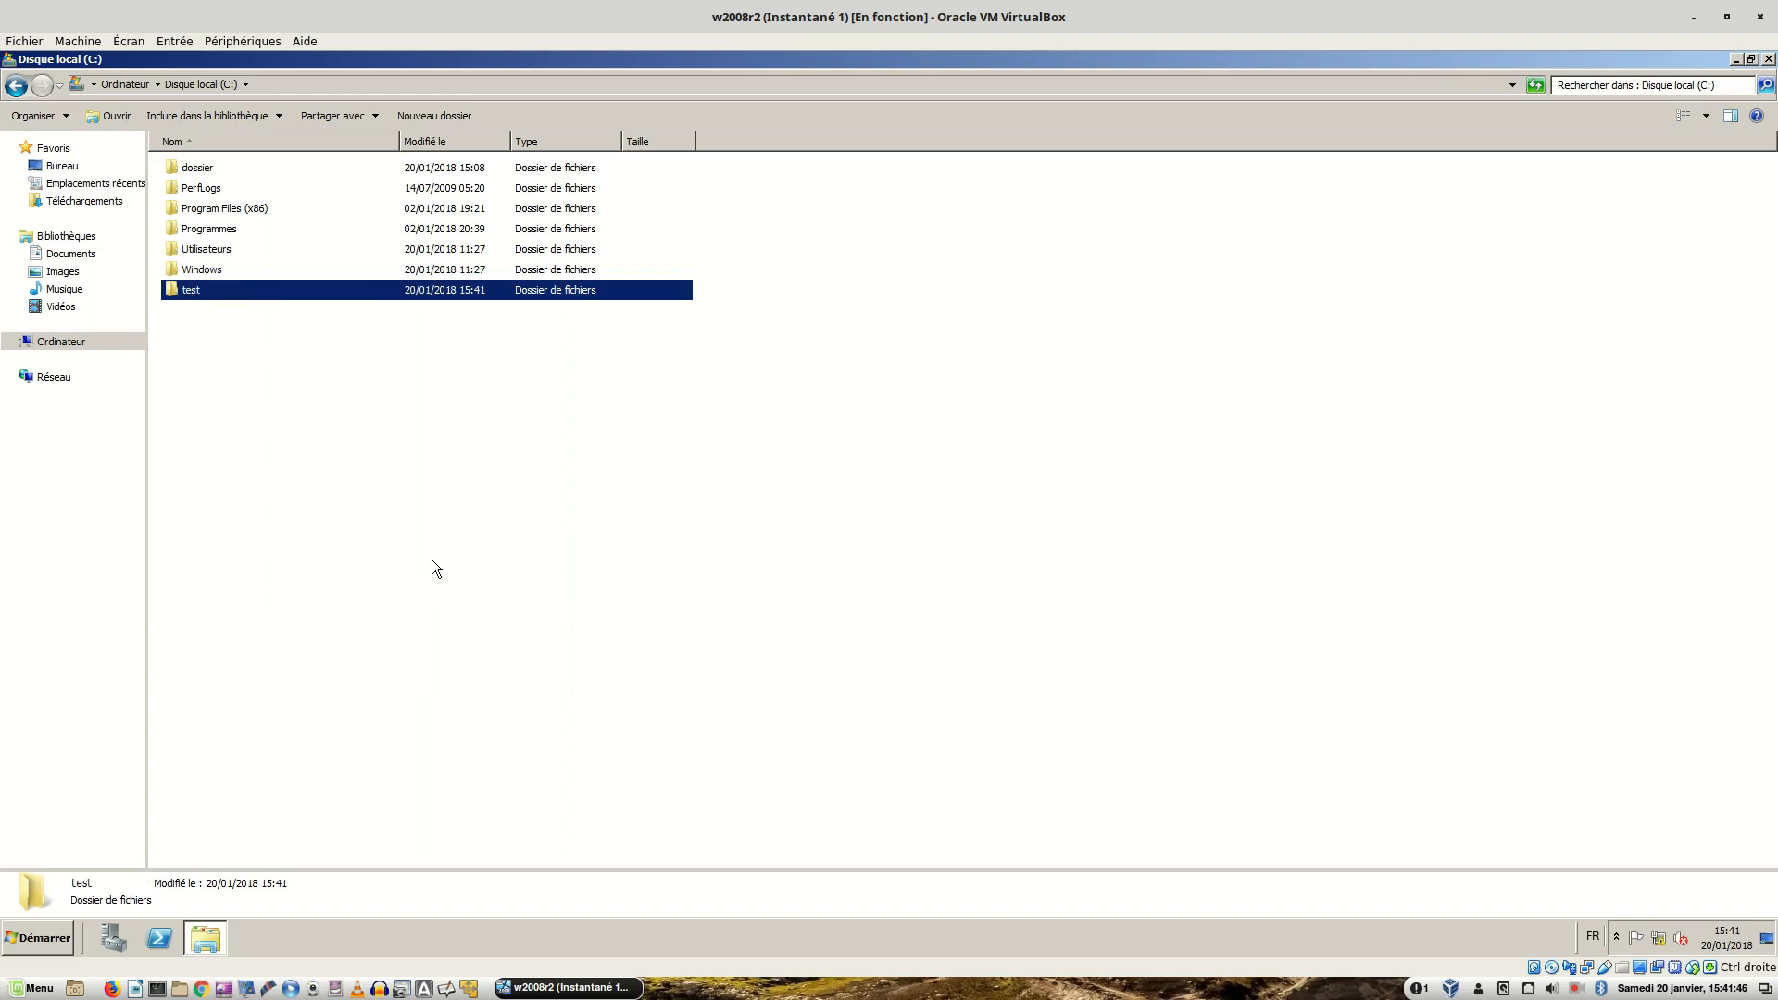
{"action": "right_click", "coordinate": [226, 292]}
{"action": "left_click", "coordinate": [340, 516]}
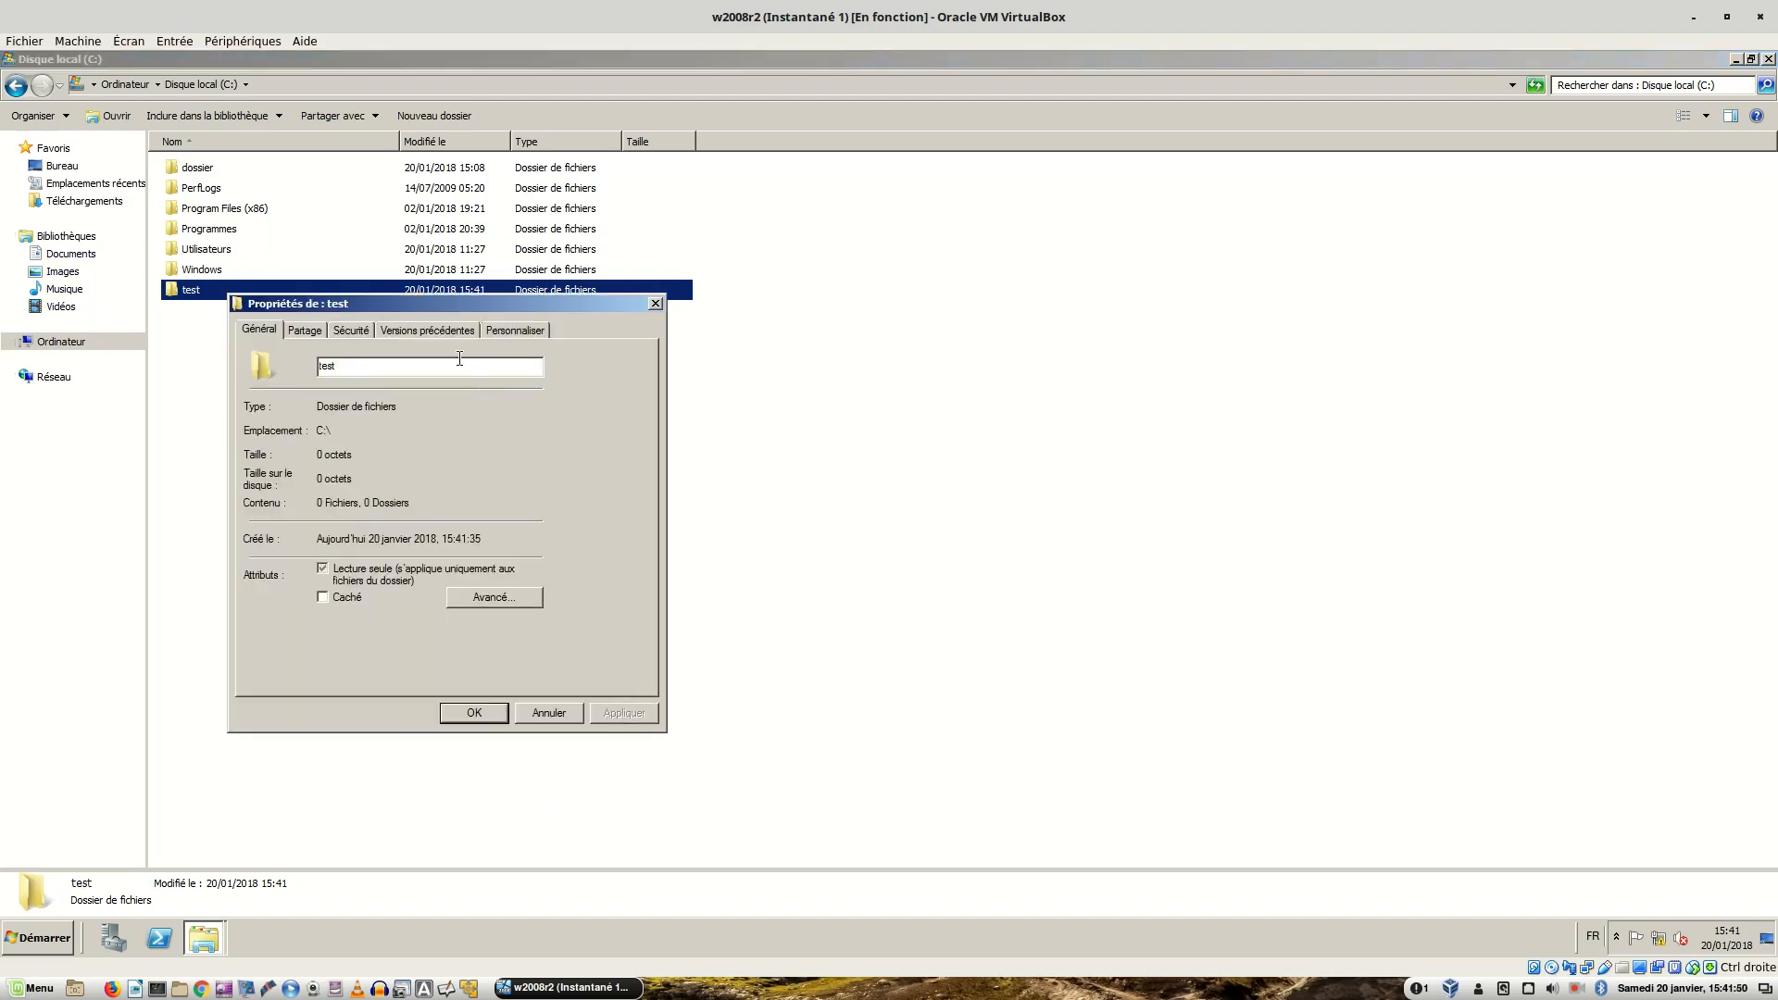
{"action": "left_click", "coordinate": [303, 330]}
{"action": "left_click", "coordinate": [313, 543]}
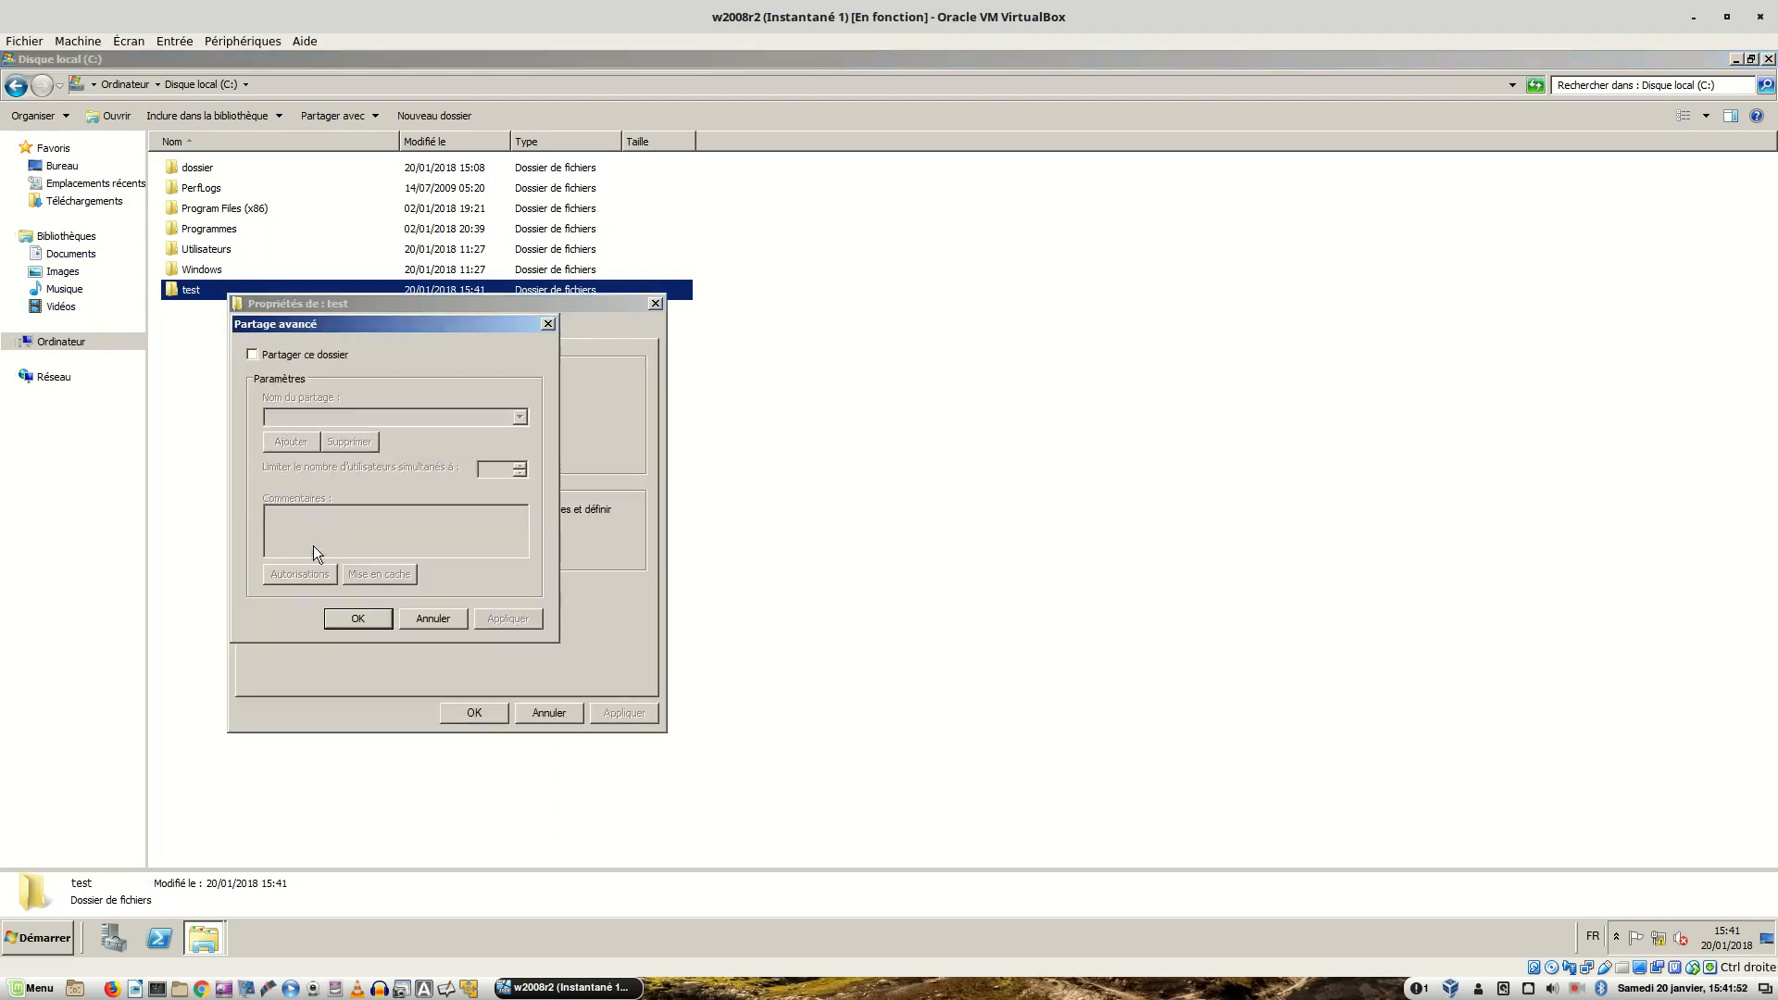
{"action": "left_click", "coordinate": [252, 355]}
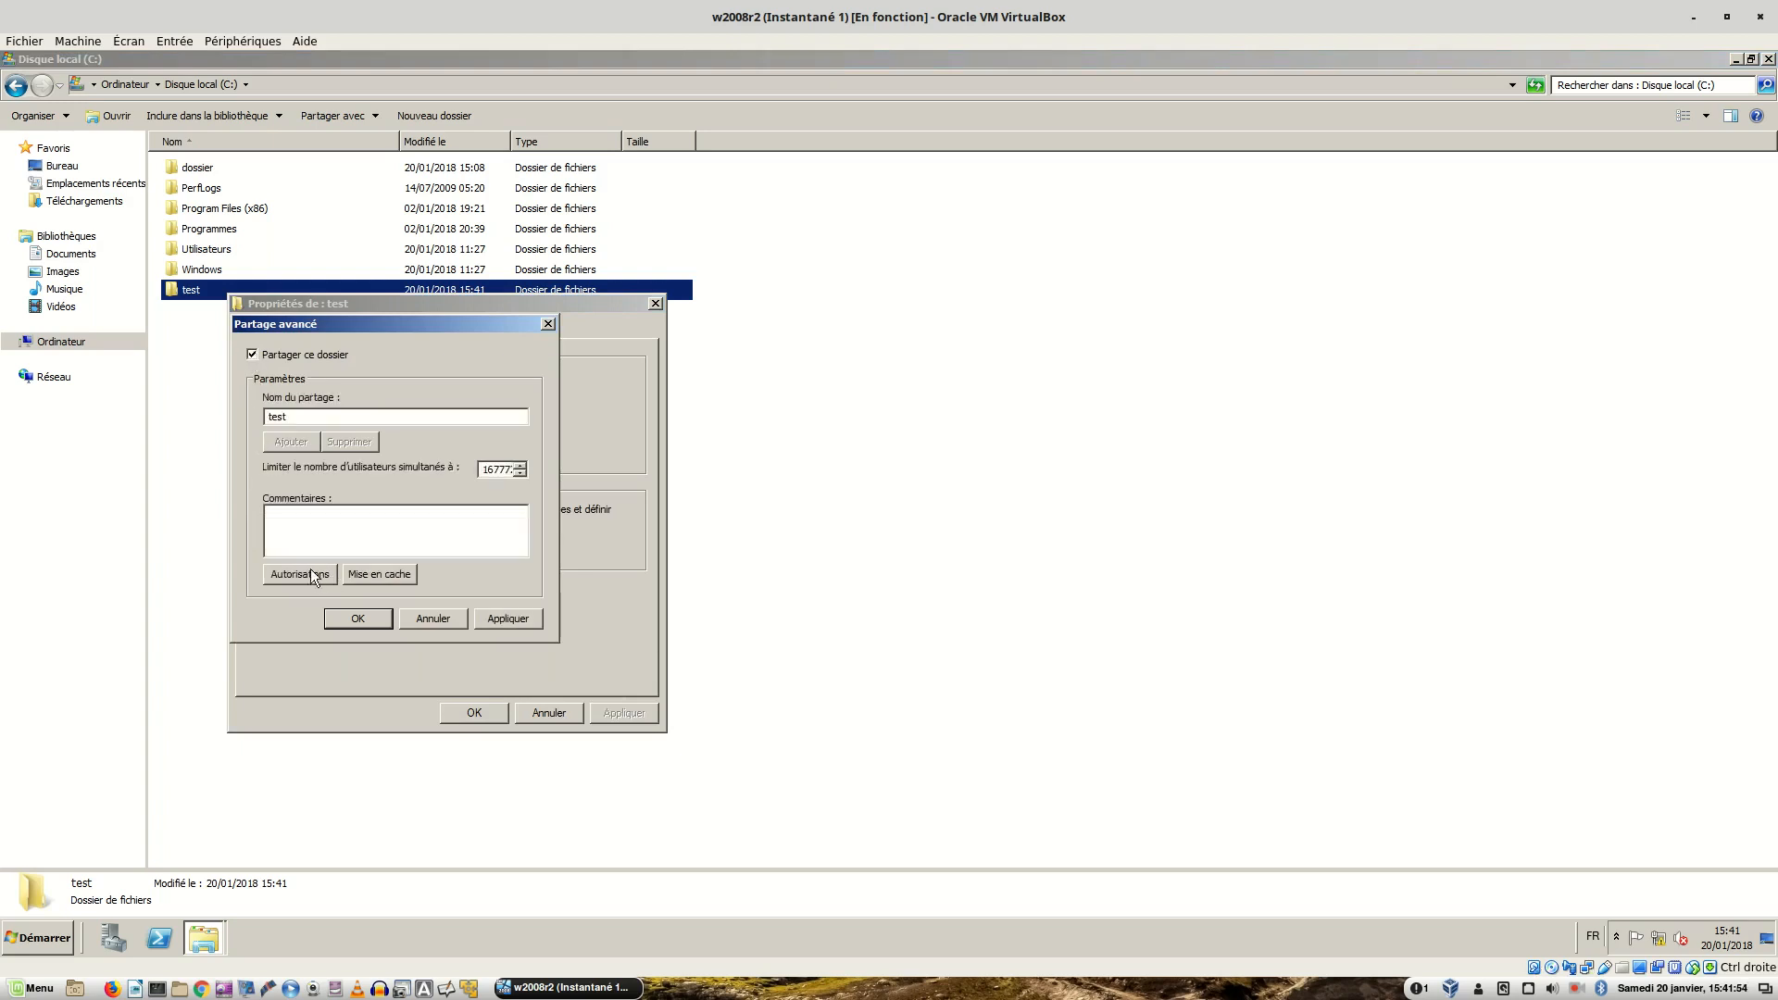
{"action": "left_click", "coordinate": [304, 574]}
- Add Utilisateurs du domaine to the test share permissions with full control and apply
{"action": "left_click", "coordinate": [473, 564]}
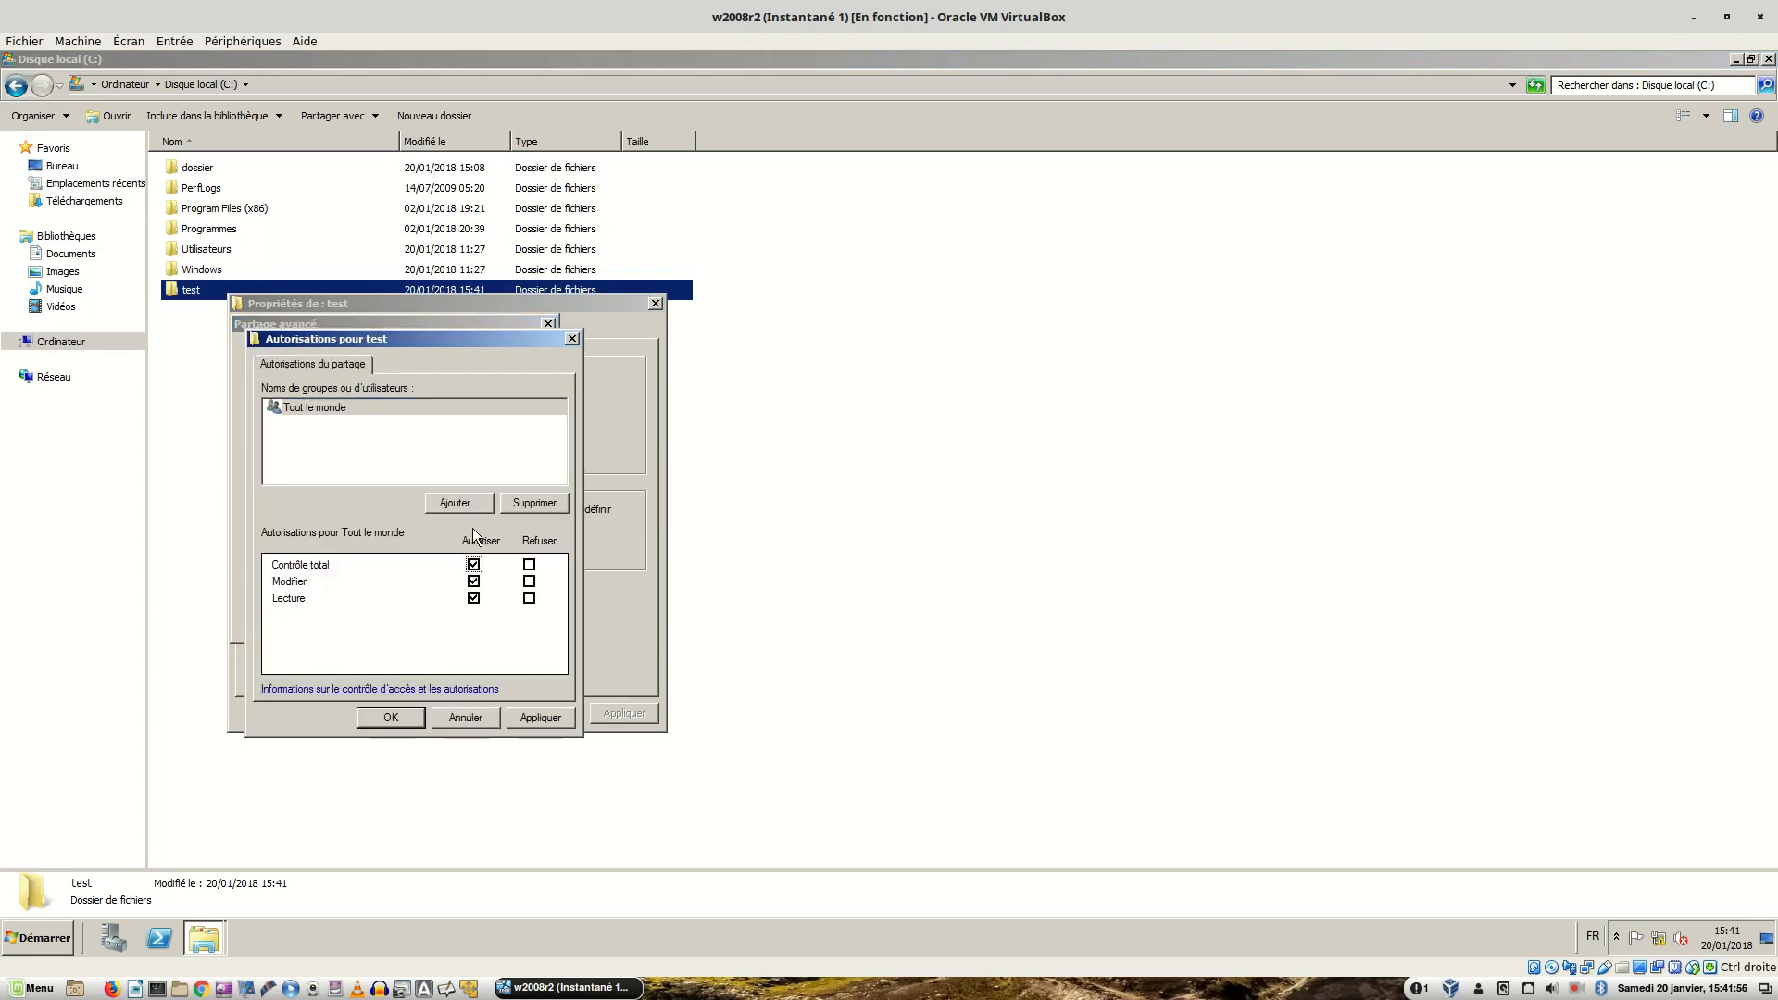
{"action": "left_click", "coordinate": [460, 503]}
{"action": "type", "text": "utilisate"}
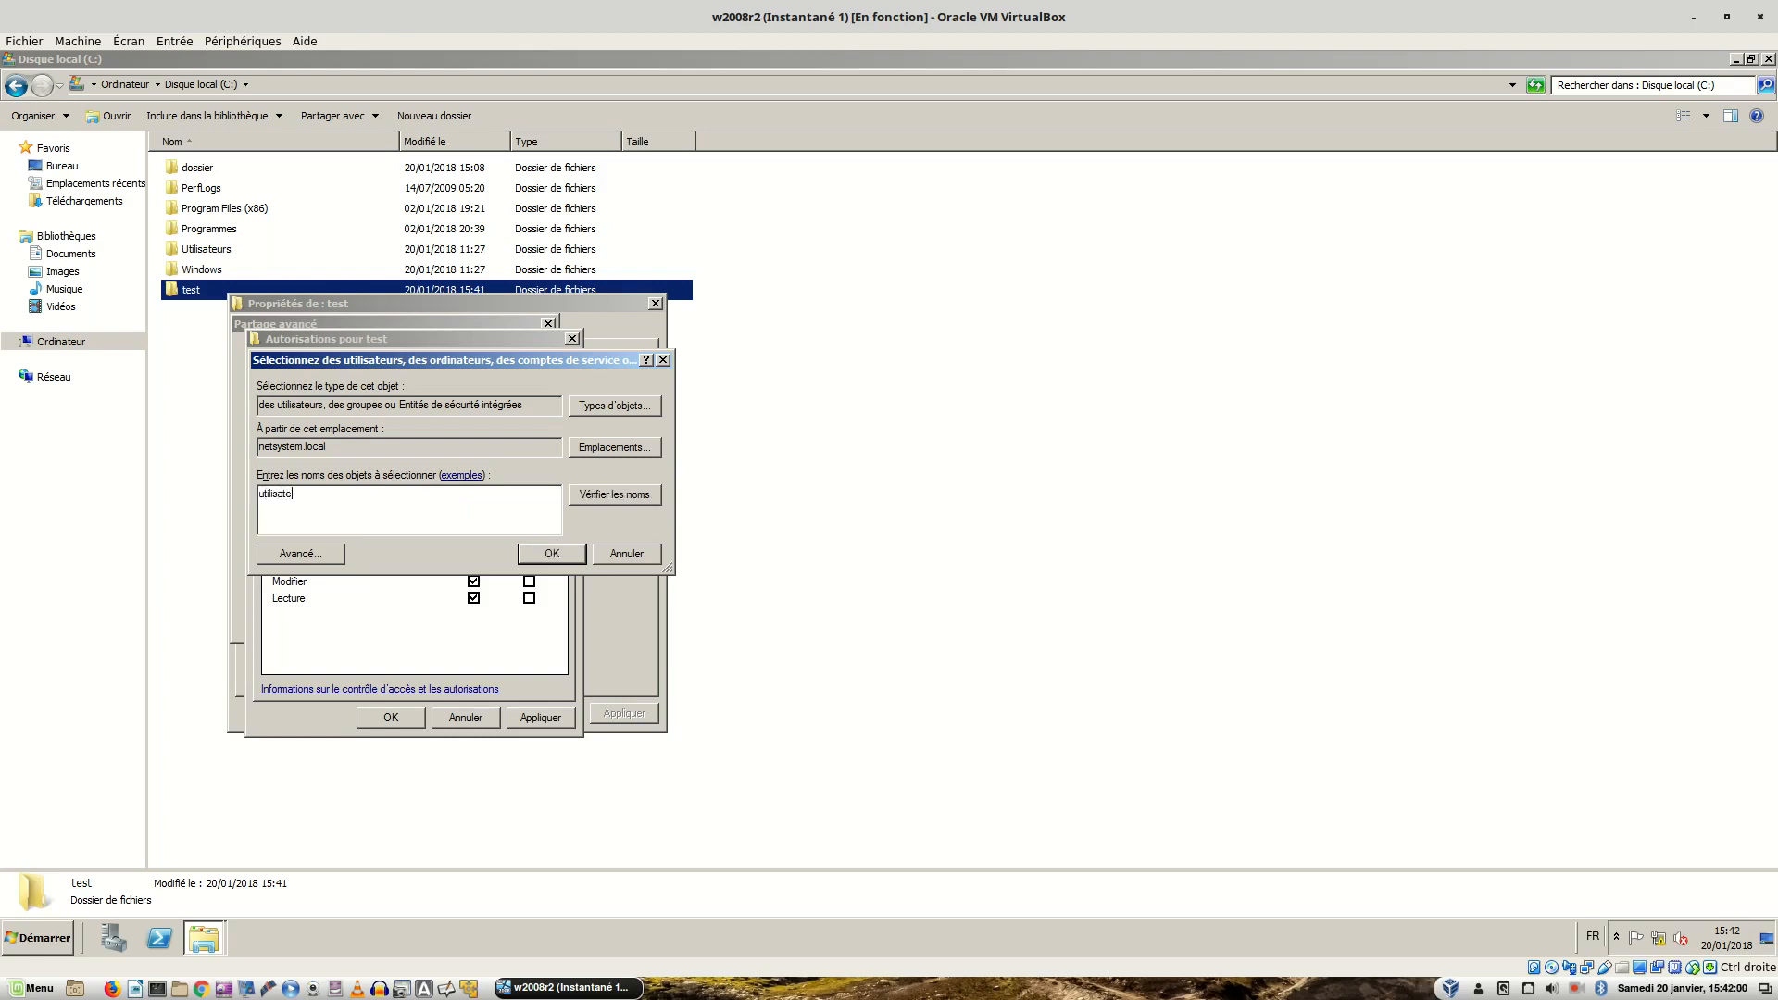
{"action": "type", "text": "urs du domaine"}
{"action": "key", "text": "Return"}
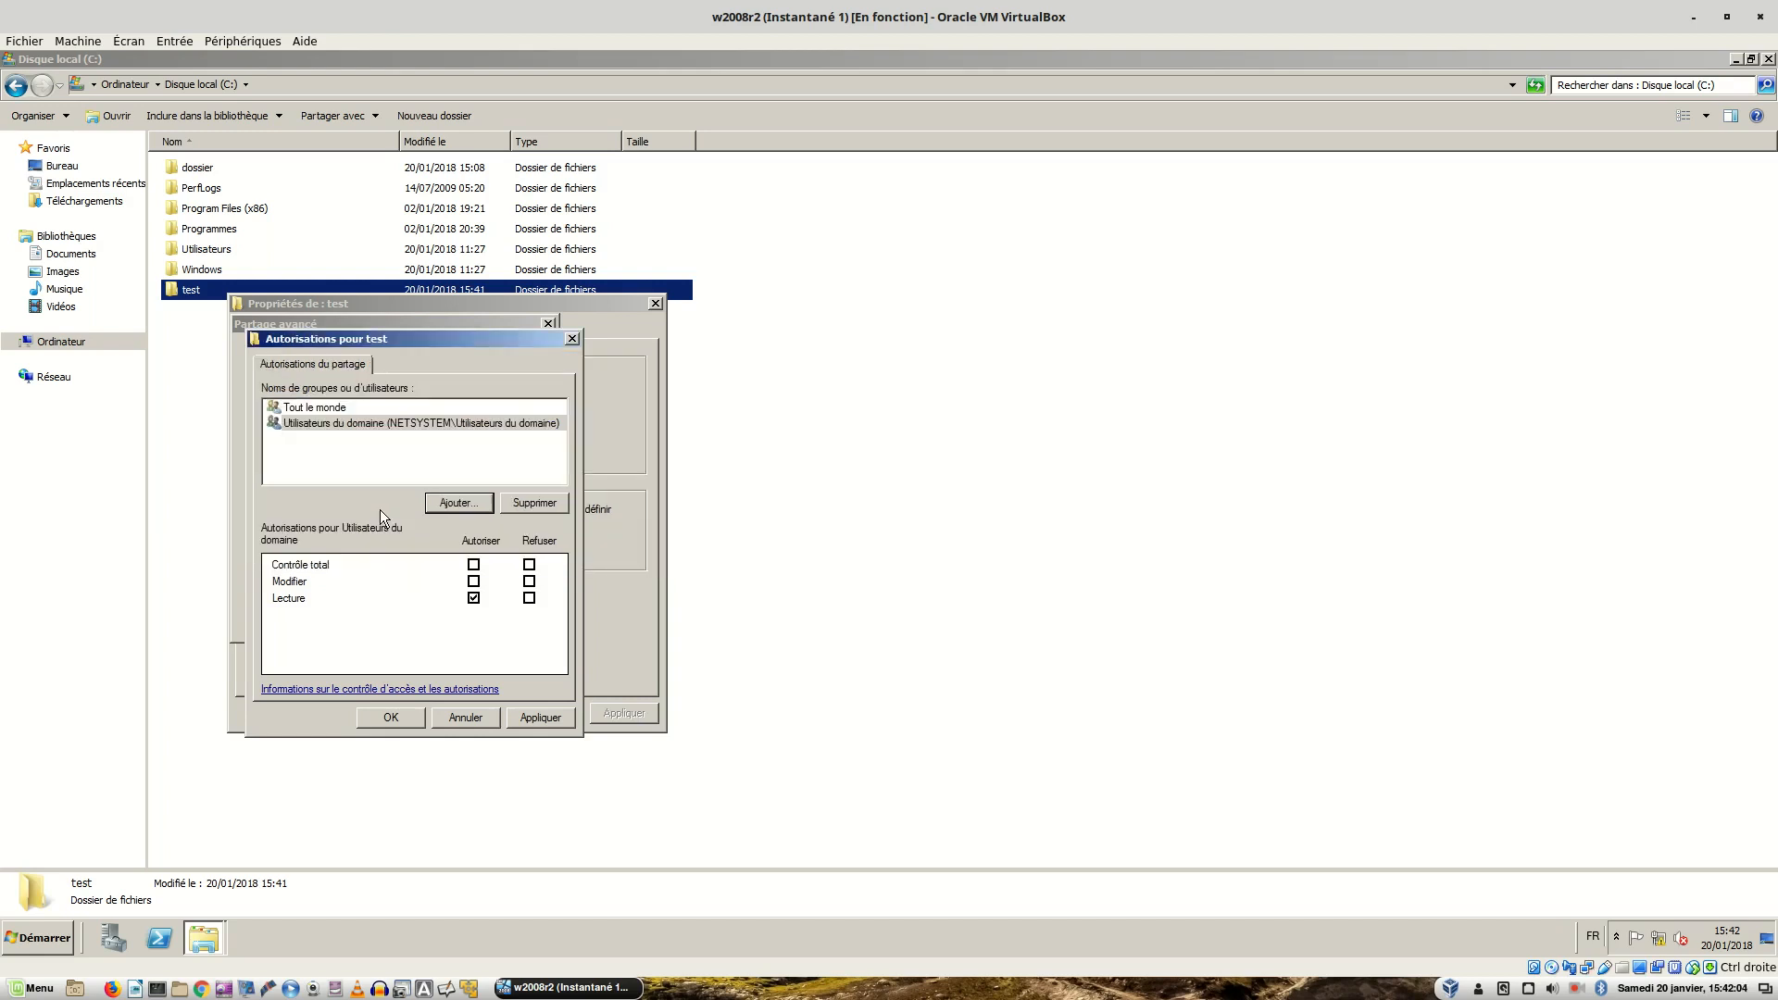
{"action": "left_click", "coordinate": [473, 564]}
{"action": "left_click", "coordinate": [532, 719]}
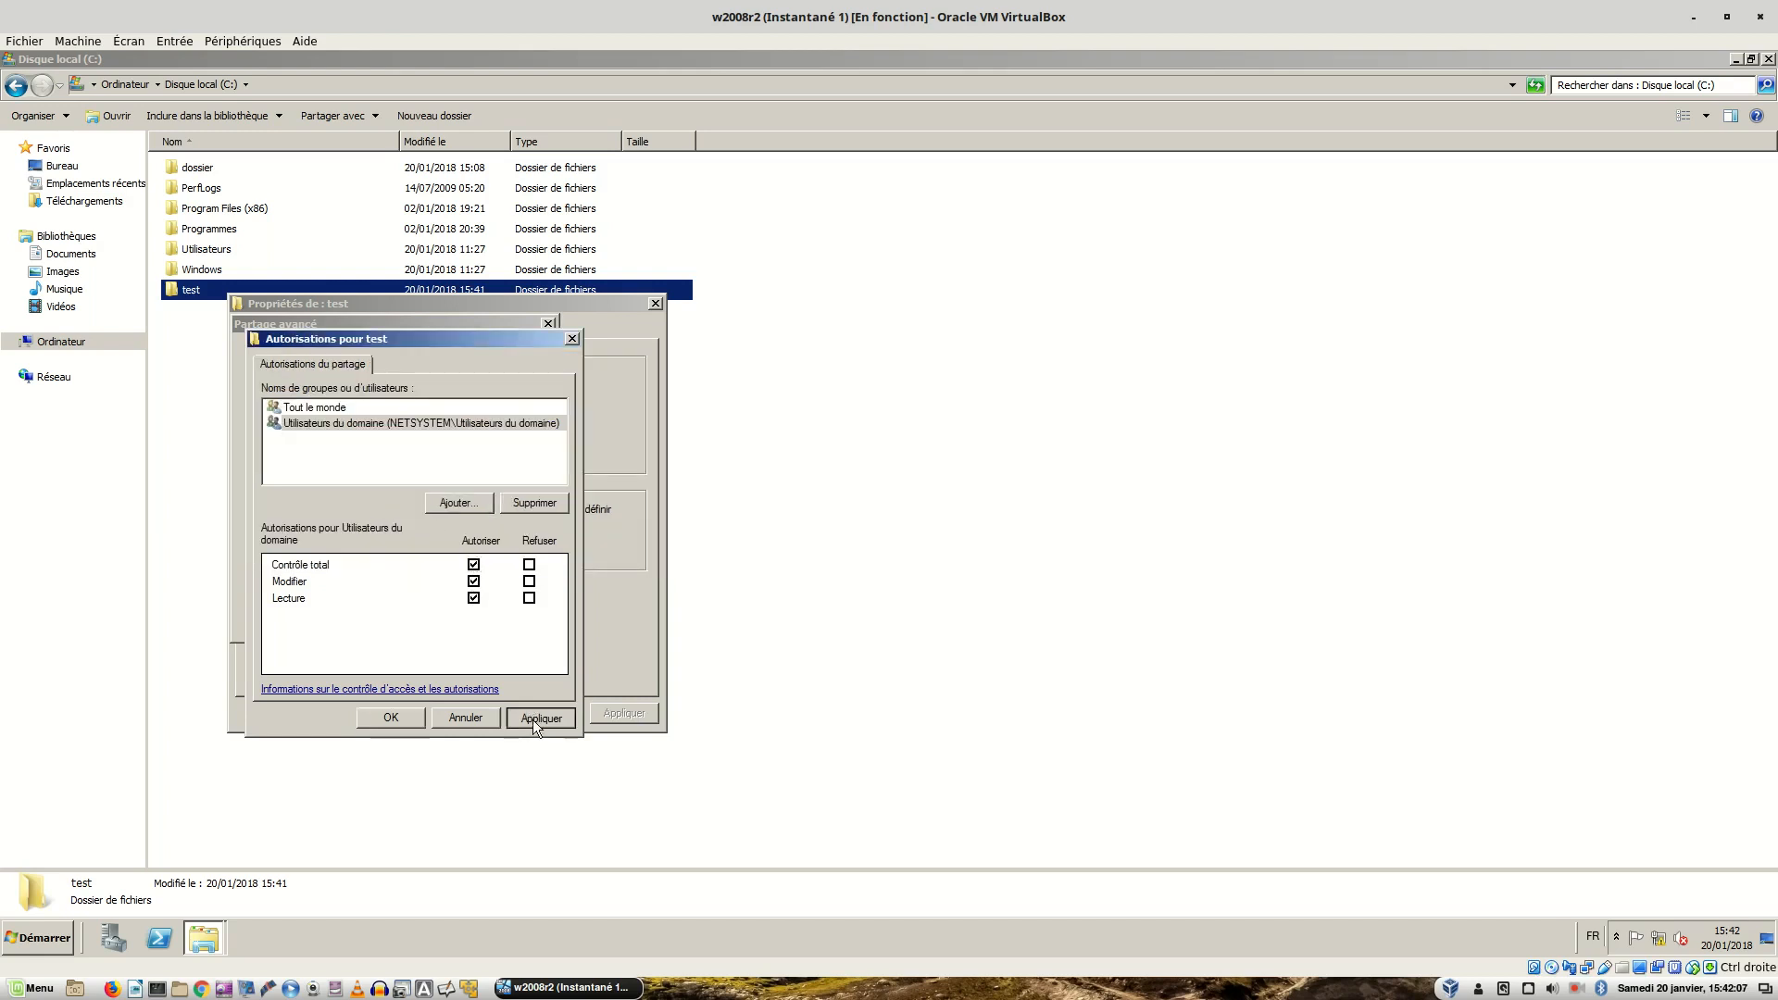
- Remove Tout le monde, limit Utilisateurs du domaine to Modifier and Lecture, and confirm sharing
{"action": "left_click", "coordinate": [306, 409]}
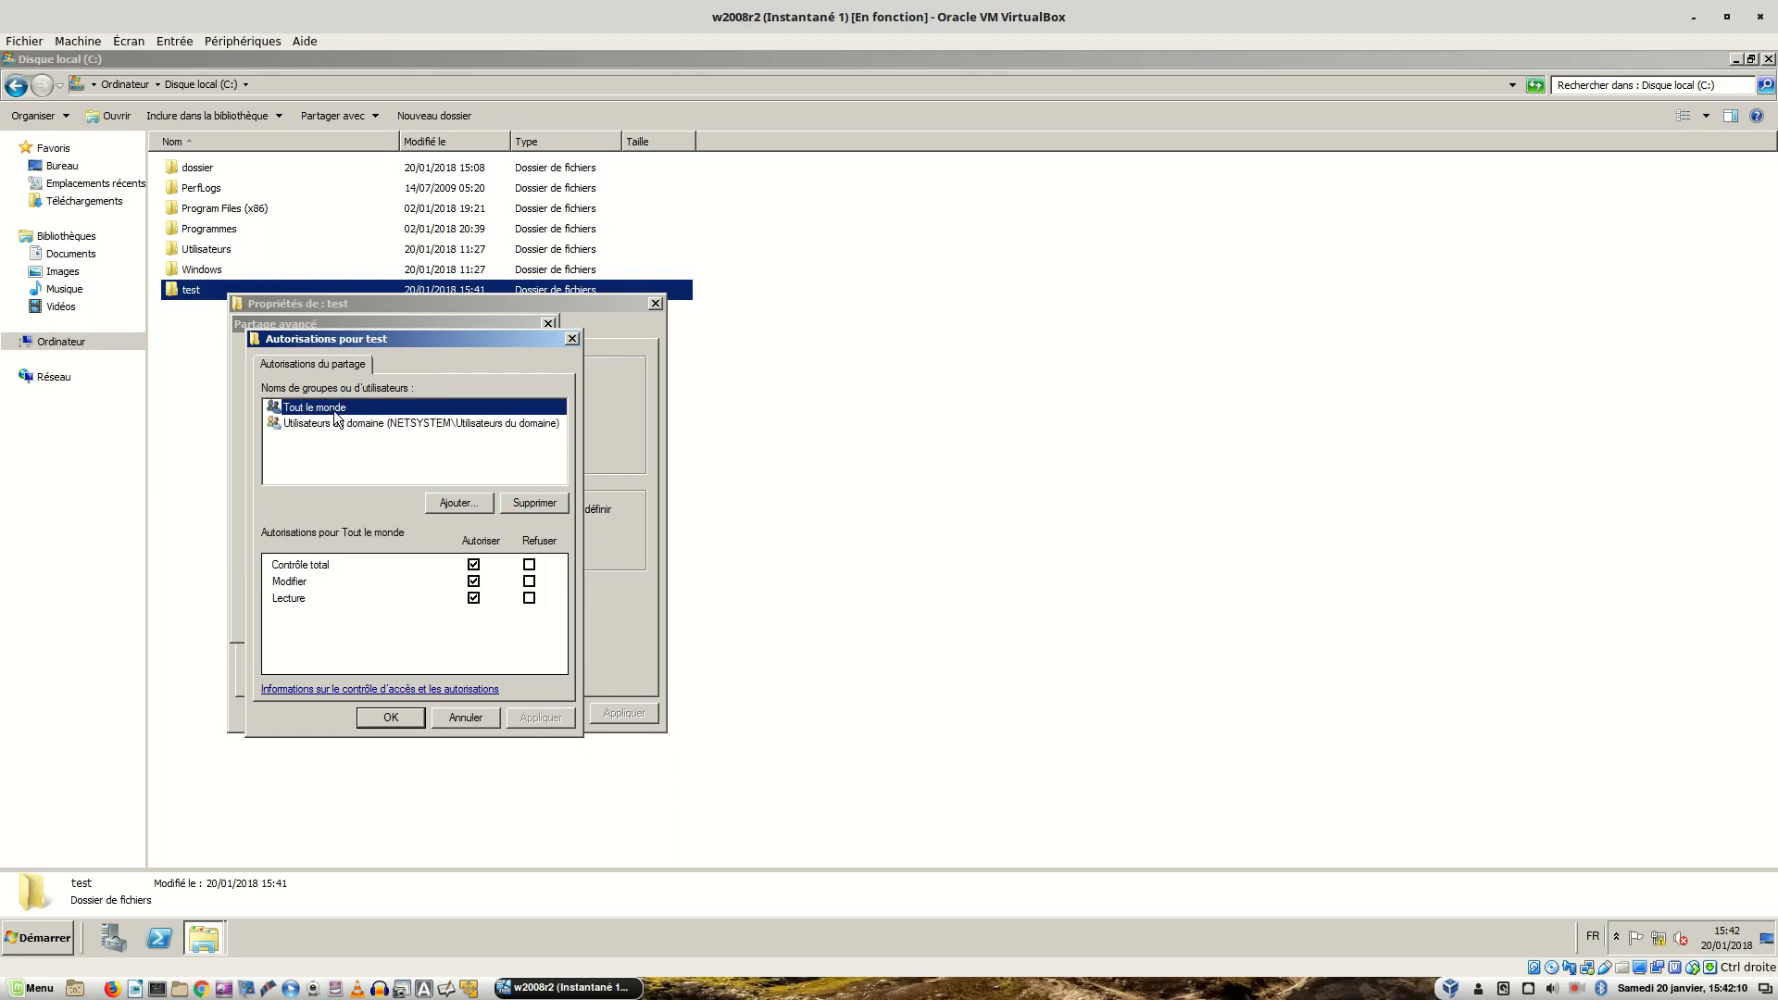
{"action": "left_click", "coordinate": [544, 505]}
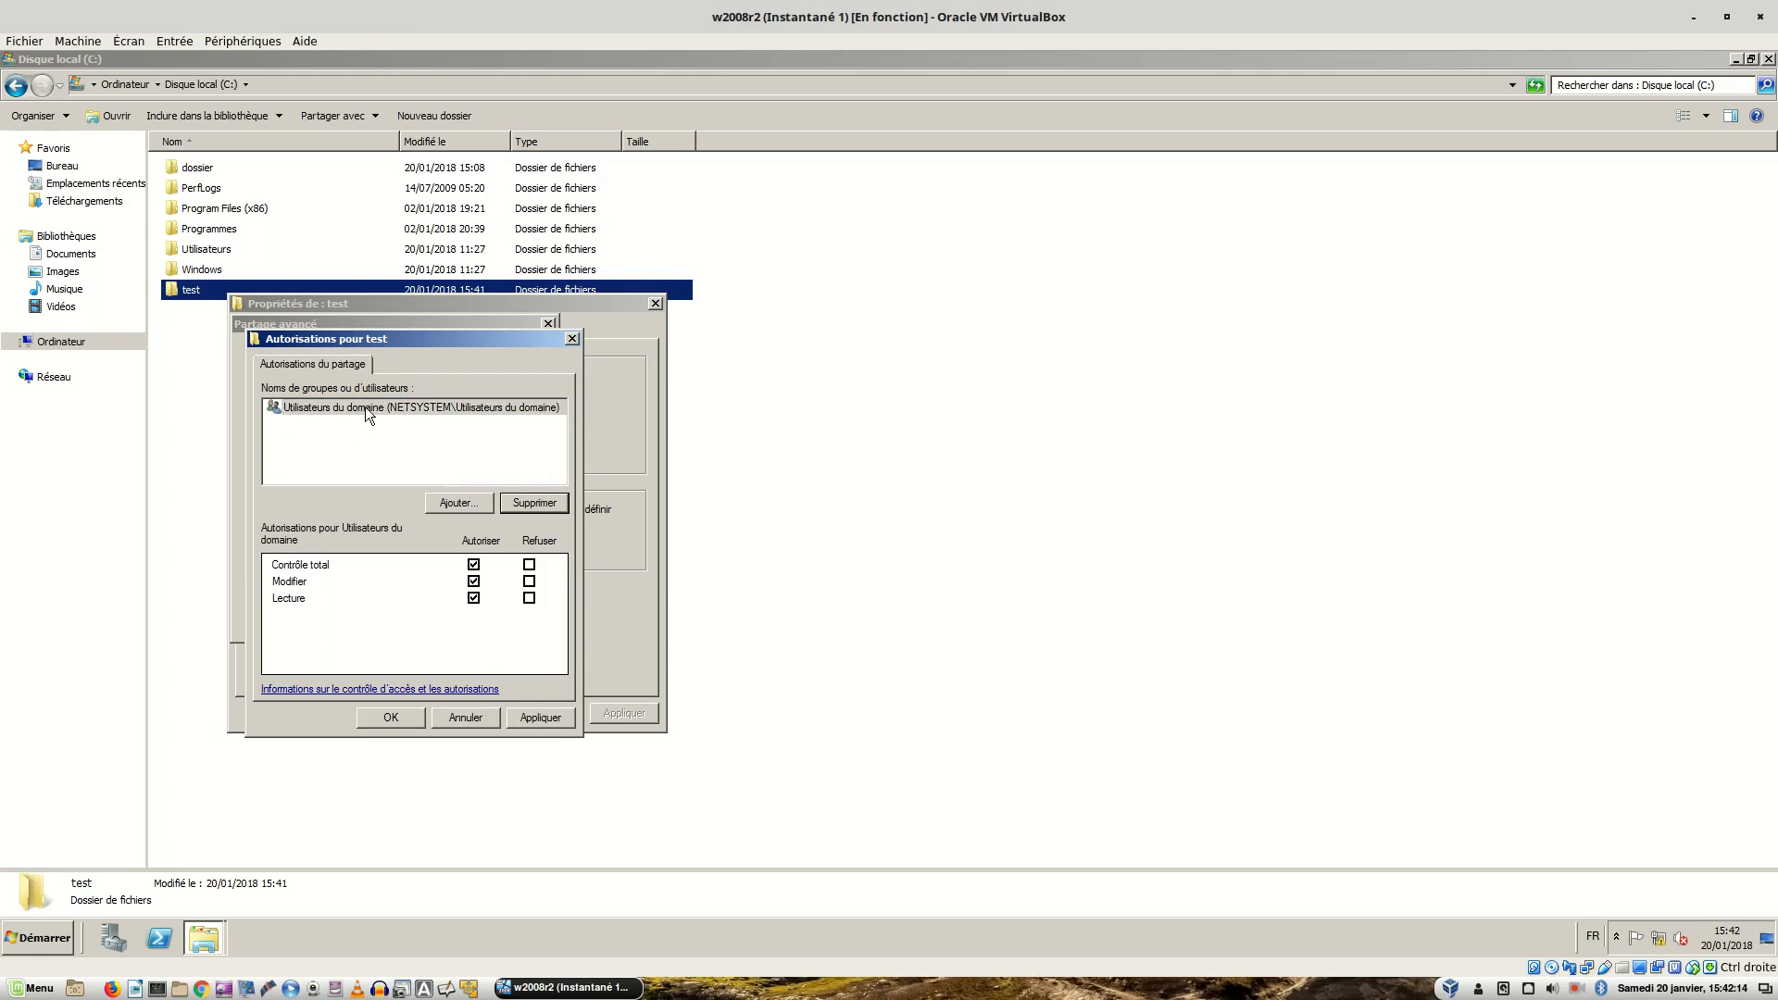
{"action": "left_click", "coordinate": [474, 565]}
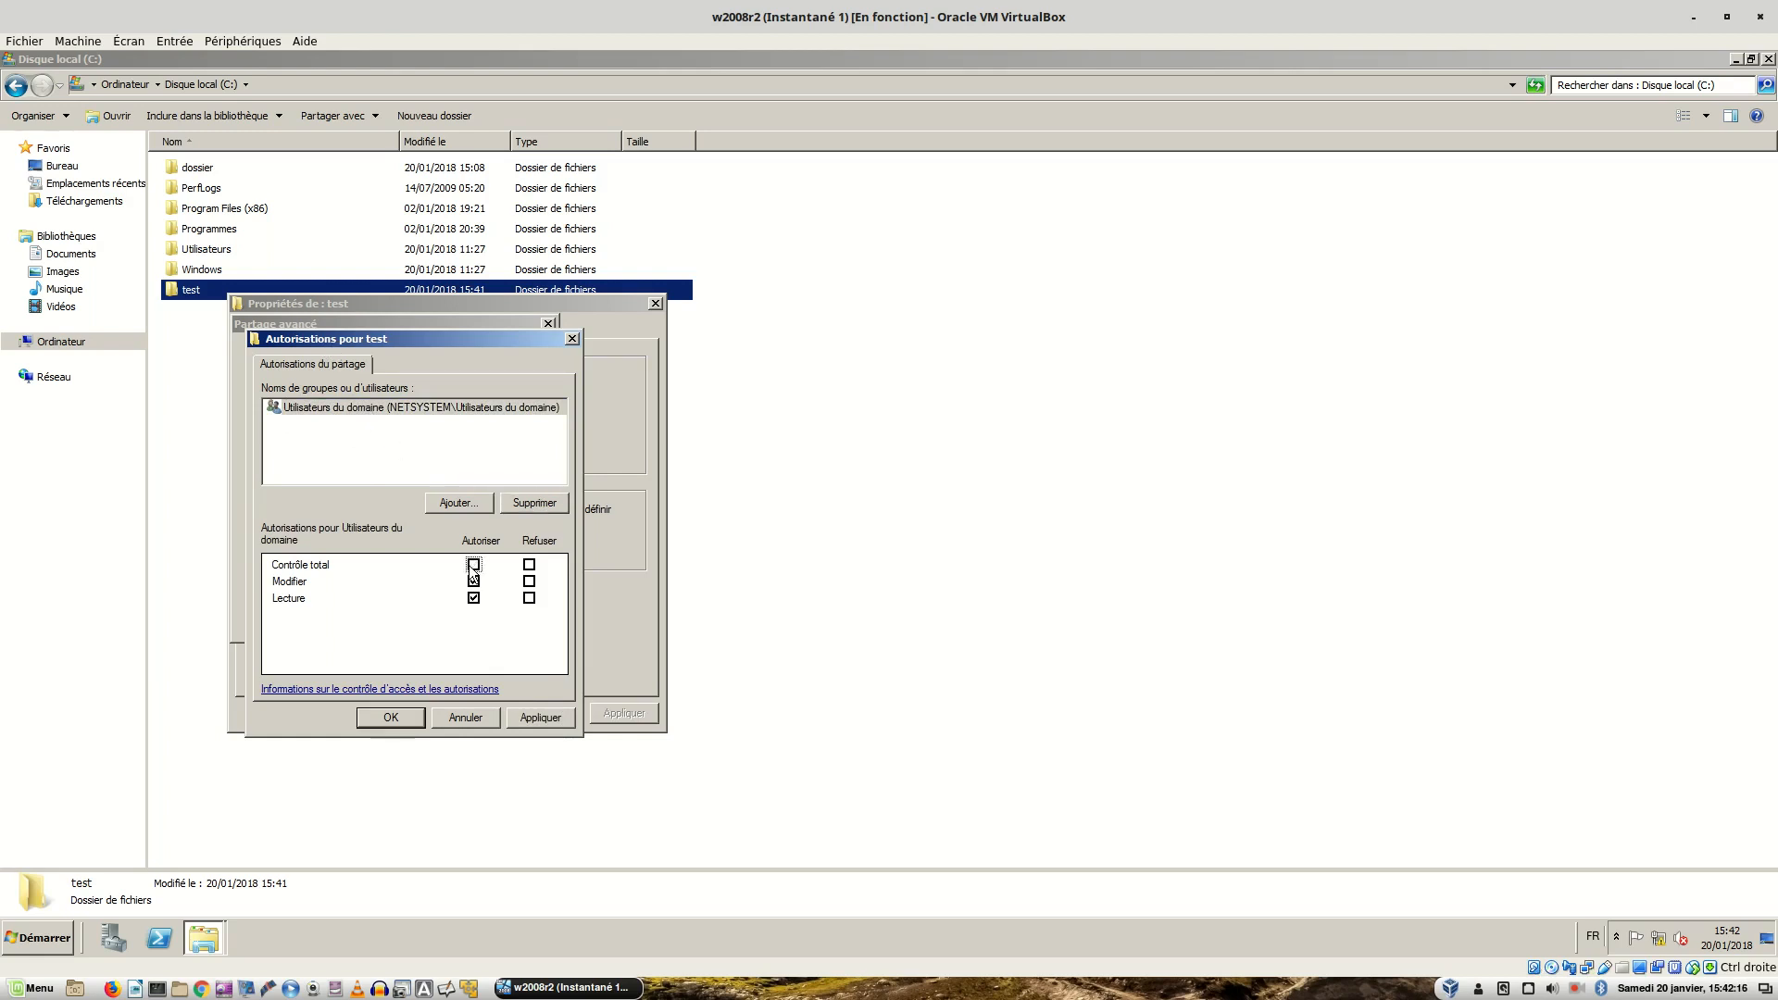
{"action": "left_click", "coordinate": [541, 717]}
{"action": "left_click", "coordinate": [402, 719]}
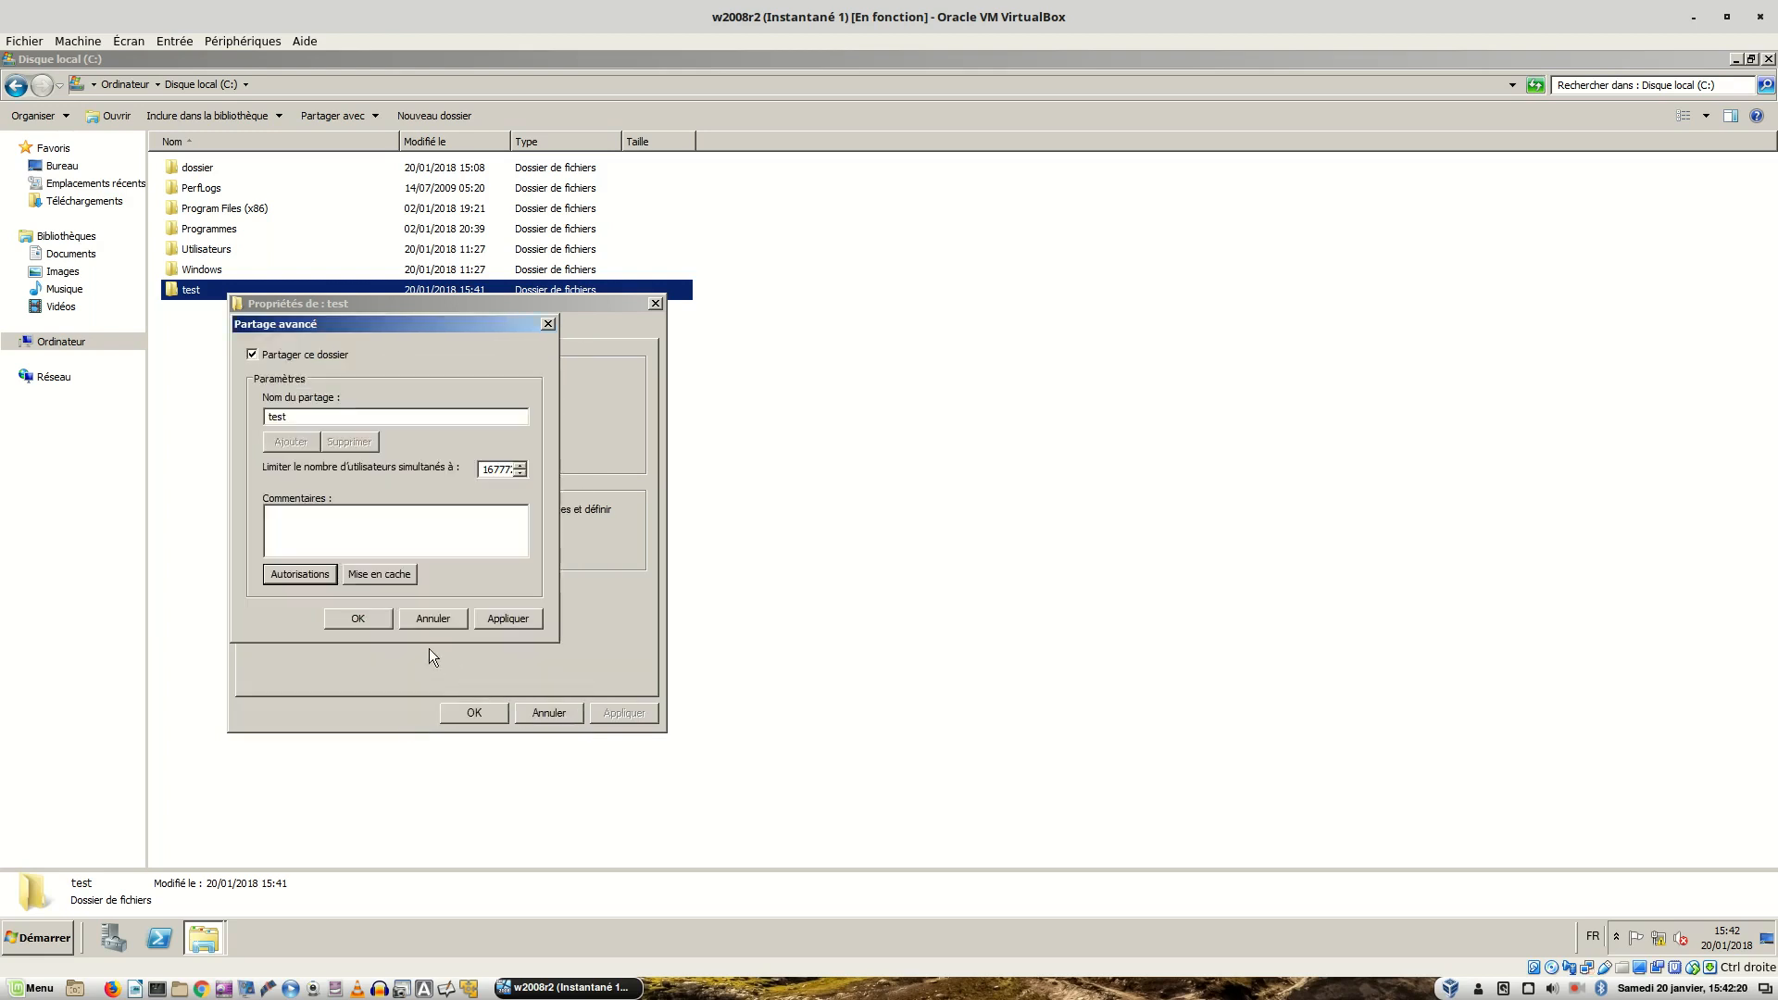
{"action": "left_click", "coordinate": [347, 619]}
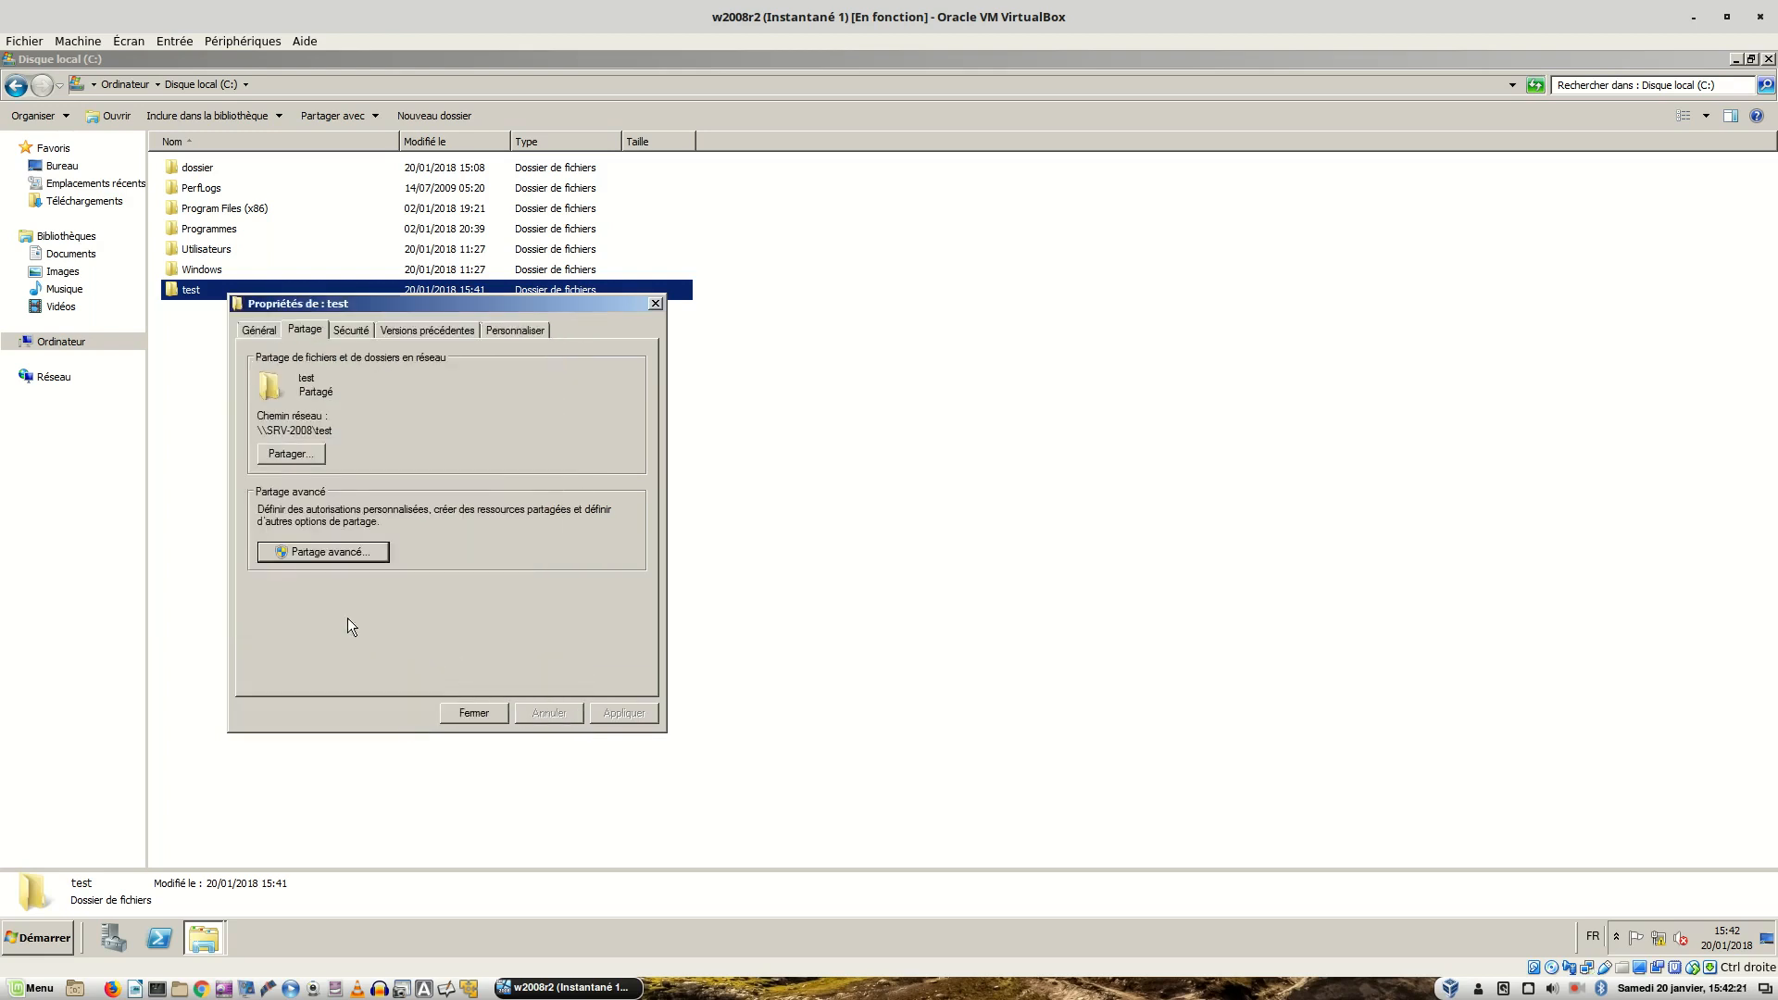
- Grant Utilisateurs du domaine Contrôle total in the test folder's Sécurité permissions and apply
{"action": "left_click", "coordinate": [354, 335]}
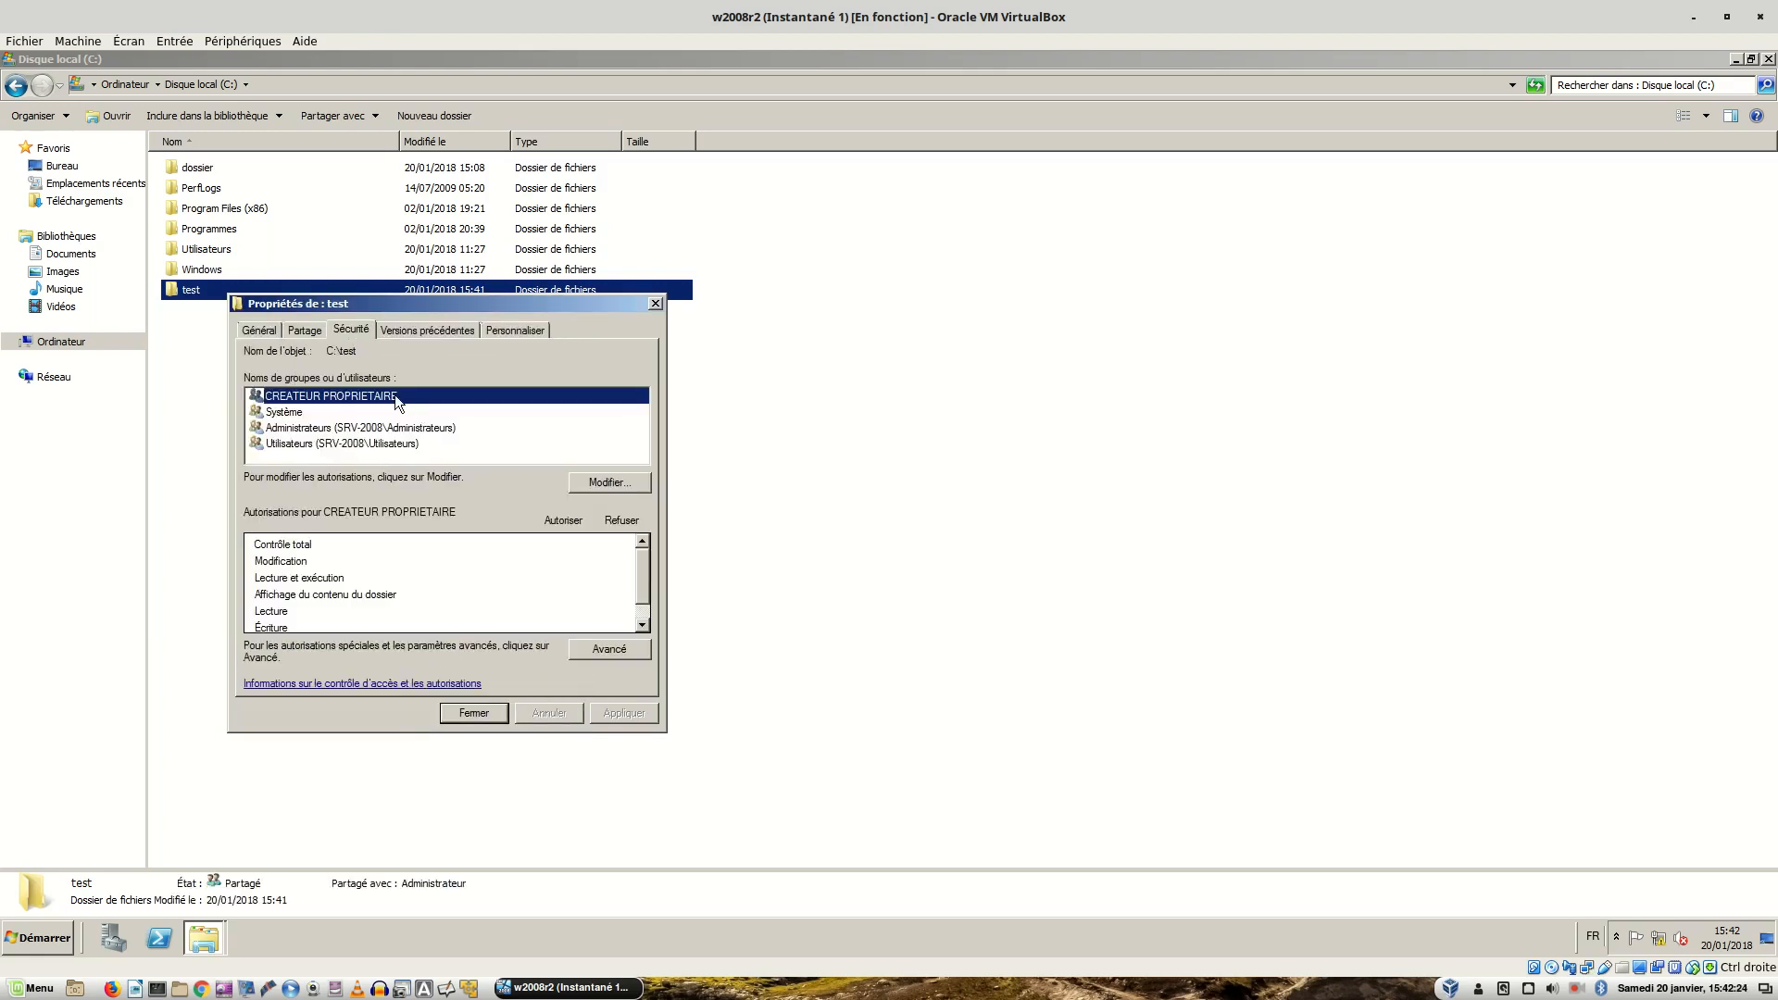
{"action": "left_click", "coordinate": [597, 482]}
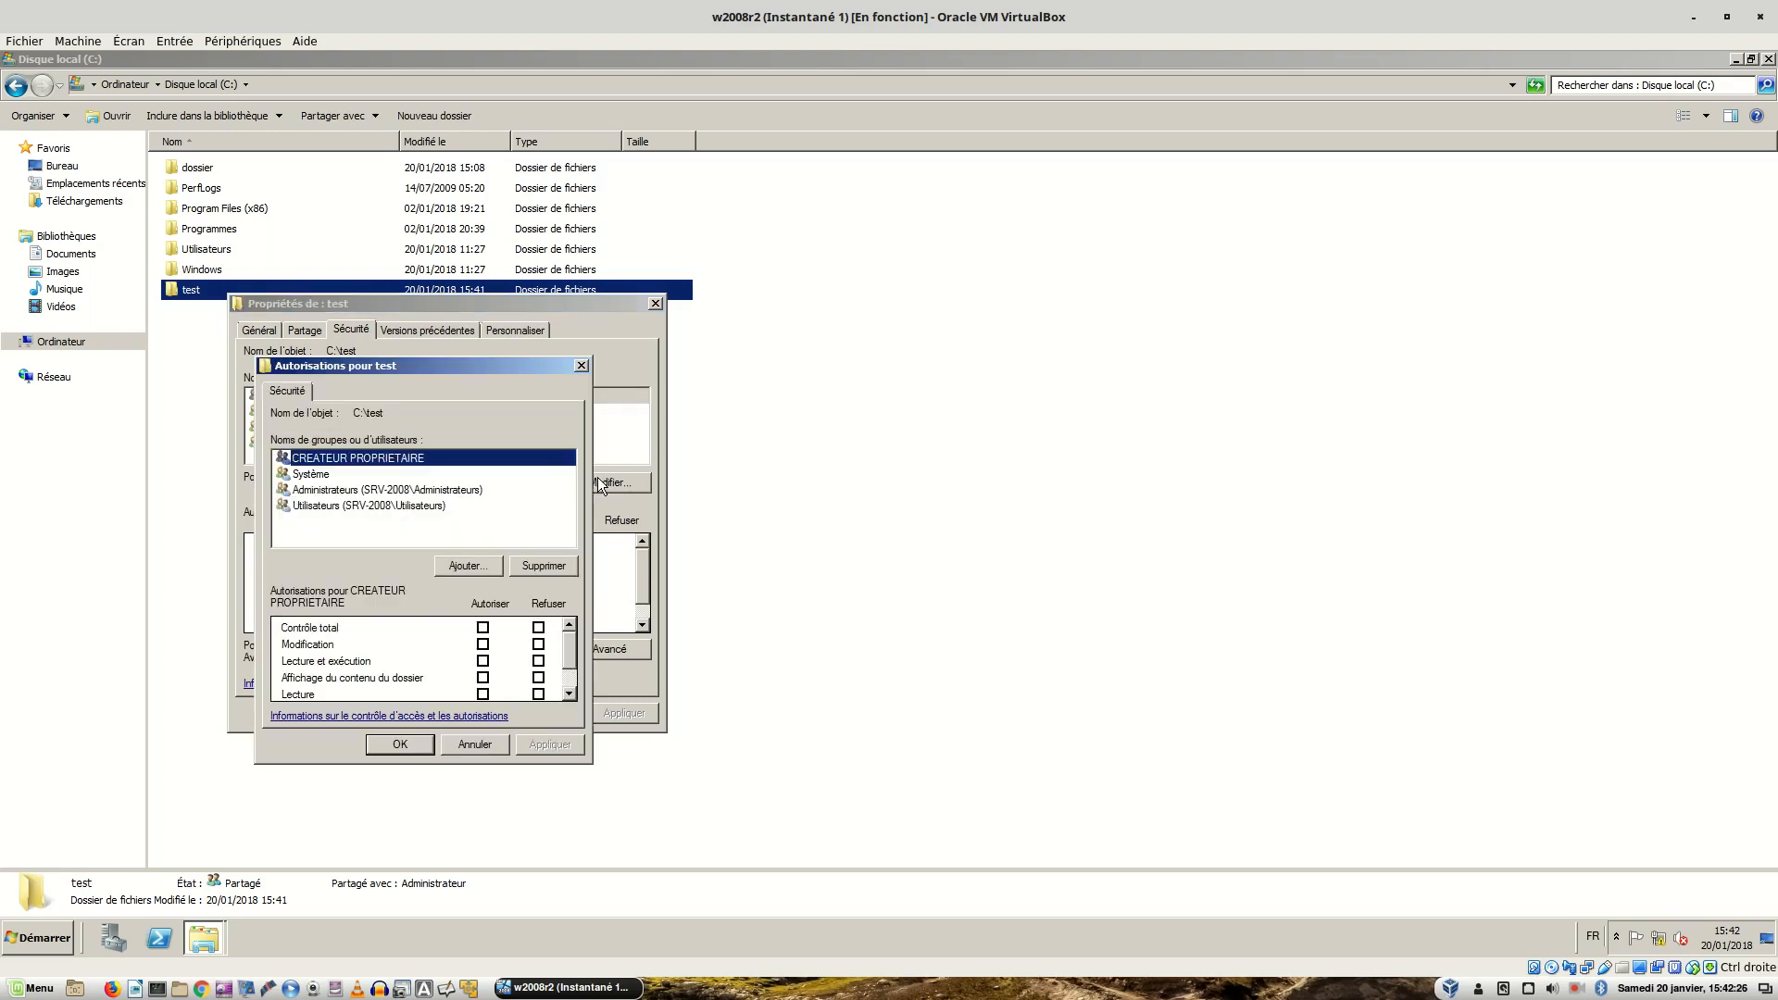
{"action": "left_click", "coordinate": [454, 565]}
{"action": "type", "text": "utilisateurs du domaine"}
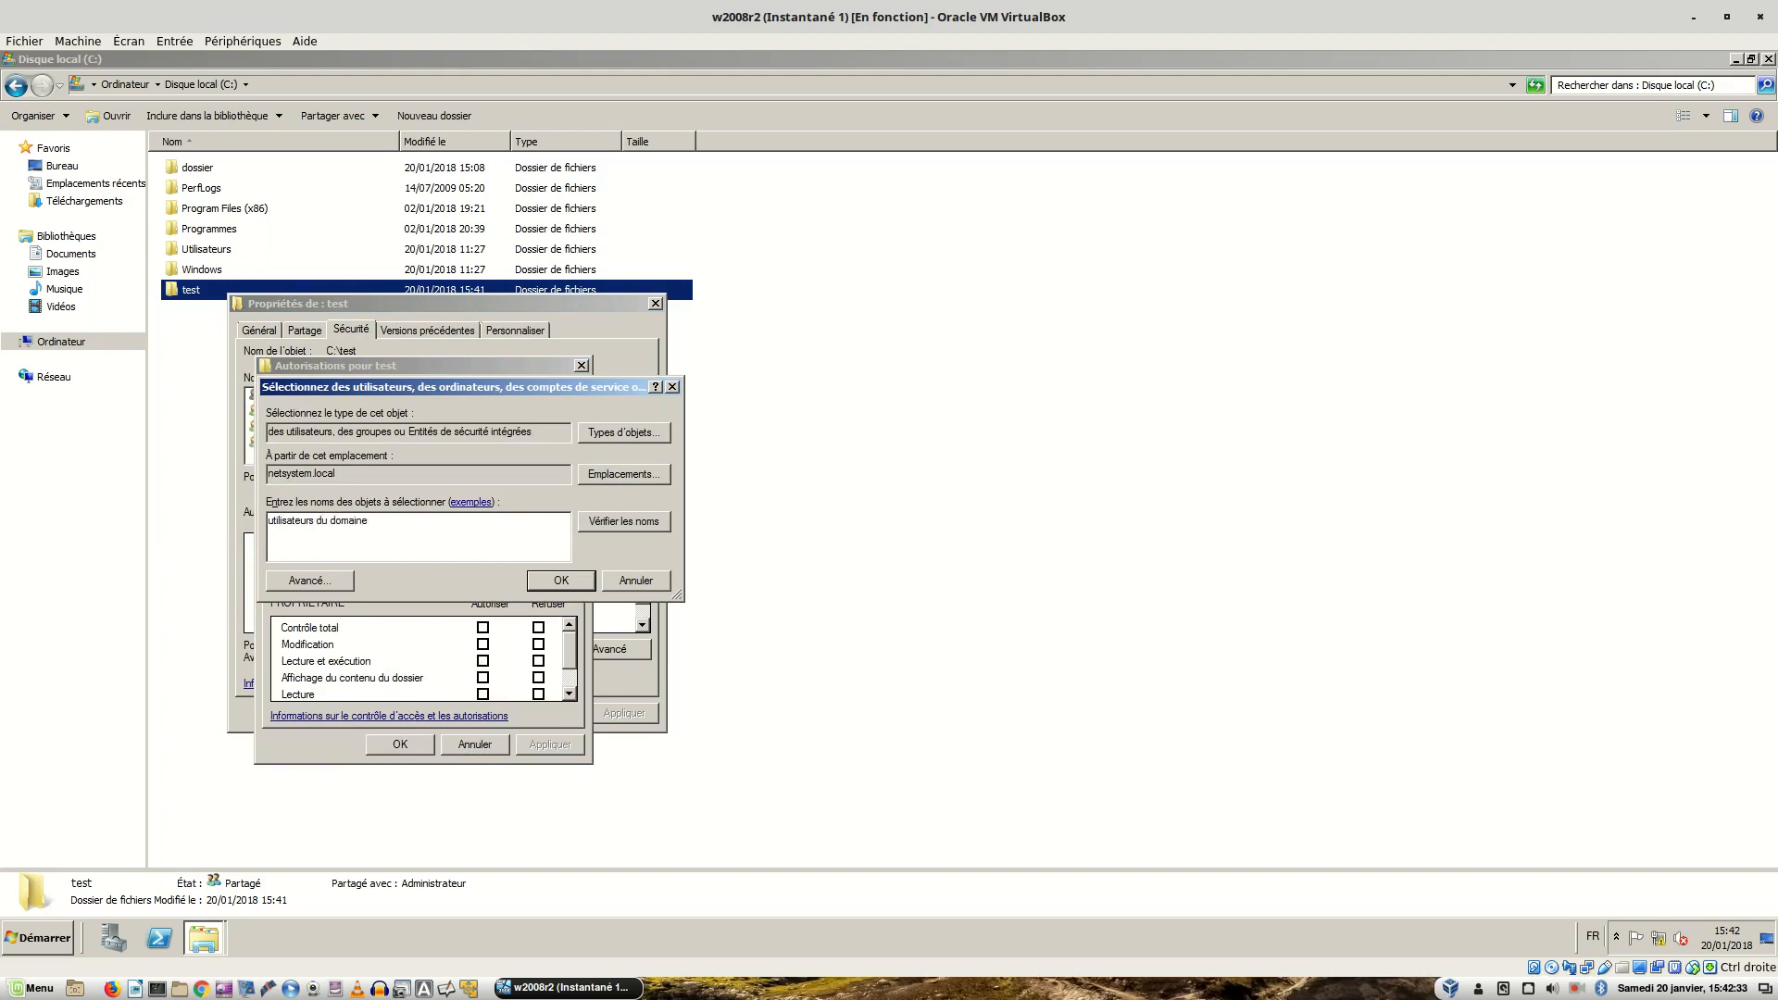
{"action": "key", "text": "Return"}
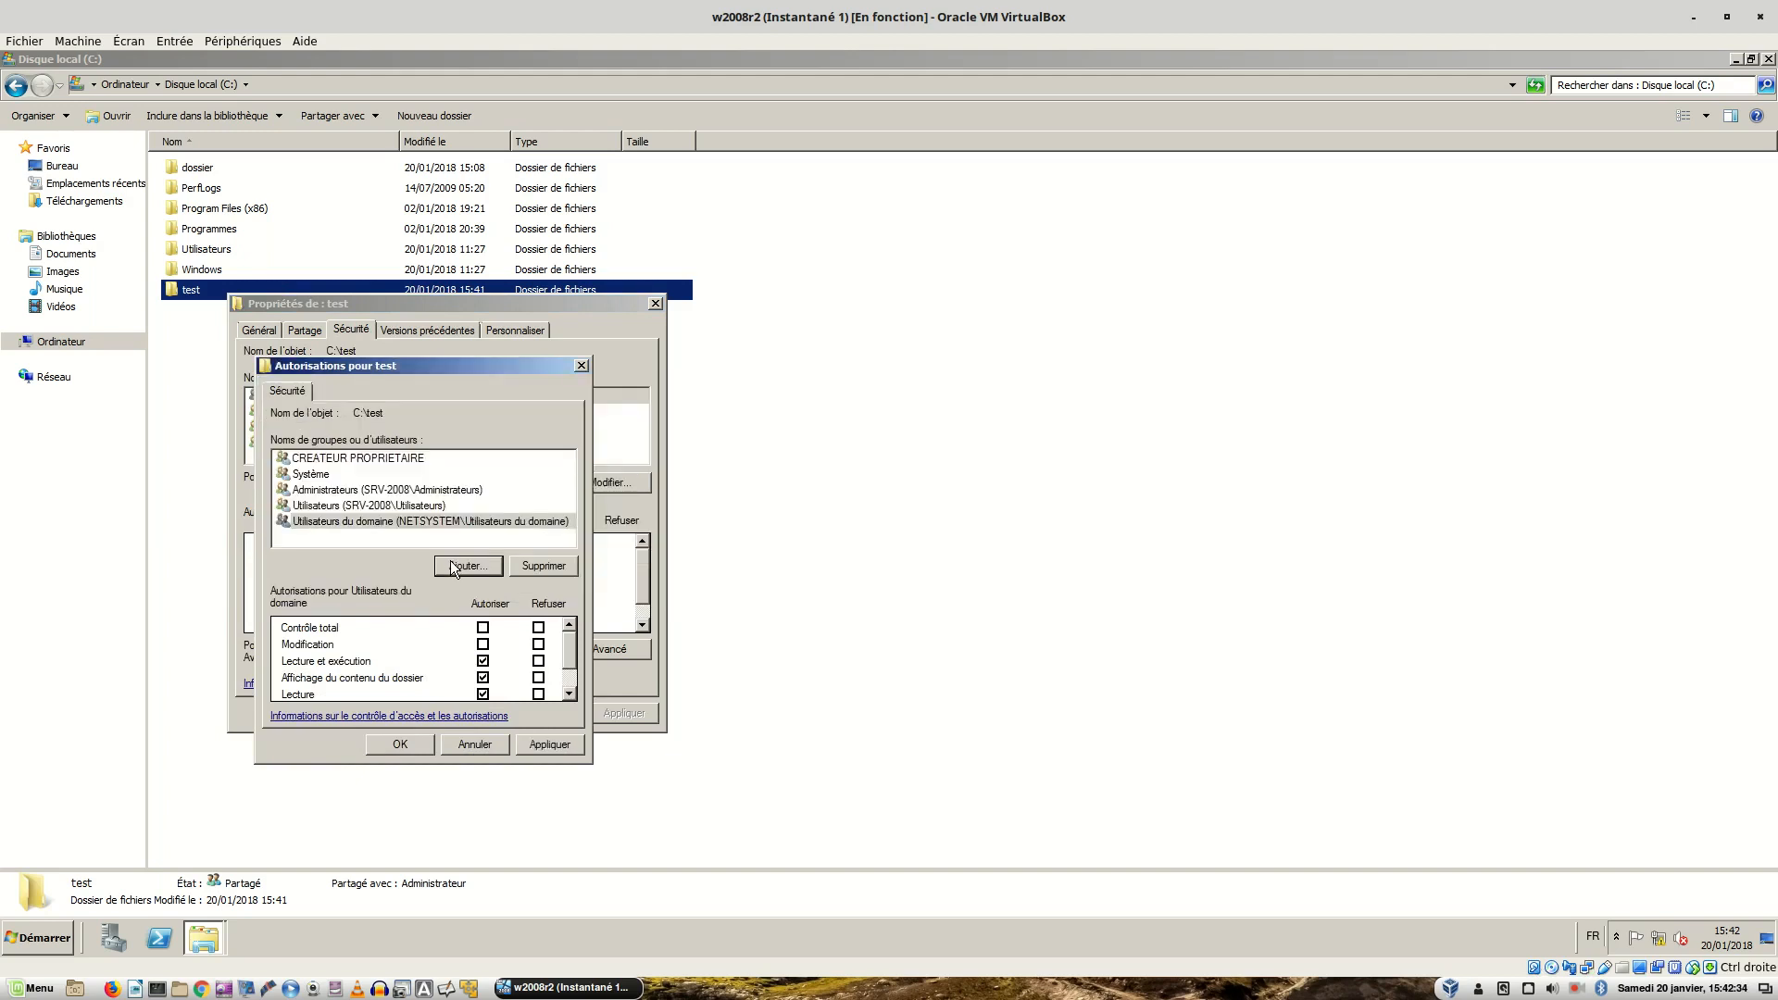
{"action": "left_click", "coordinate": [482, 627]}
{"action": "left_click", "coordinate": [380, 524]}
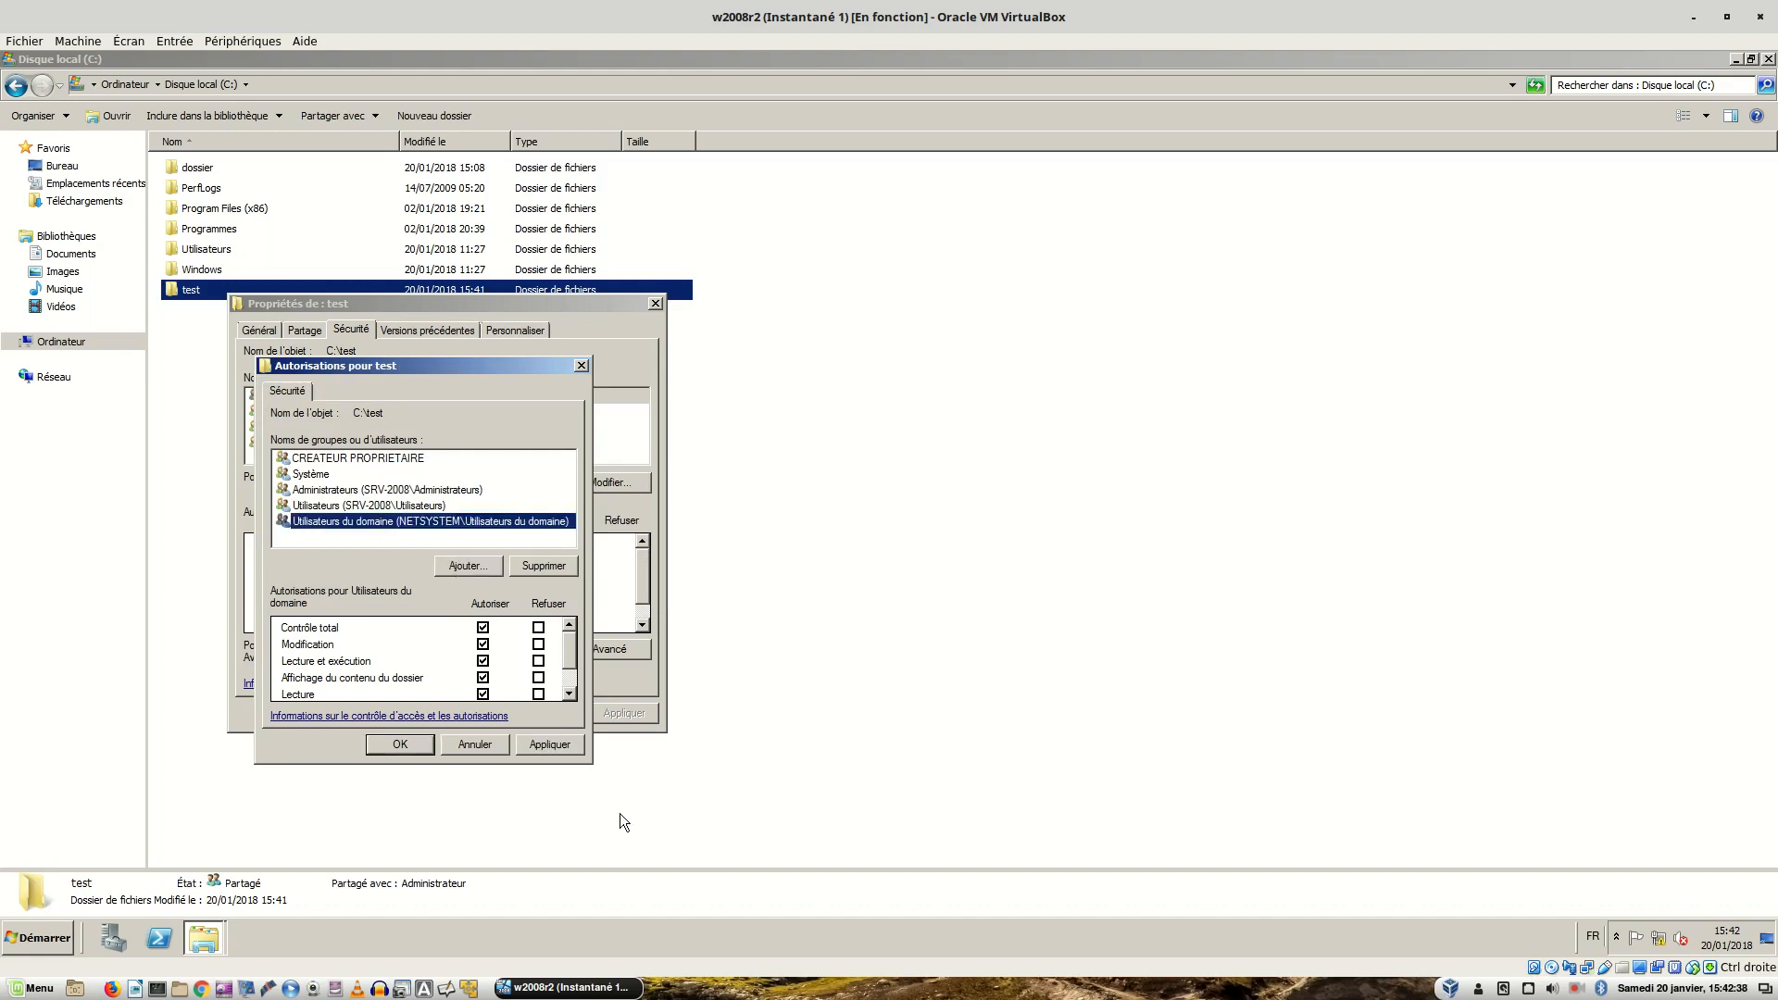
{"action": "left_click", "coordinate": [548, 747]}
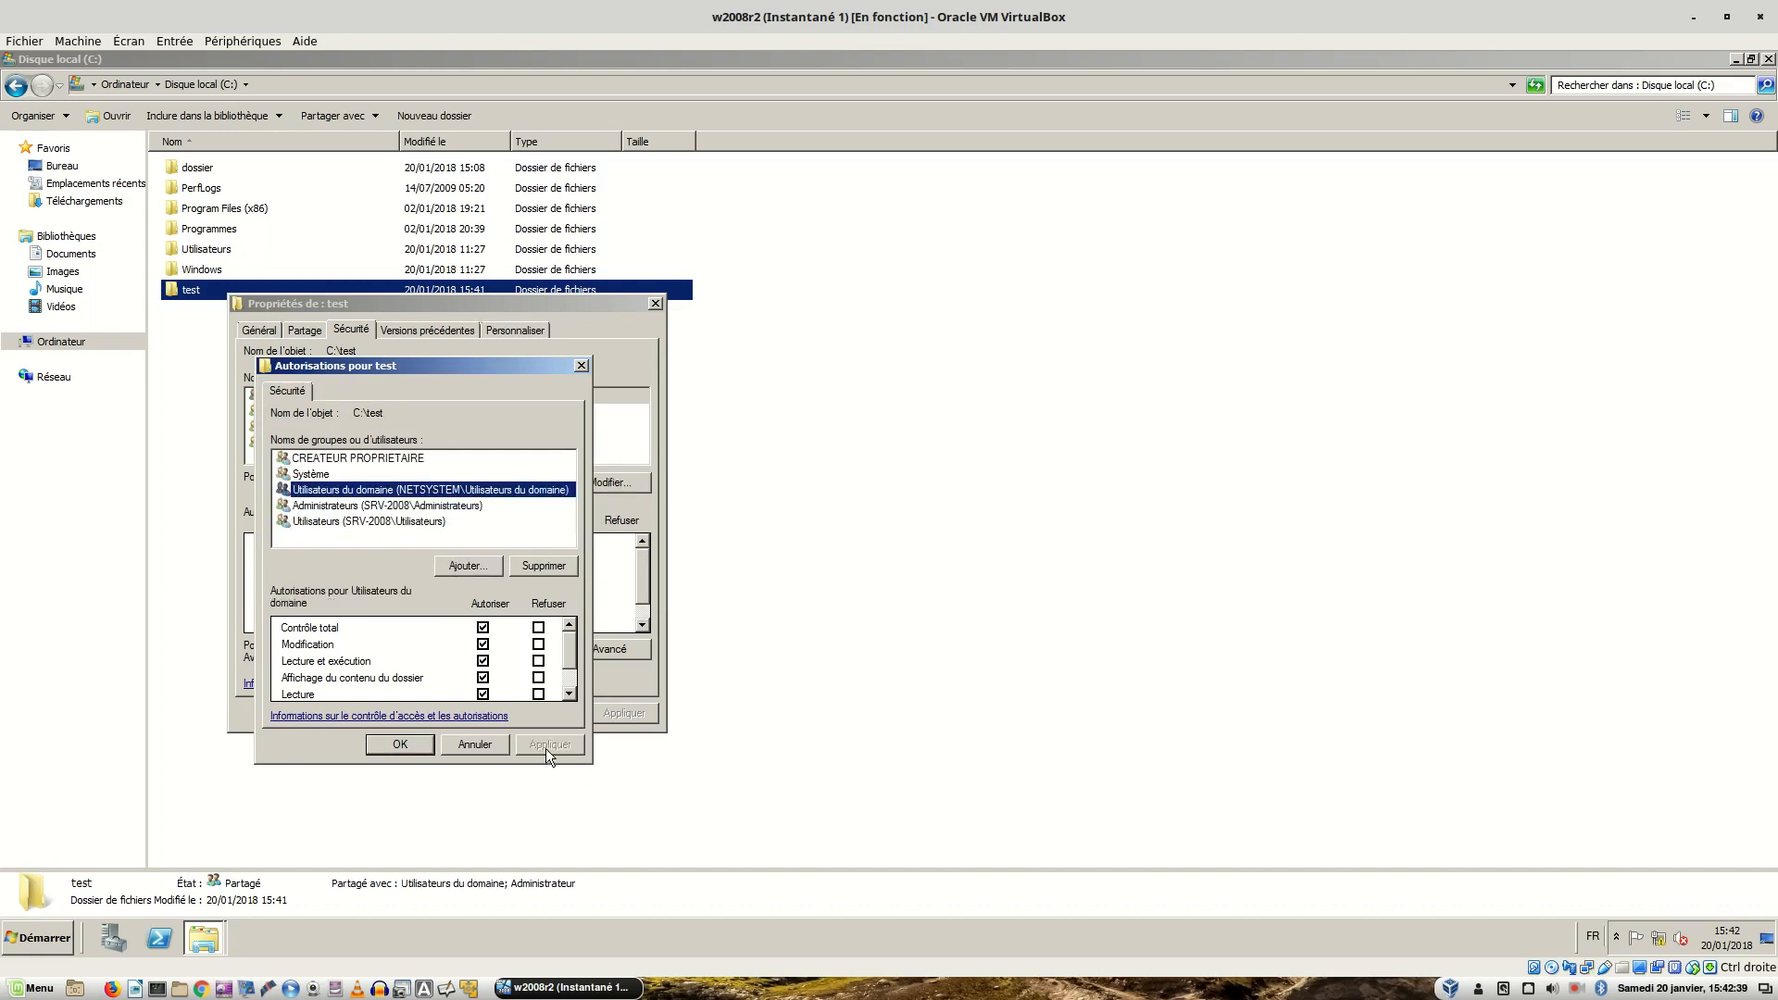
- Review the Utilisateurs, Administrateurs, Système and CREATEUR PROPRIETAIRE security entries
{"action": "left_click", "coordinate": [339, 523]}
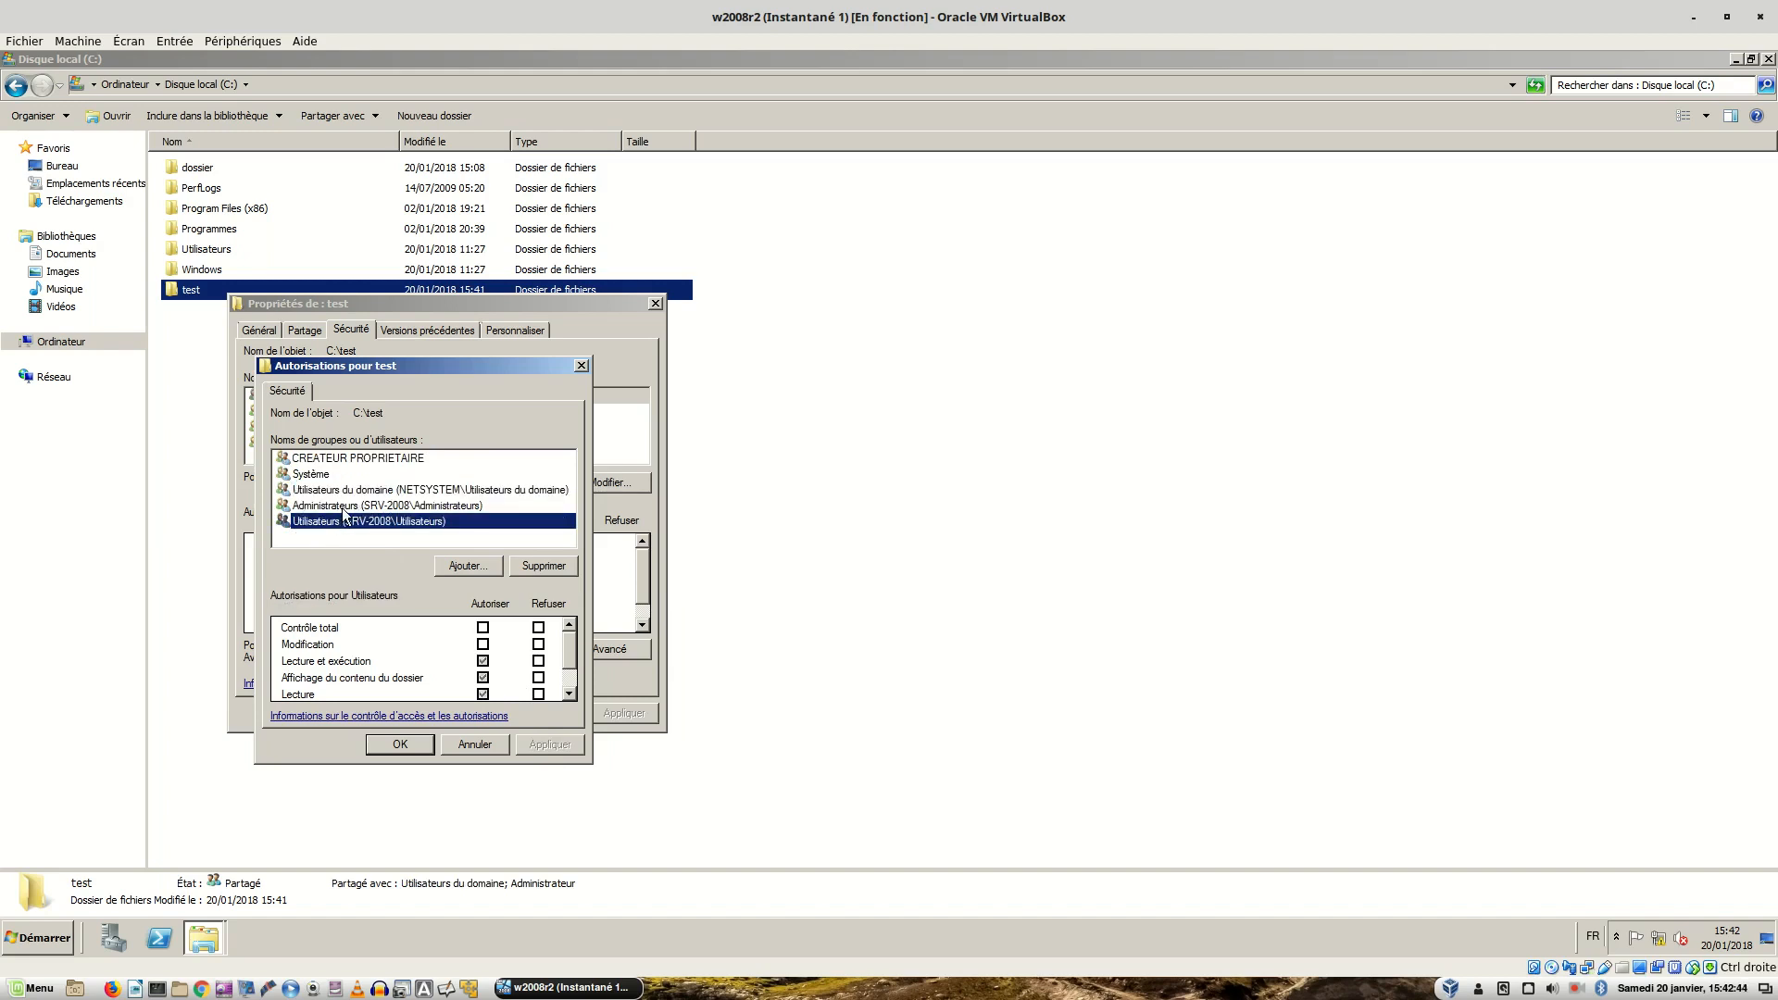
{"action": "left_click", "coordinate": [348, 493]}
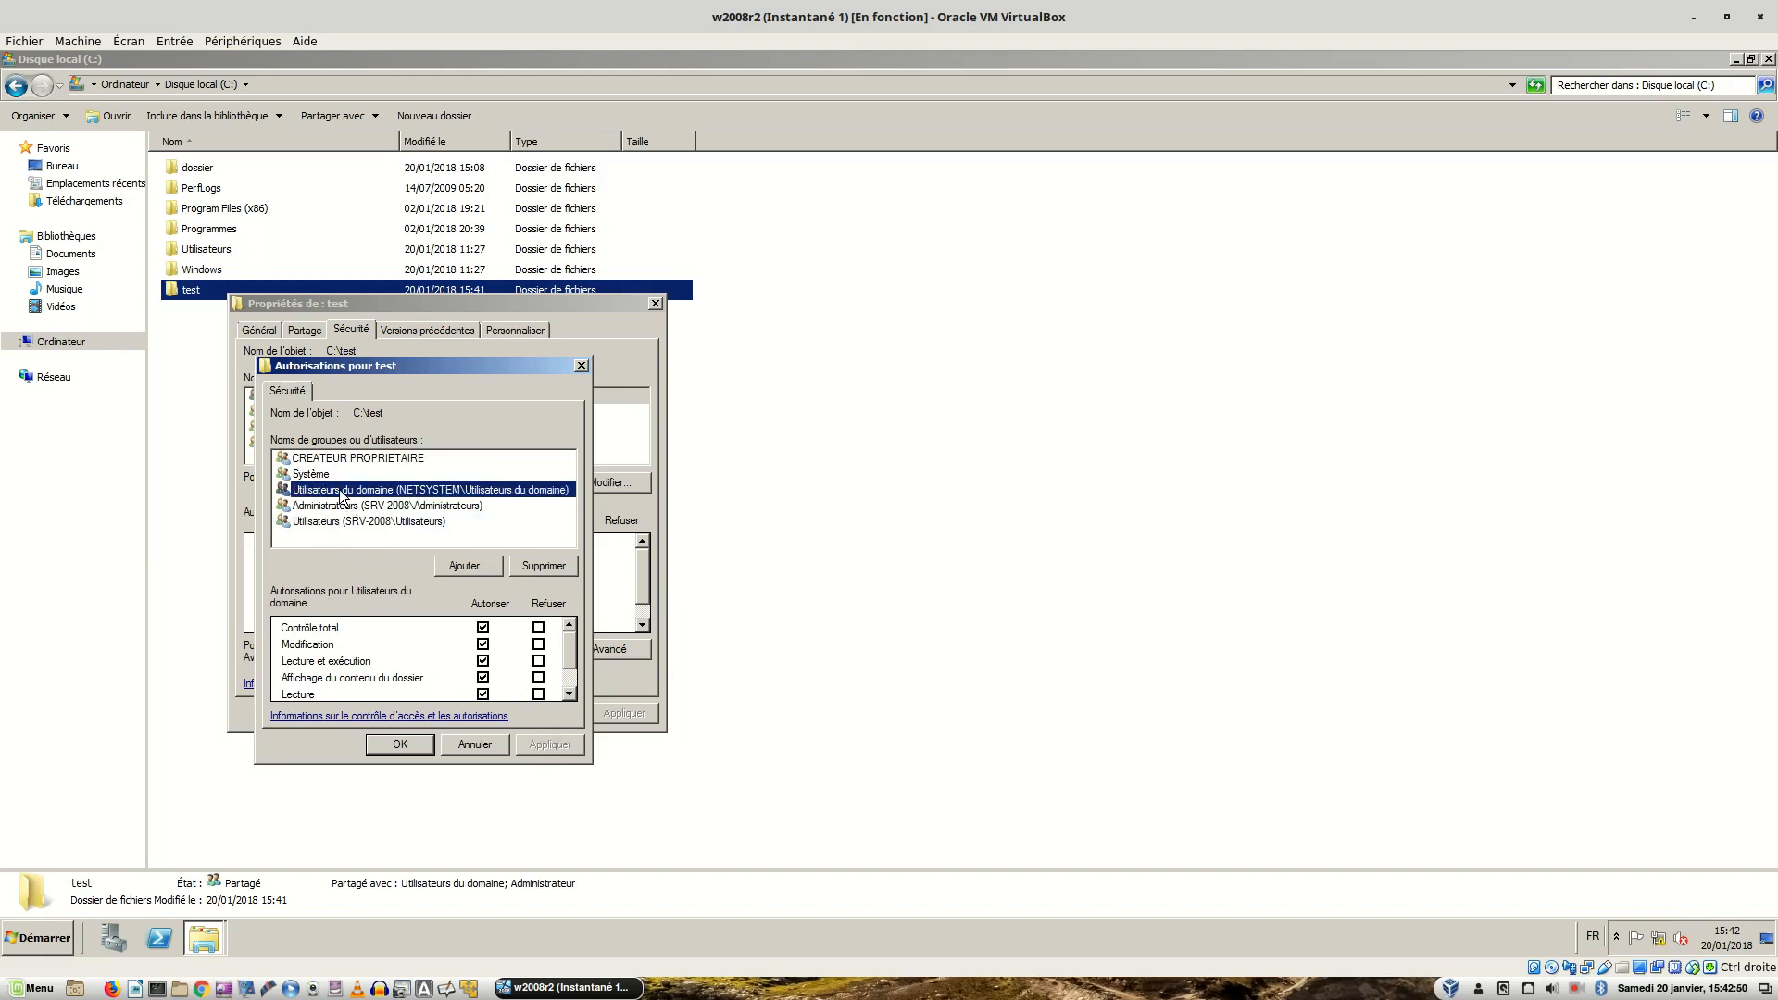
{"action": "left_click", "coordinate": [335, 522]}
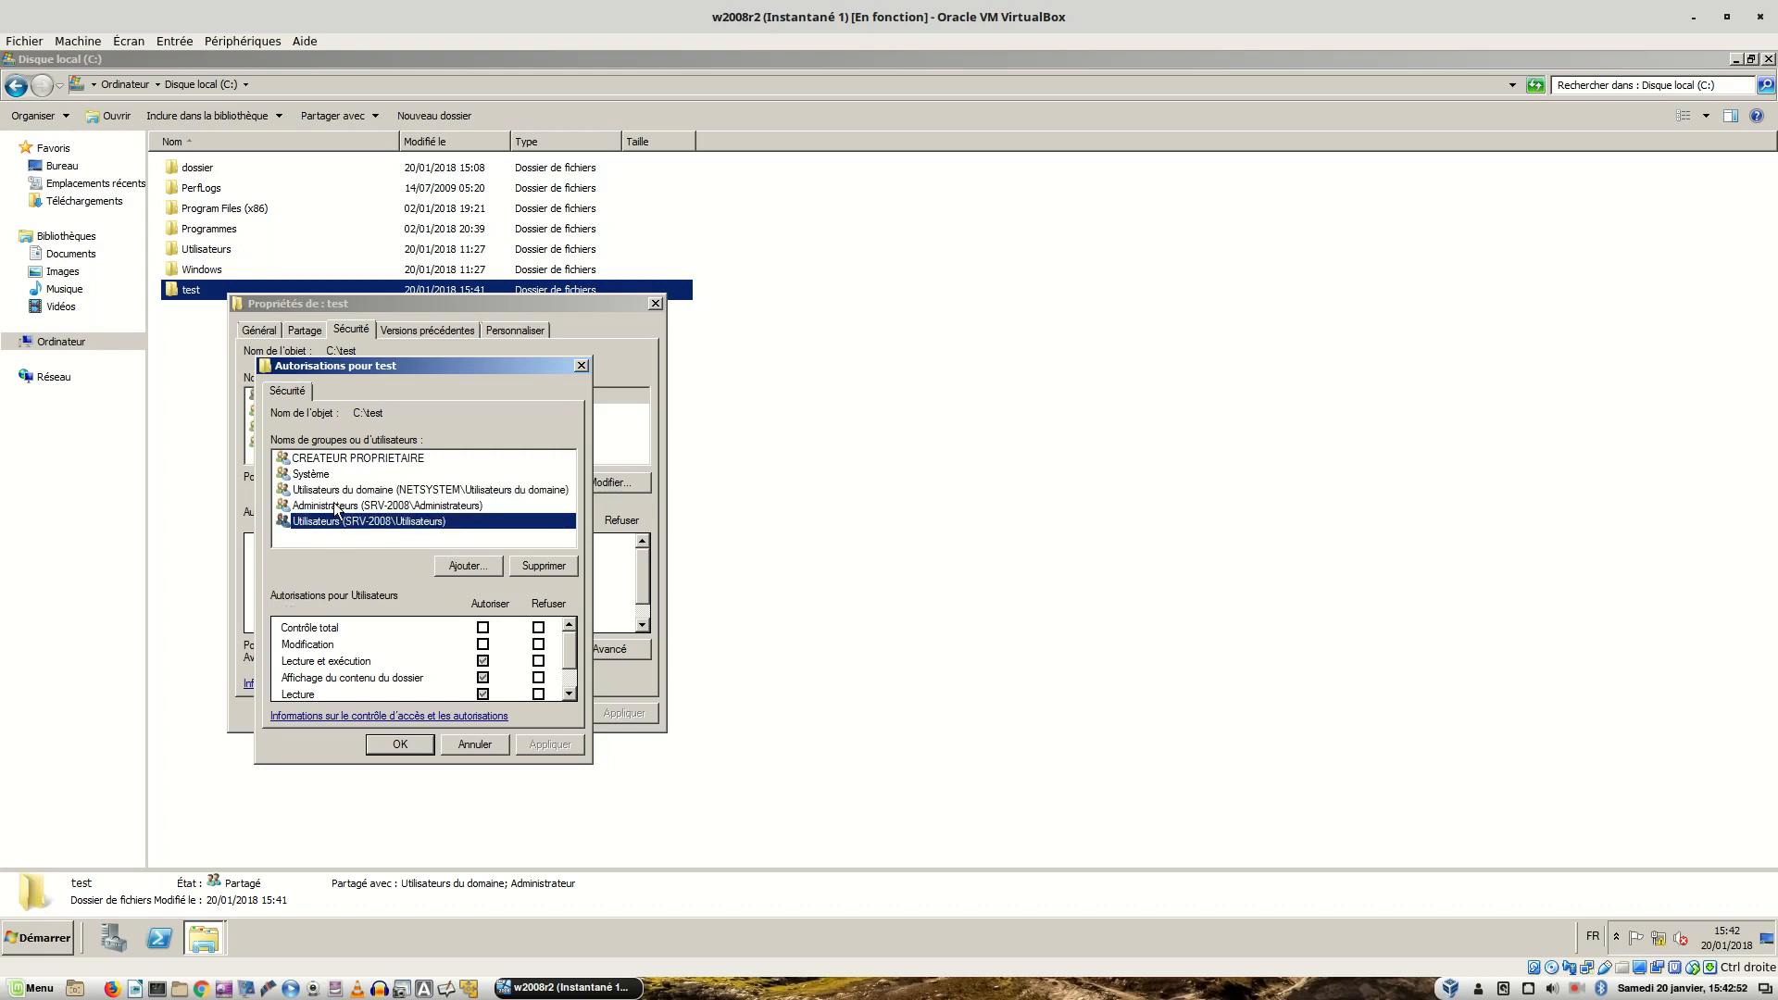
{"action": "left_click", "coordinate": [335, 507]}
{"action": "left_click", "coordinate": [337, 523]}
{"action": "left_click", "coordinate": [318, 477]}
{"action": "left_click", "coordinate": [332, 459]}
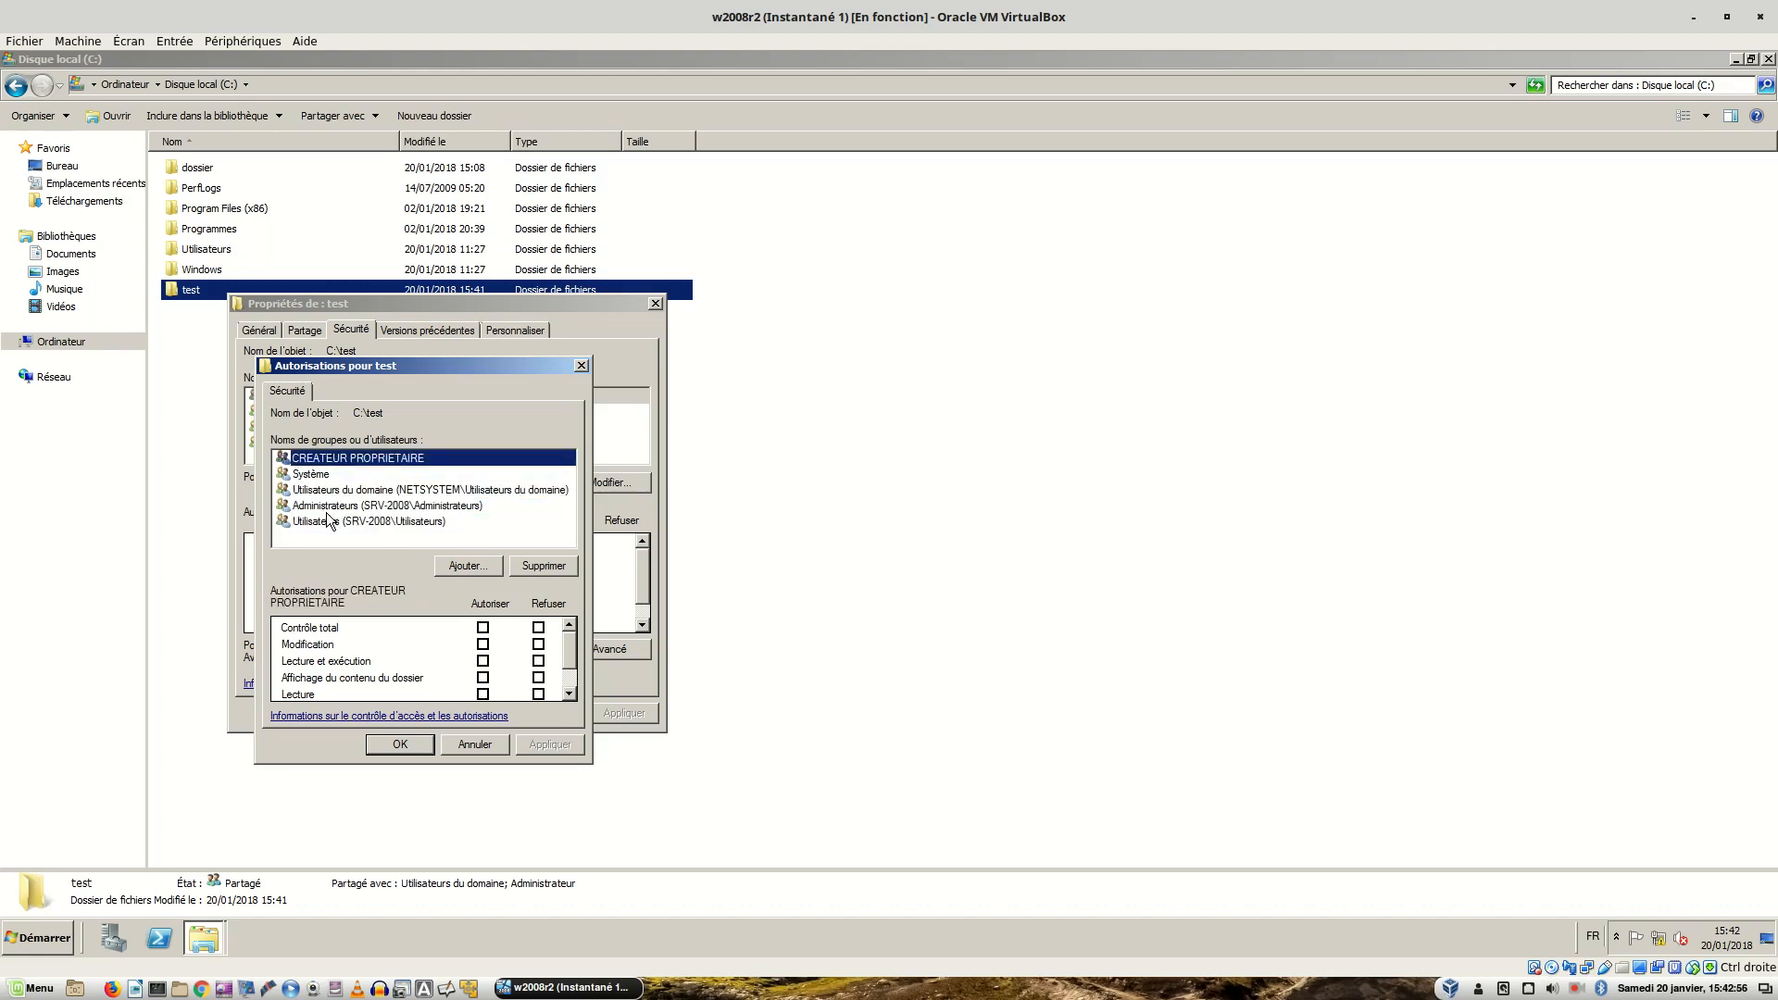
{"action": "left_click", "coordinate": [327, 518]}
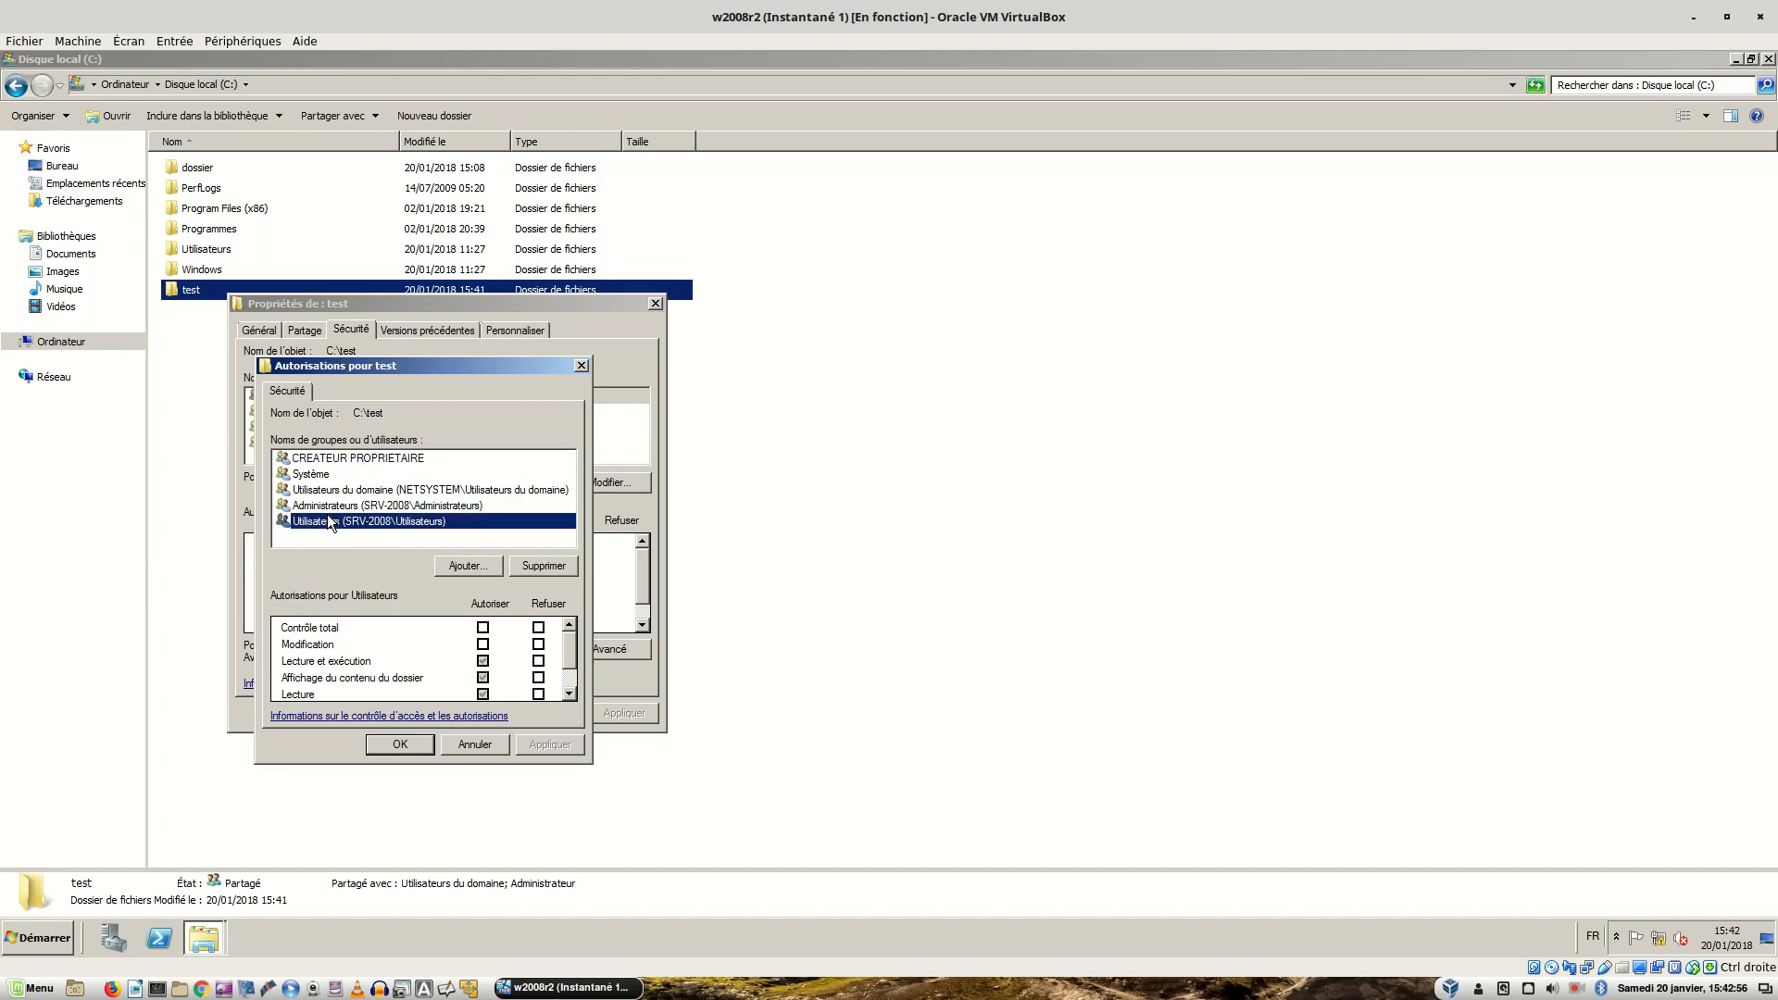
- Attempt removing the inherited Utilisateurs group, dismiss the warning, and close the properties
{"action": "left_click", "coordinate": [550, 566]}
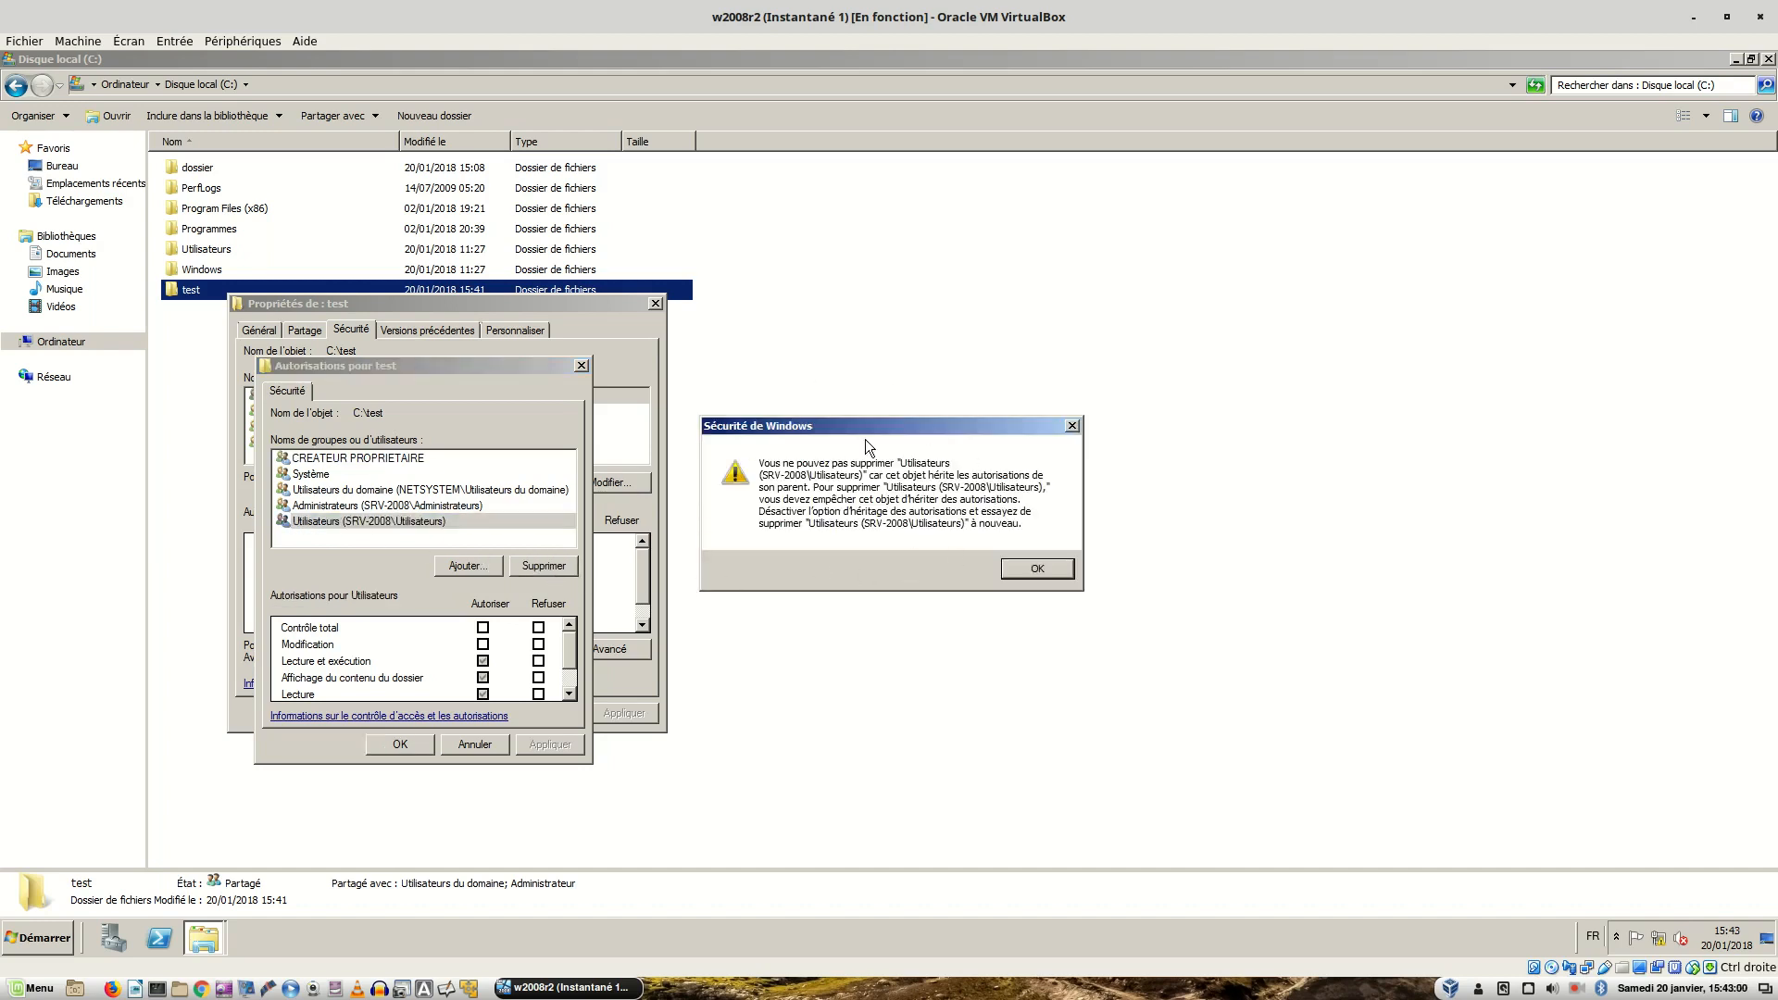
{"action": "left_click", "coordinate": [1024, 569]}
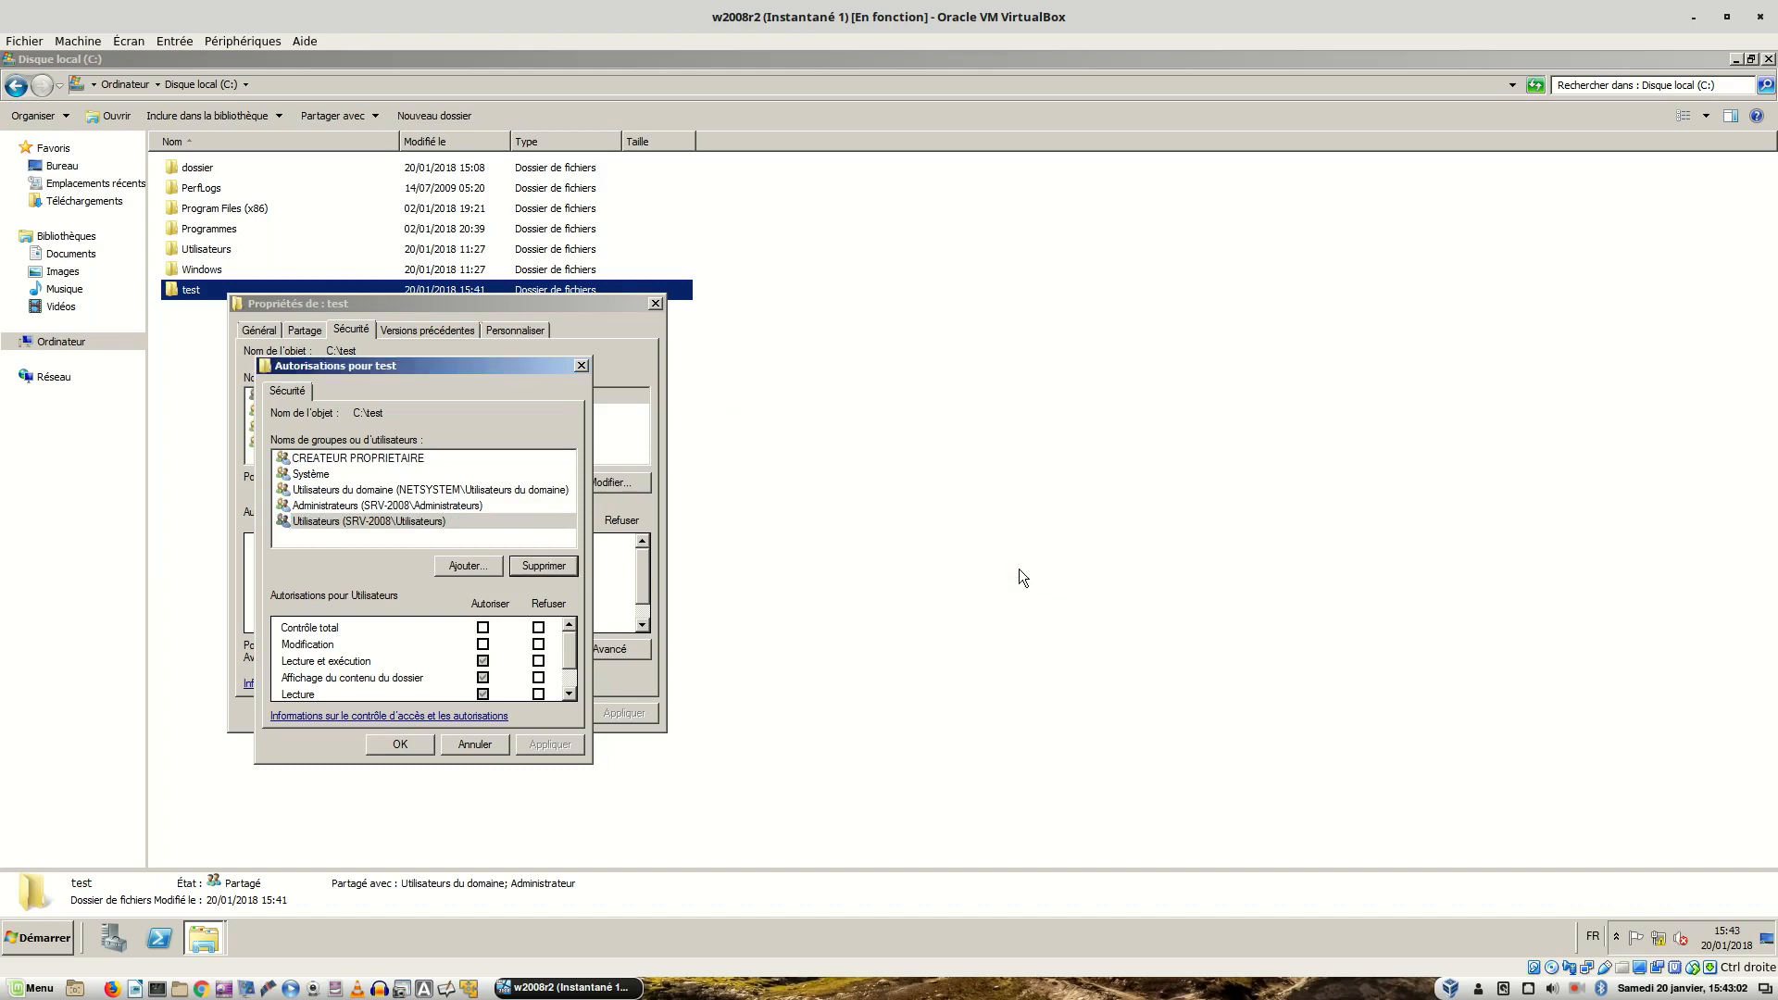
{"action": "left_click", "coordinate": [335, 508]}
{"action": "left_click", "coordinate": [343, 491]}
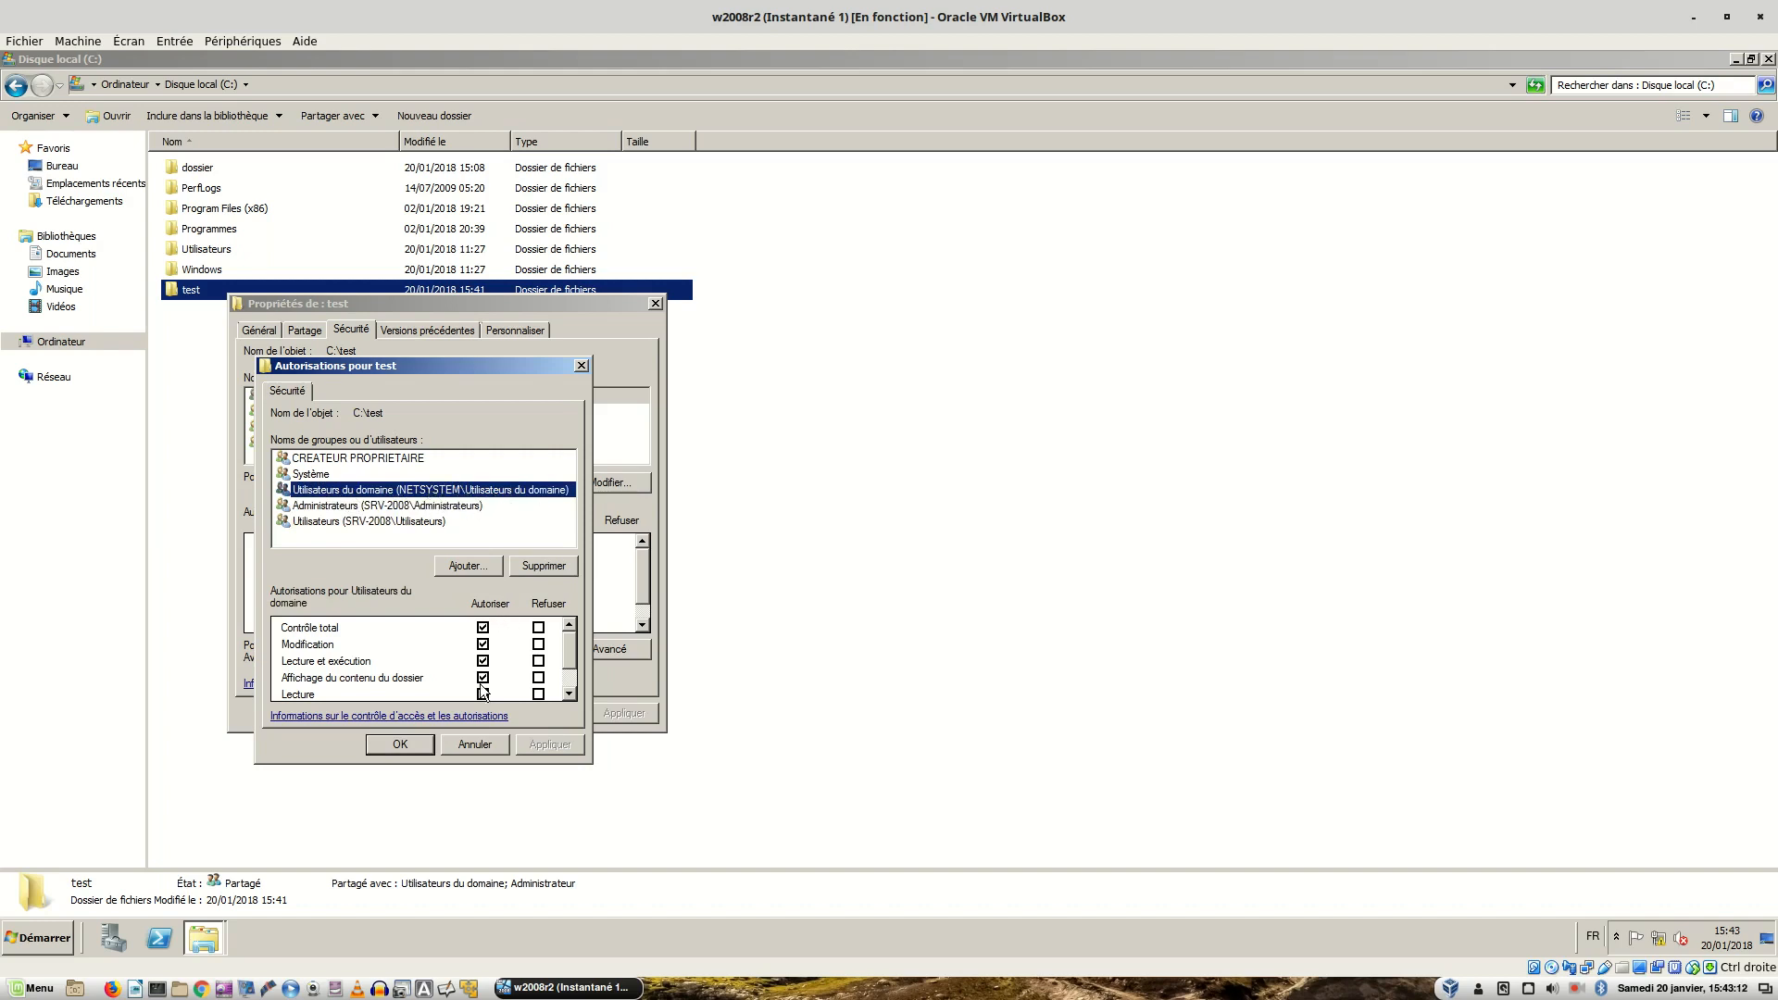
{"action": "left_click", "coordinate": [396, 746]}
{"action": "left_click", "coordinate": [400, 744]}
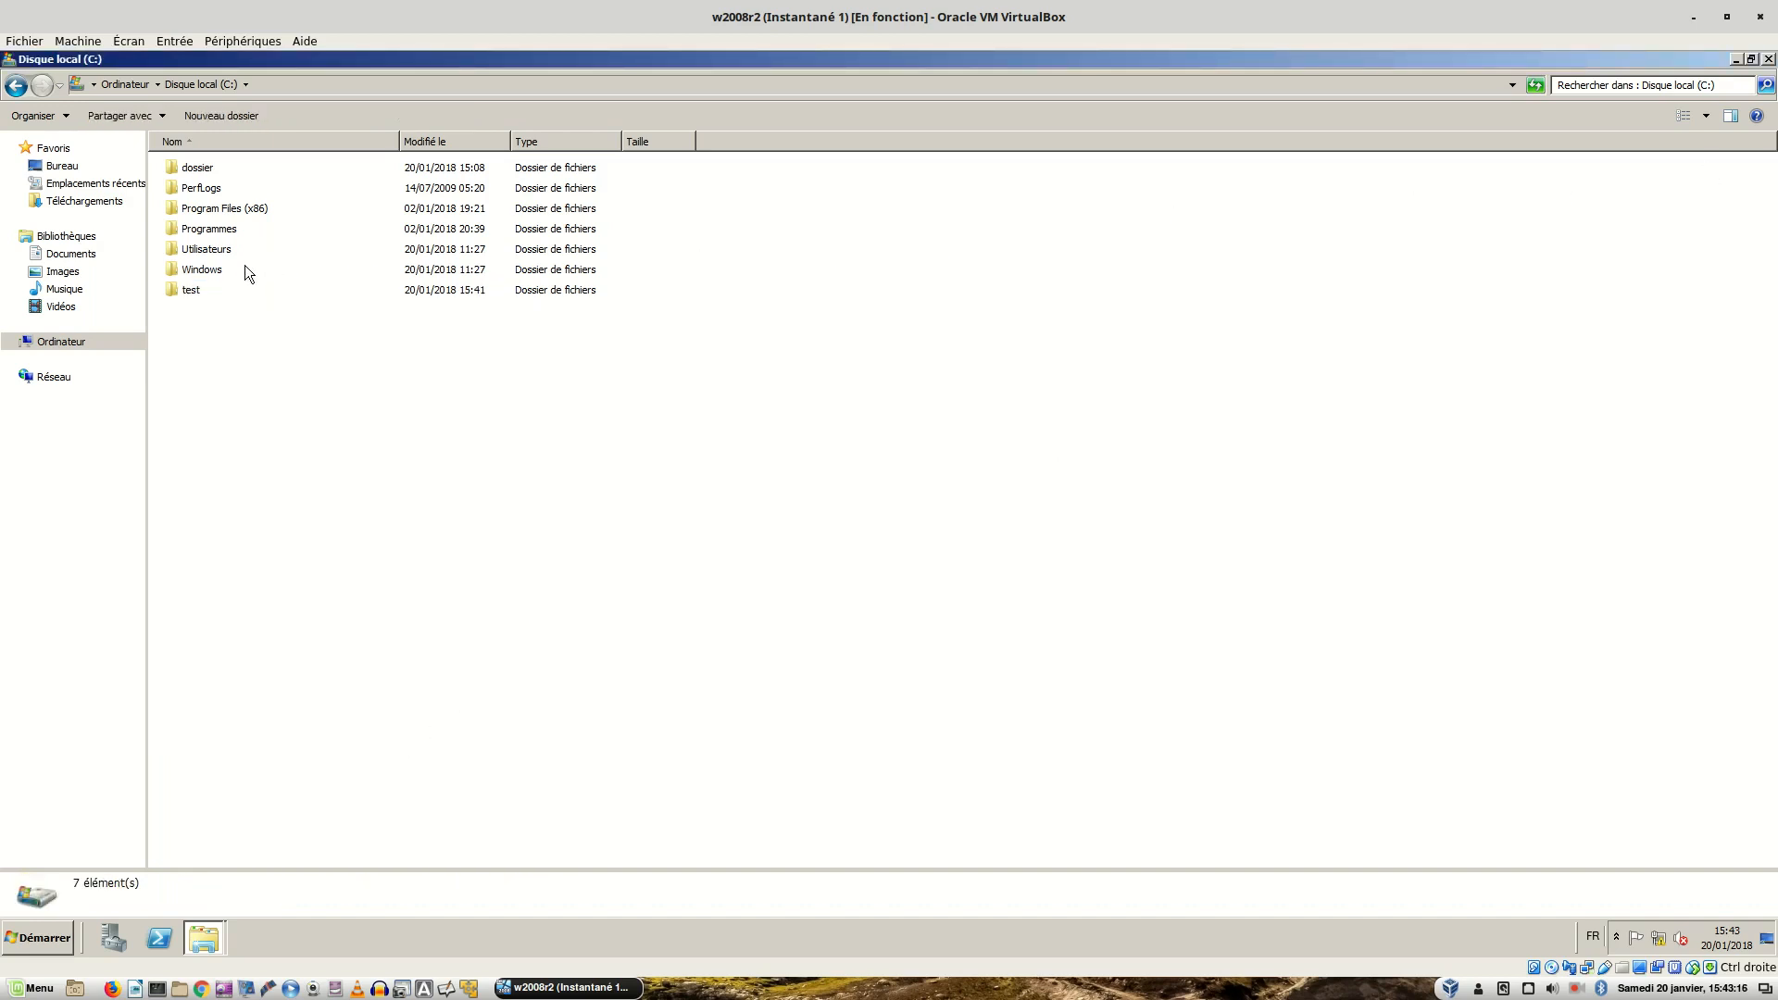
- Browse to \\srv-2008.netsystem.local, confirm the test share is empty, and close that window
{"action": "left_click", "coordinate": [198, 296]}
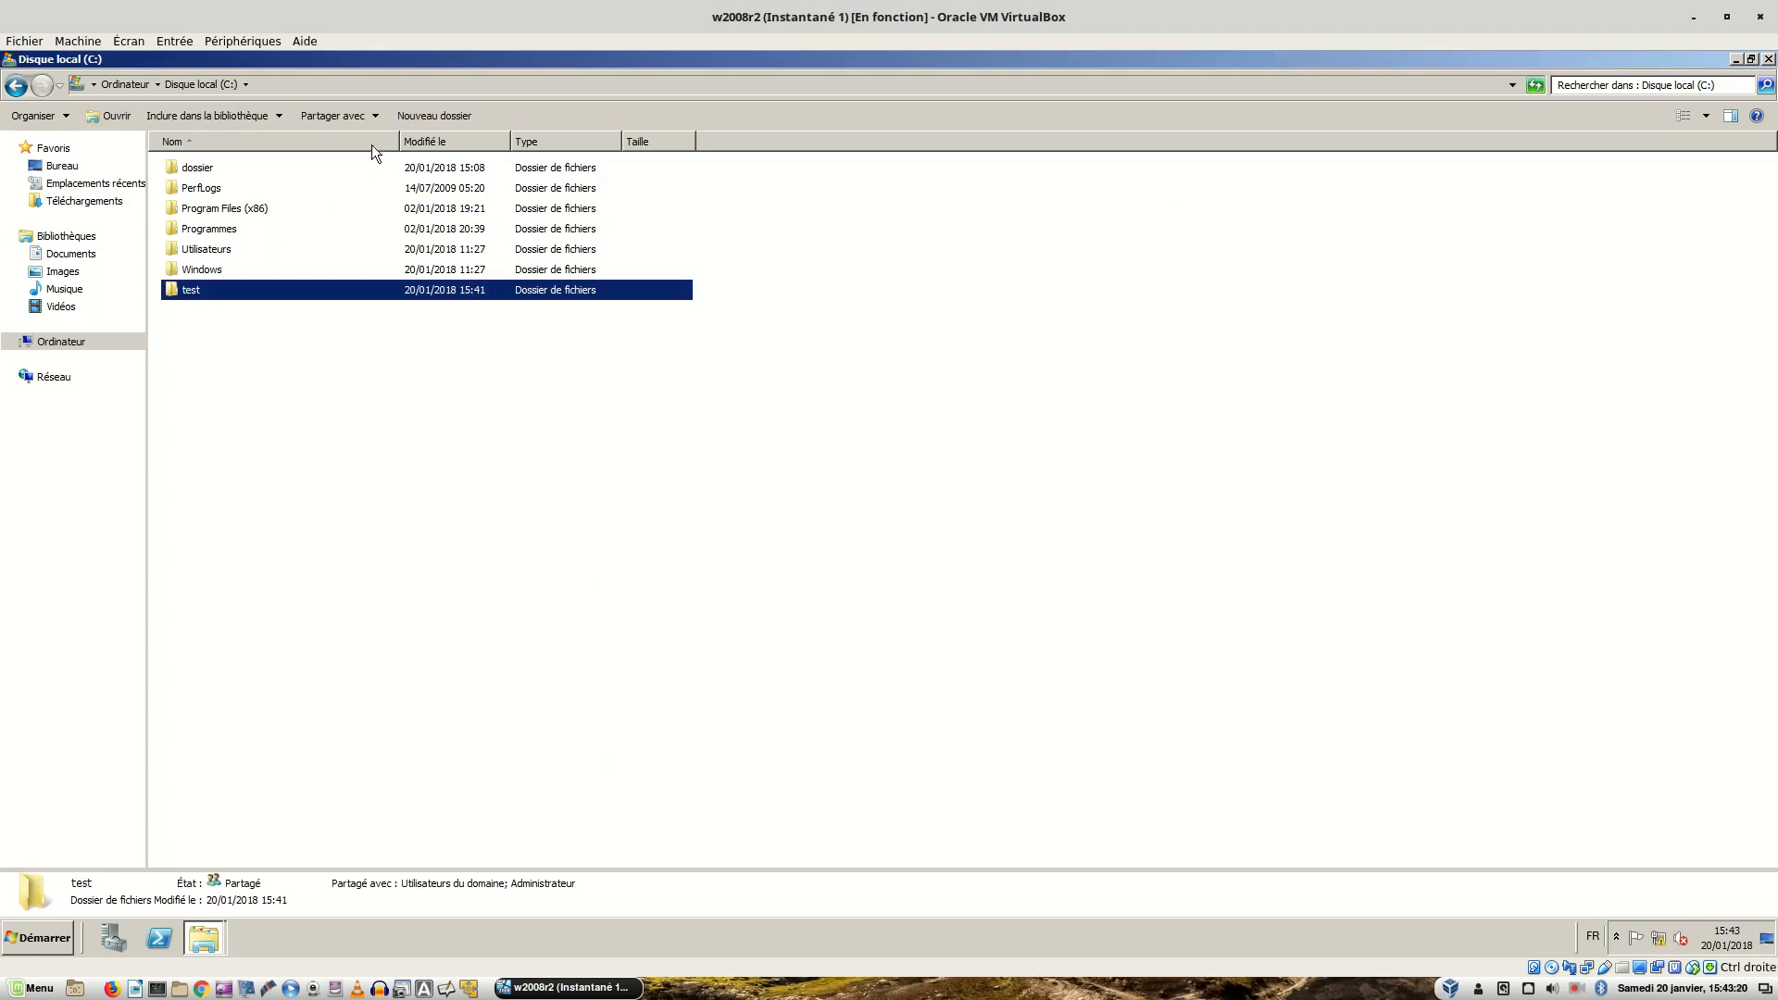
{"action": "left_click", "coordinate": [392, 86]}
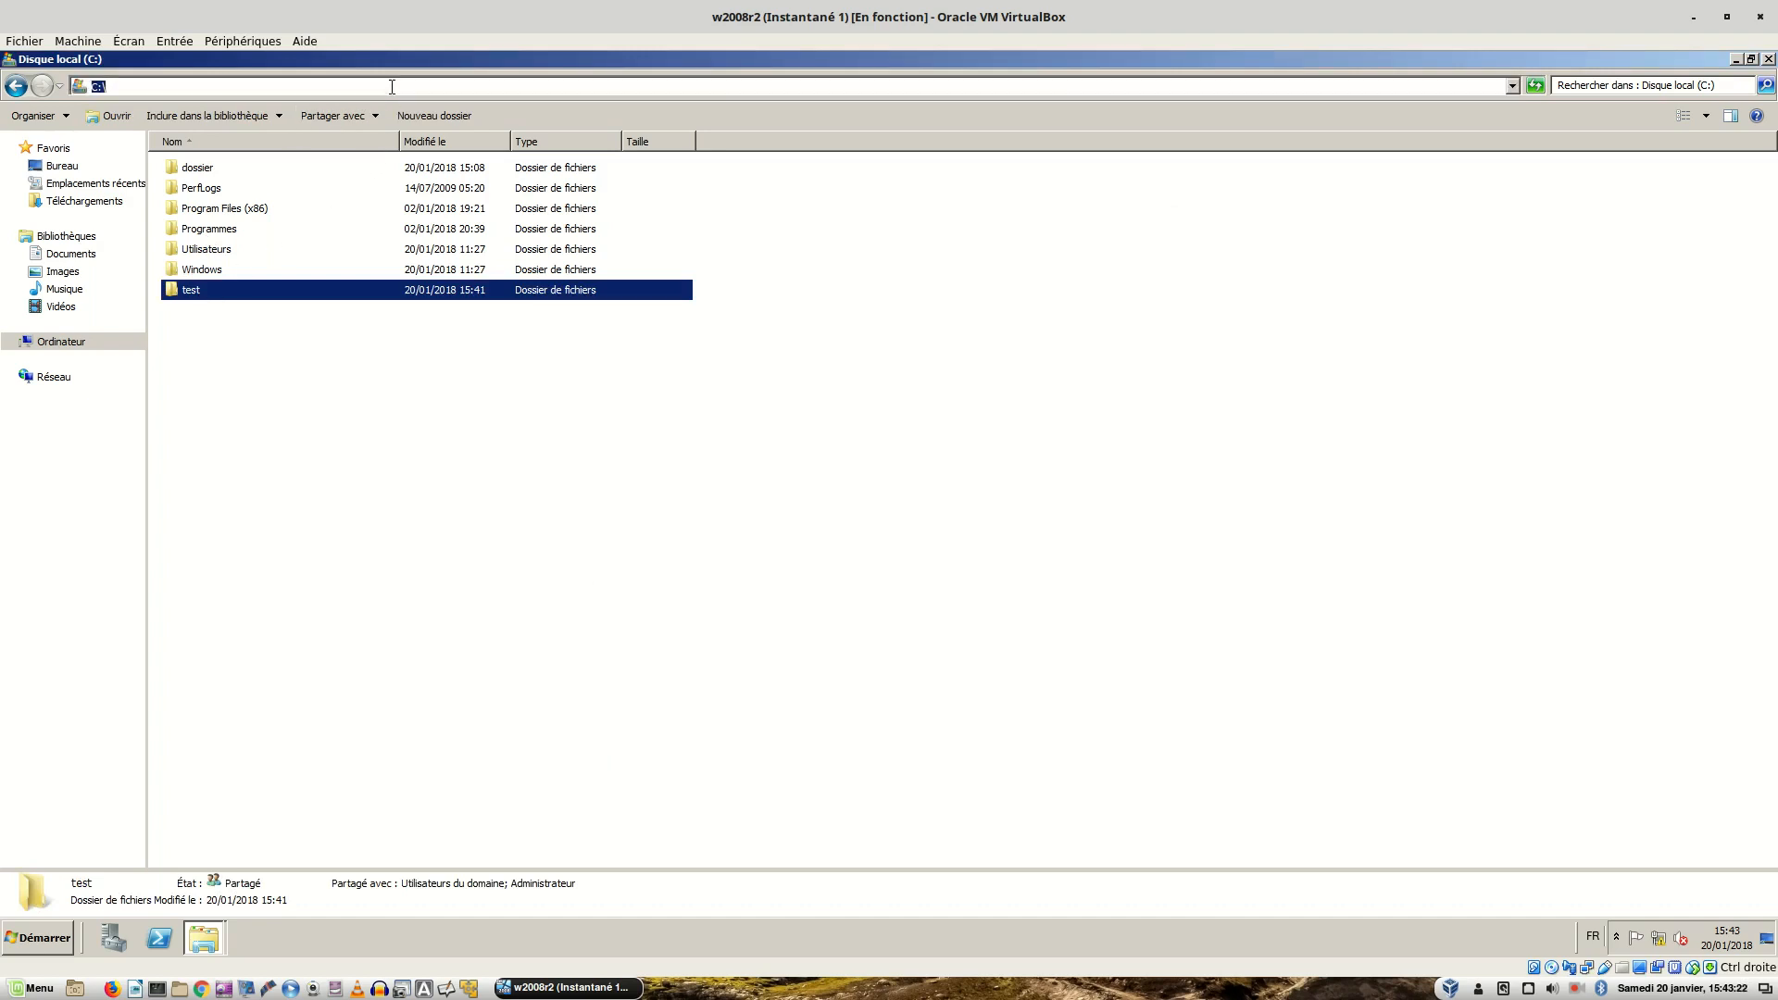
{"action": "type", "text": "\\\\"}
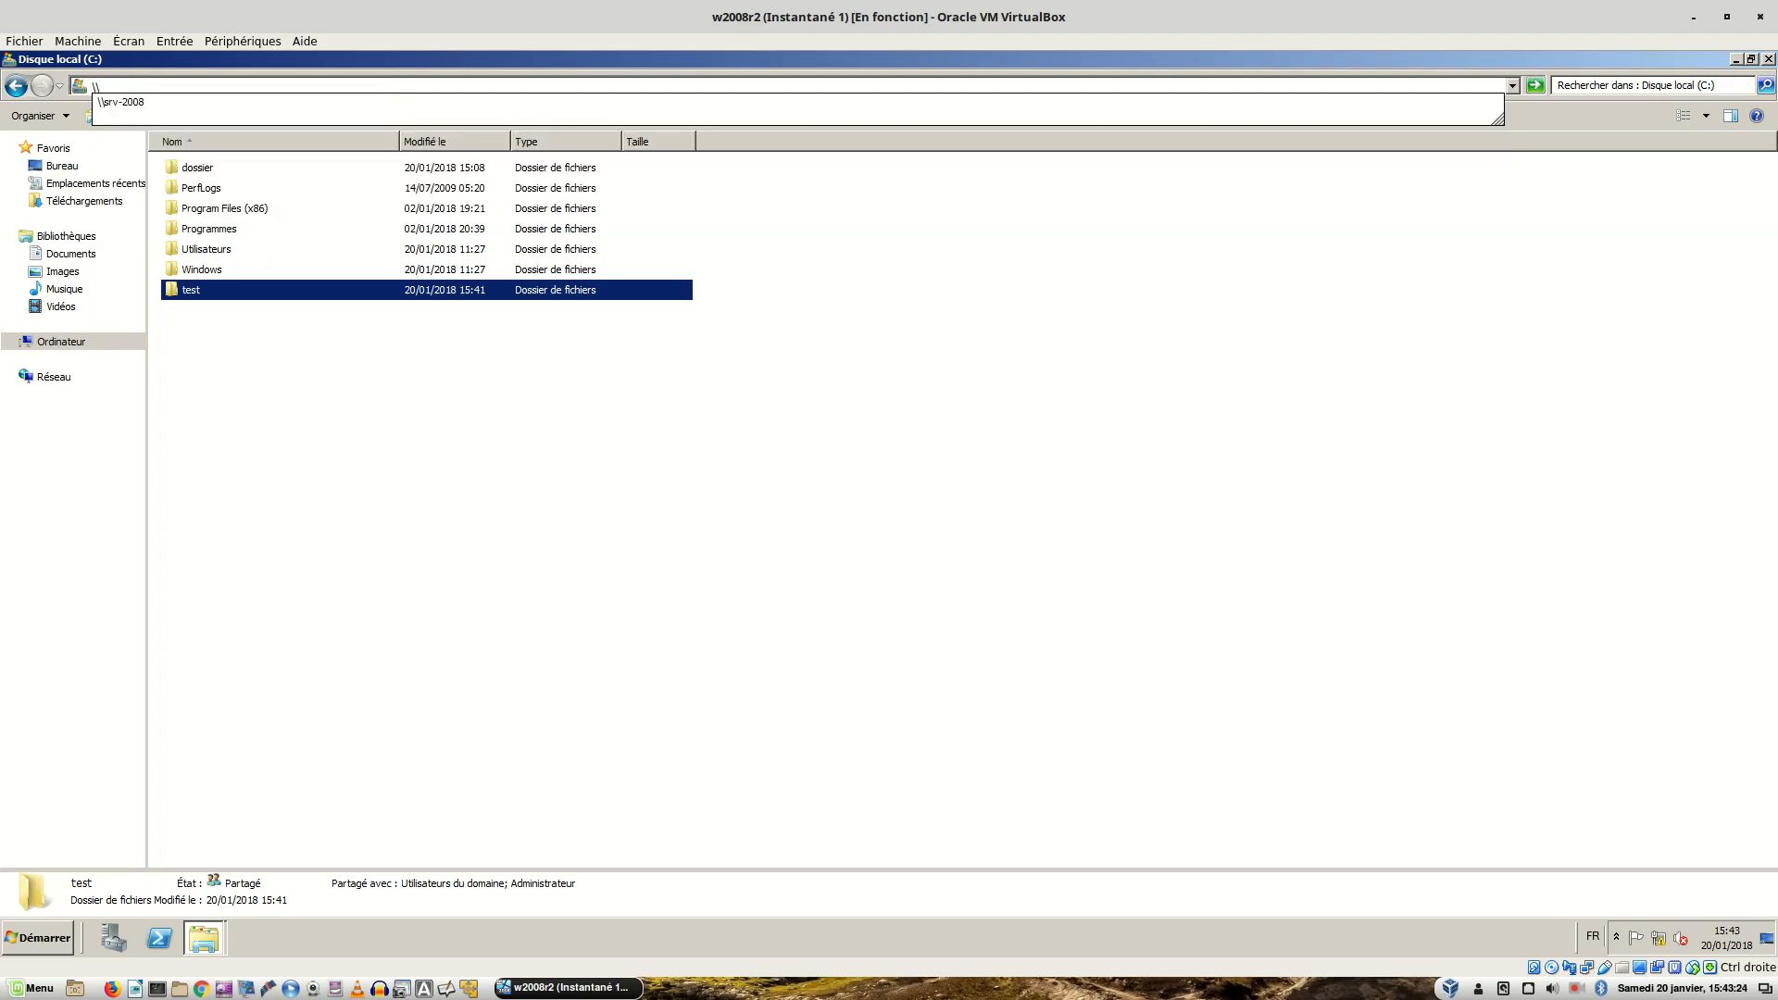
{"action": "type", "text": "srv-2008.netsystem.local"}
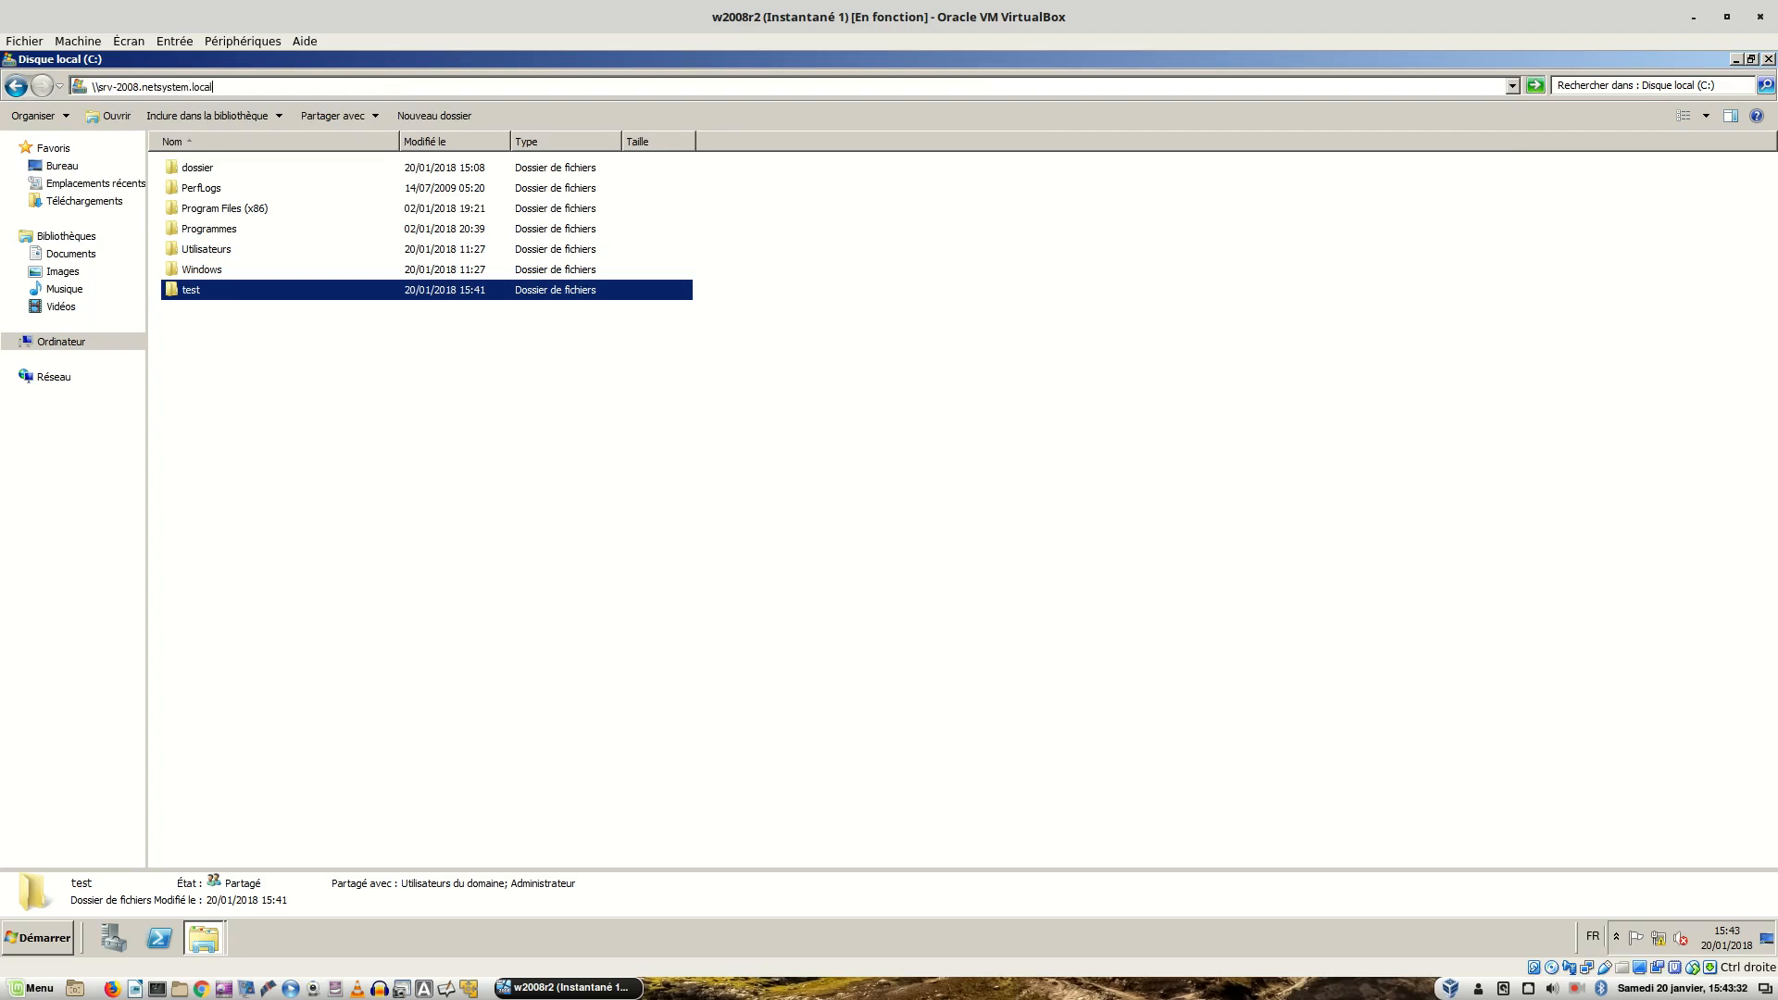
{"action": "key", "text": "Return"}
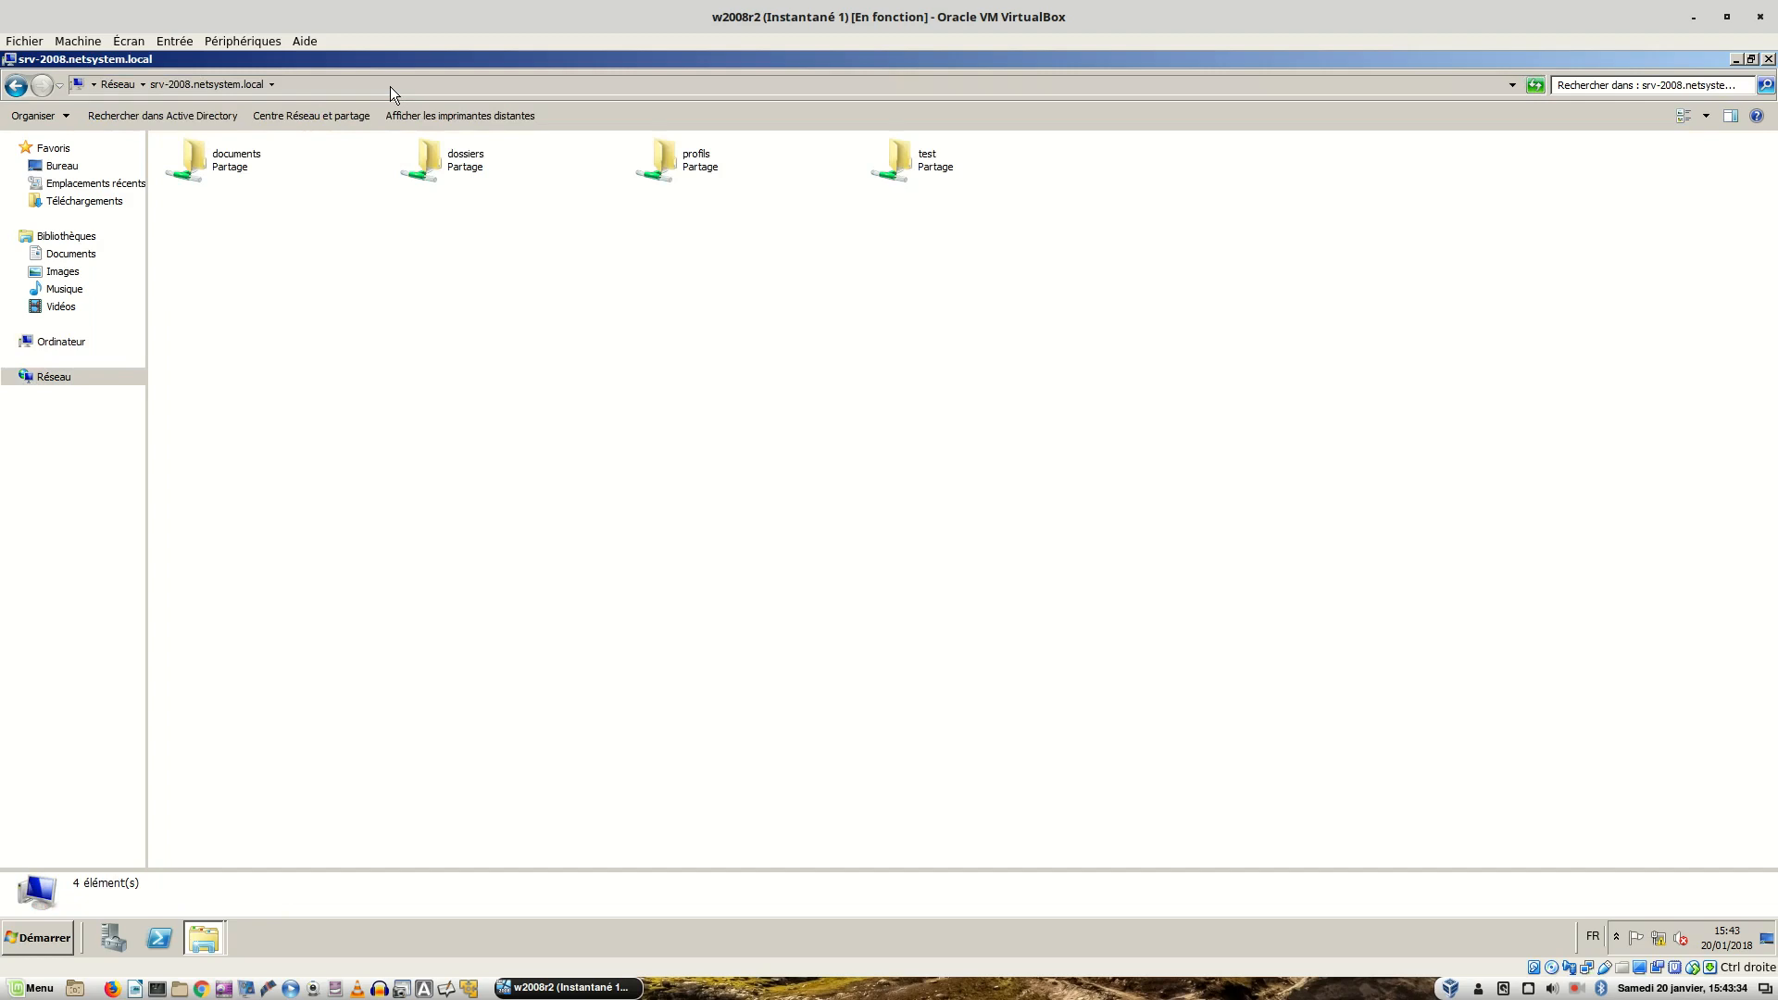
{"action": "double_click", "coordinate": [897, 163]}
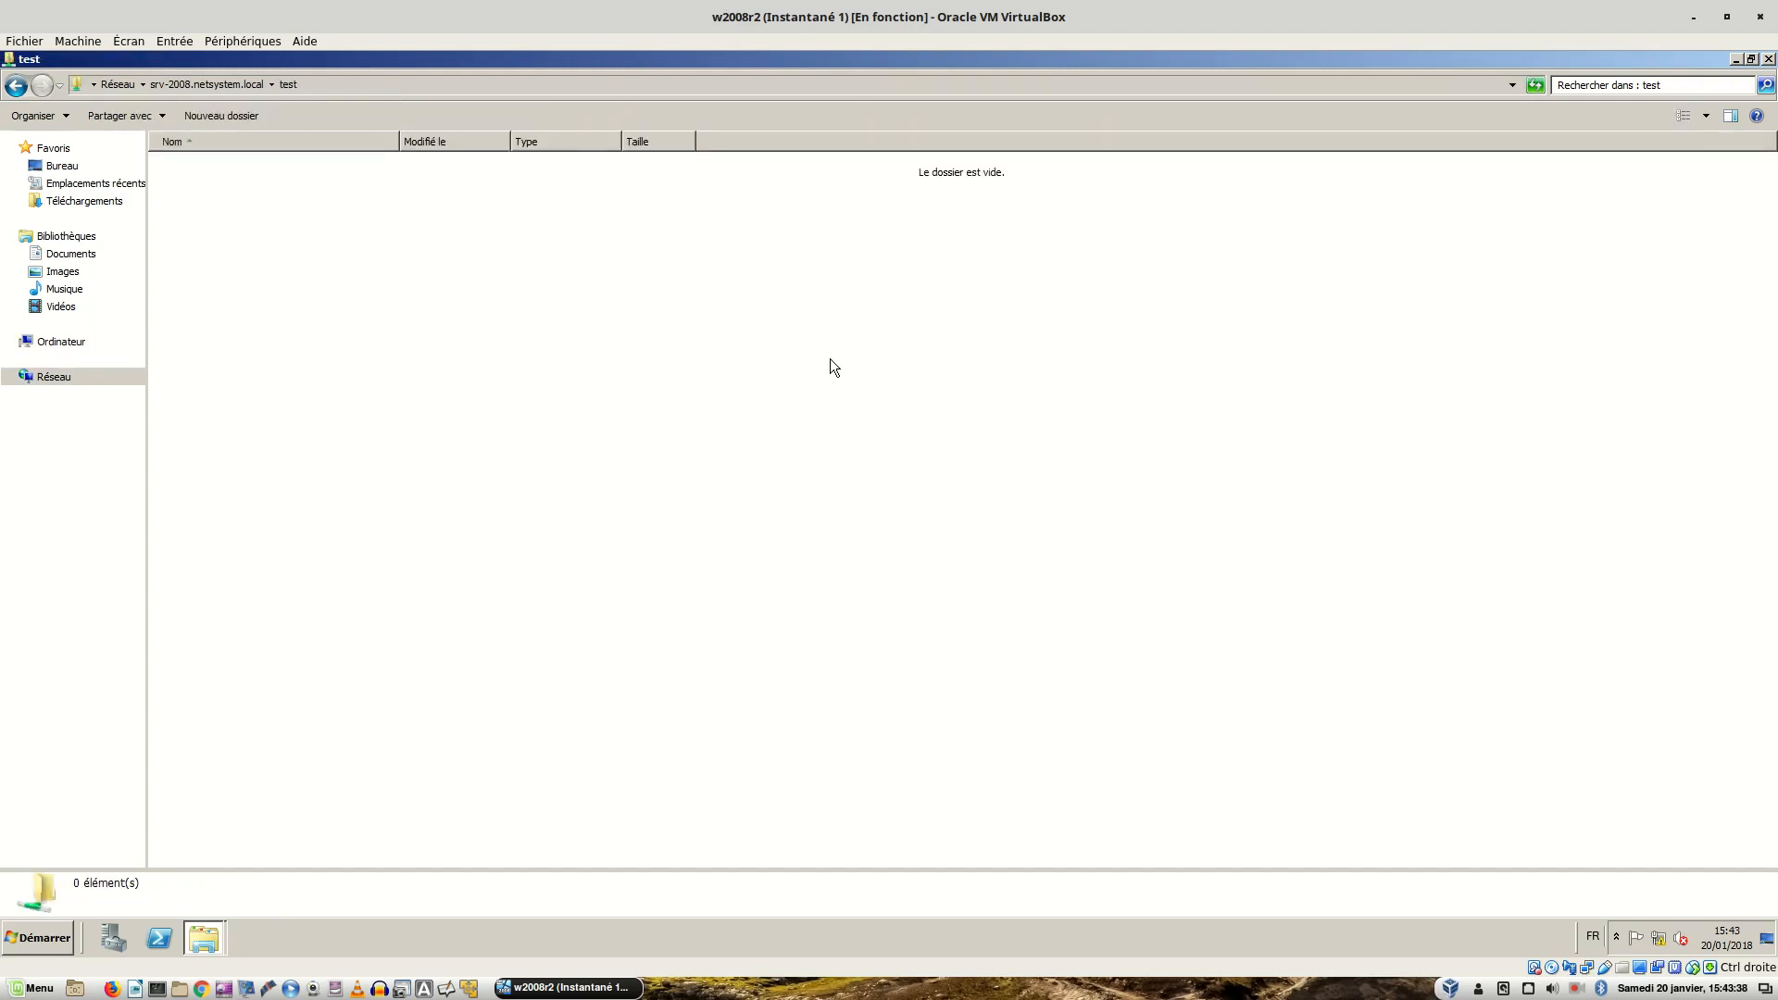
{"action": "left_click", "coordinate": [1769, 59]}
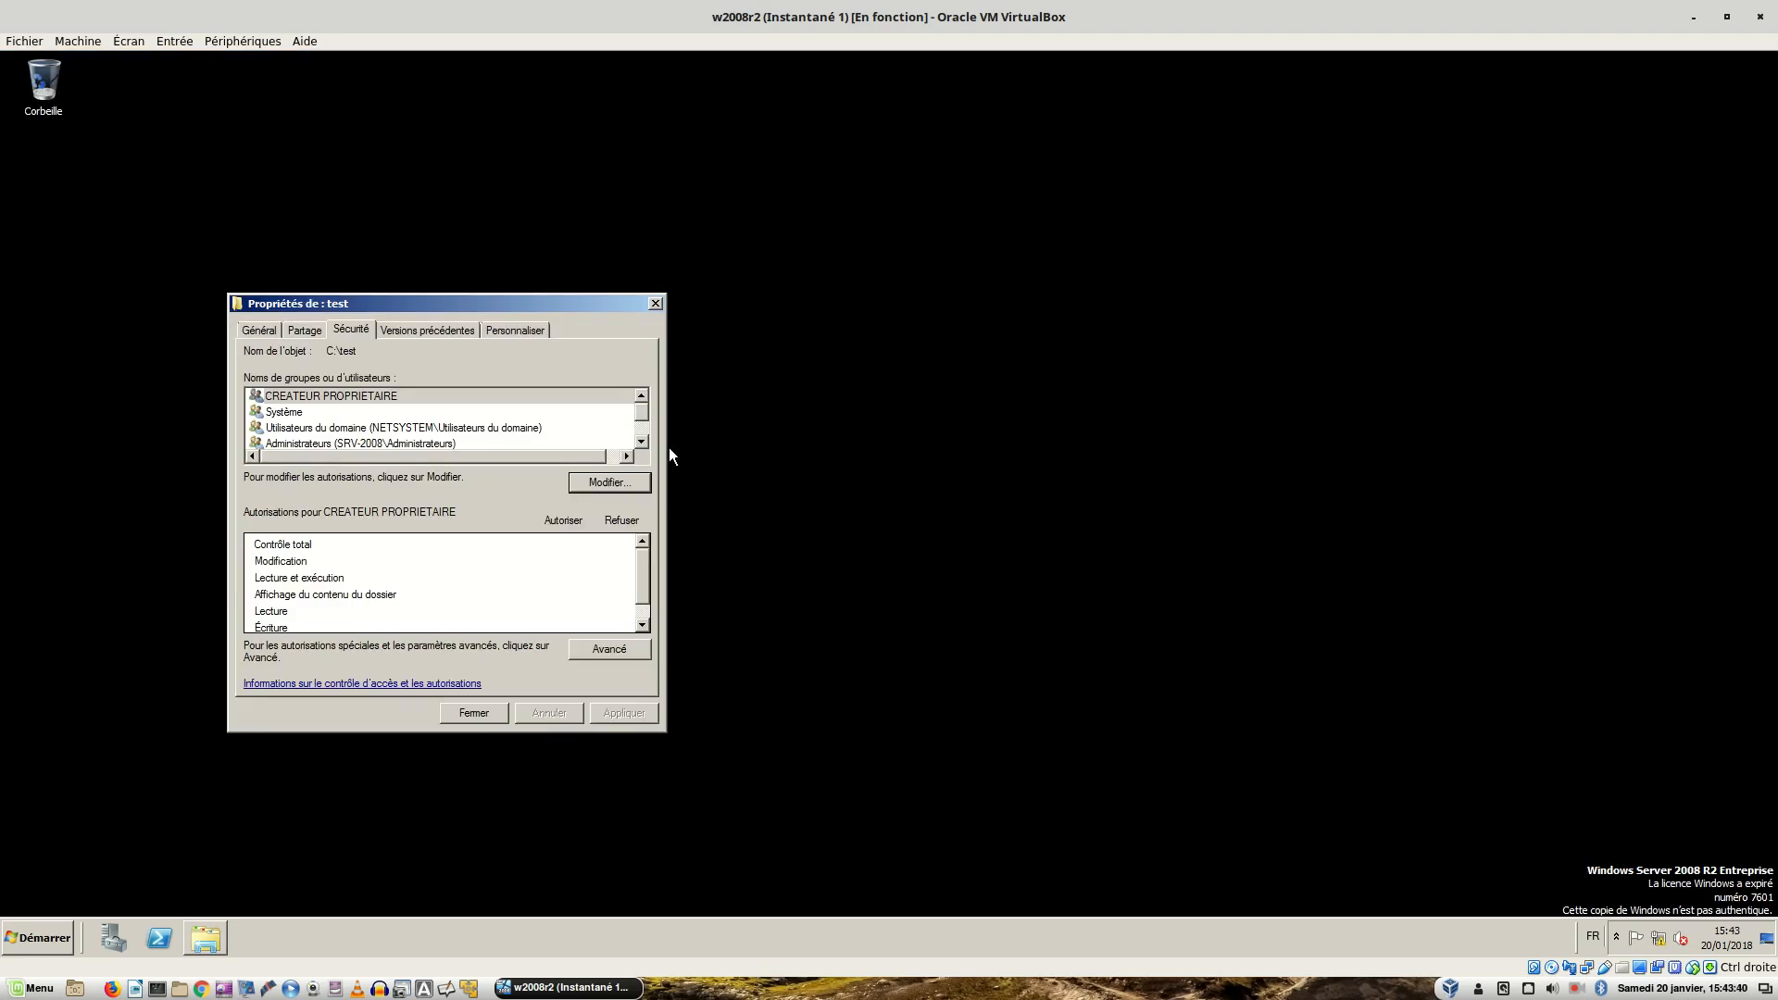
- Close the folder properties and open Server Manager's Outils menu on the Windows Server 2012 VM
{"action": "left_click", "coordinate": [458, 715]}
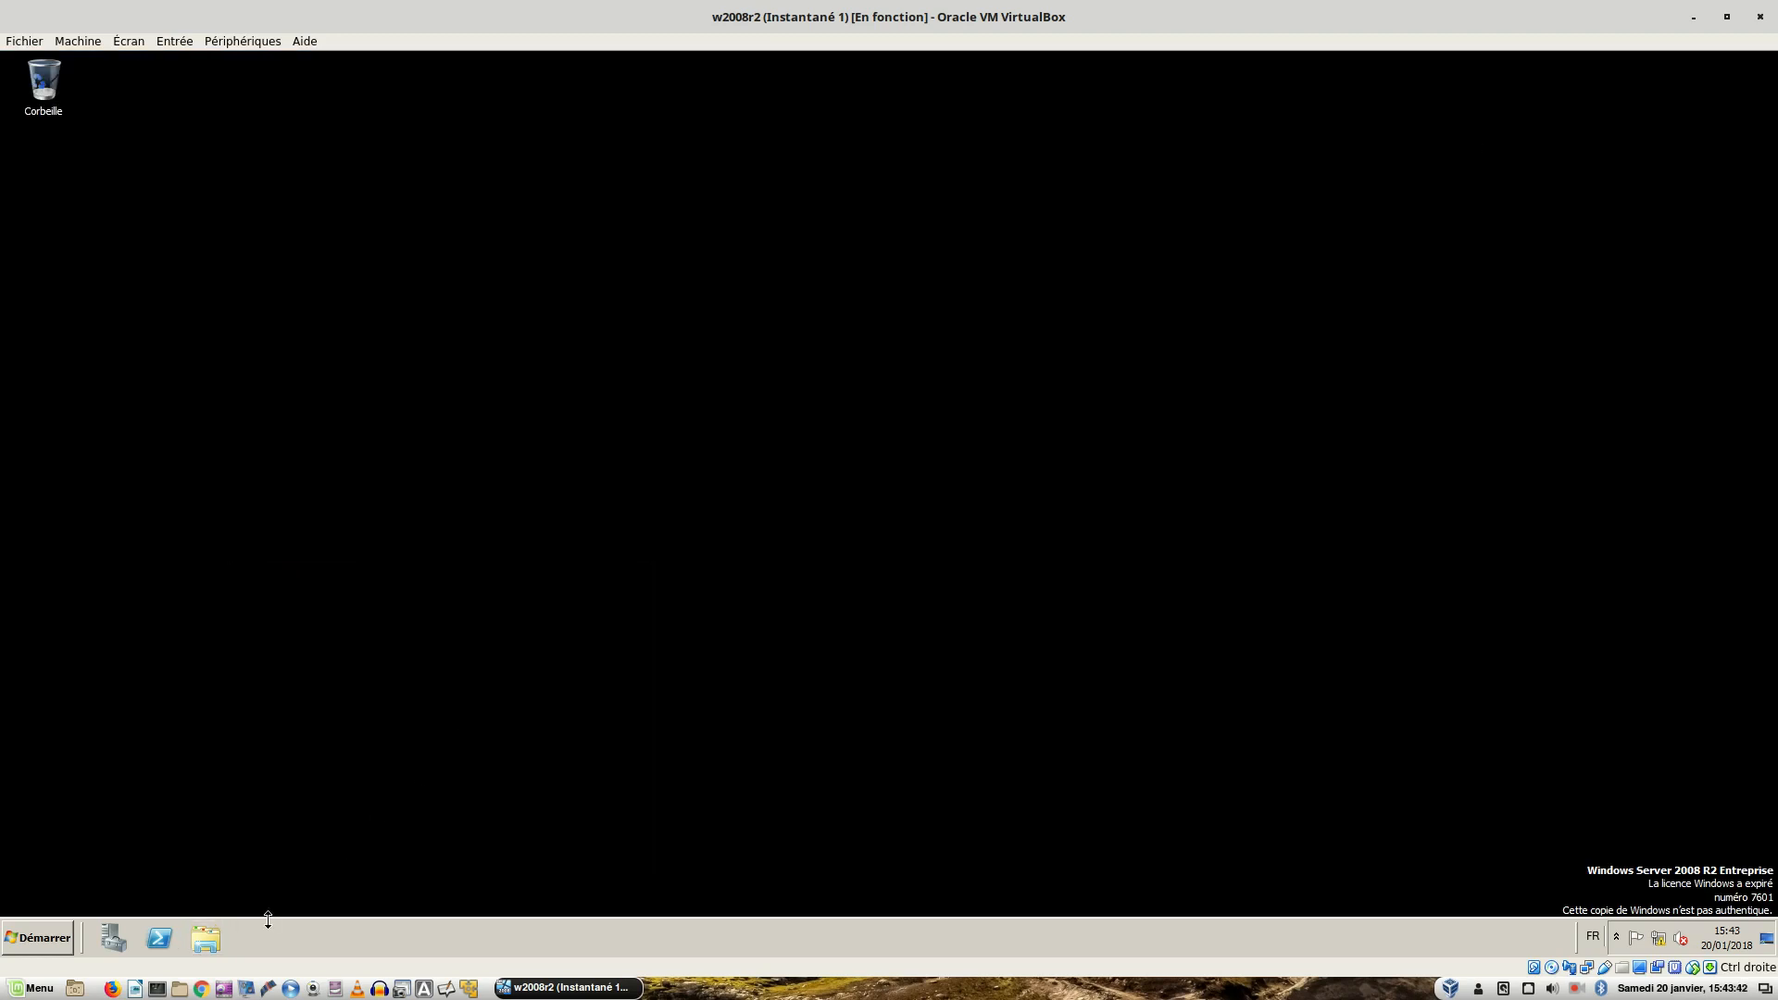
{"action": "key", "text": "alt+Tab"}
{"action": "key", "text": "alt+Tab"}
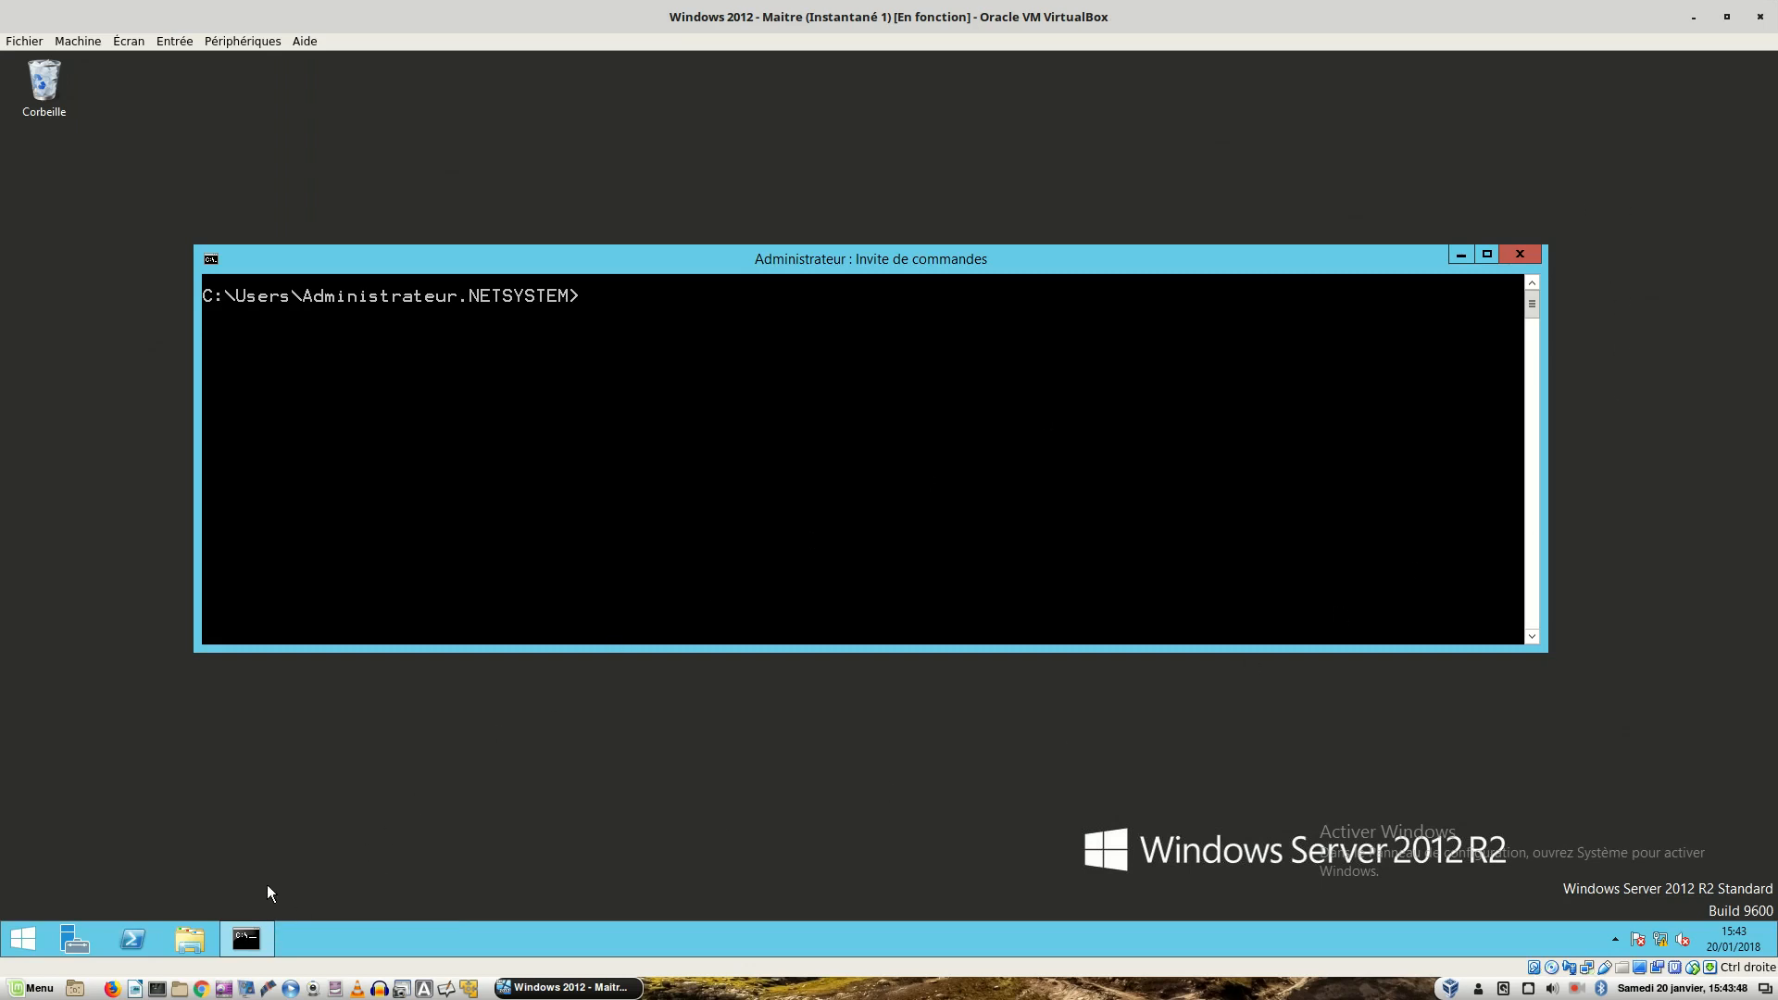
{"action": "left_click", "coordinate": [75, 947]}
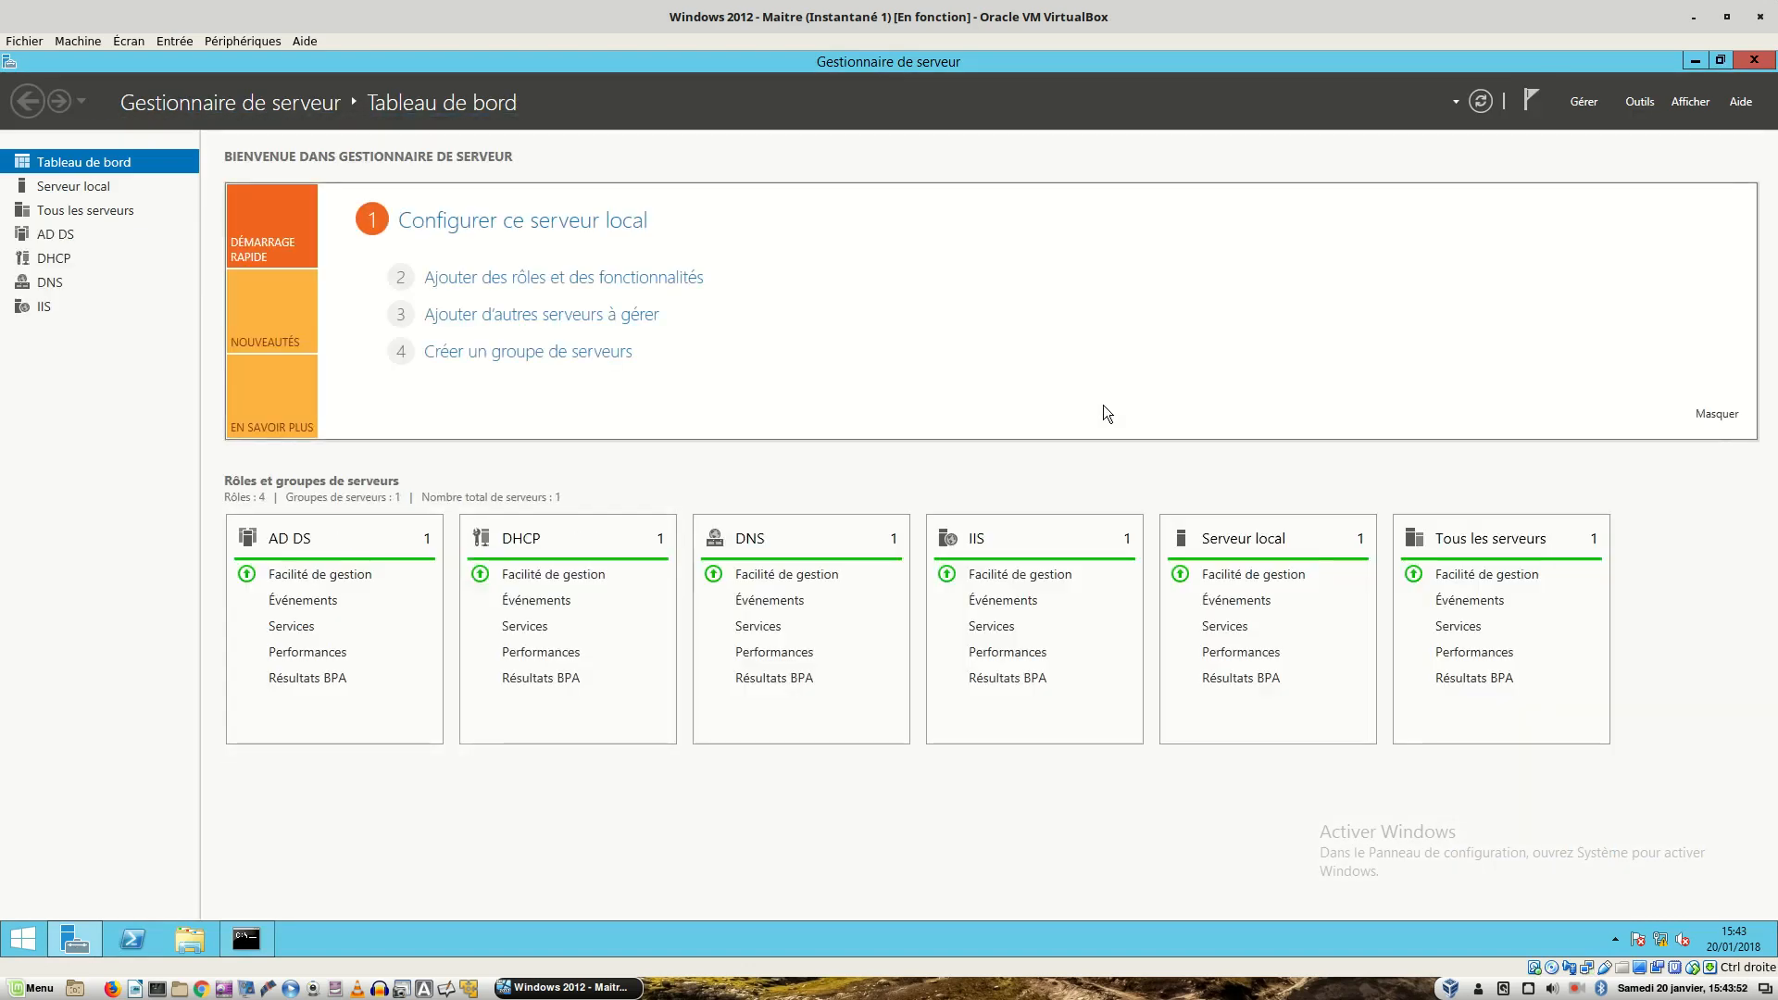
{"action": "left_click", "coordinate": [1638, 102]}
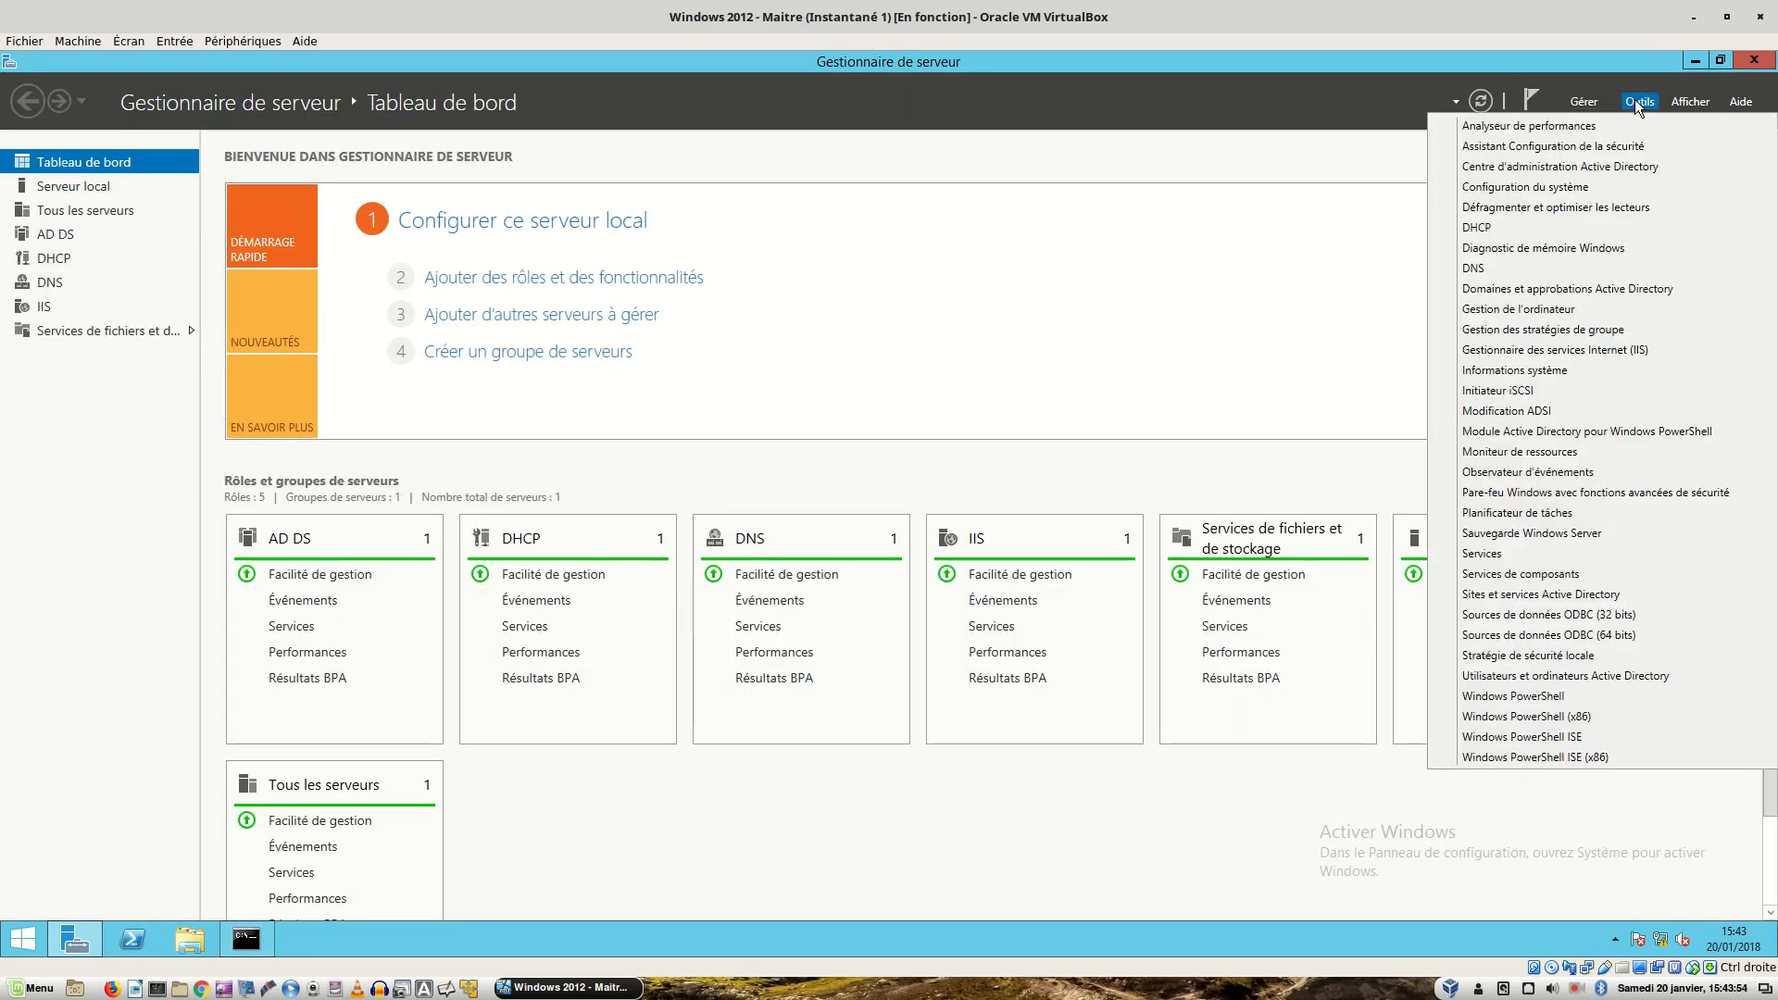
- Open Group Policy Management and inspect the Default Domain and Domain Controllers policies
{"action": "left_click", "coordinate": [1570, 331]}
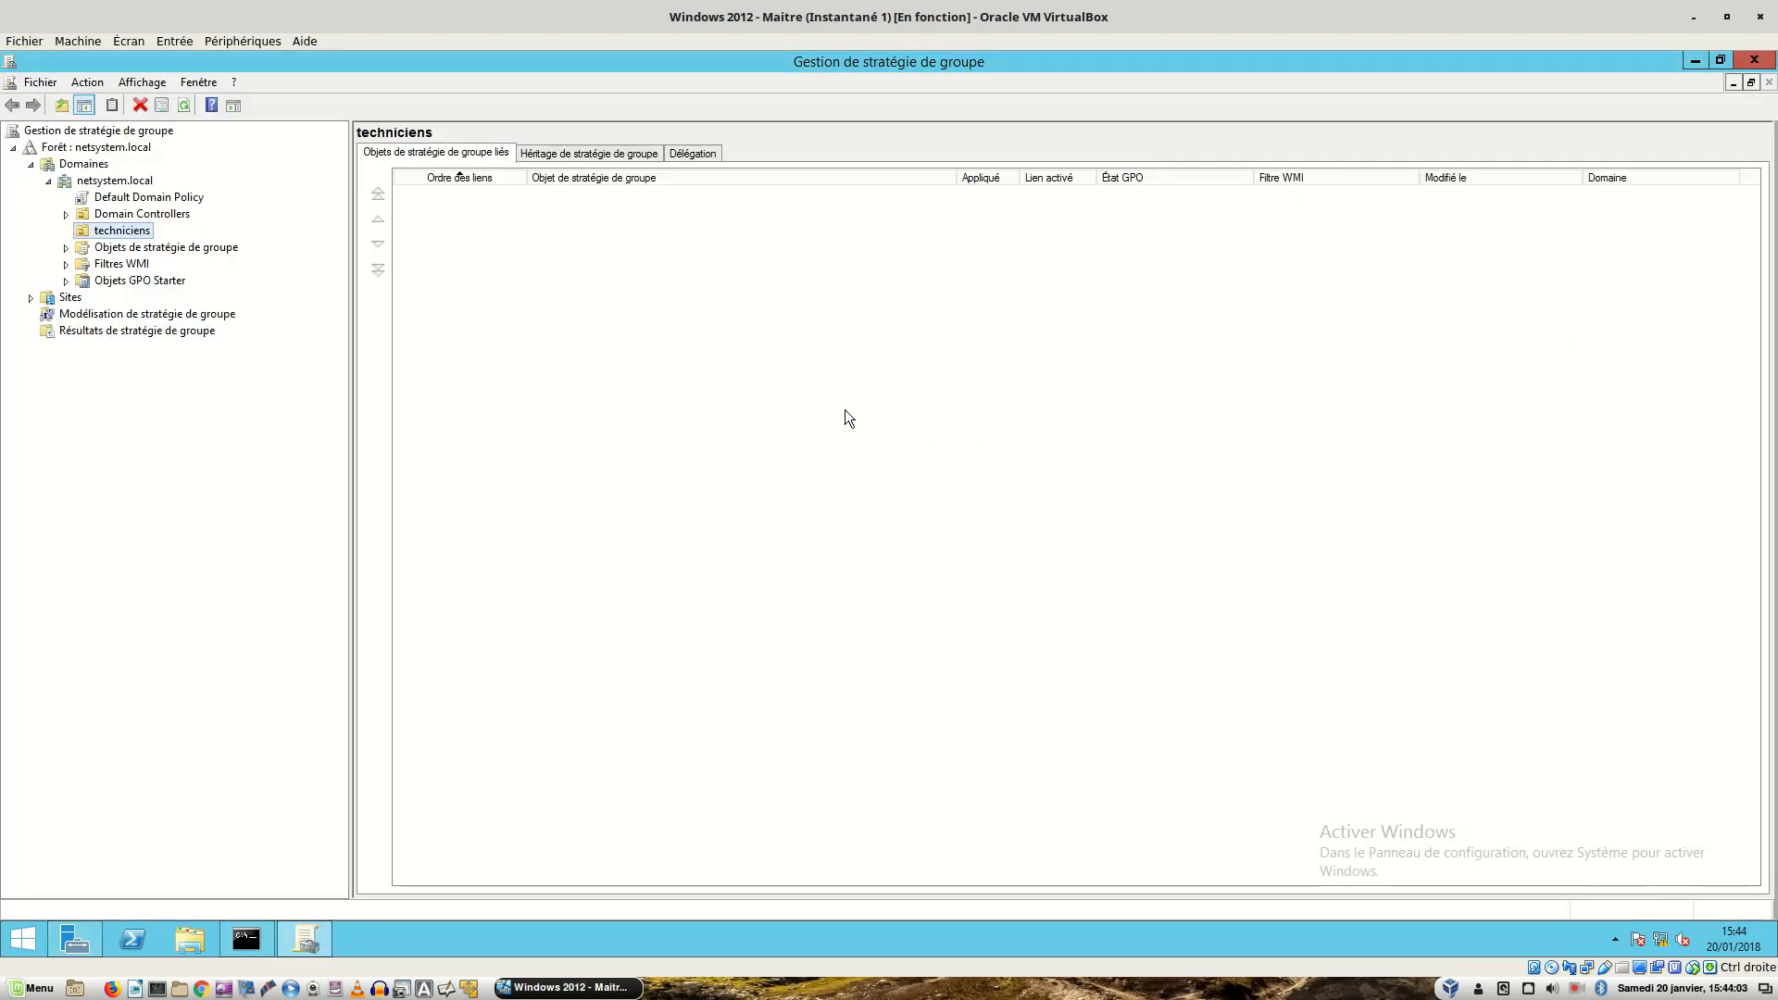
{"action": "left_click", "coordinate": [93, 181]}
{"action": "left_click", "coordinate": [104, 200]}
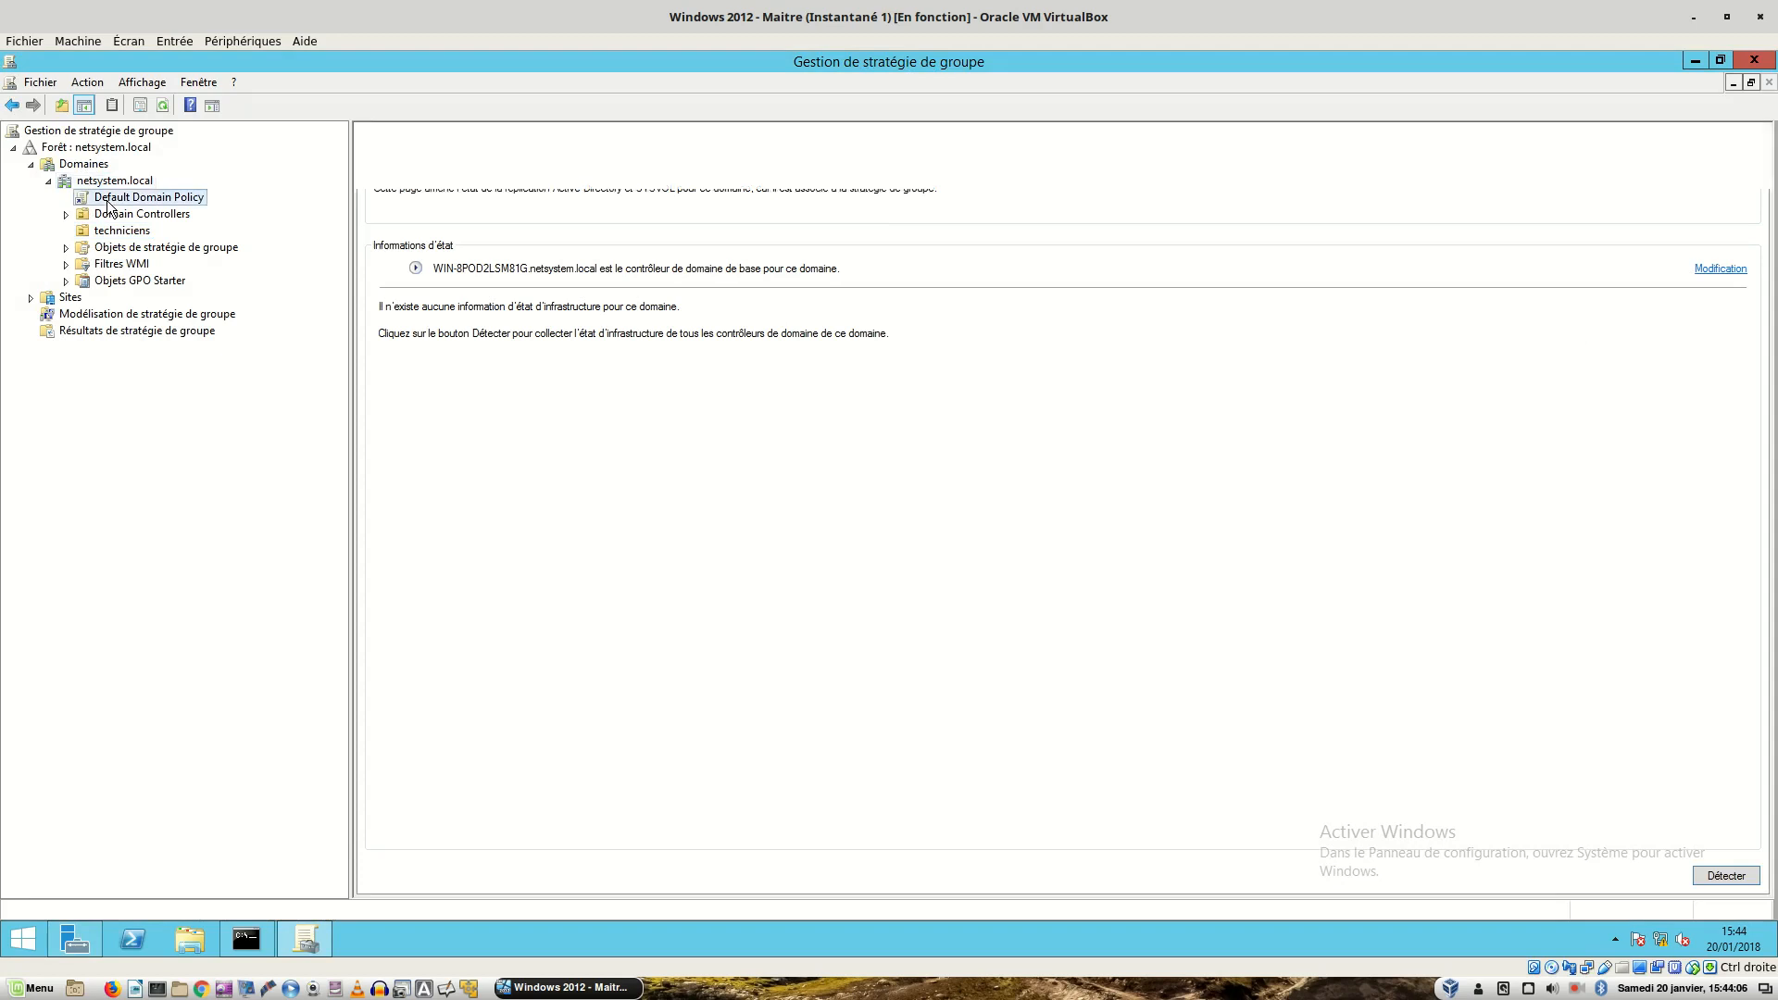
{"action": "left_click", "coordinate": [114, 183]}
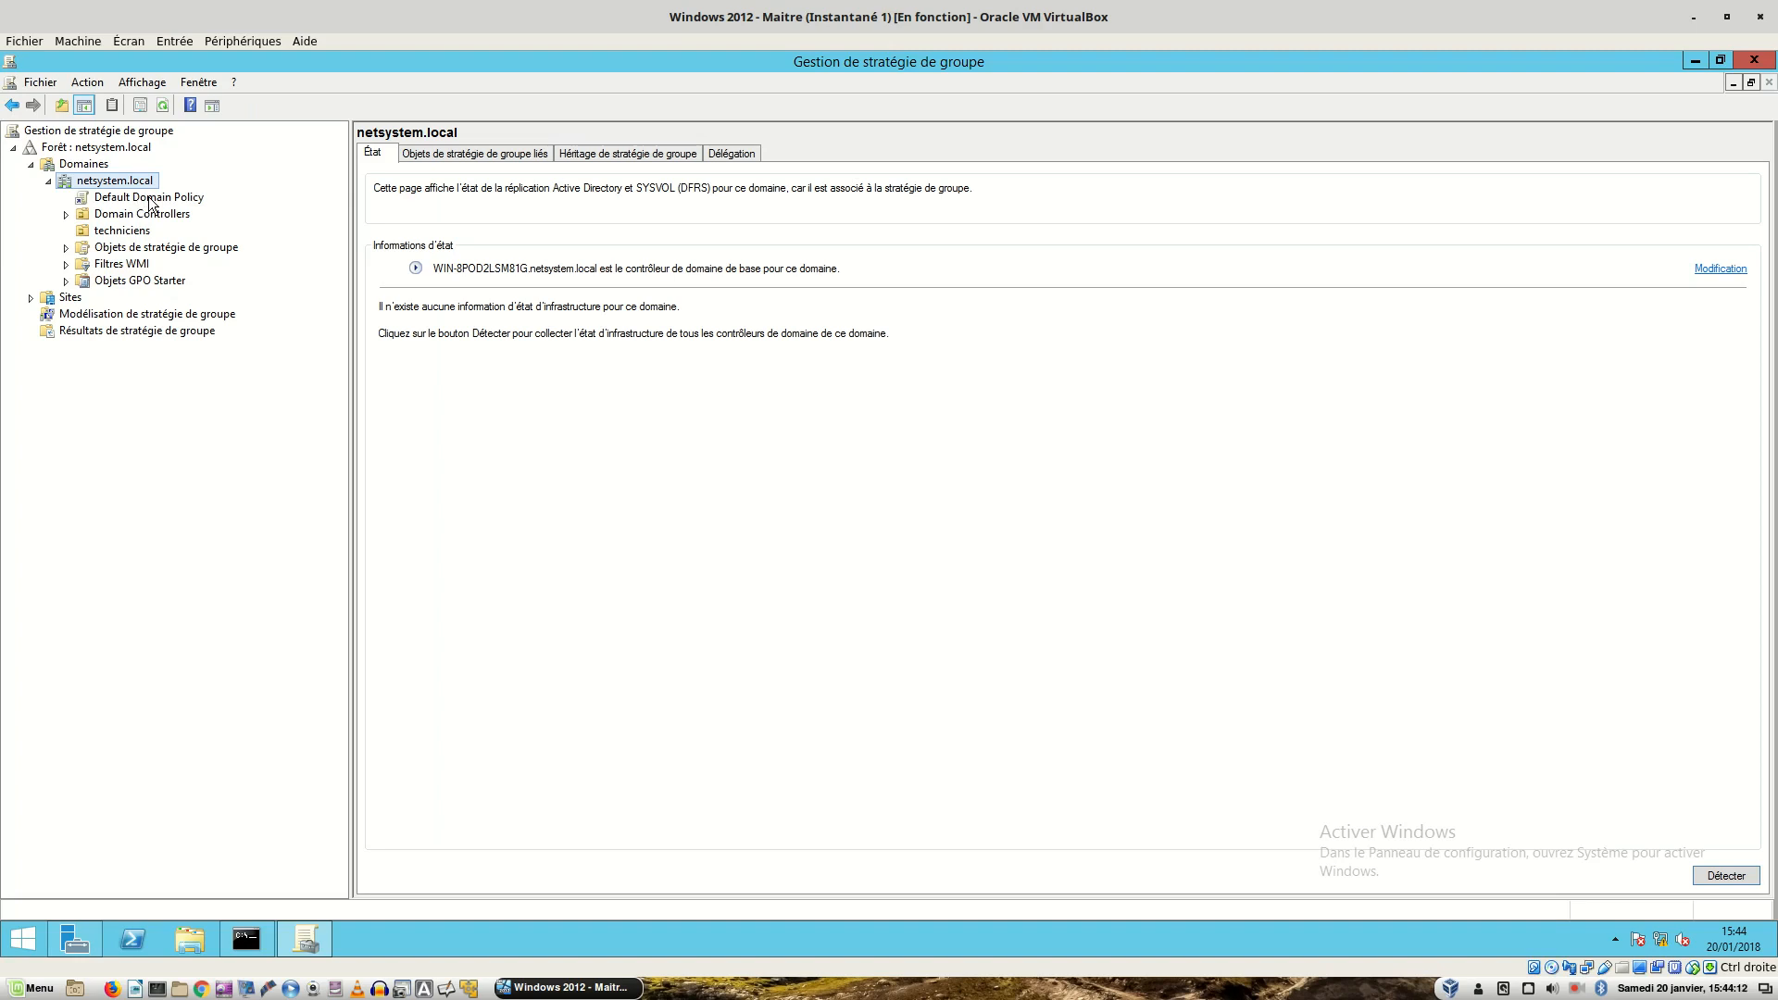
{"action": "left_click", "coordinate": [66, 214]}
{"action": "left_click", "coordinate": [138, 231]}
{"action": "left_click", "coordinate": [157, 198]}
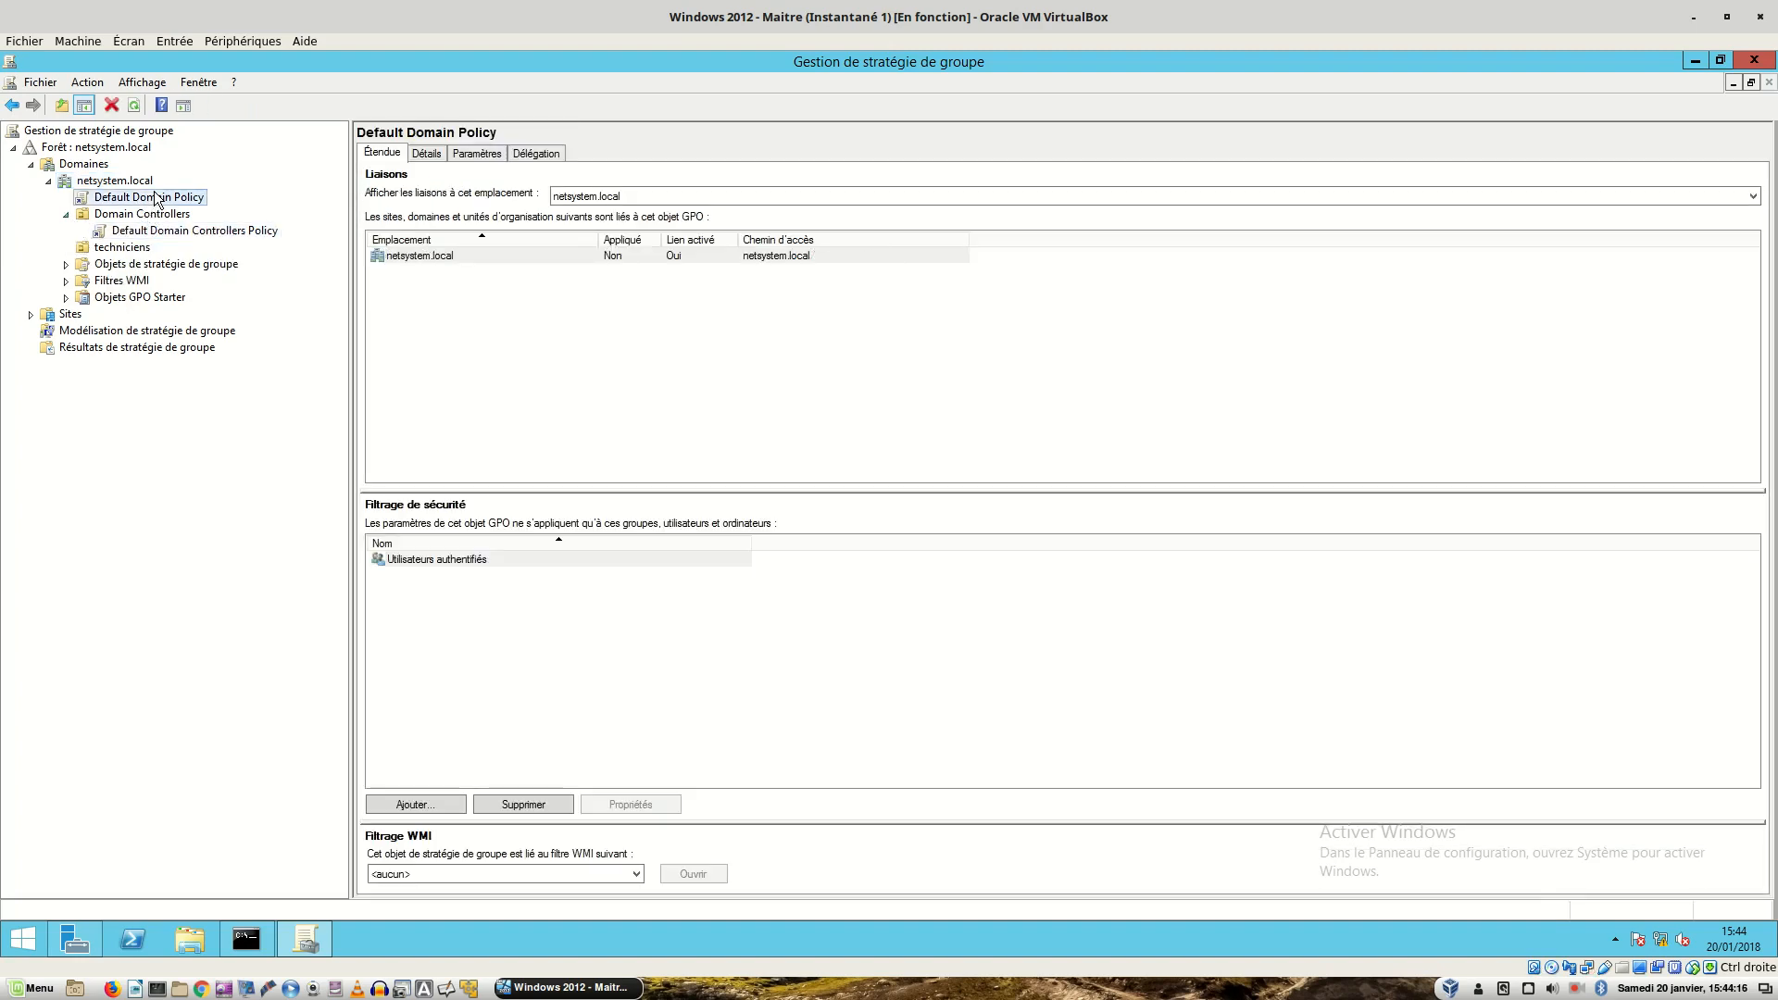
{"action": "left_click", "coordinate": [65, 215]}
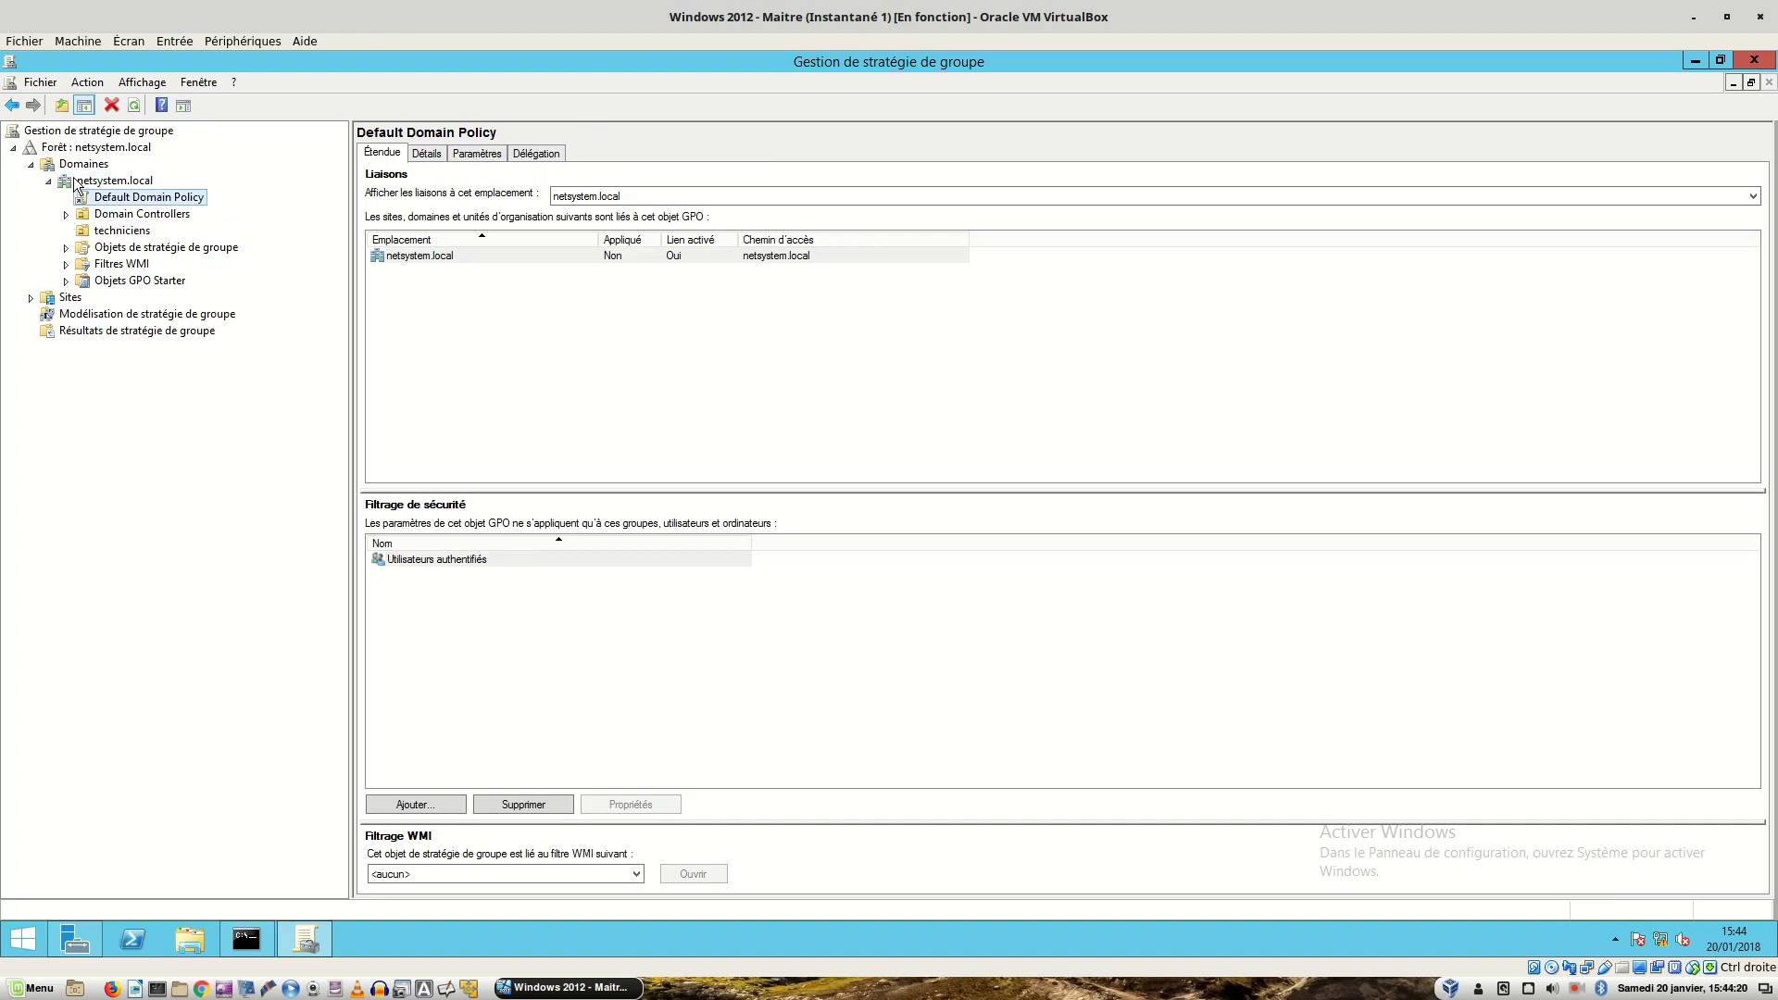
- Start creating a new GPO linked to the techniciens OU in netsystem.local
{"action": "left_click", "coordinate": [76, 182]}
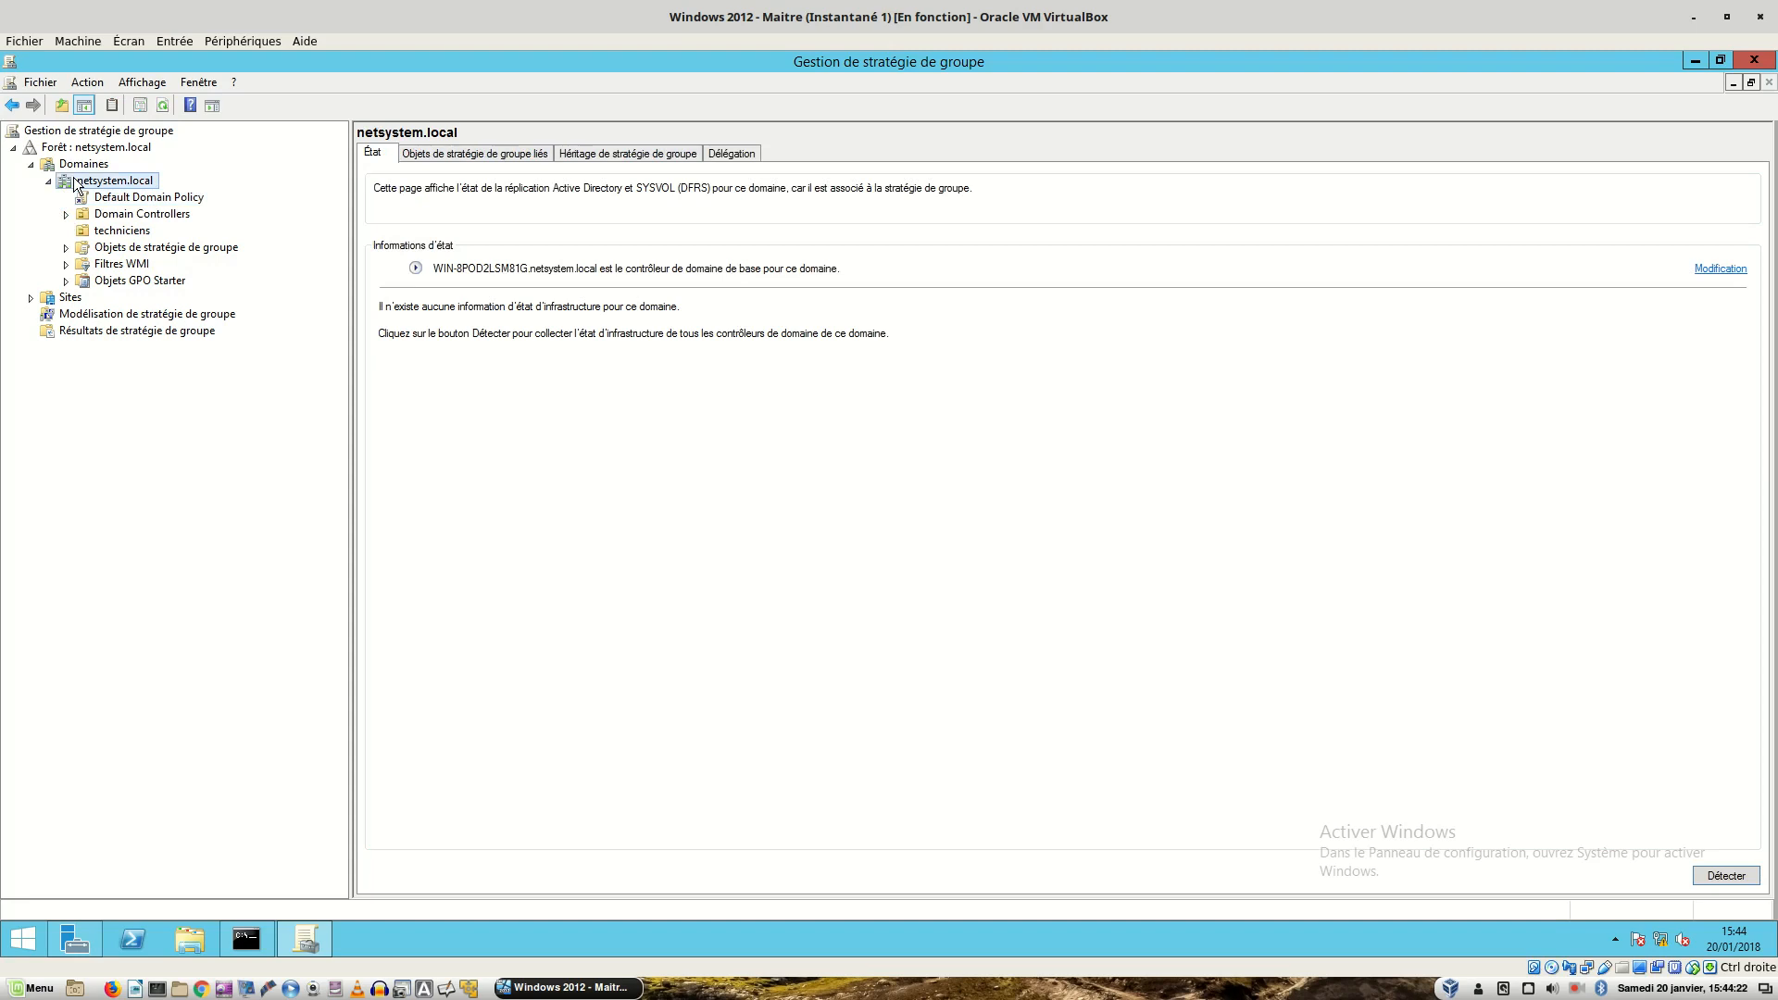
{"action": "left_click", "coordinate": [108, 236]}
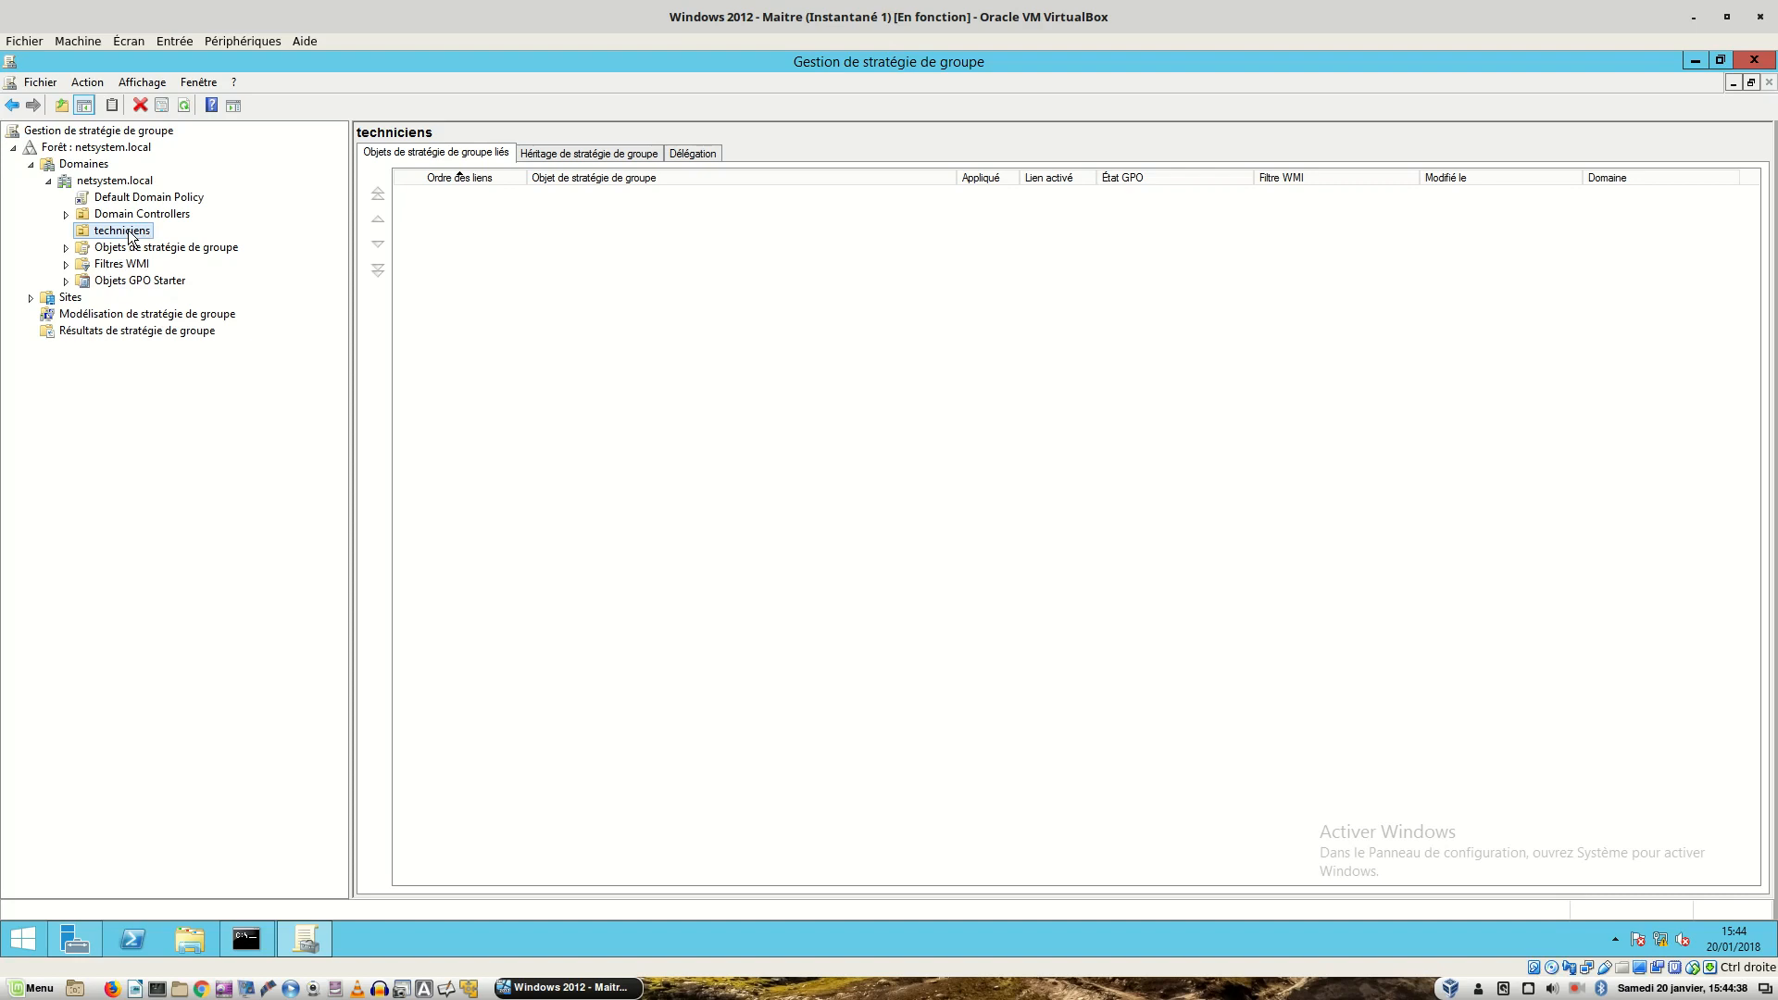
{"action": "right_click", "coordinate": [131, 237]}
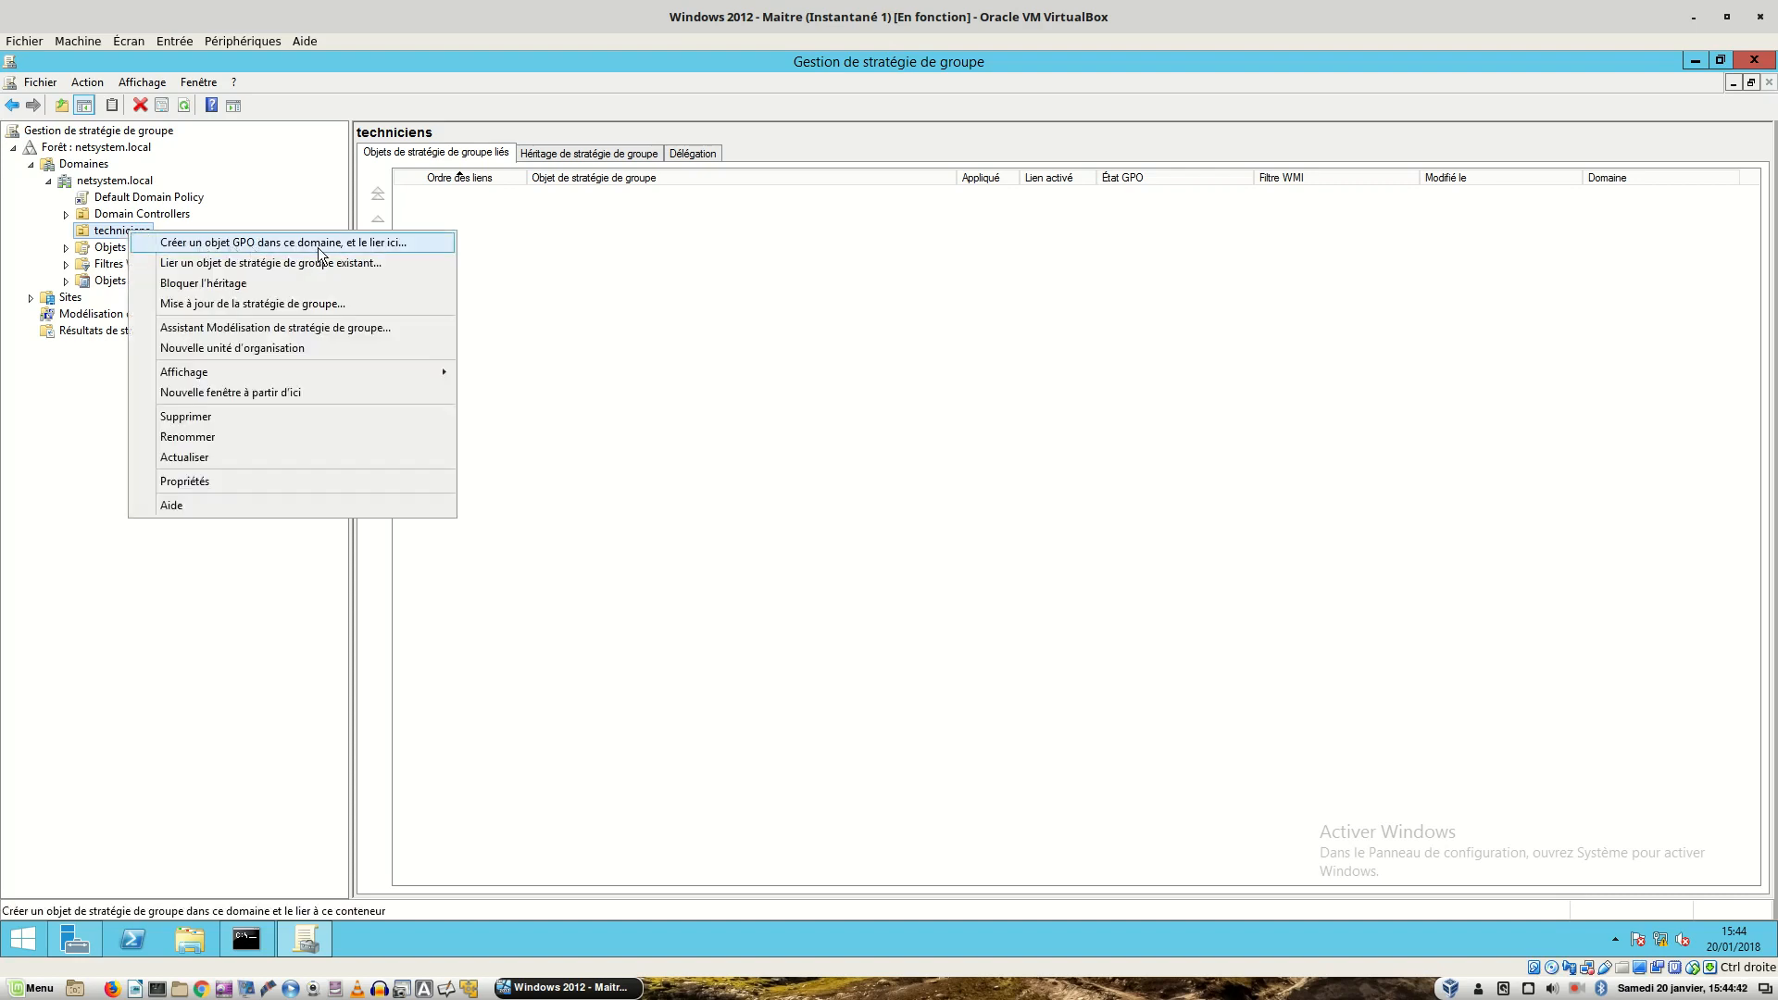
{"action": "left_click", "coordinate": [347, 245]}
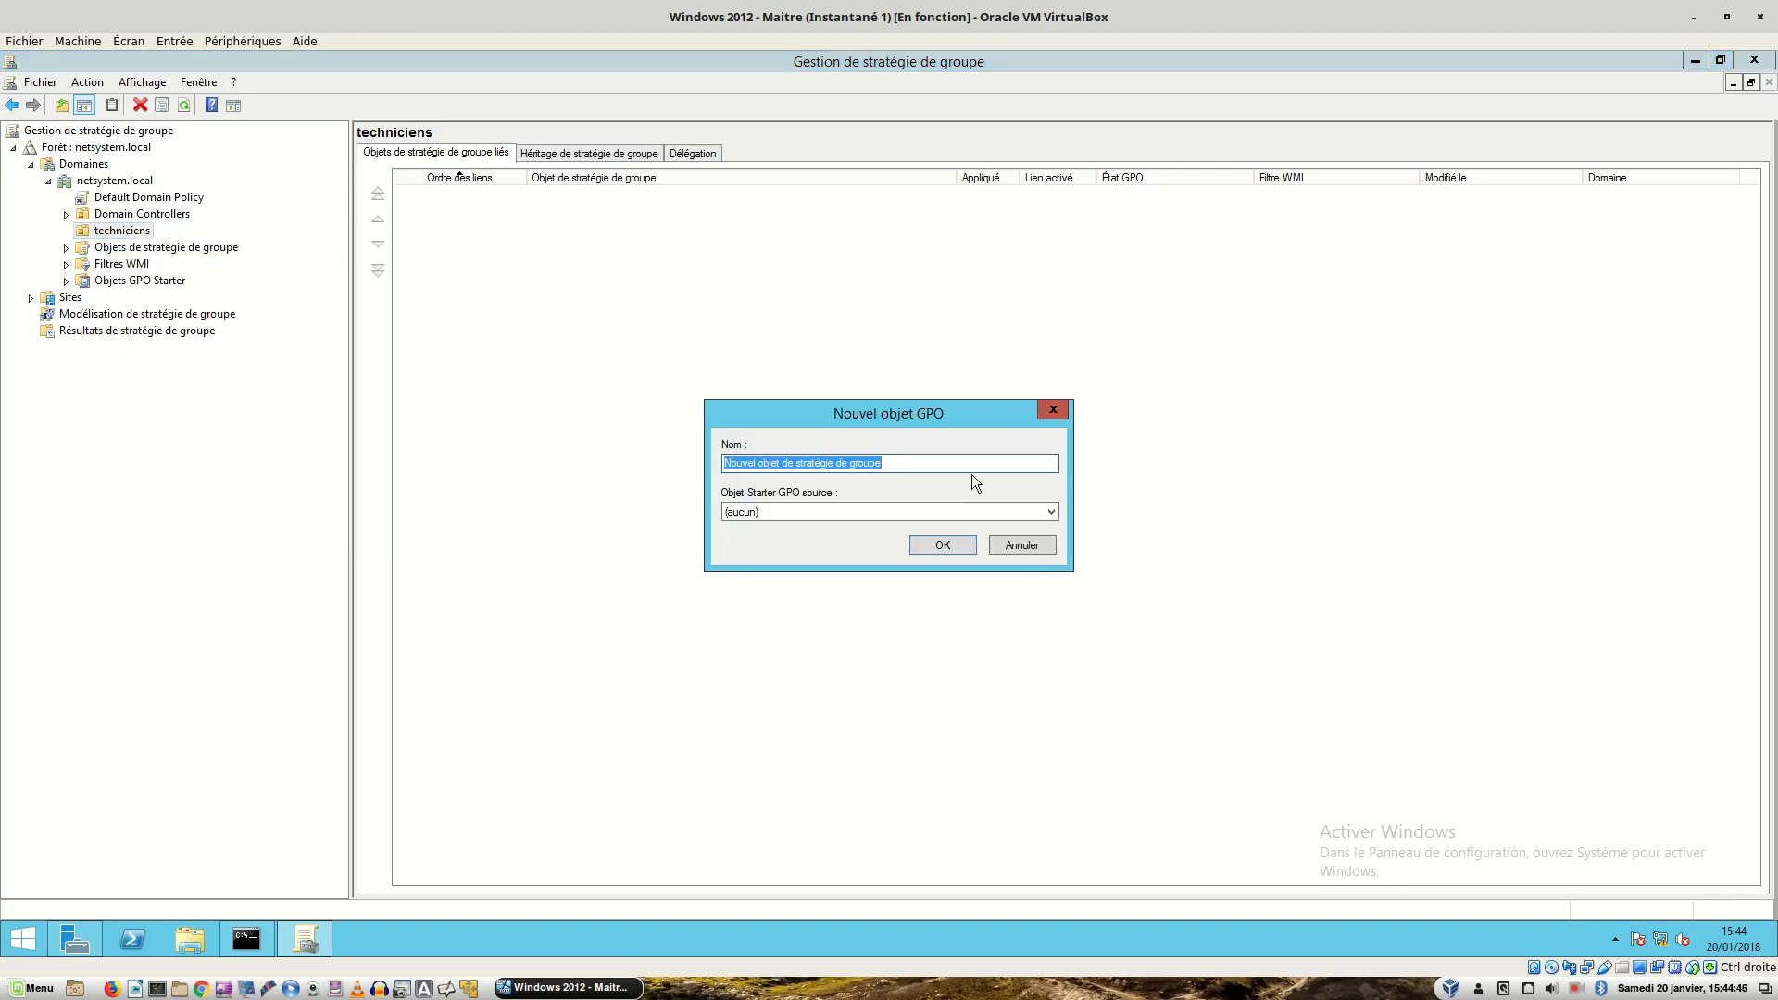
- Create the linked GPO with the name Redirection
{"action": "type", "text": "Redirection"}
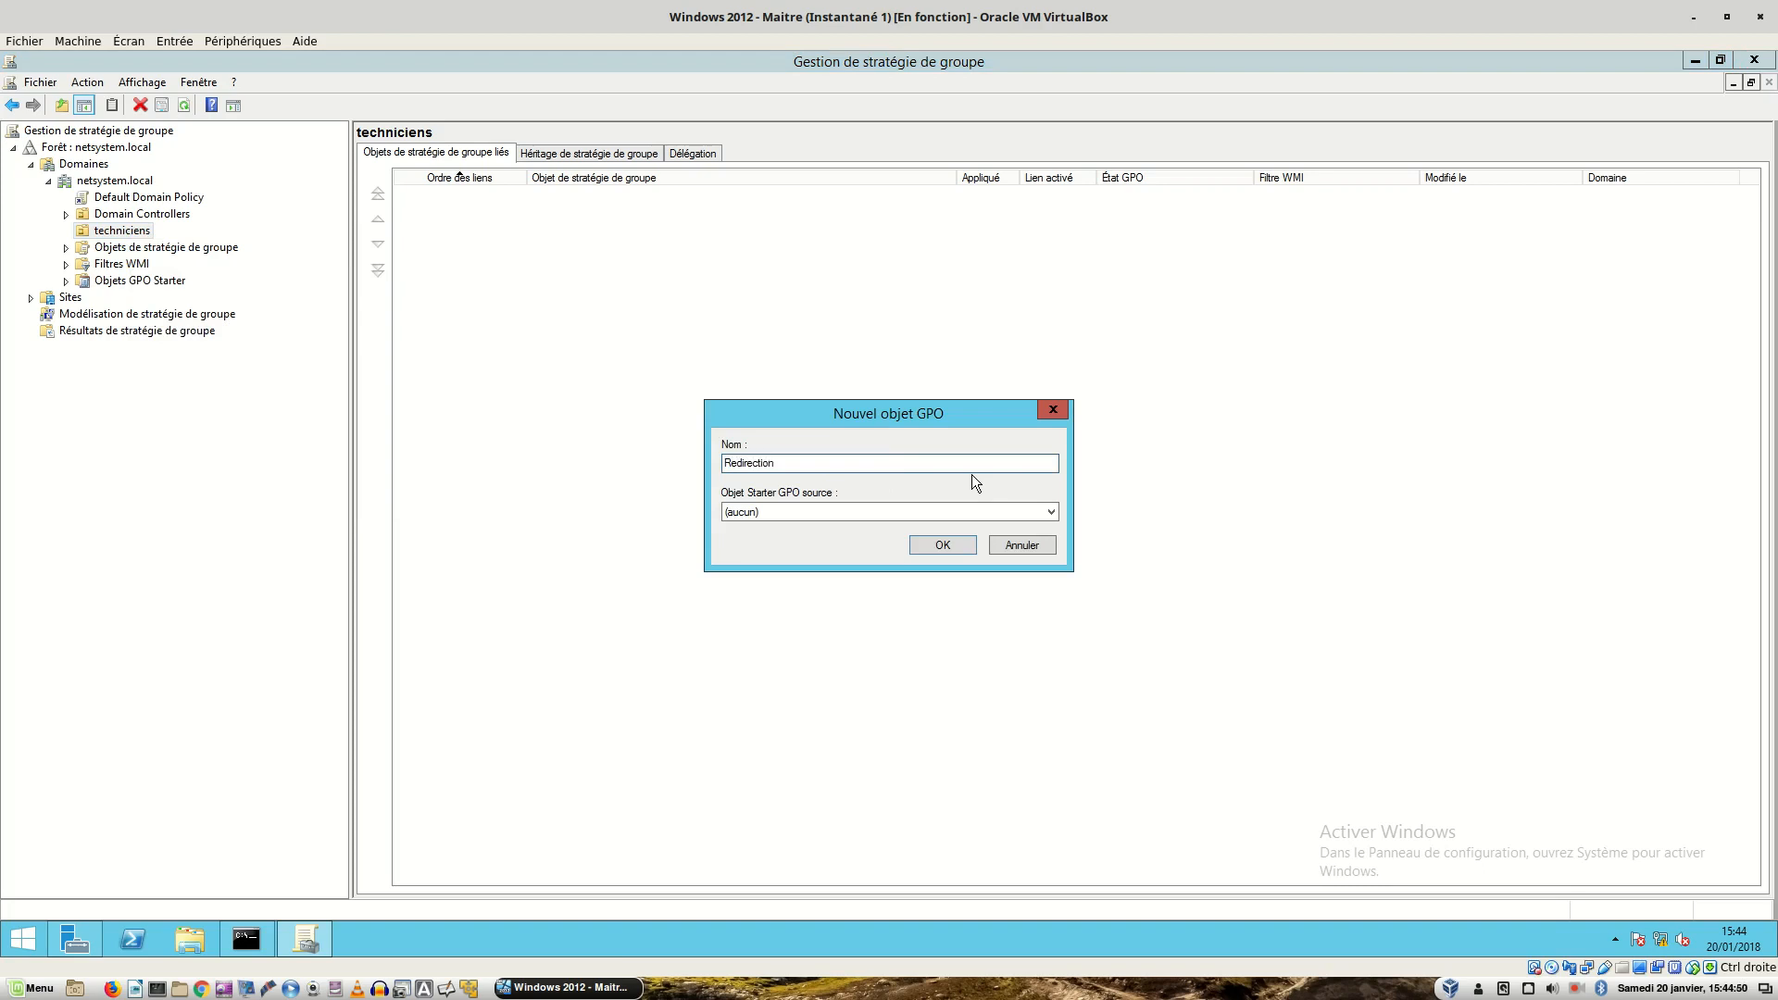
{"action": "key", "text": "Return"}
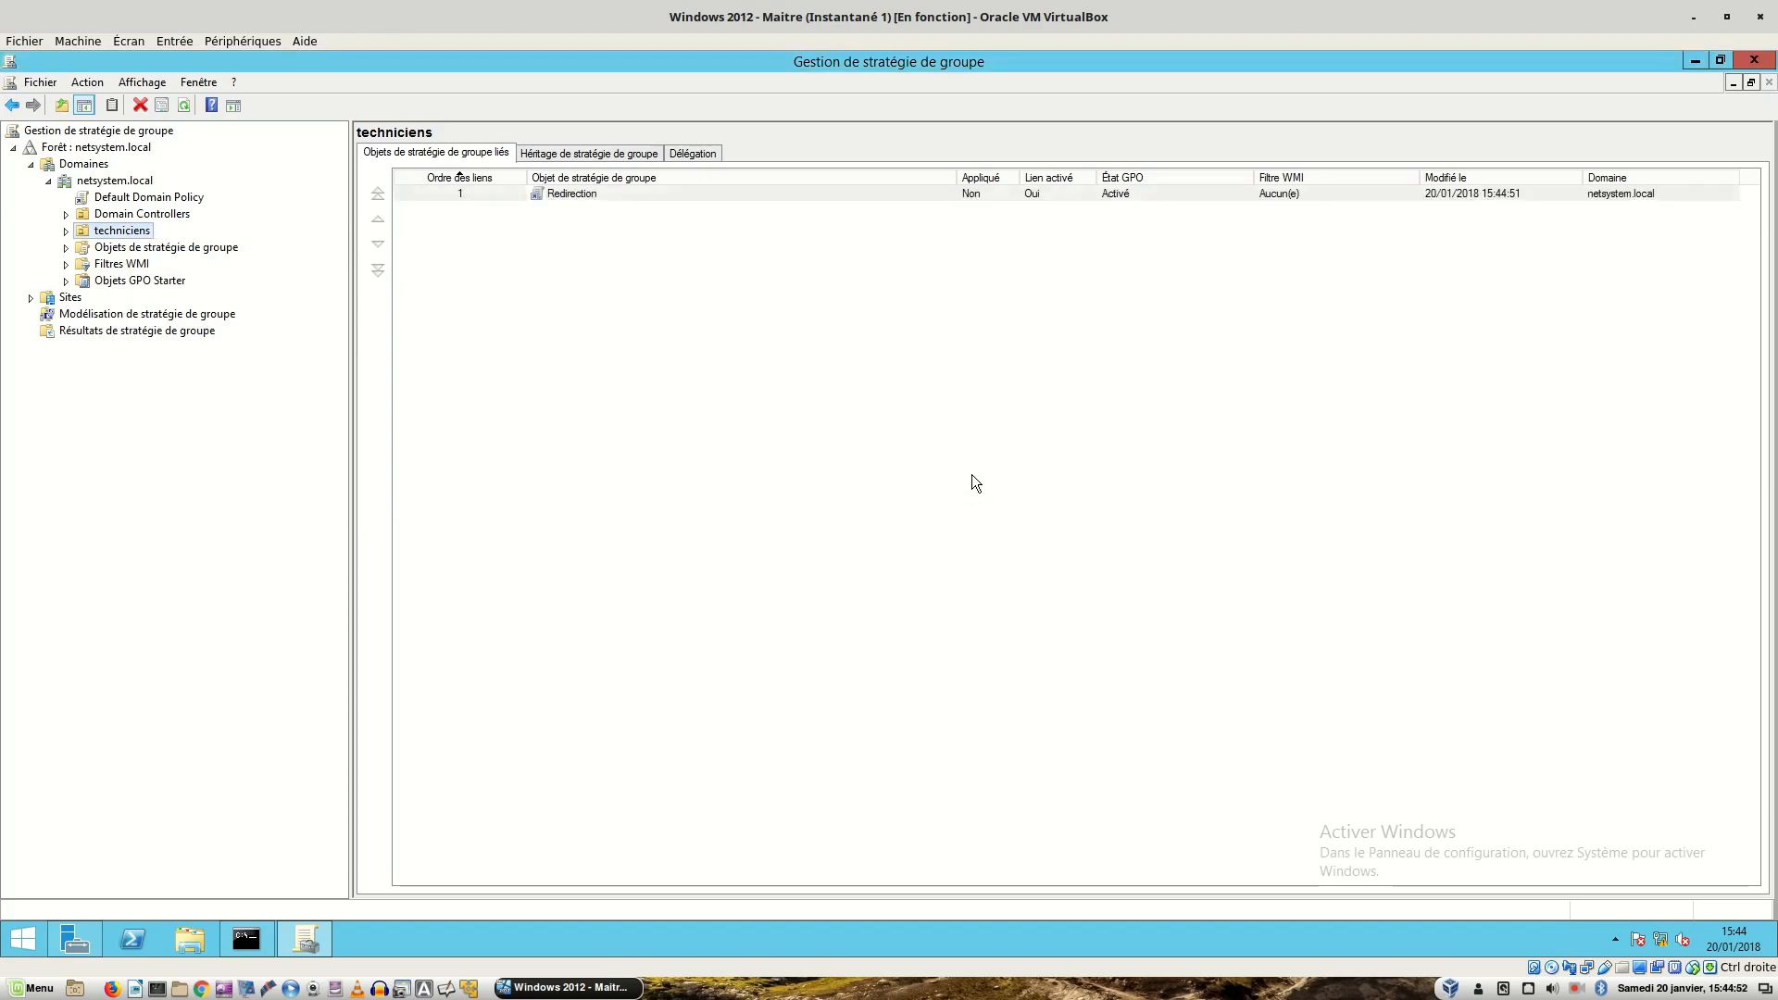
- Add two domain user accounts to the Redirection GPO's security filtering
{"action": "double_click", "coordinate": [571, 193]}
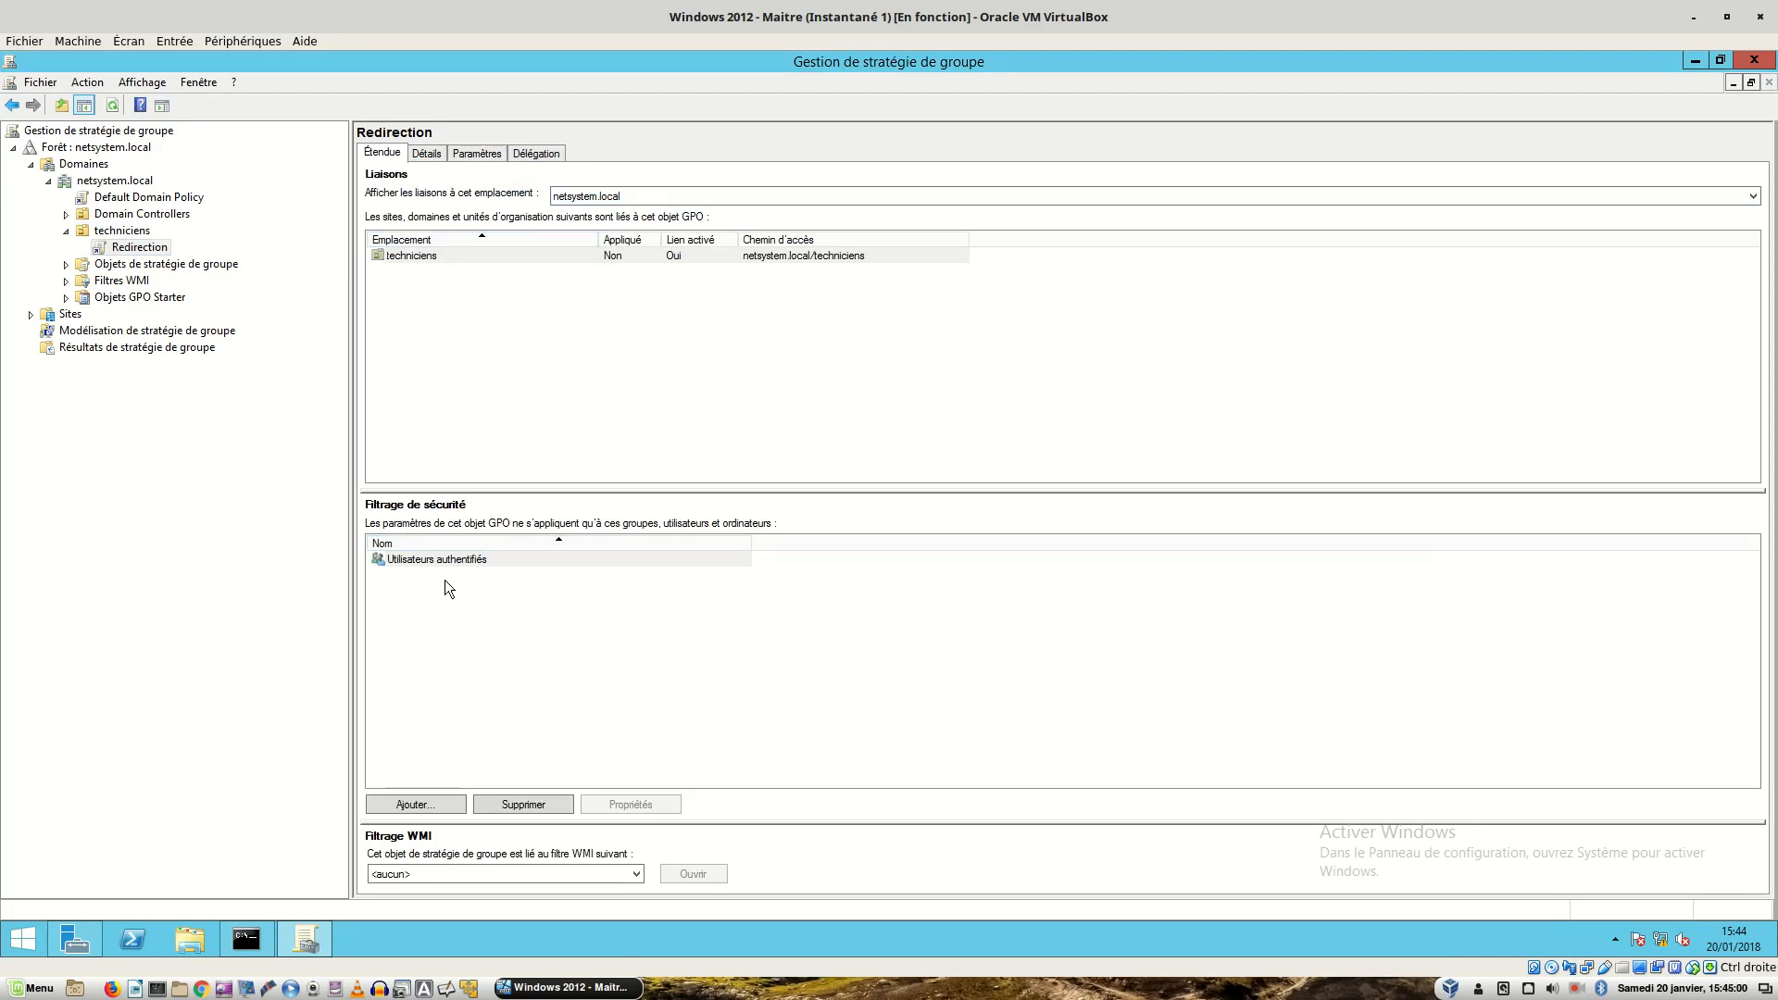
{"action": "left_click", "coordinate": [417, 806]}
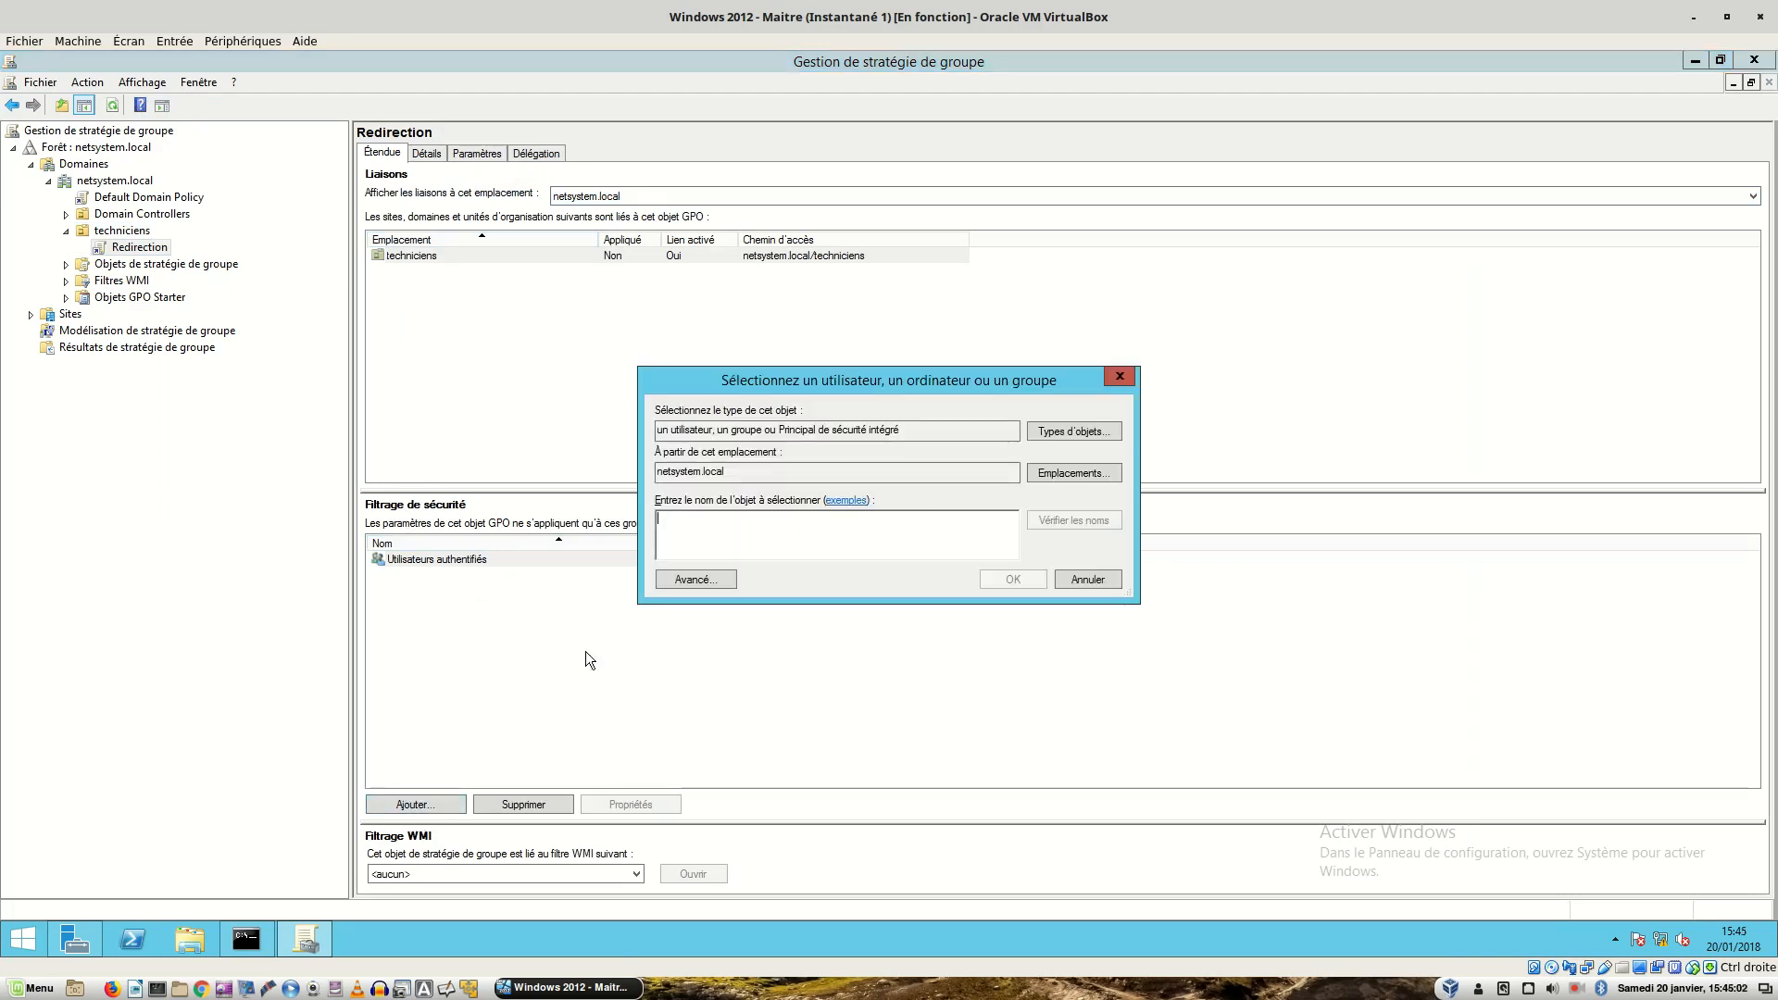
{"action": "type", "text": "bob"}
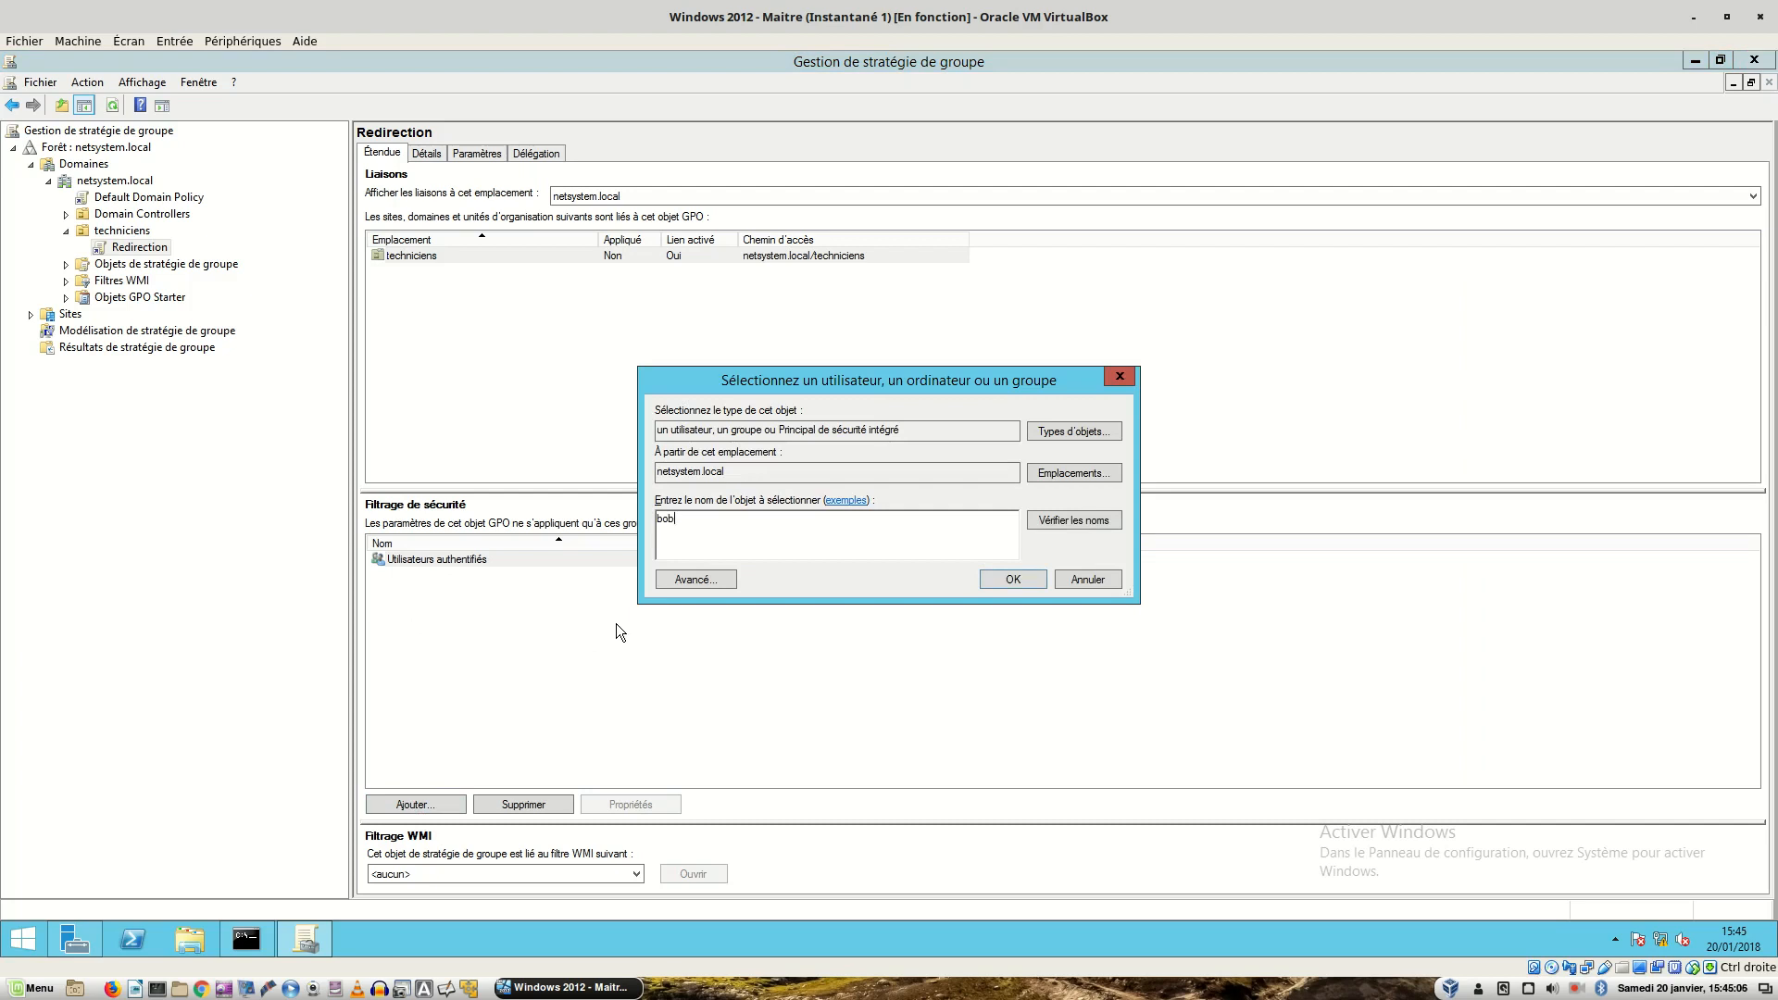
{"action": "left_click", "coordinate": [1009, 580]}
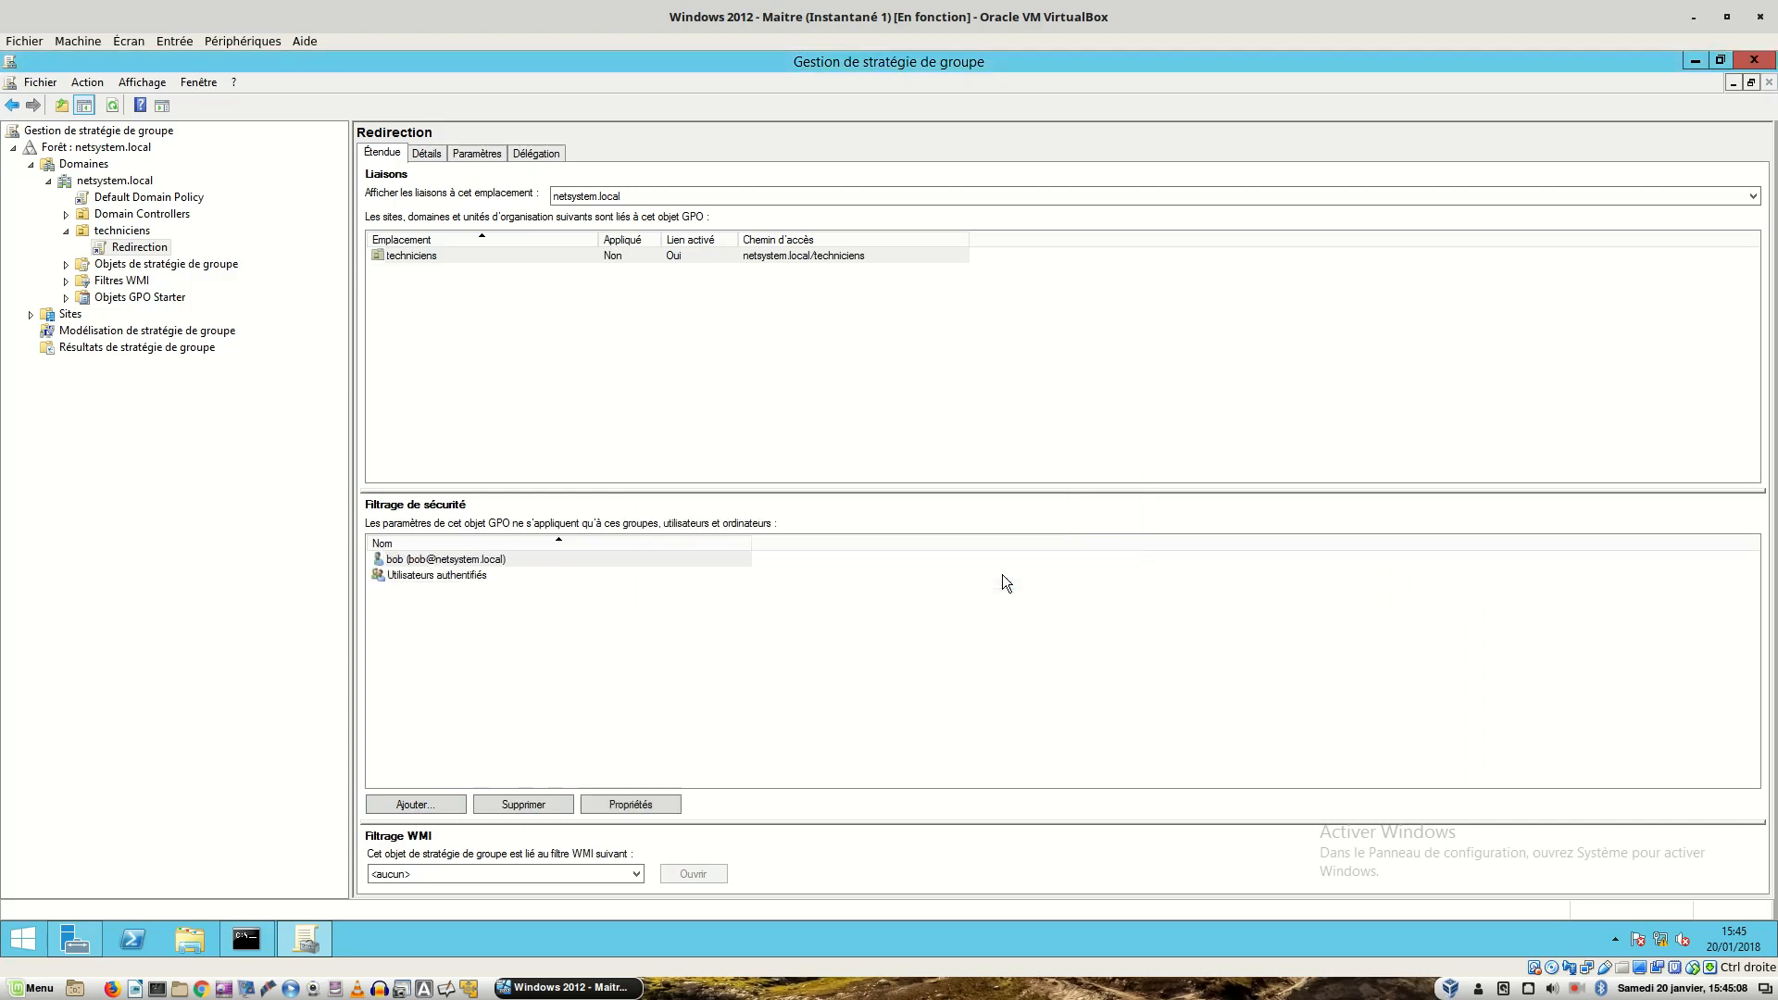
{"action": "left_click", "coordinate": [412, 804]}
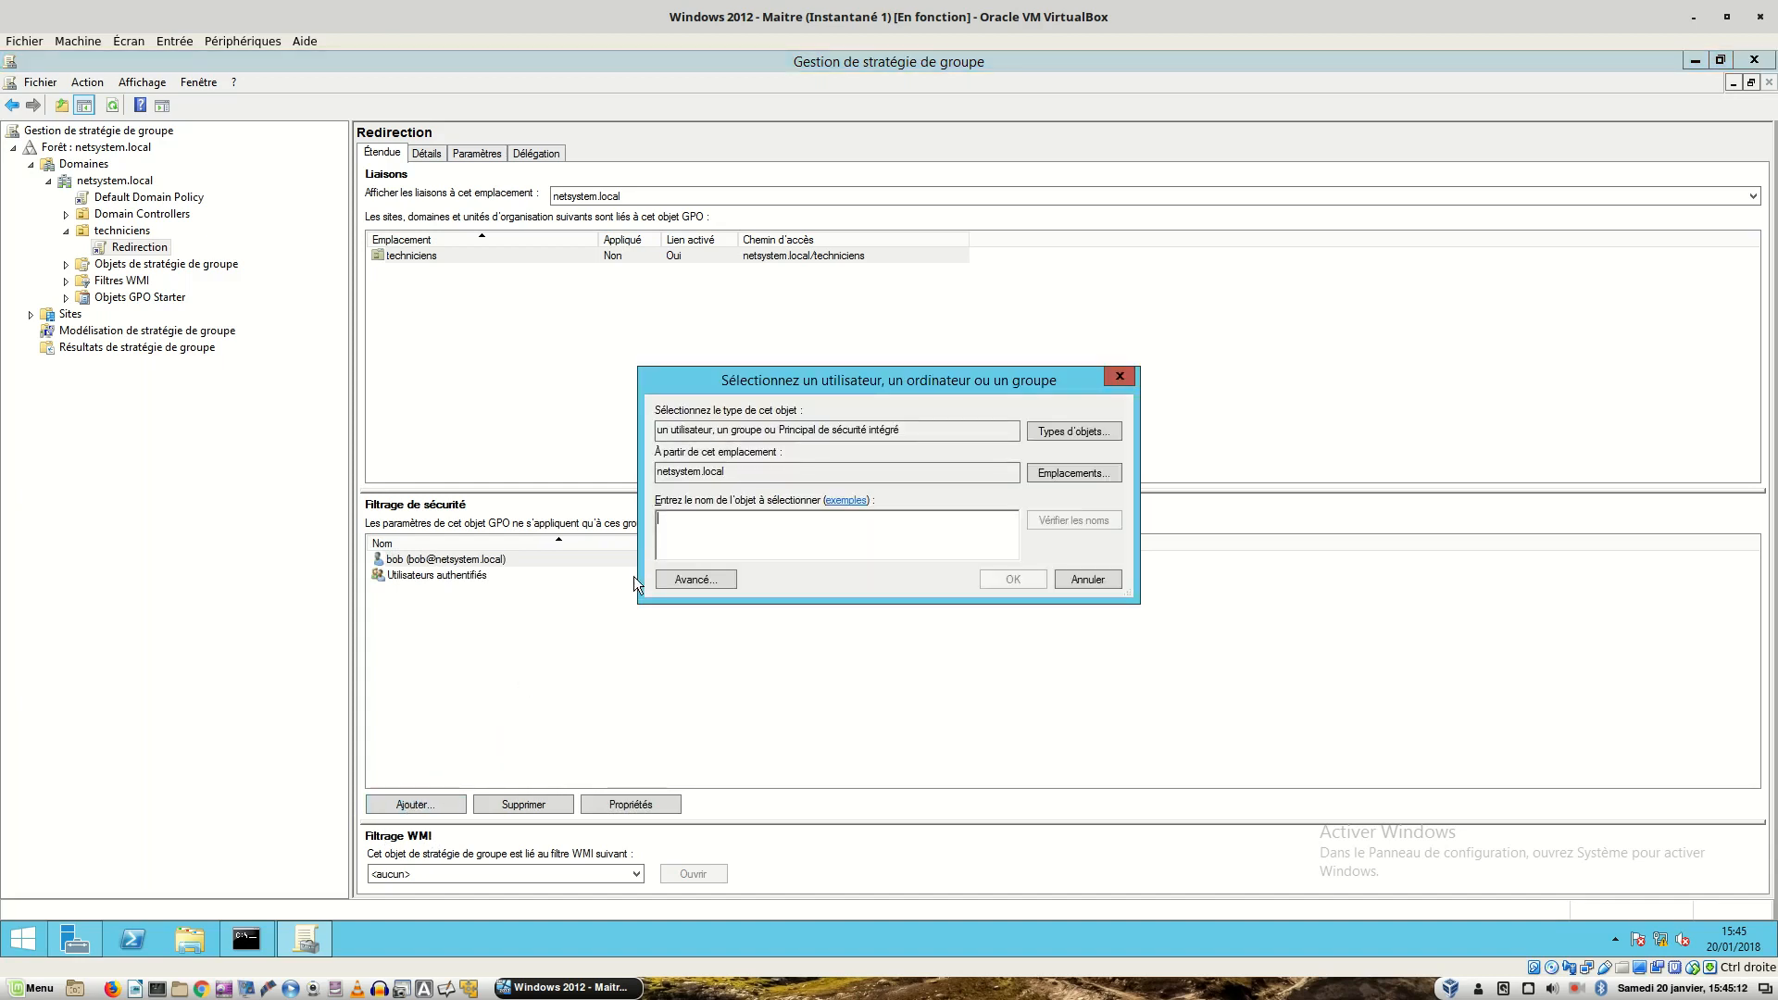
{"action": "type", "text": "sophie"}
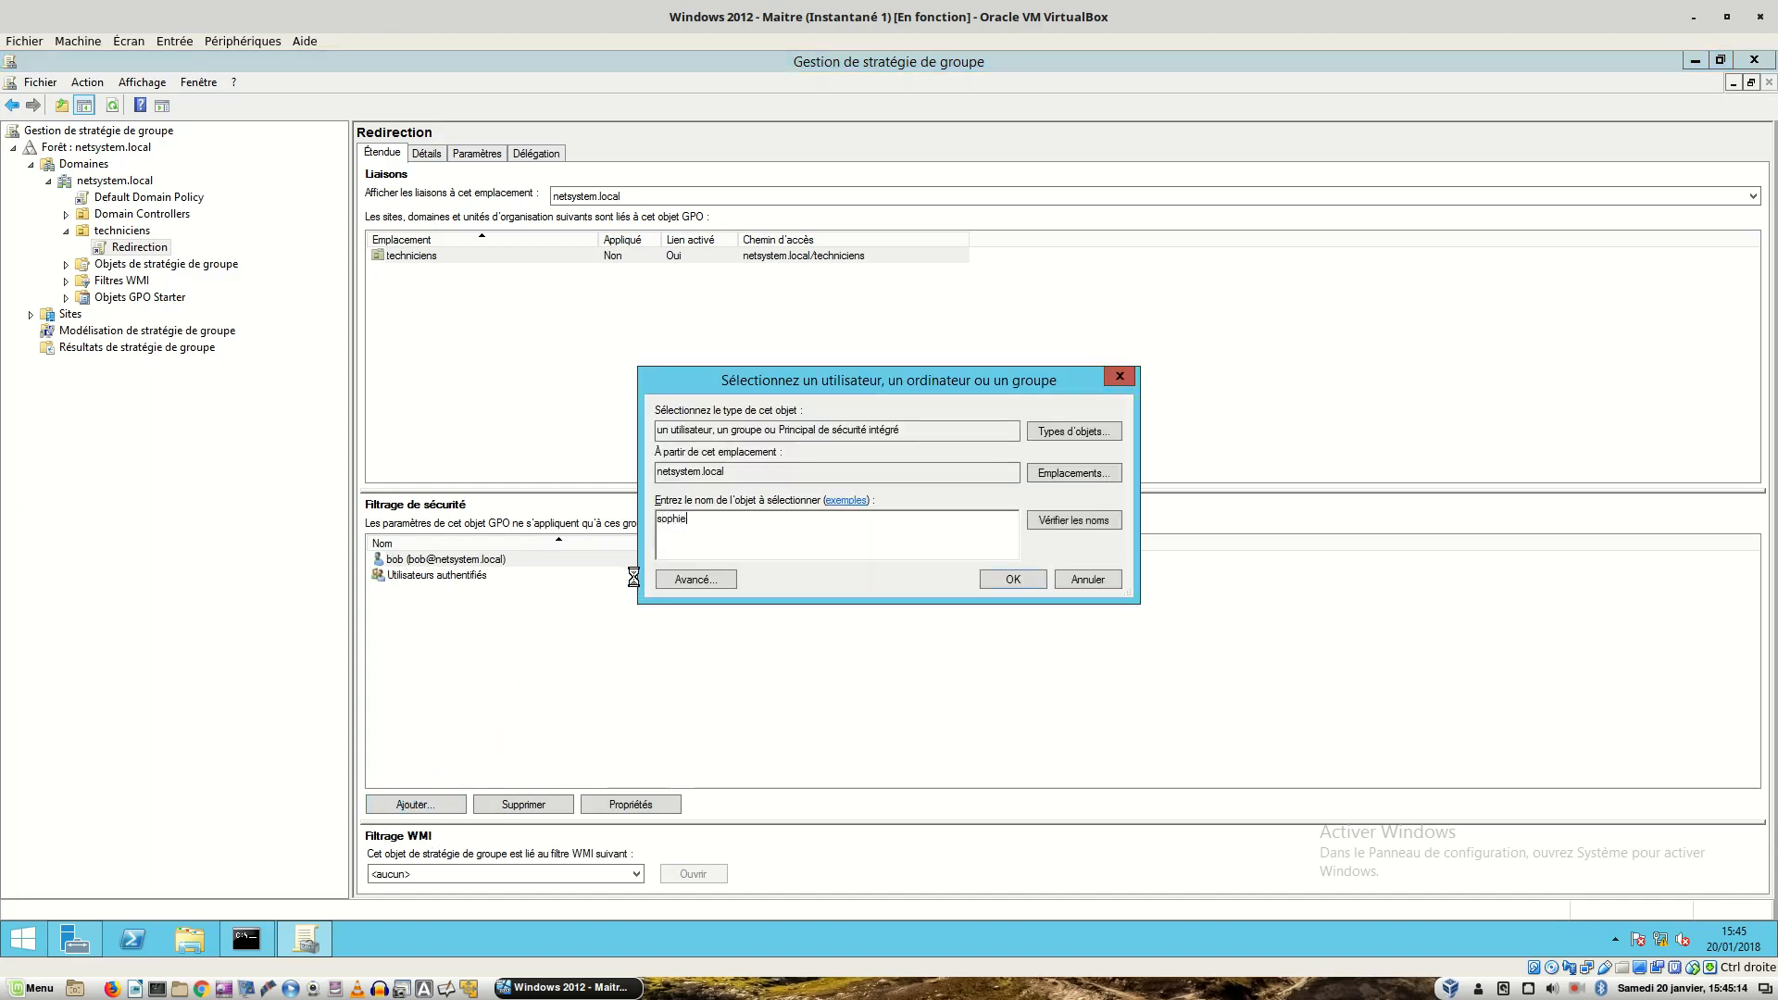
{"action": "key", "text": "Return"}
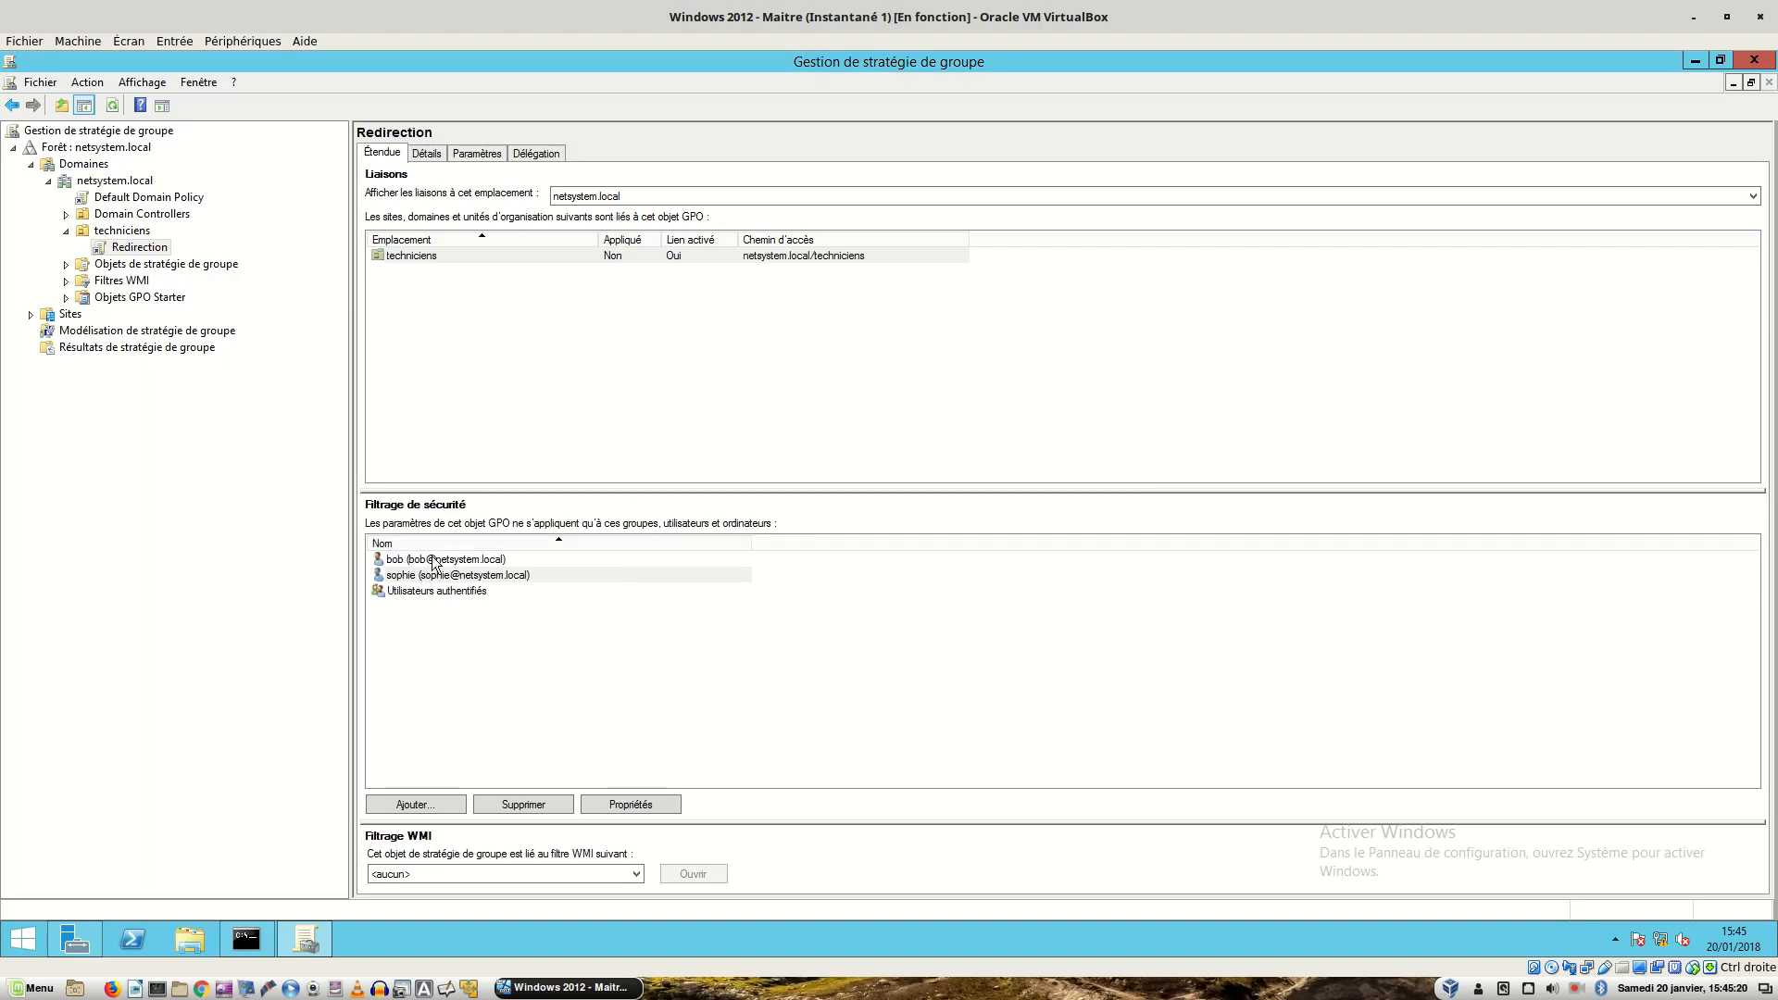
- Open the Redirection GPO in the policy editor and enlarge the window and tree pane
{"action": "right_click", "coordinate": [502, 252]}
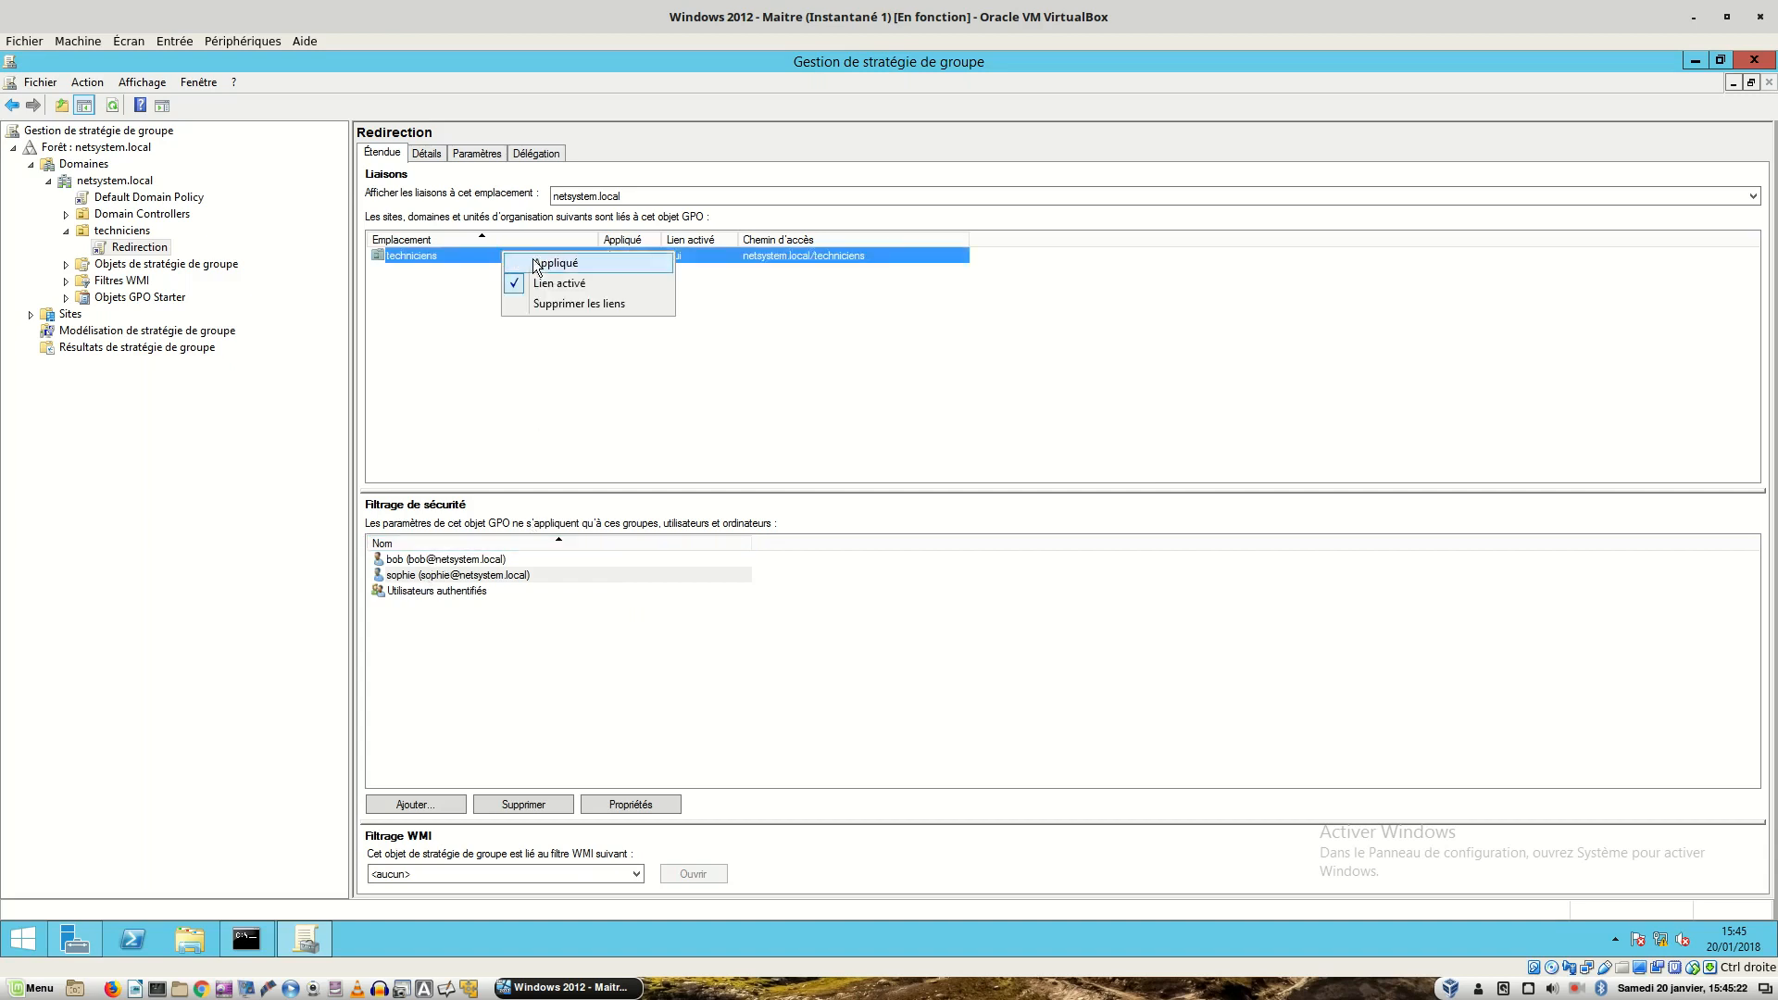
{"action": "right_click", "coordinate": [157, 243]}
{"action": "left_click", "coordinate": [205, 255]}
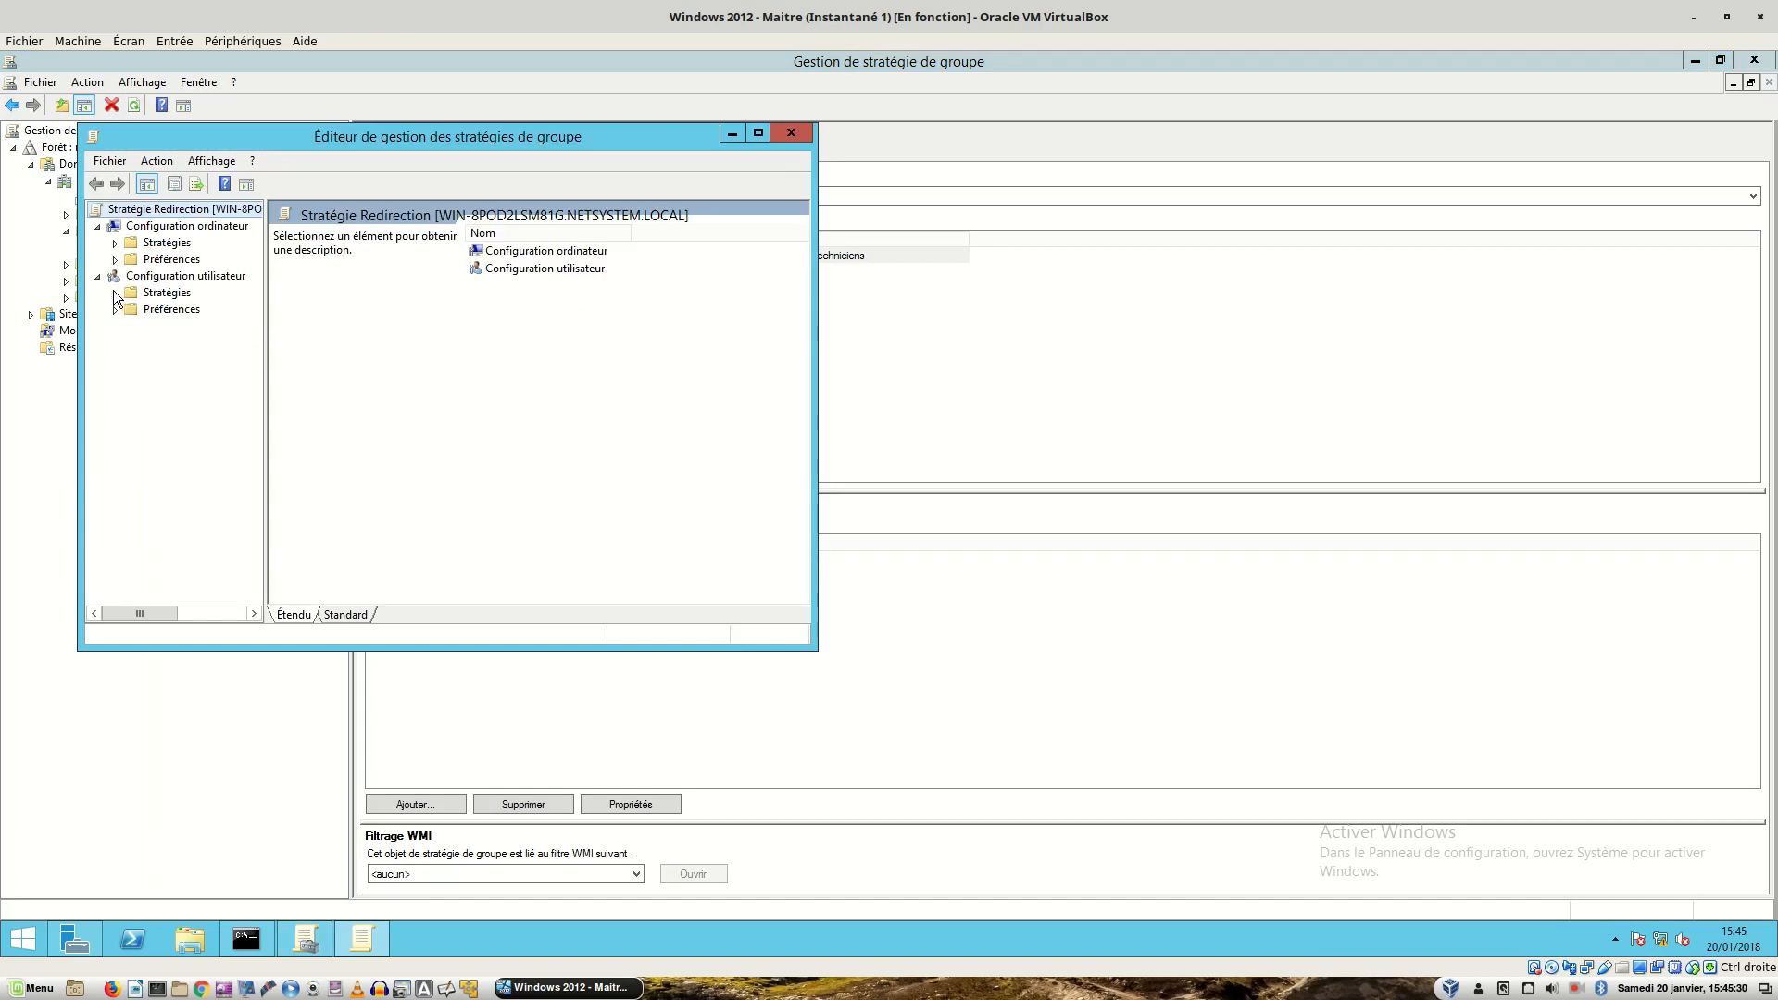
{"action": "left_click", "coordinate": [148, 278]}
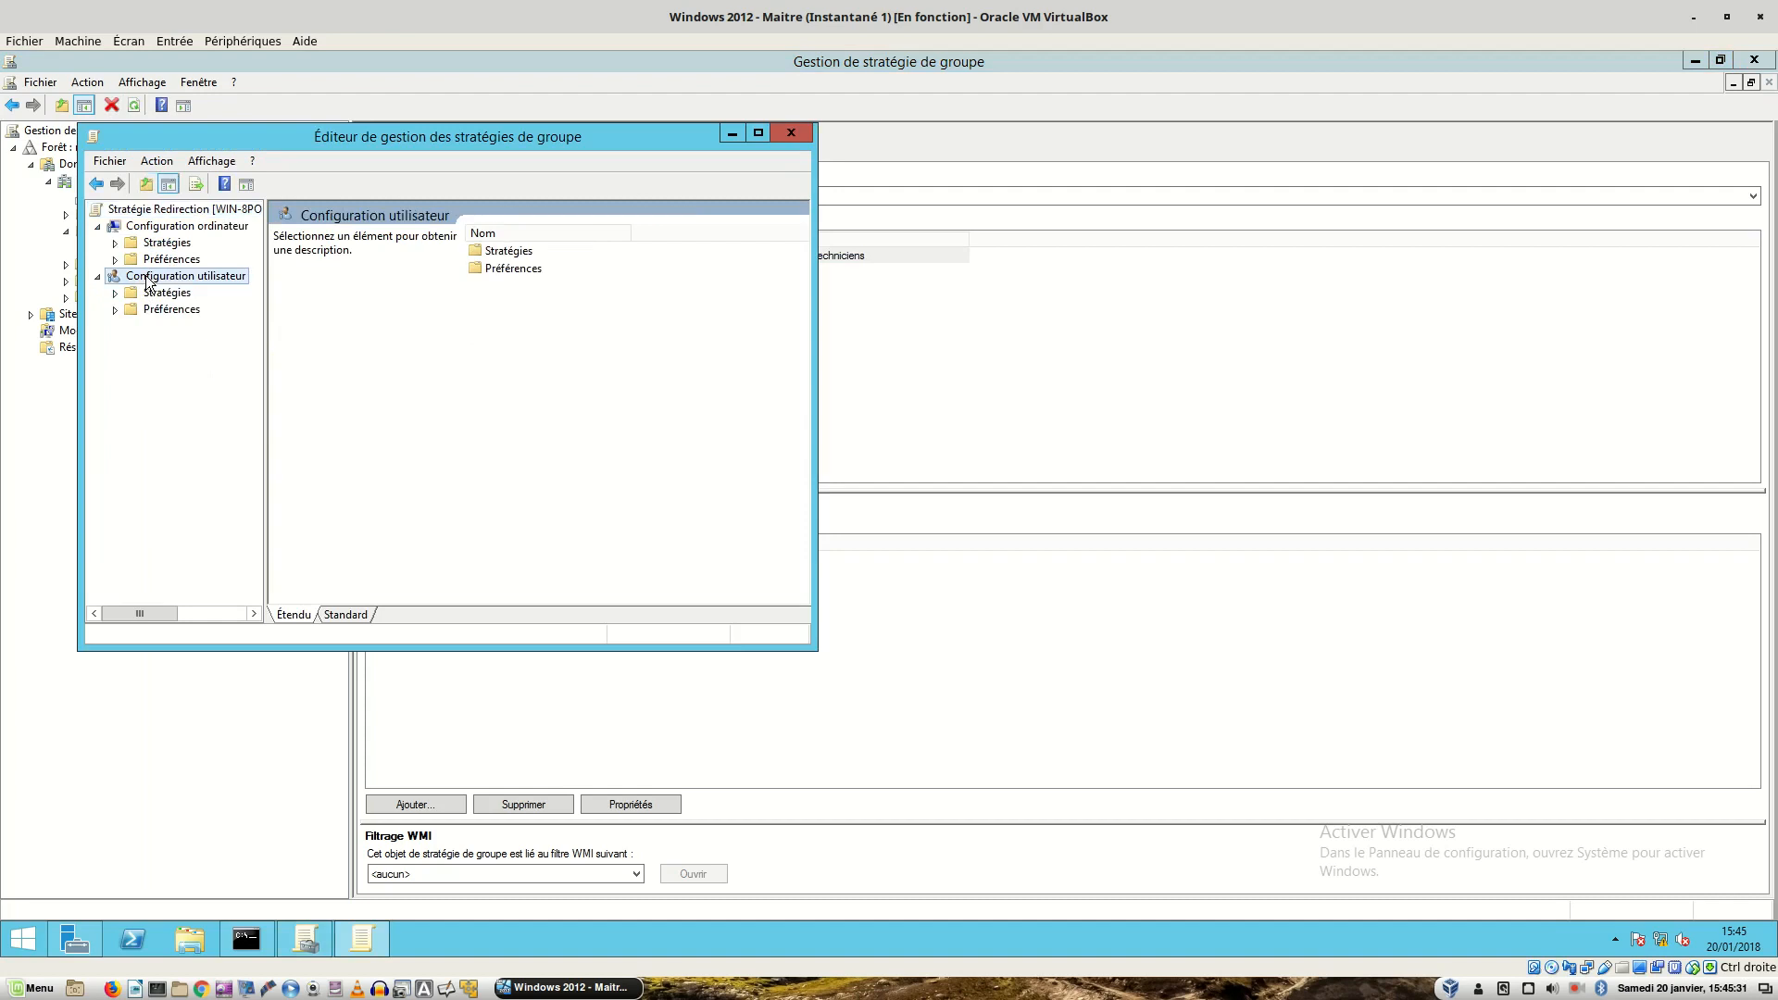
{"action": "left_click", "coordinate": [209, 229]}
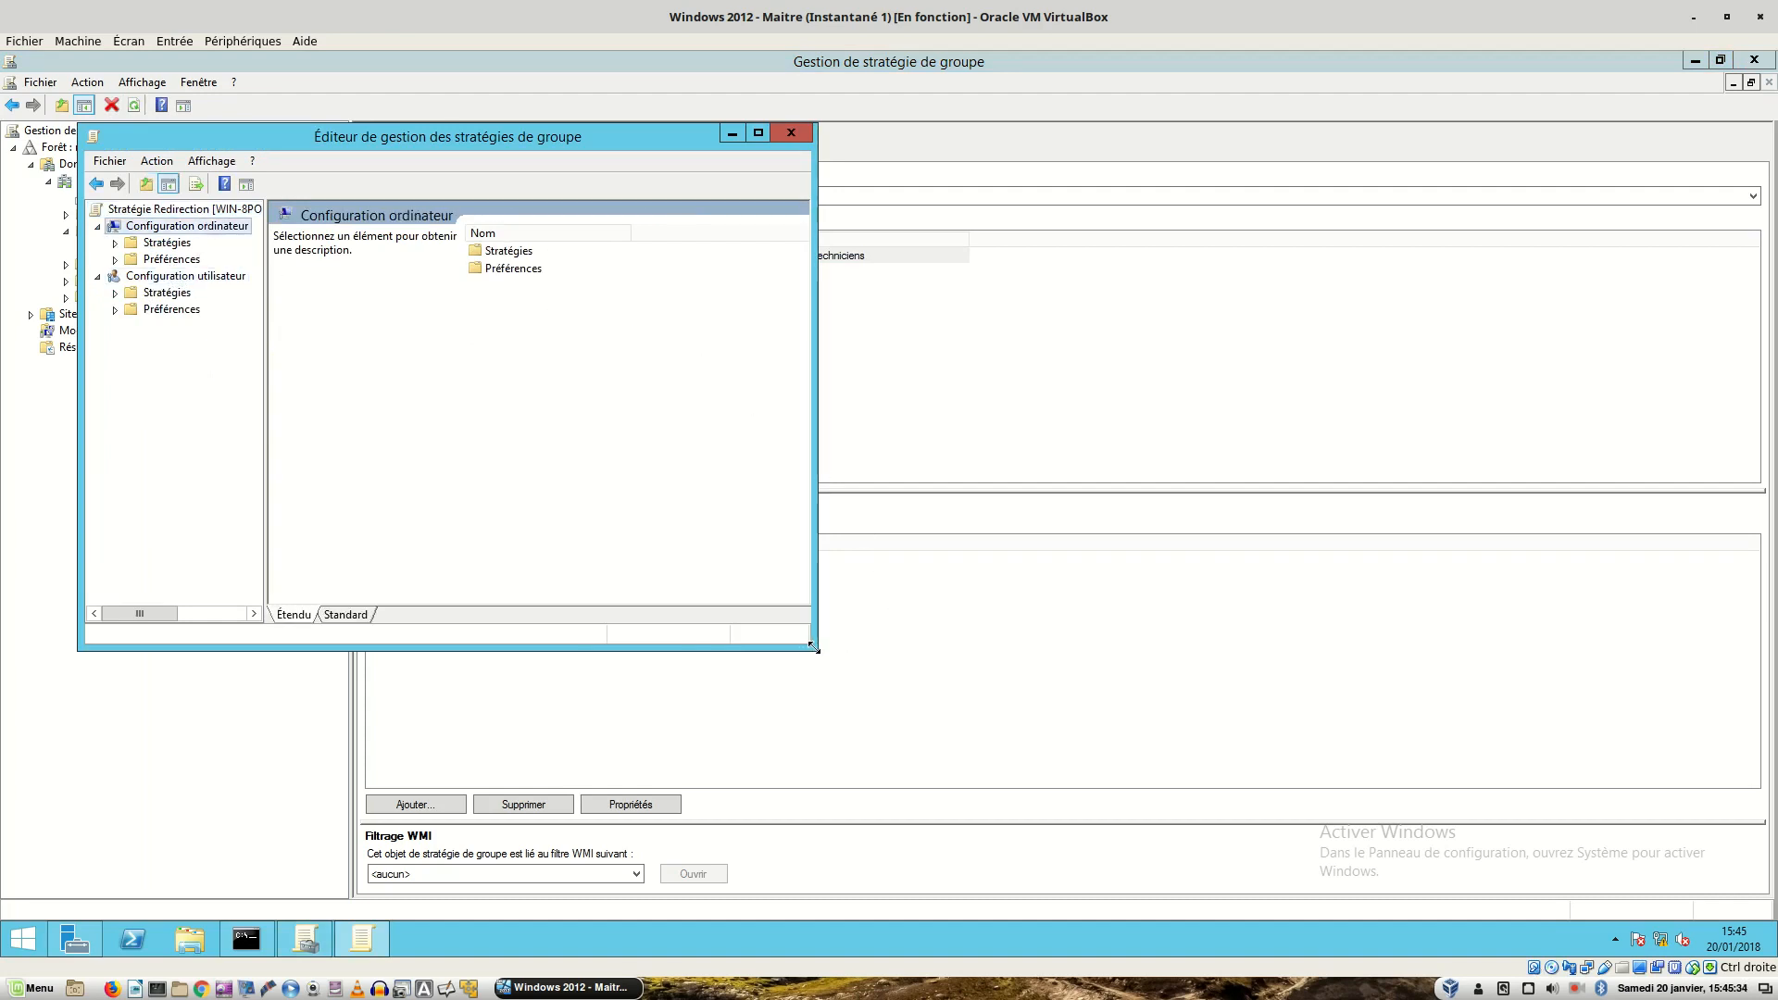
{"action": "left_click_drag", "start_coordinate": [816, 651], "coordinate": [1474, 809]}
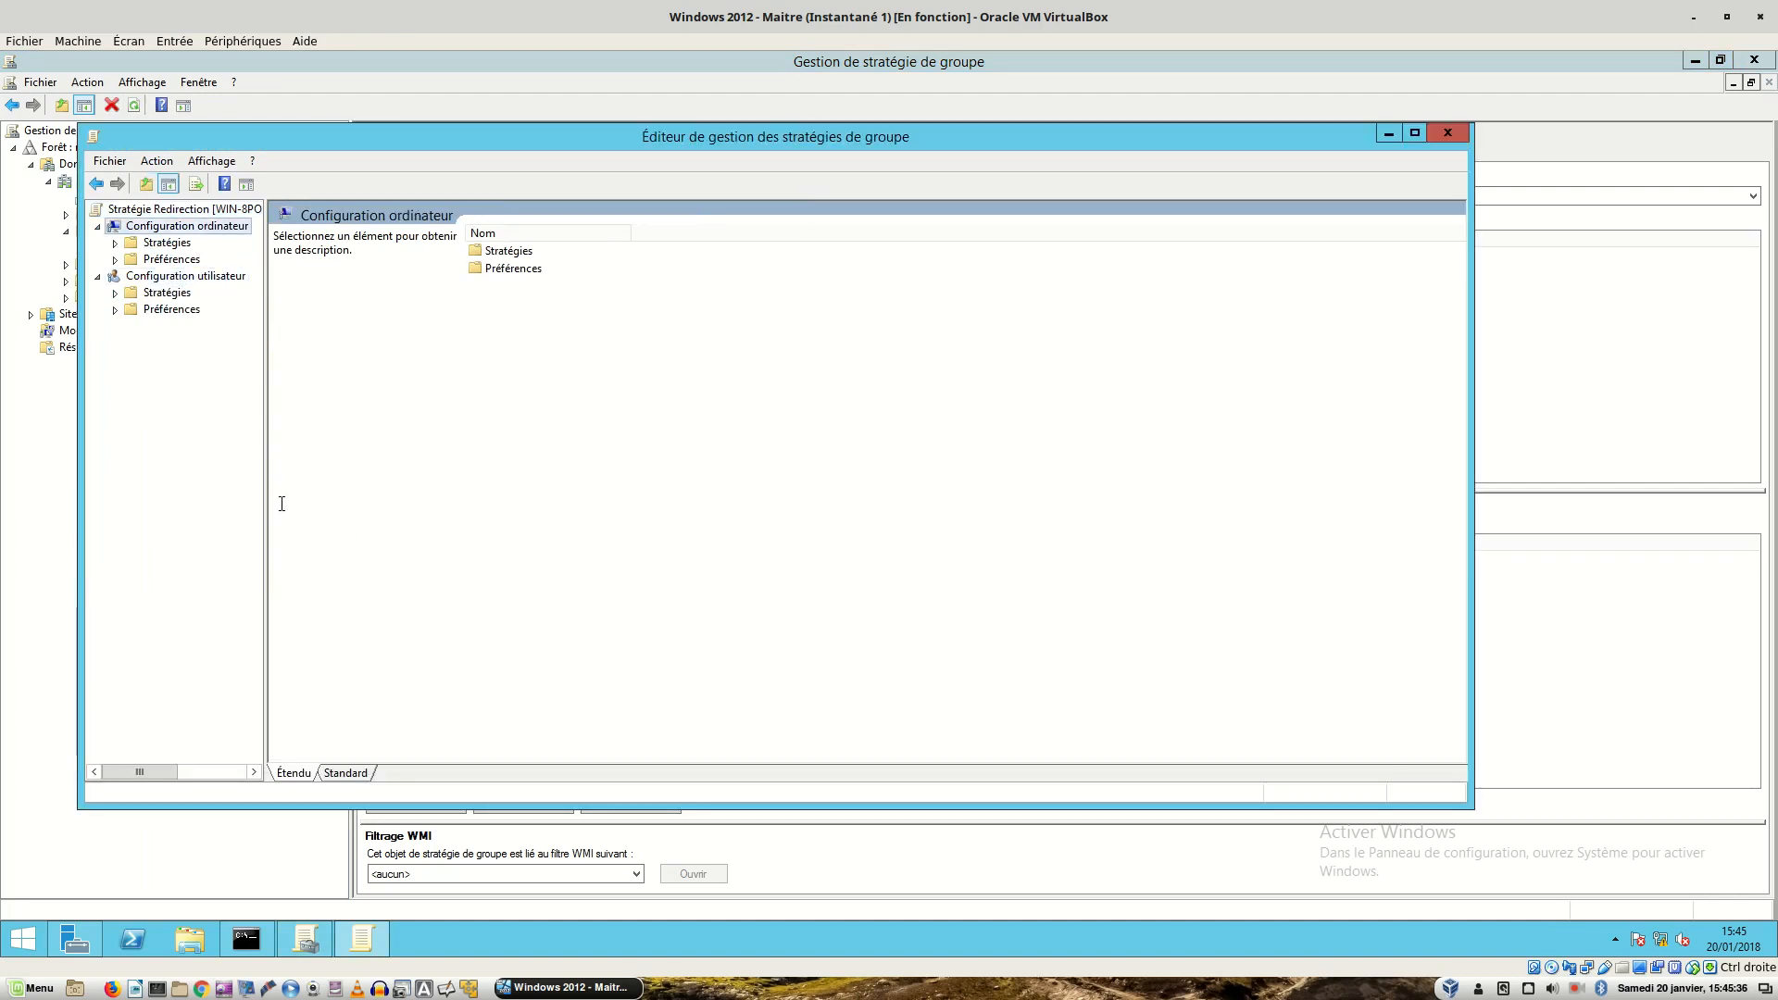
{"action": "left_click_drag", "start_coordinate": [268, 502], "coordinate": [476, 522]}
- Navigate to user Stratégies > Paramètres Windows > Redirection de dossiers and select Documents
{"action": "left_click", "coordinate": [178, 293]}
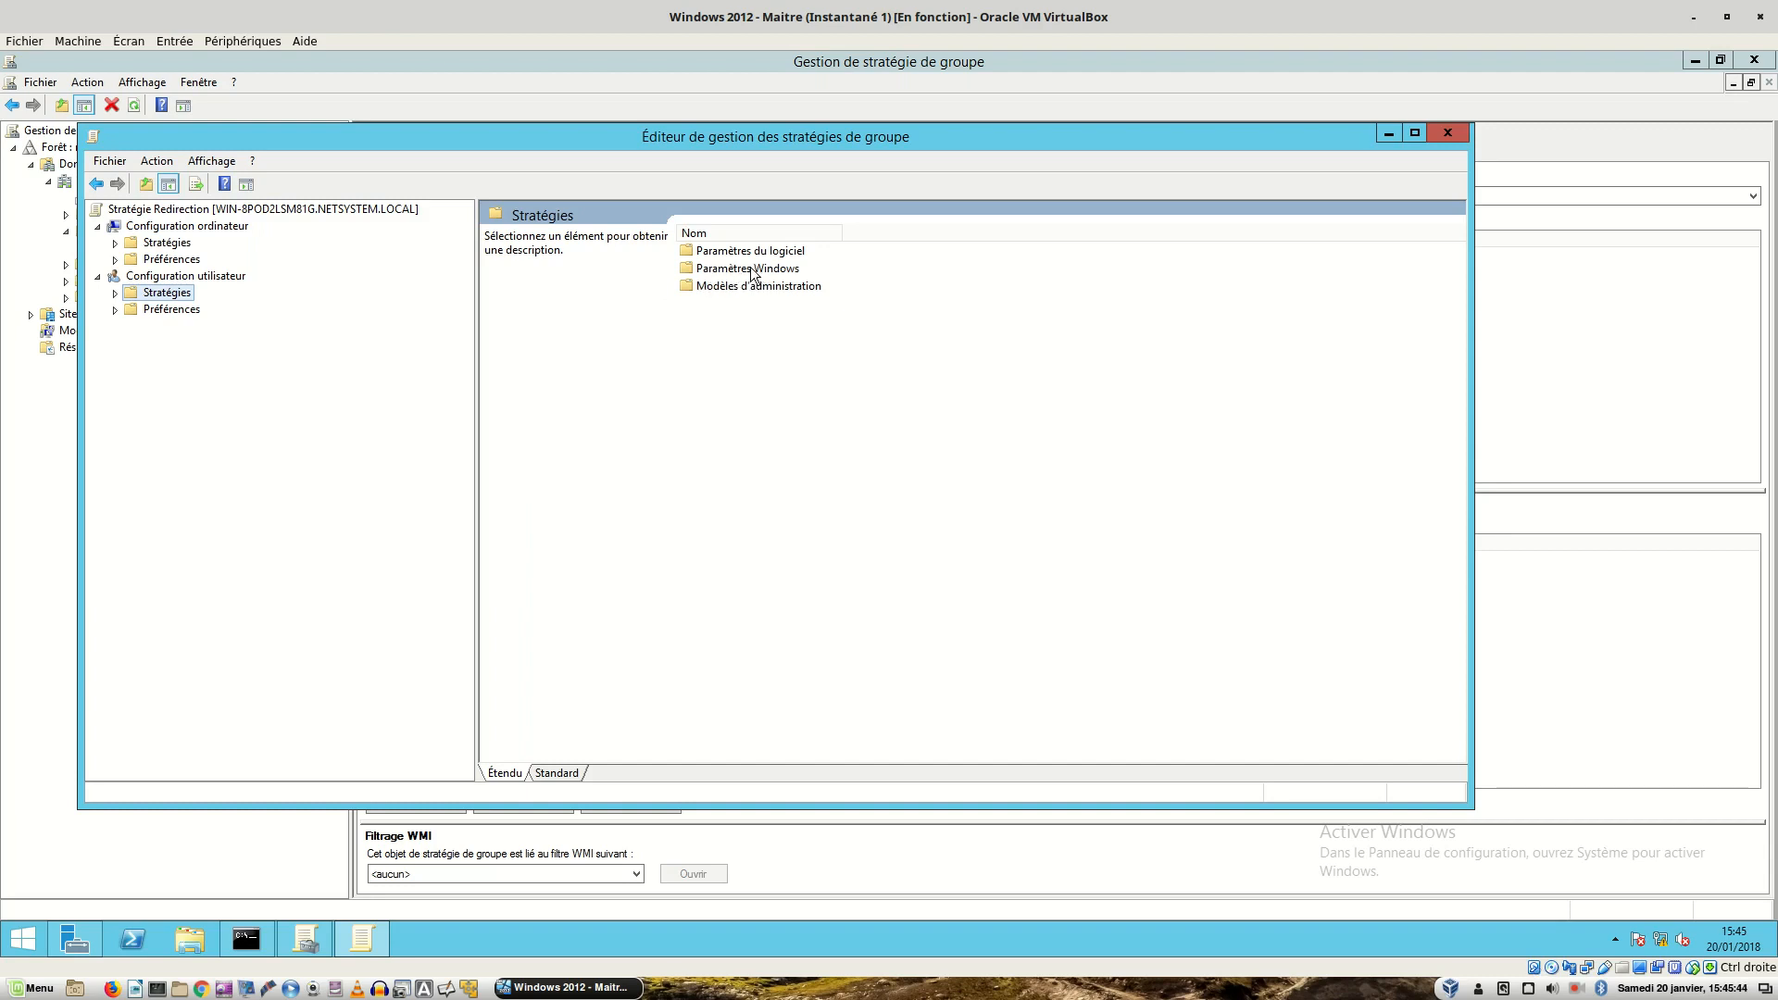
{"action": "double_click", "coordinate": [752, 269]}
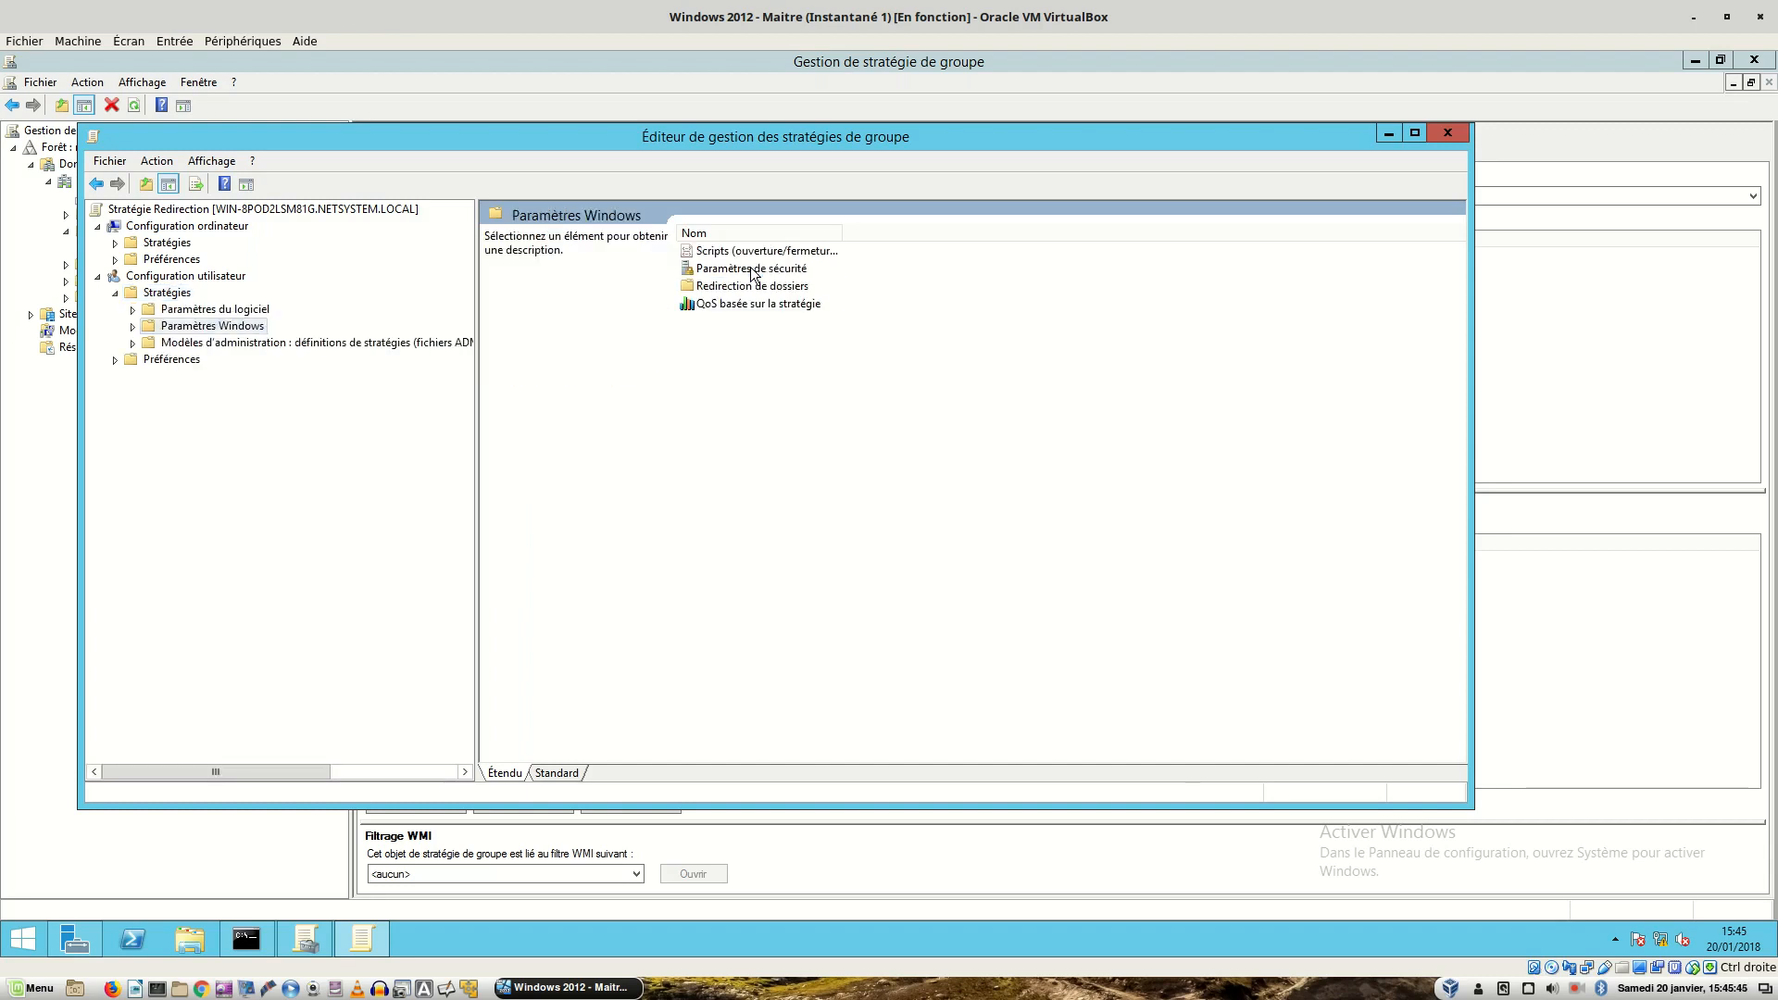
{"action": "left_click", "coordinate": [698, 287]}
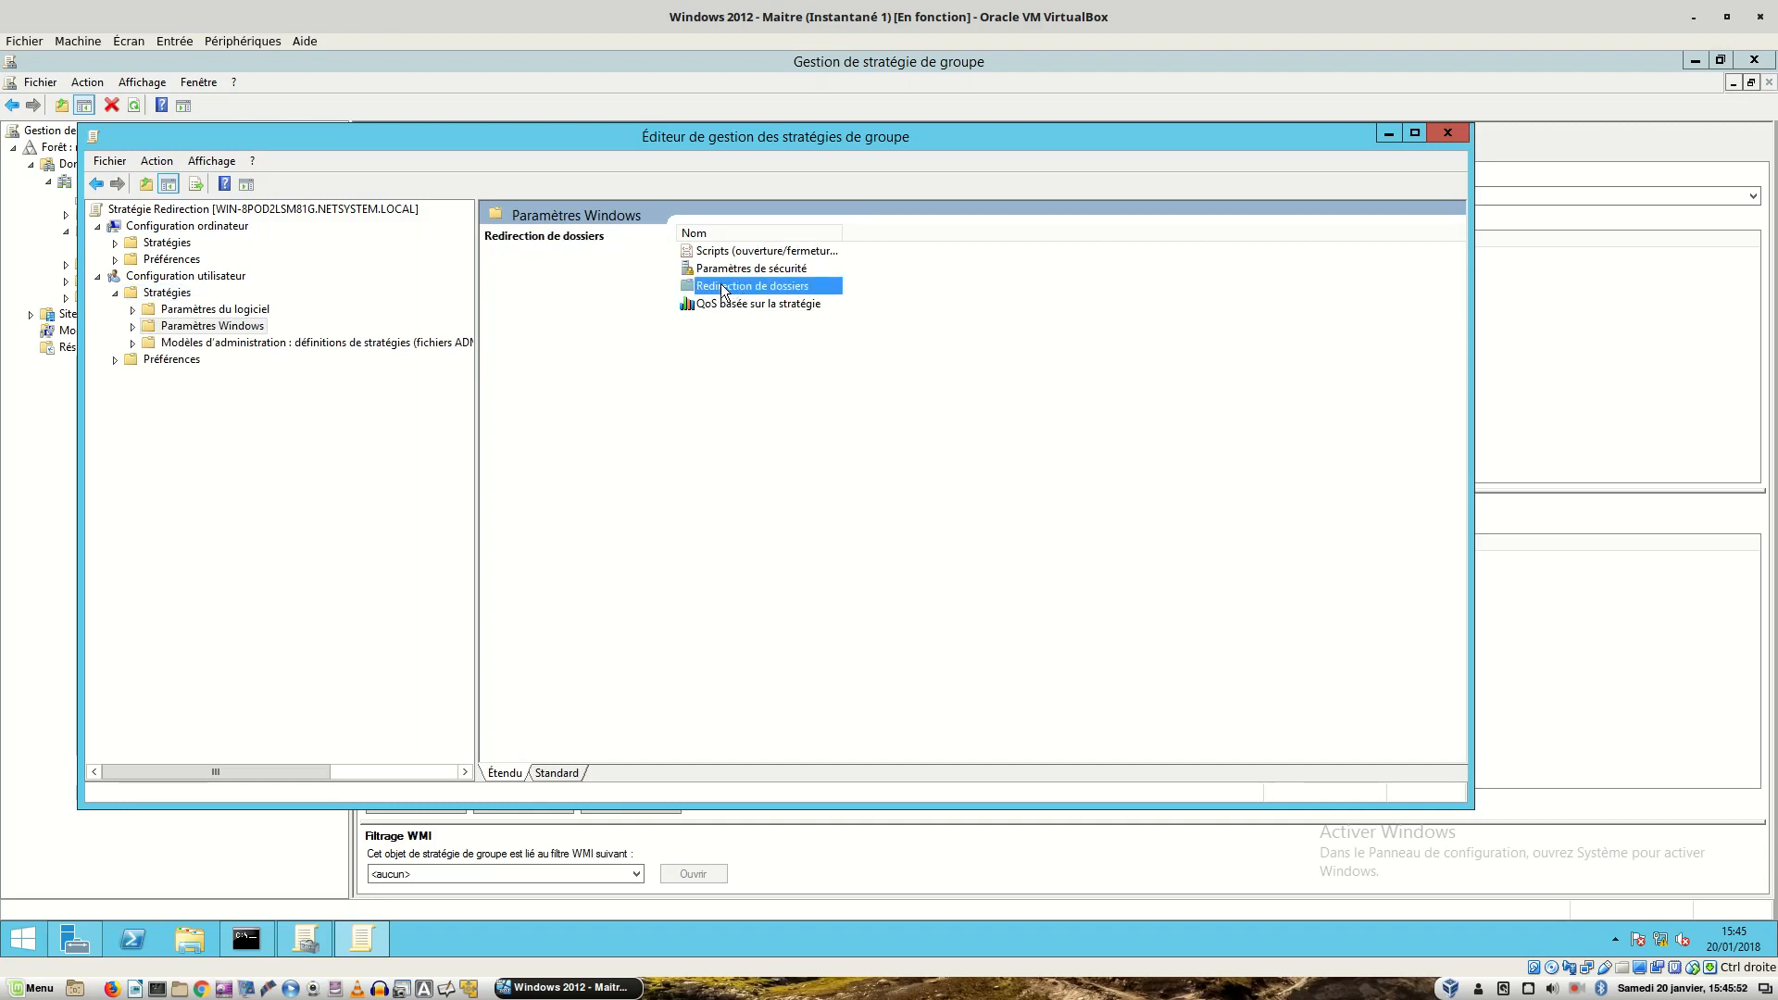
{"action": "double_click", "coordinate": [725, 288]}
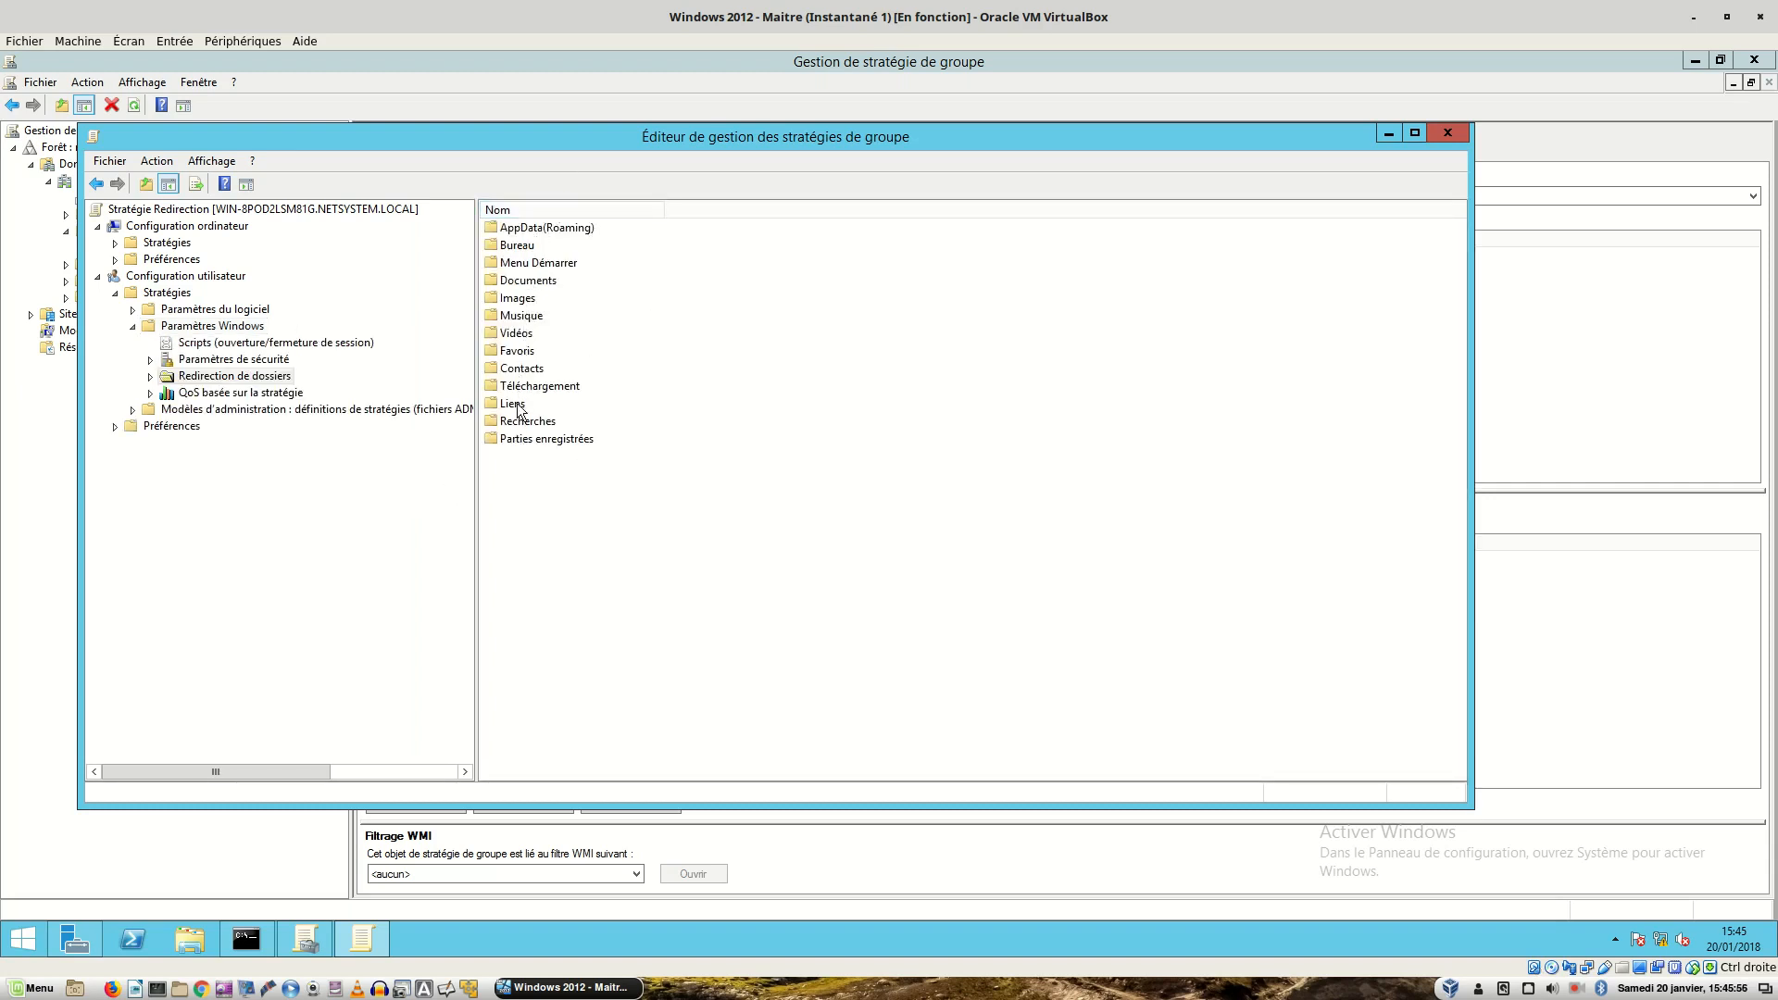
{"action": "left_click", "coordinate": [526, 281]}
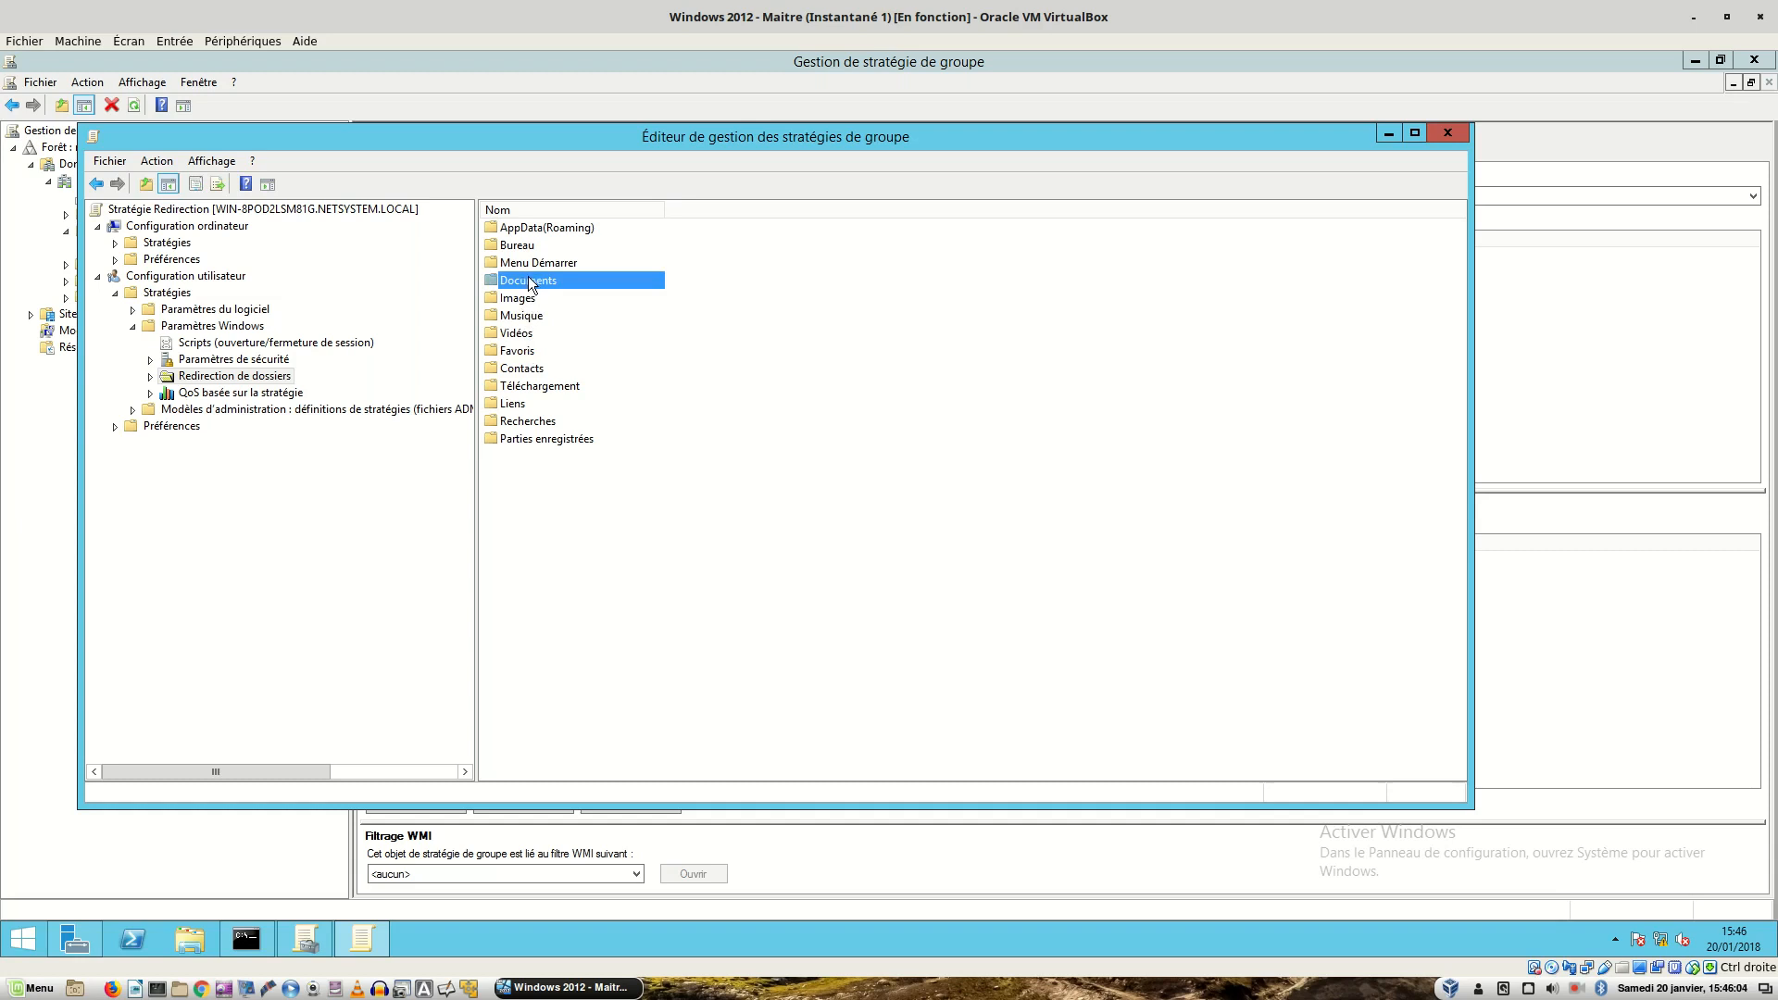
{"action": "left_click", "coordinate": [522, 248]}
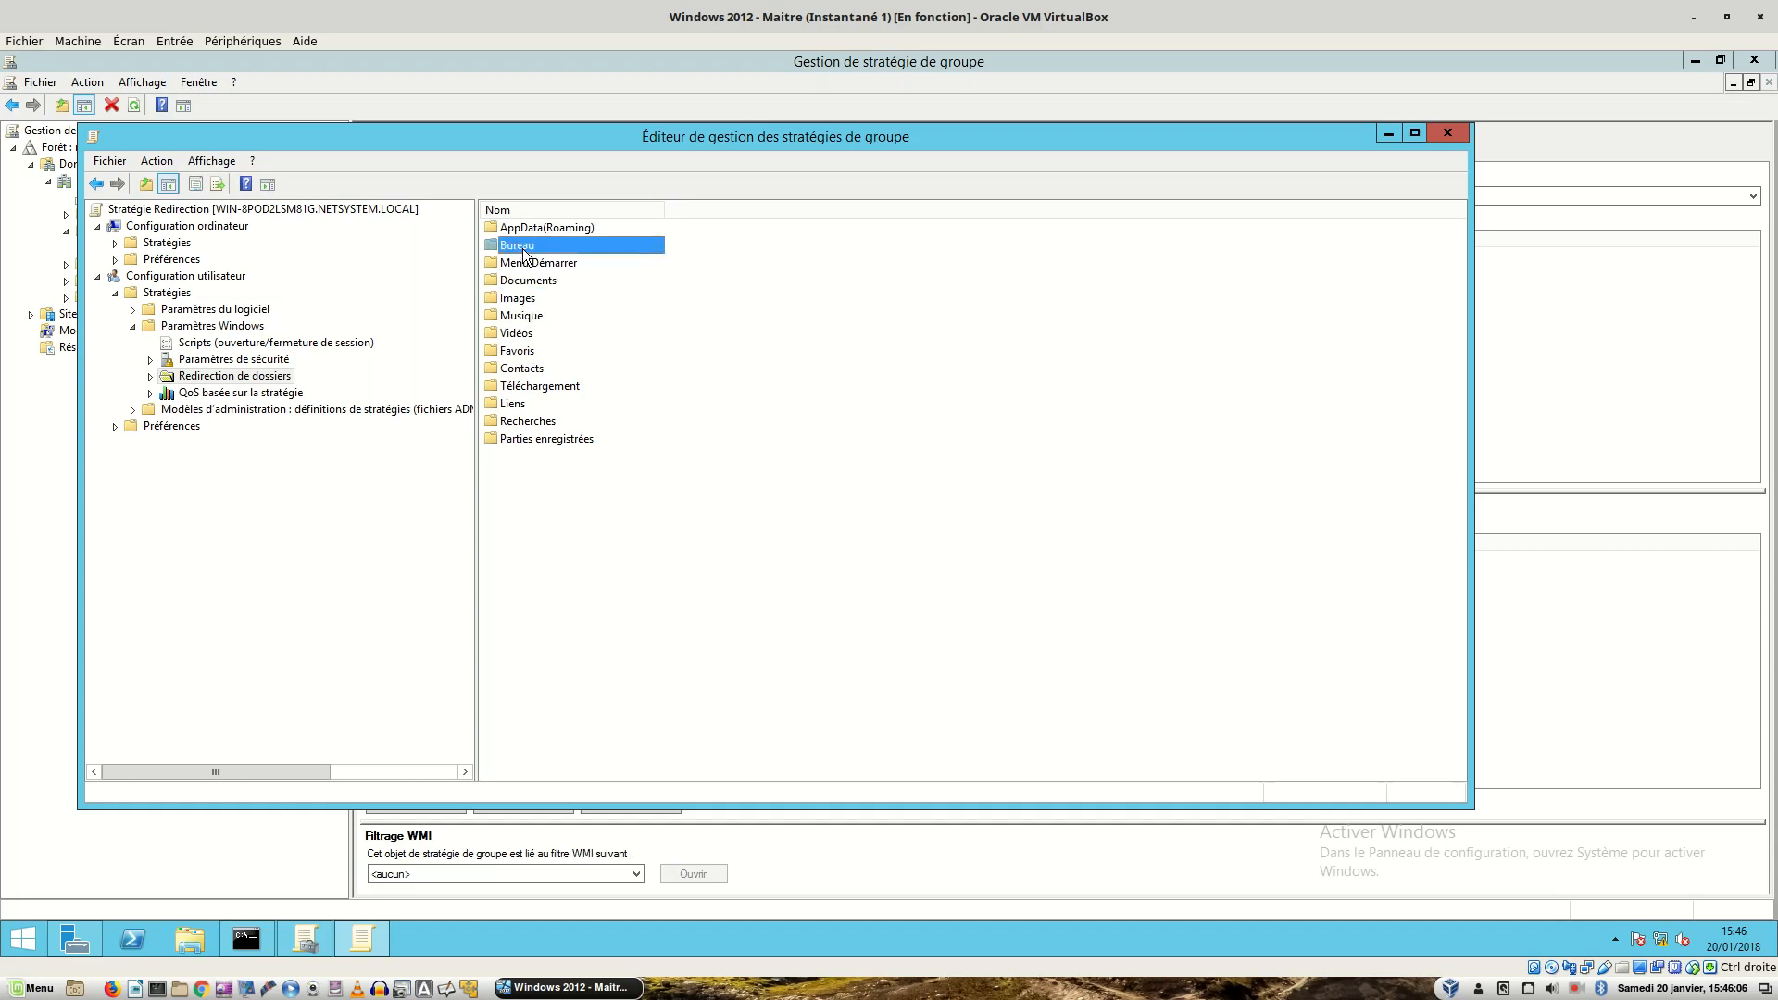
{"action": "left_click", "coordinate": [522, 284]}
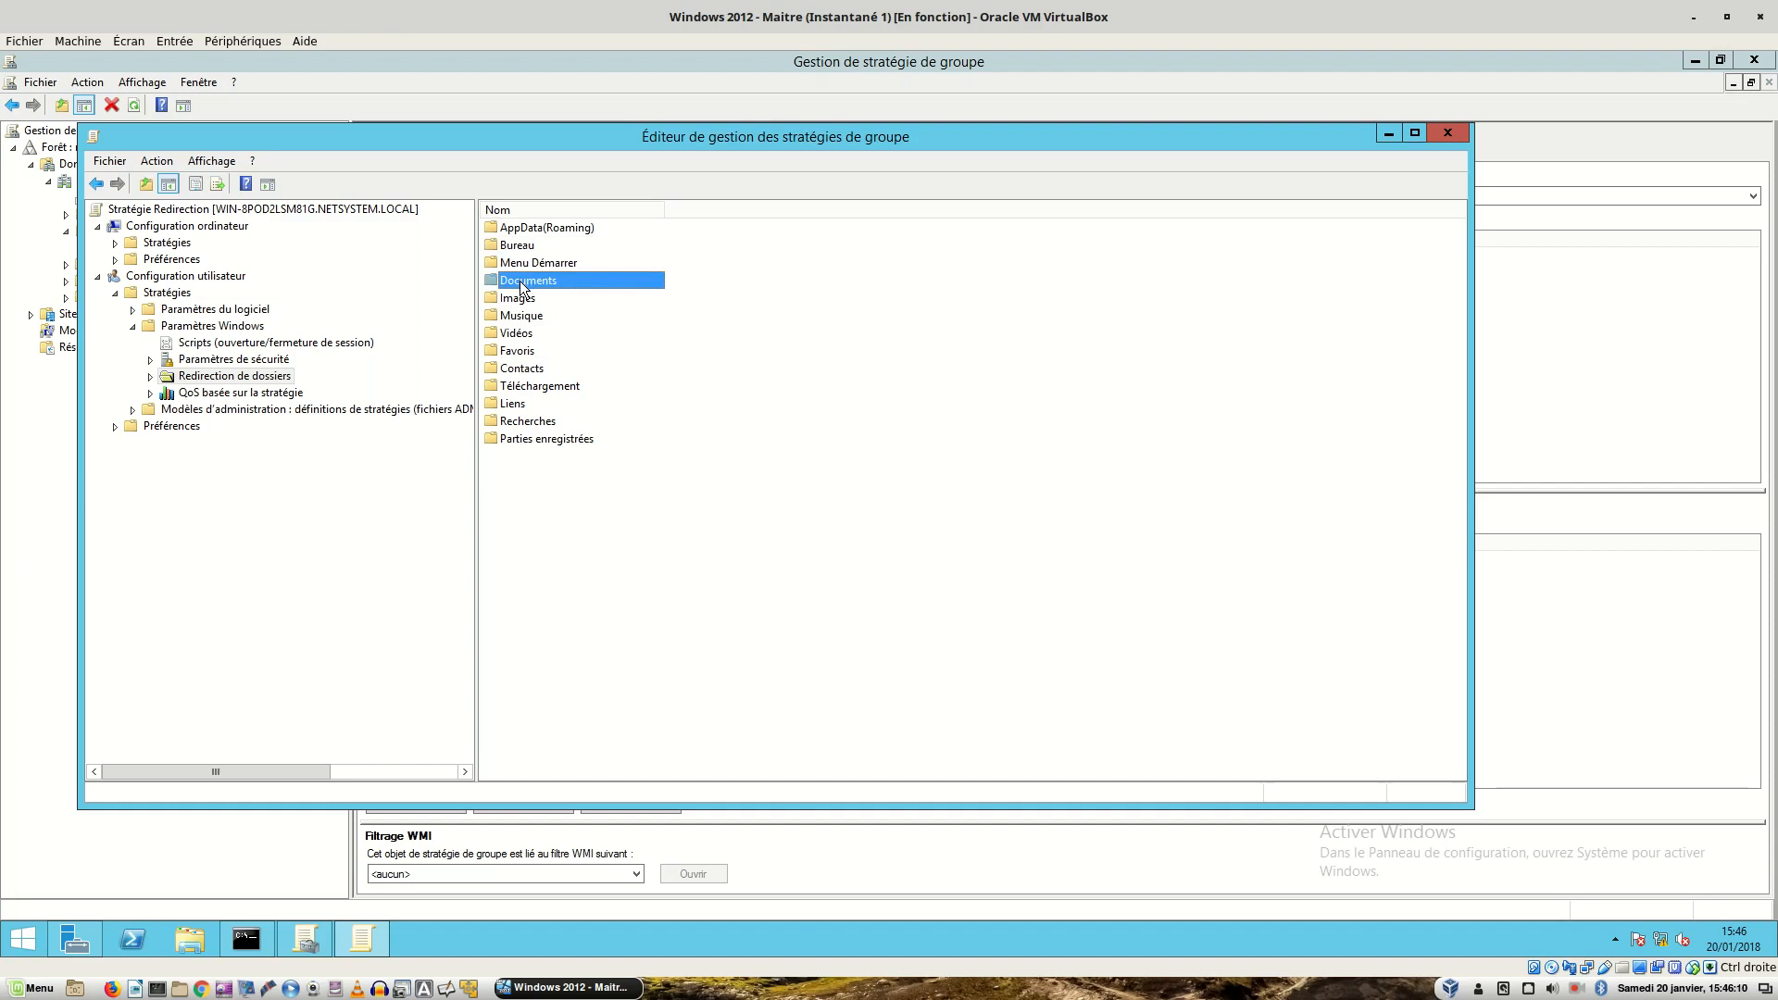
{"action": "right_click", "coordinate": [522, 288]}
- Set Documents redirection to 'De base - Rediriger les dossiers de tout le monde vers le même emplacement'
{"action": "left_click", "coordinate": [549, 295]}
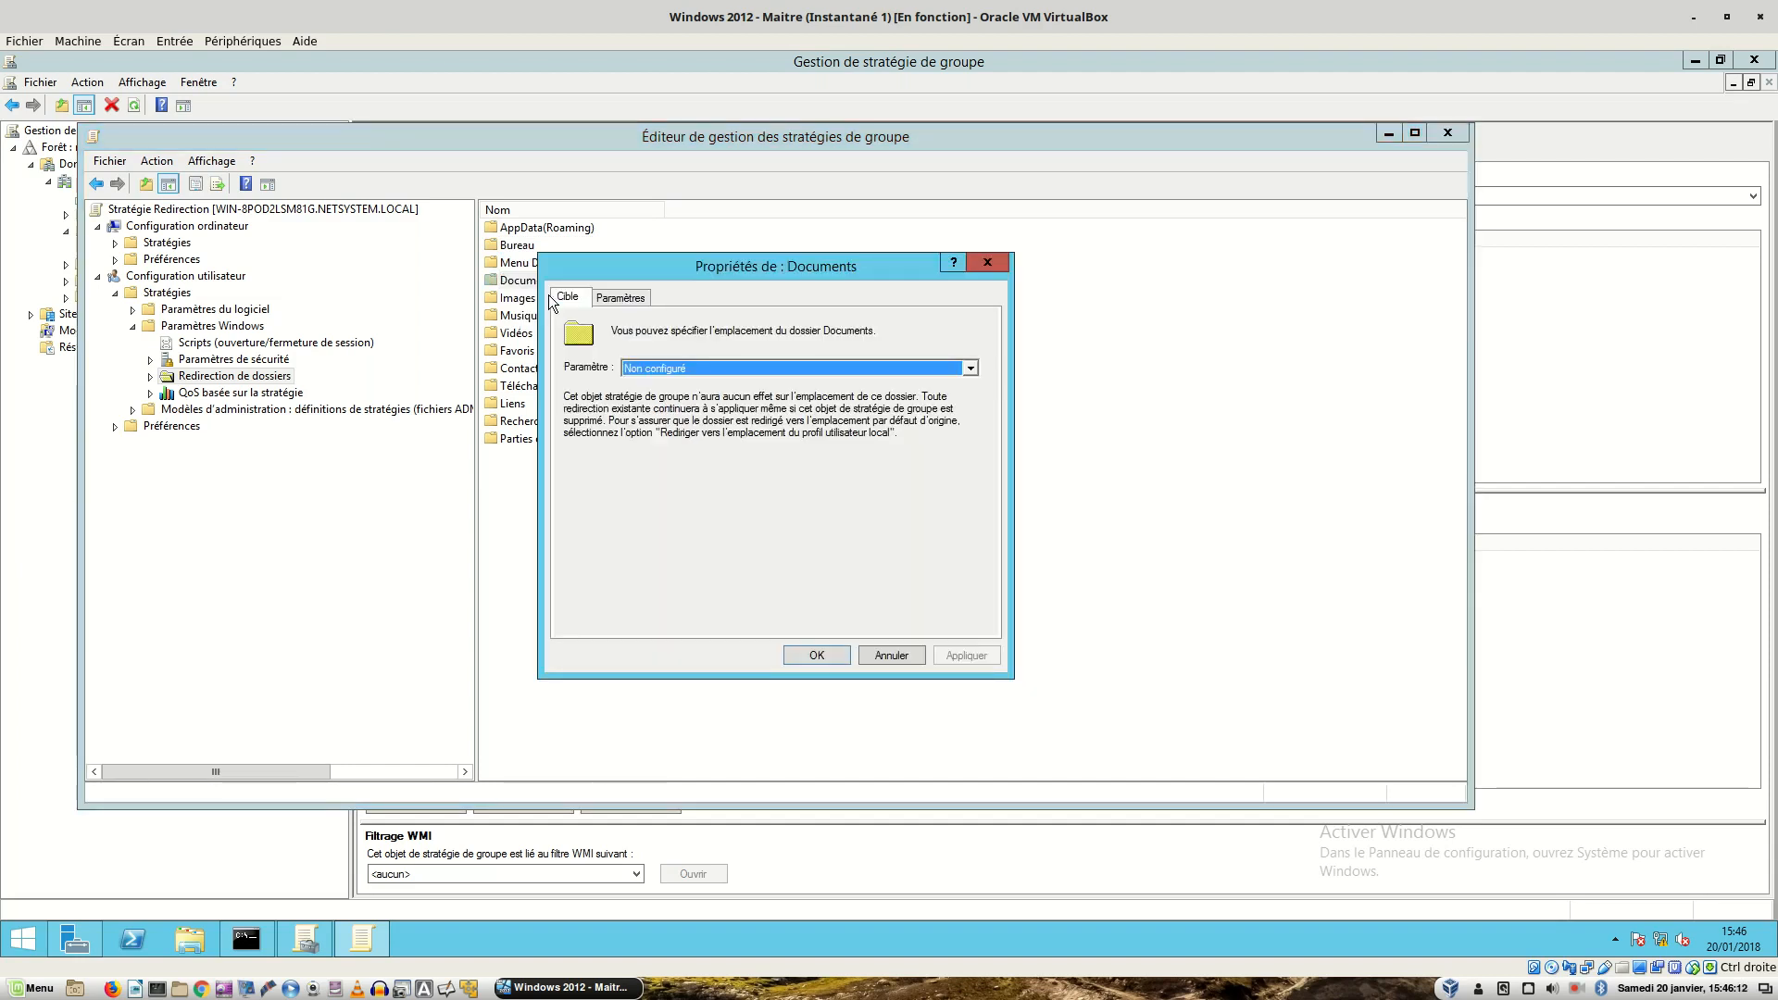
{"action": "left_click", "coordinate": [645, 368]}
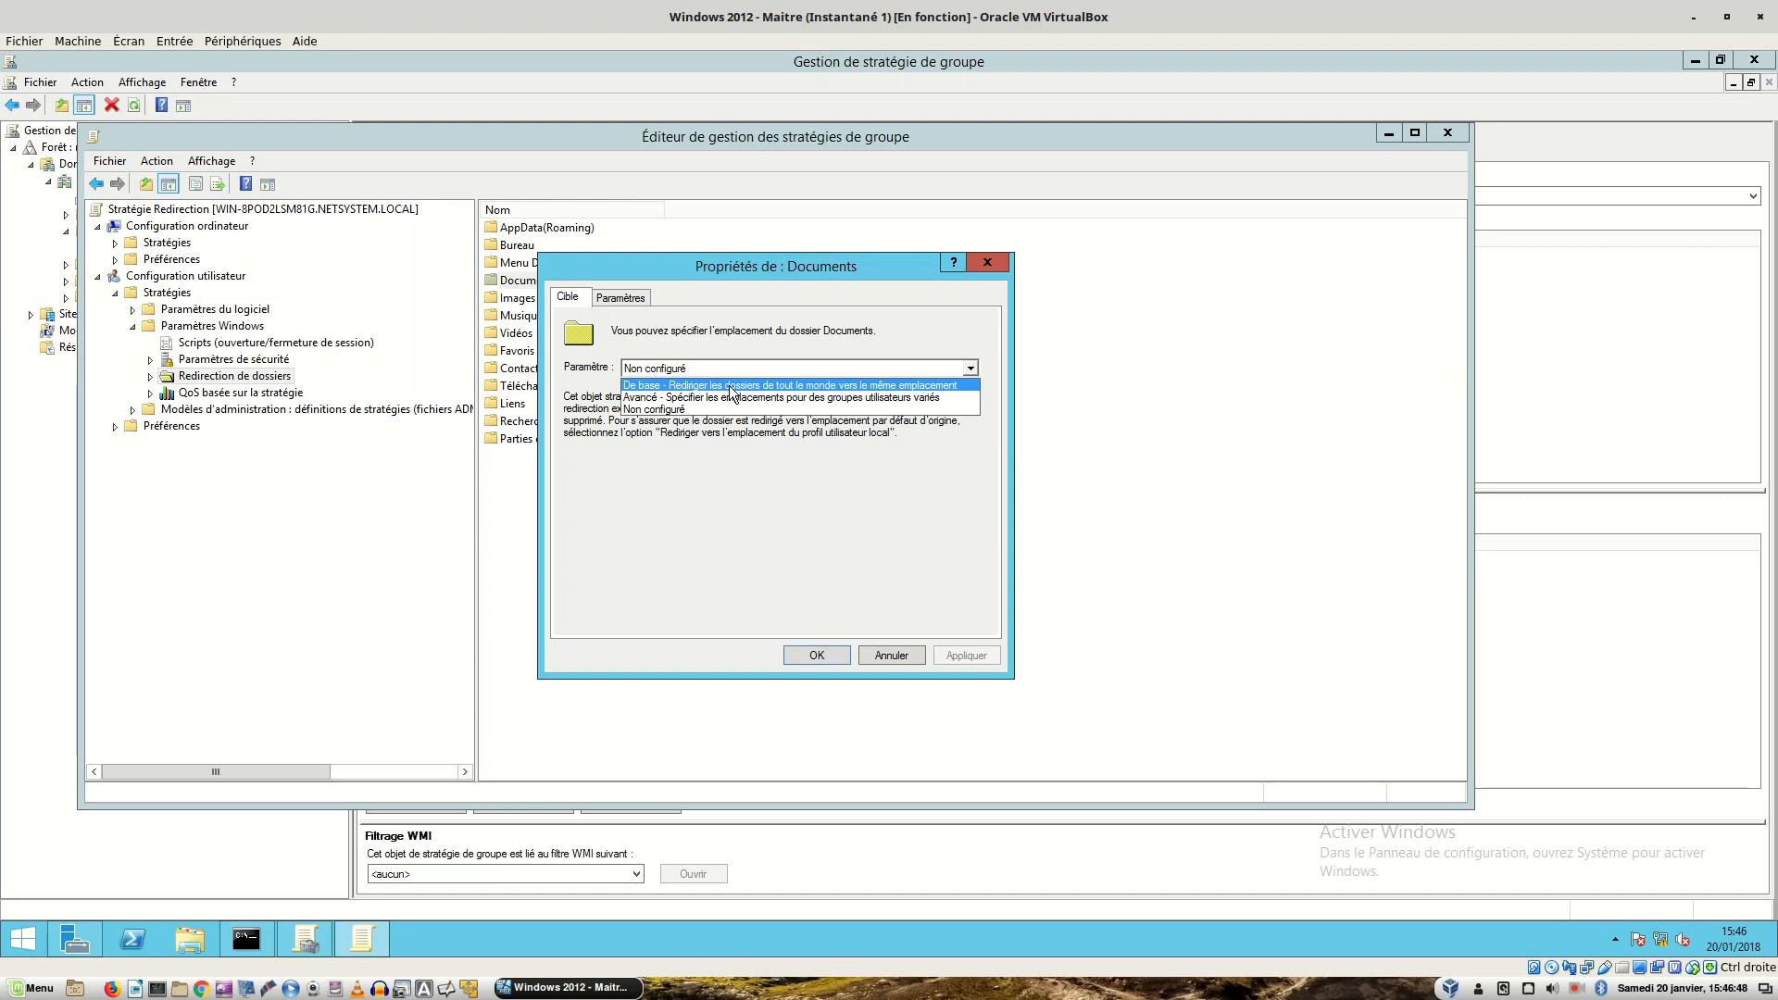
{"action": "left_click", "coordinate": [732, 385]}
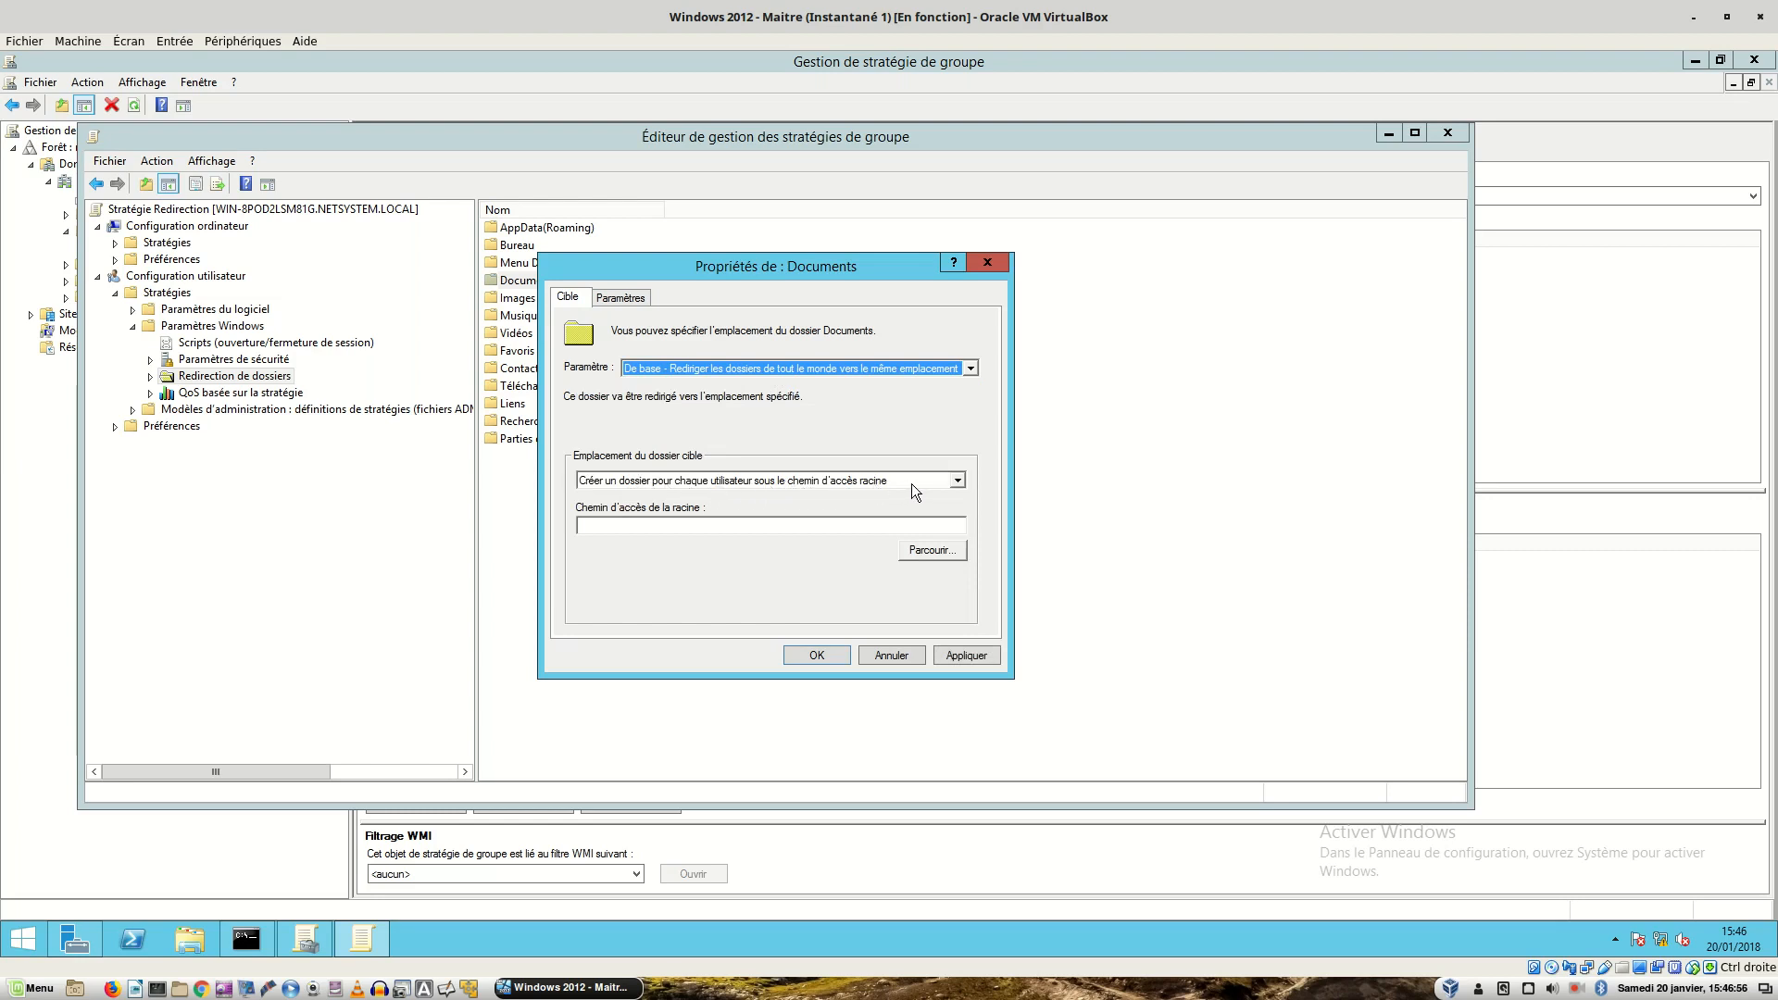
- Set the Documents root path to \\srv-2008.netsystem.local\test, apply it and accept the compatibility warning
{"action": "left_click", "coordinate": [764, 524]}
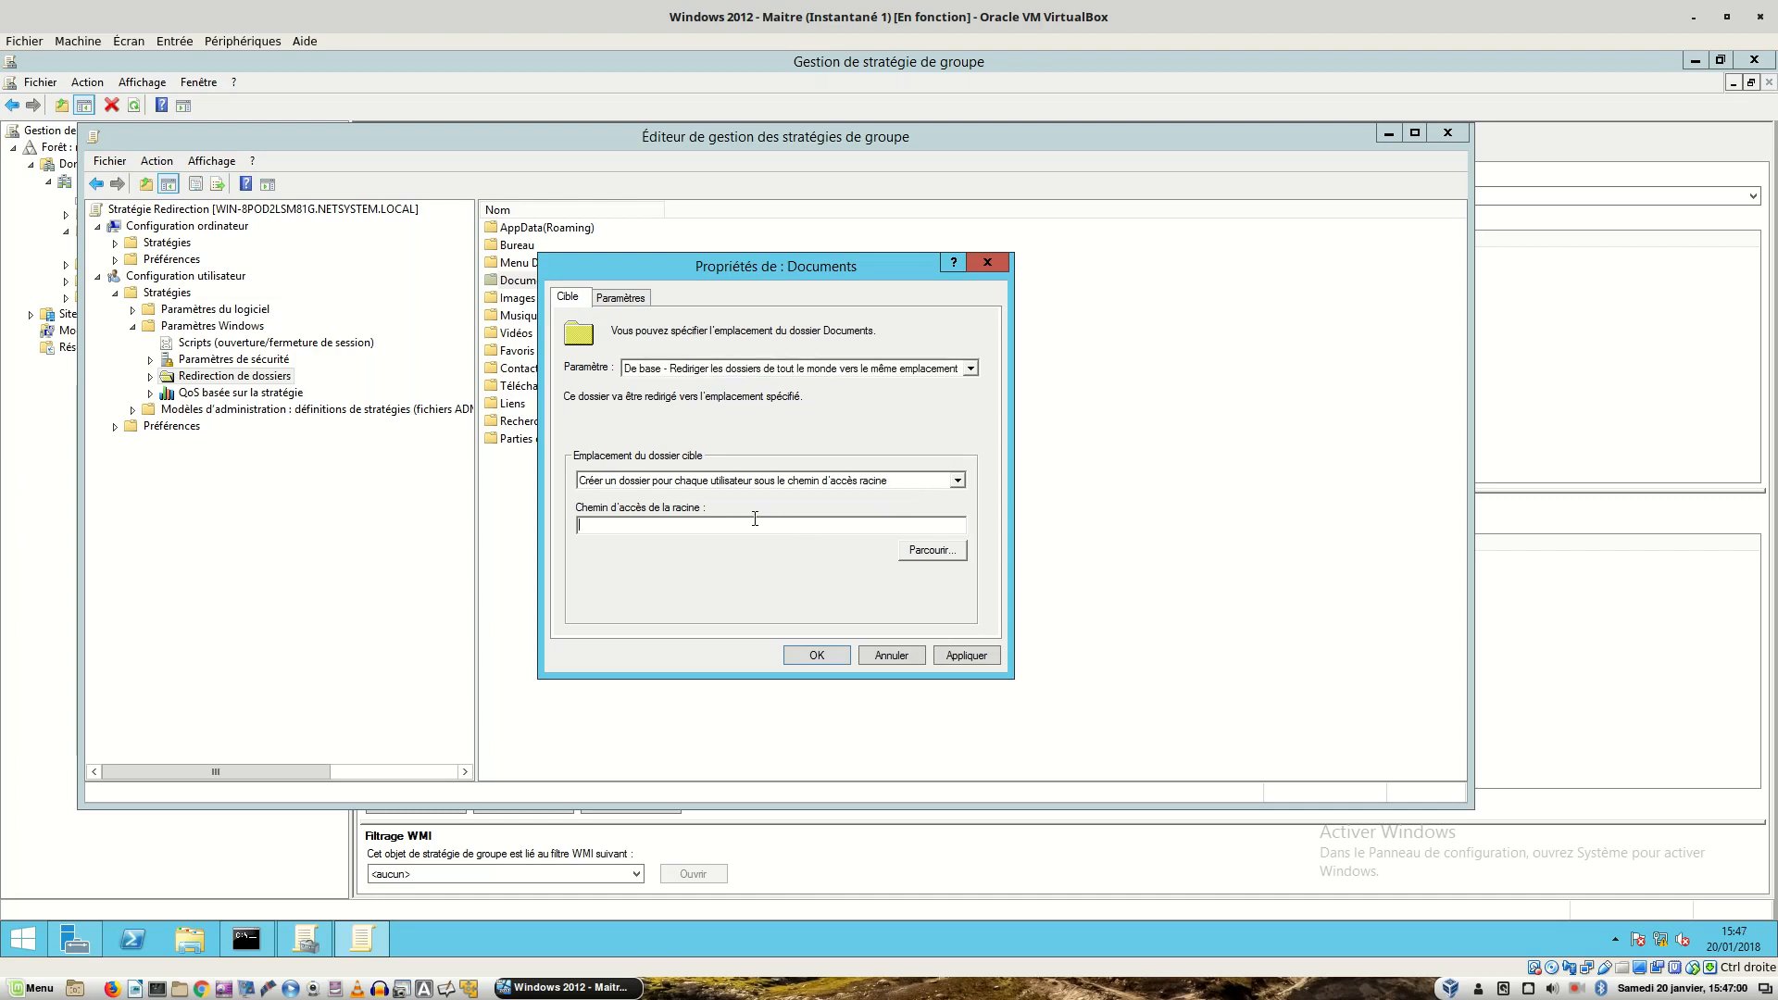
{"action": "type", "text": "\\\\"}
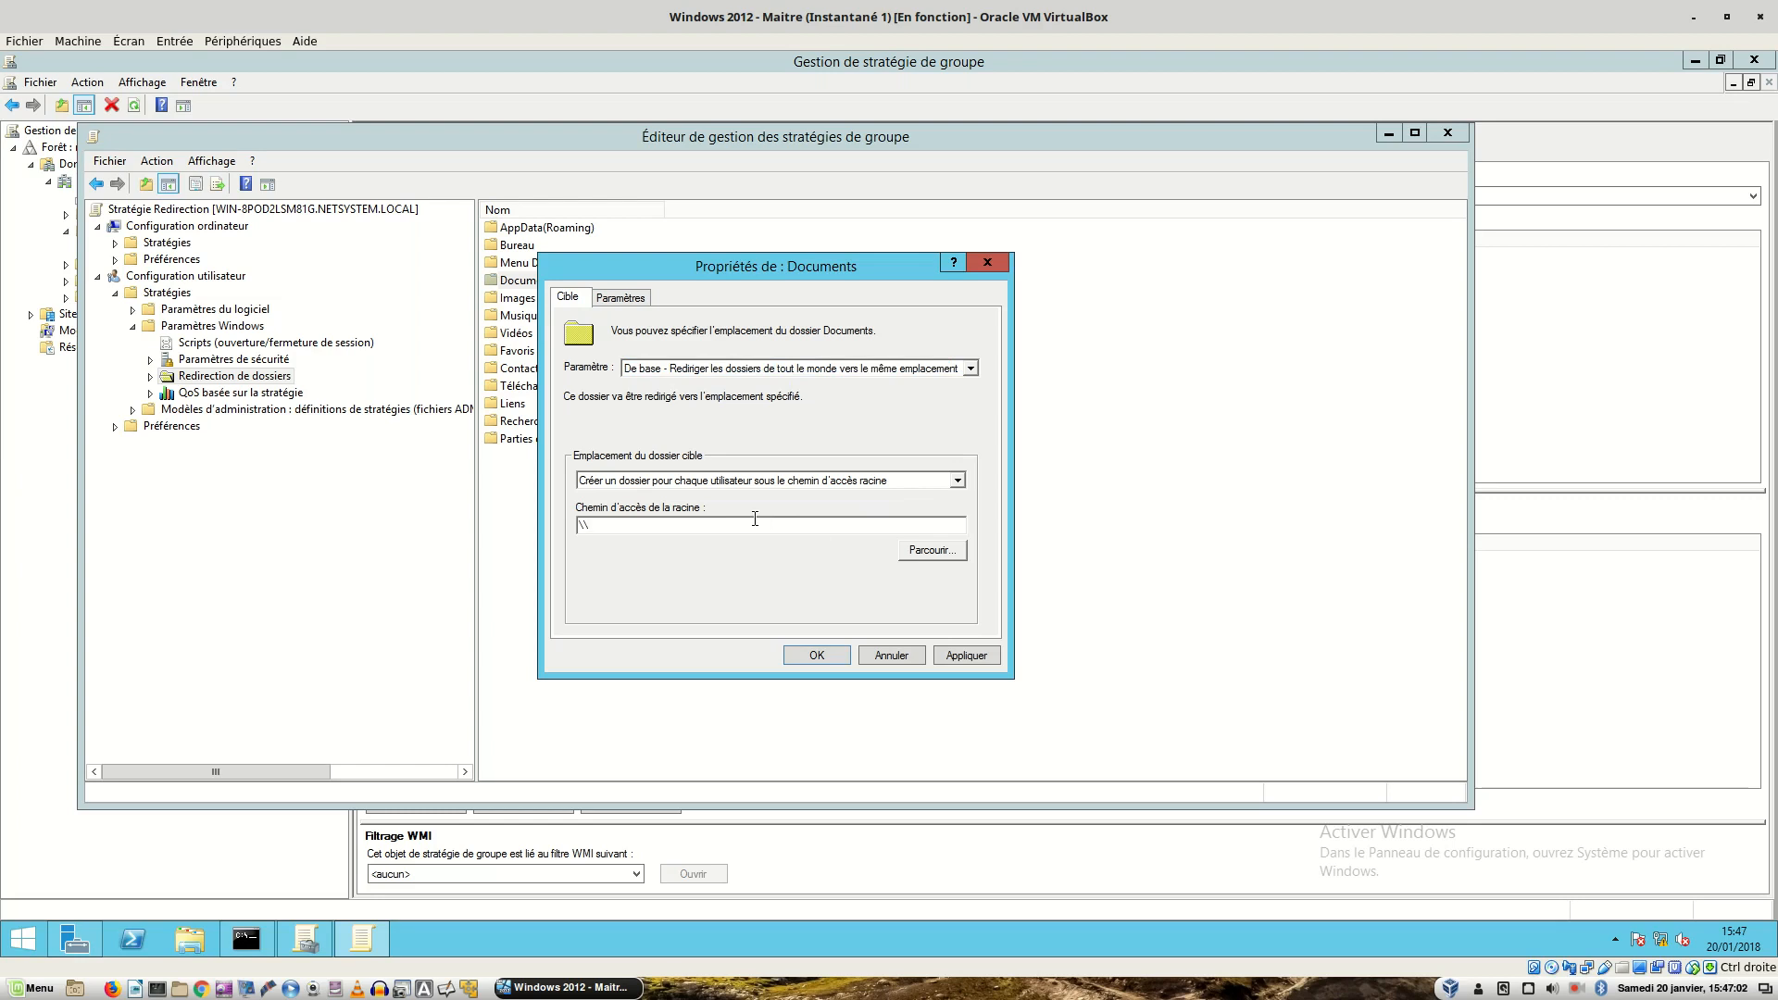
{"action": "type", "text": "srv-2008.netsystem.local"}
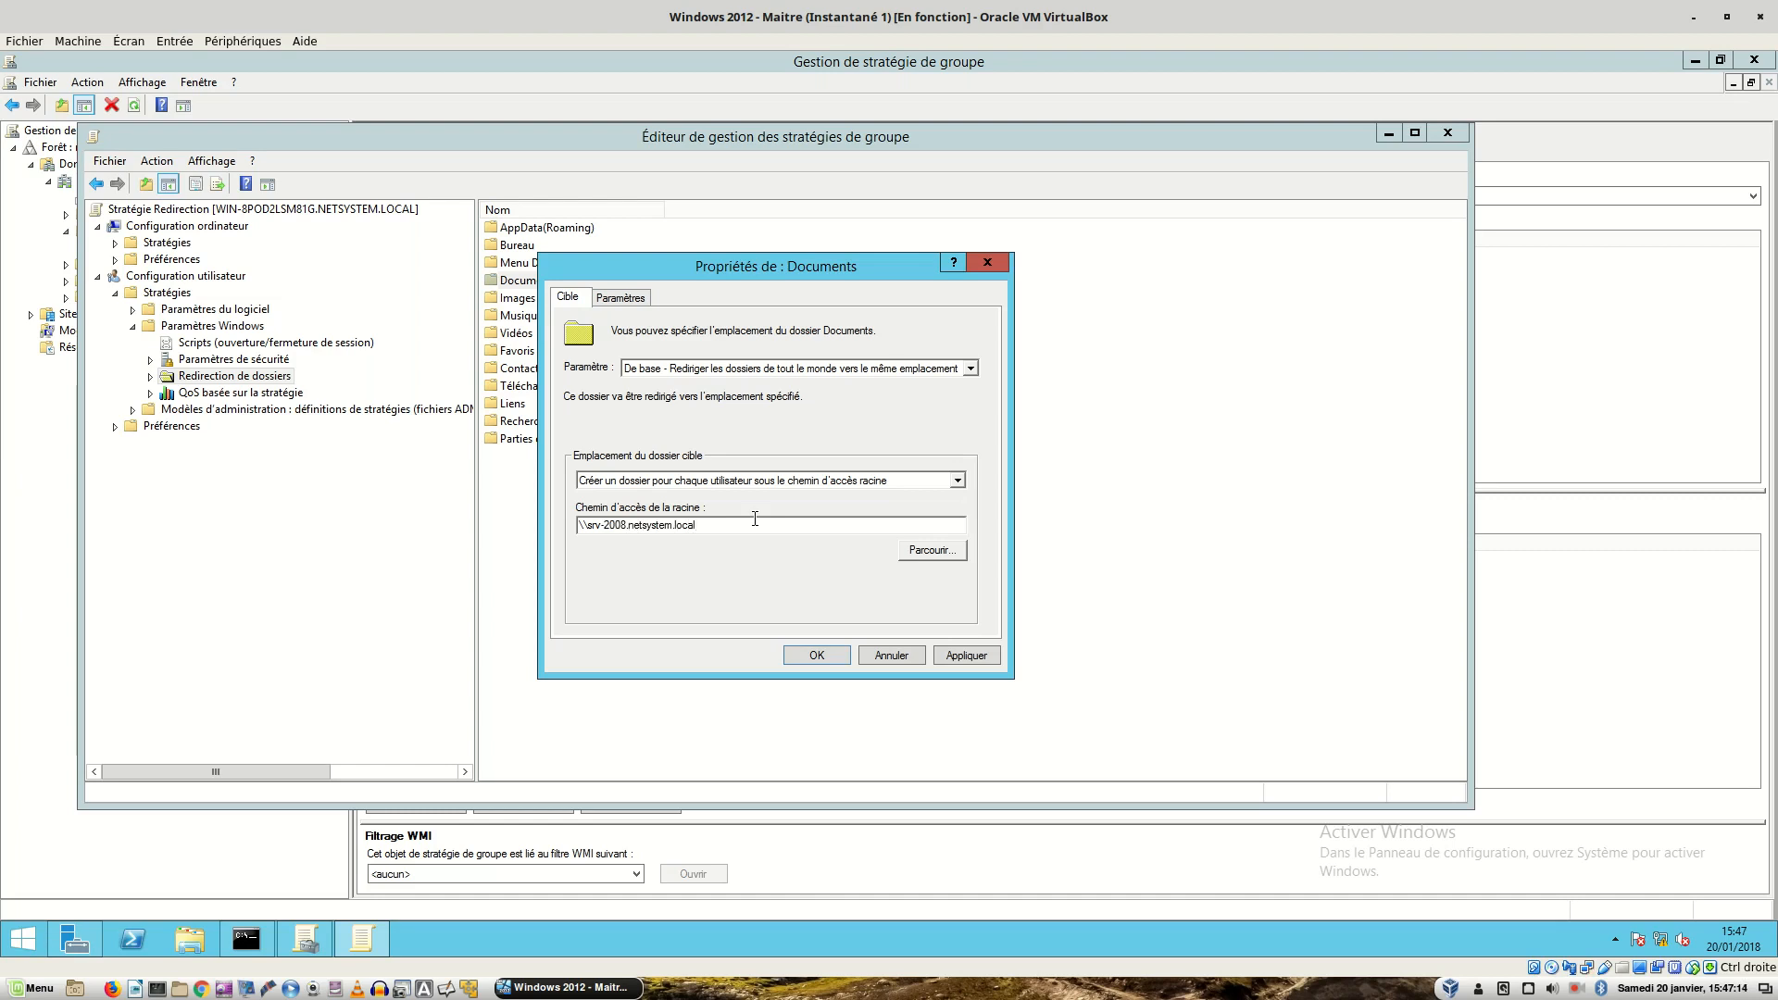
{"action": "type", "text": "\\test"}
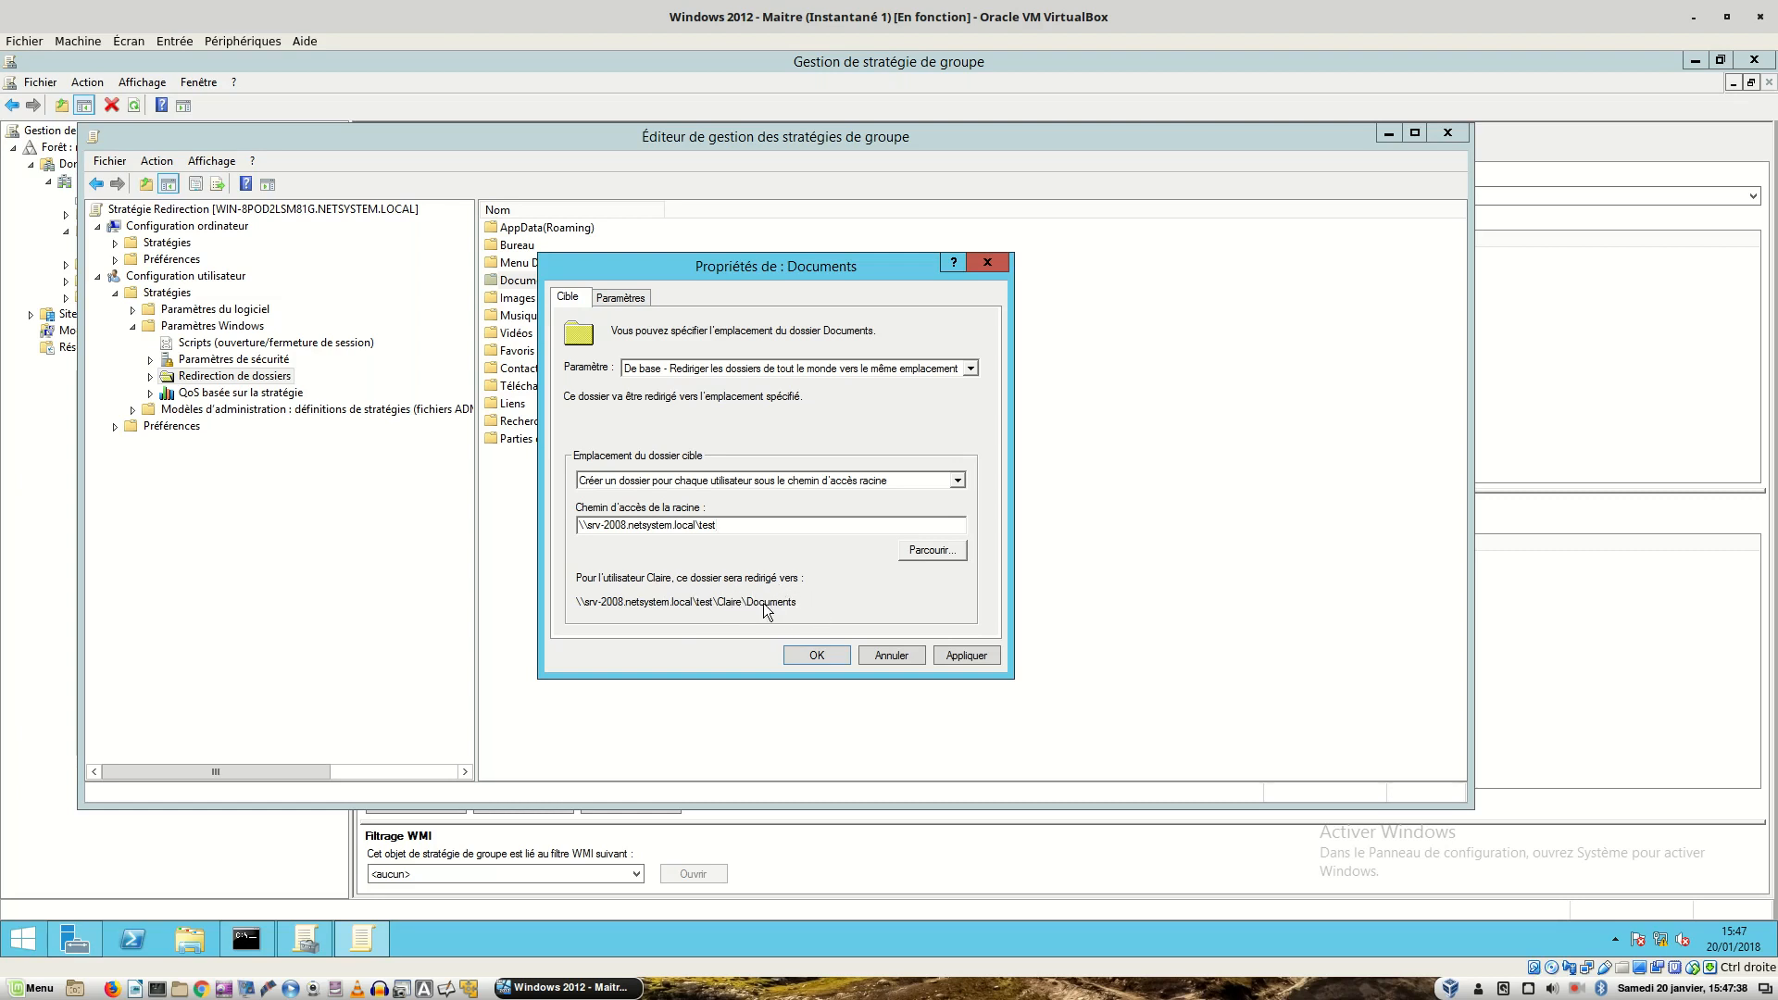
{"action": "left_click", "coordinate": [967, 656]}
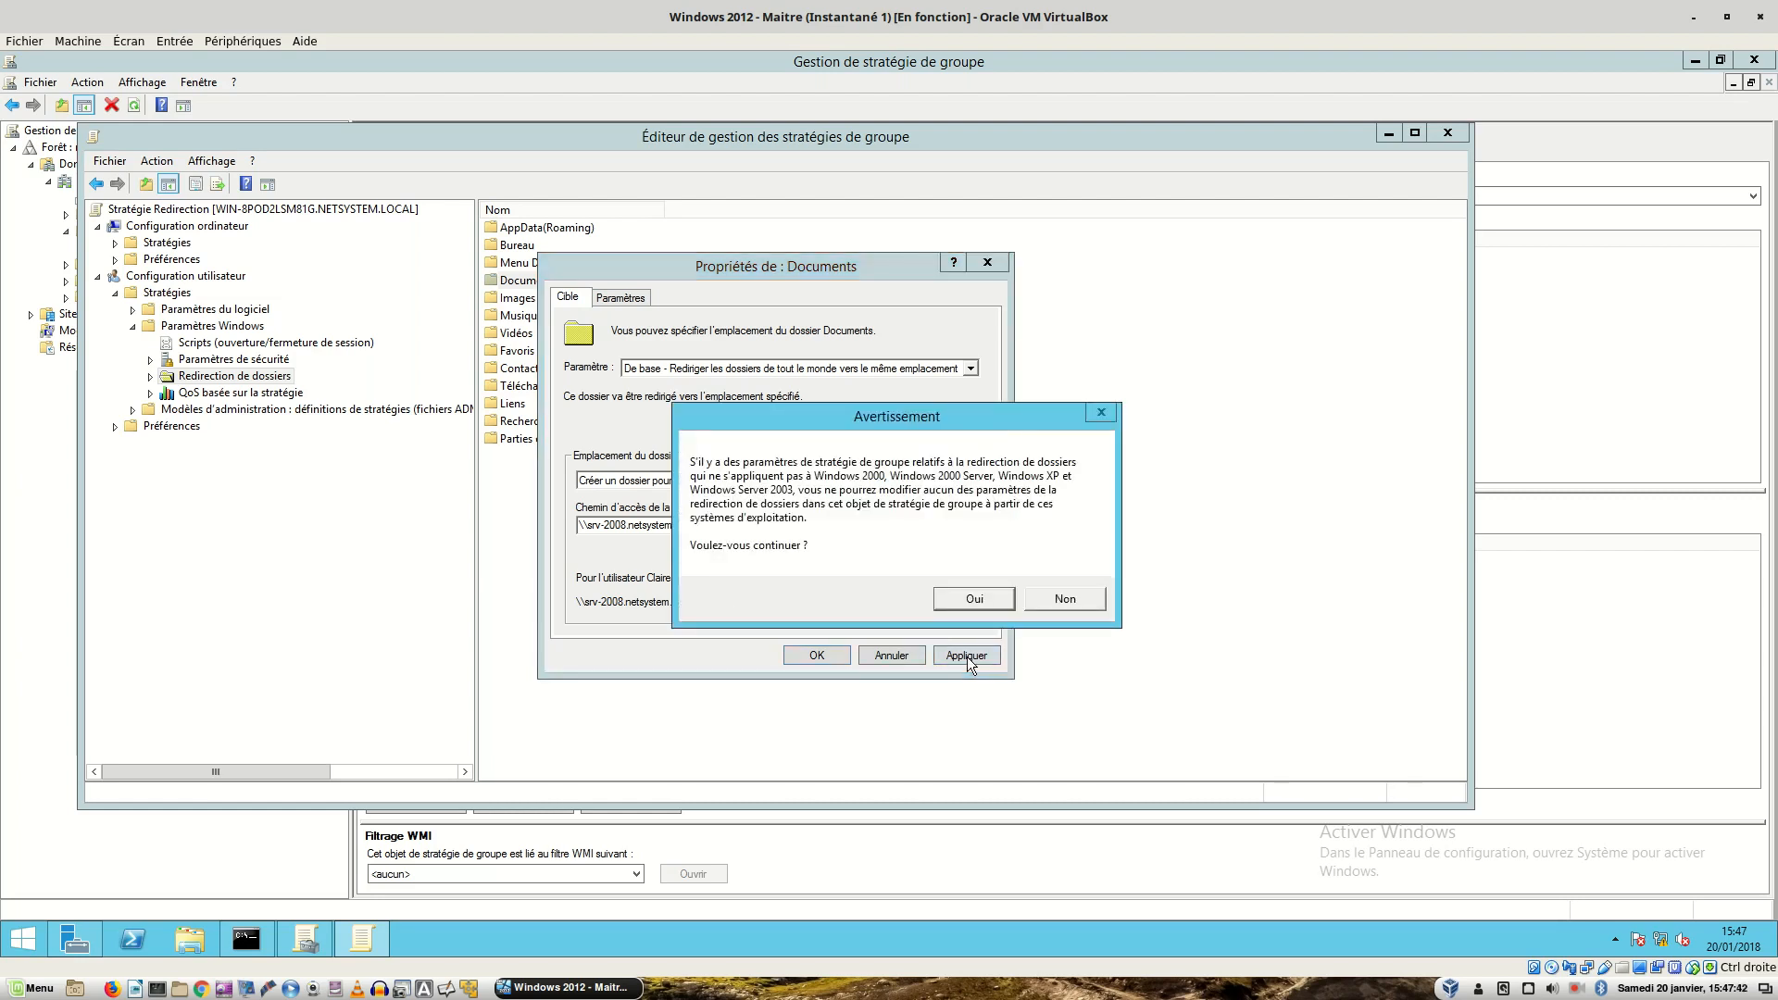
{"action": "left_click", "coordinate": [975, 600]}
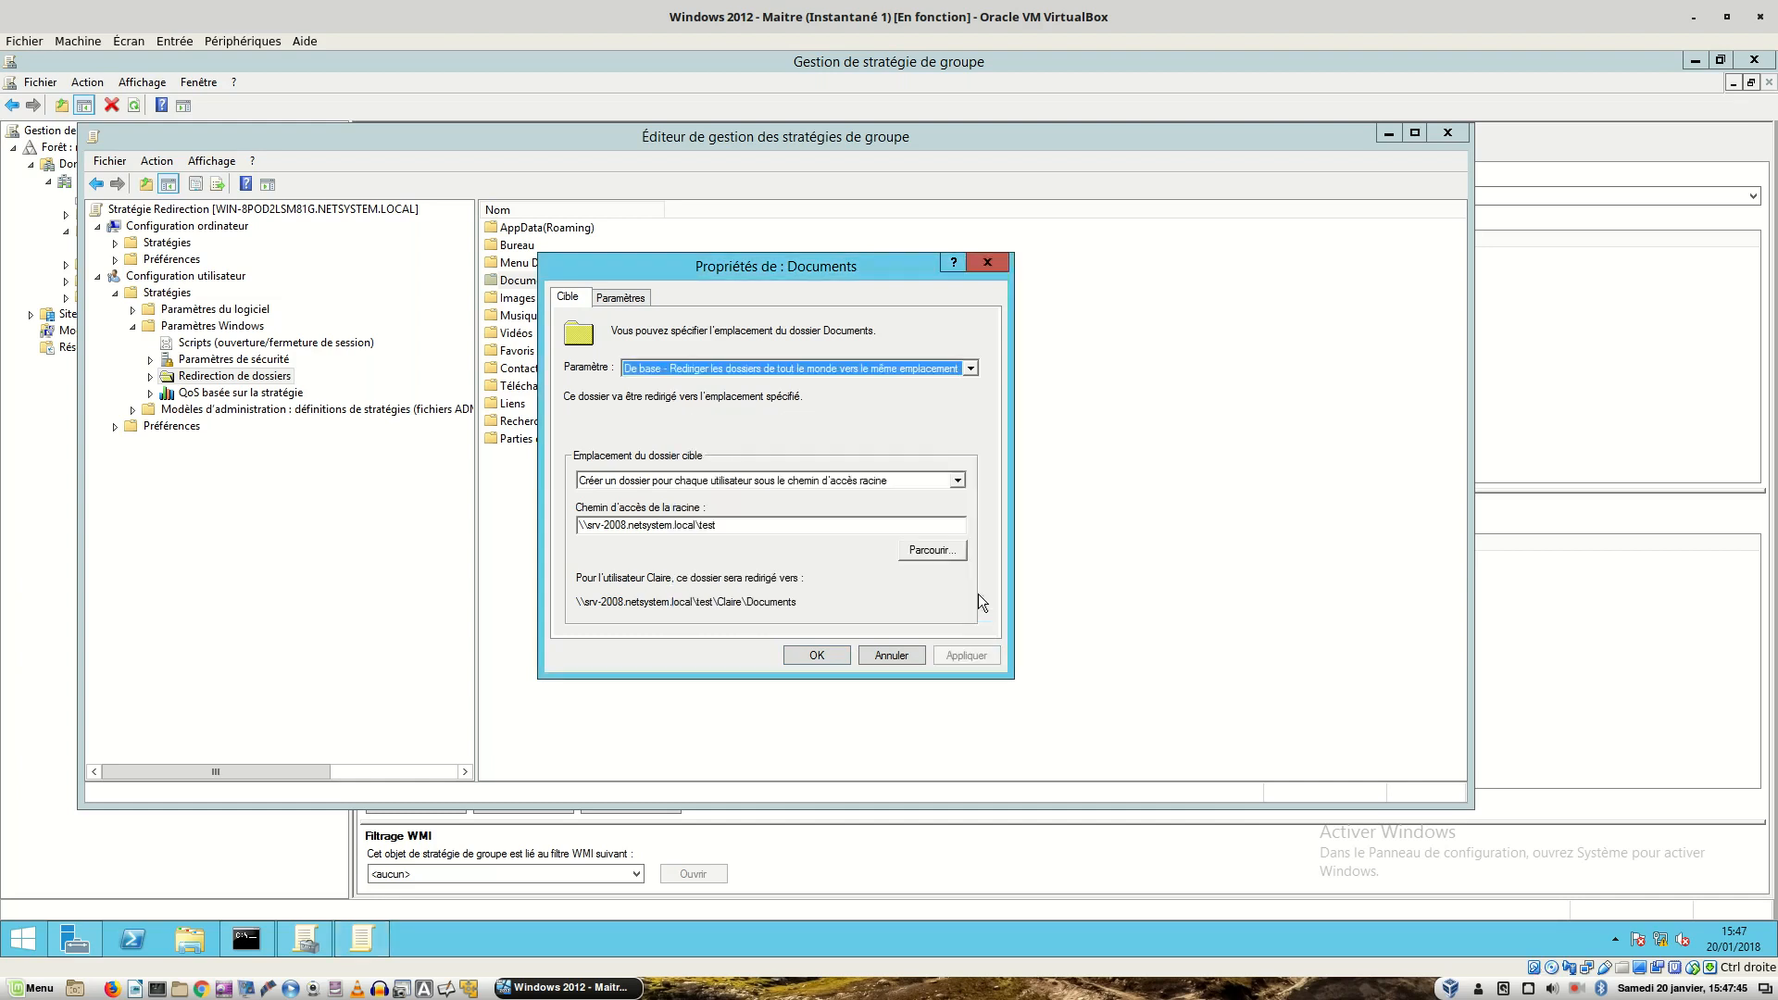
{"action": "left_click", "coordinate": [817, 655]}
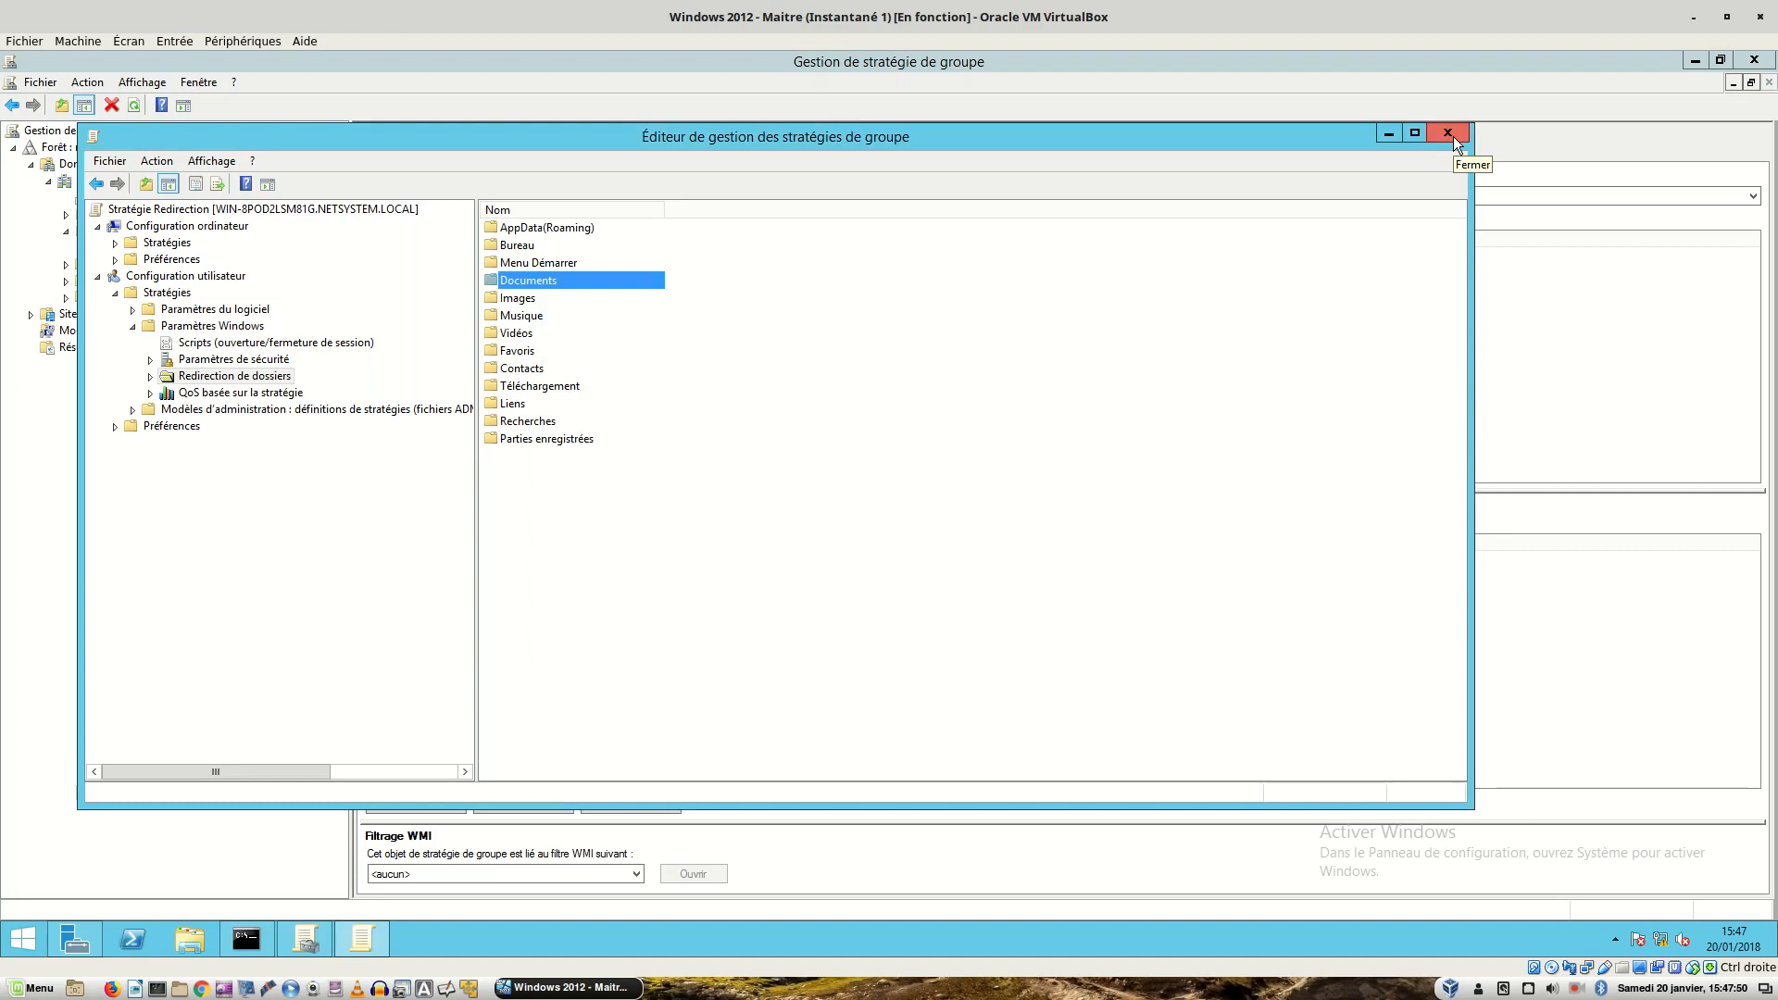
- Close the Group Policy consoles and run gpupdate from a Command Prompt, then go to Windows 7
{"action": "left_click", "coordinate": [1451, 135]}
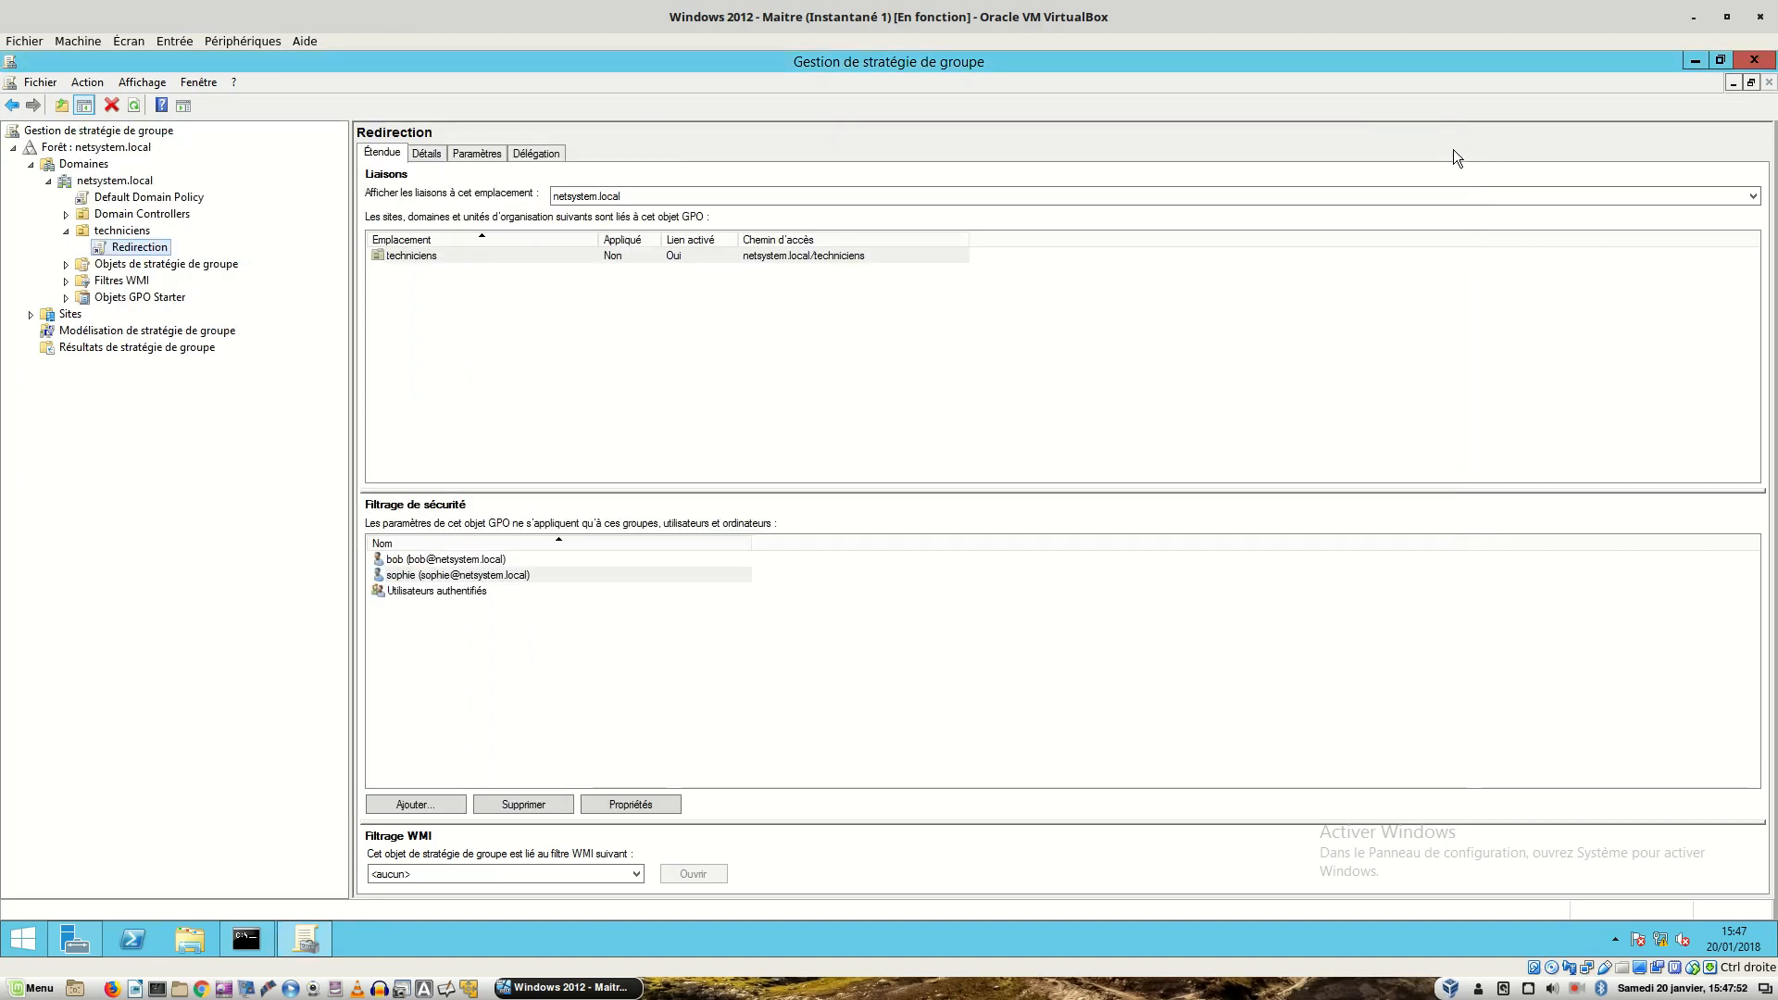
{"action": "left_click", "coordinate": [1755, 61]}
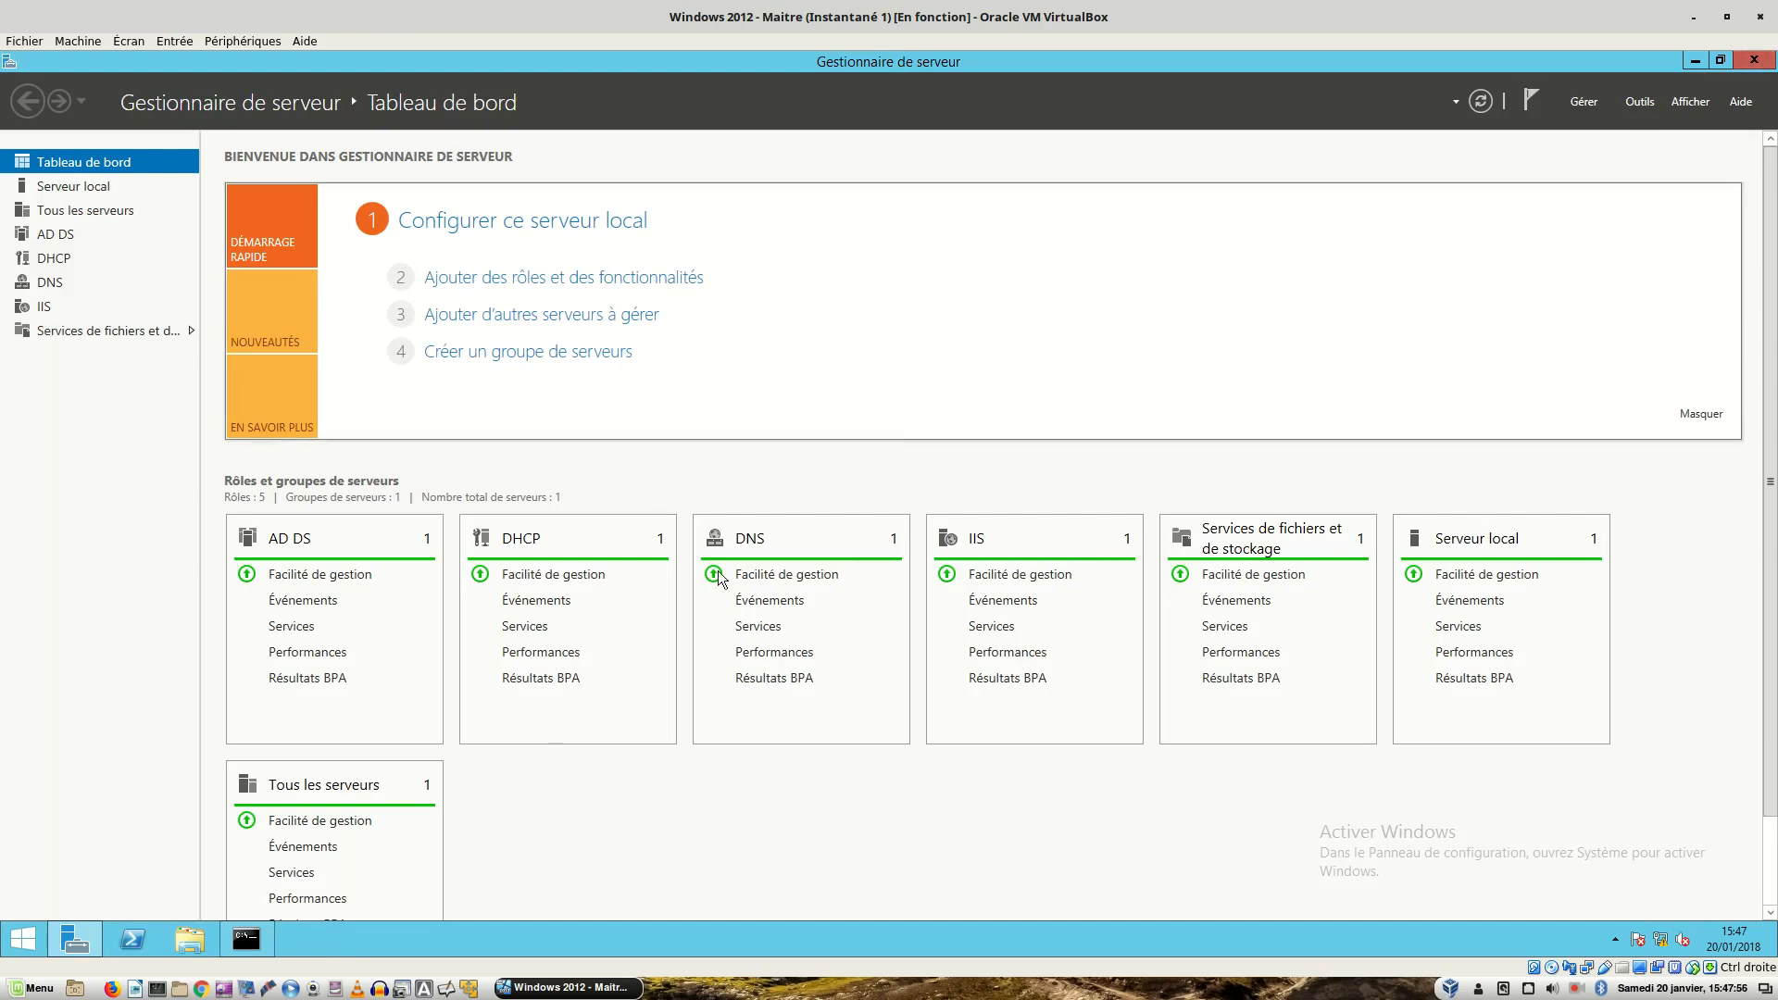
{"action": "left_click", "coordinate": [246, 941]}
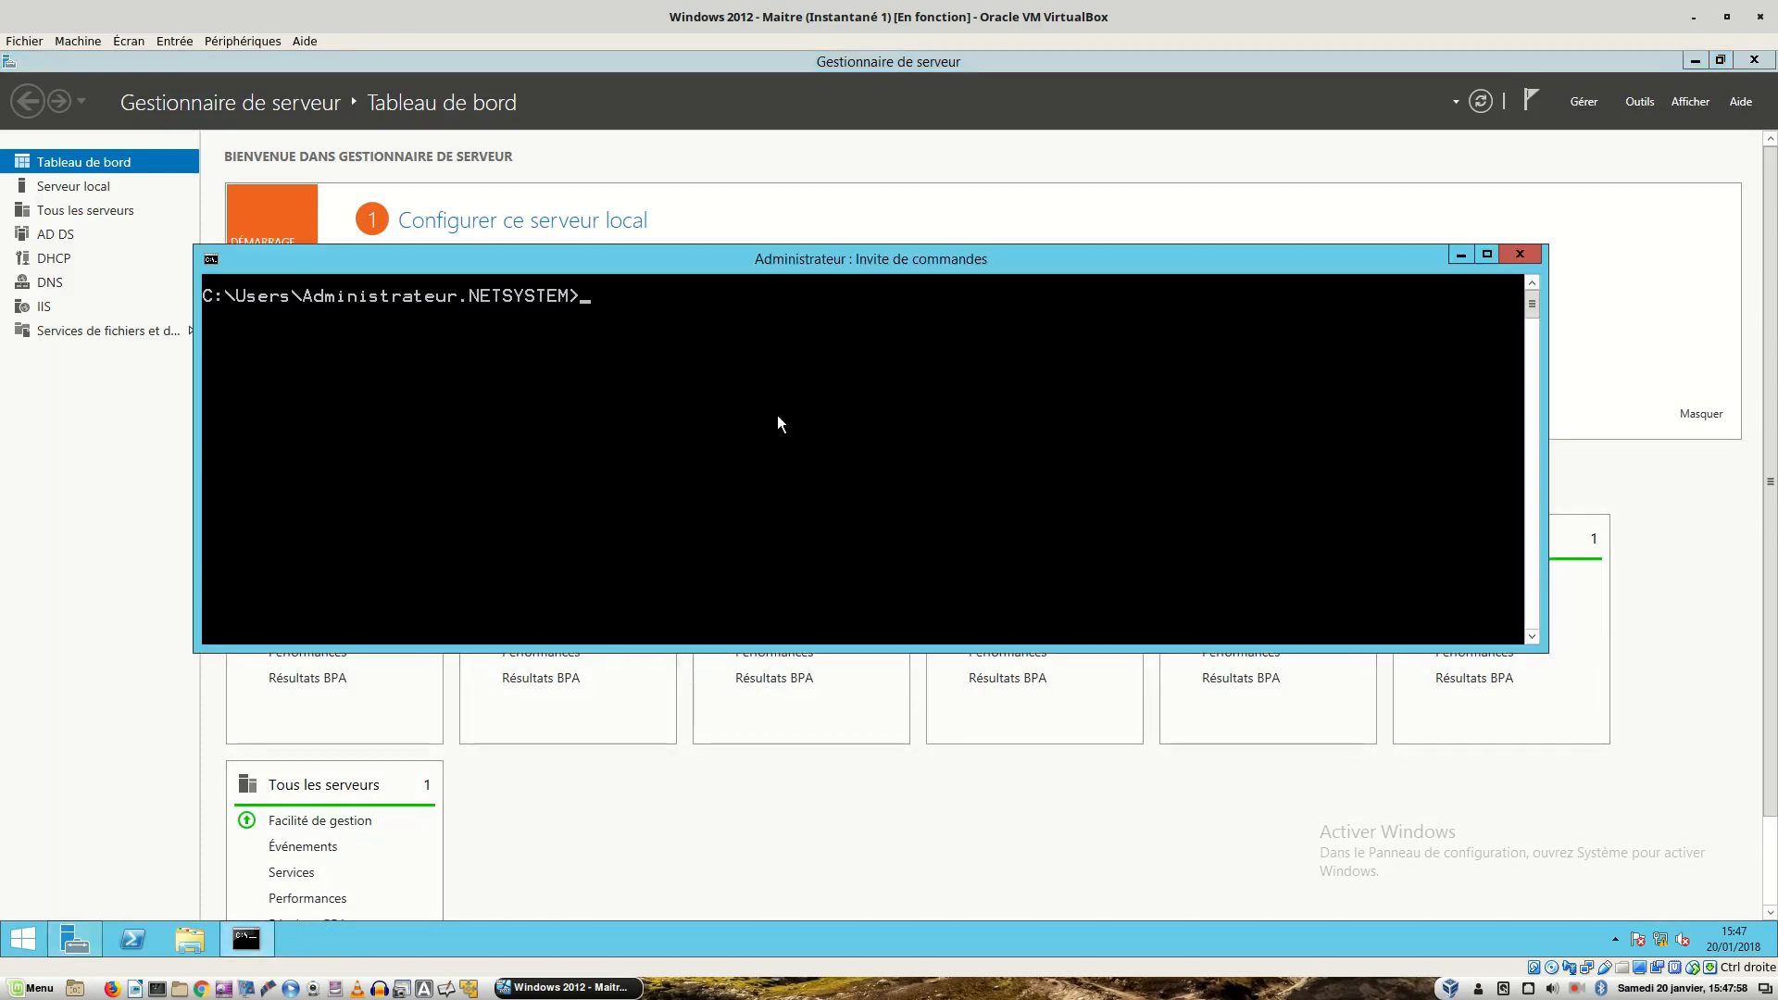
{"action": "type", "text": "gpupdate"}
{"action": "key", "text": "Return"}
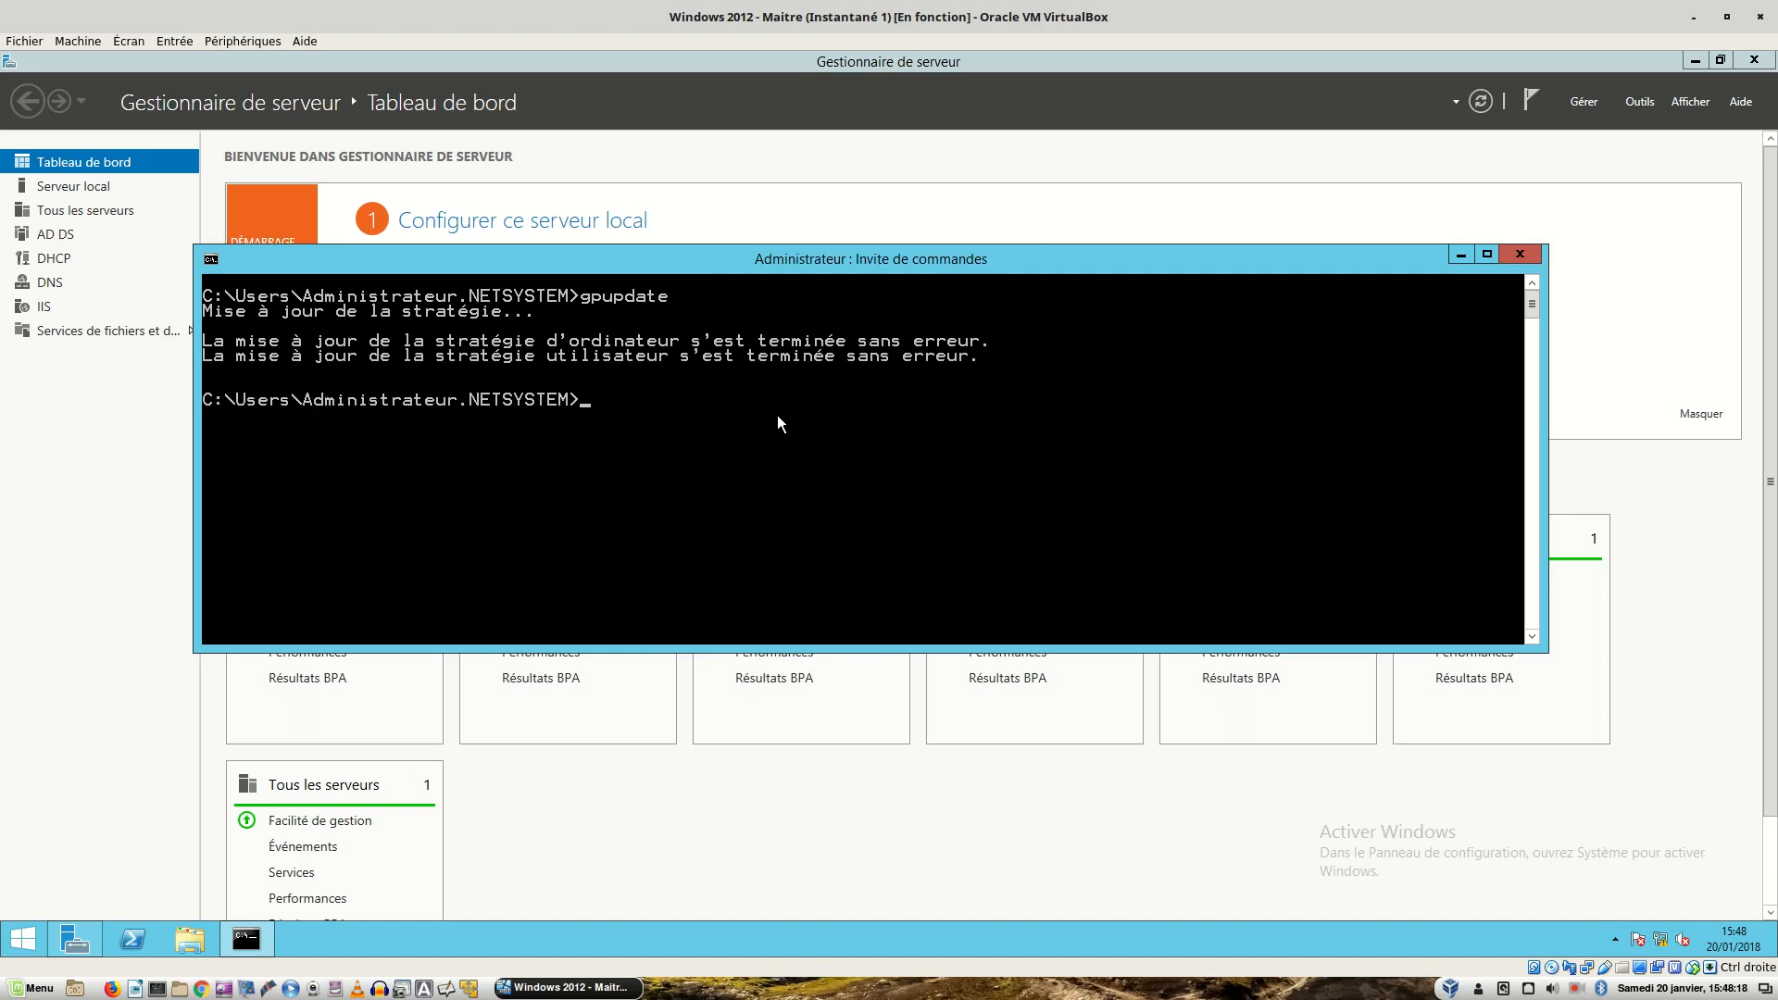
{"action": "key", "text": "ctrl+alt+Right"}
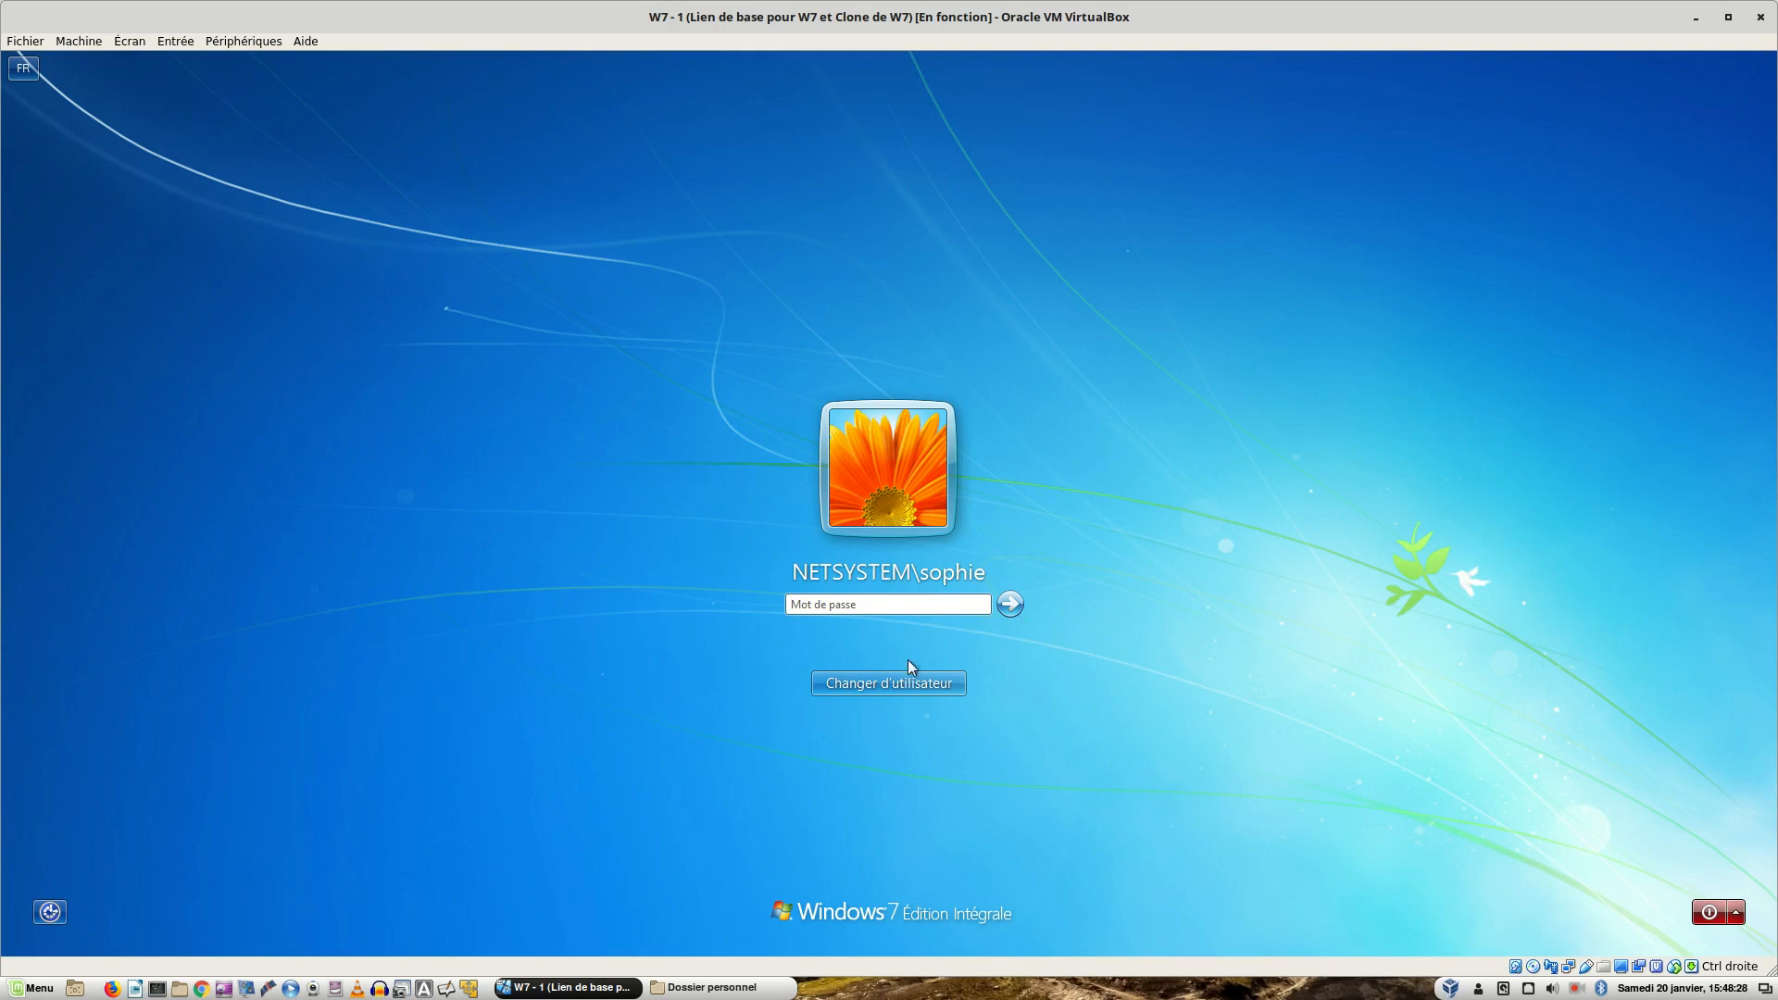
- Sign in to the Windows 7 client, then confirm C:\test on the 2008 R2 server is still empty
{"action": "type", "text": "•••••••••"}
{"action": "key", "text": "Return"}
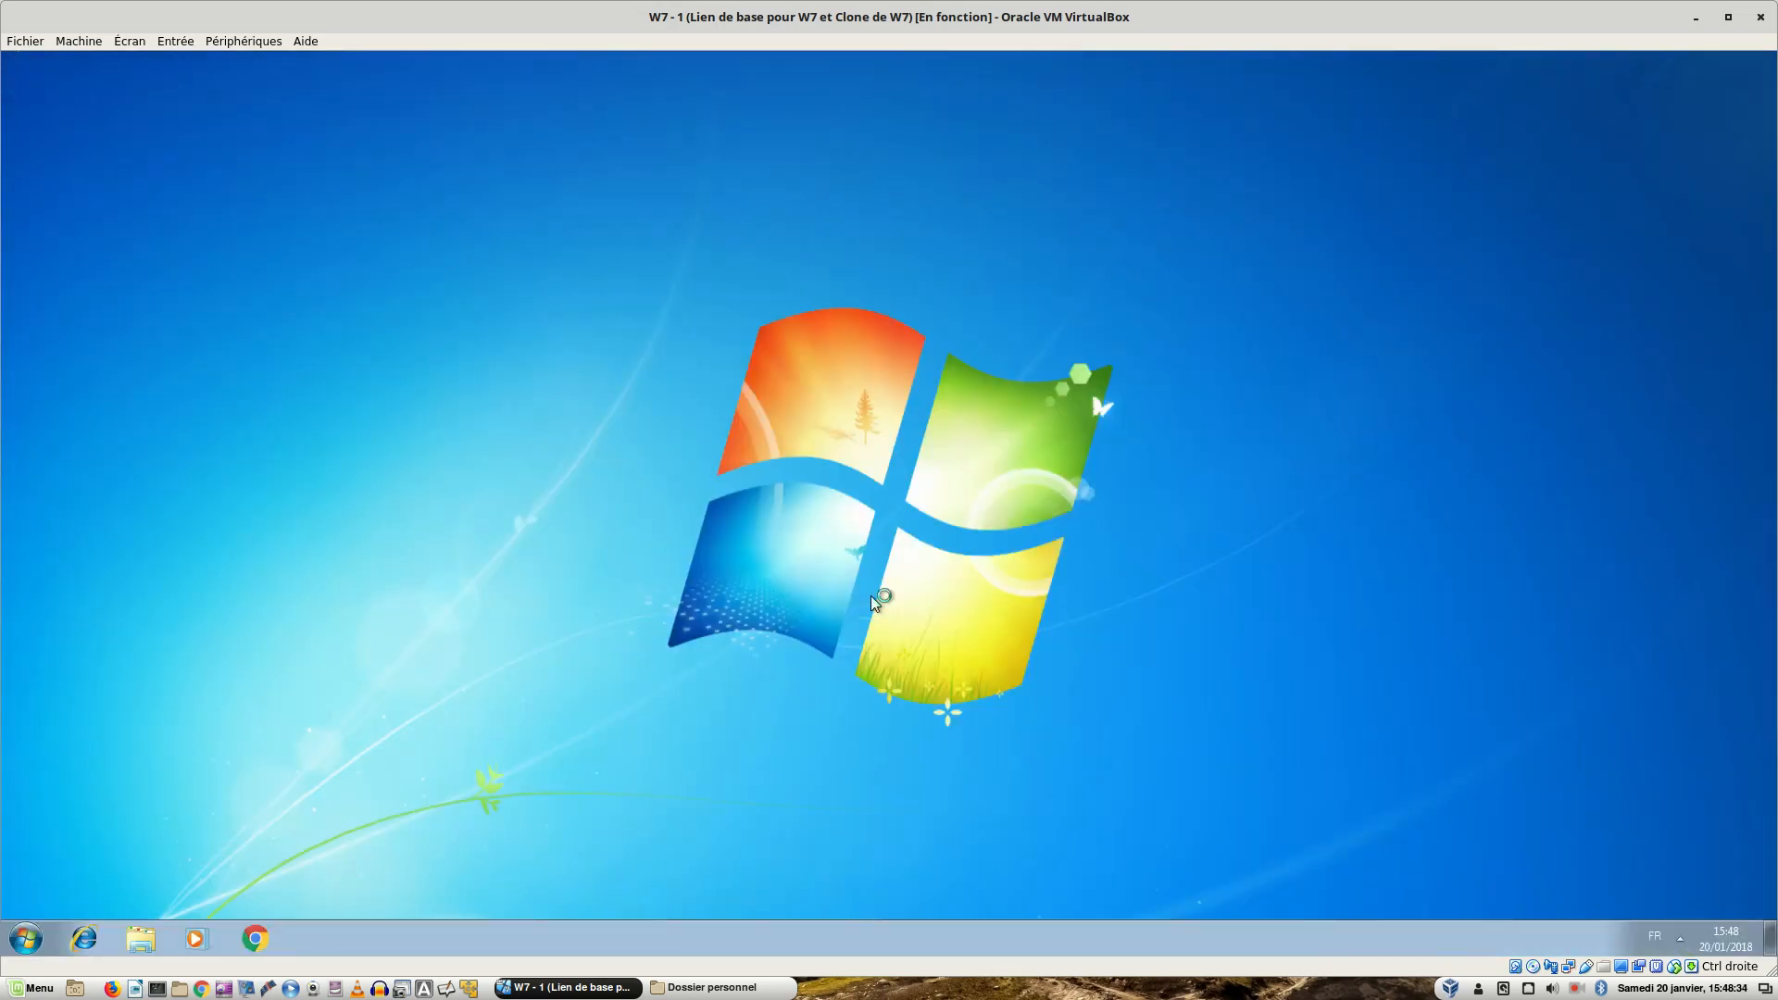
{"action": "key", "text": "ctrl+alt+Left"}
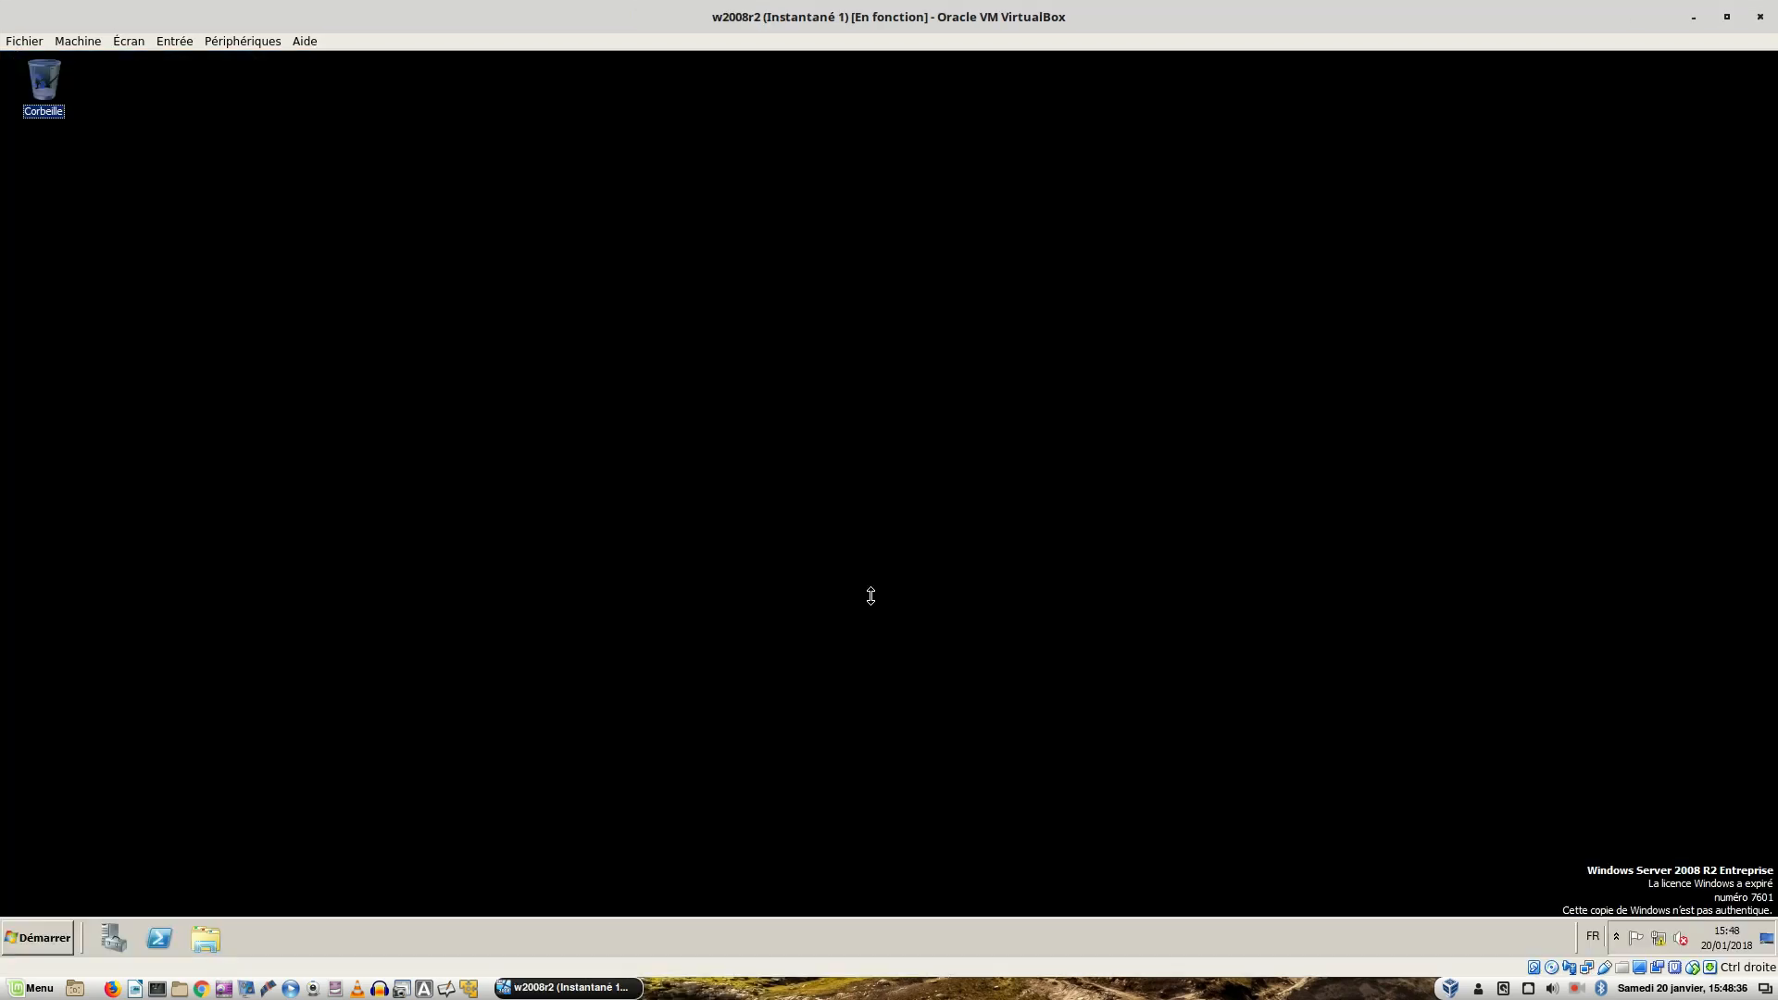
{"action": "left_click", "coordinate": [813, 631]}
{"action": "left_click", "coordinate": [207, 937]}
{"action": "left_click", "coordinate": [48, 341]}
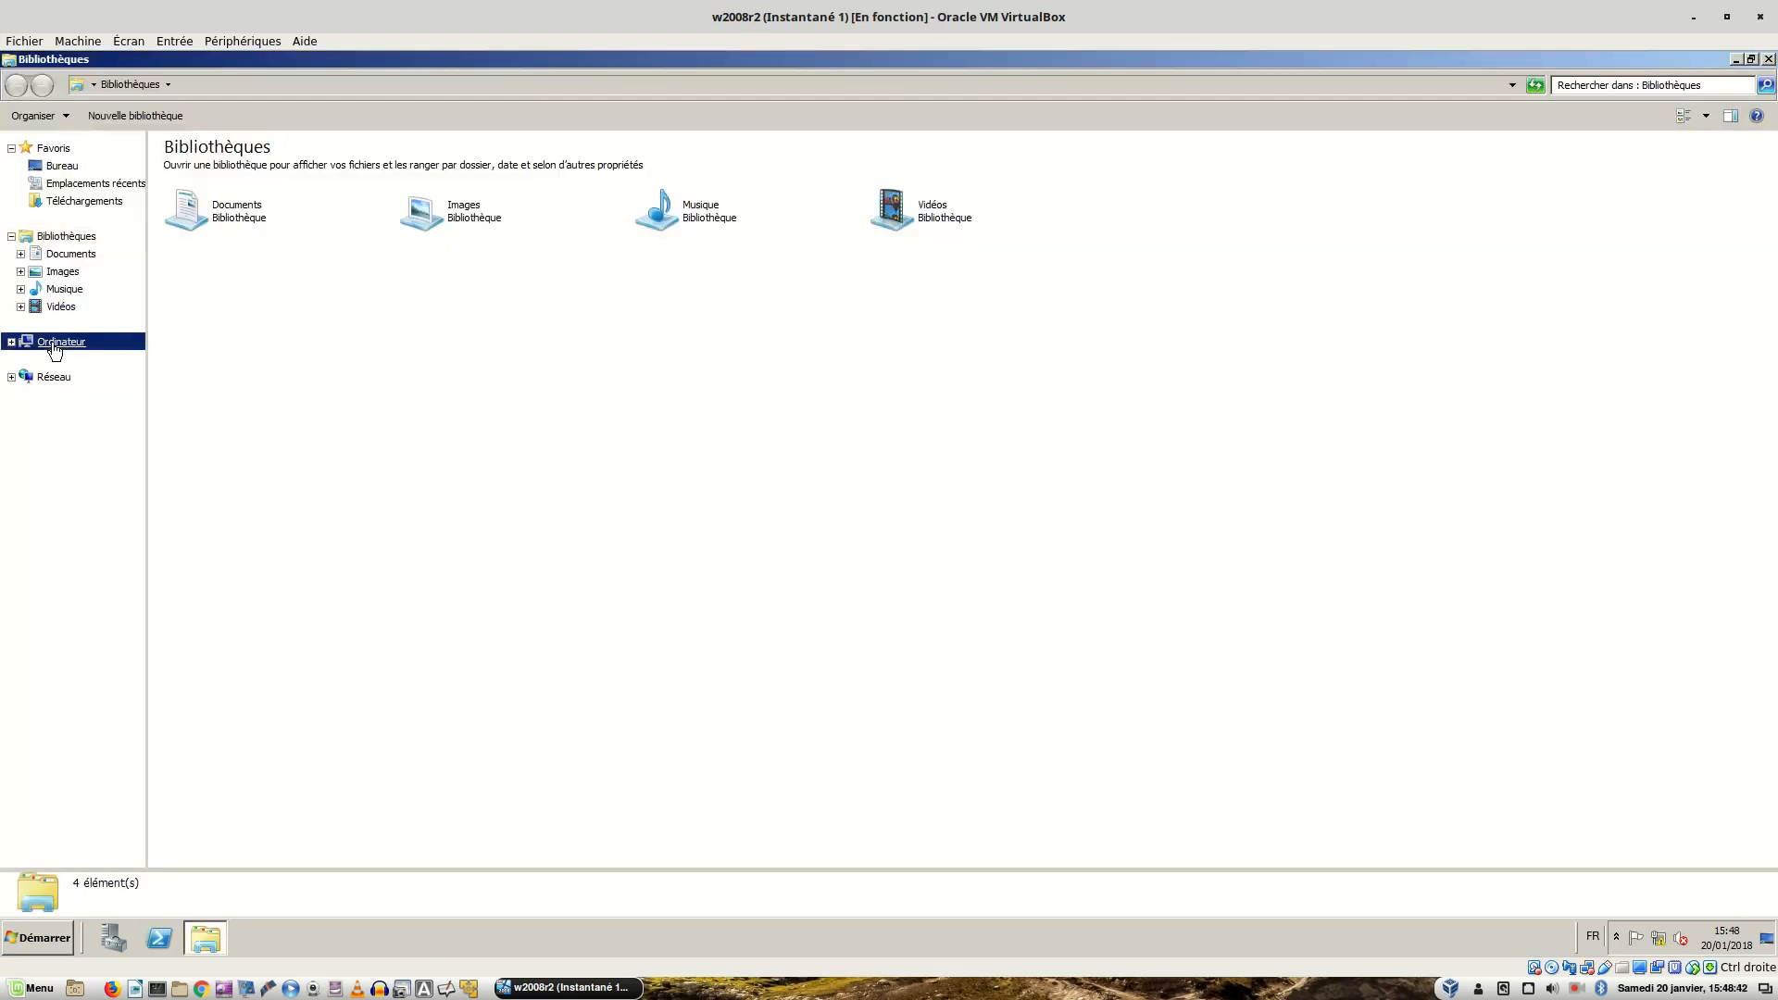
{"action": "double_click", "coordinate": [274, 197]}
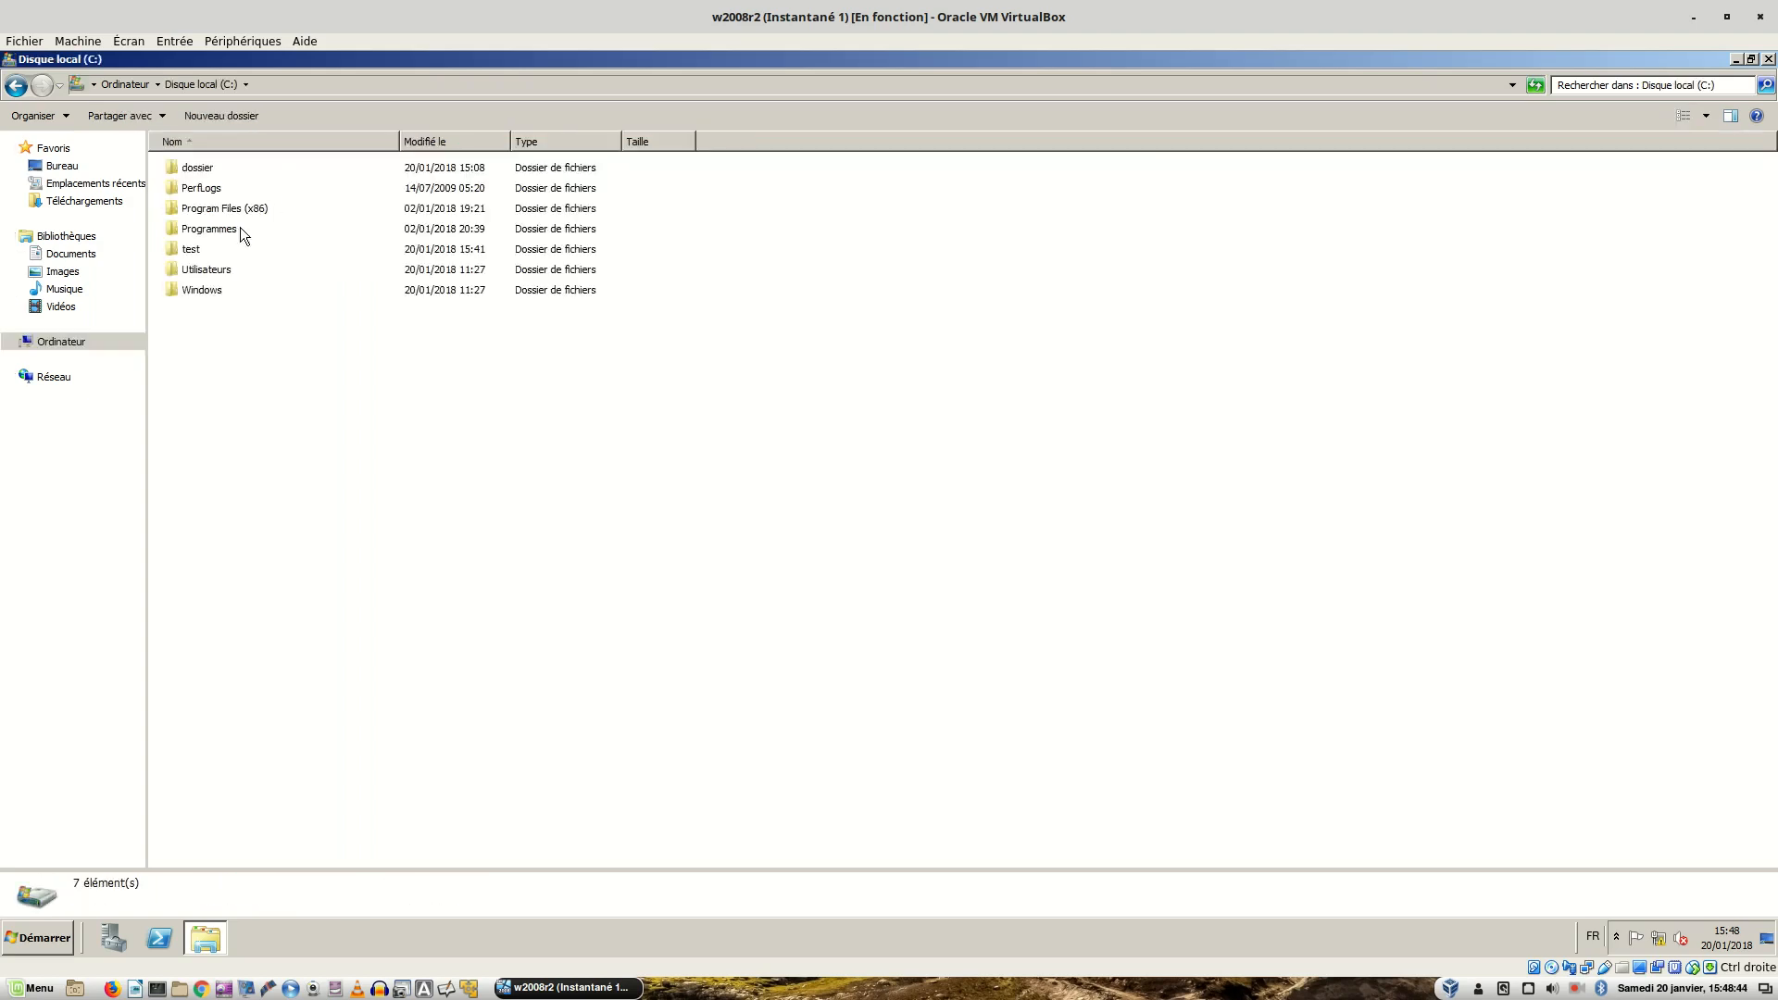
{"action": "left_click", "coordinate": [197, 250]}
{"action": "double_click", "coordinate": [196, 251]}
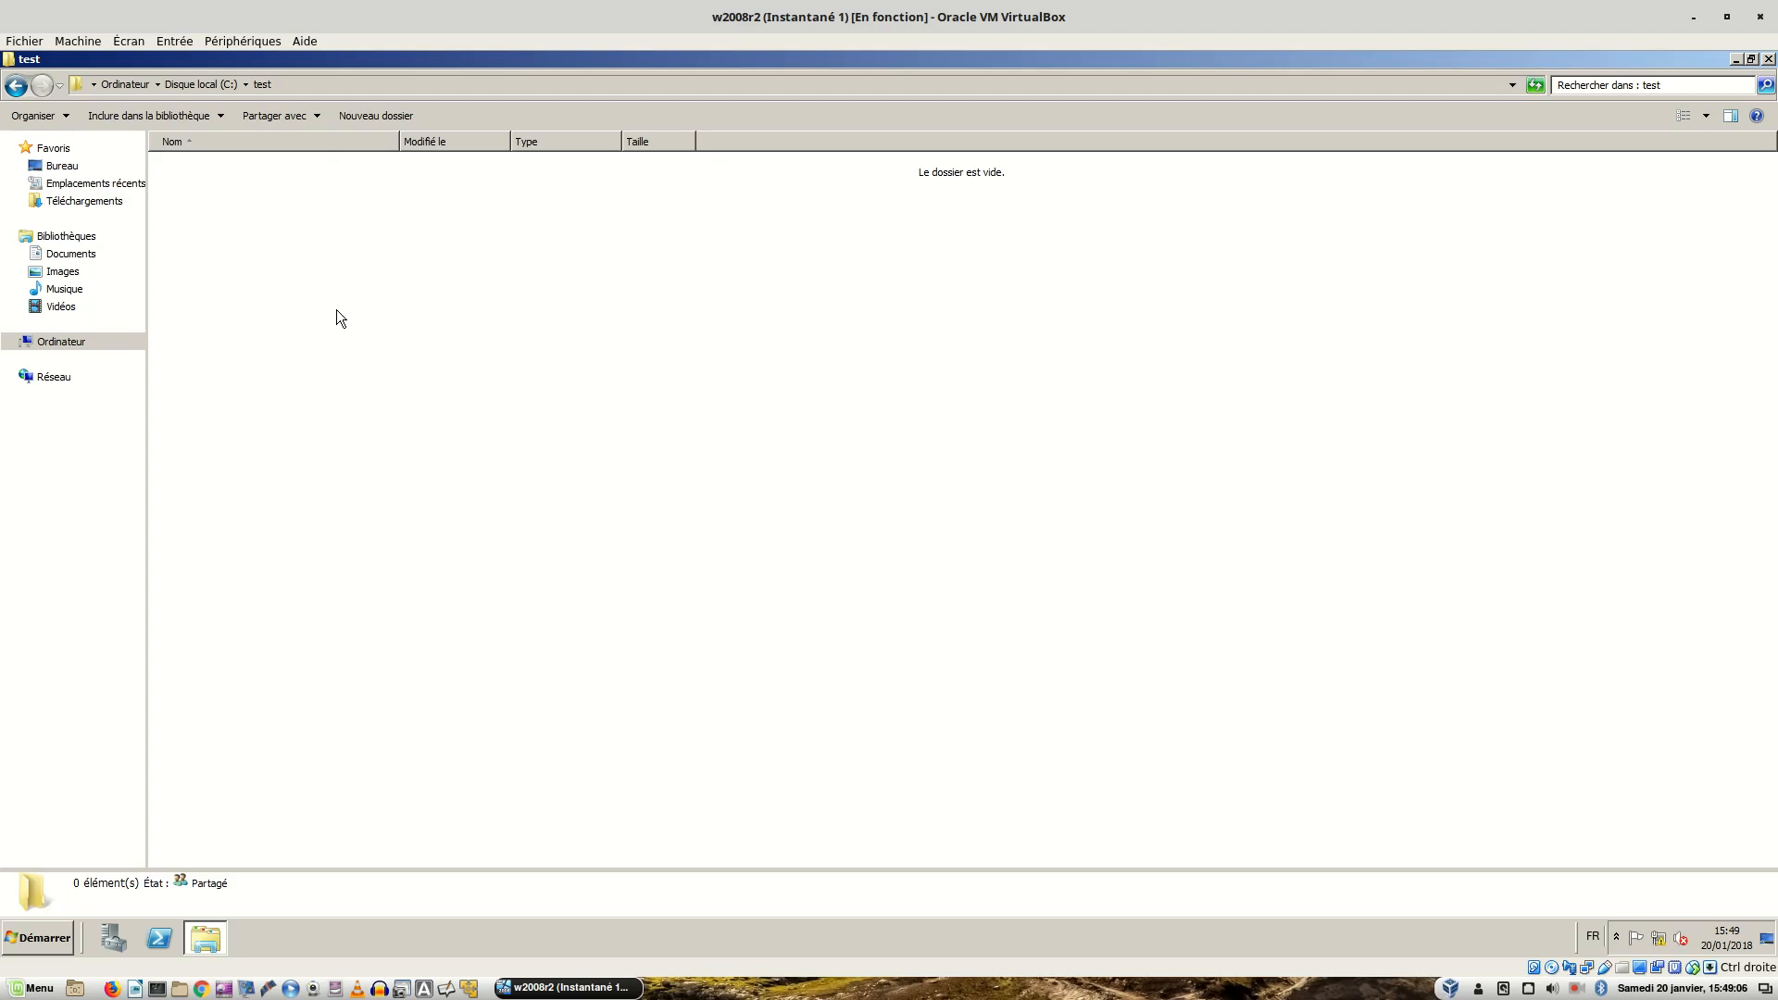
{"action": "key", "text": "Control_R"}
{"action": "key", "text": "ctrl+alt+Right"}
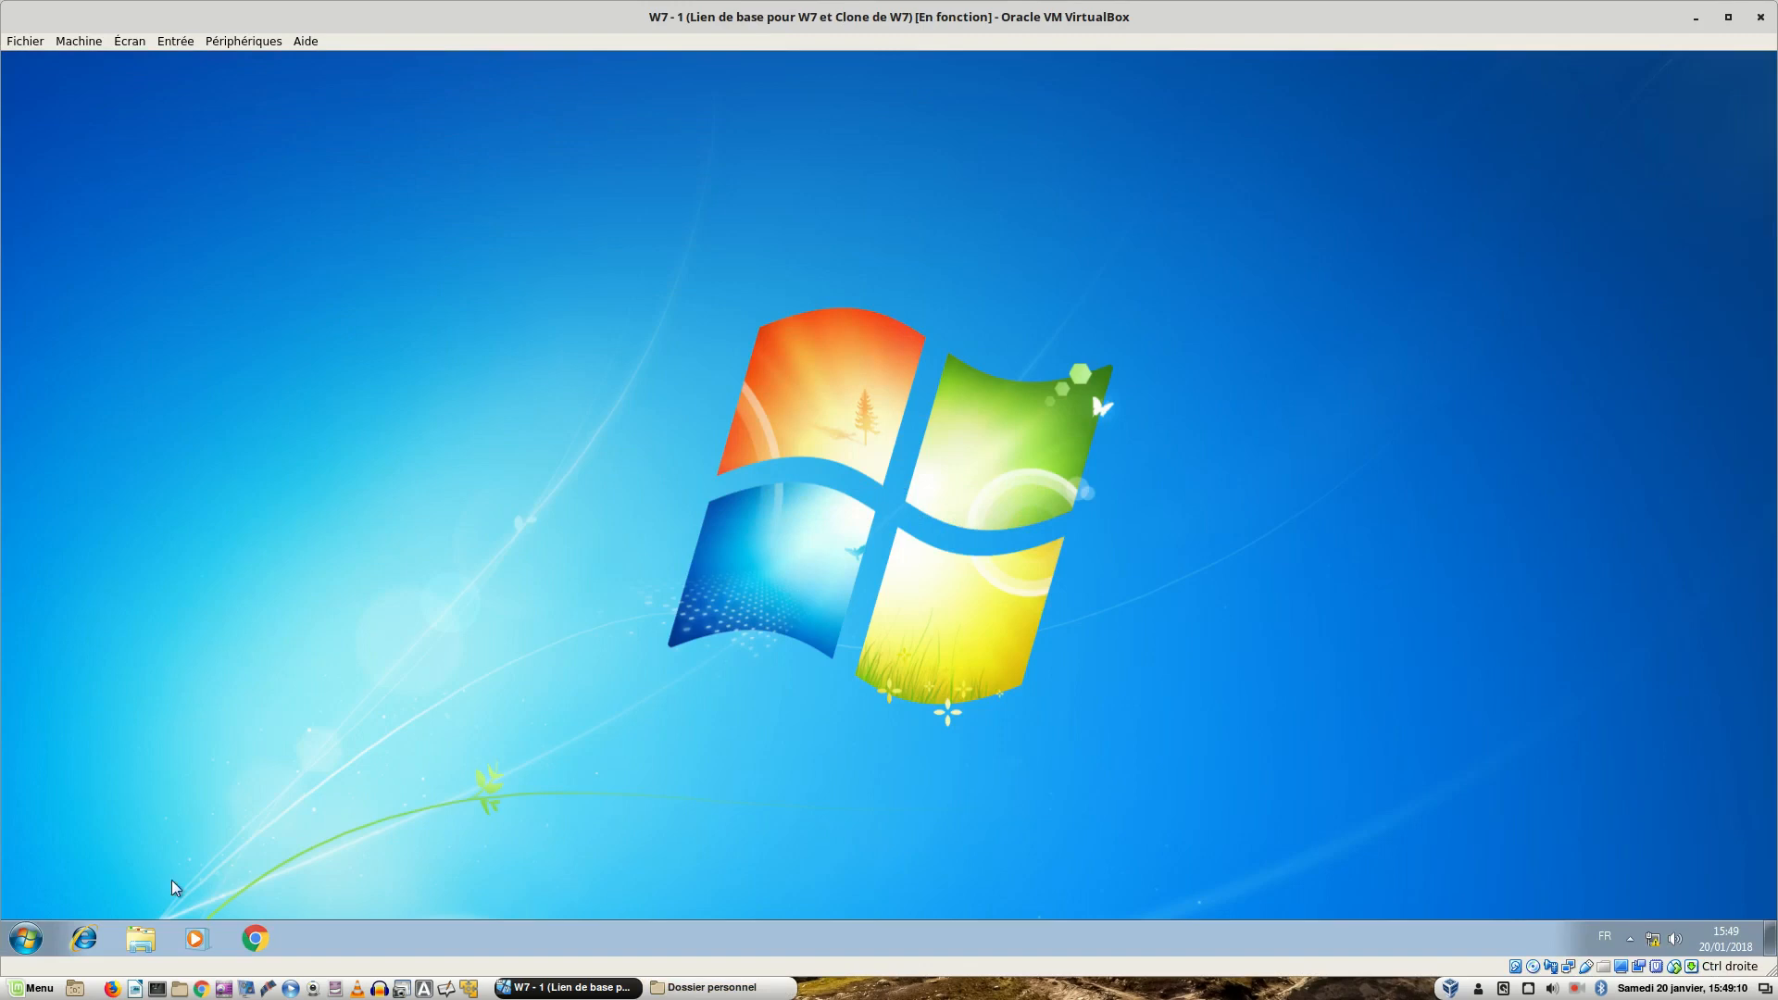
- Log the user off the Windows 7 client and shut it down from the logon screen
{"action": "left_click", "coordinate": [38, 939]}
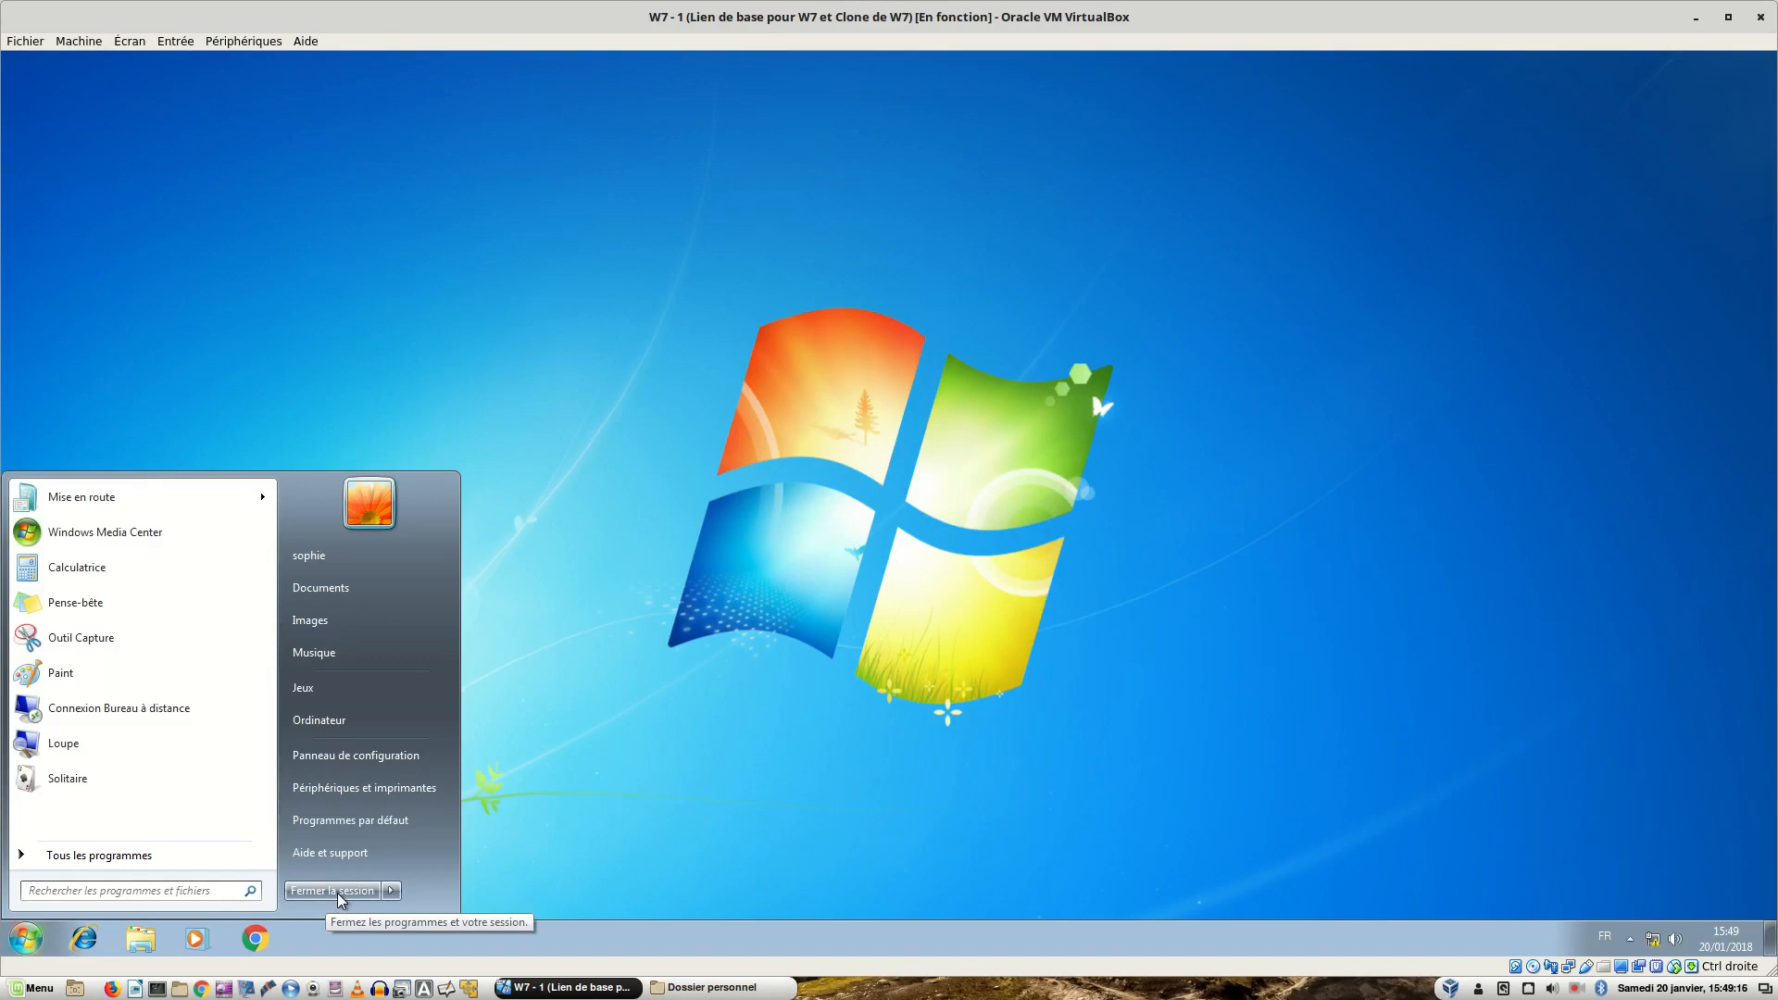
{"action": "left_click", "coordinate": [392, 891]}
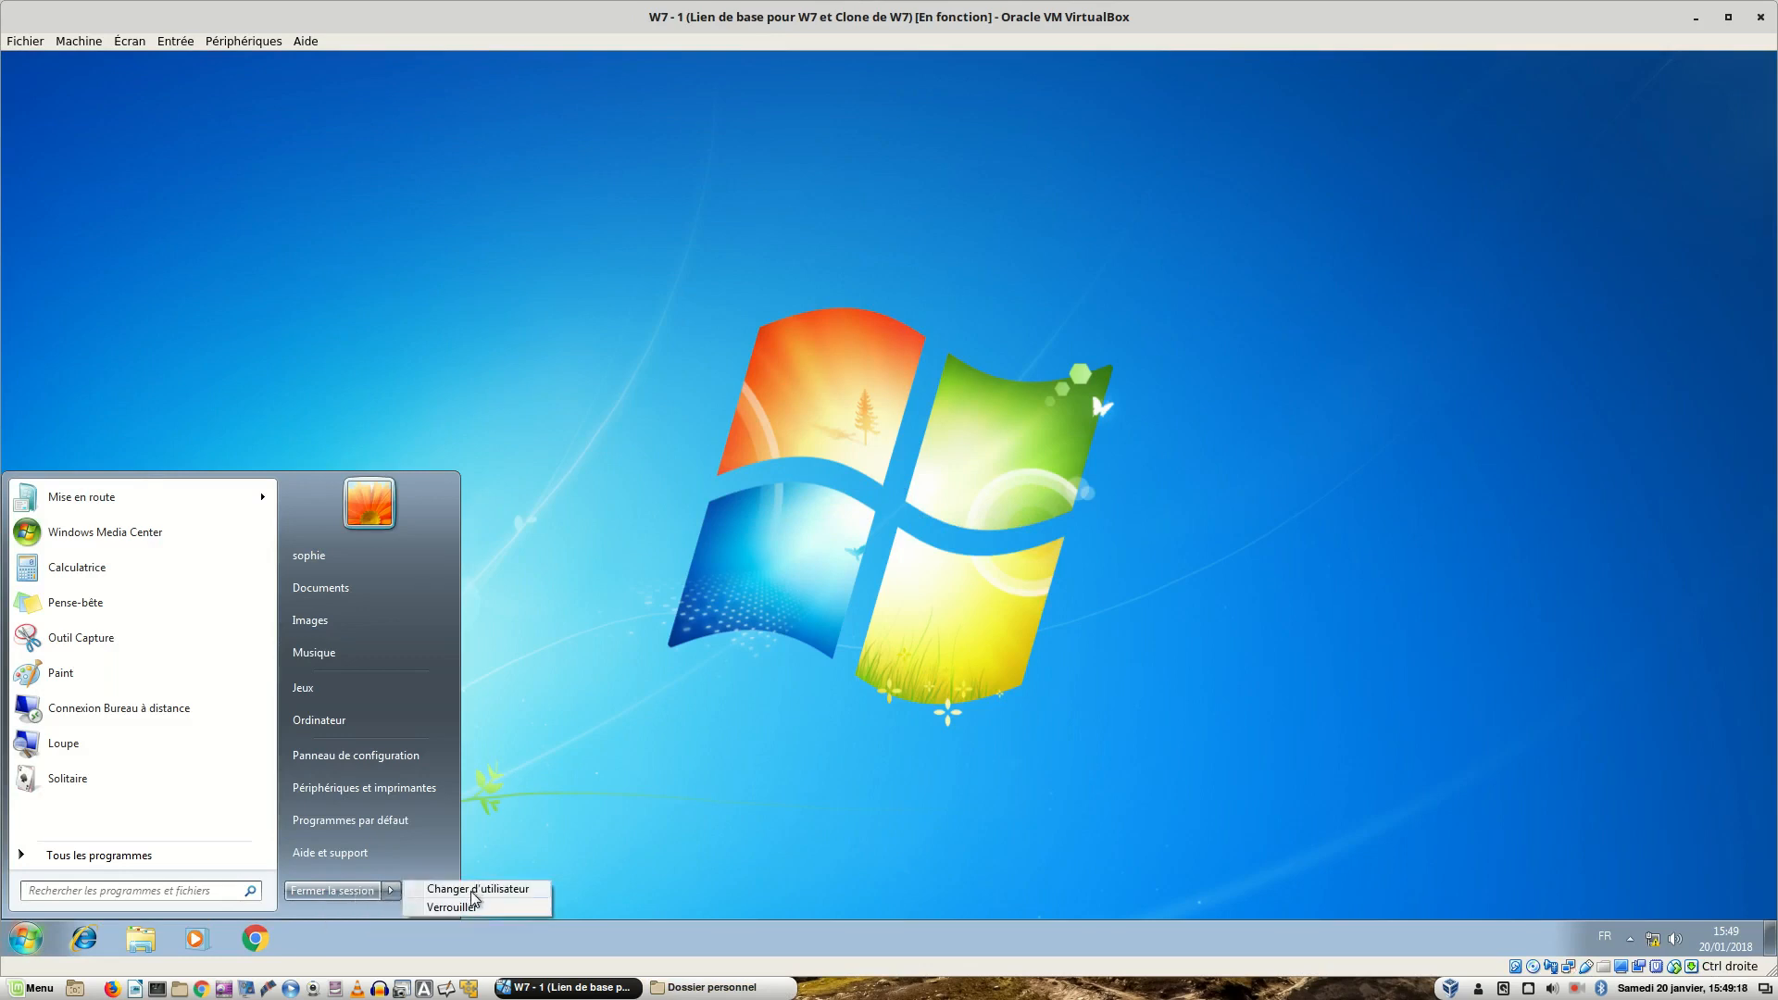
{"action": "left_click", "coordinate": [347, 895]}
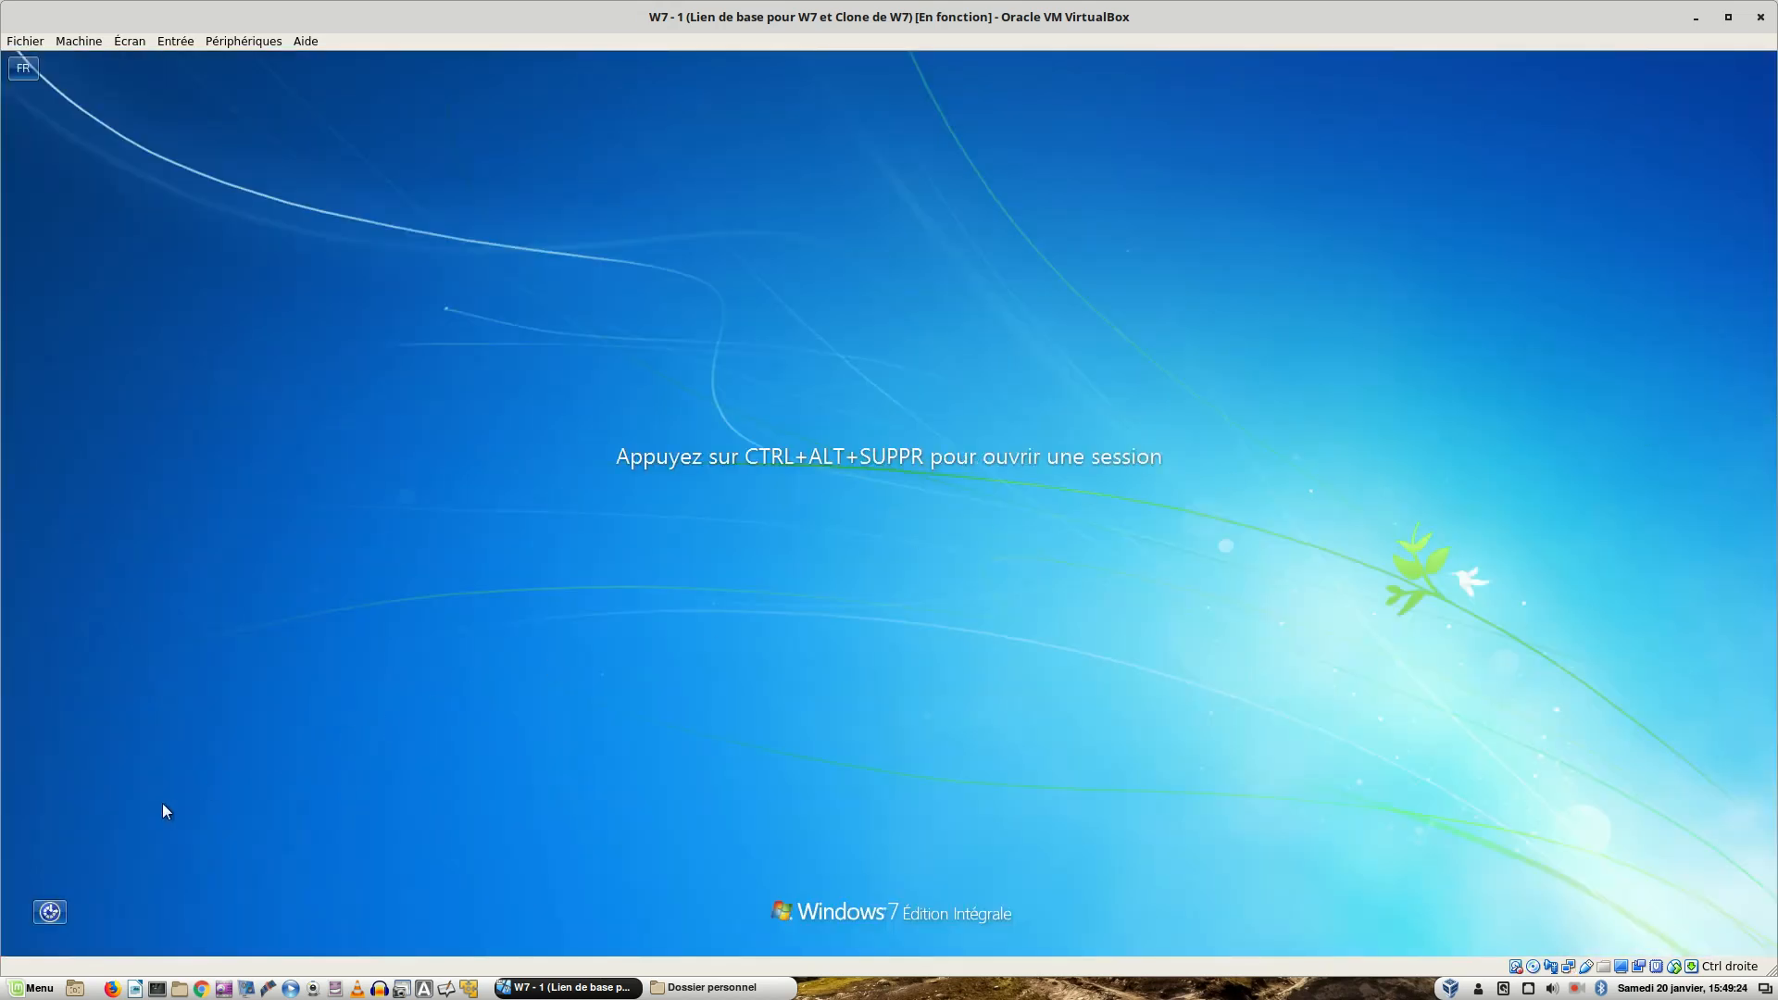
{"action": "key", "text": "ctrl+Delete"}
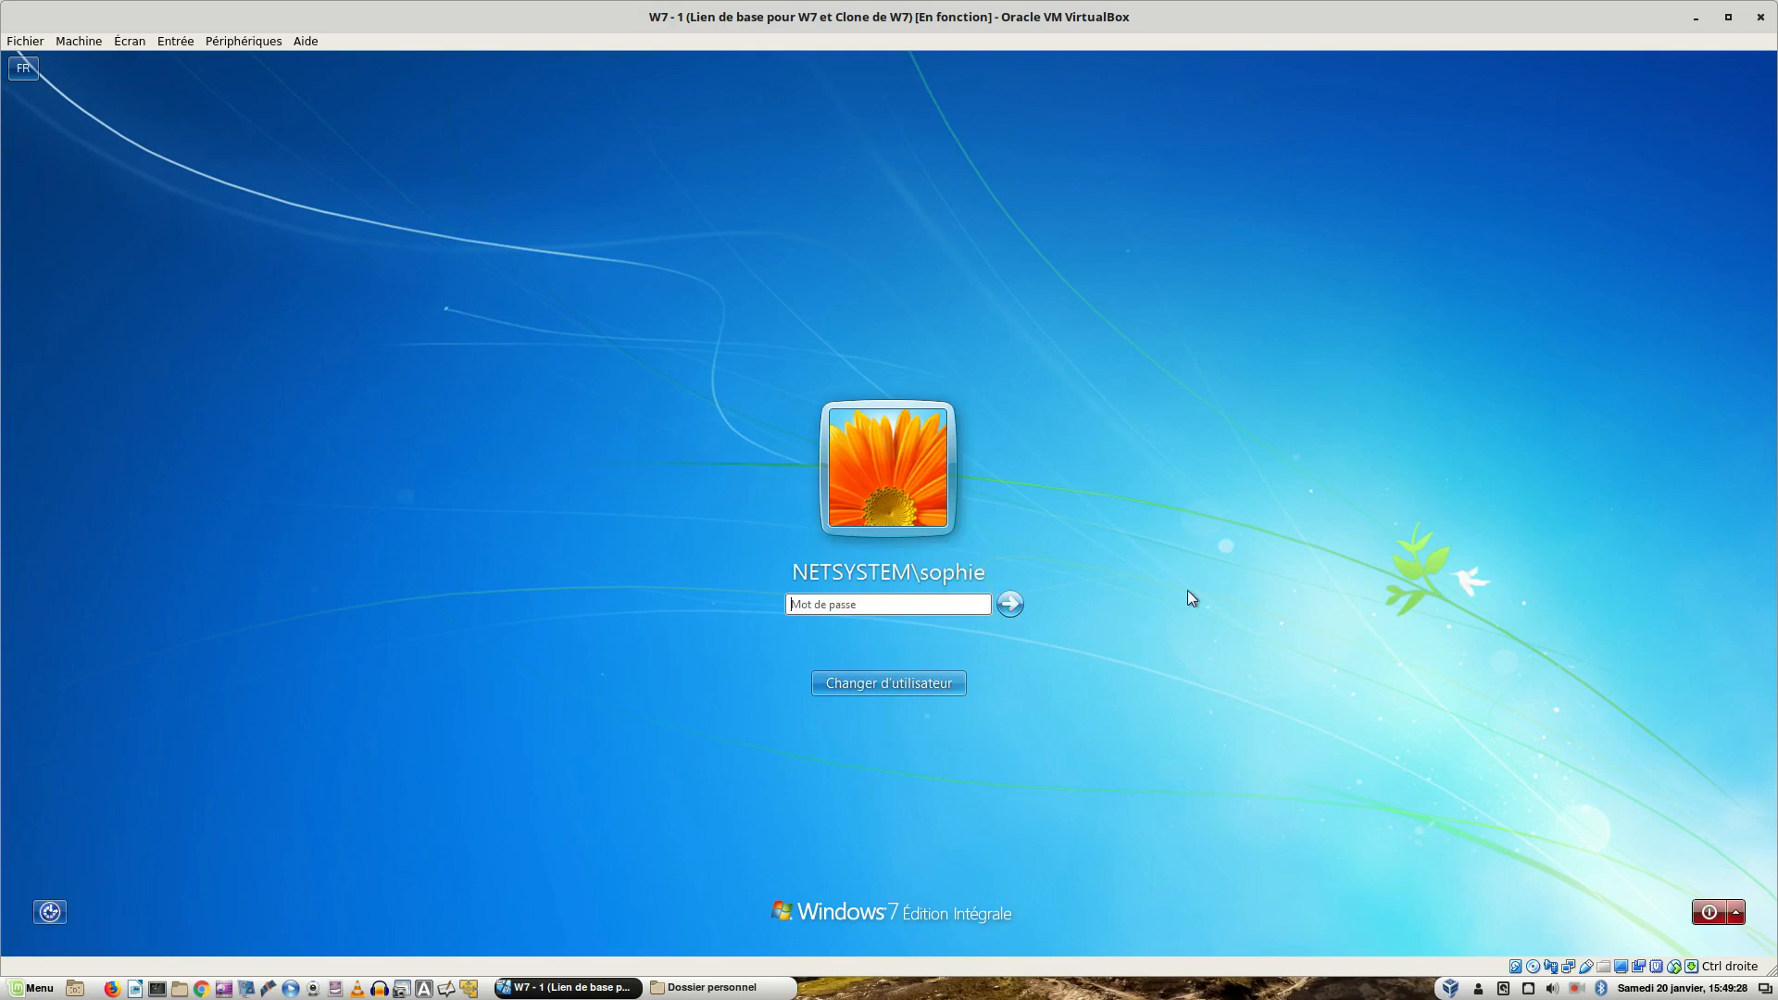
{"action": "left_click", "coordinate": [1738, 919]}
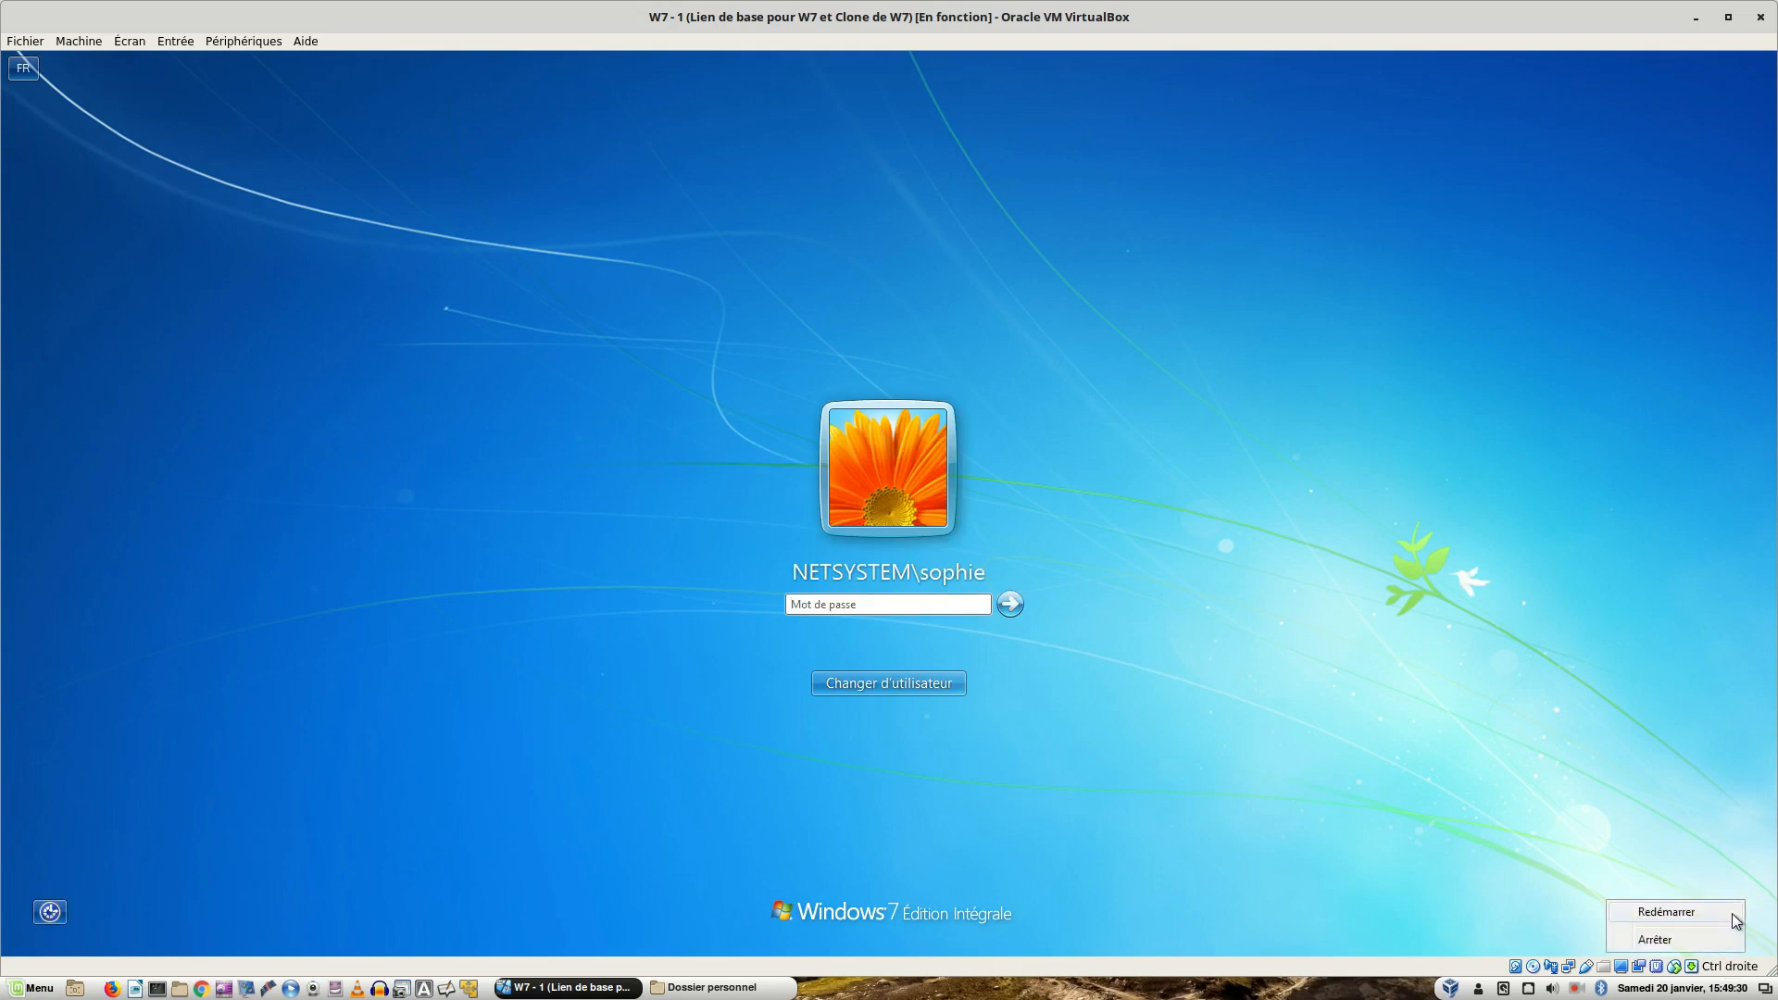
{"action": "left_click", "coordinate": [1691, 915]}
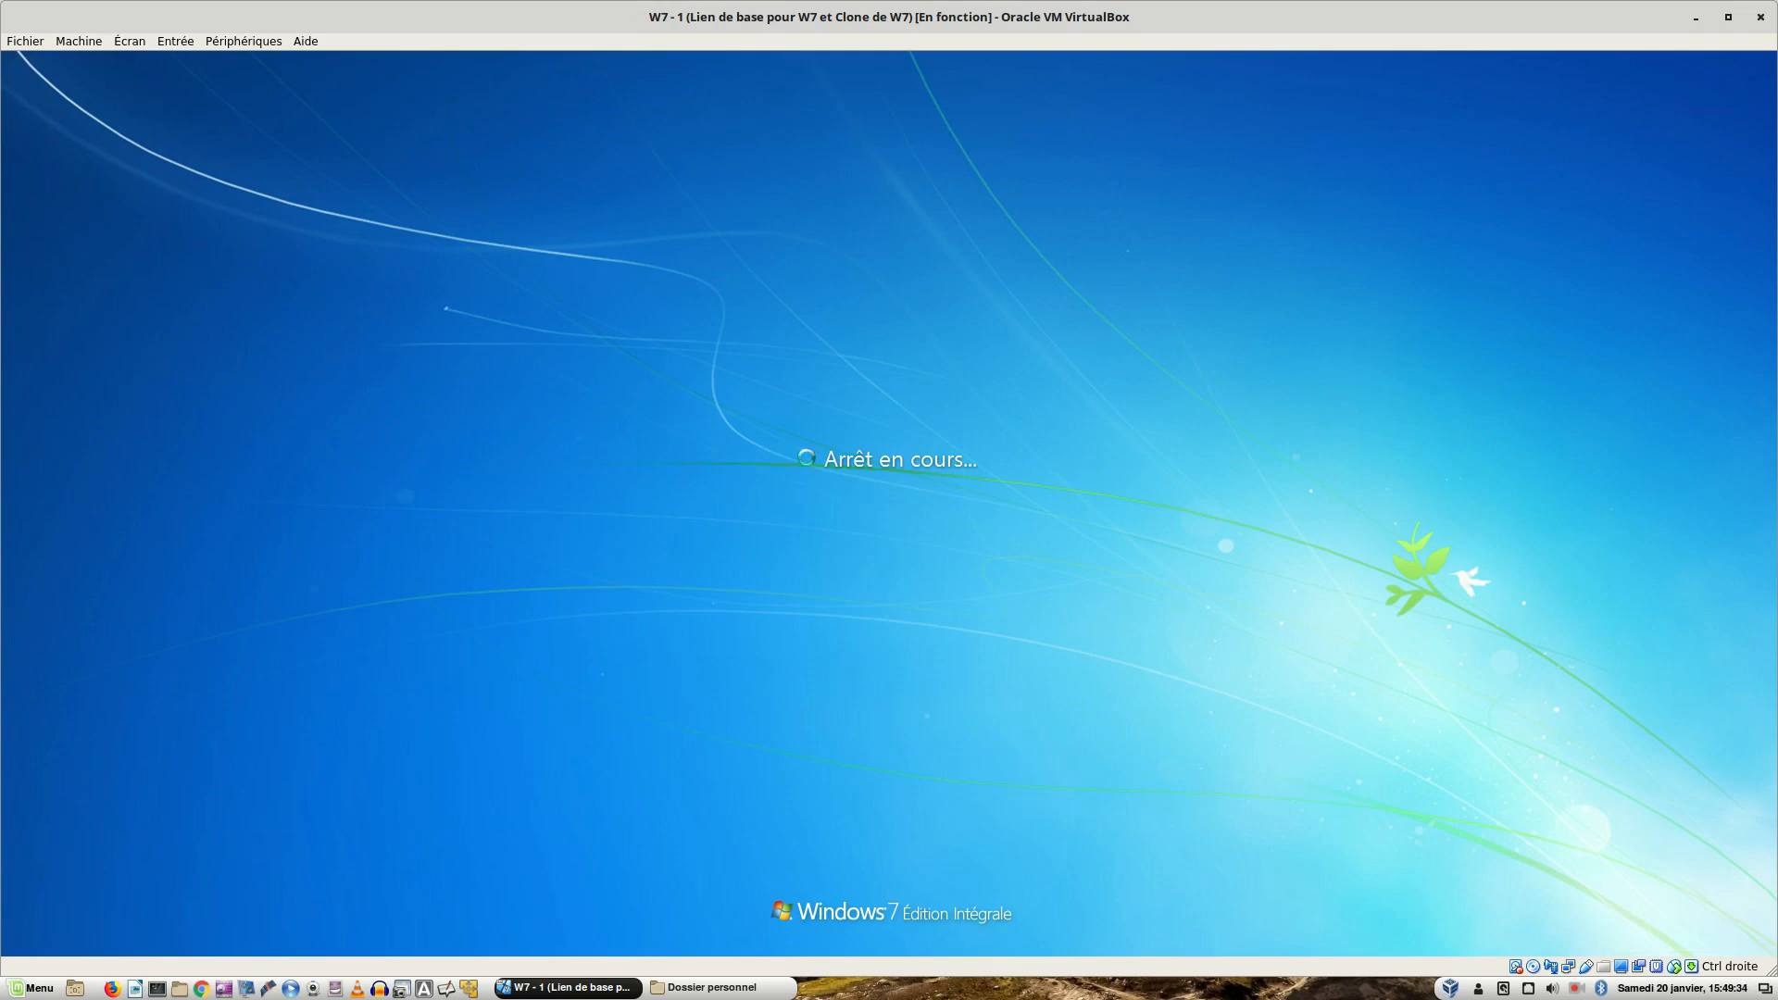
- Switch to the Windows Server 2012 VM, where the successful gpupdate output is still shown
{"action": "key", "text": "ctrl+alt+Left"}
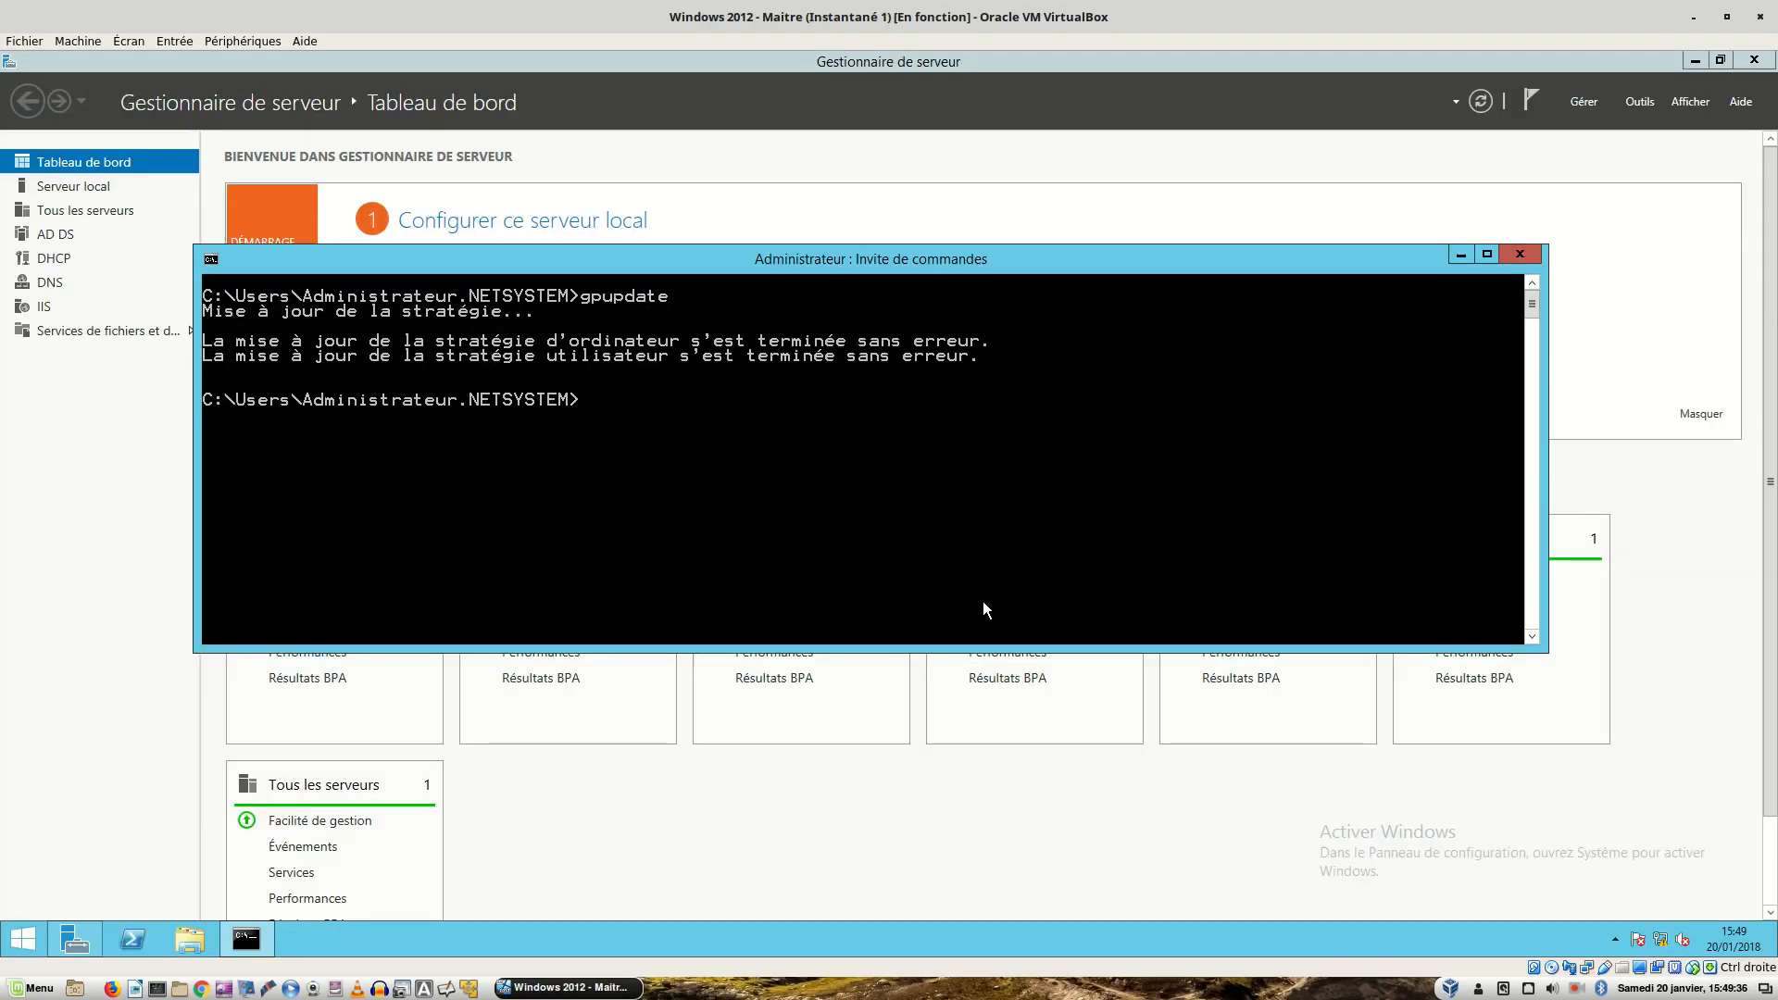
- Close the command prompt and verify in Active Directory Users and Computers that techniciens holds three users
{"action": "left_click", "coordinate": [1520, 253]}
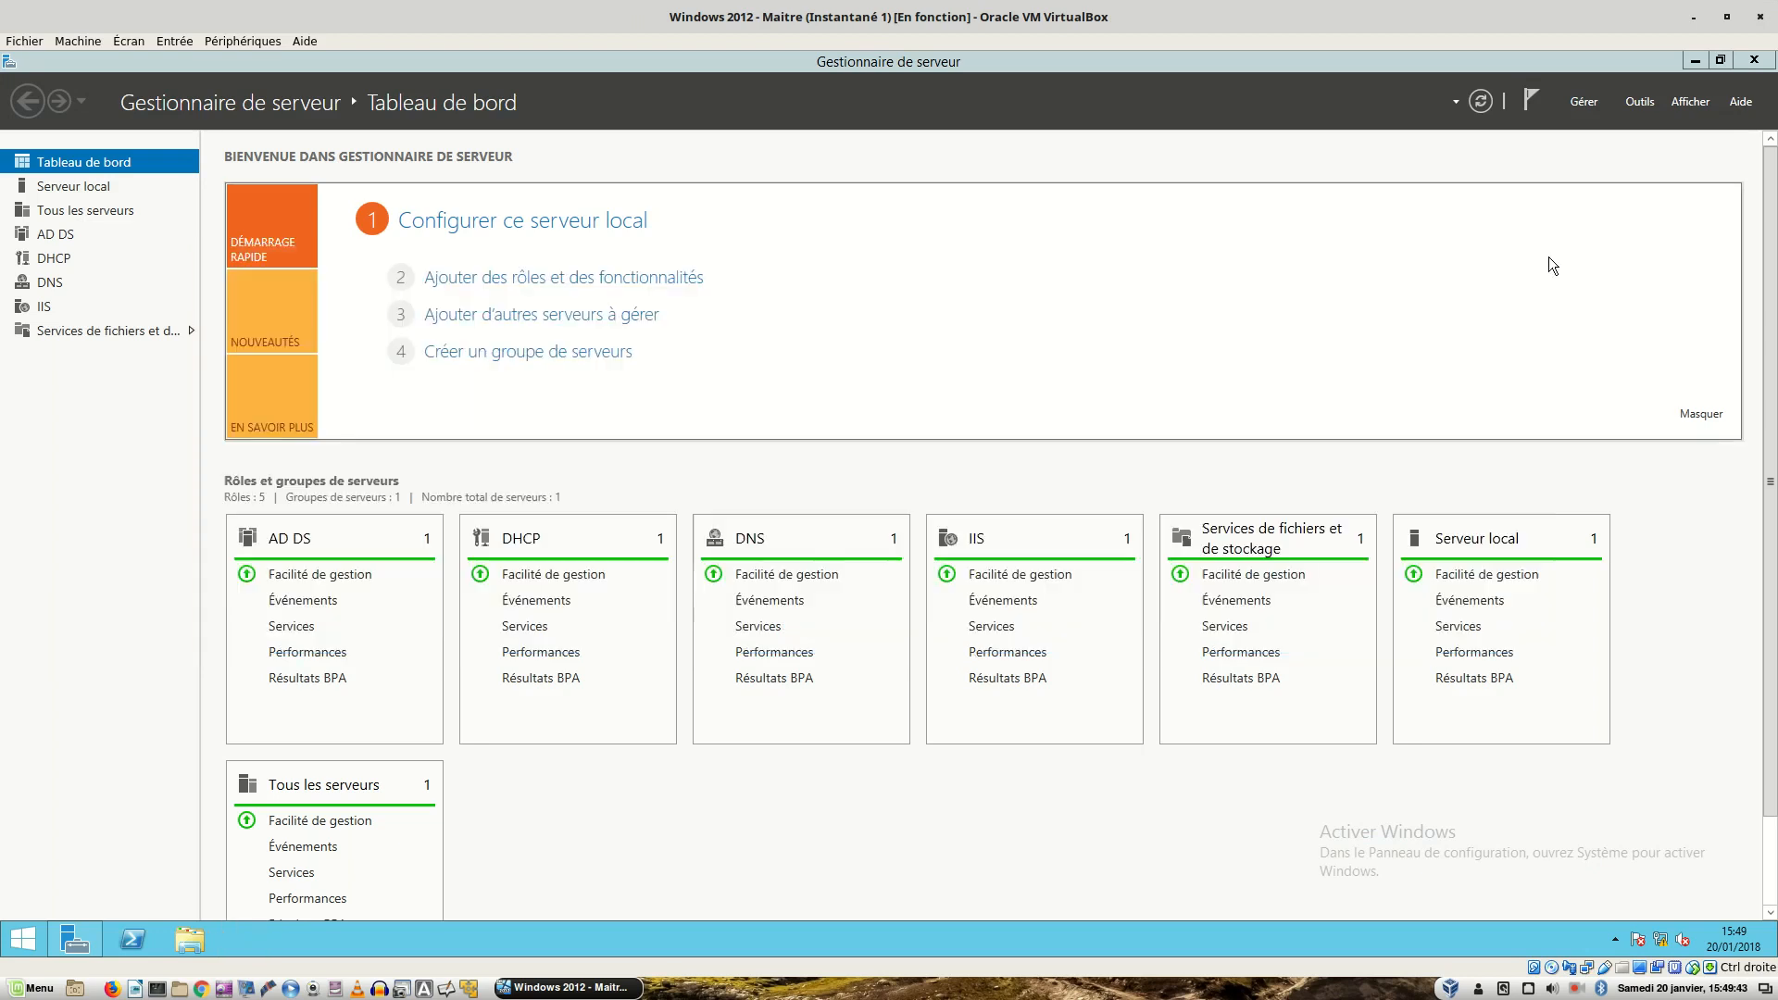
{"action": "left_click", "coordinate": [1638, 104]}
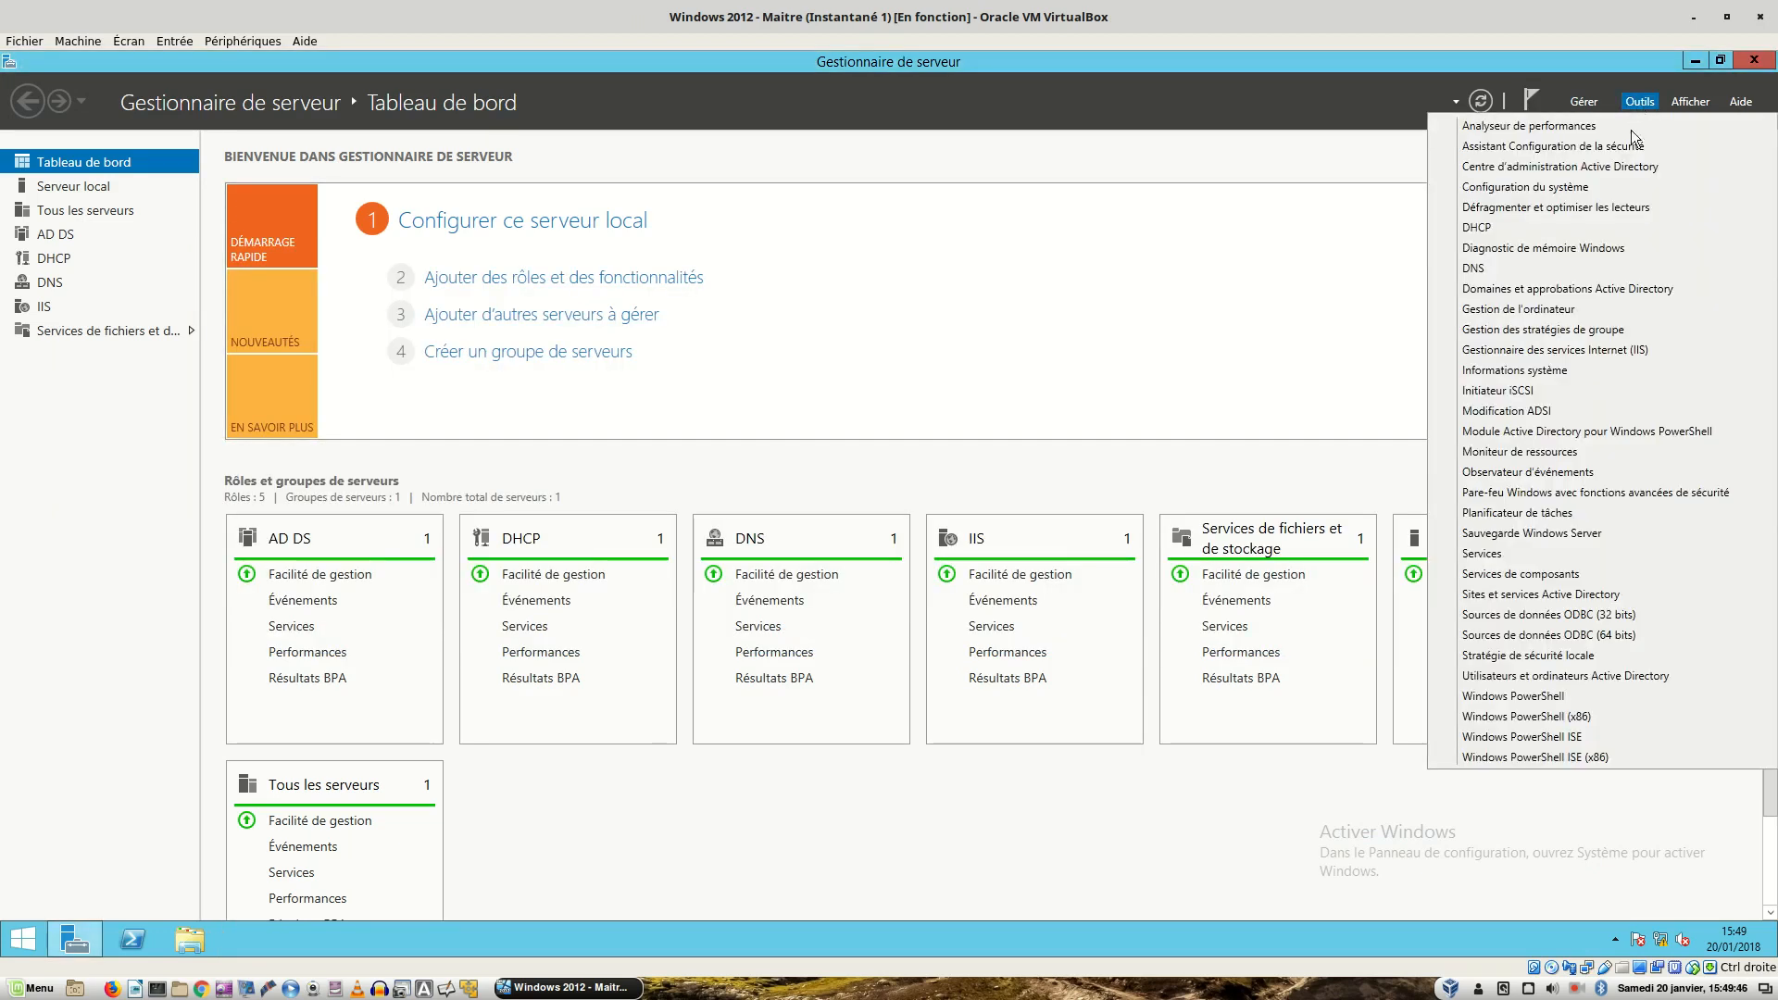
{"action": "left_click", "coordinate": [1547, 678]}
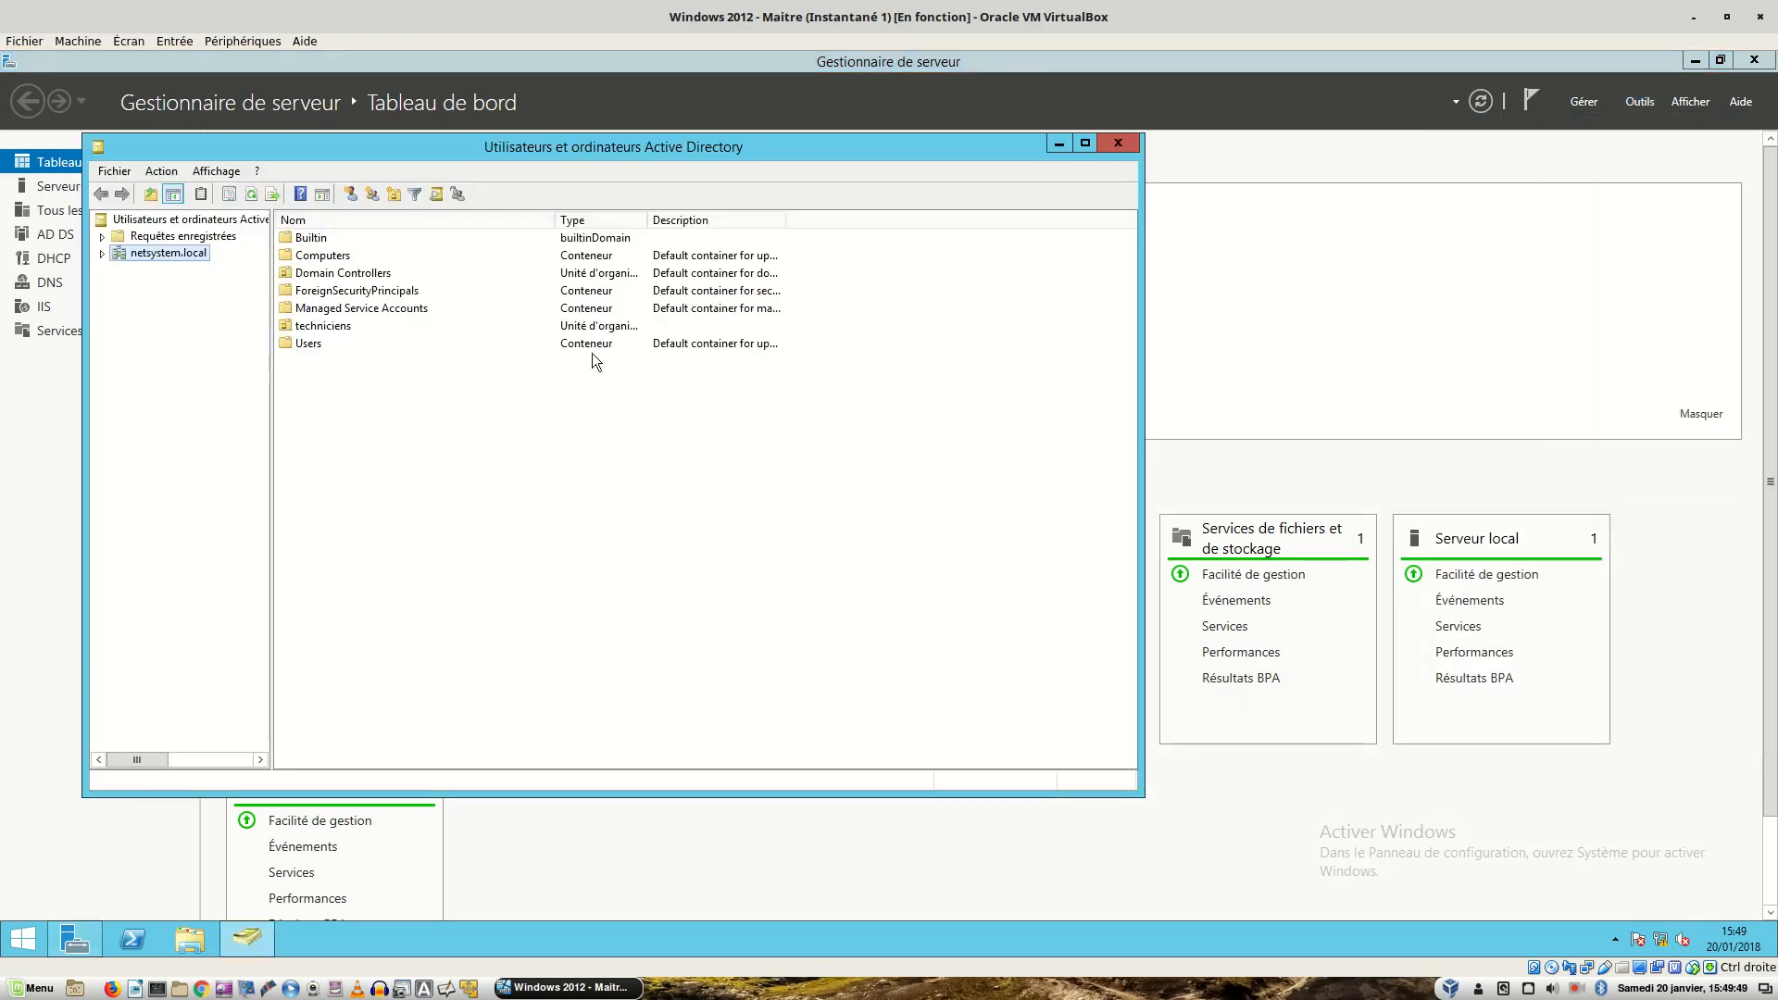
{"action": "left_click", "coordinate": [321, 326]}
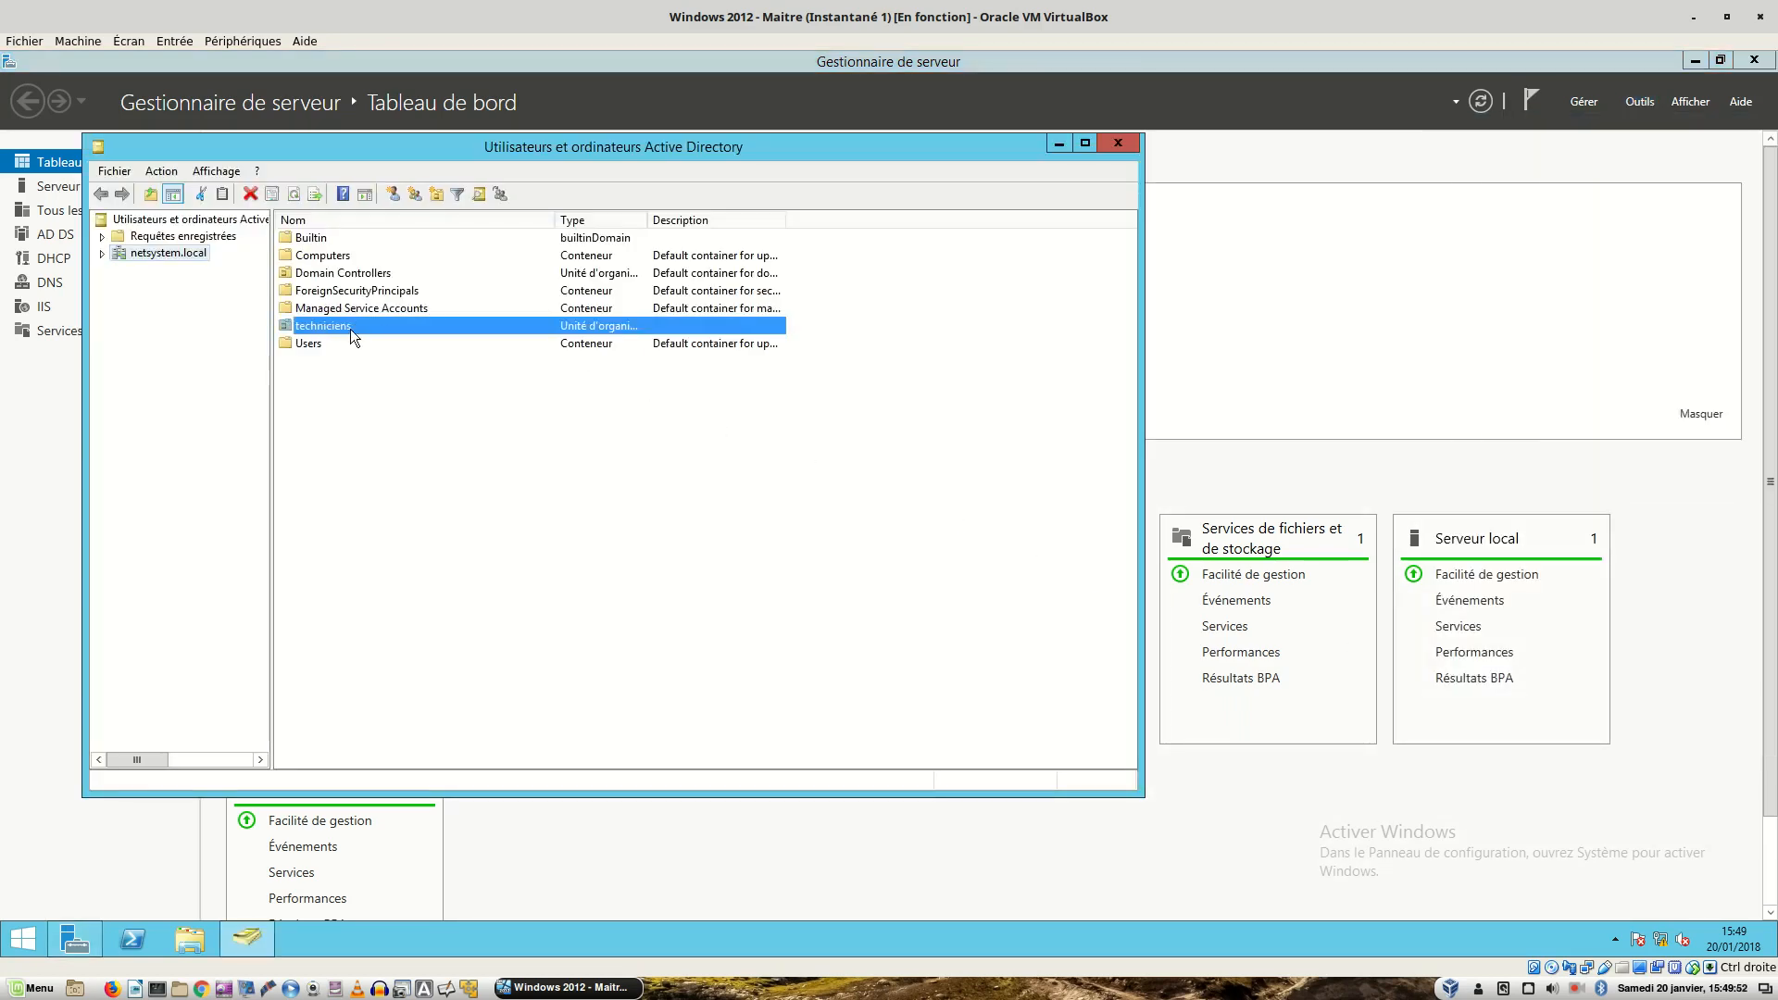
{"action": "double_click", "coordinate": [350, 329]}
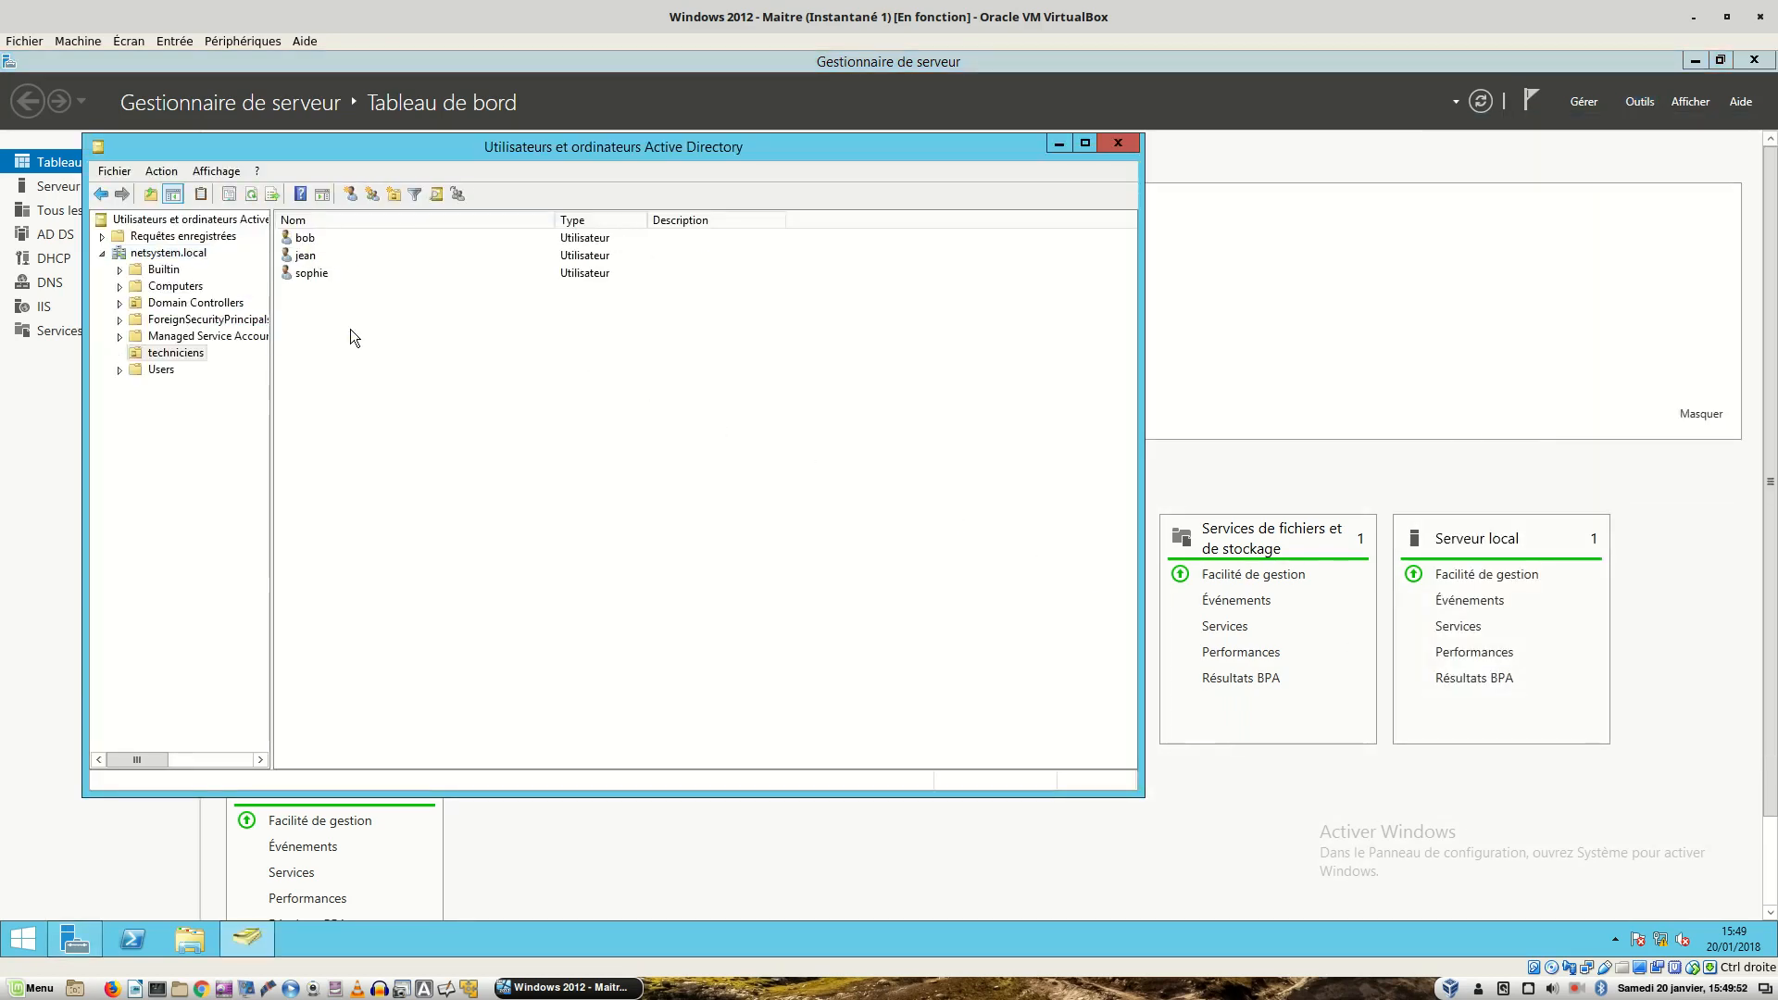
{"action": "left_click", "coordinate": [175, 354]}
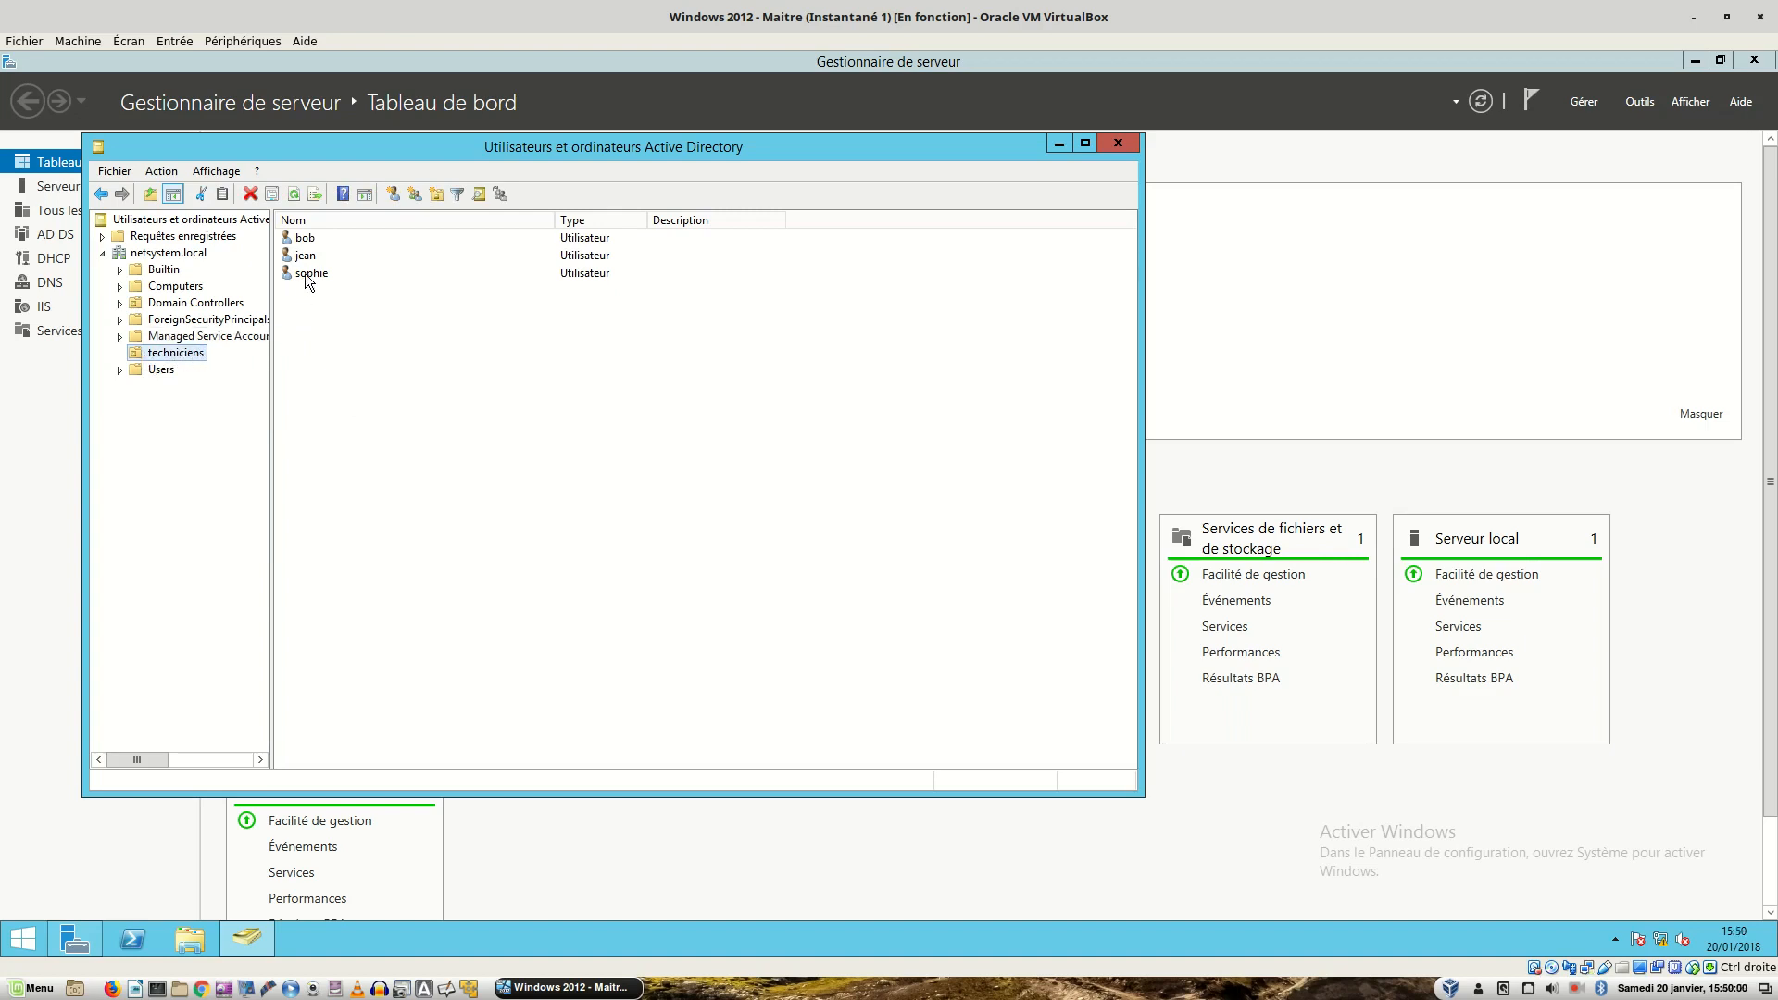
{"action": "left_click", "coordinate": [174, 355]}
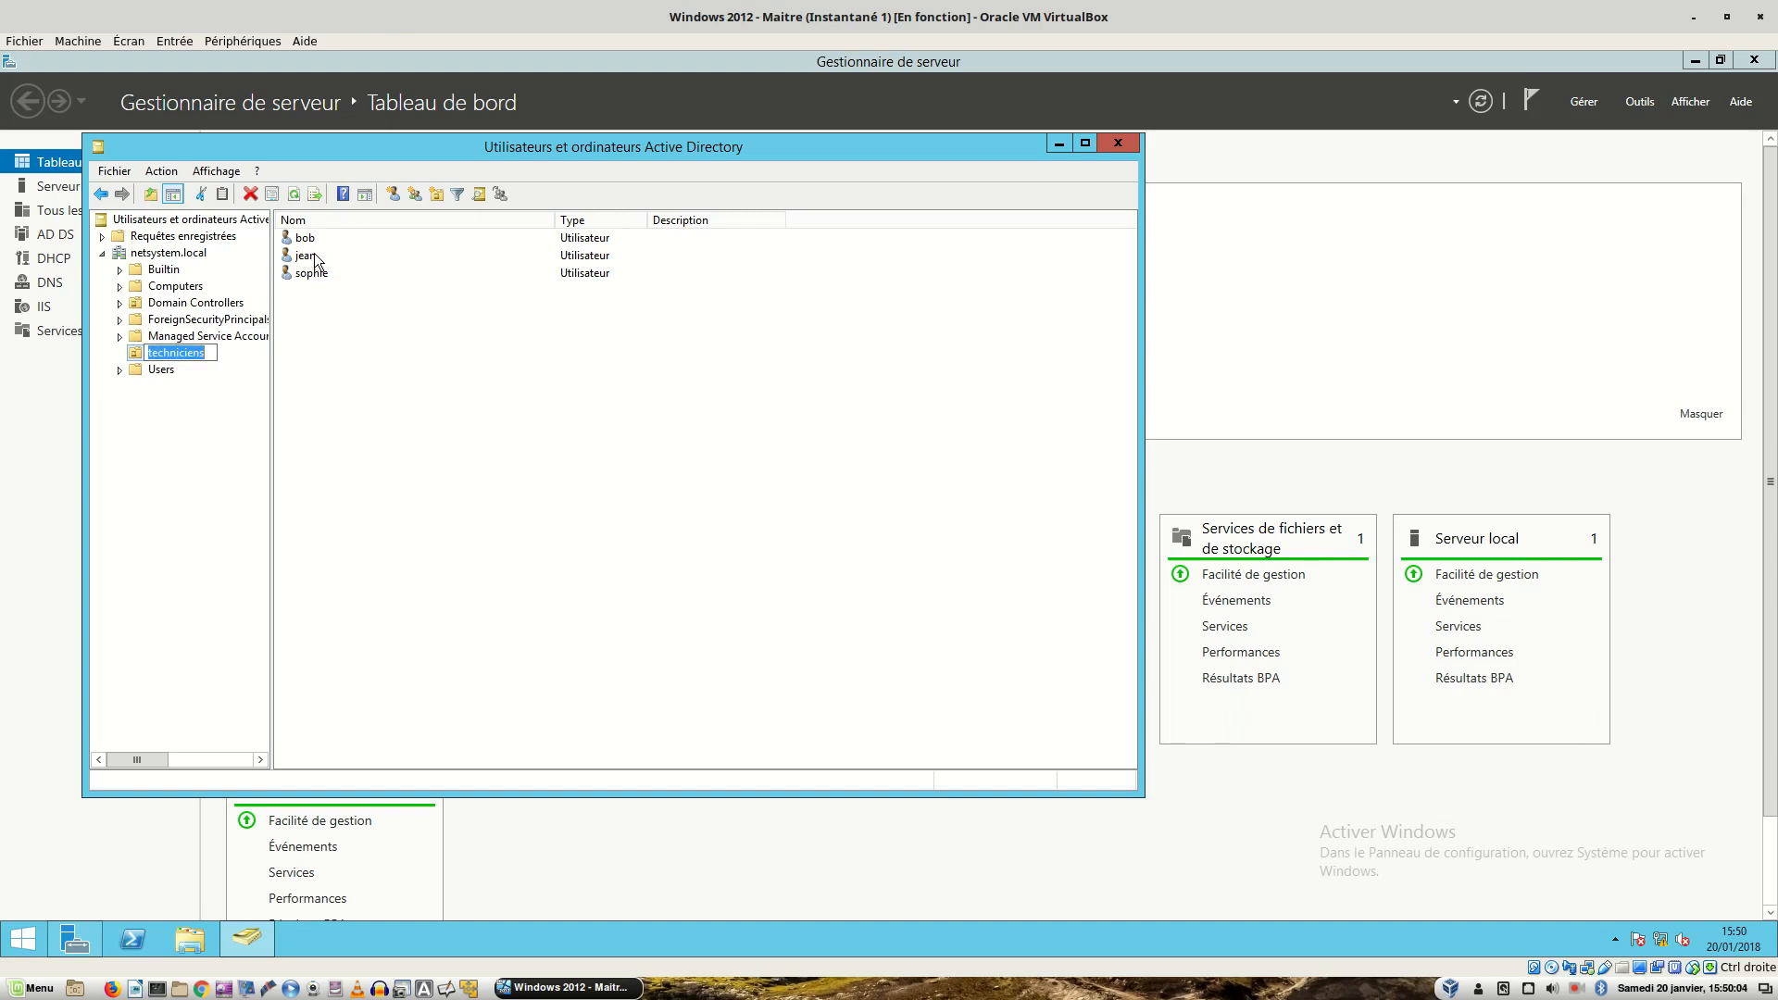
{"action": "left_click", "coordinate": [1134, 145]}
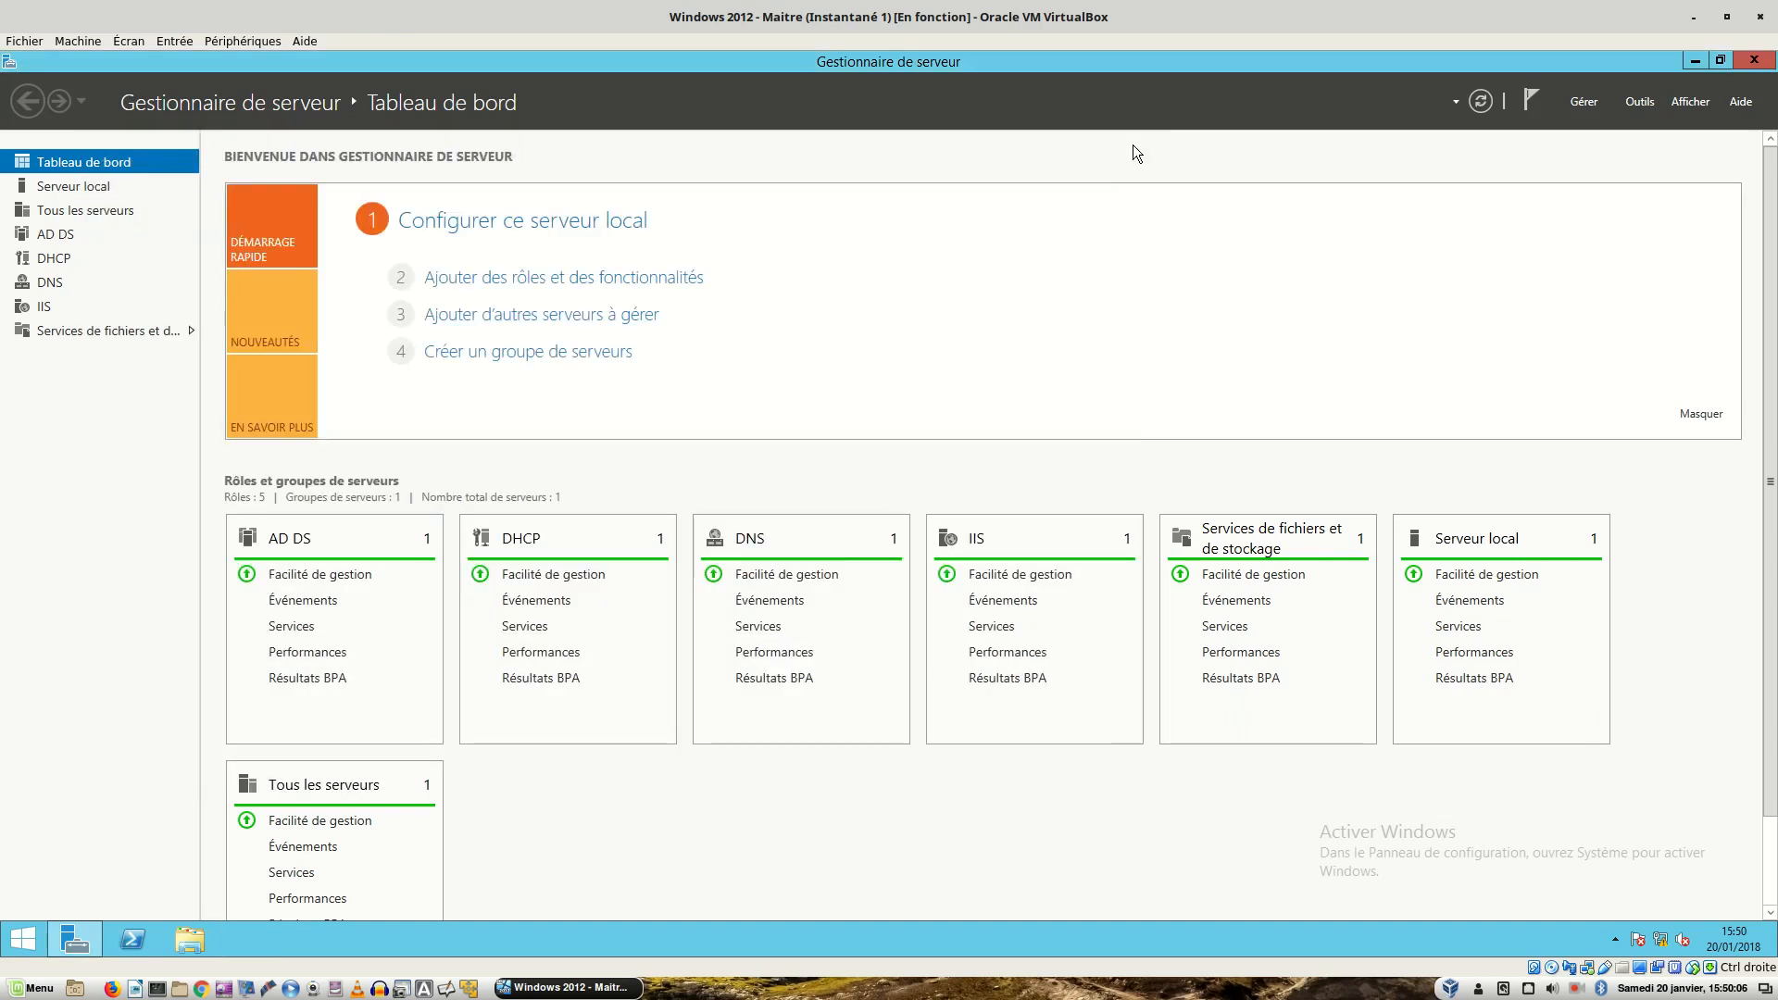
- In Group Policy Management, review the Redirection GPO's security filtering listing two users and Utilisateurs authentifiés
{"action": "left_click", "coordinate": [1637, 102]}
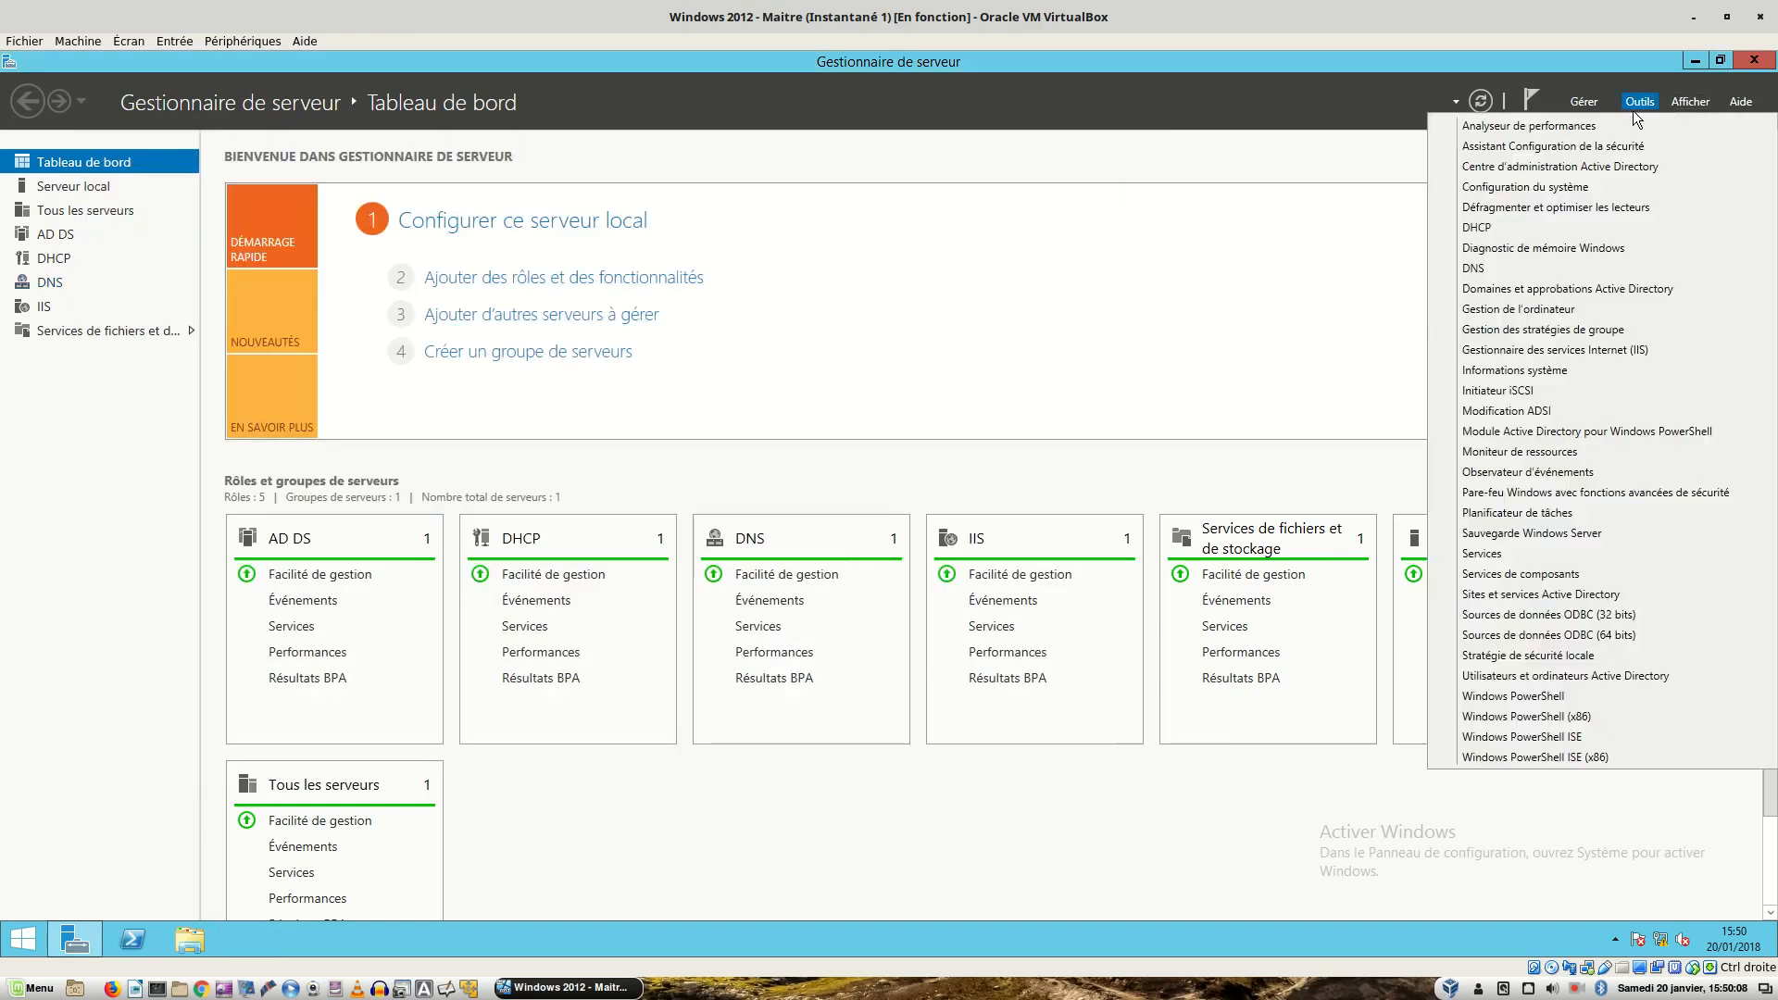
{"action": "left_click", "coordinate": [1519, 330]}
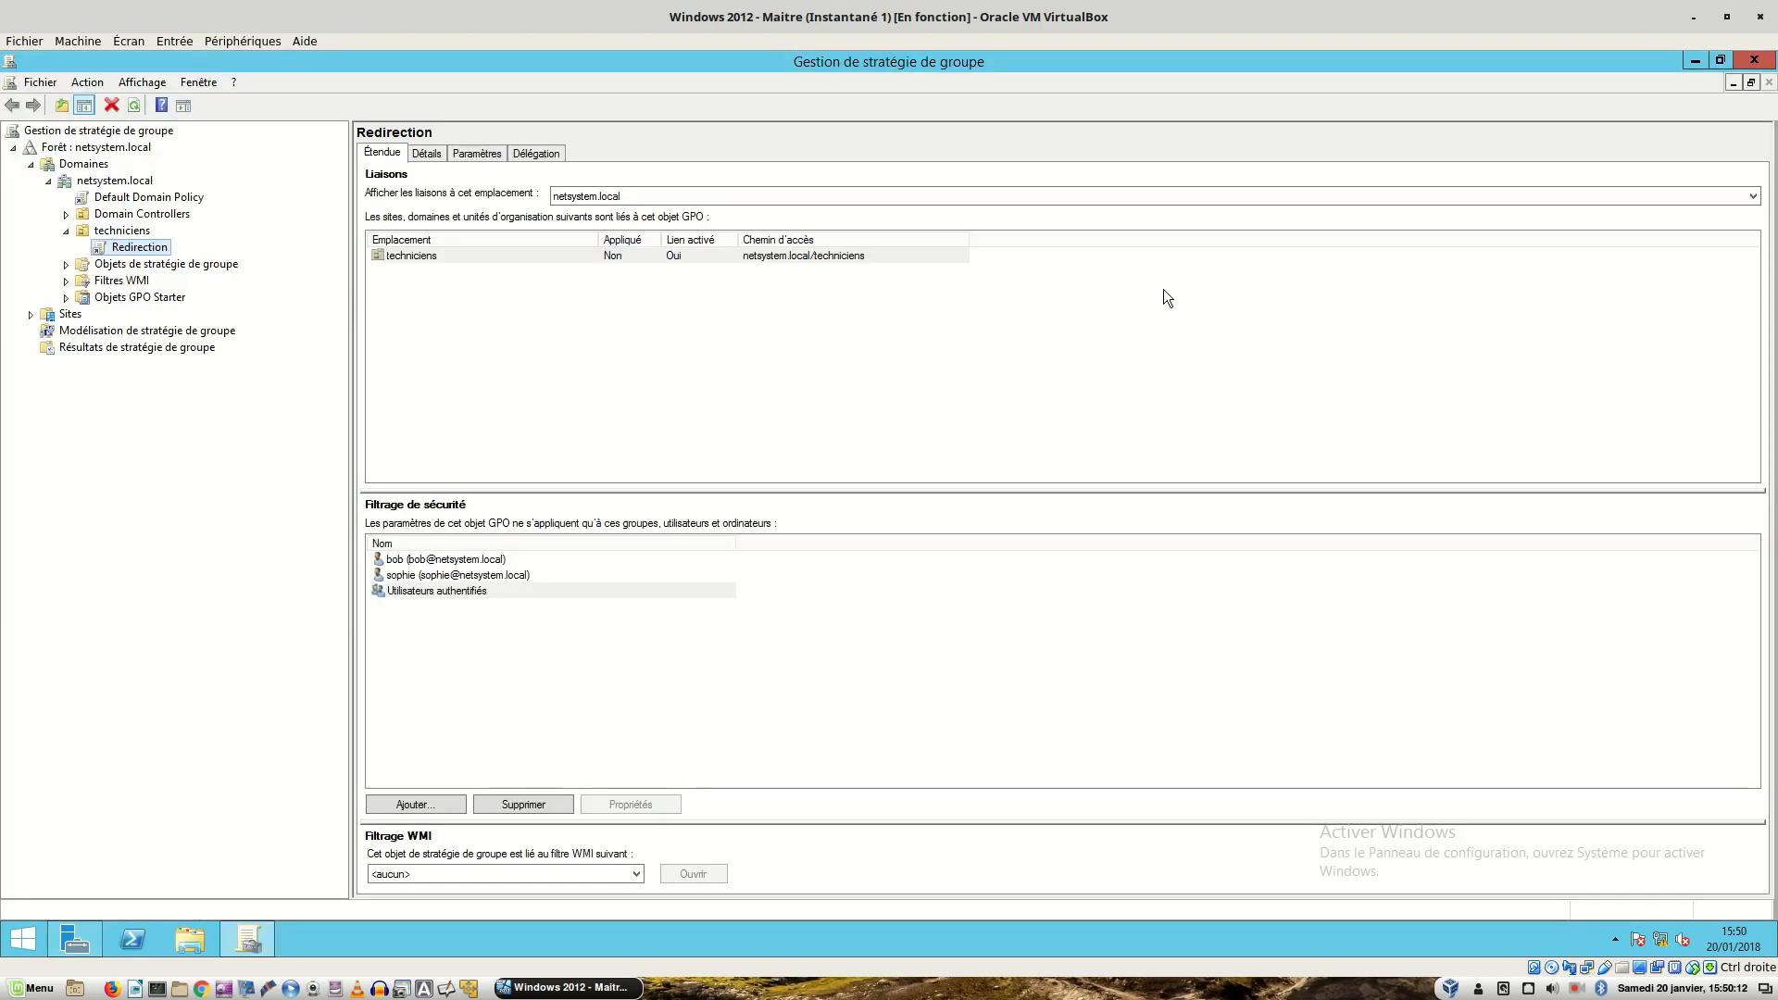
{"action": "left_click", "coordinate": [134, 250]}
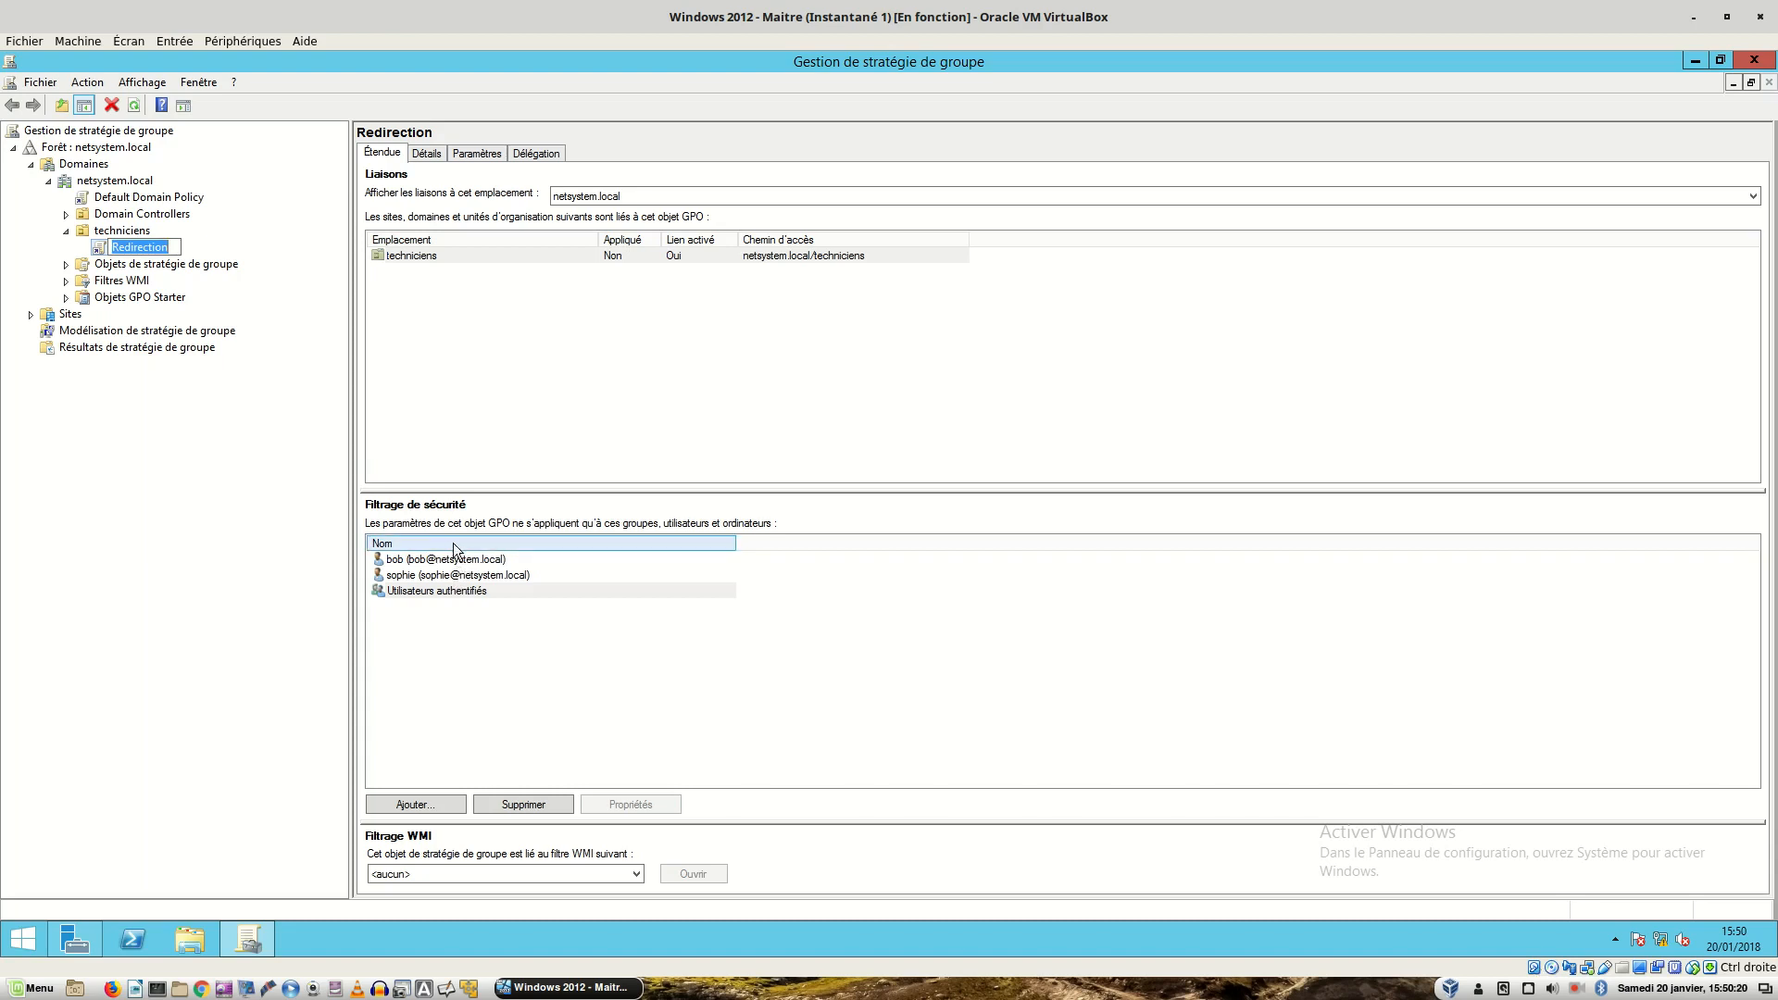
{"action": "left_click", "coordinate": [401, 577]}
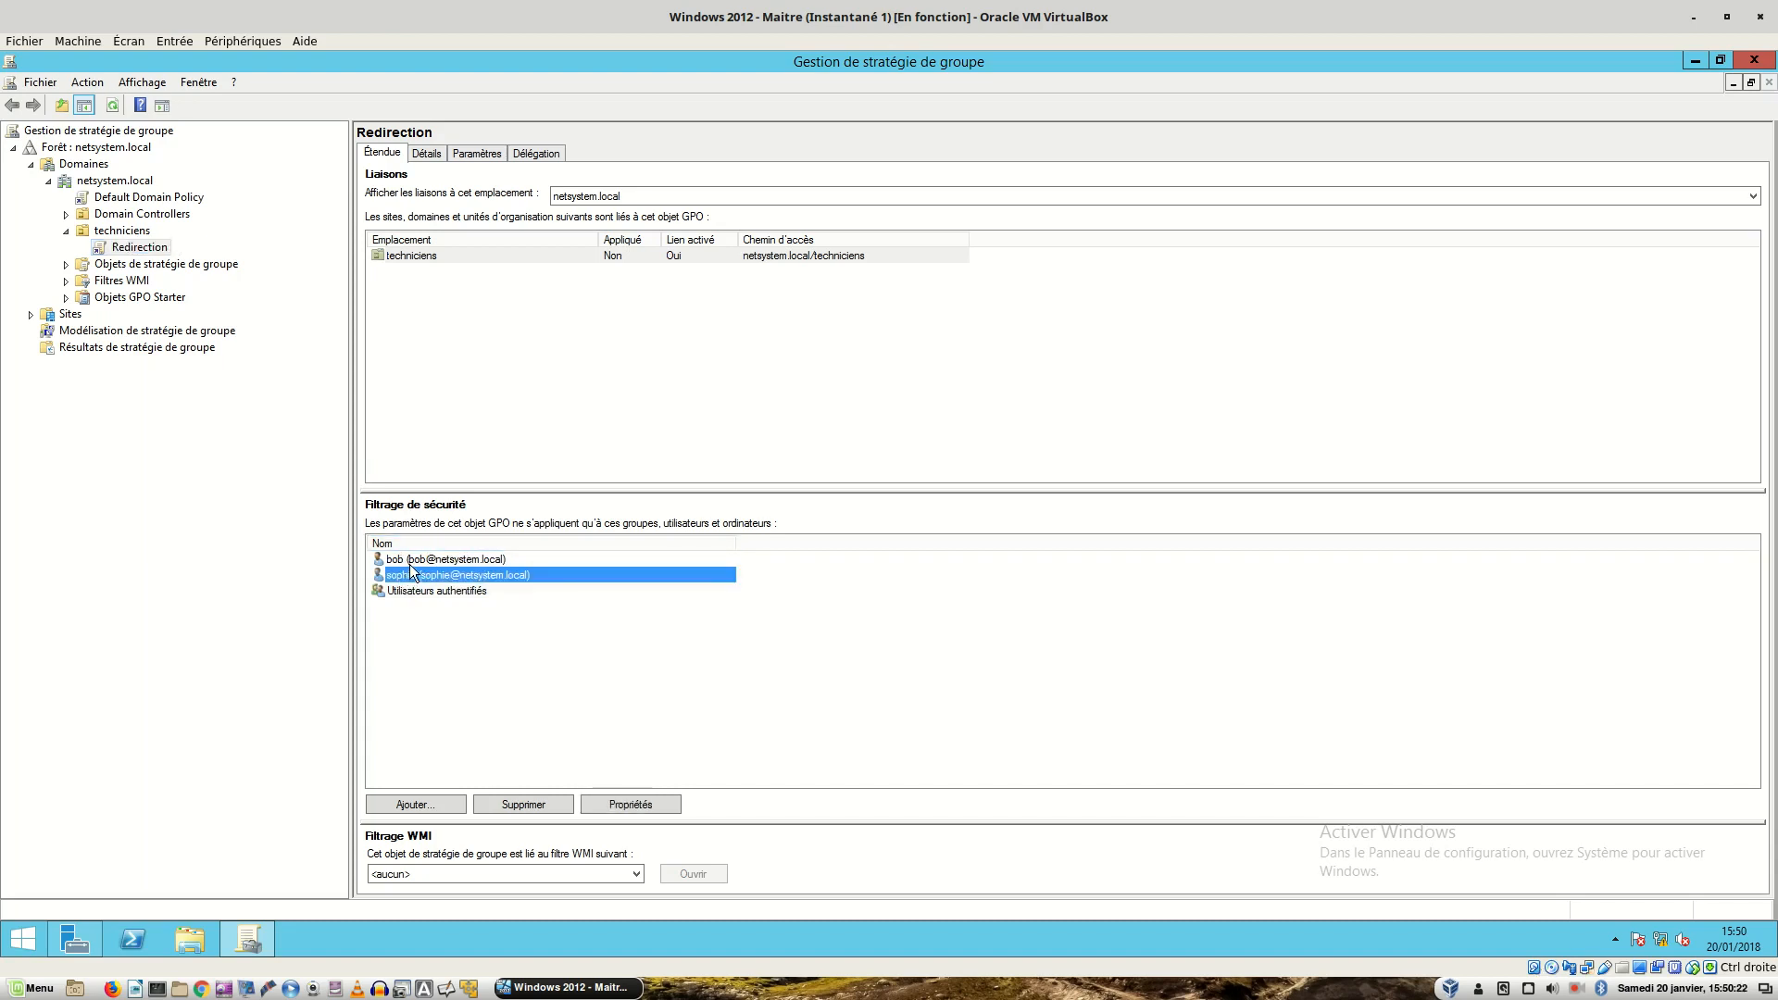
{"action": "left_click", "coordinate": [410, 565]}
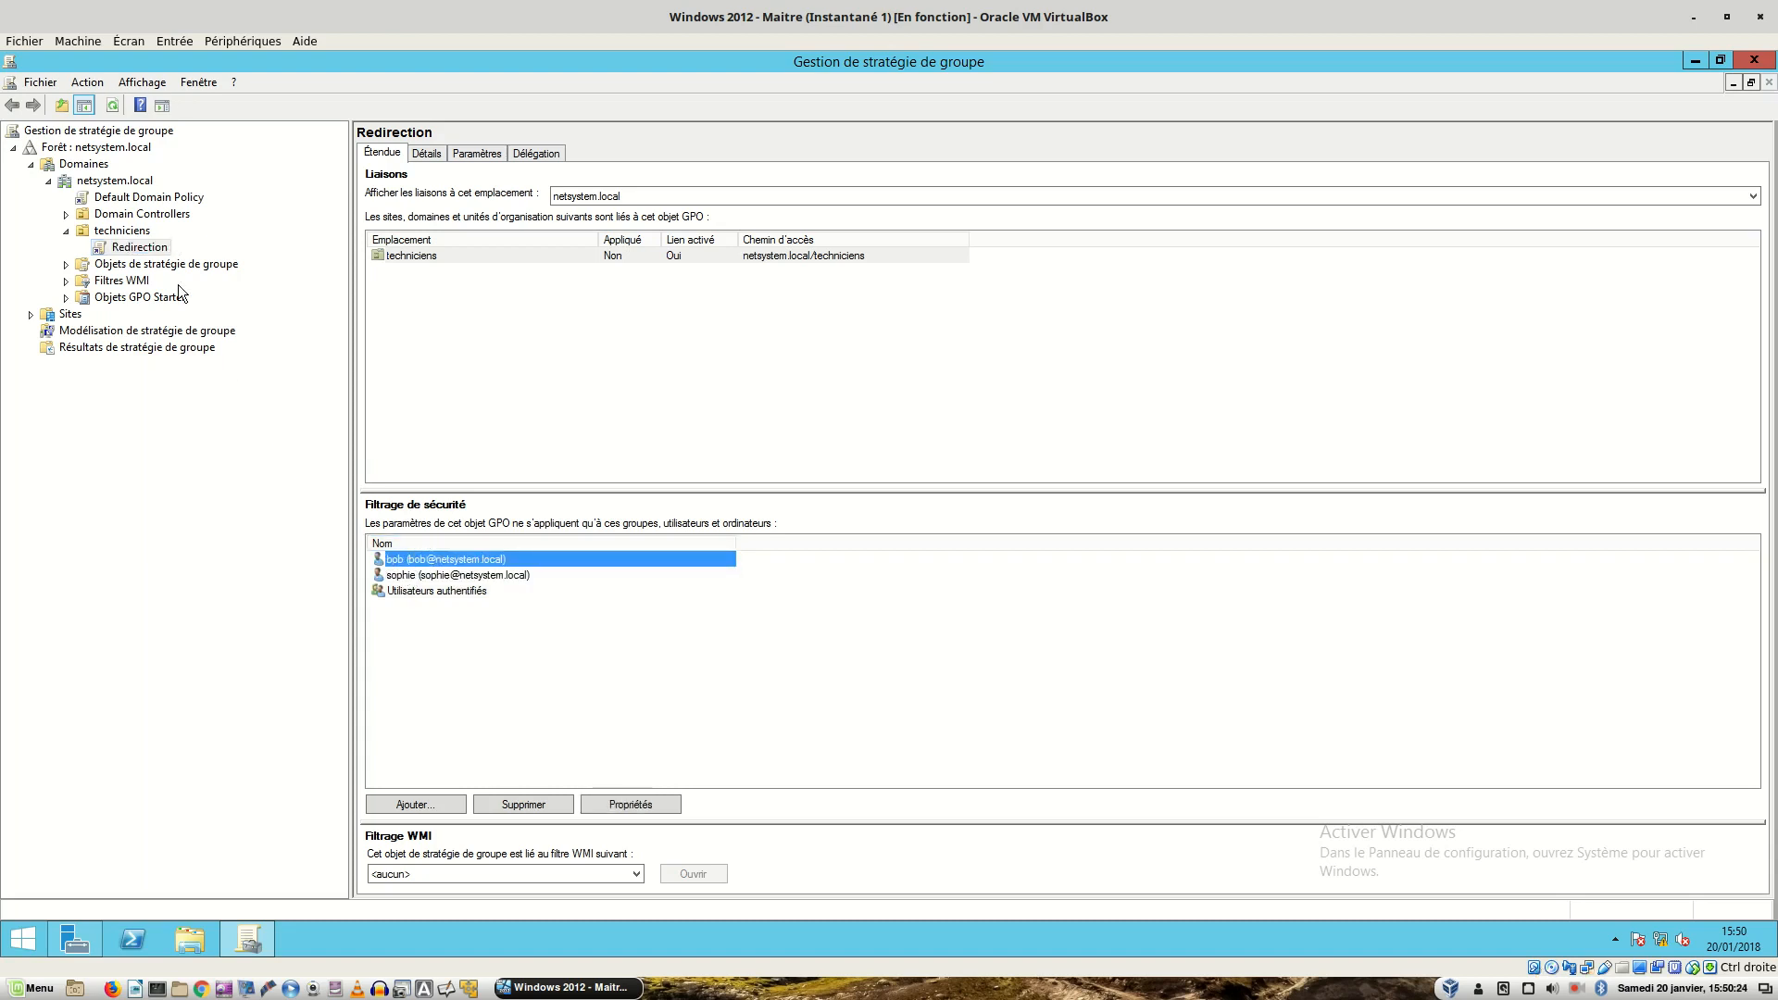
{"action": "right_click", "coordinate": [144, 255]}
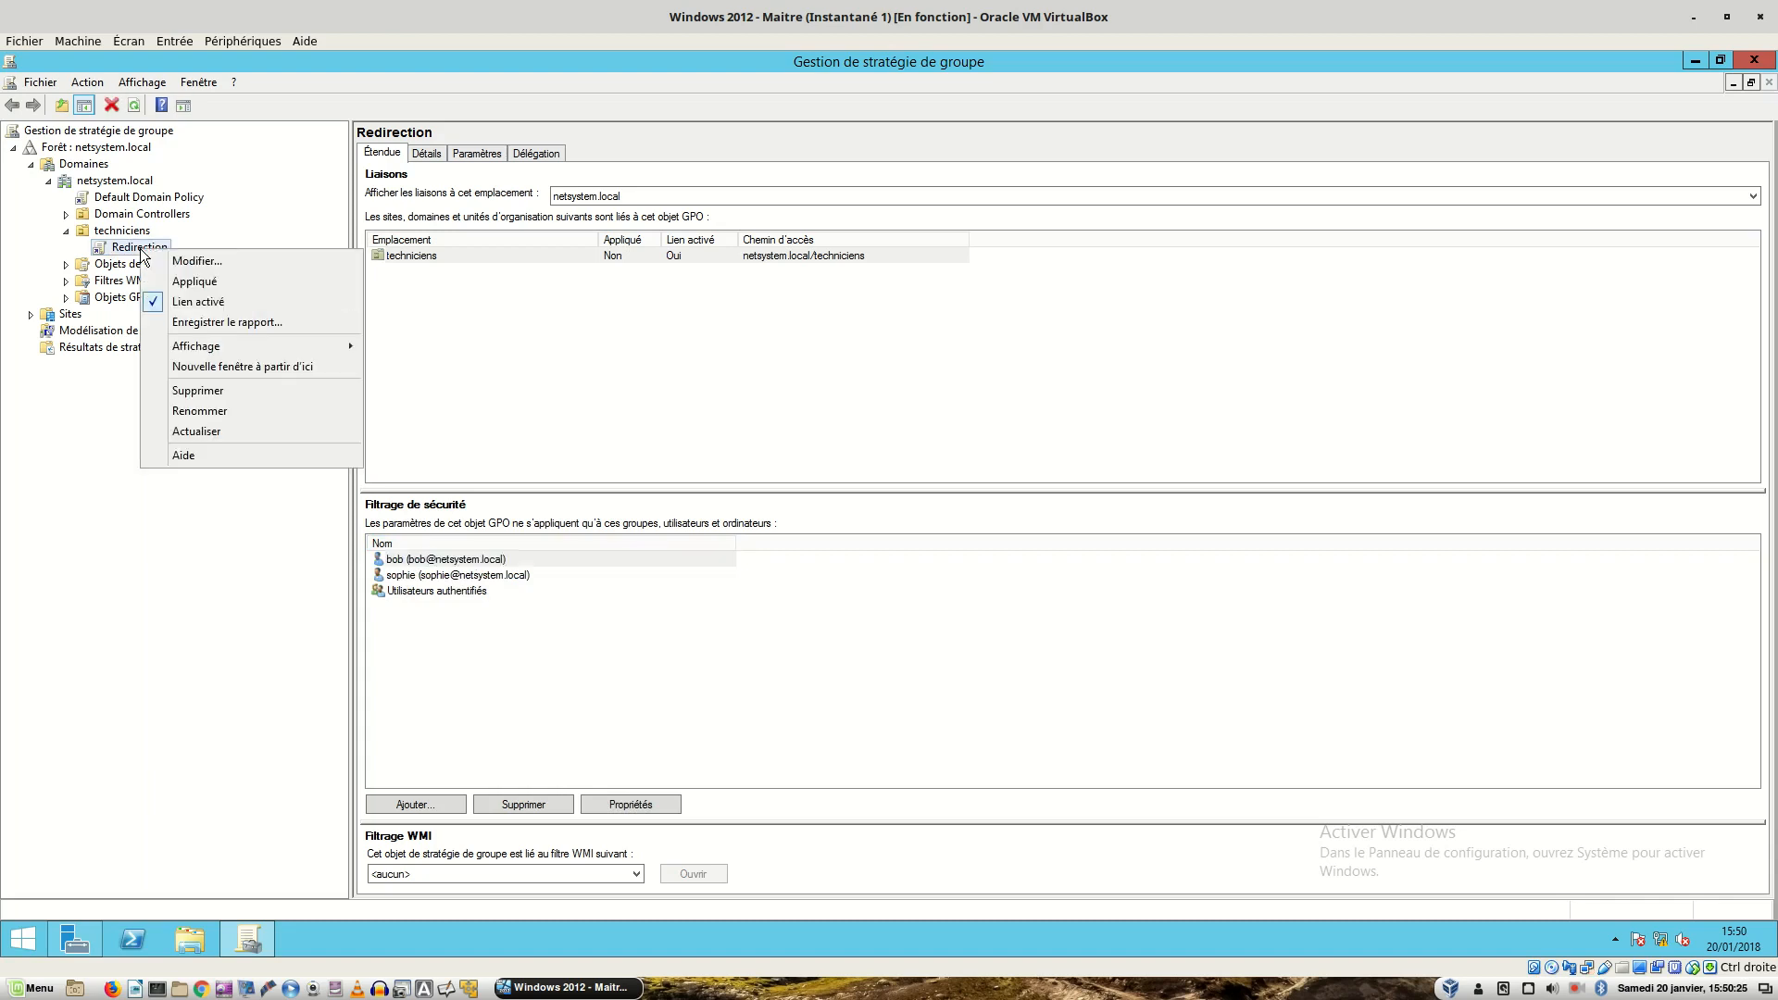
- Edit the Redirection GPO and recheck the Documents root path \\srv-2008.netsystem.local\test under Folder Redirection
{"action": "left_click", "coordinate": [219, 263]}
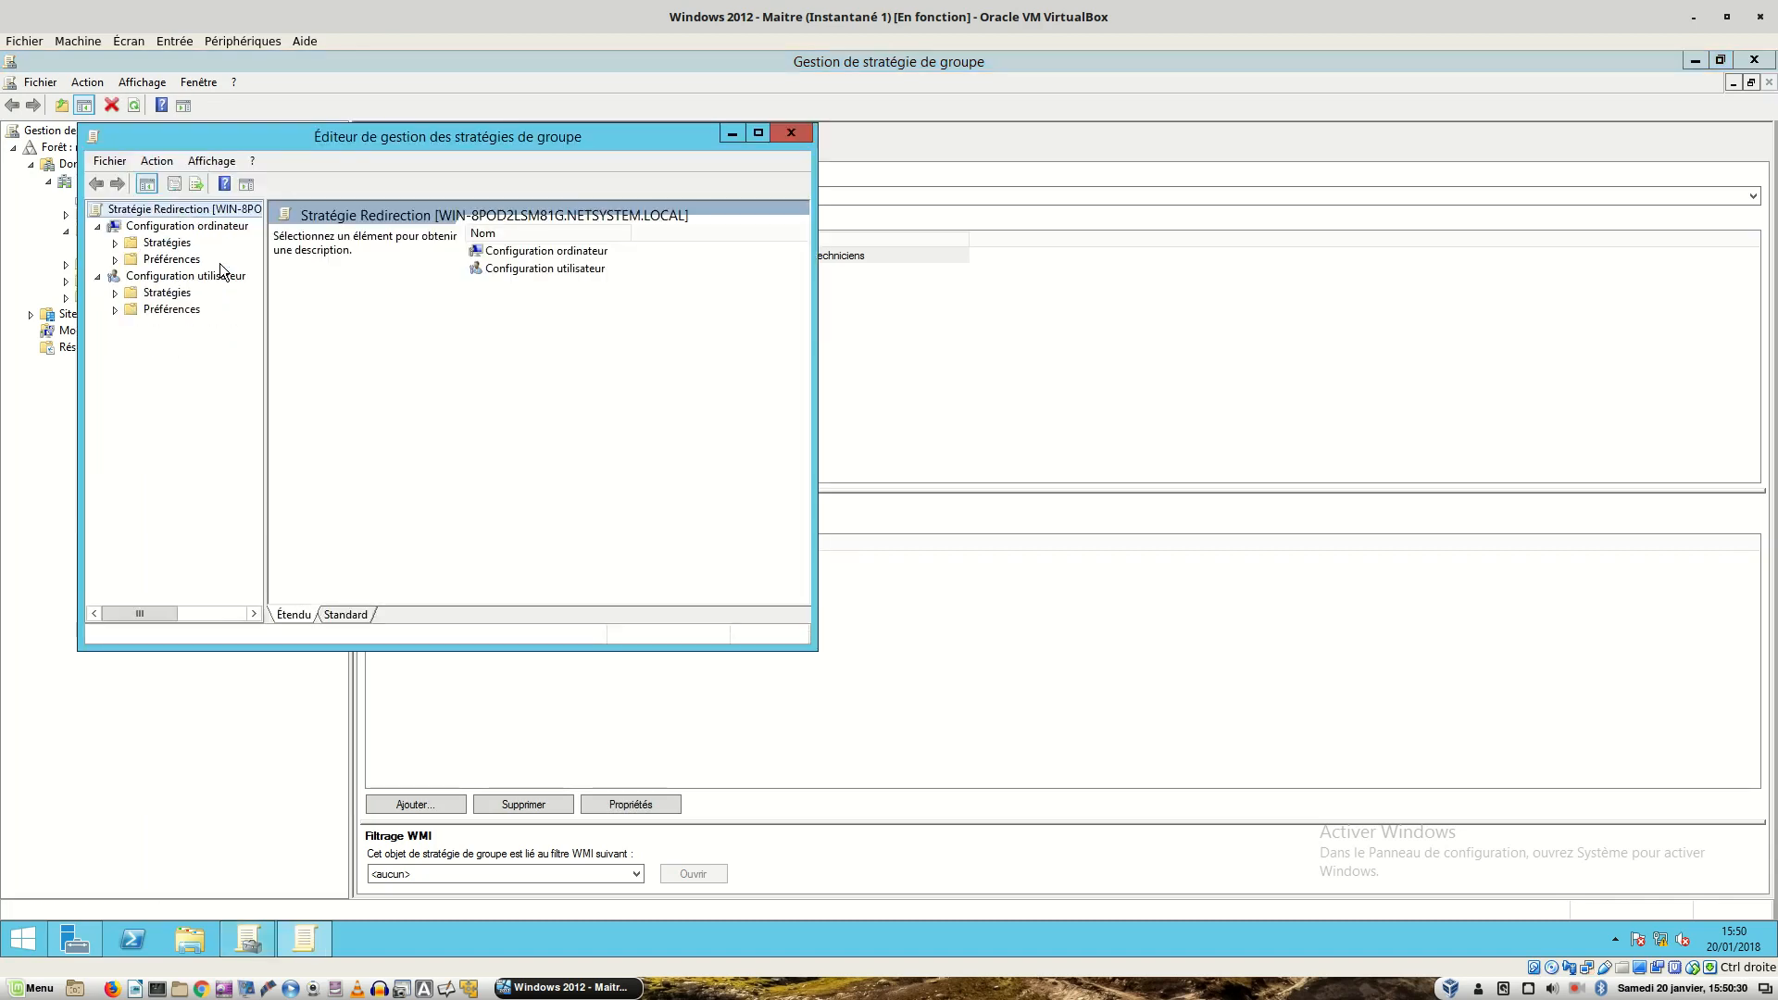
{"action": "double_click", "coordinate": [167, 293]}
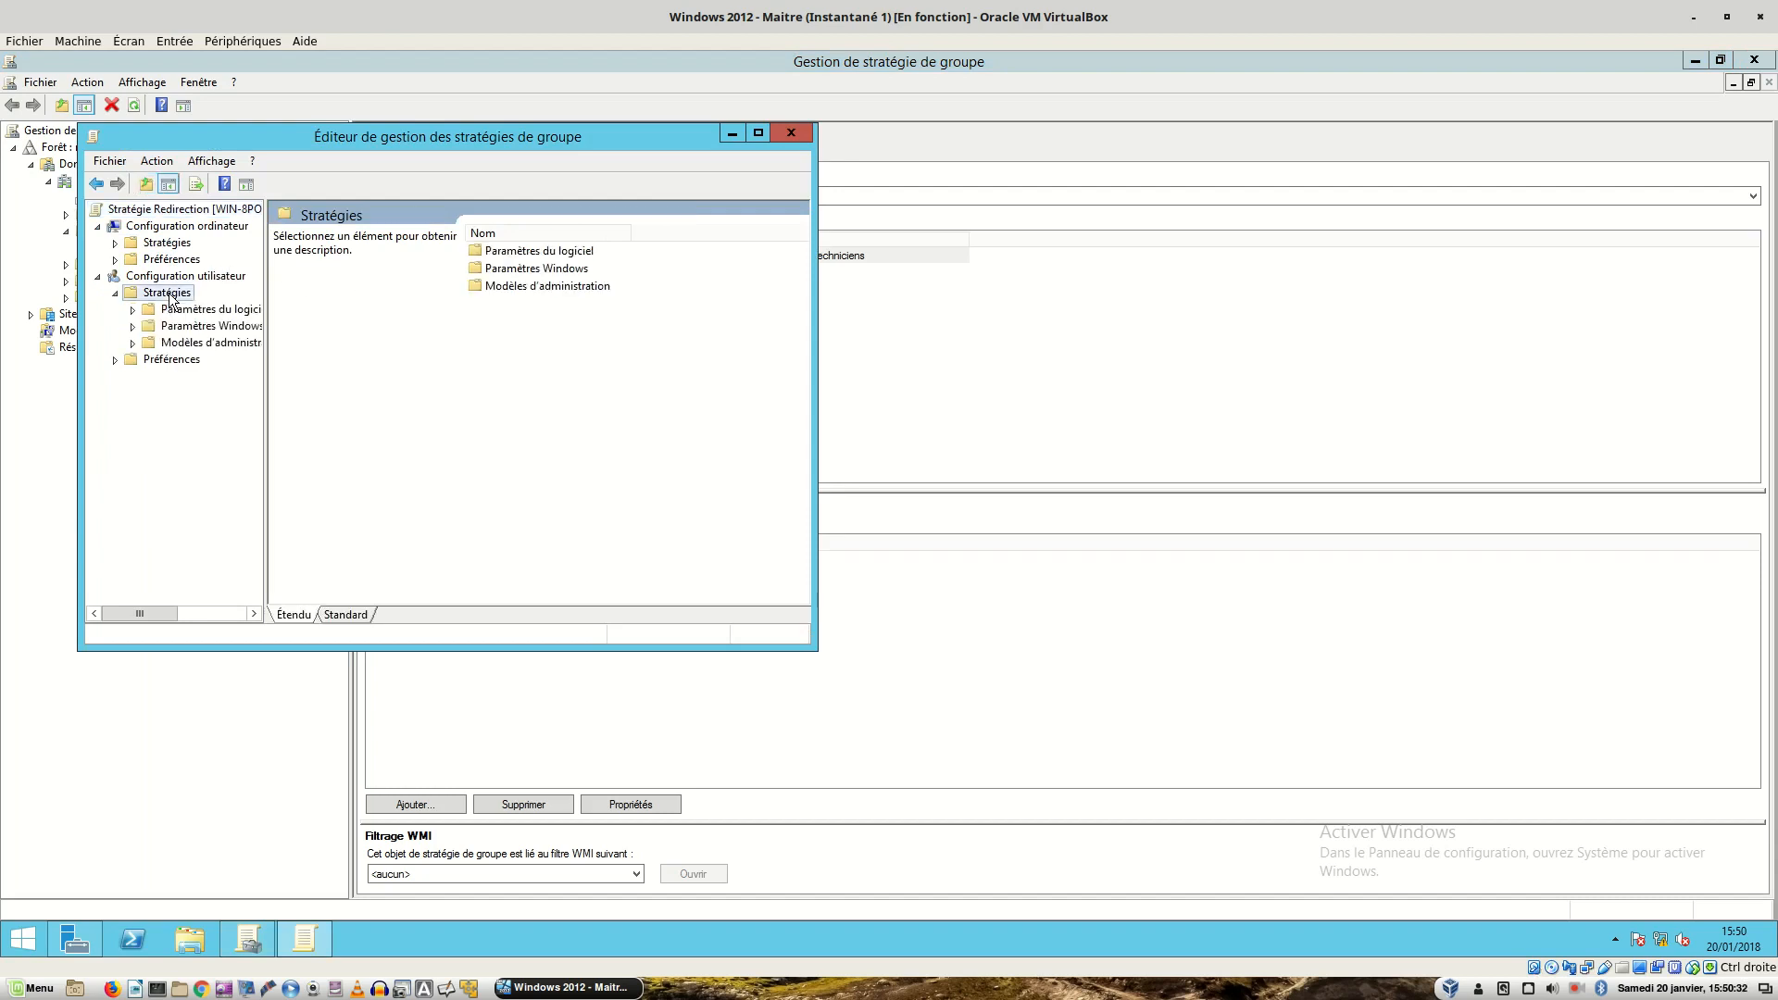
{"action": "double_click", "coordinate": [174, 326]}
{"action": "double_click", "coordinate": [530, 287]}
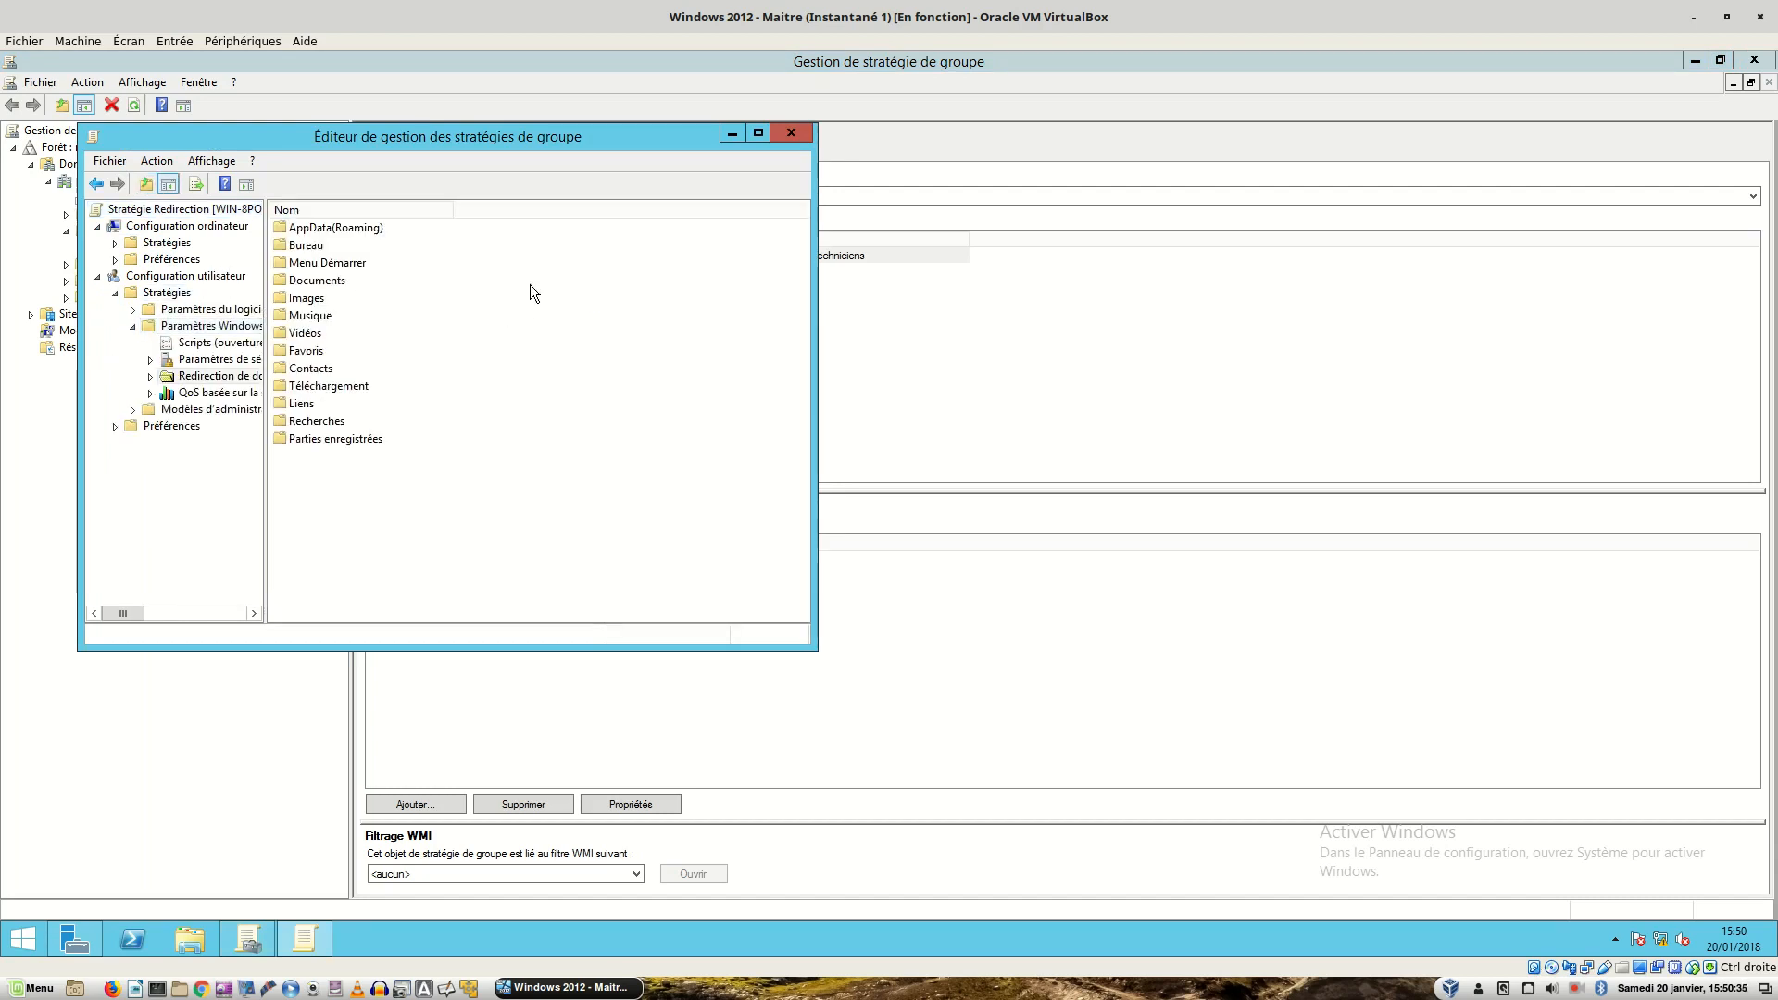
{"action": "right_click", "coordinate": [316, 281]}
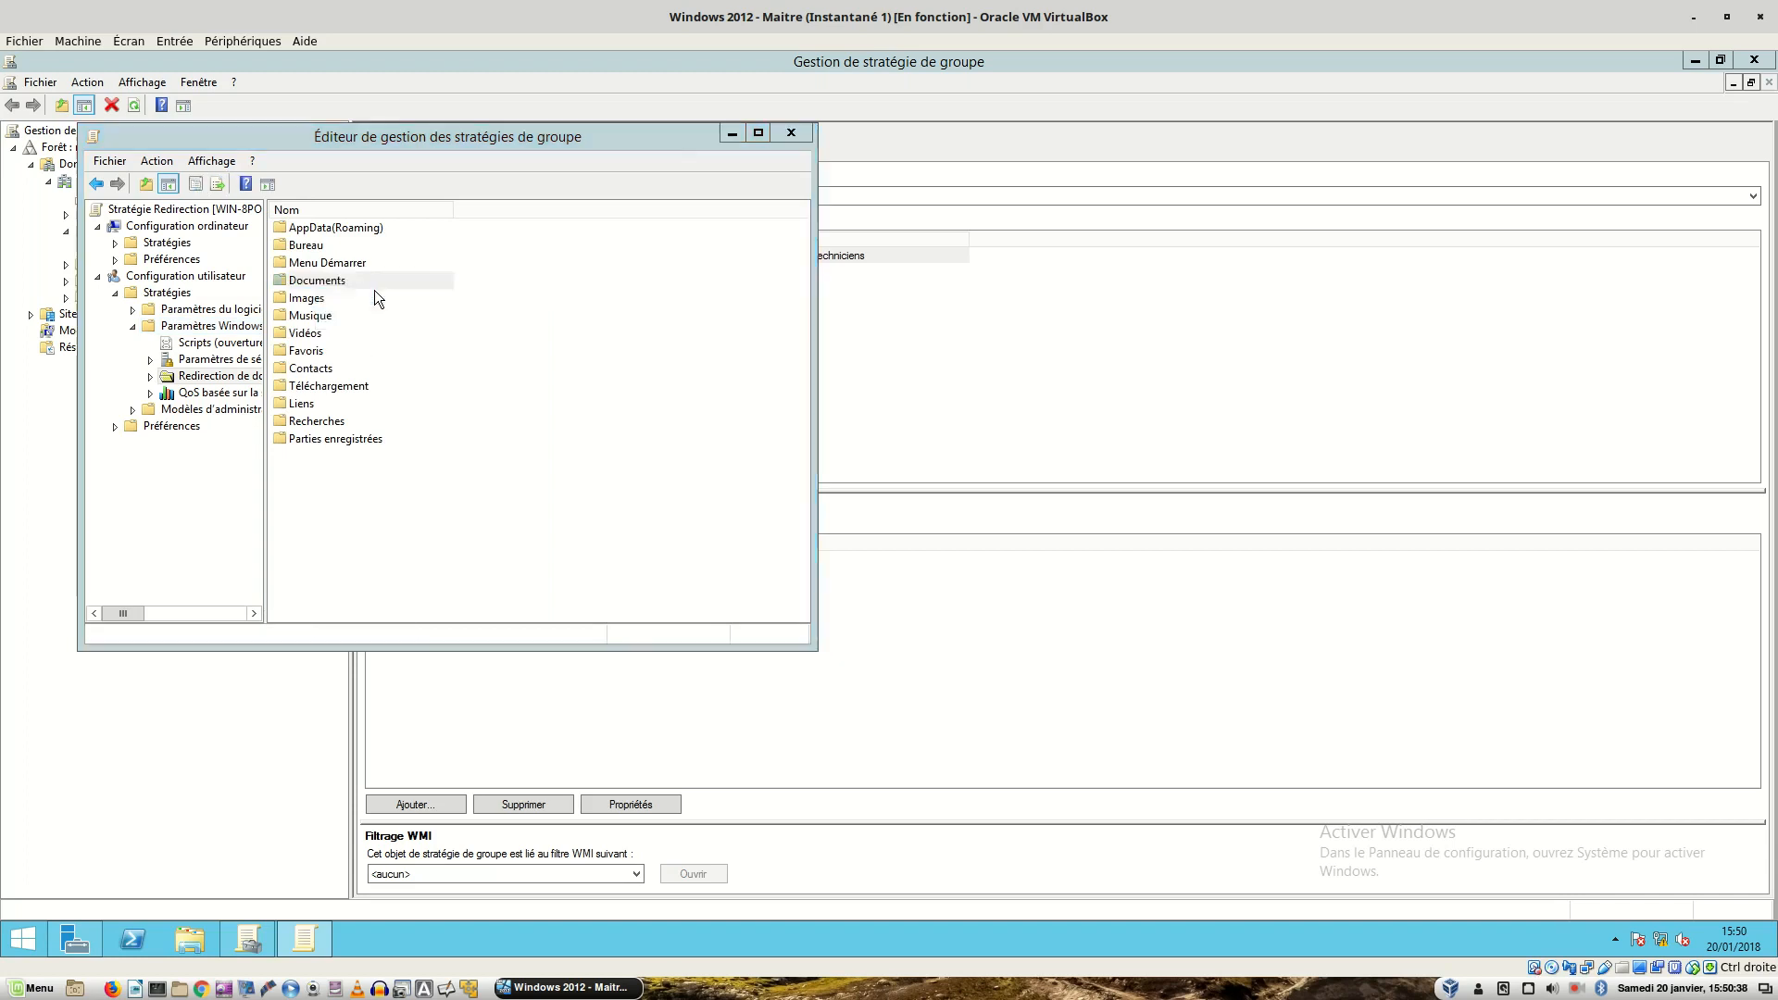
{"action": "left_click", "coordinate": [374, 293]}
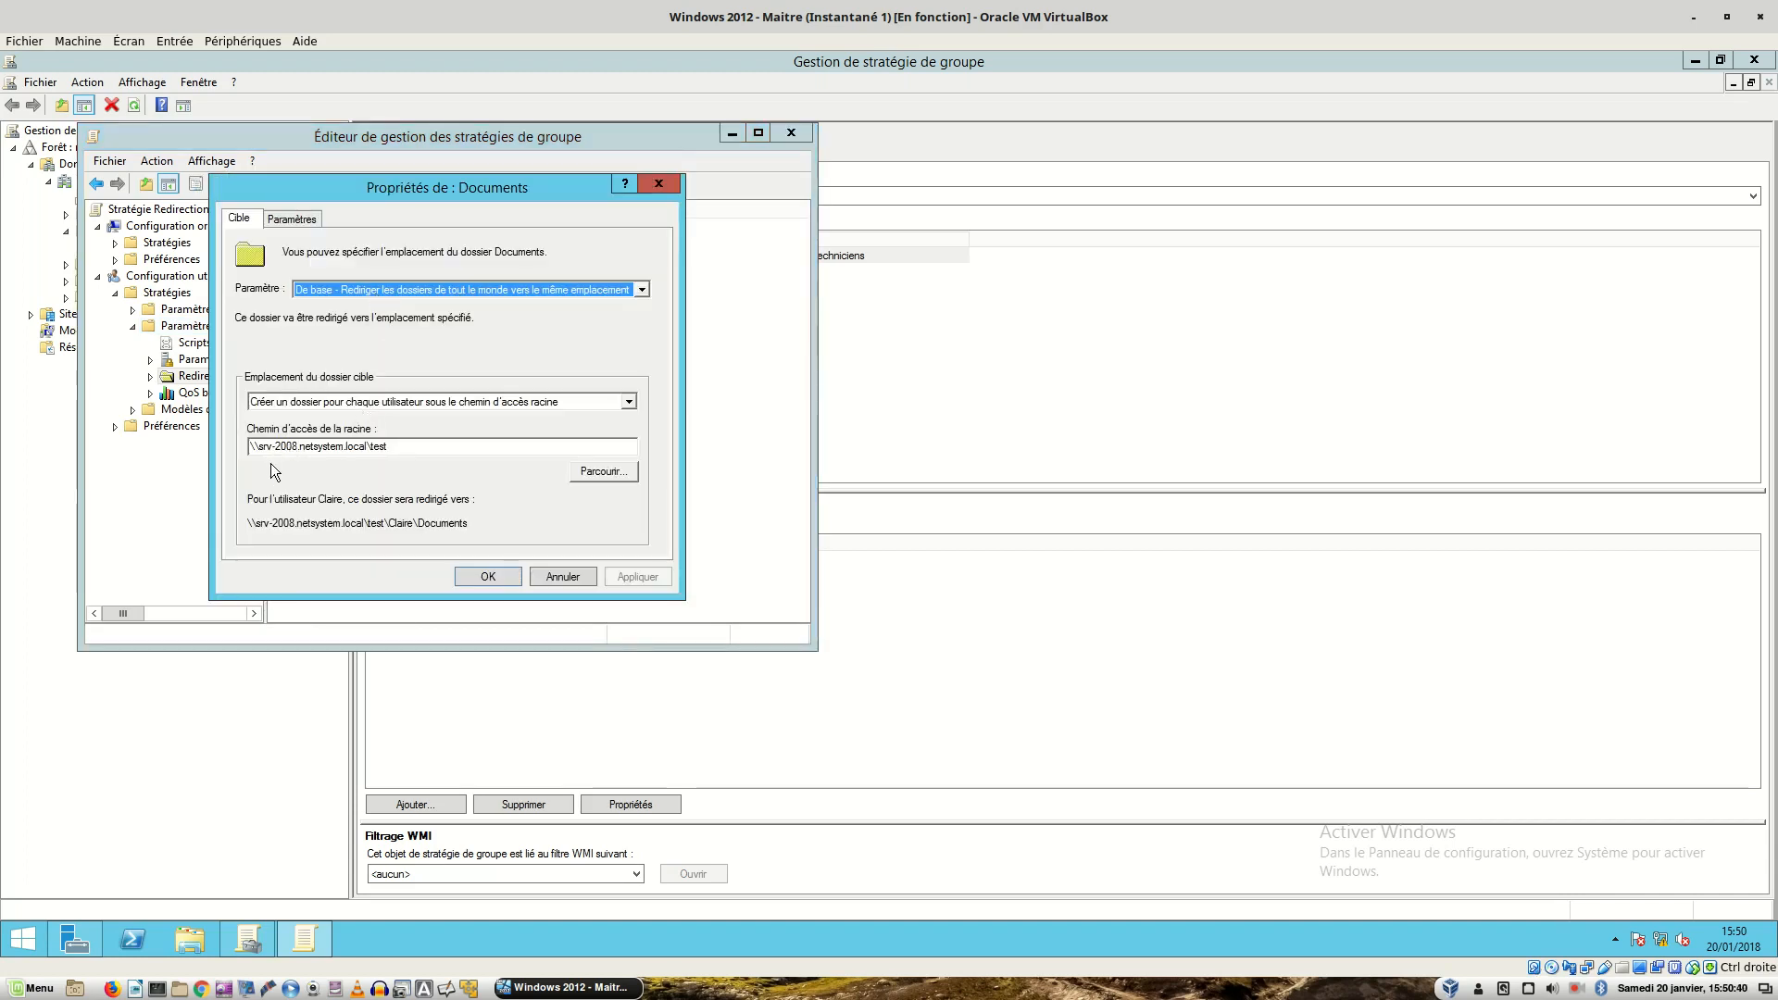
{"action": "left_click", "coordinate": [338, 447]}
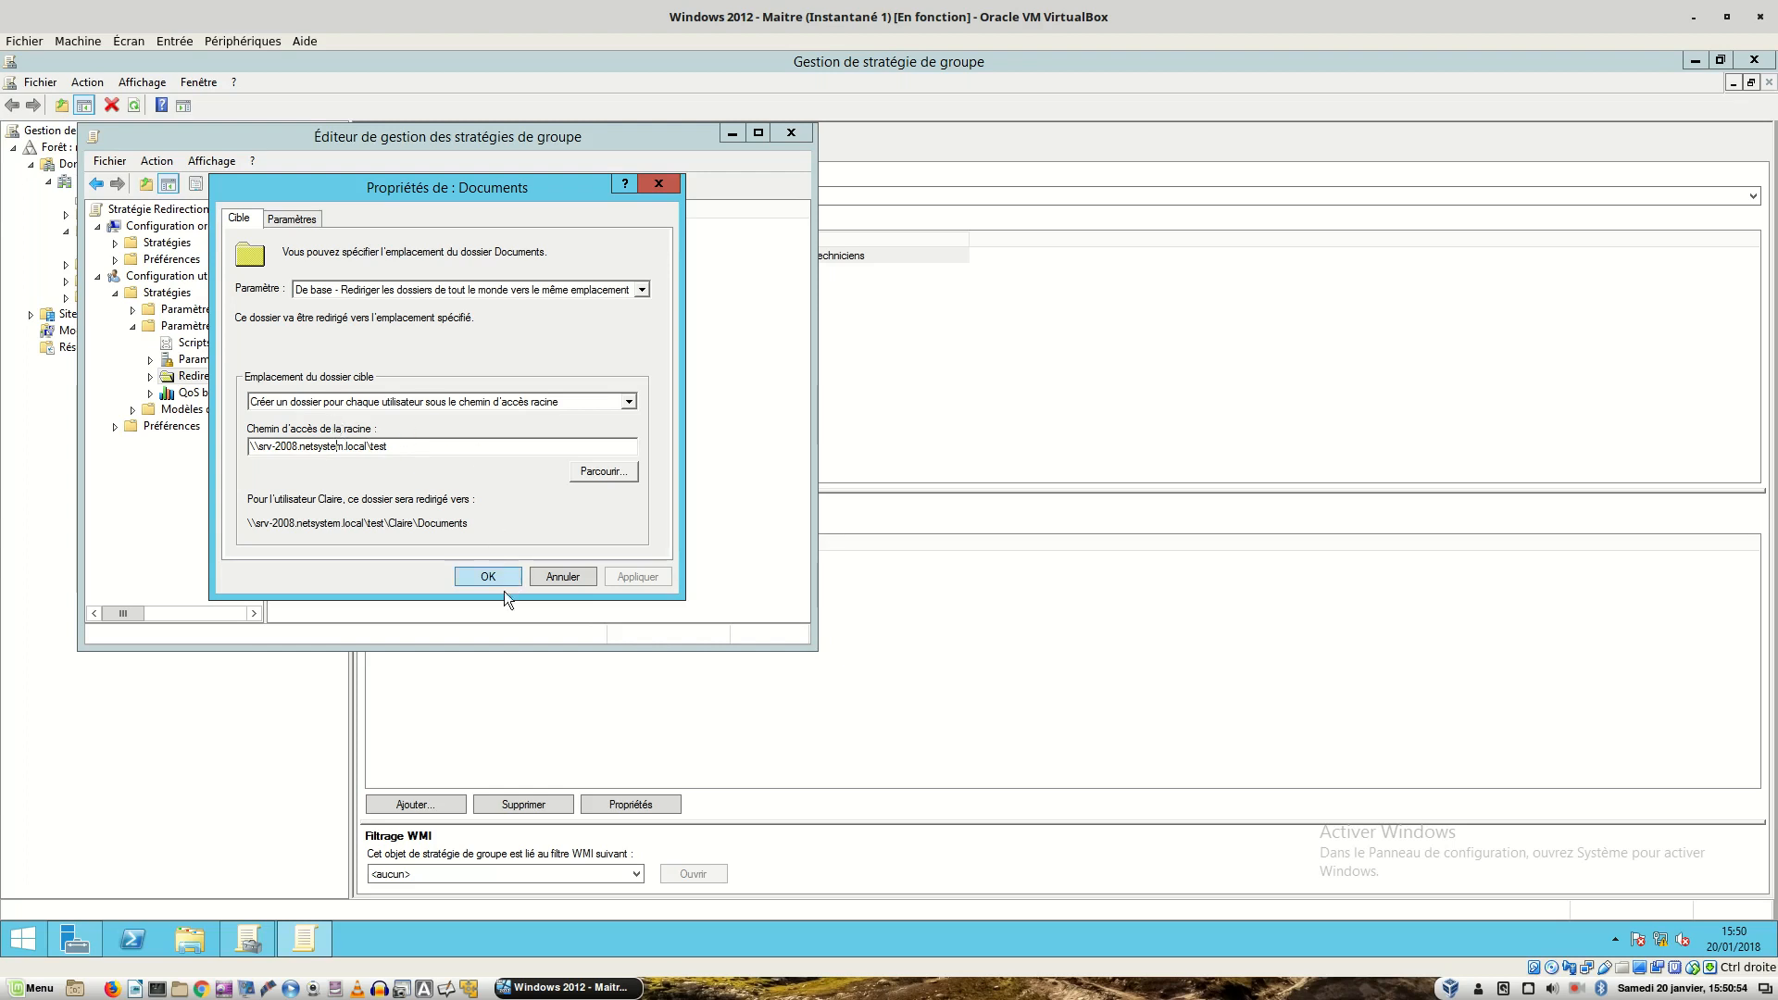
{"action": "left_click", "coordinate": [473, 576]}
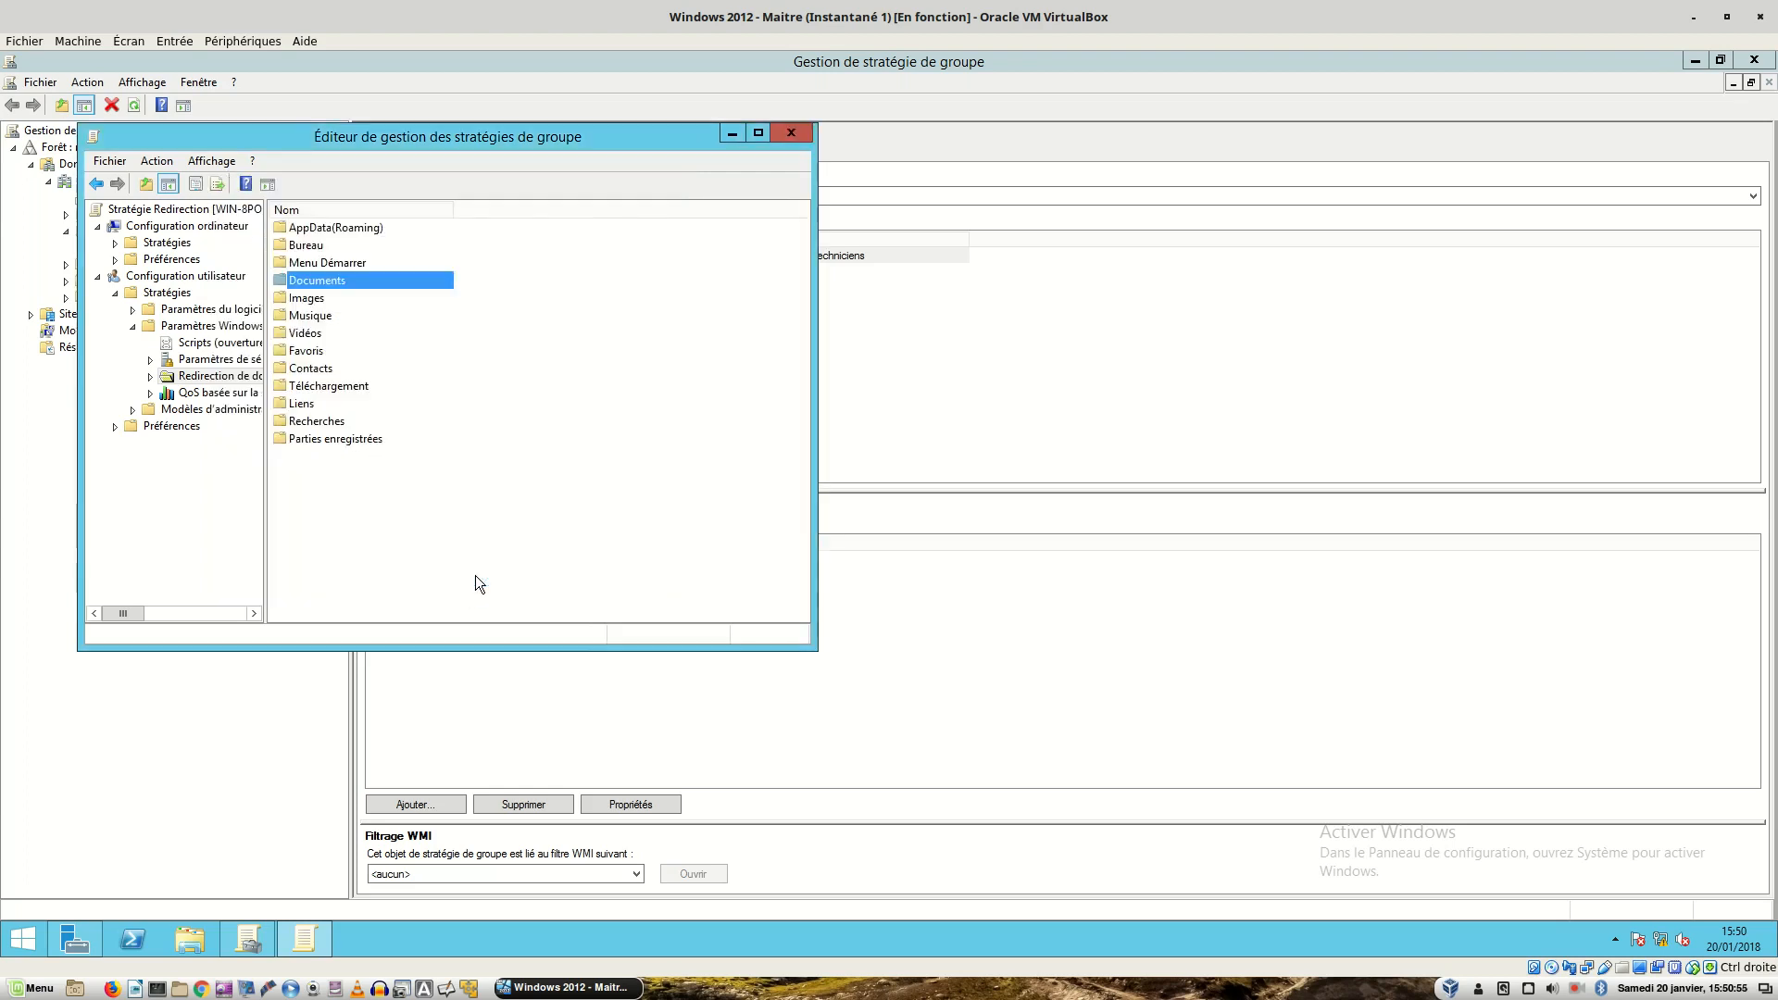
{"action": "left_click", "coordinate": [790, 134]}
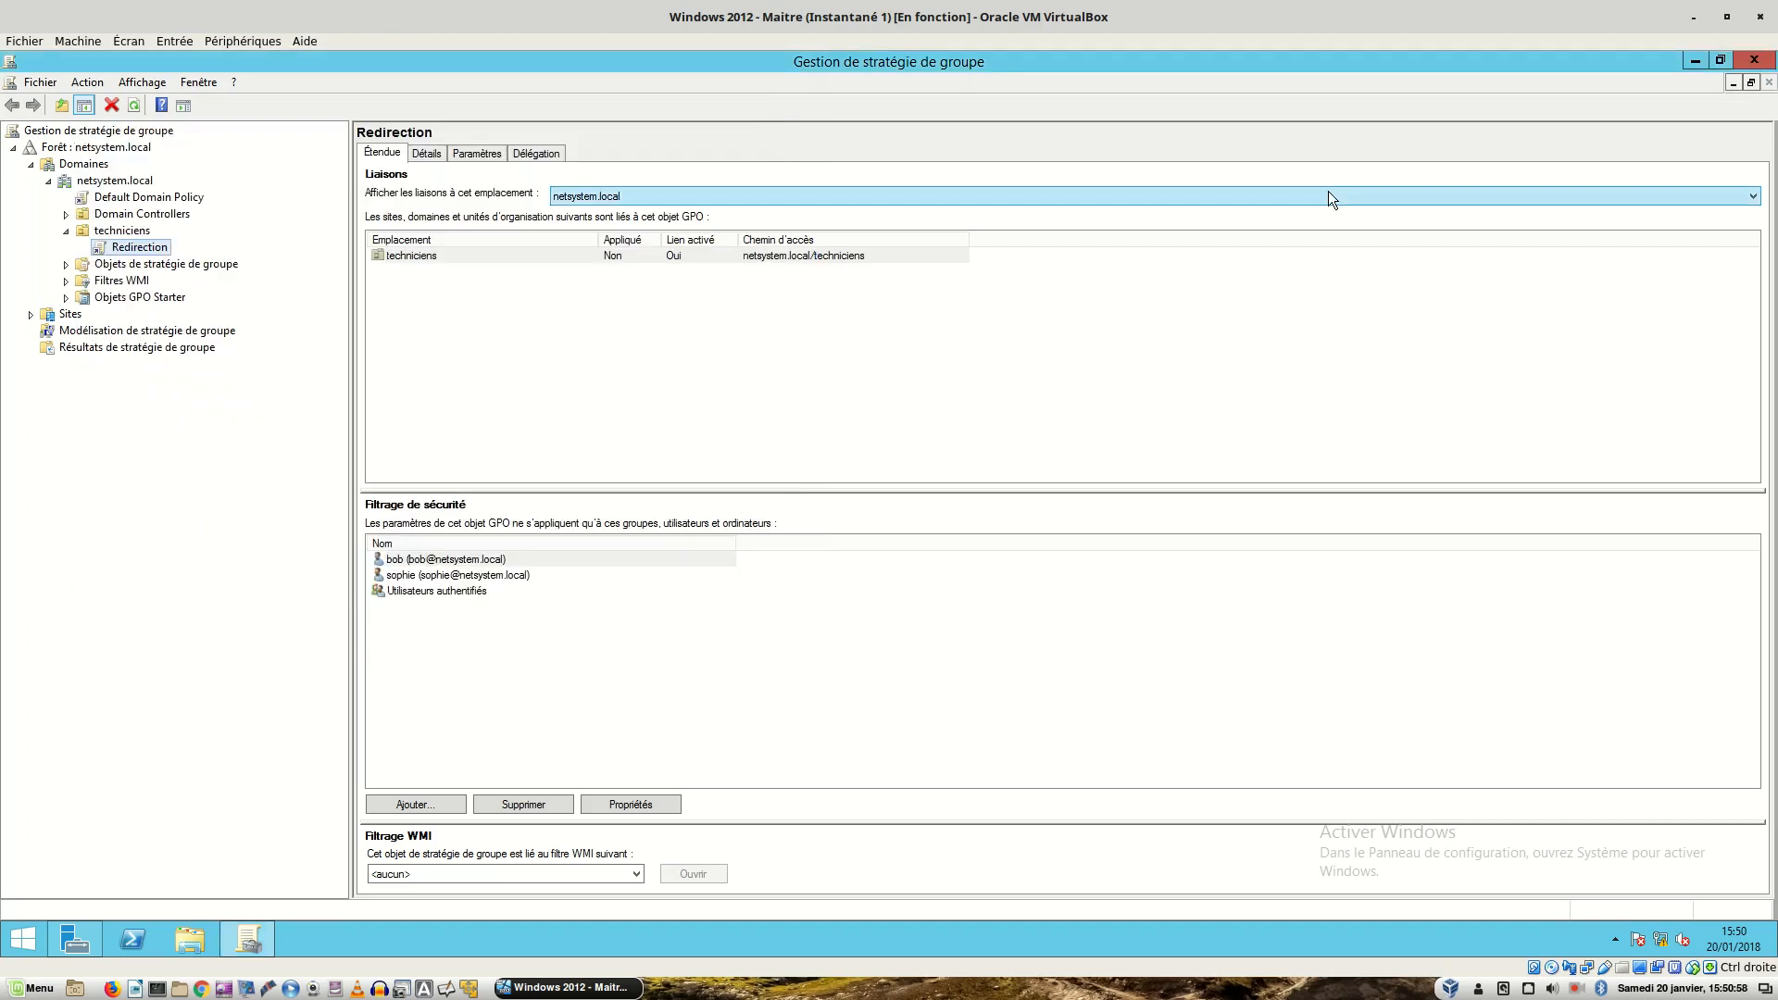
{"action": "key", "text": "ctrl+alt+Right"}
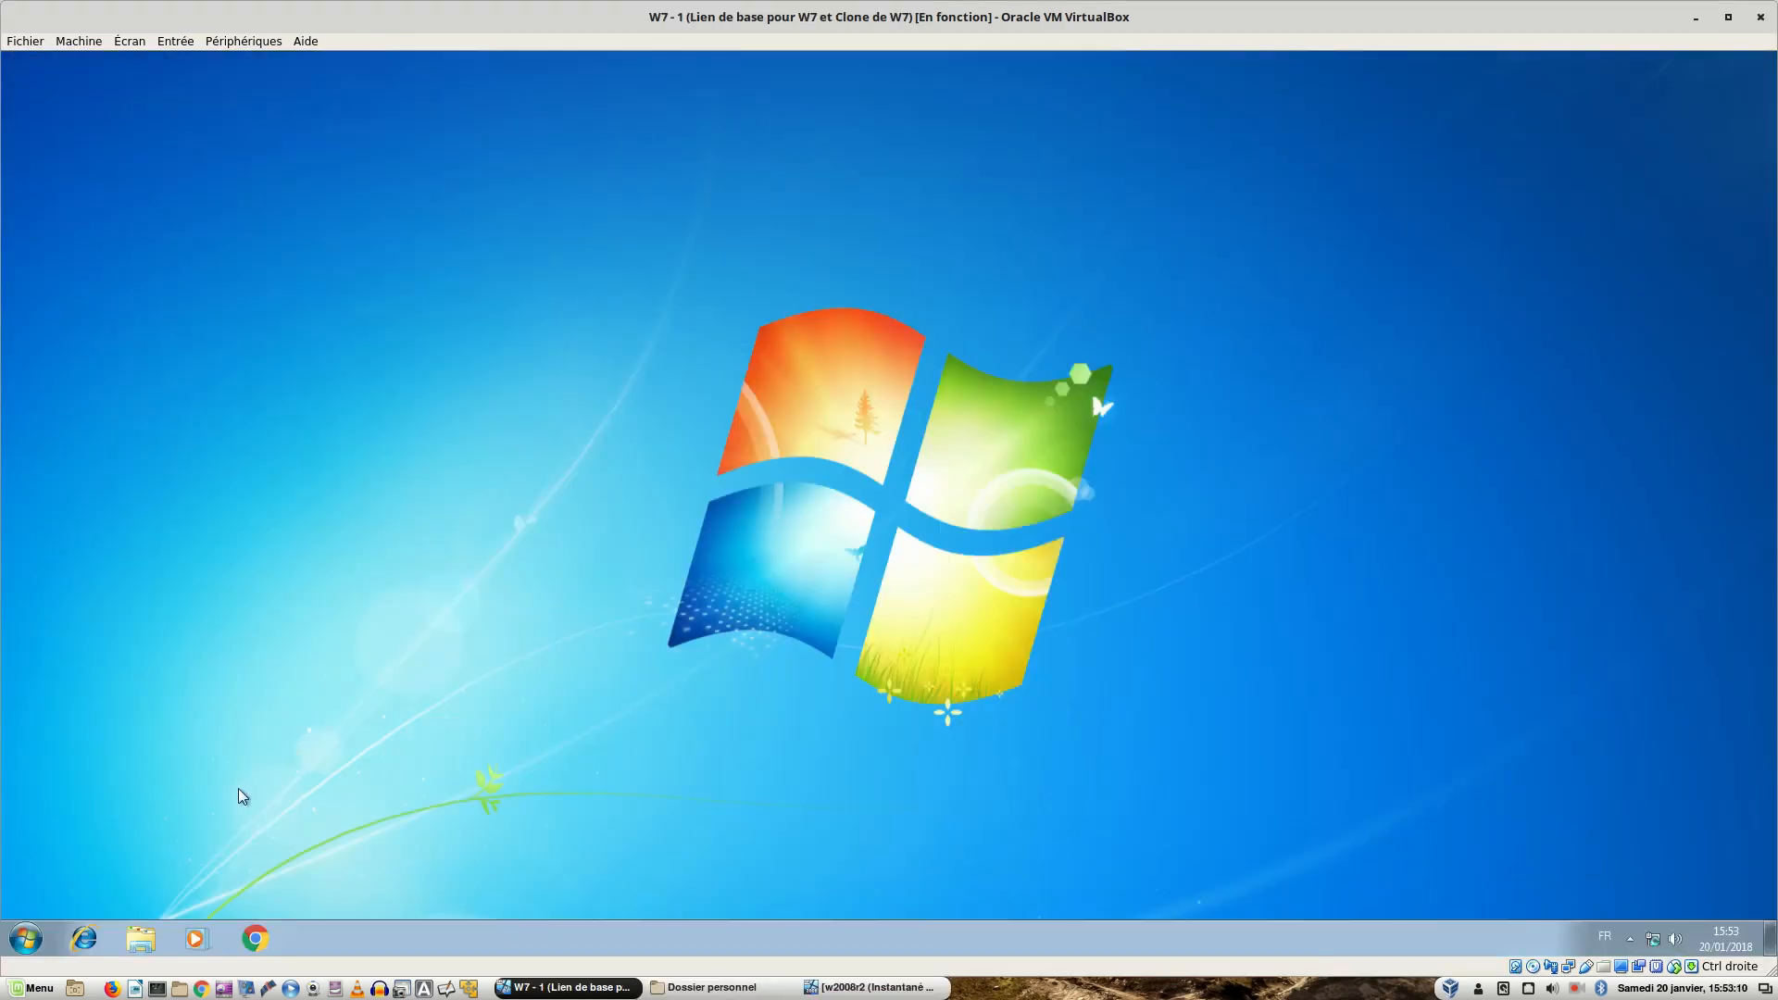
- Check the Documents library properties: Mes documents points to the user's folder under \\srv-2008.netsystem.local\test
{"action": "left_click", "coordinate": [140, 939]}
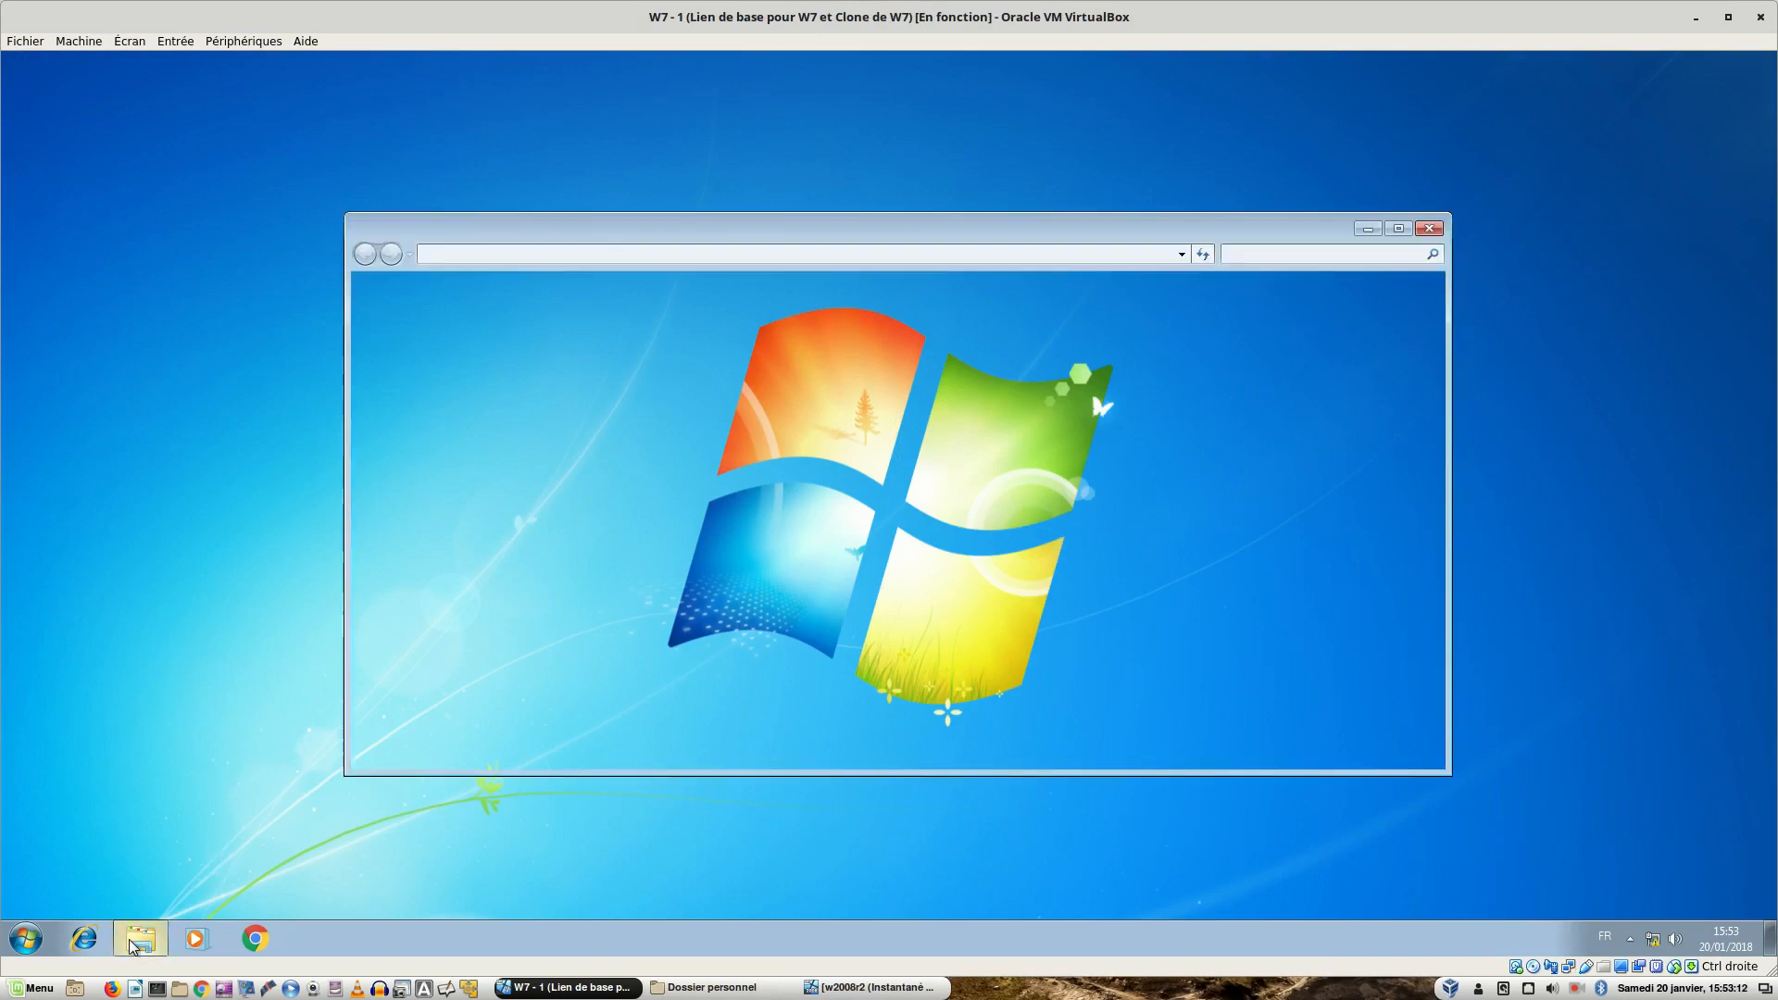
{"action": "right_click", "coordinate": [436, 434]}
{"action": "left_click", "coordinate": [492, 683]}
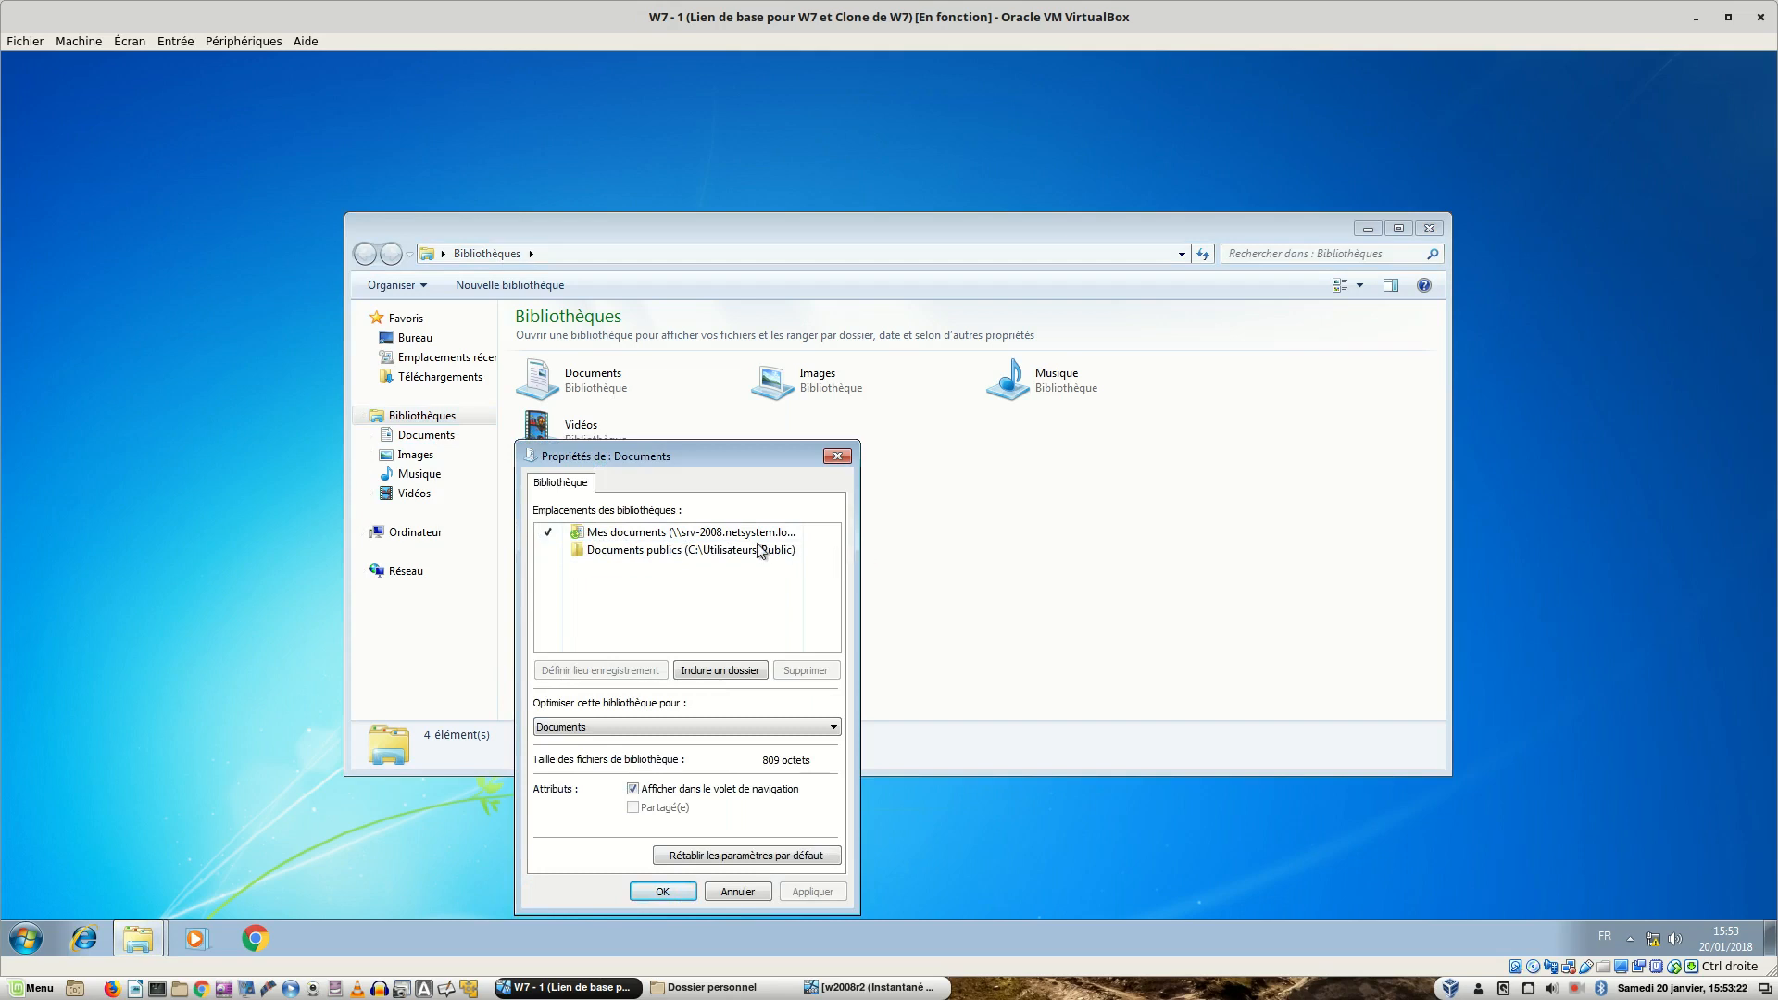
{"action": "left_click", "coordinate": [709, 536]}
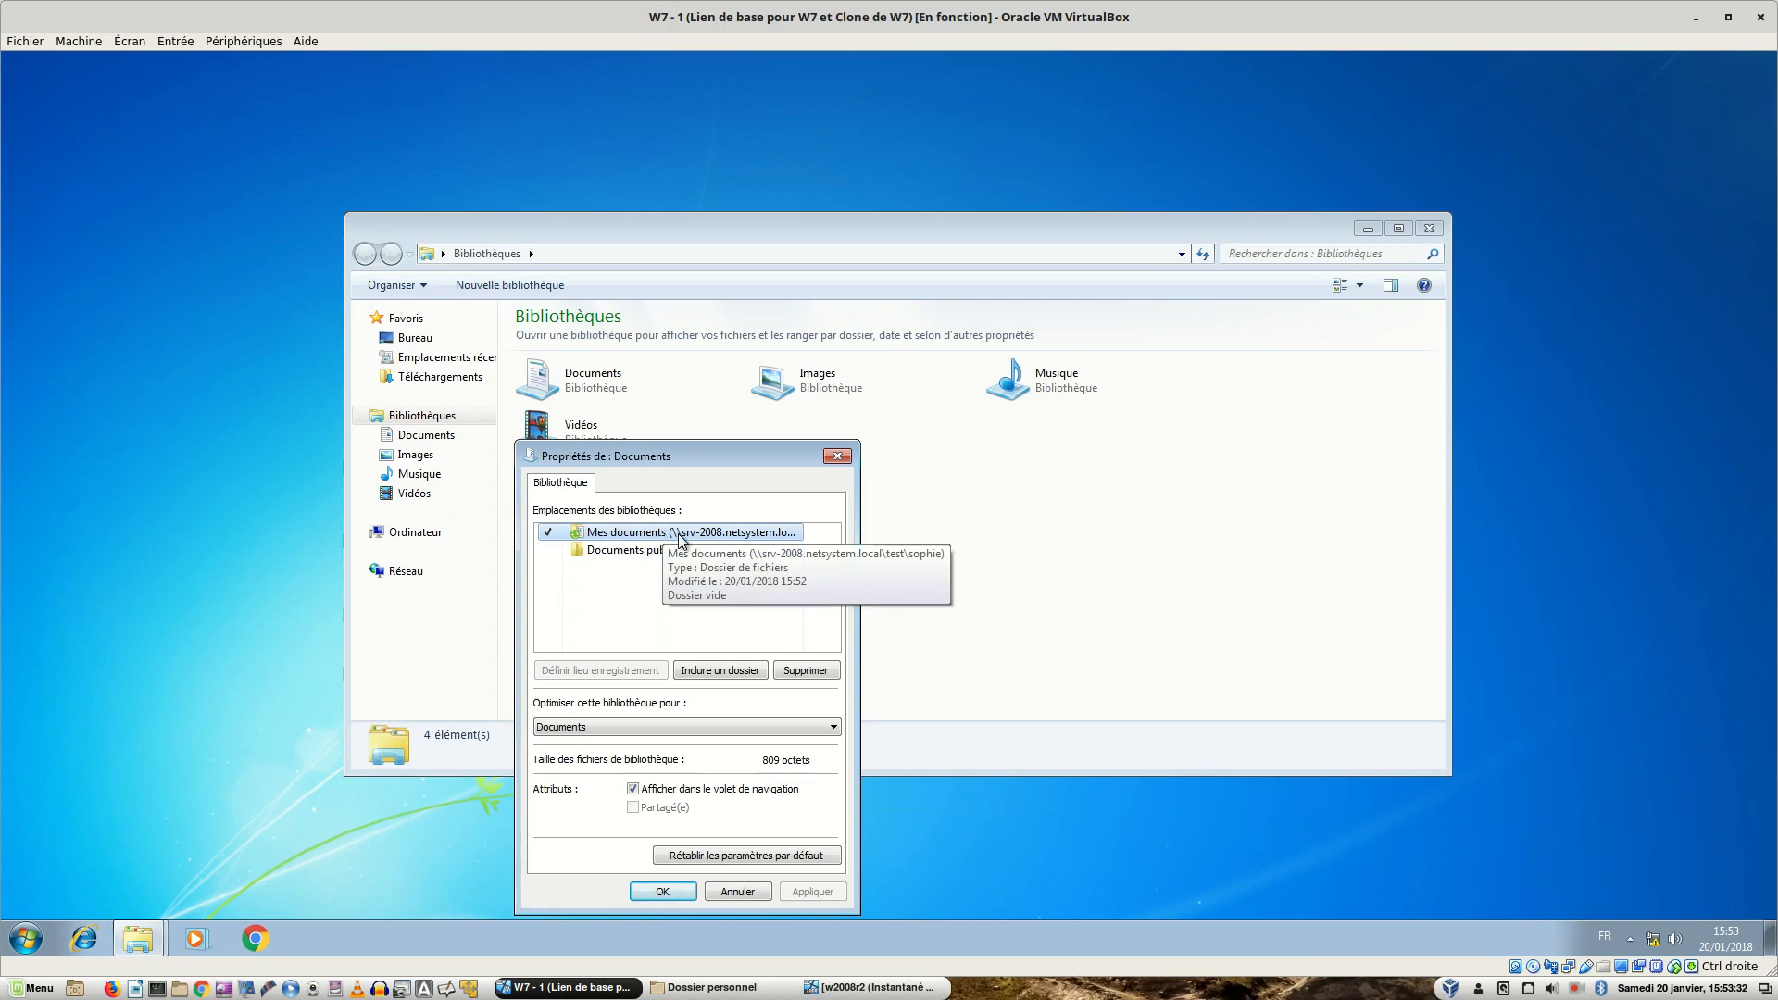
{"action": "left_click", "coordinate": [1060, 546]}
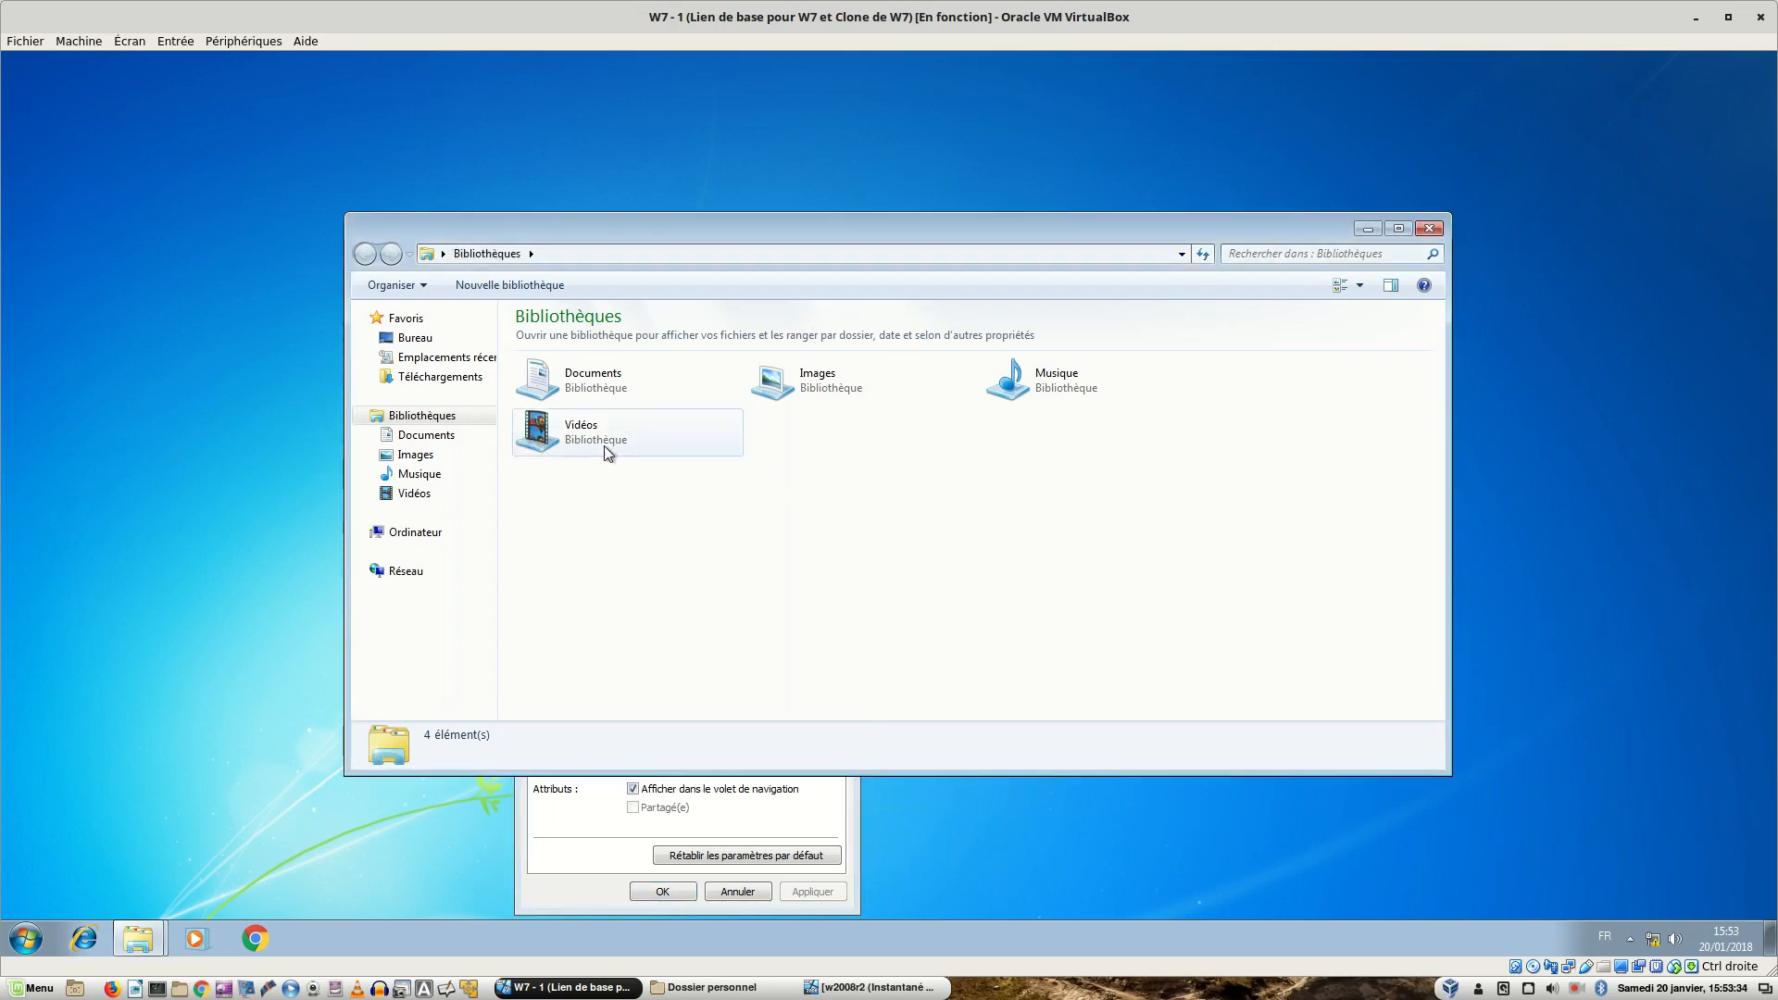
- Create a new folder named courriers in the redirected Documents library
{"action": "double_click", "coordinate": [593, 382]}
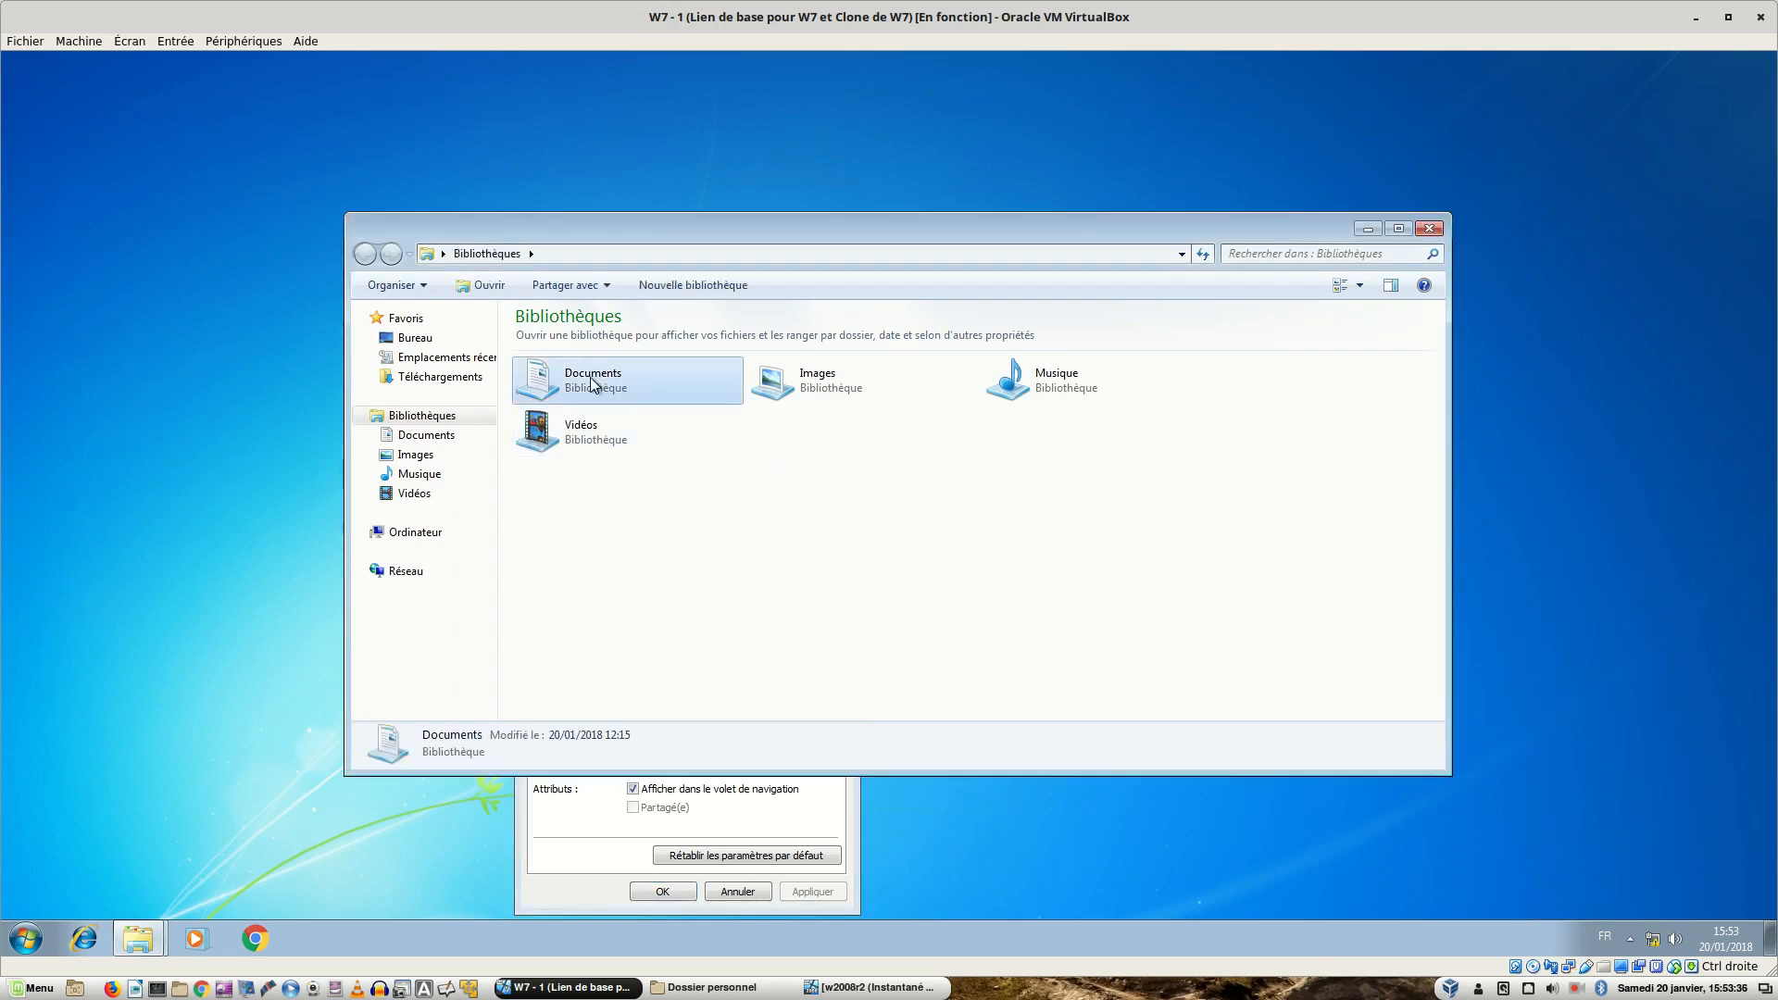
{"action": "right_click", "coordinate": [611, 460]}
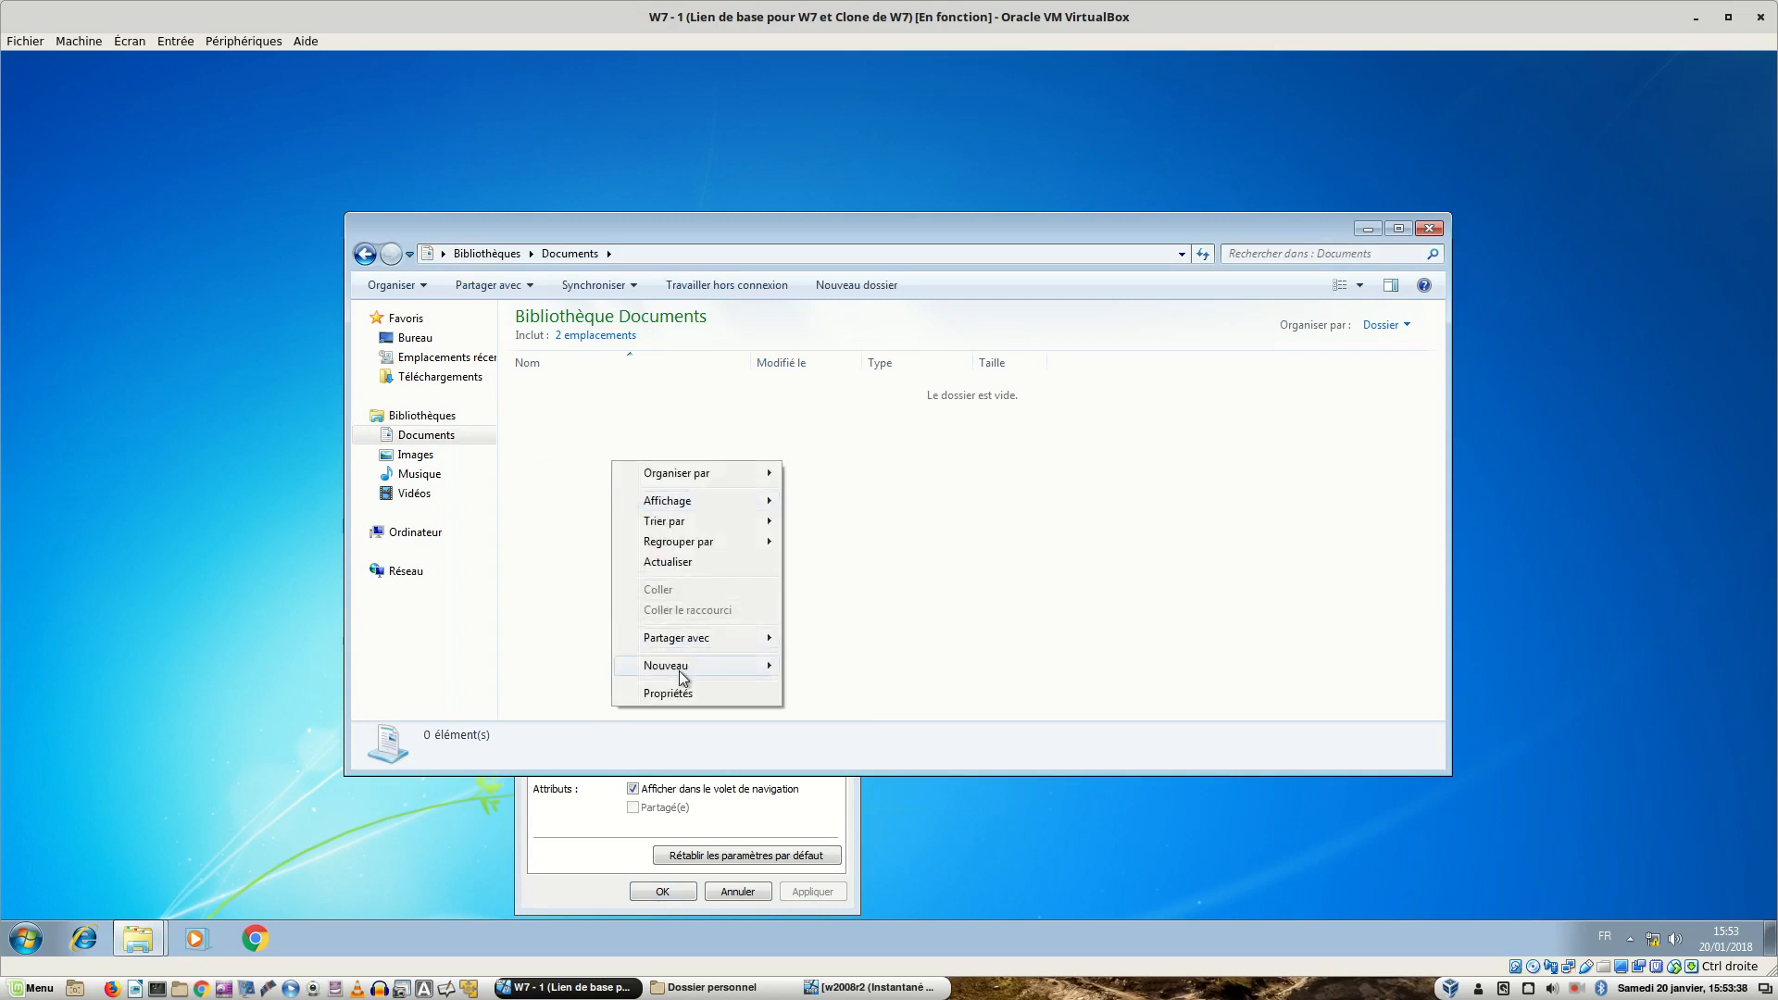
{"action": "mouse_move", "coordinate": [767, 671]}
{"action": "left_click", "coordinate": [819, 666]}
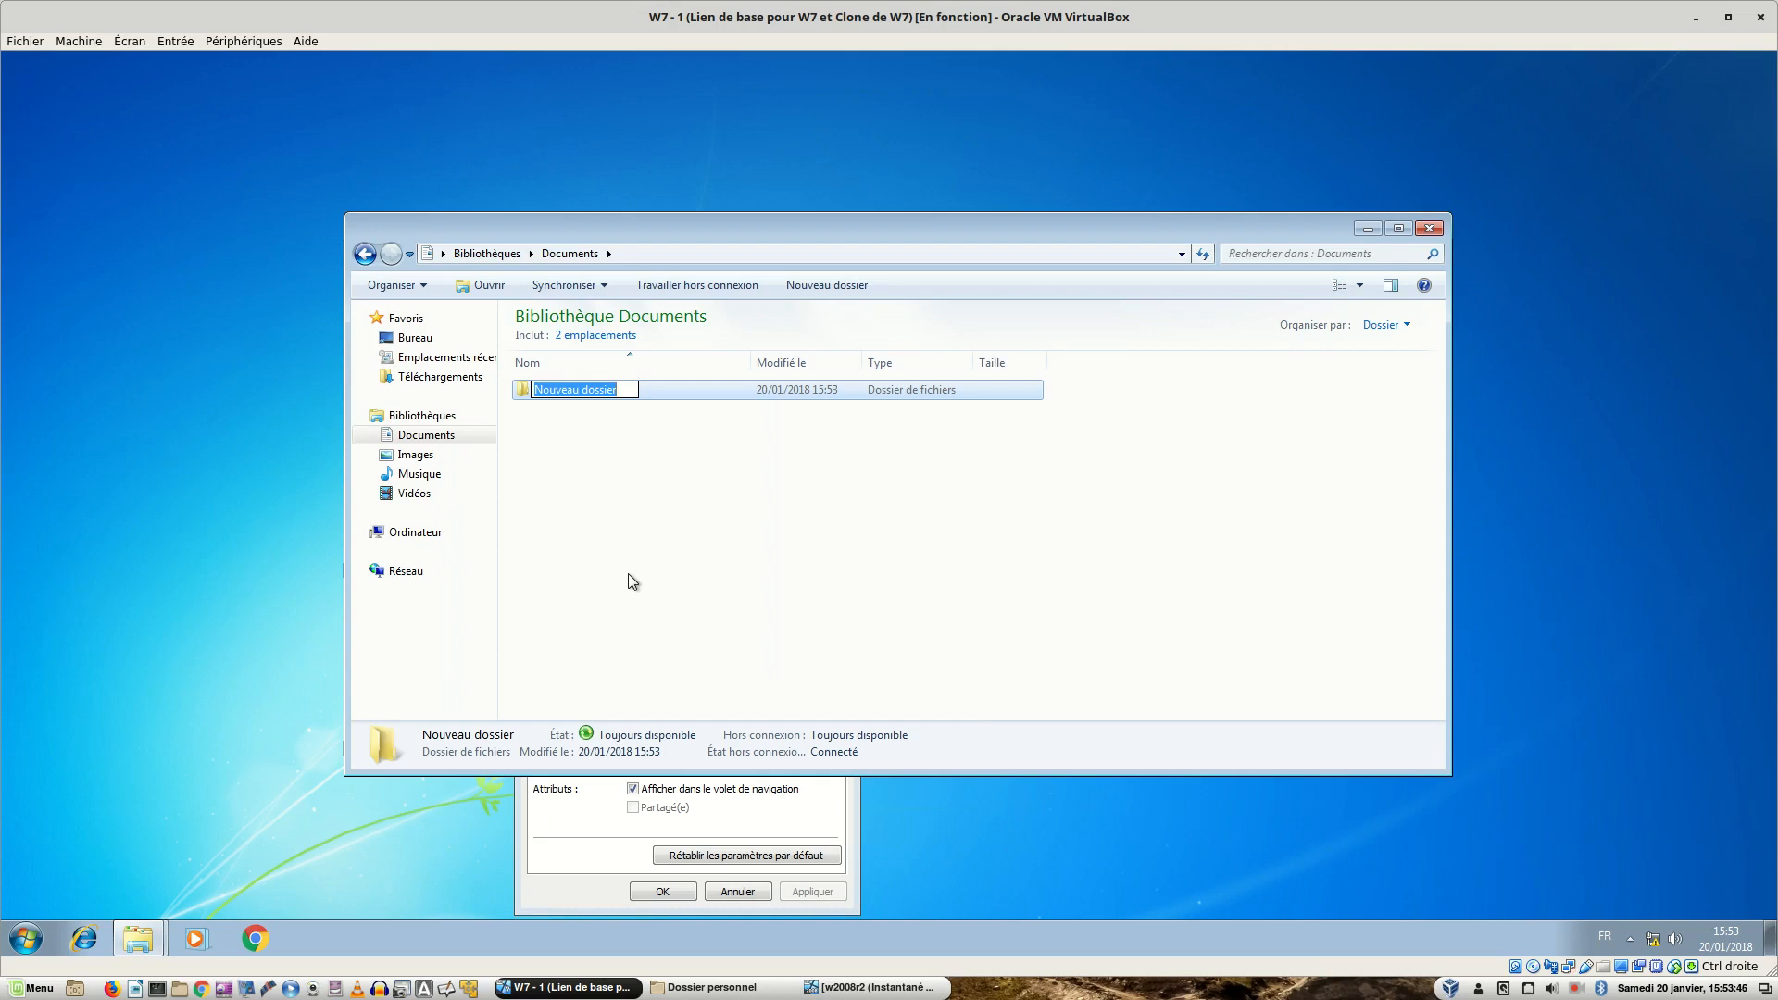
{"action": "type", "text": "courri"}
{"action": "type", "text": "ers"}
{"action": "key", "text": "Return"}
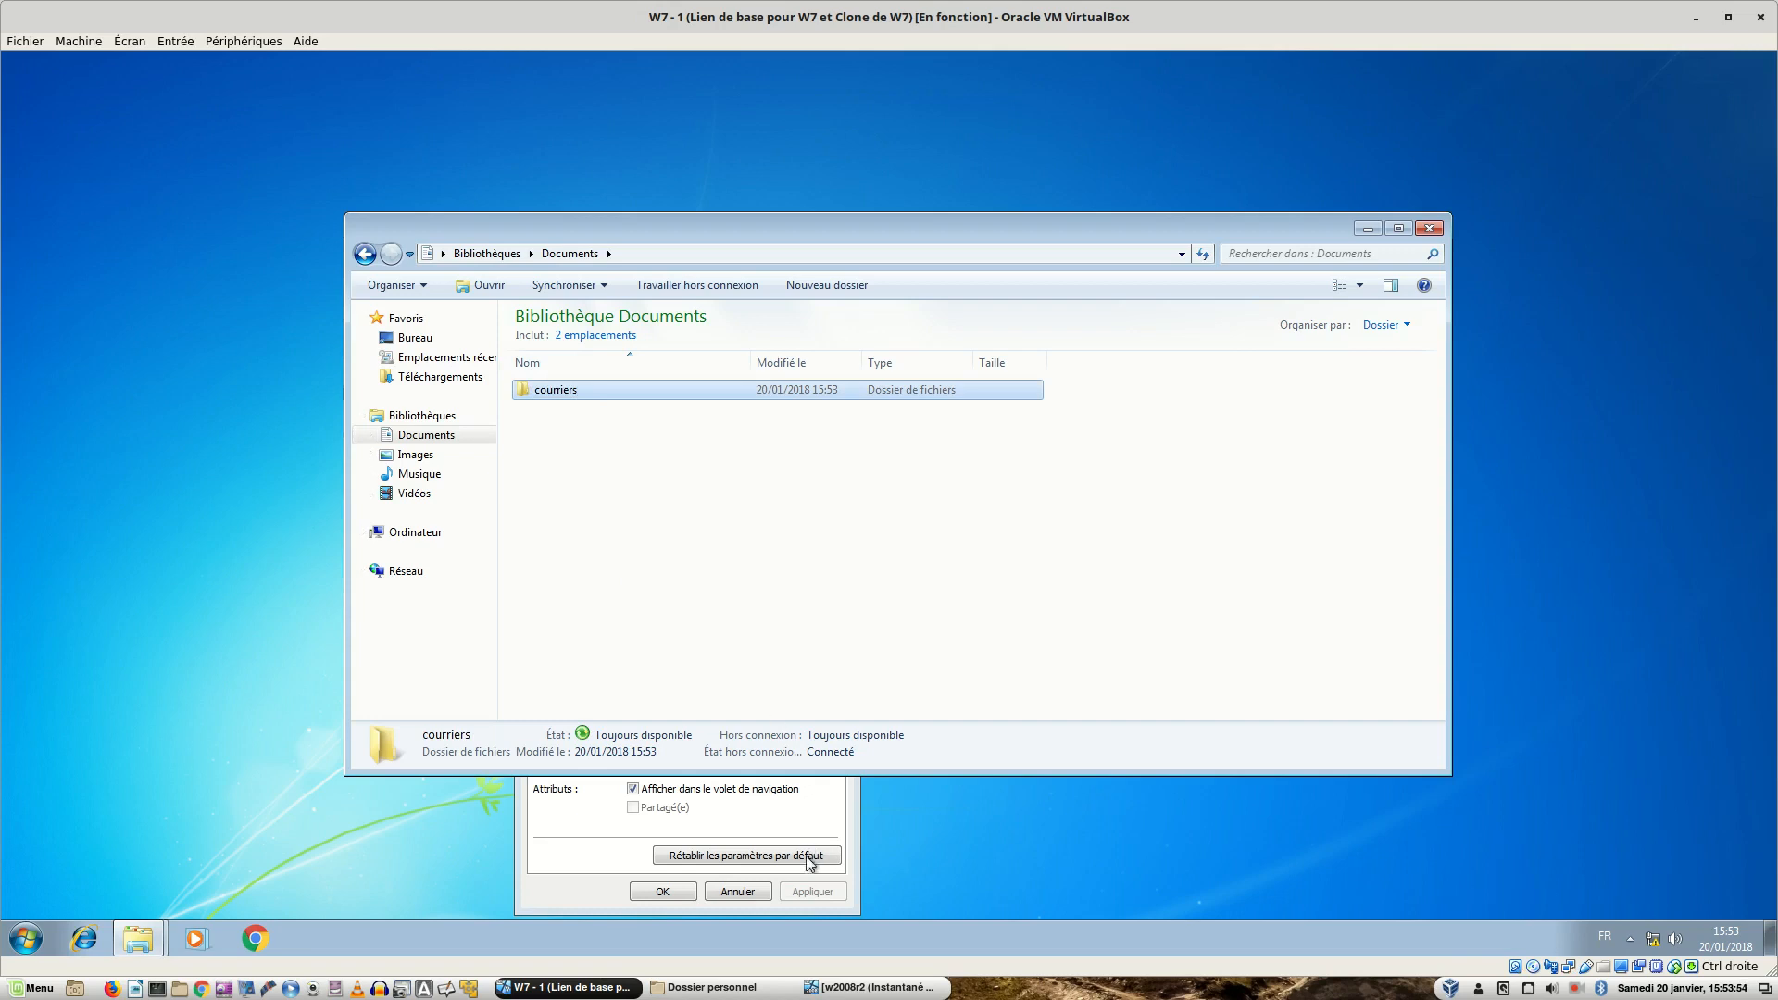
{"action": "left_click", "coordinate": [834, 988]}
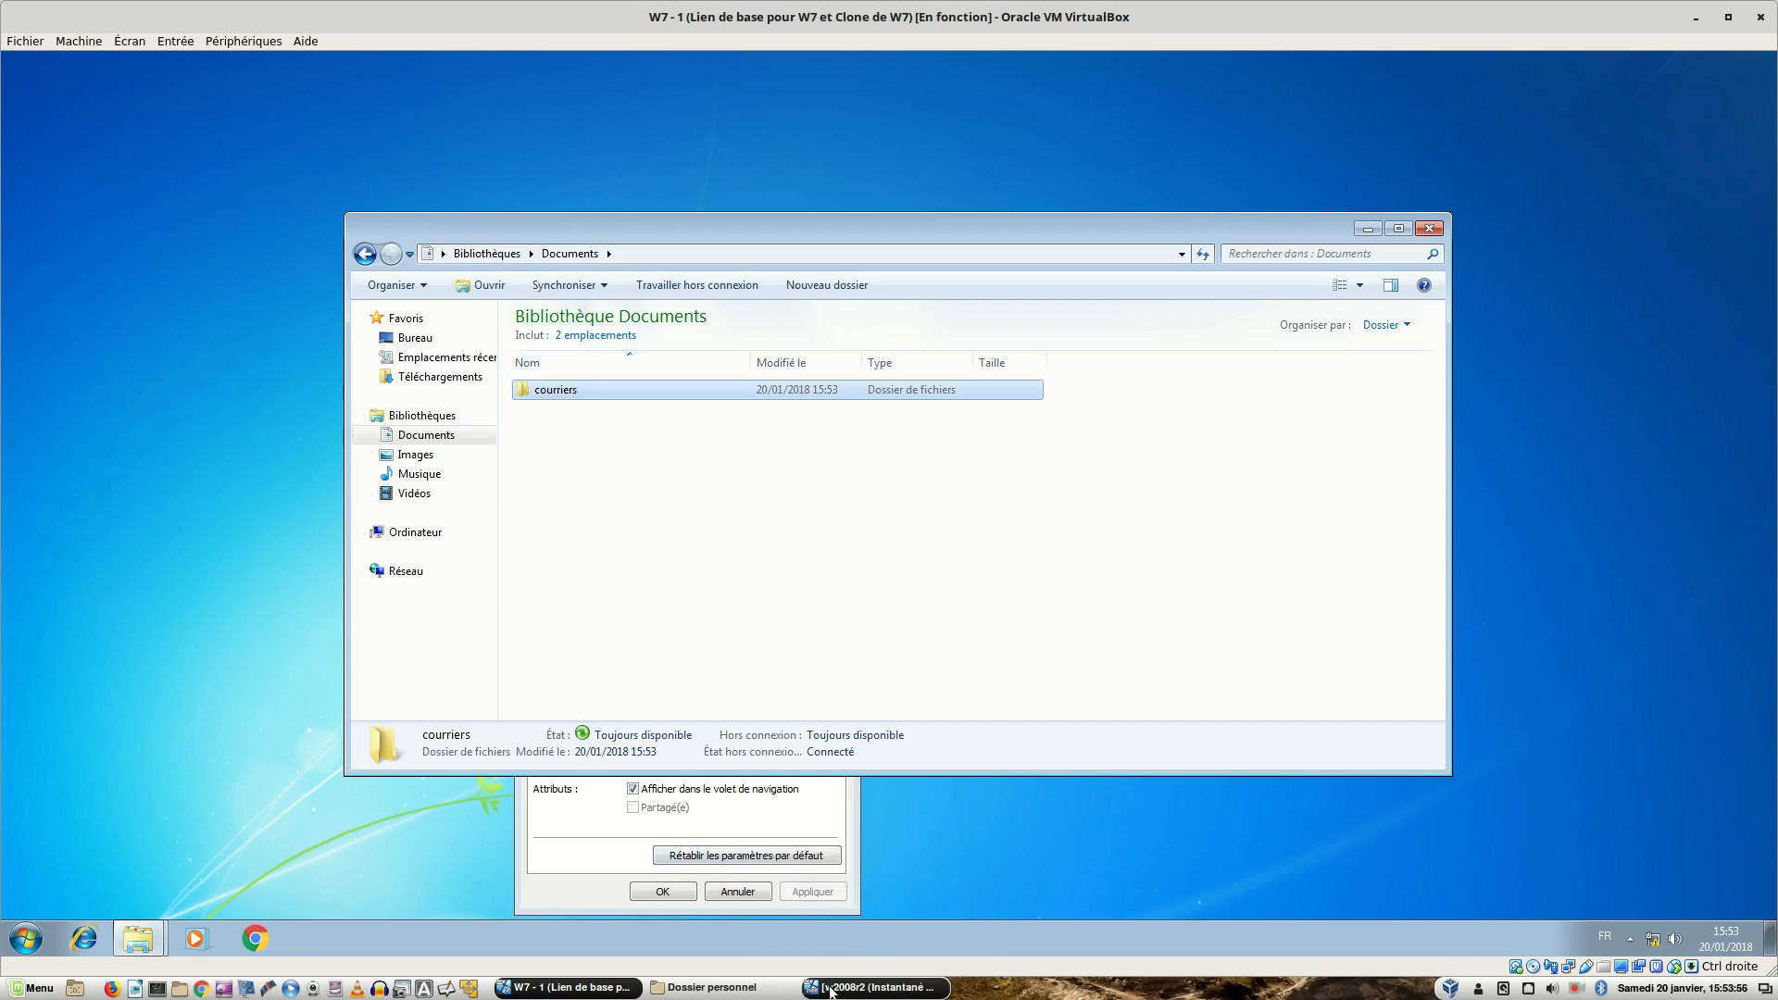
- Sign in to the w2008r2 VM as administrator, retrying after a wrong password, and dismiss the activation notice
{"action": "key", "text": "ctrl+alt+Delete"}
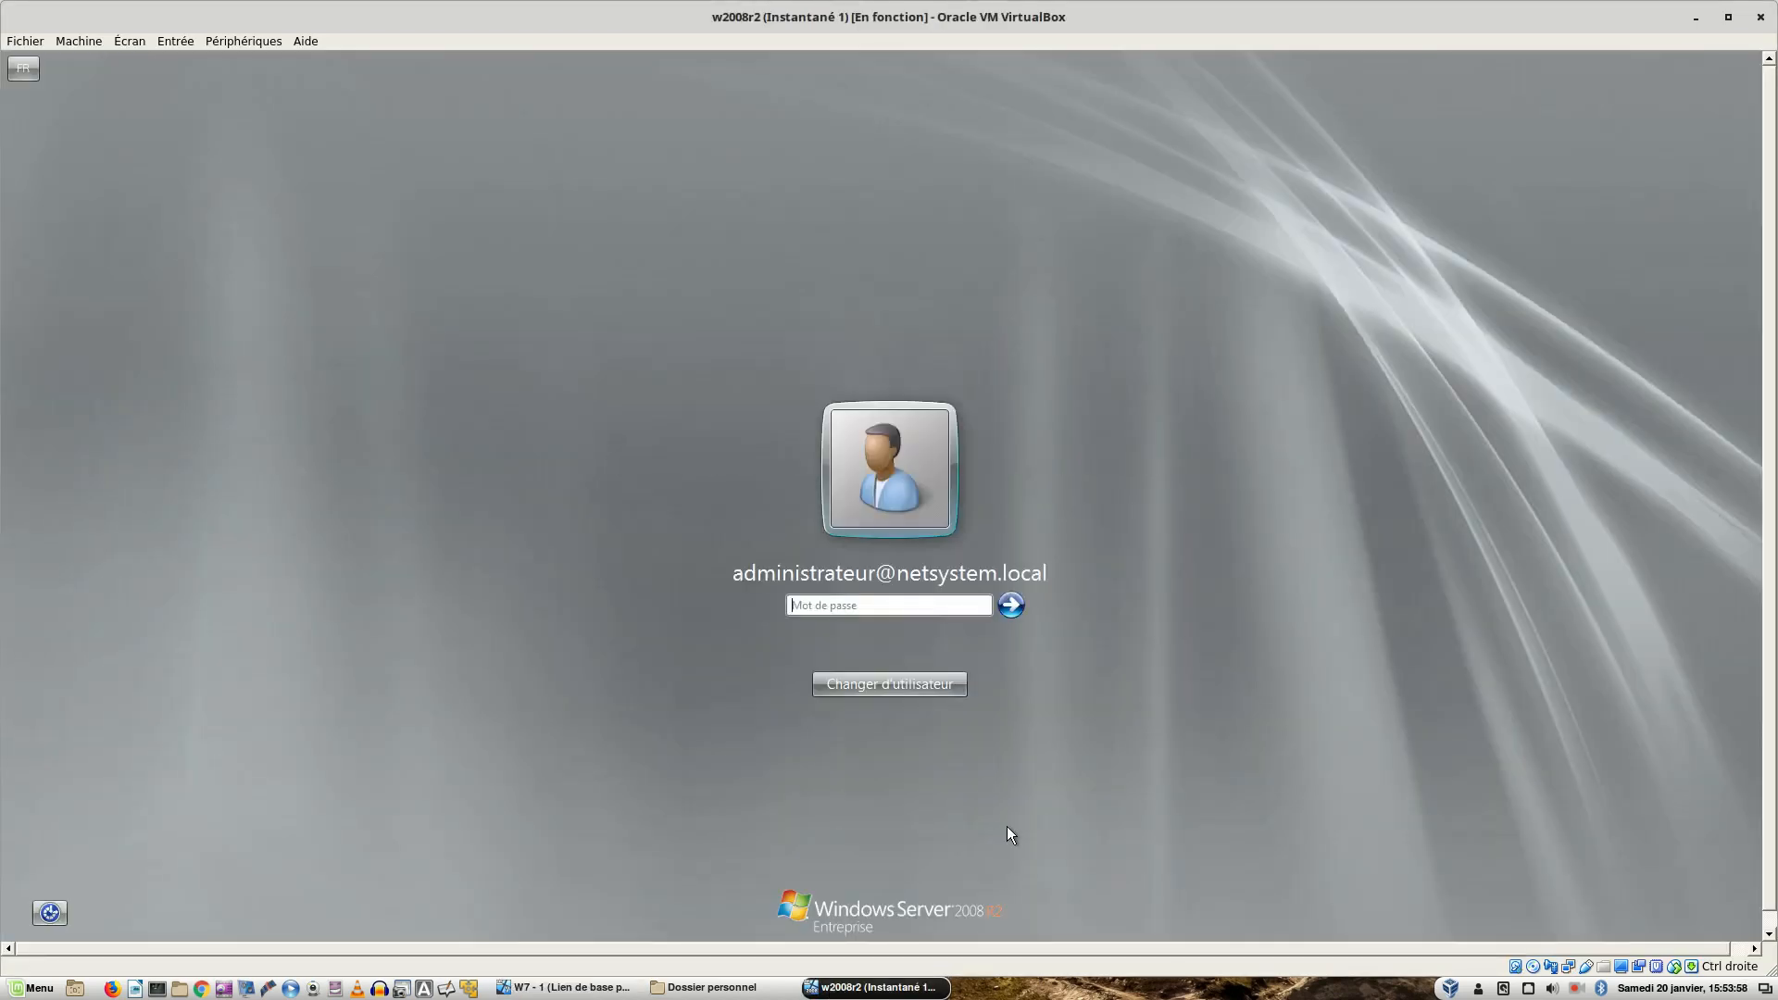
{"action": "type", "text": "••••••••"}
{"action": "key", "text": "Return"}
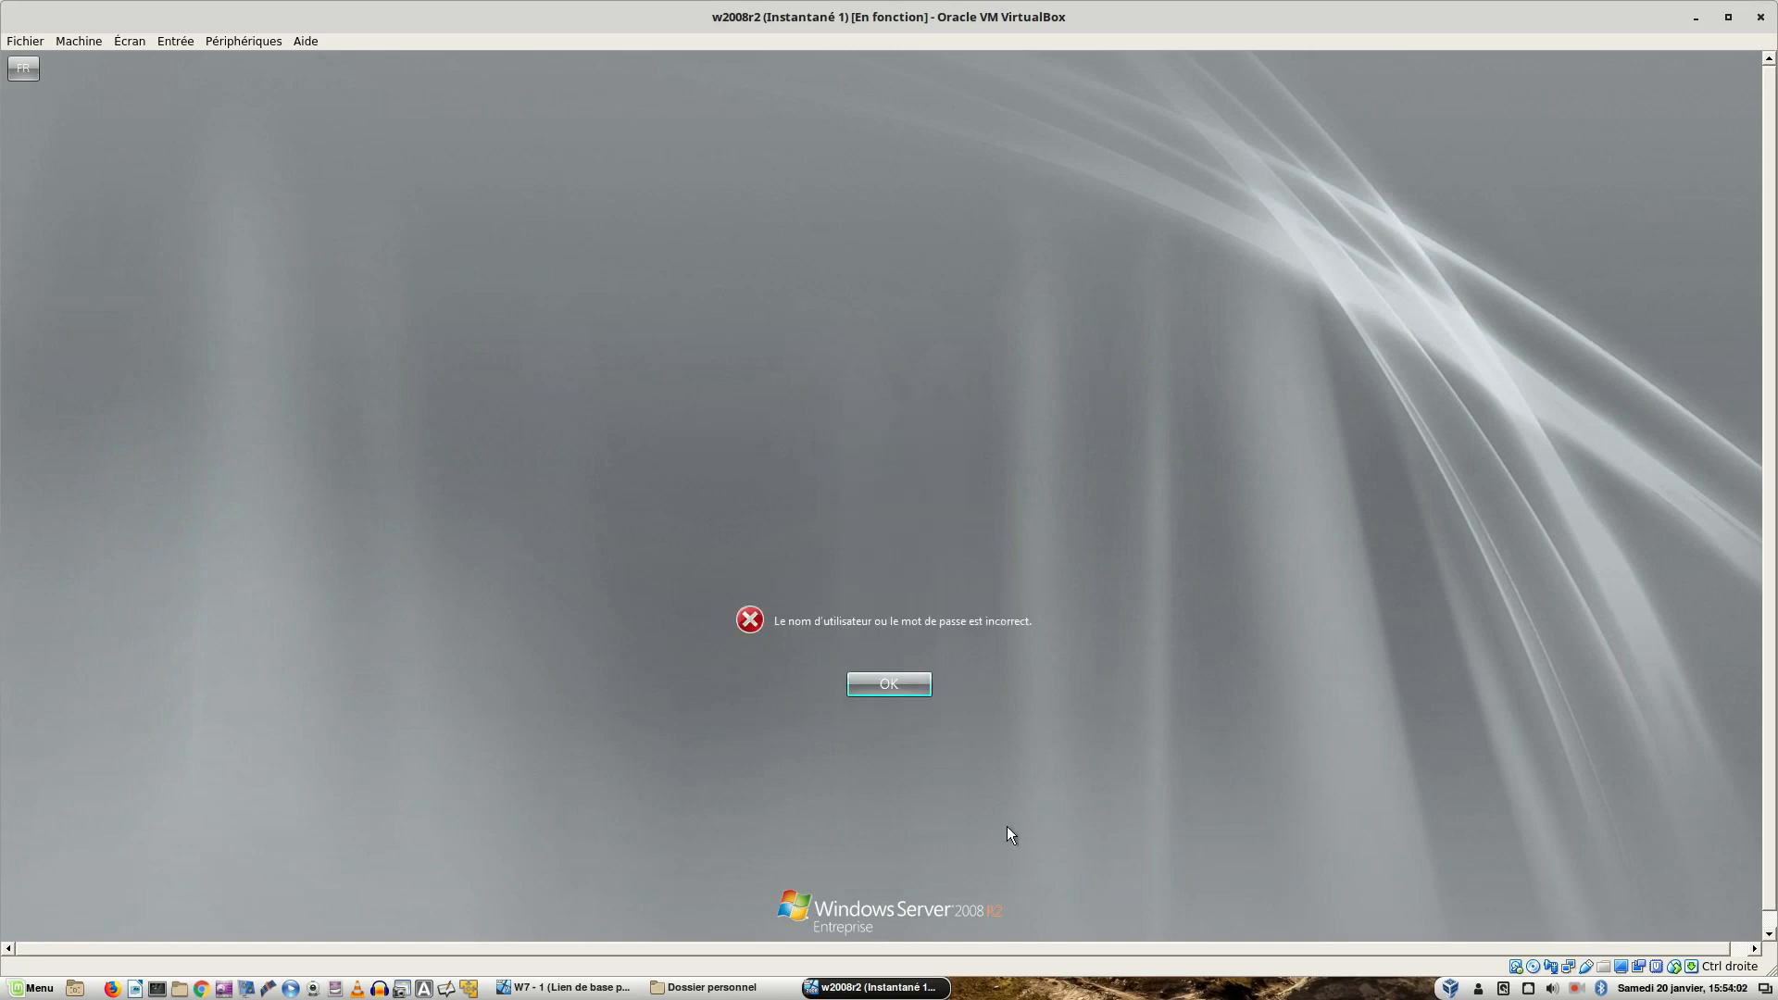
{"action": "key", "text": "Return"}
{"action": "type", "text": "••••••••"}
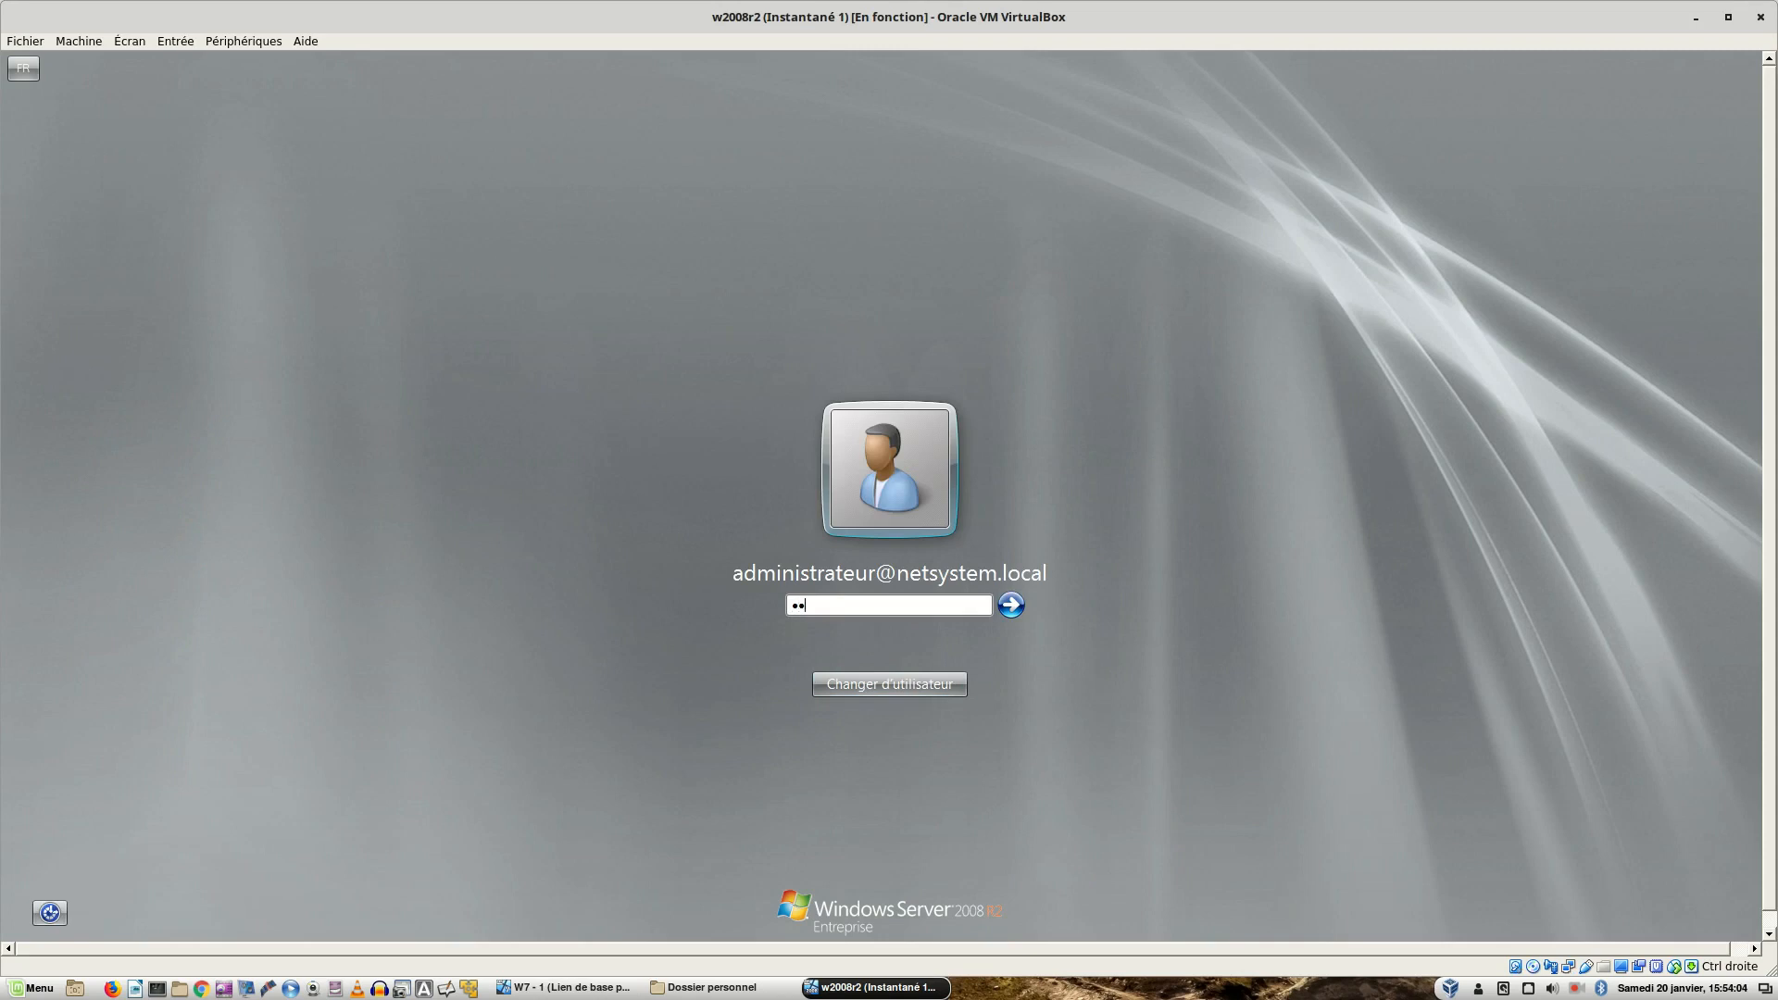
{"action": "key", "text": "Return"}
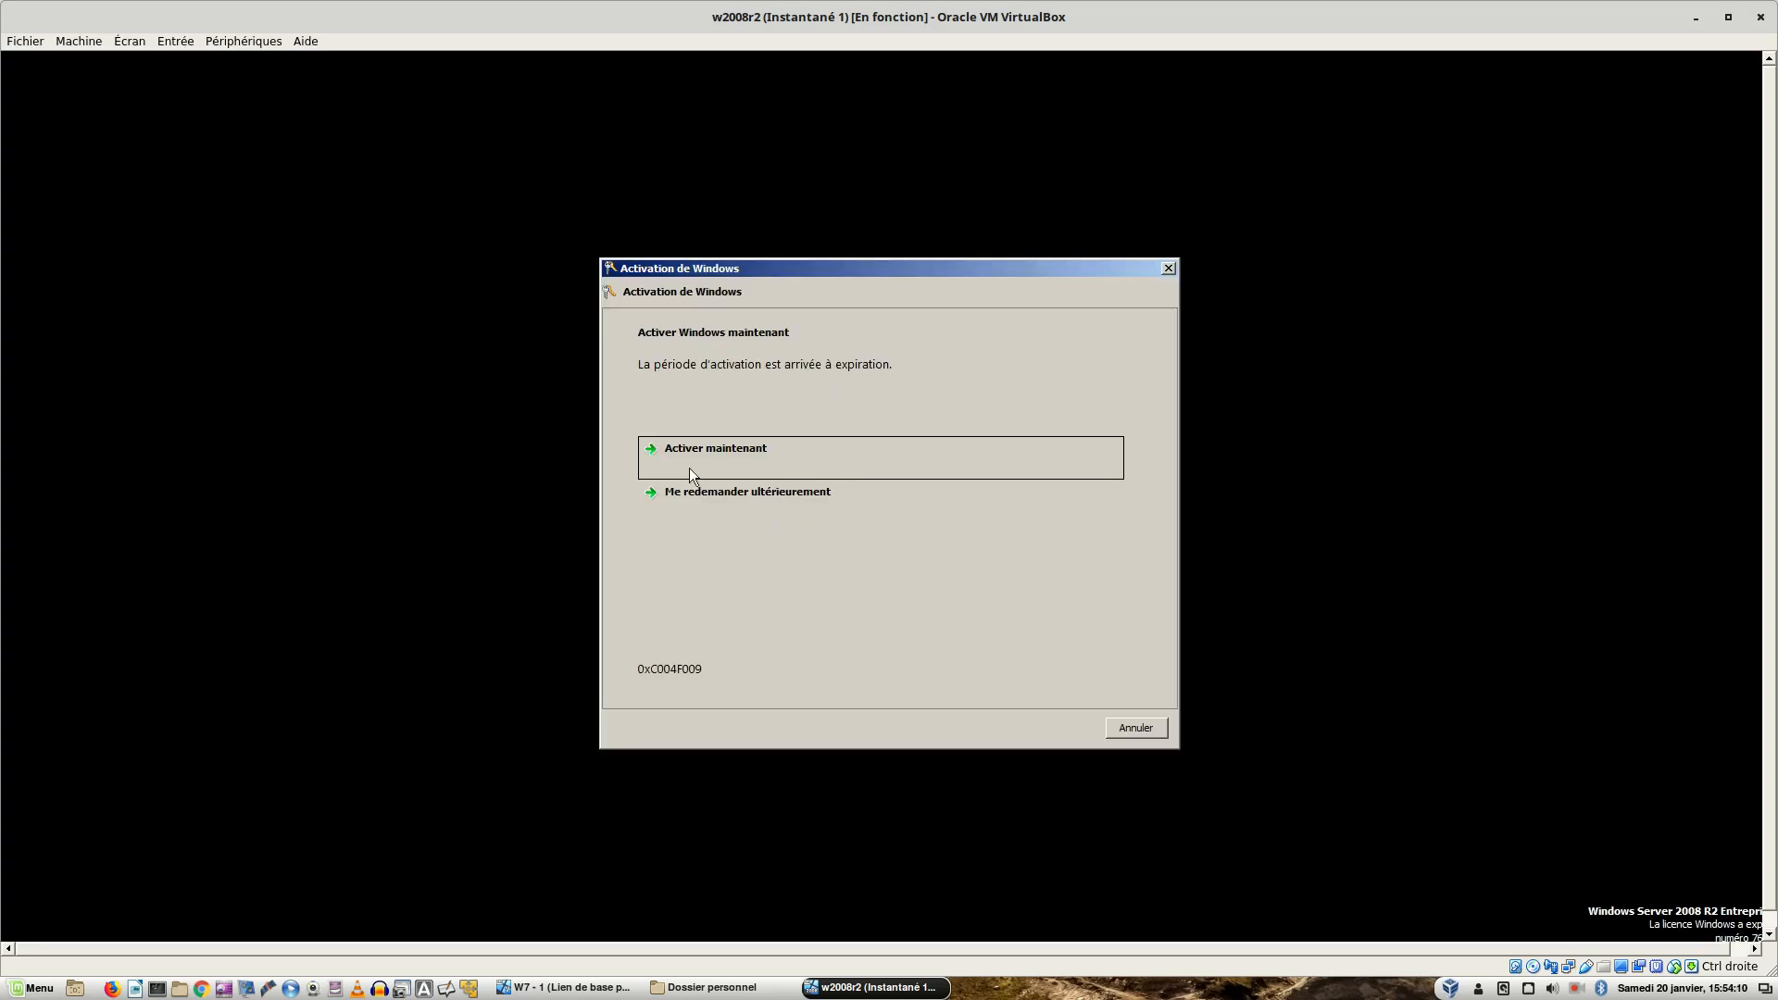
{"action": "left_click", "coordinate": [764, 501]}
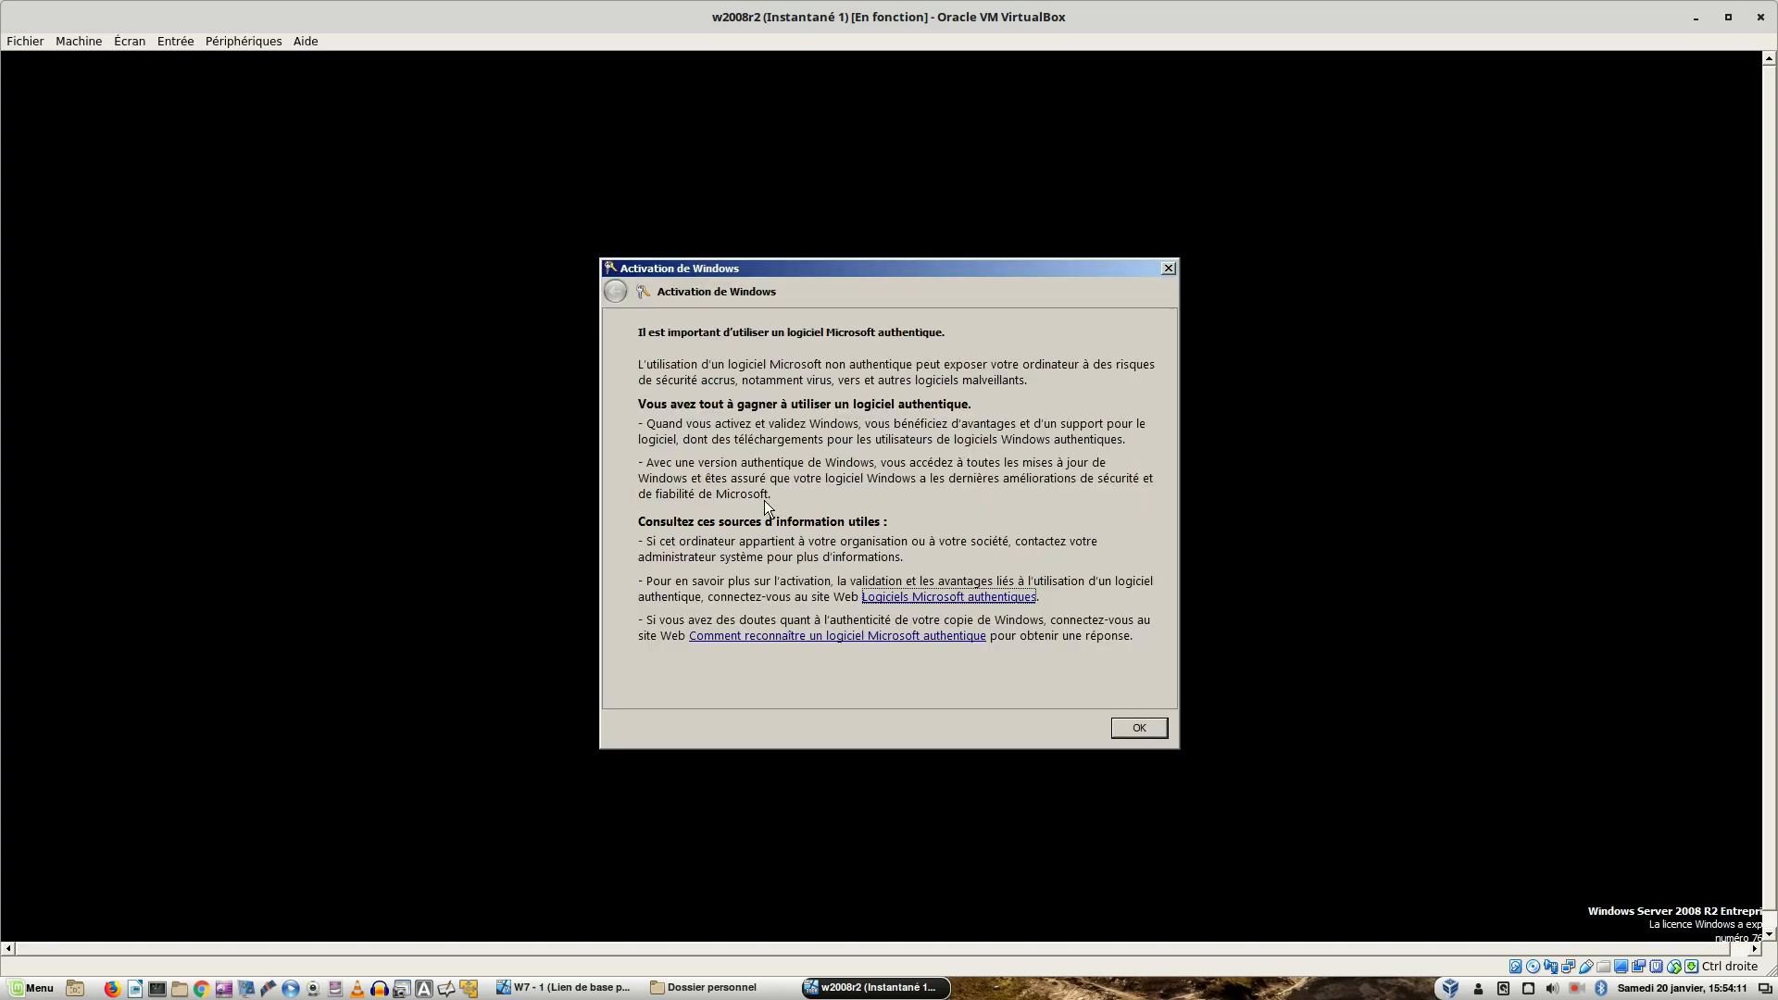
{"action": "left_click", "coordinate": [1120, 727]}
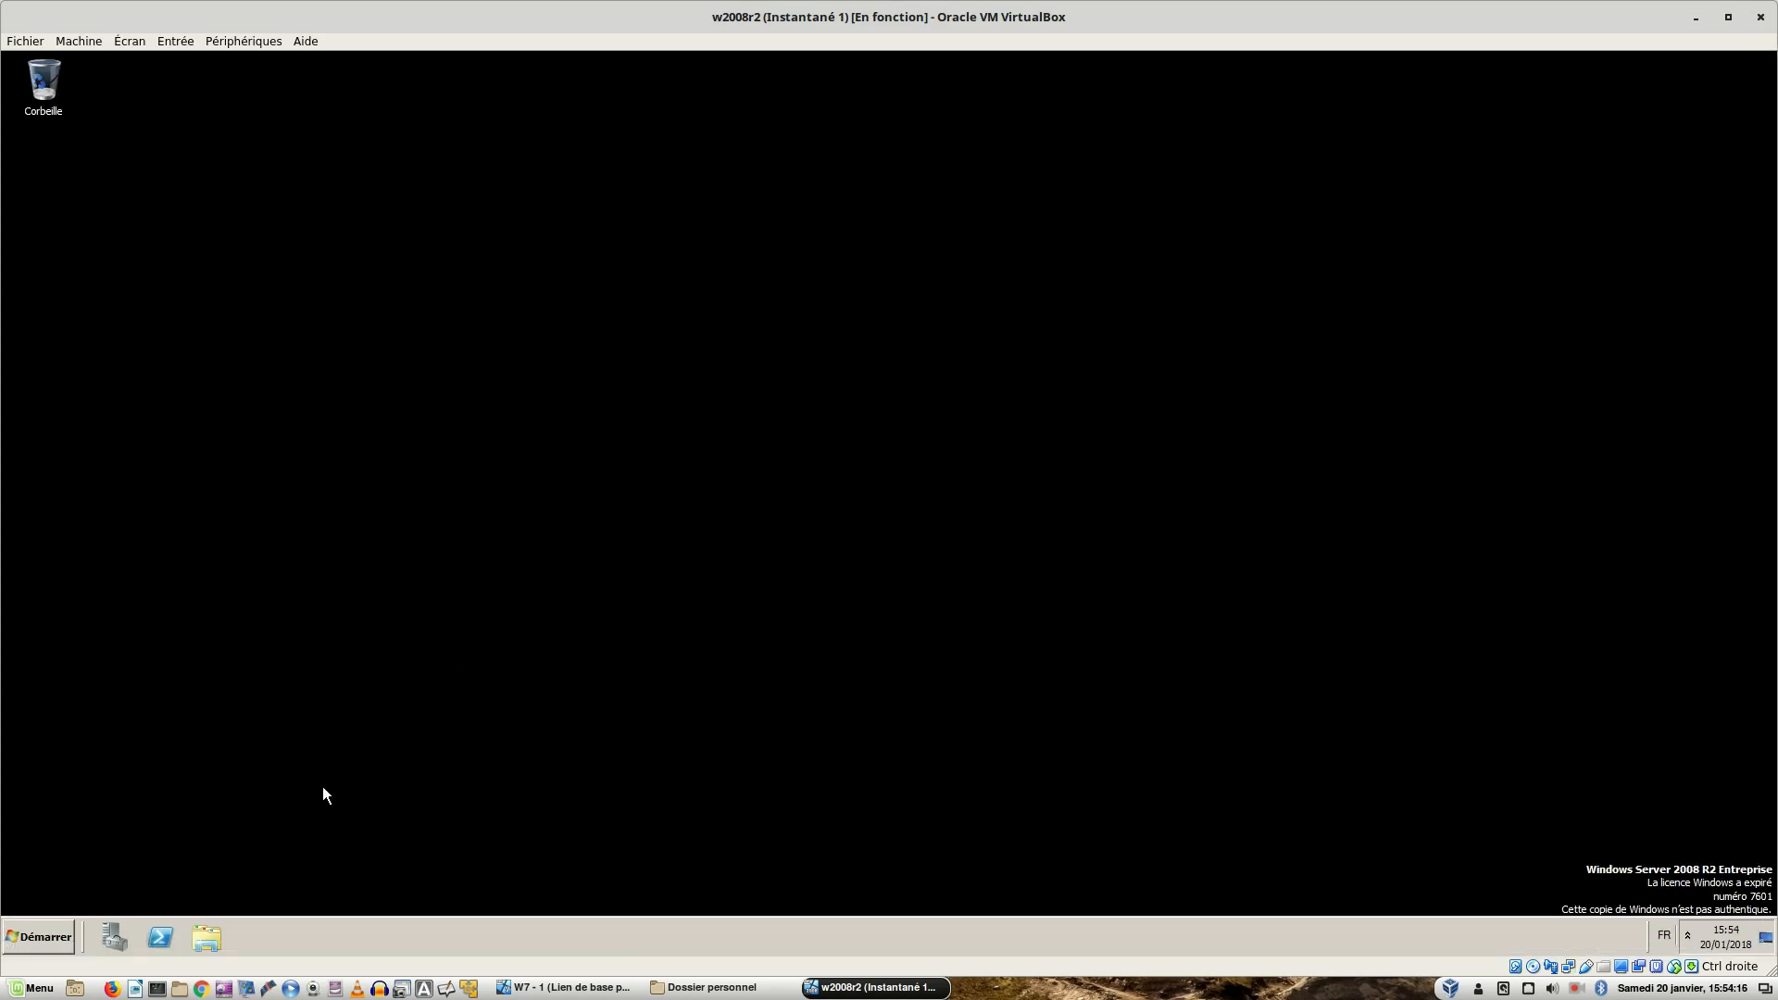
- Browse in Explorer to C:\test and into the user's personal folder
{"action": "left_click", "coordinate": [207, 937]}
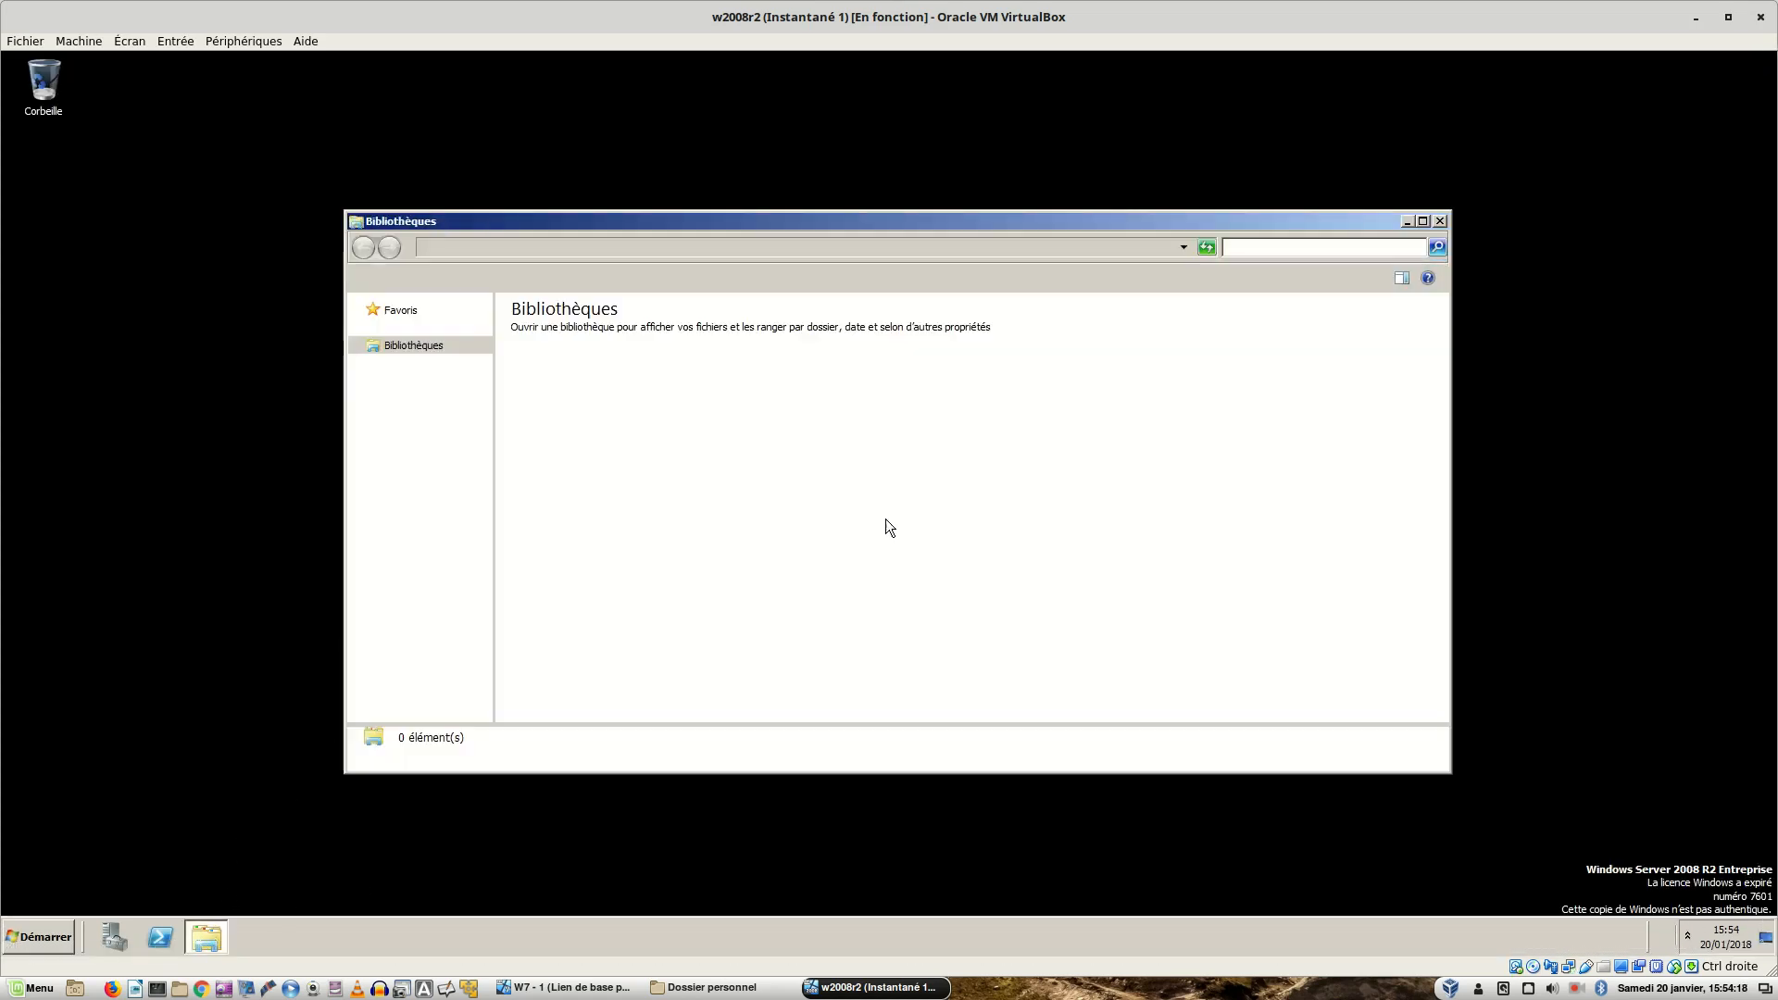
{"action": "left_click", "coordinate": [408, 505]}
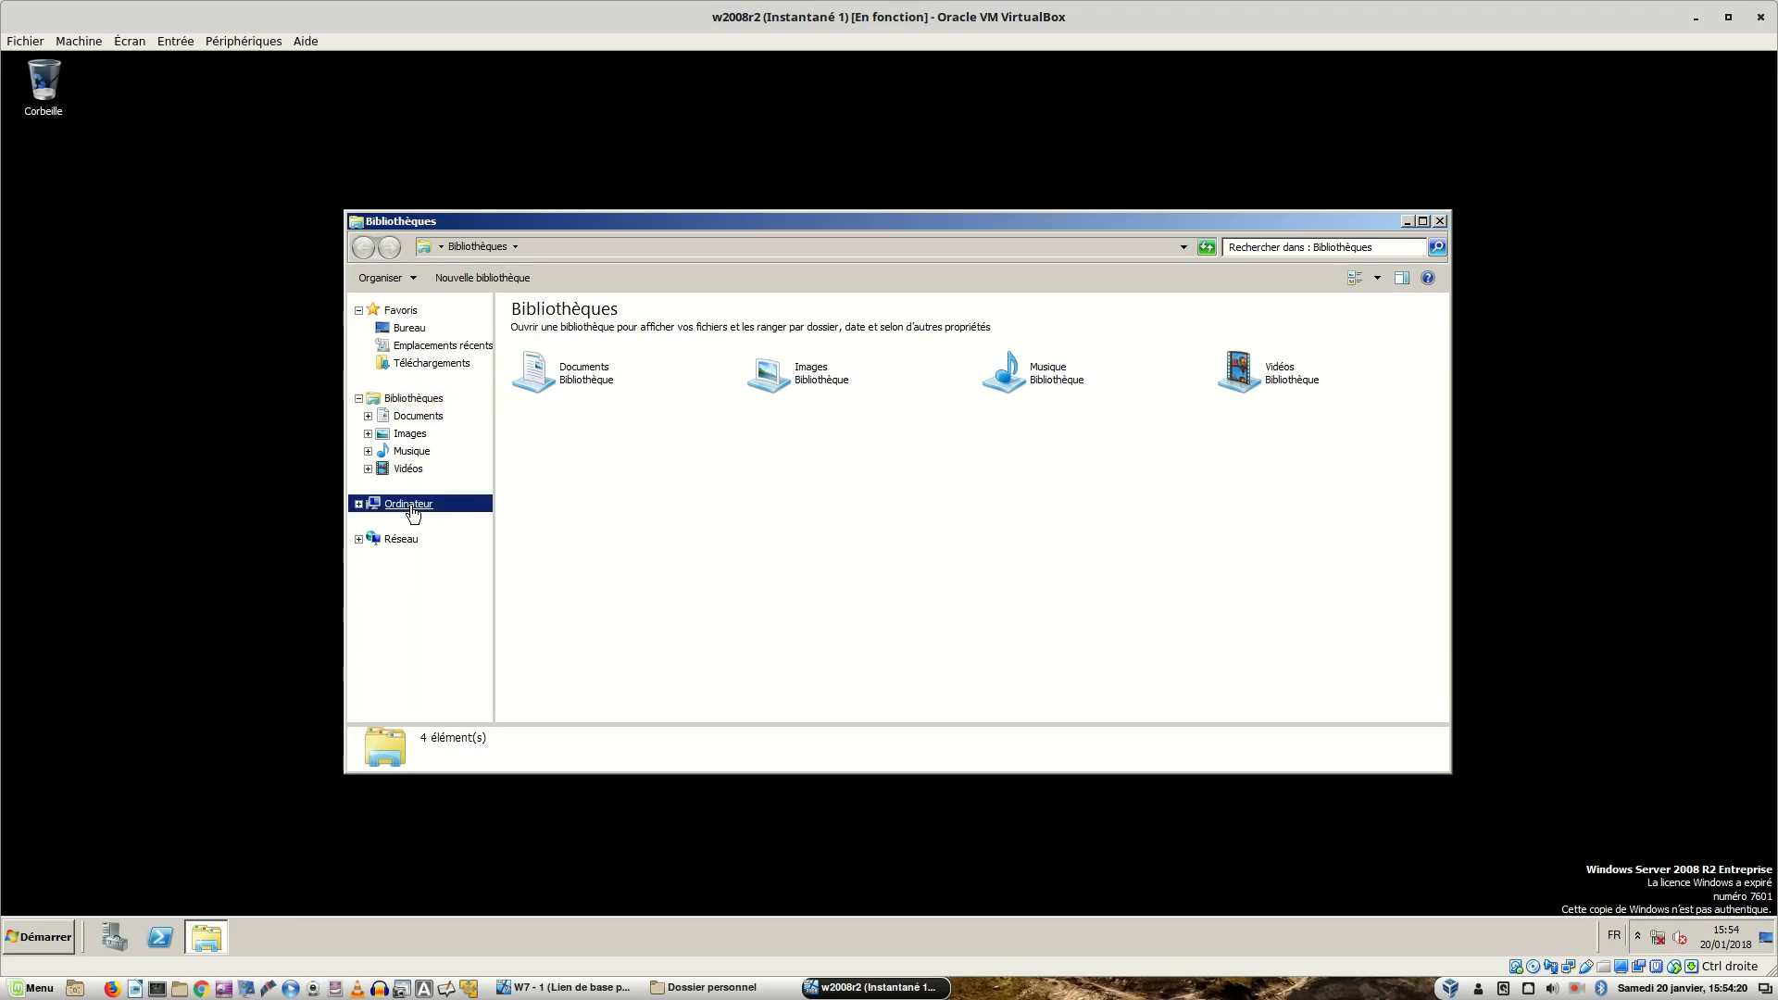
{"action": "double_click", "coordinate": [620, 348]}
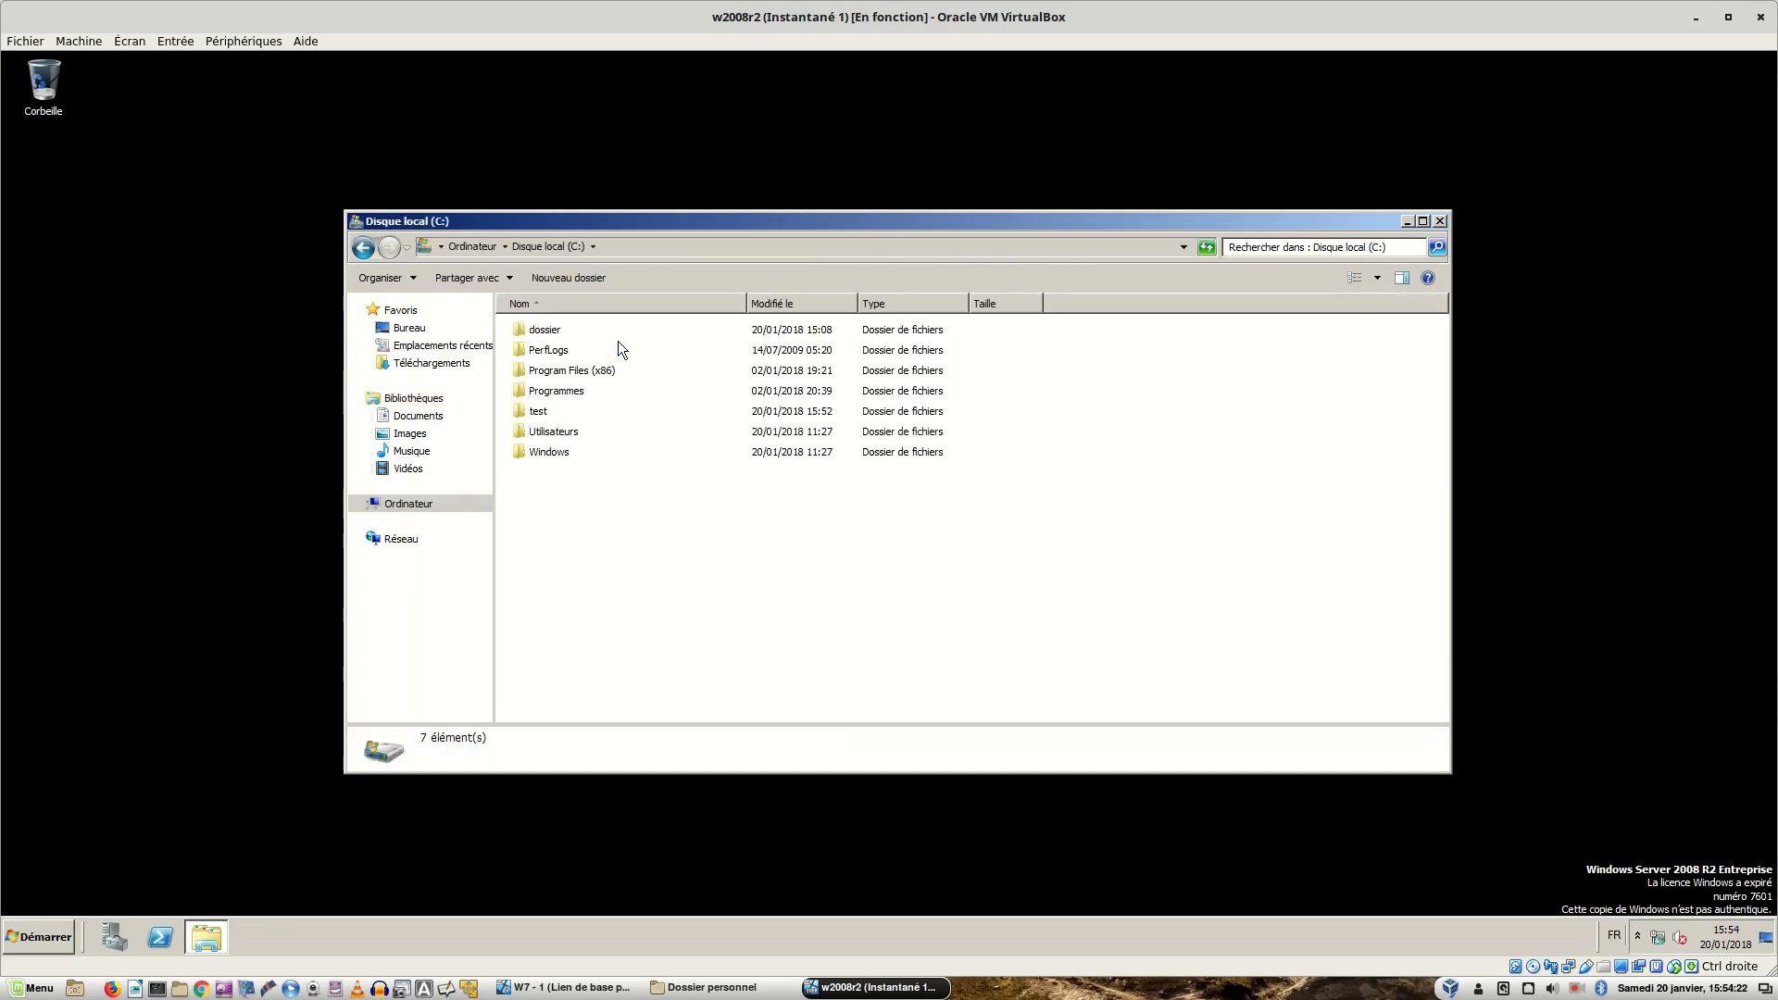
{"action": "double_click", "coordinate": [542, 415]}
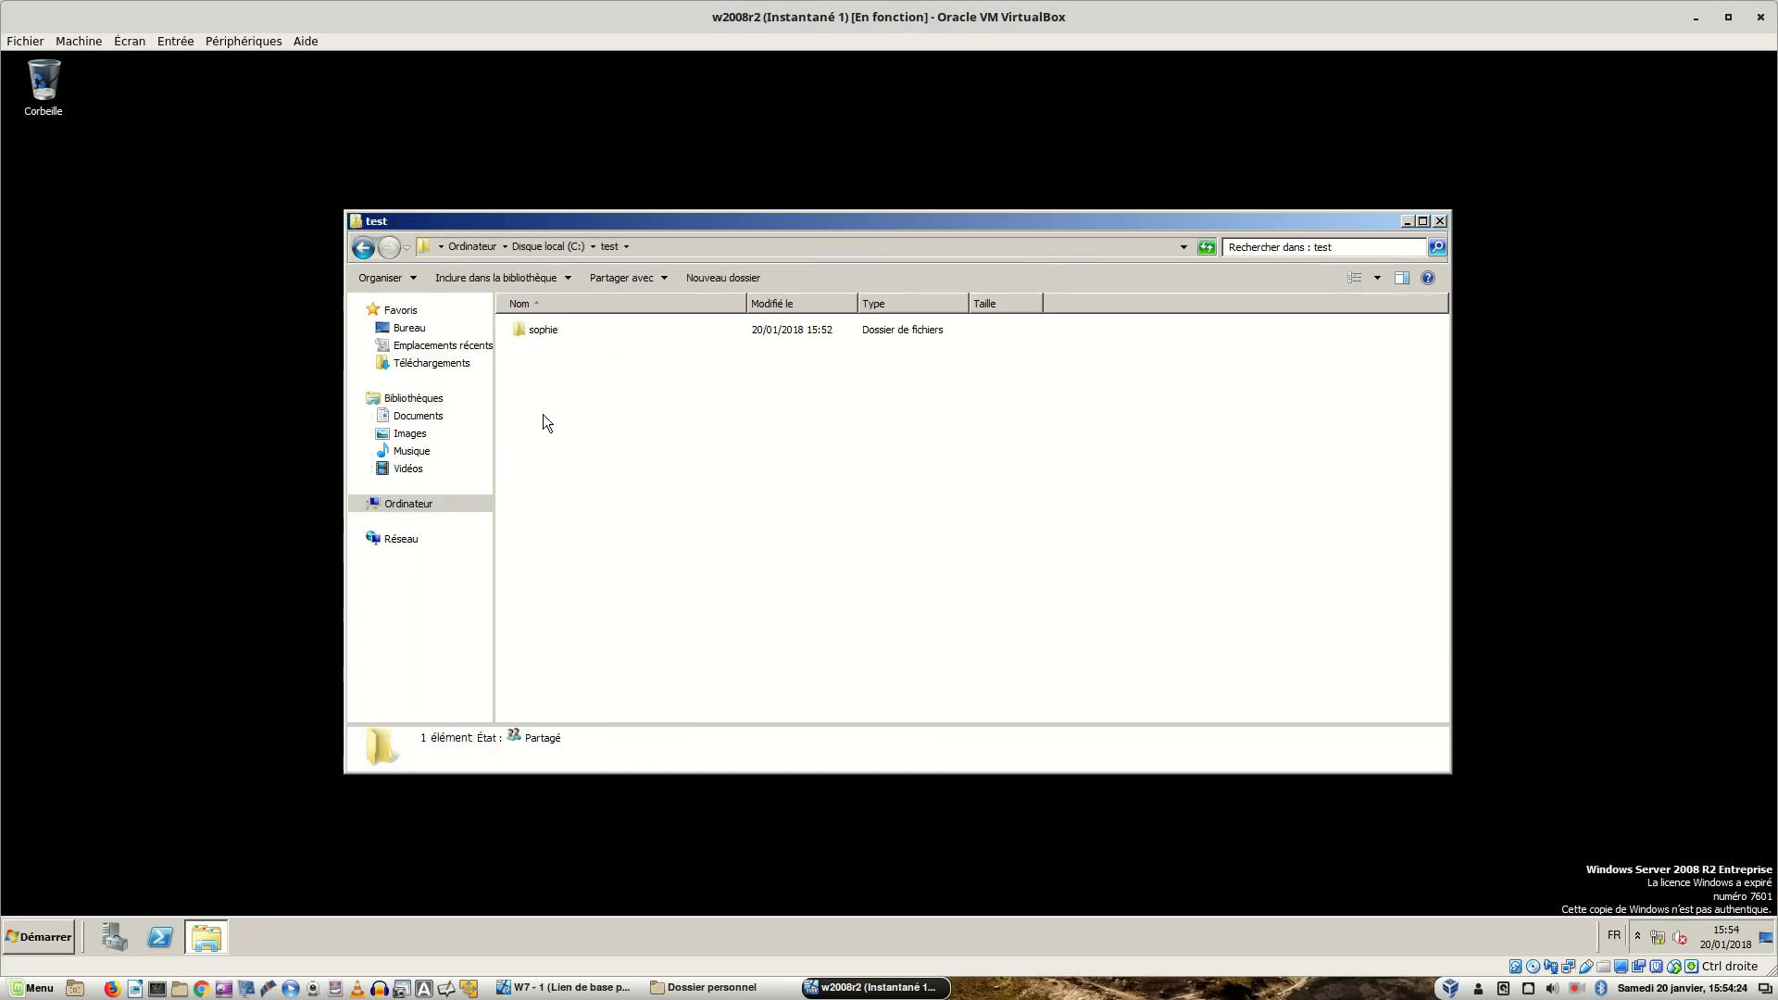
{"action": "double_click", "coordinate": [543, 330]}
- Try to open the Documents folder, request access, and close the access-denied message
{"action": "double_click", "coordinate": [558, 329]}
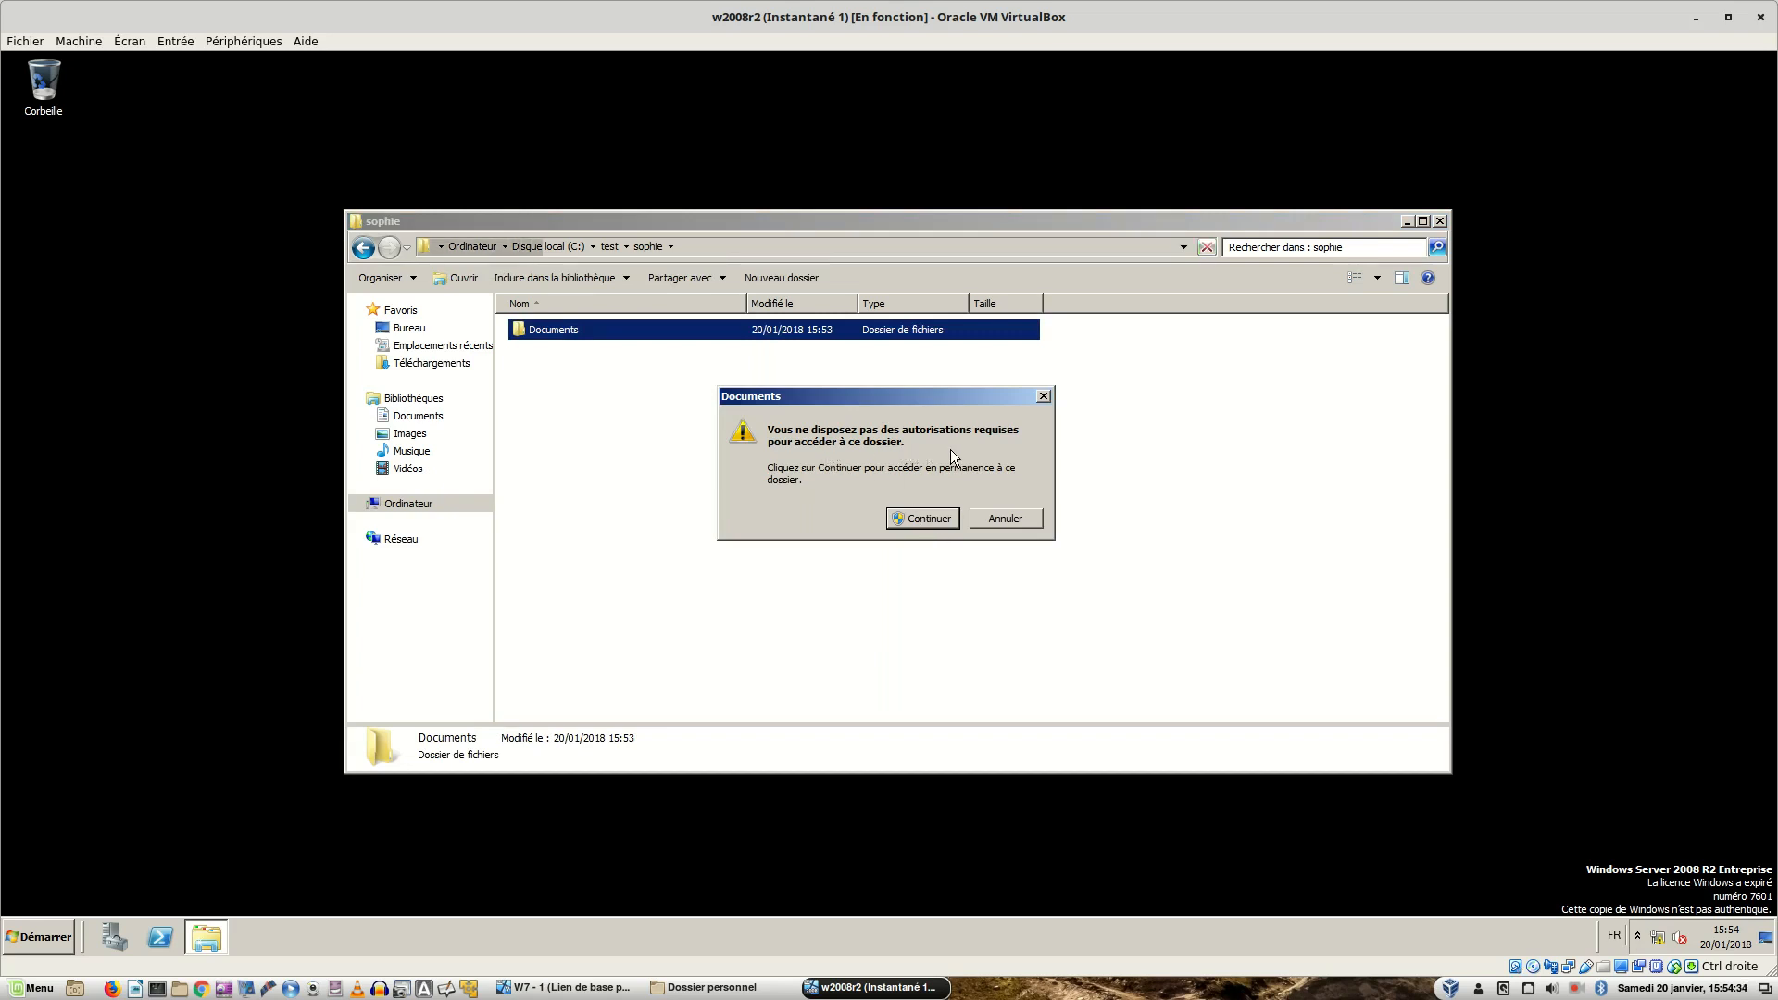
{"action": "left_click", "coordinate": [903, 517]}
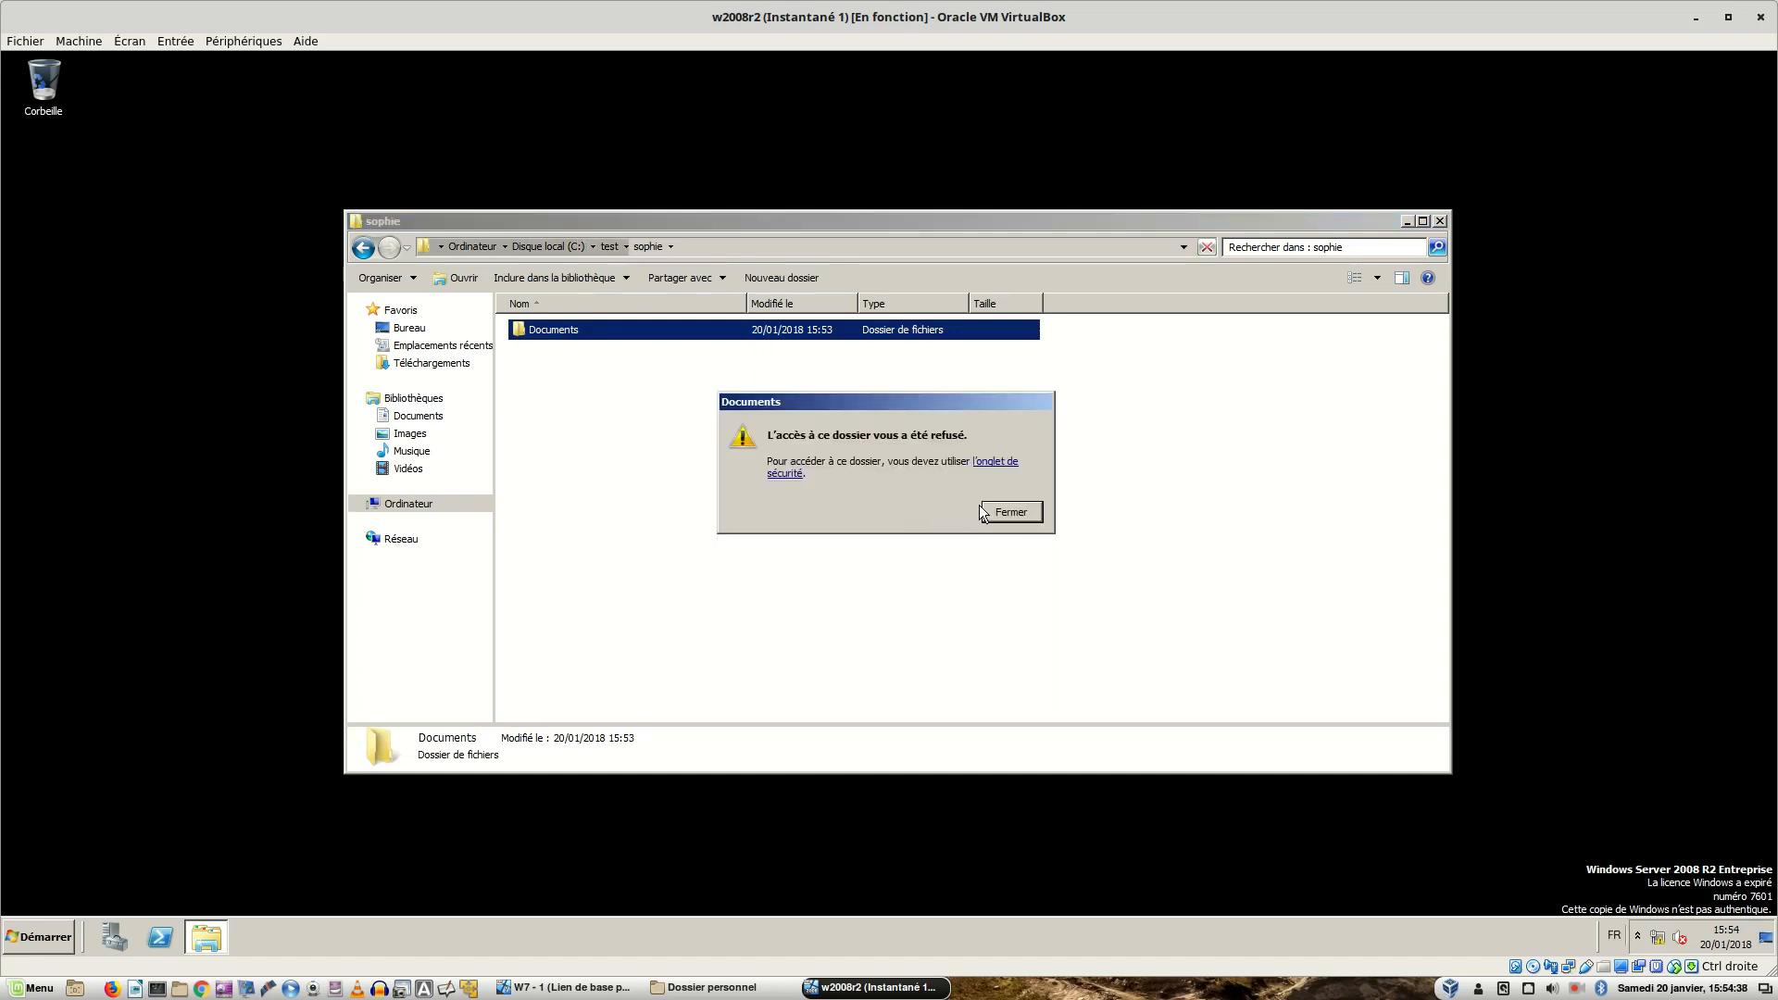
{"action": "left_click", "coordinate": [1009, 513]}
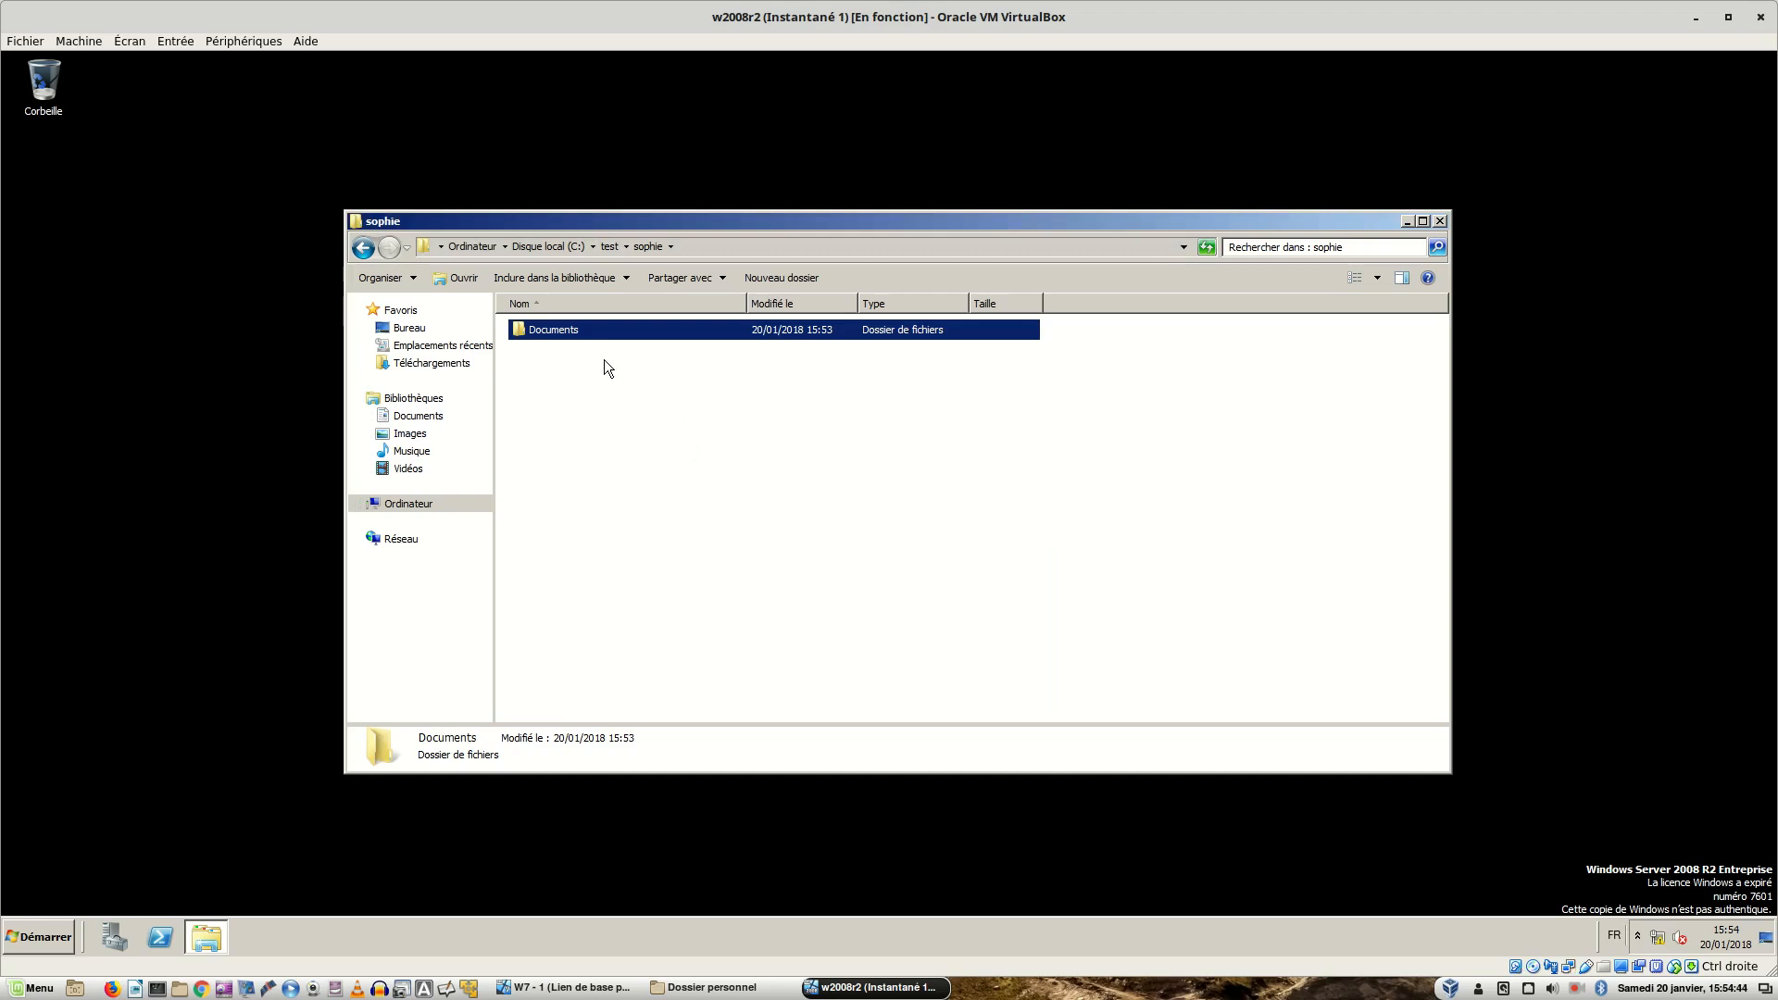
{"action": "right_click", "coordinate": [569, 330]}
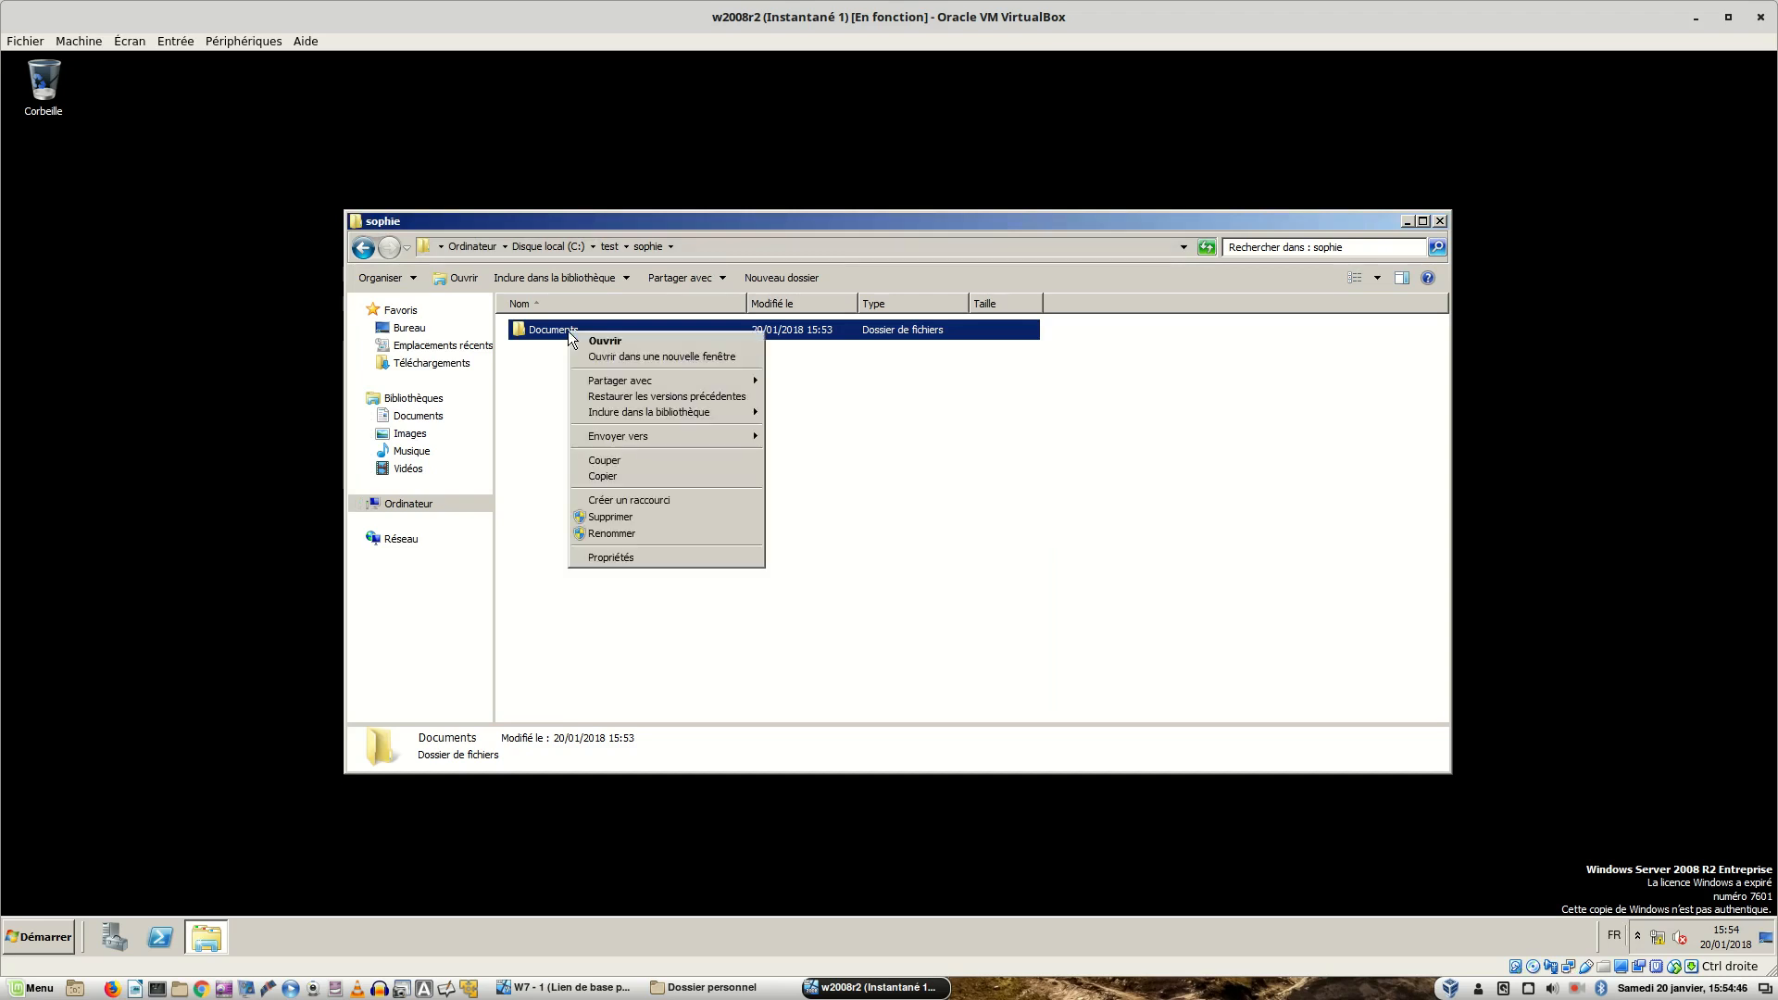
- Open the Documents folder's advanced security settings on the owner tab
{"action": "left_click", "coordinate": [621, 559]}
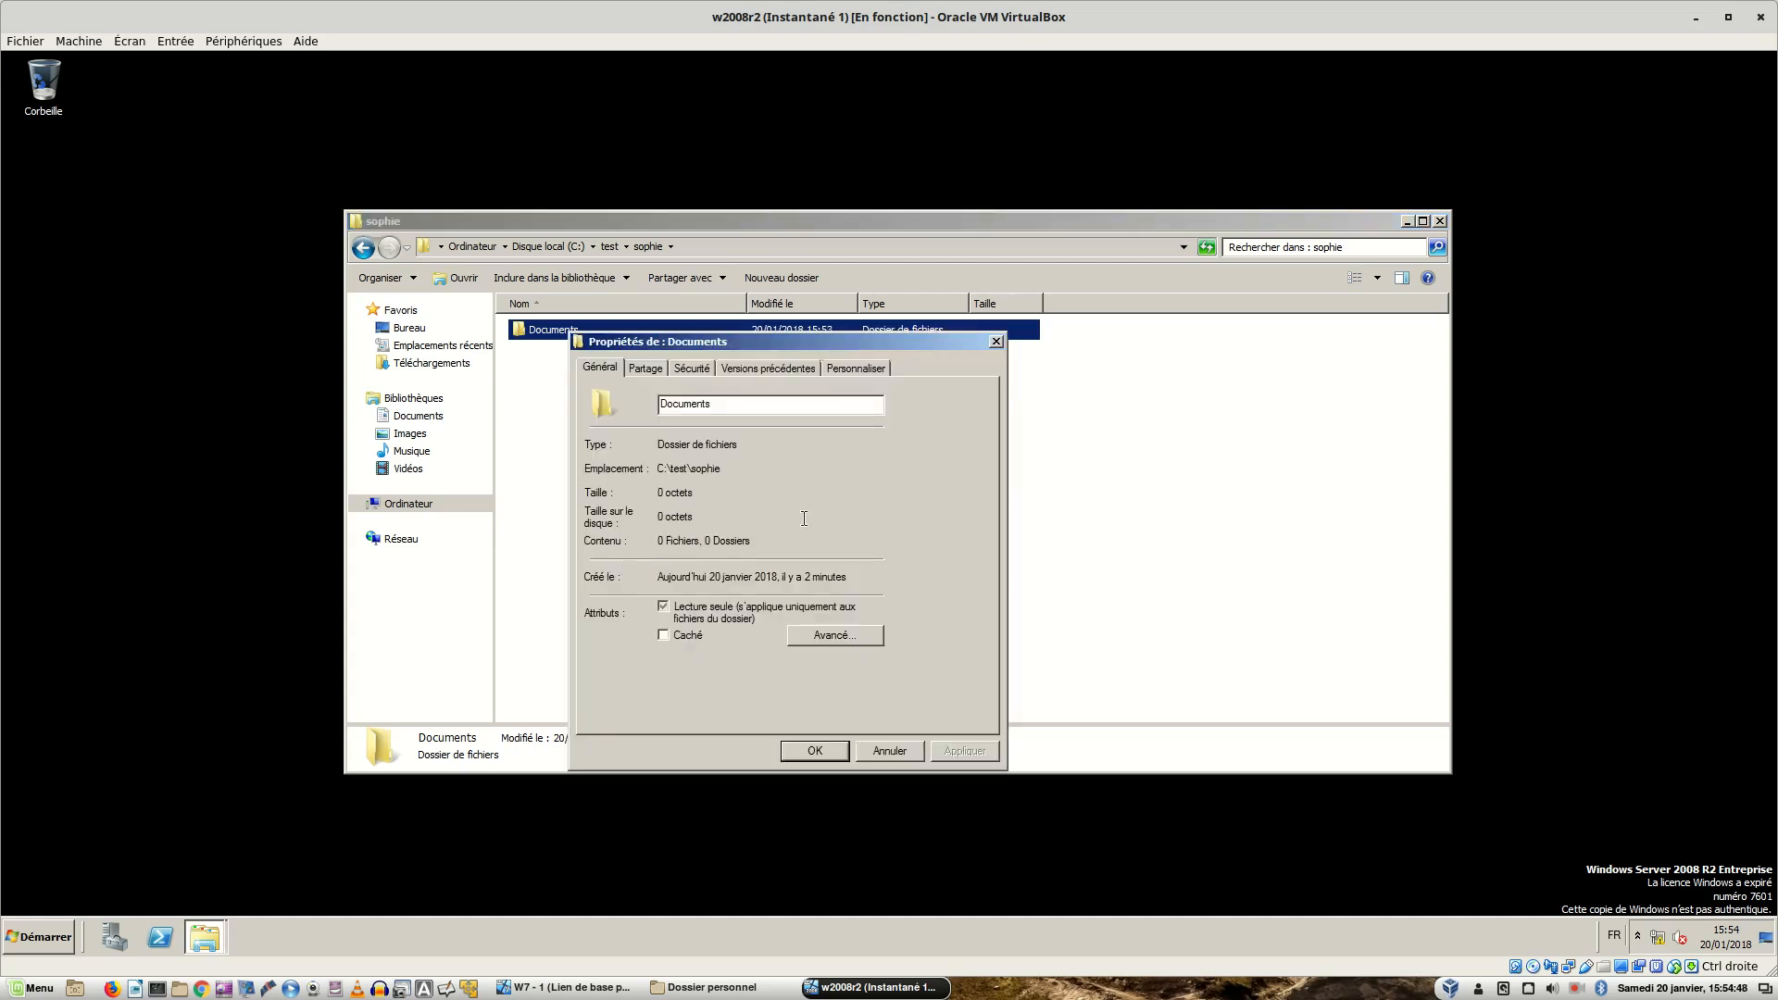
{"action": "left_click", "coordinate": [693, 369]}
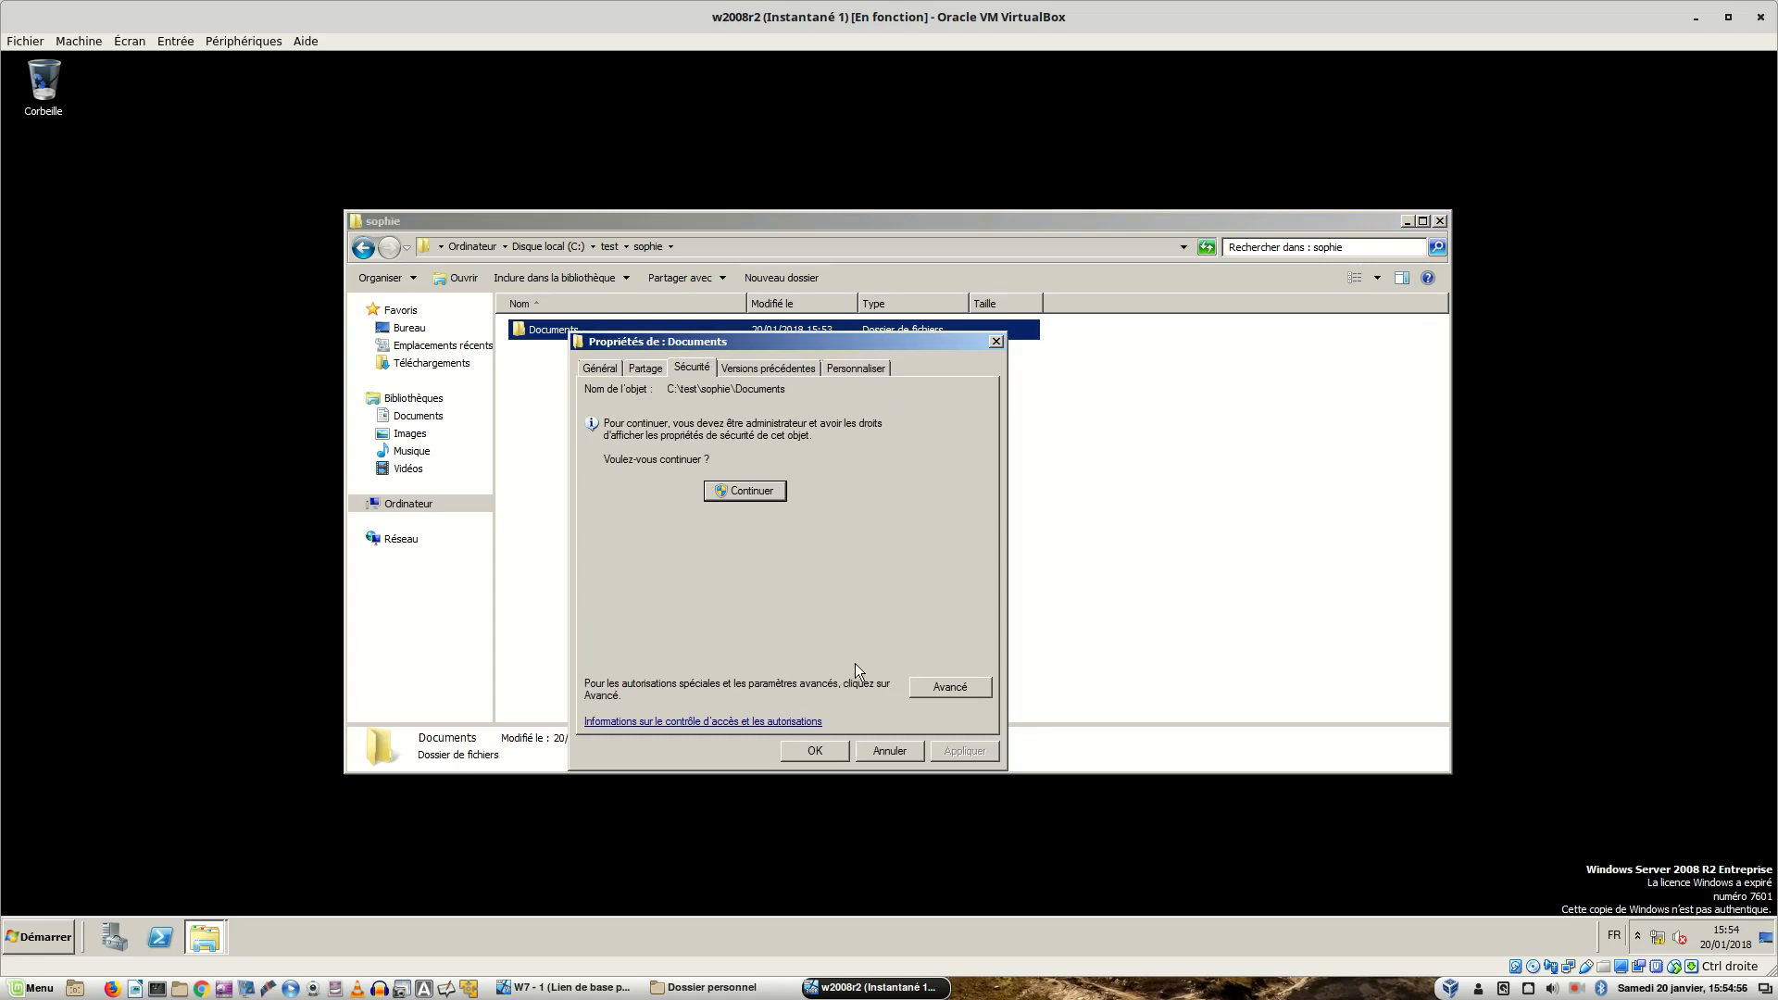
{"action": "left_click", "coordinate": [951, 687]}
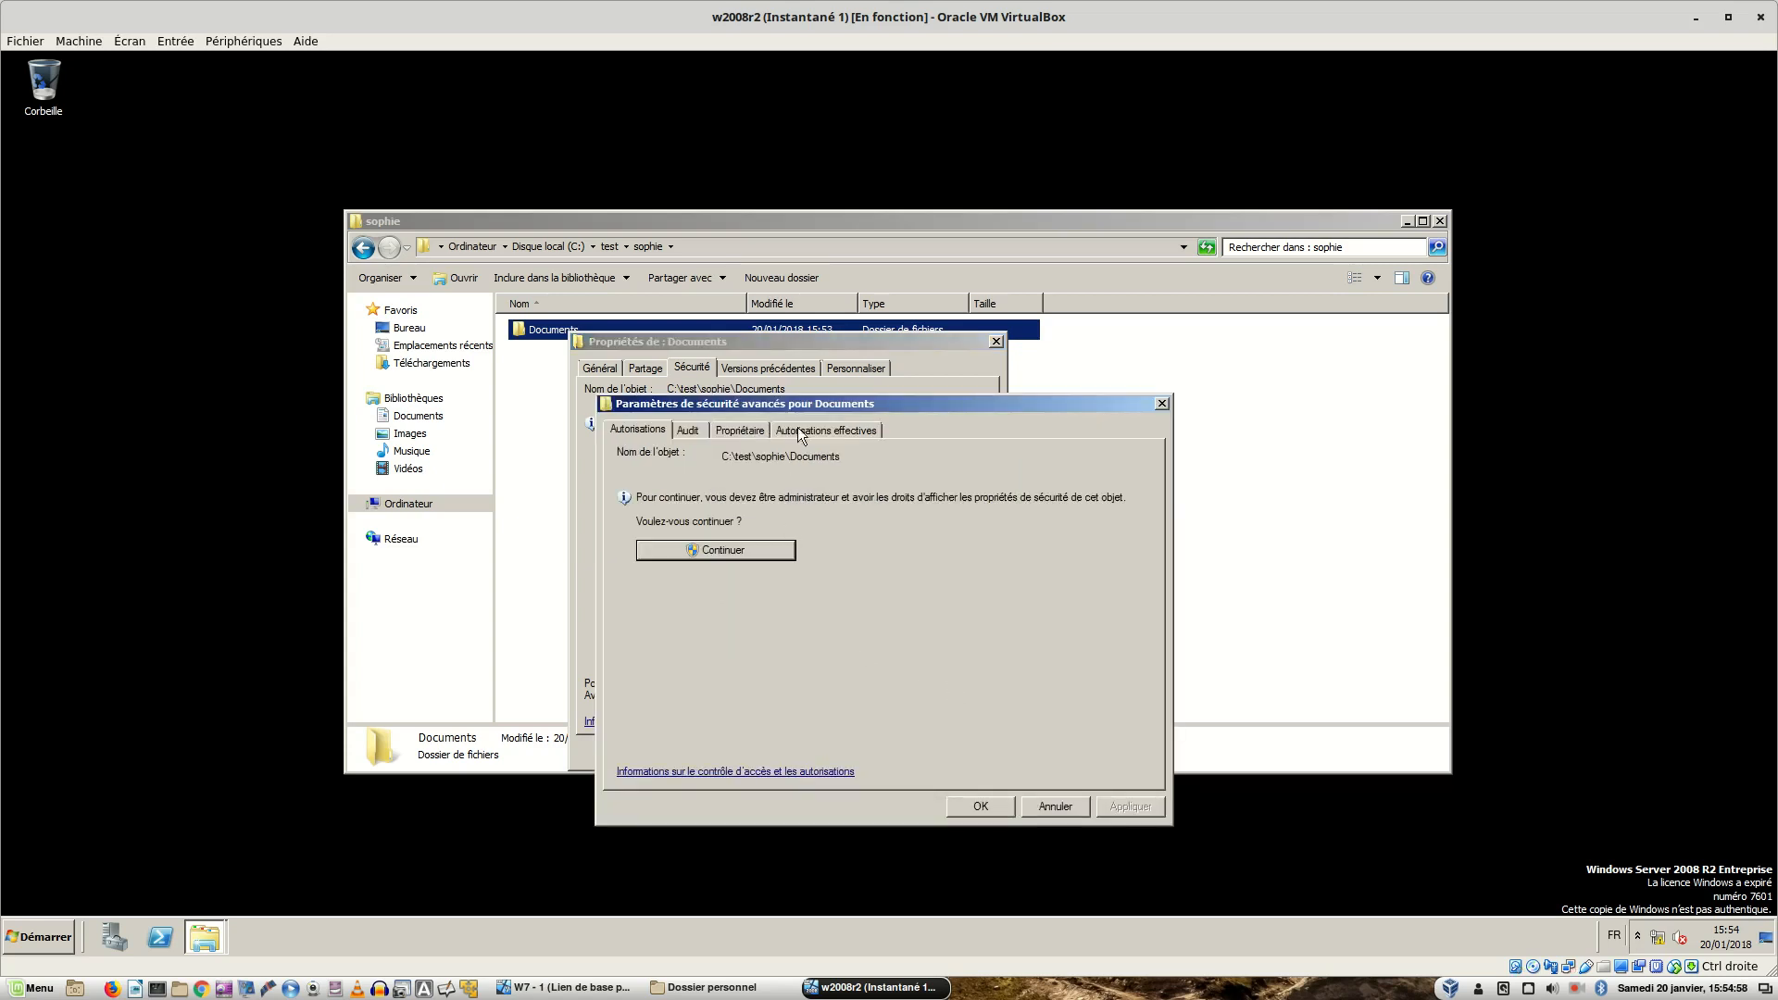
{"action": "left_click", "coordinate": [754, 429]}
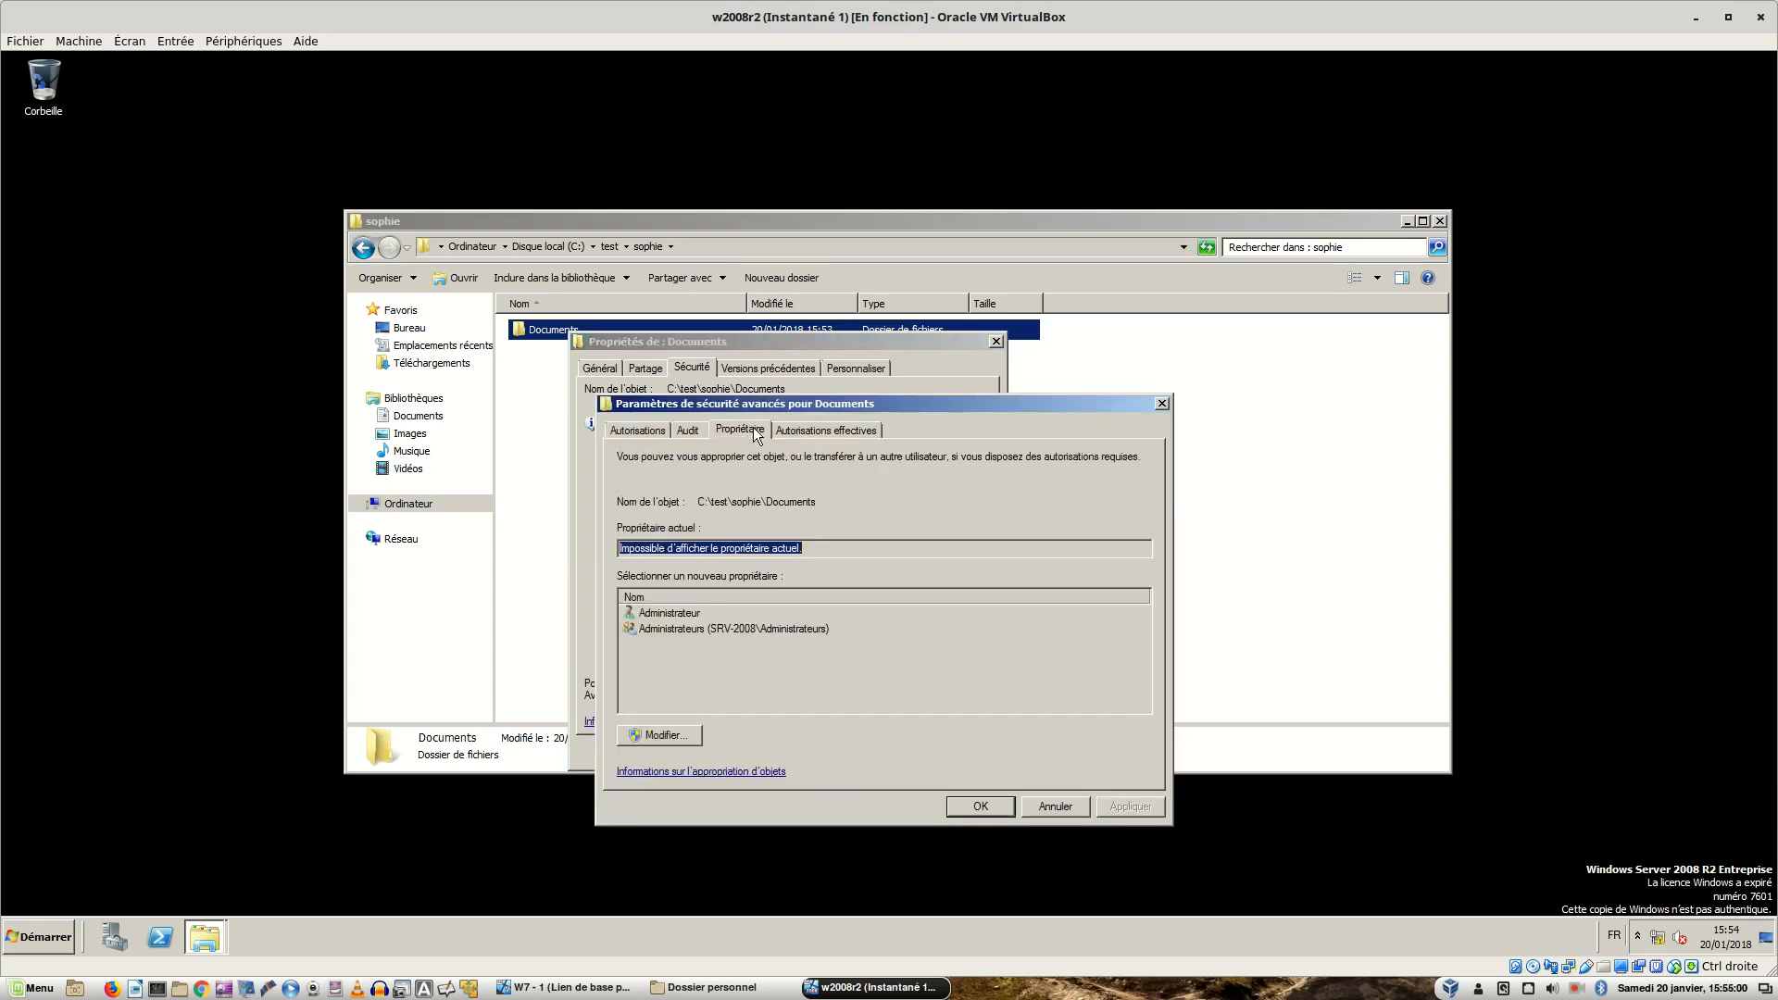
- Make Administrateur owner of Documents and its subfolders and files, then close all dialogs
{"action": "left_click", "coordinate": [663, 728]}
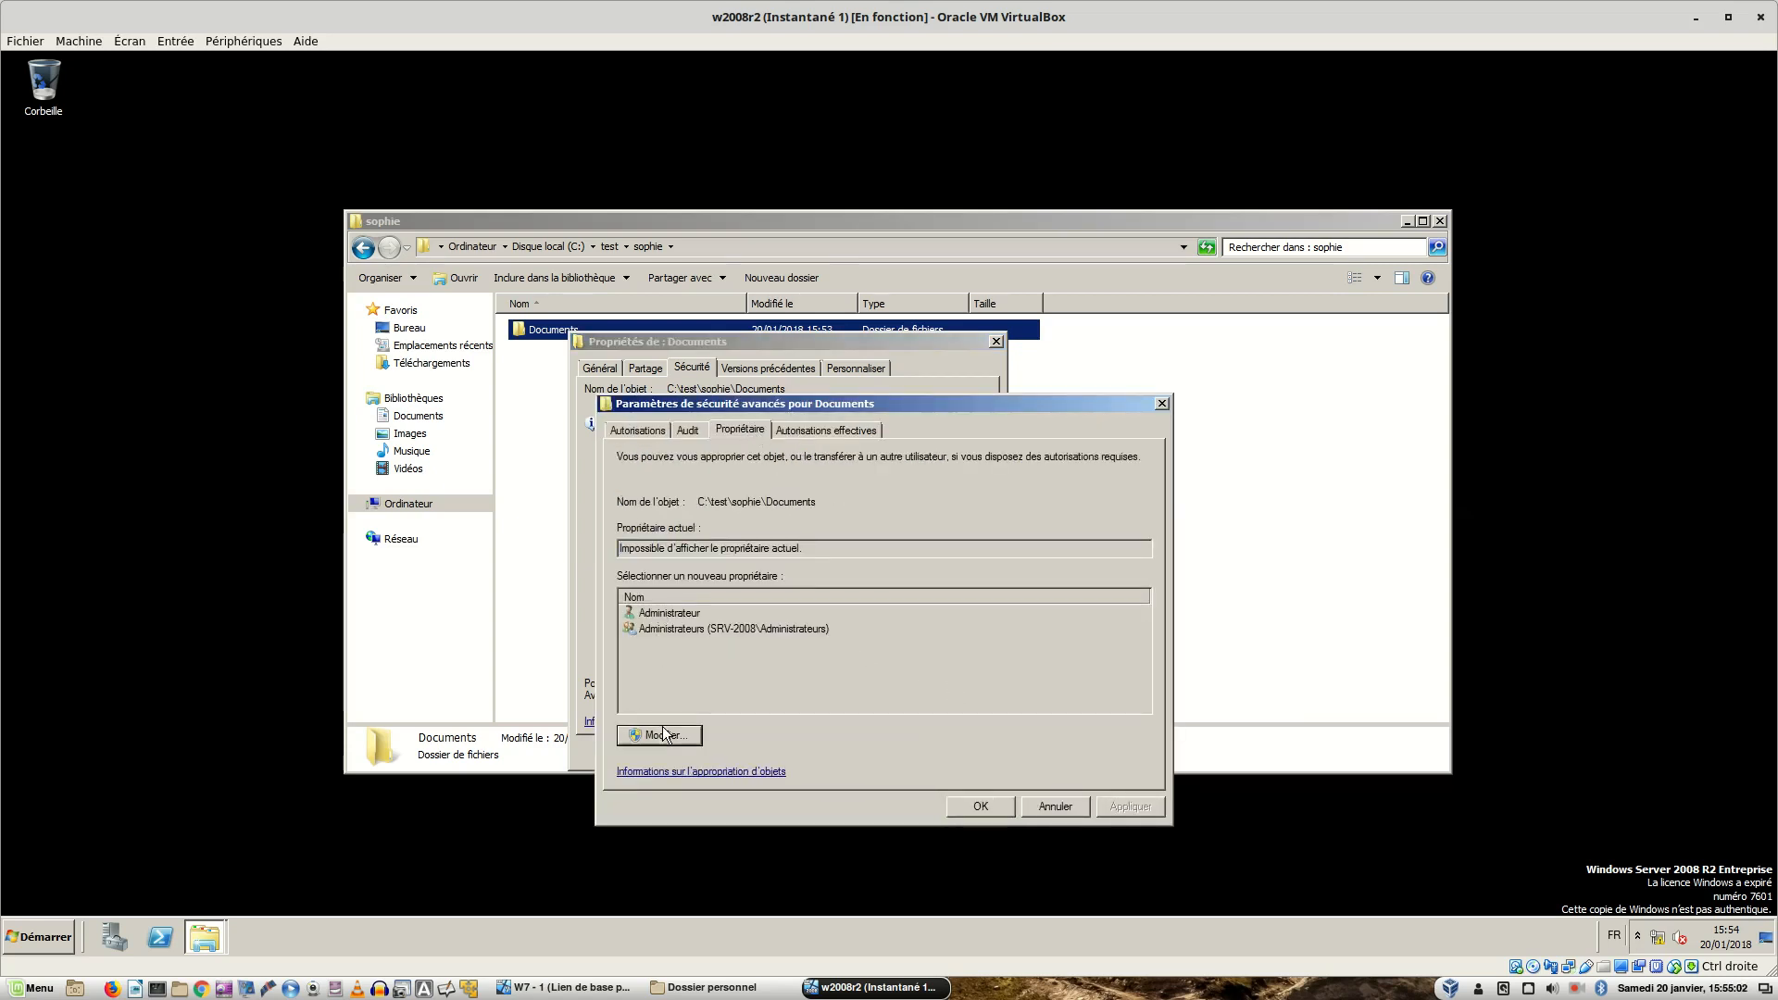
{"action": "left_click", "coordinate": [696, 677]}
{"action": "left_click", "coordinate": [665, 813]}
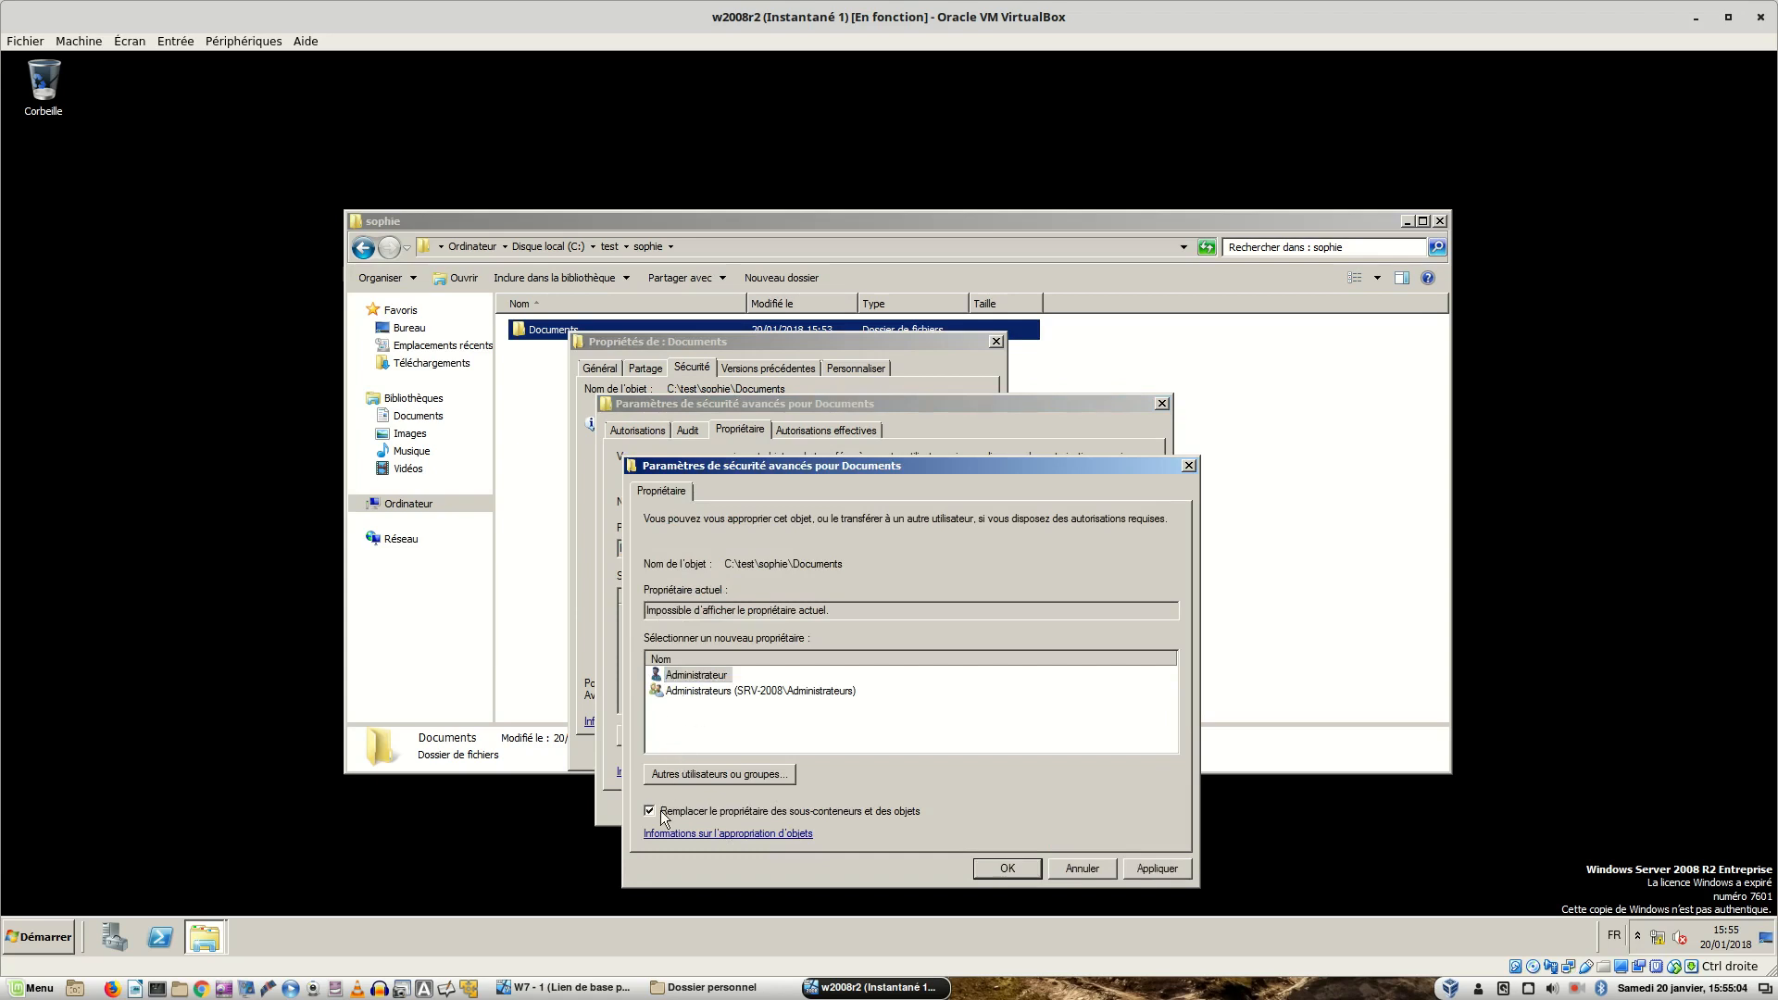
{"action": "left_click", "coordinate": [1159, 870]}
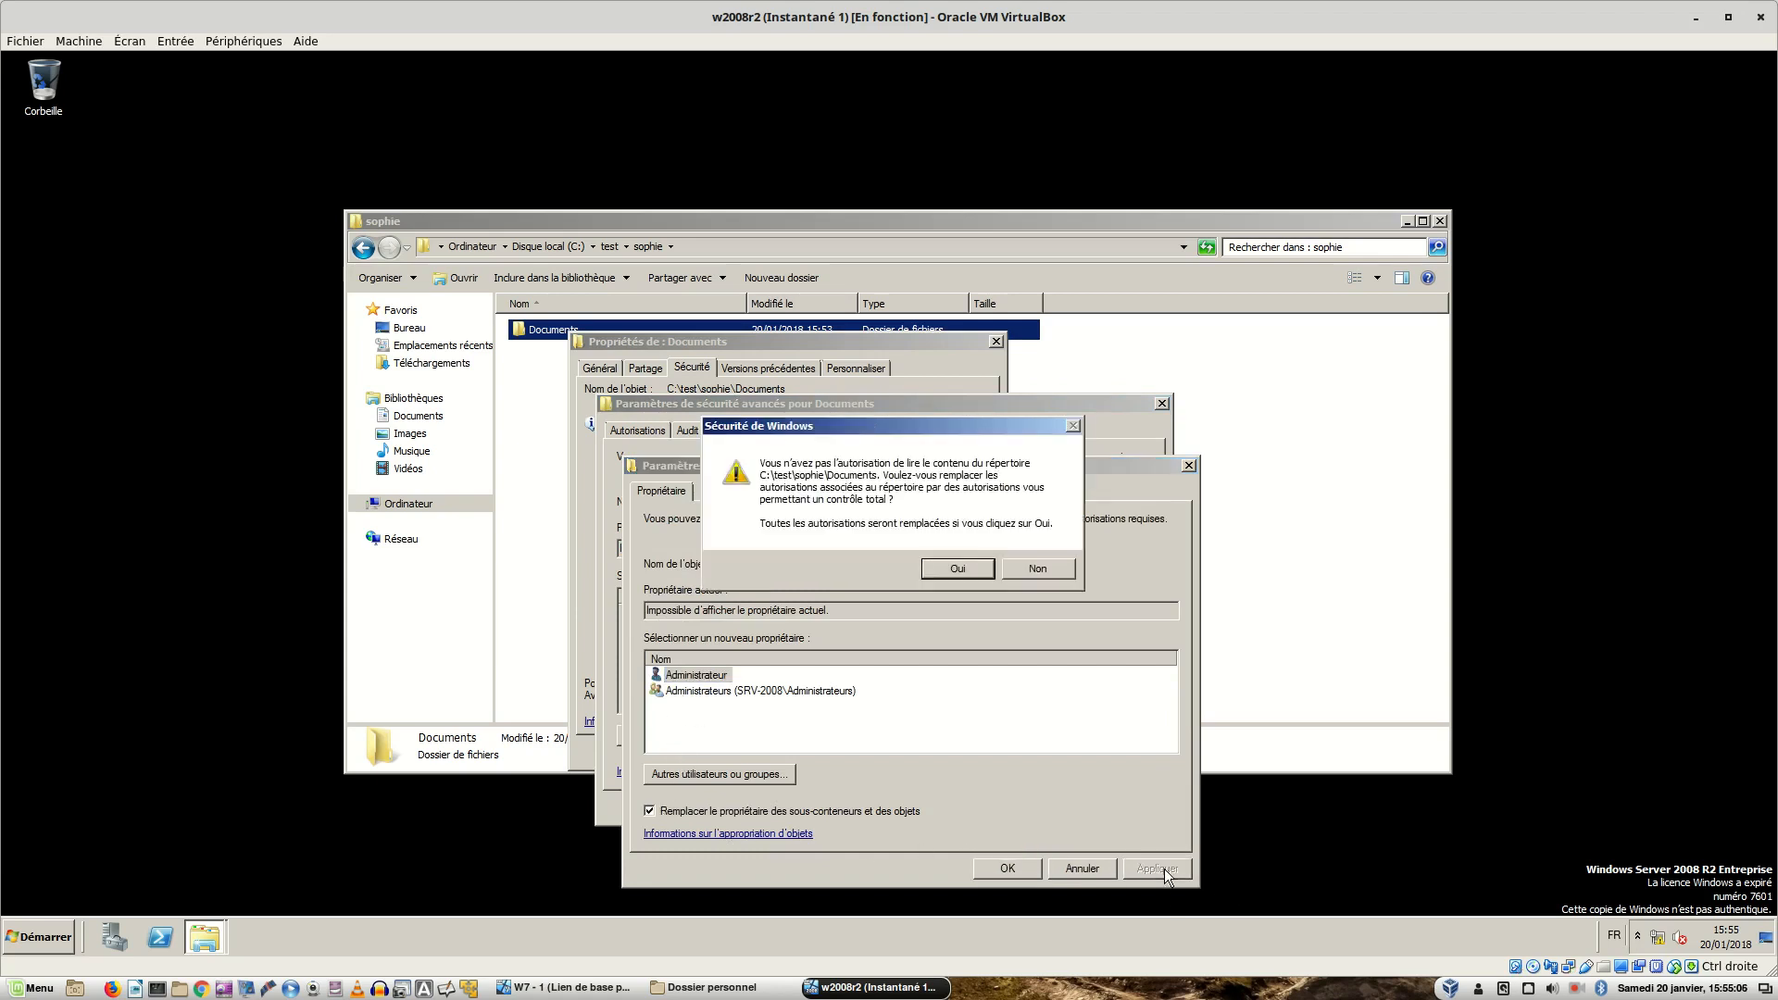
{"action": "left_click", "coordinate": [939, 578]}
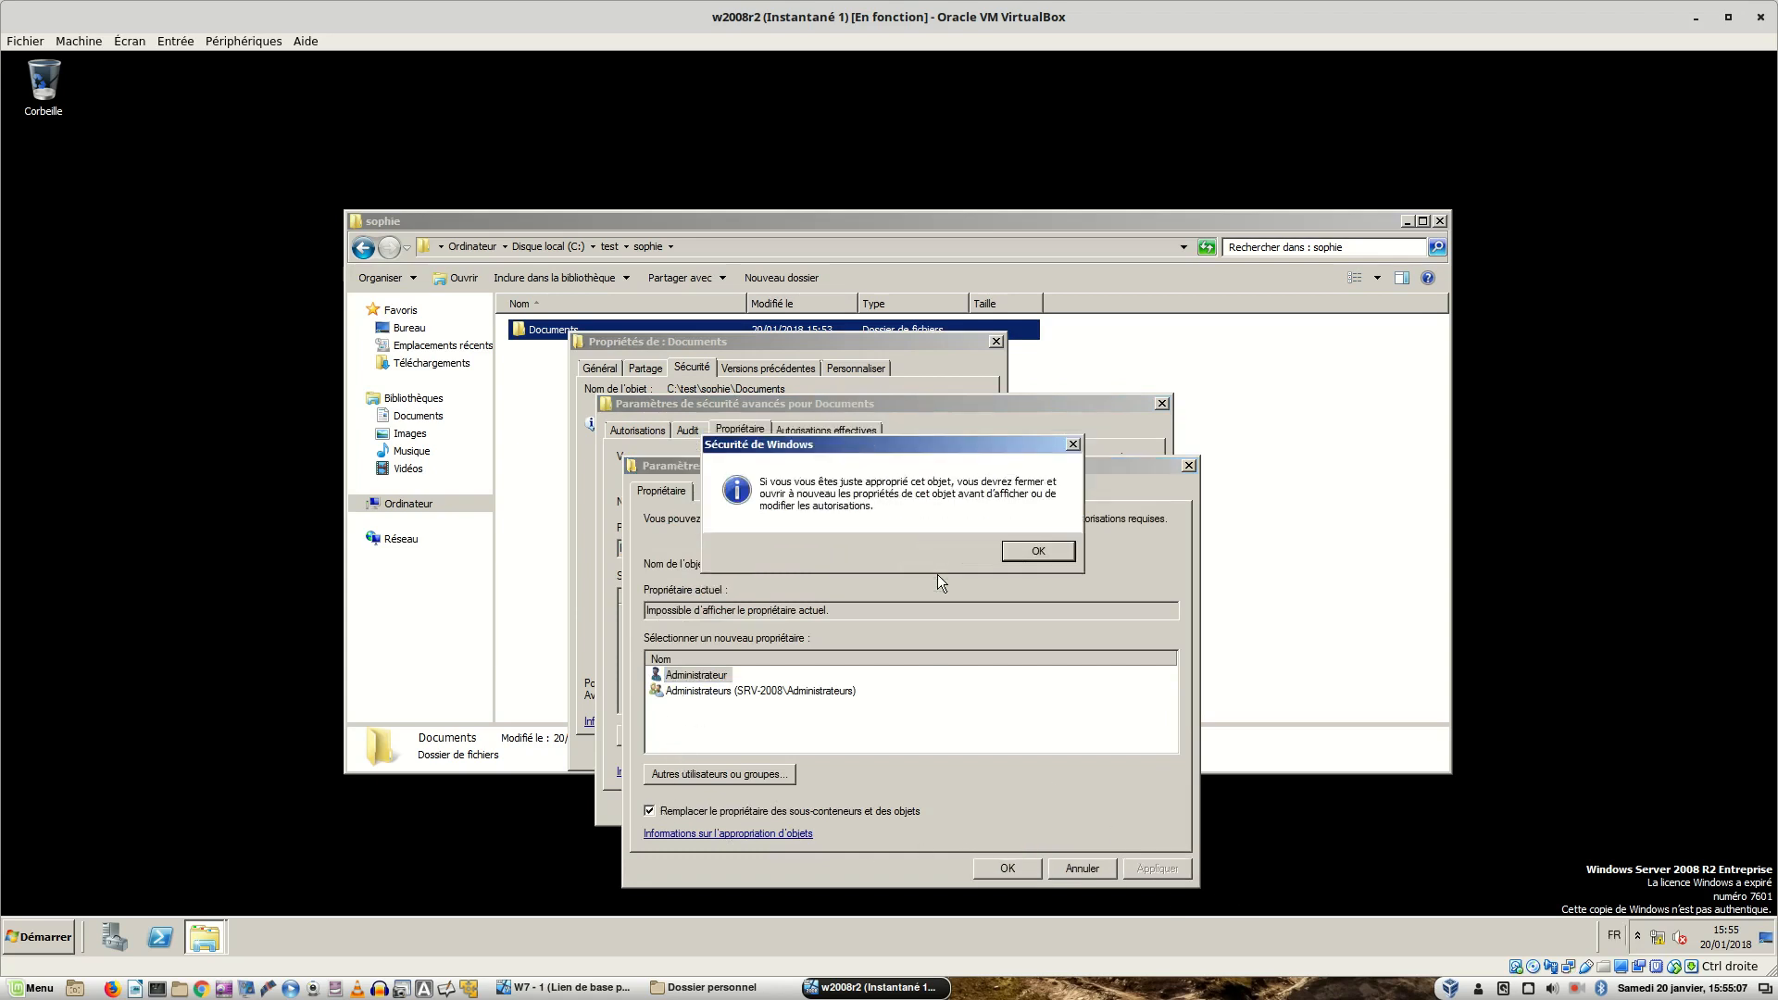
{"action": "left_click", "coordinate": [1029, 553]}
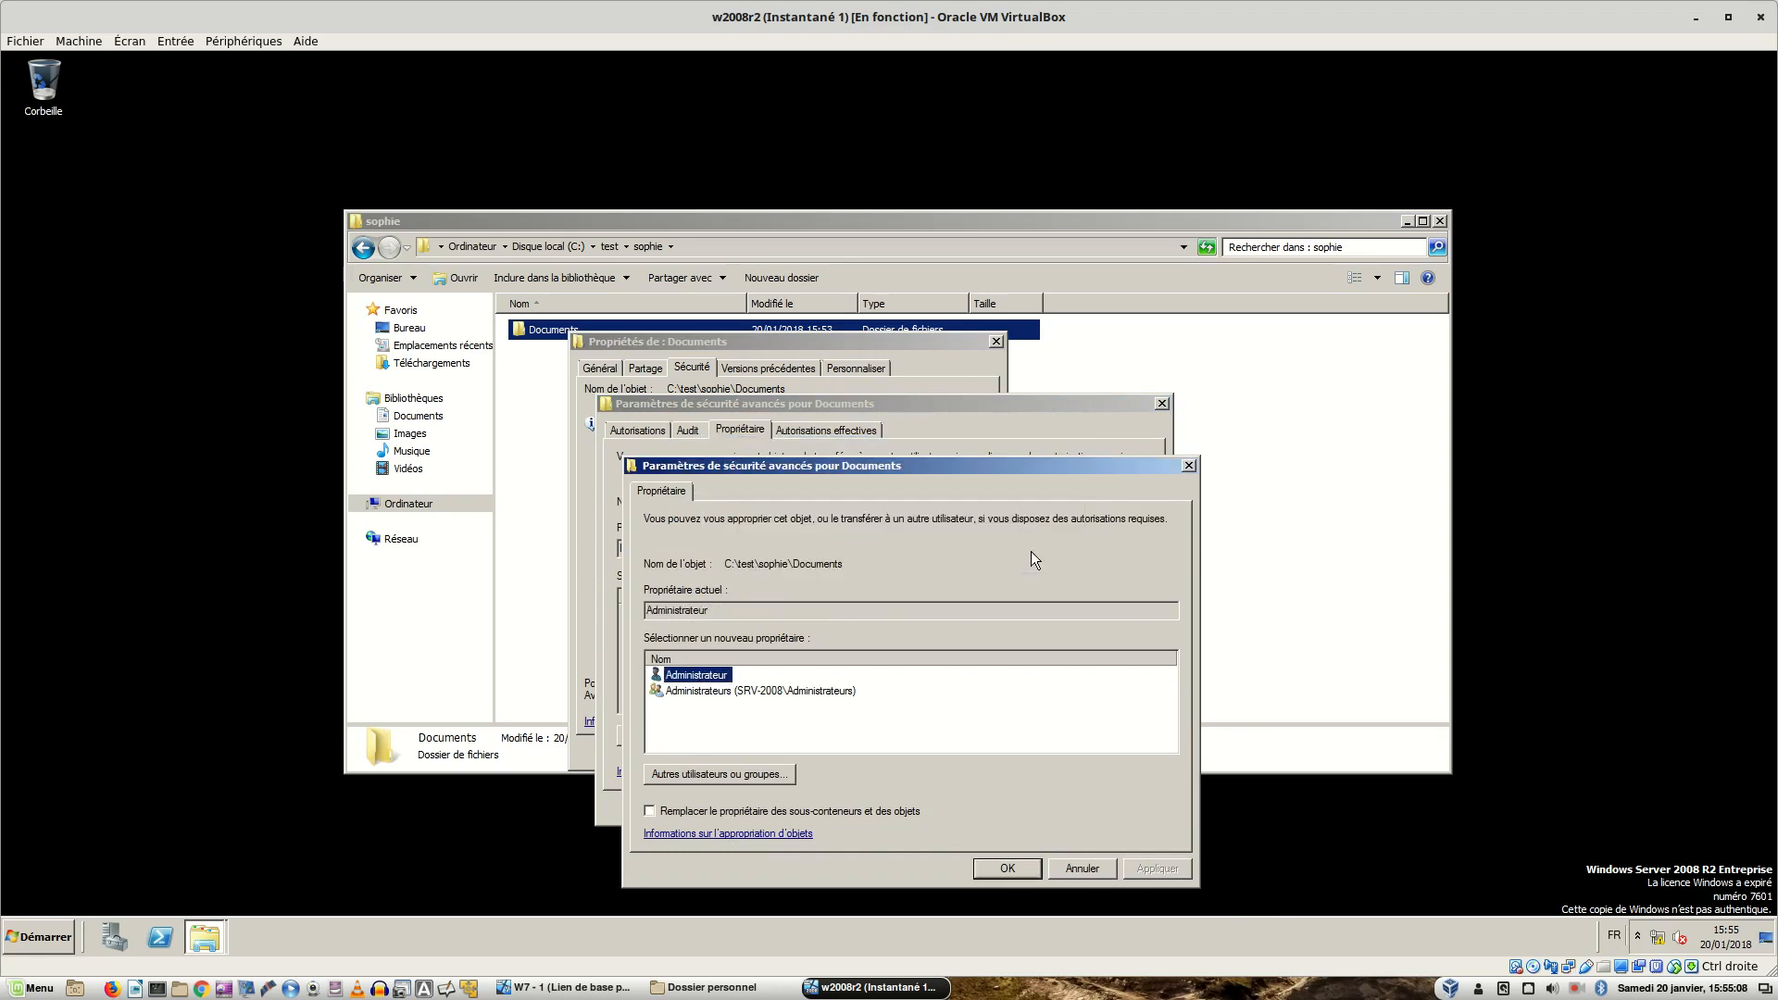
{"action": "left_click", "coordinate": [998, 869]}
{"action": "left_click", "coordinate": [974, 808]}
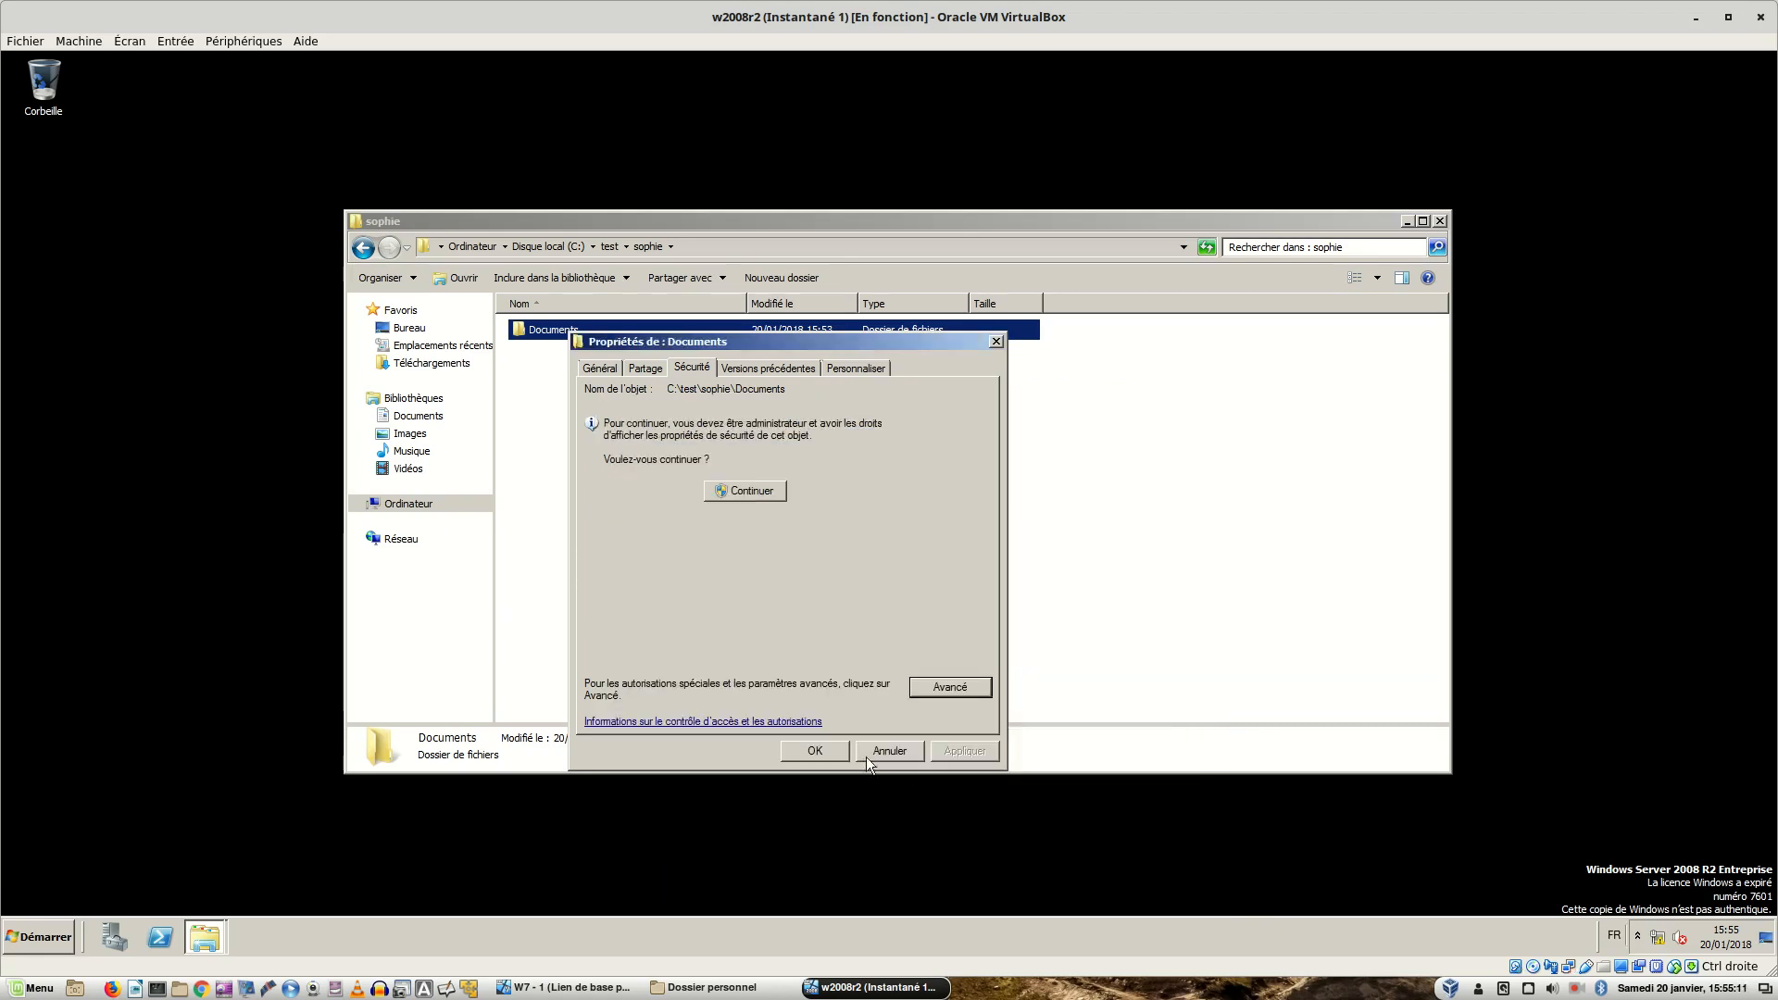
{"action": "left_click", "coordinate": [804, 747]}
- Create a new text document named lettre.txt in Documents\courriers
{"action": "double_click", "coordinate": [568, 330]}
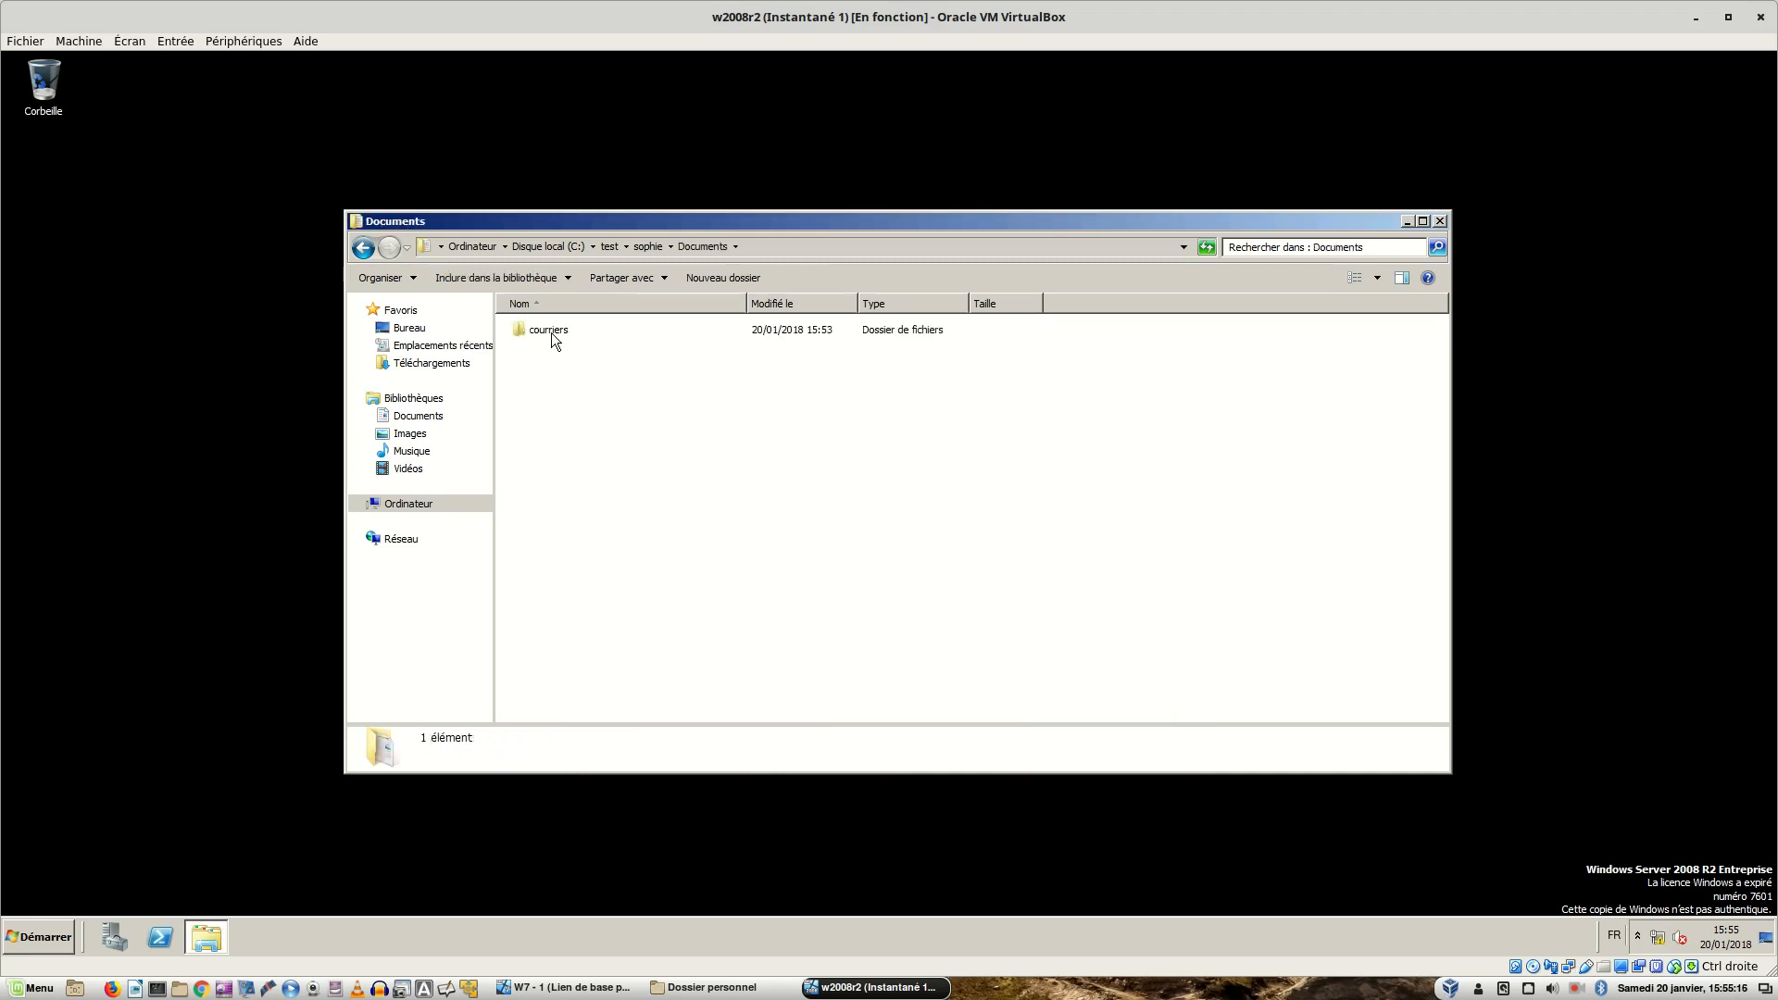
{"action": "double_click", "coordinate": [552, 331]}
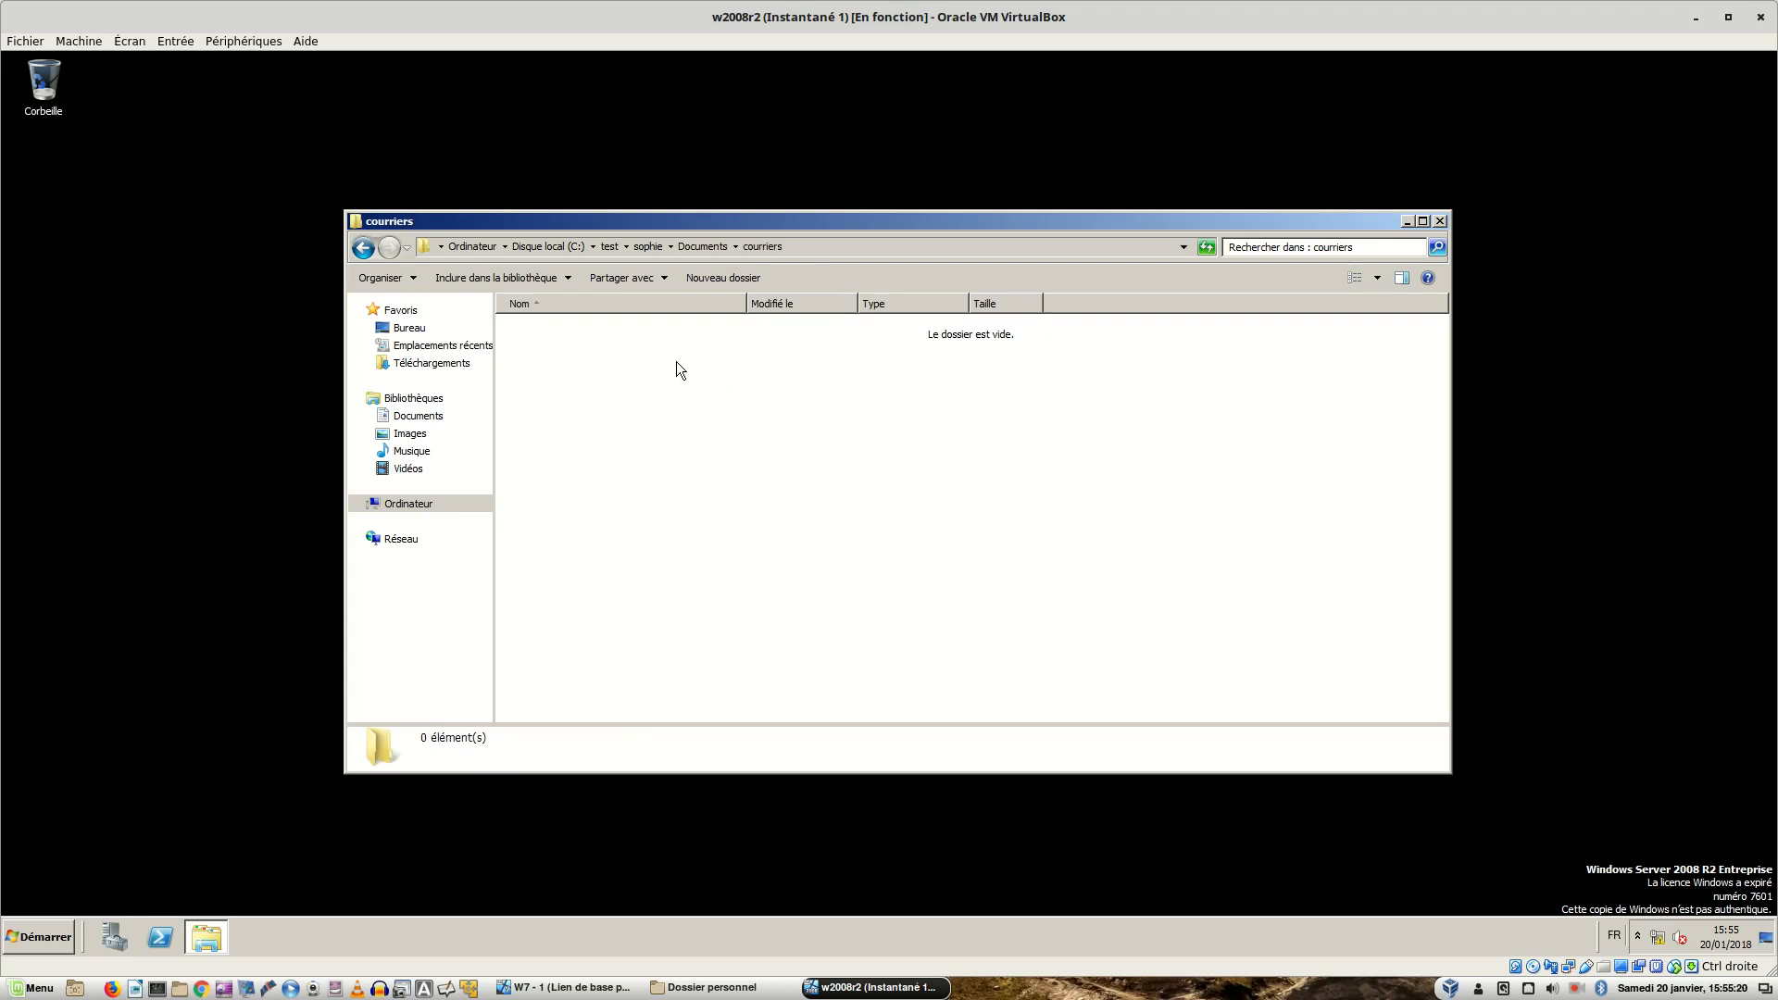
{"action": "right_click", "coordinate": [586, 364]}
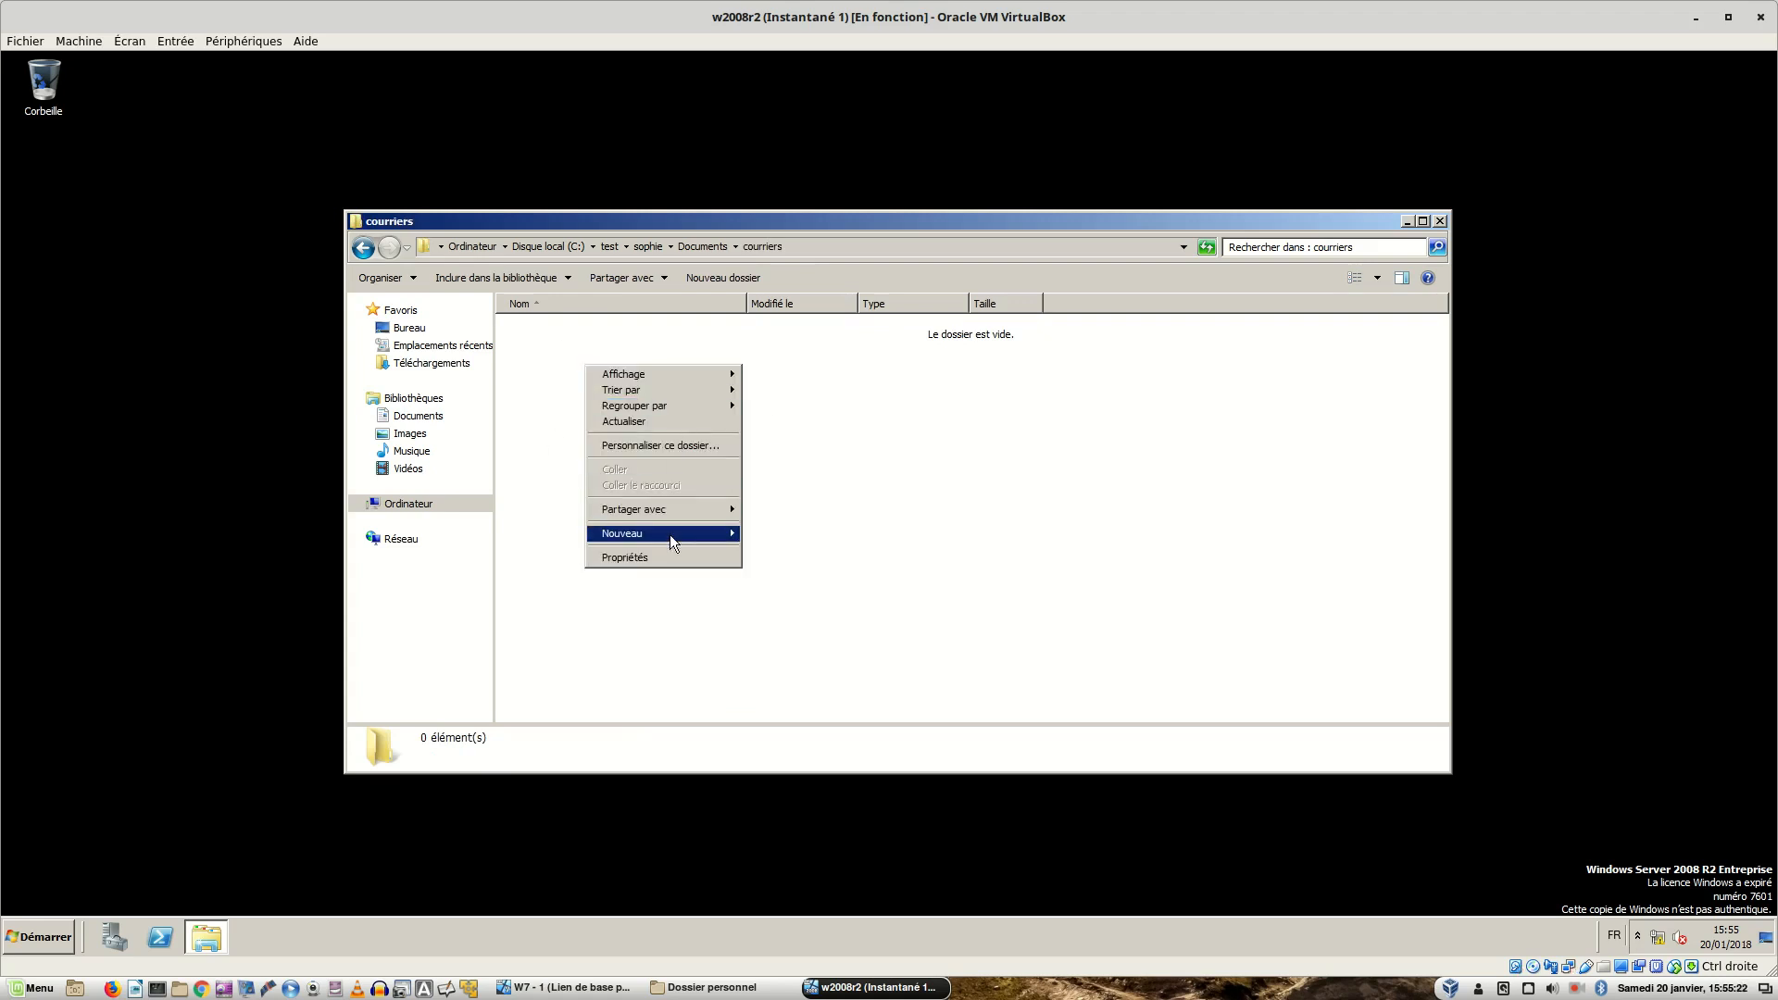
{"action": "mouse_move", "coordinate": [670, 535]}
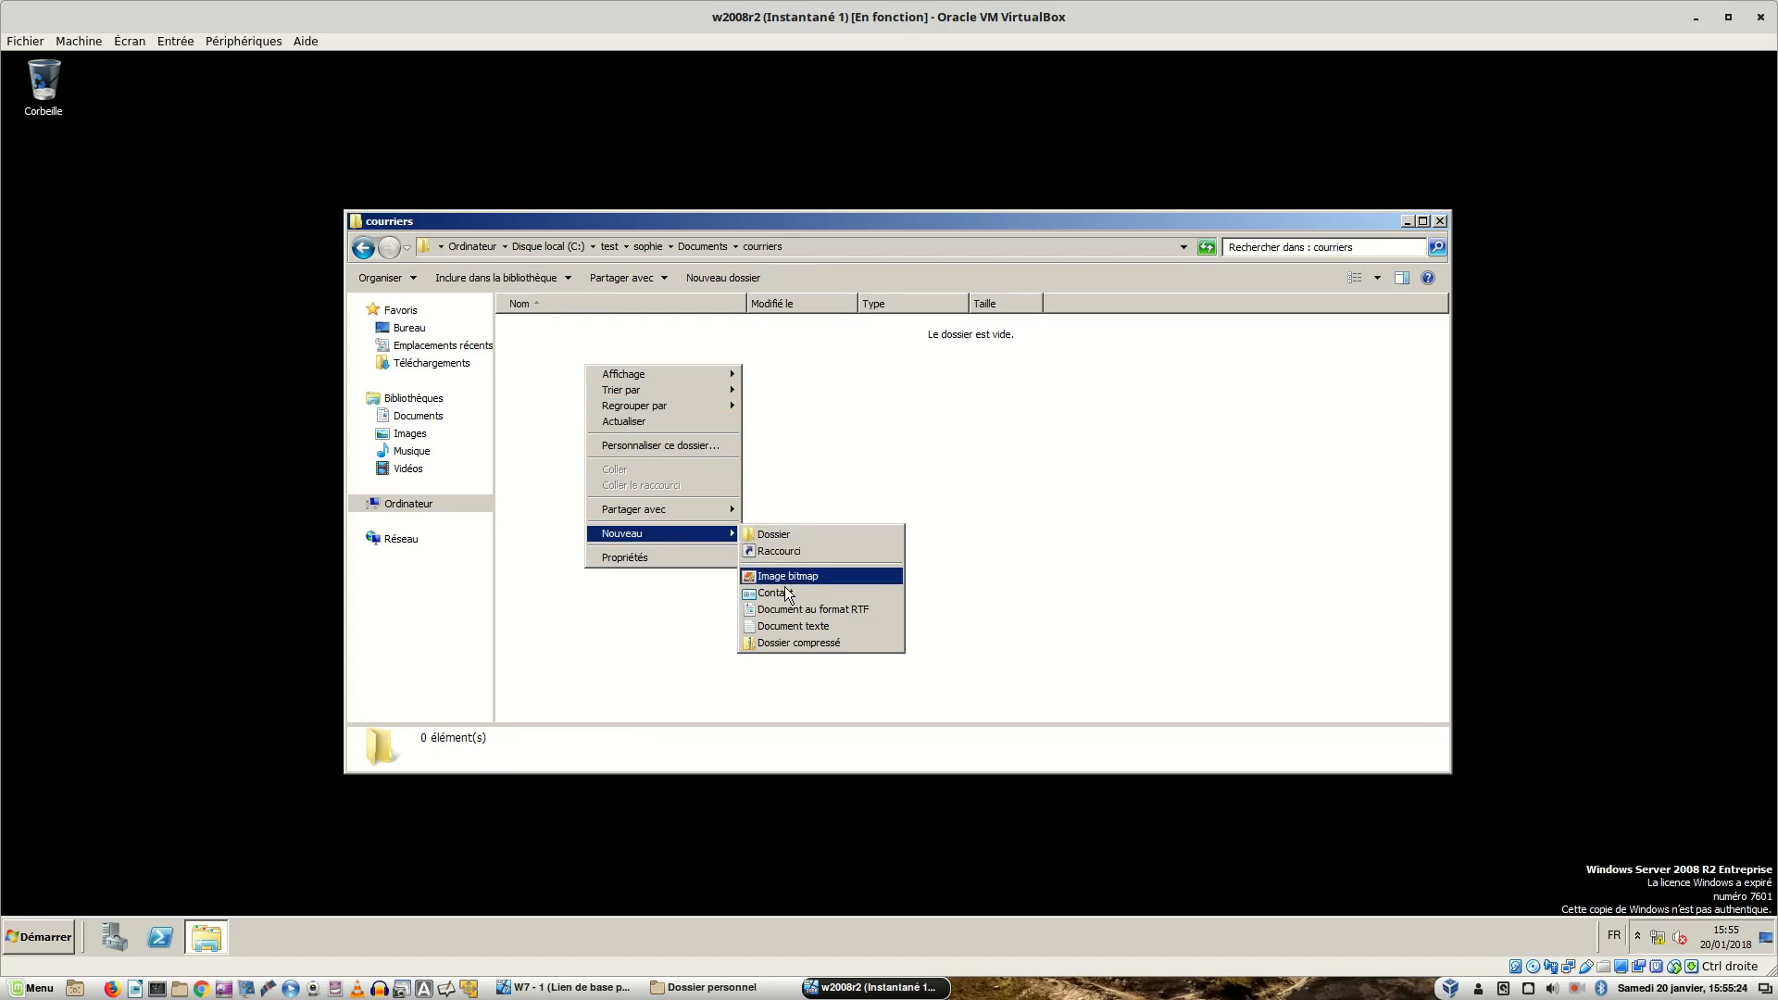
{"action": "left_click", "coordinate": [789, 626]}
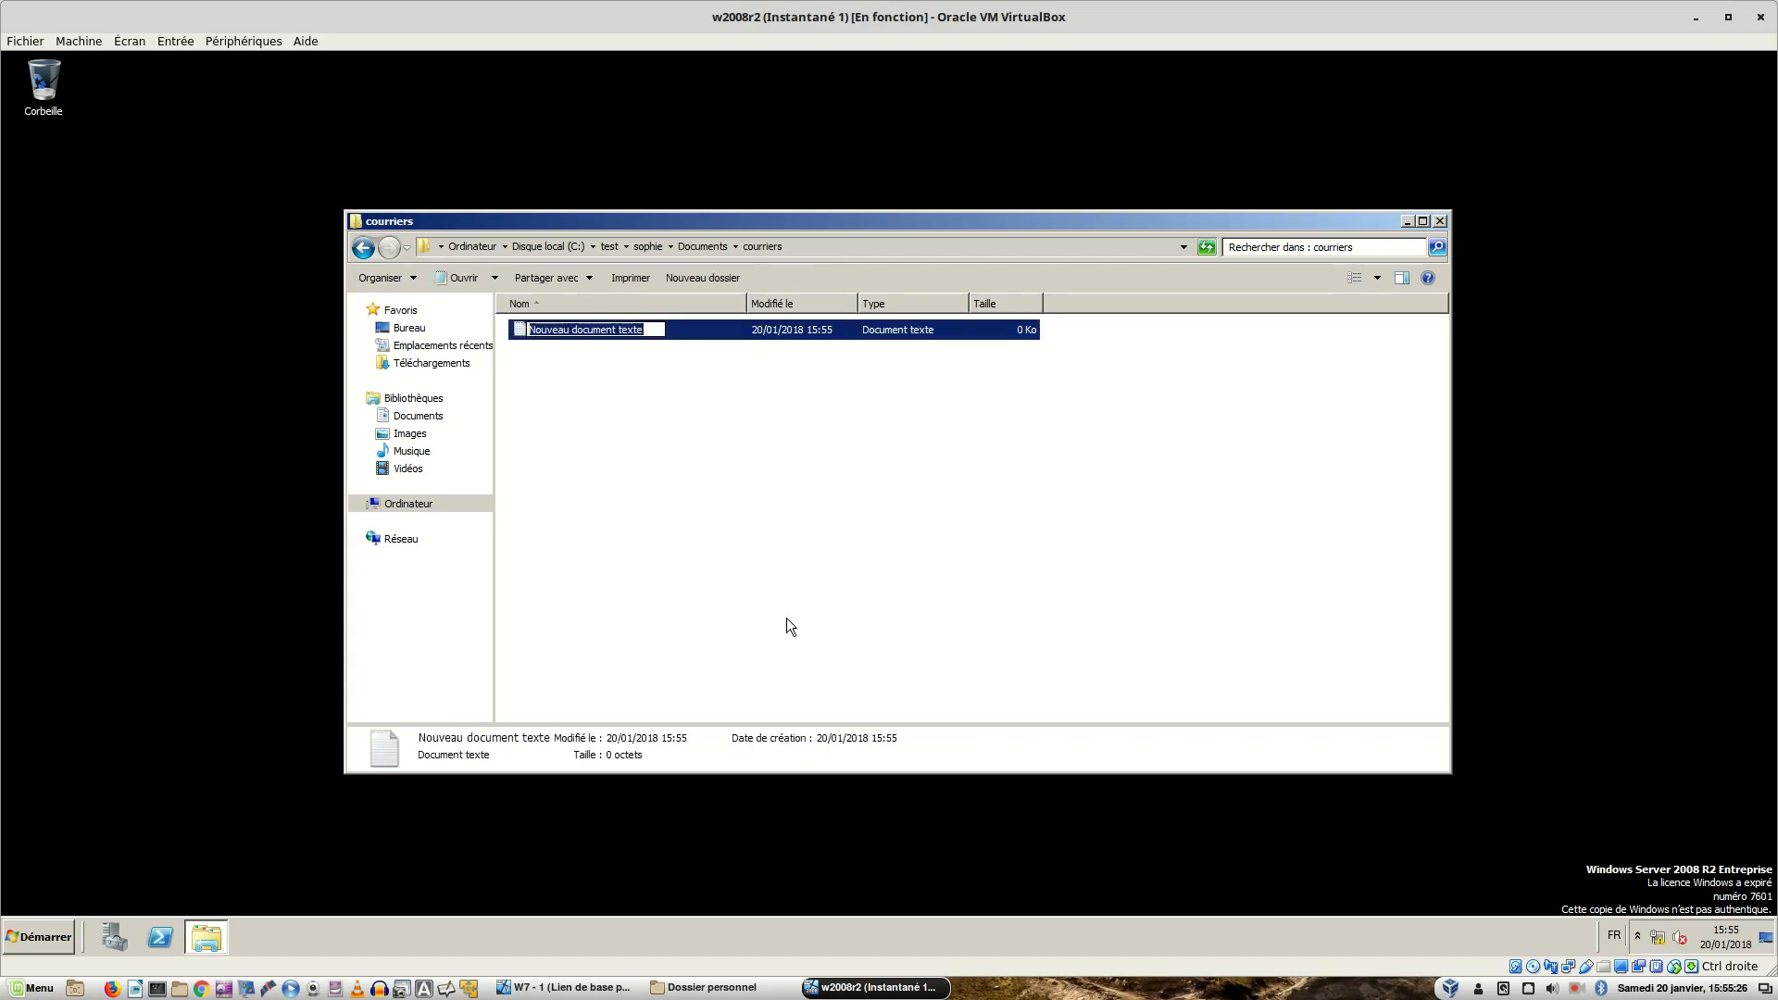
{"action": "type", "text": "lettre.txt"}
{"action": "key", "text": "Return"}
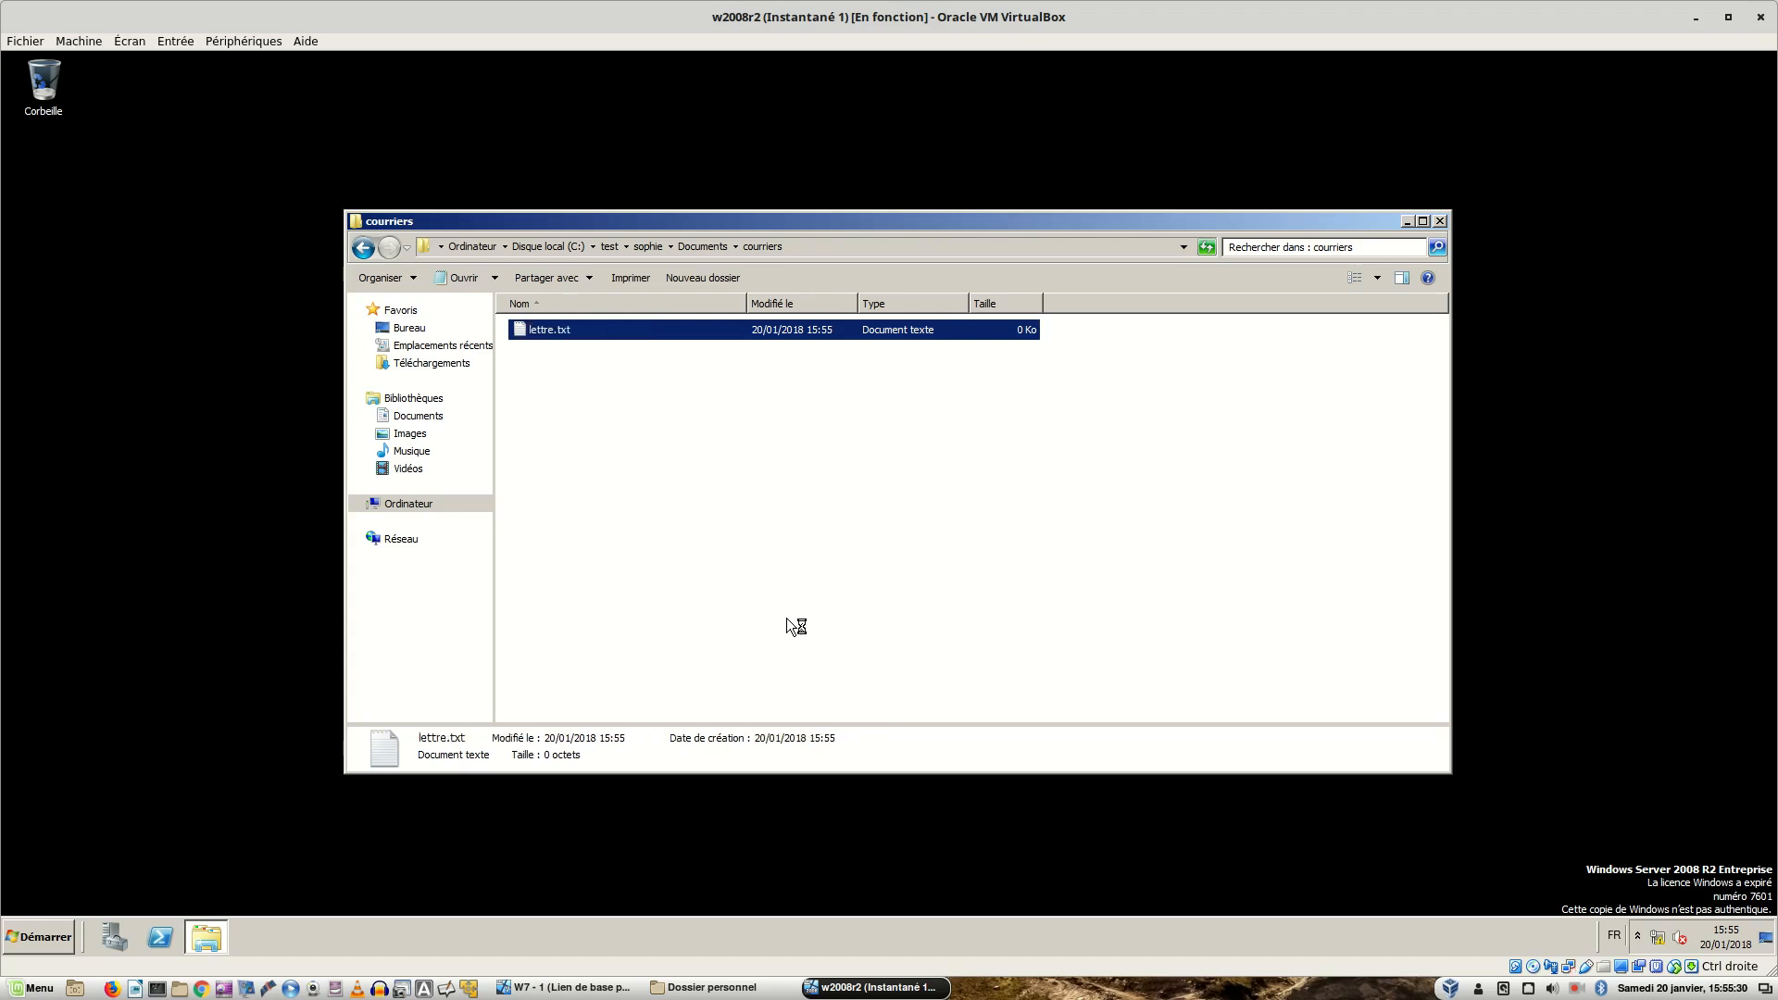
- Write 'bonjour .....' in lettre.txt, save it on quitting Notepad, and close Explorer
{"action": "key", "text": "Return"}
{"action": "type", "text": "bonjour"}
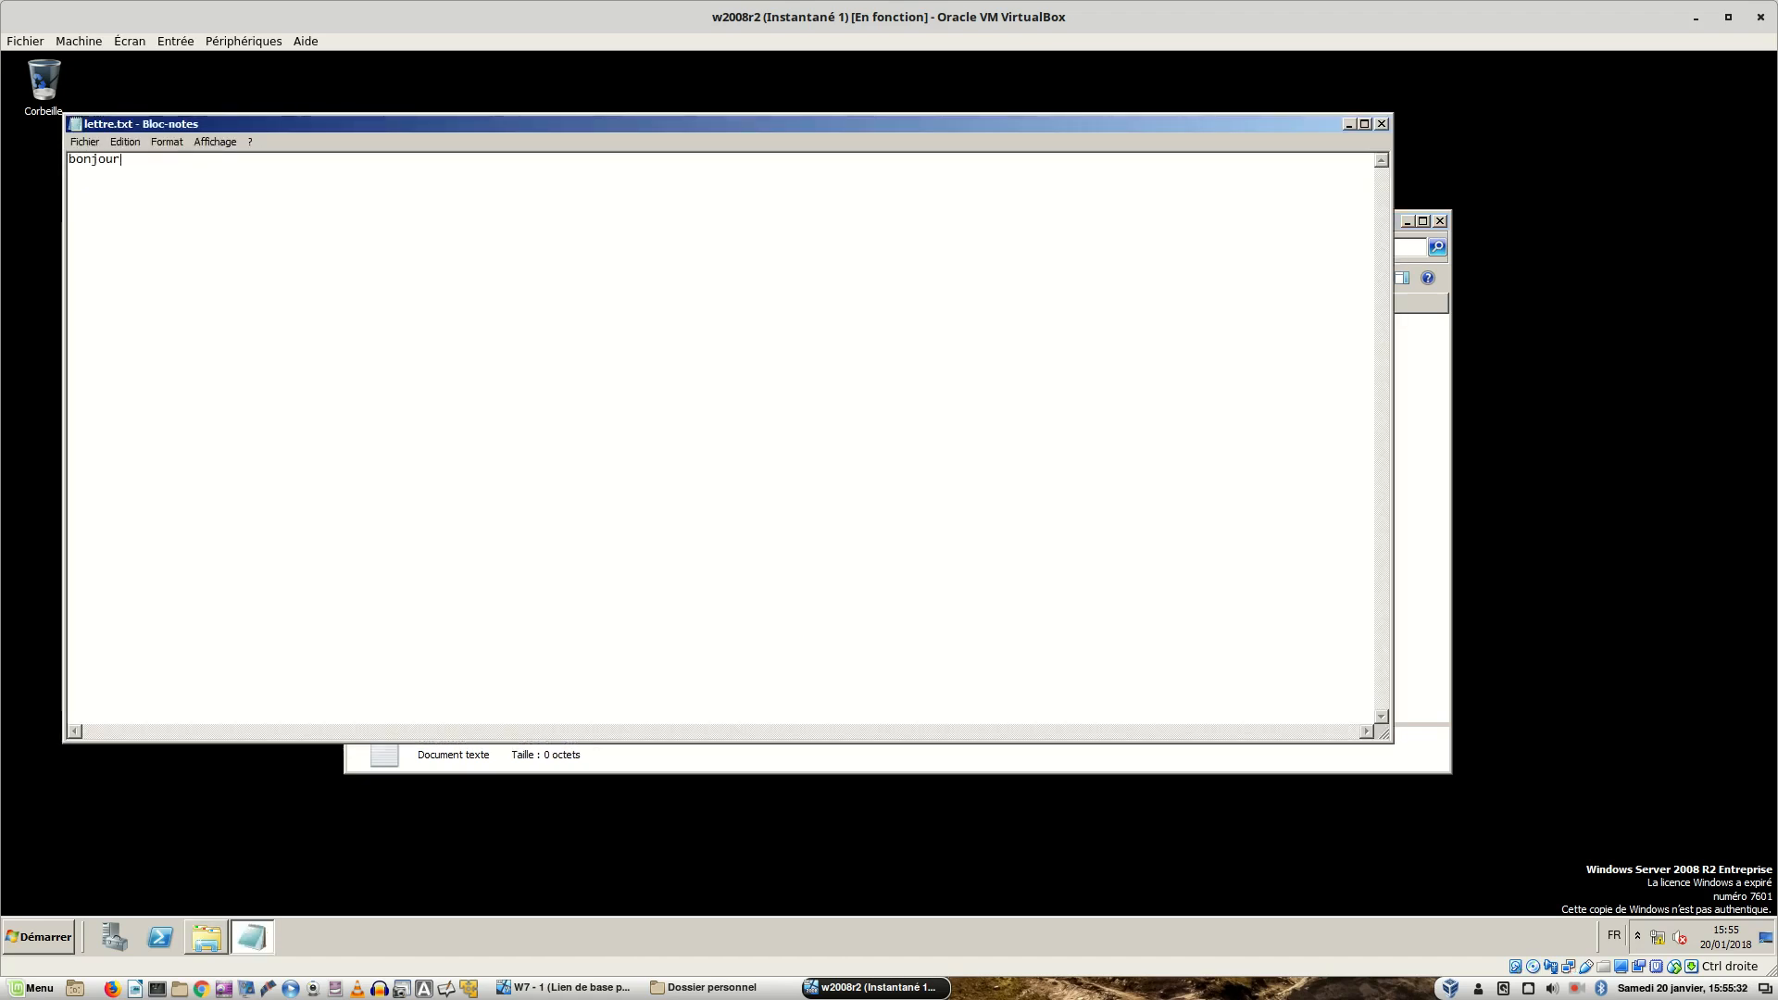
{"action": "type", "text": " ....."}
{"action": "left_click", "coordinate": [86, 143]}
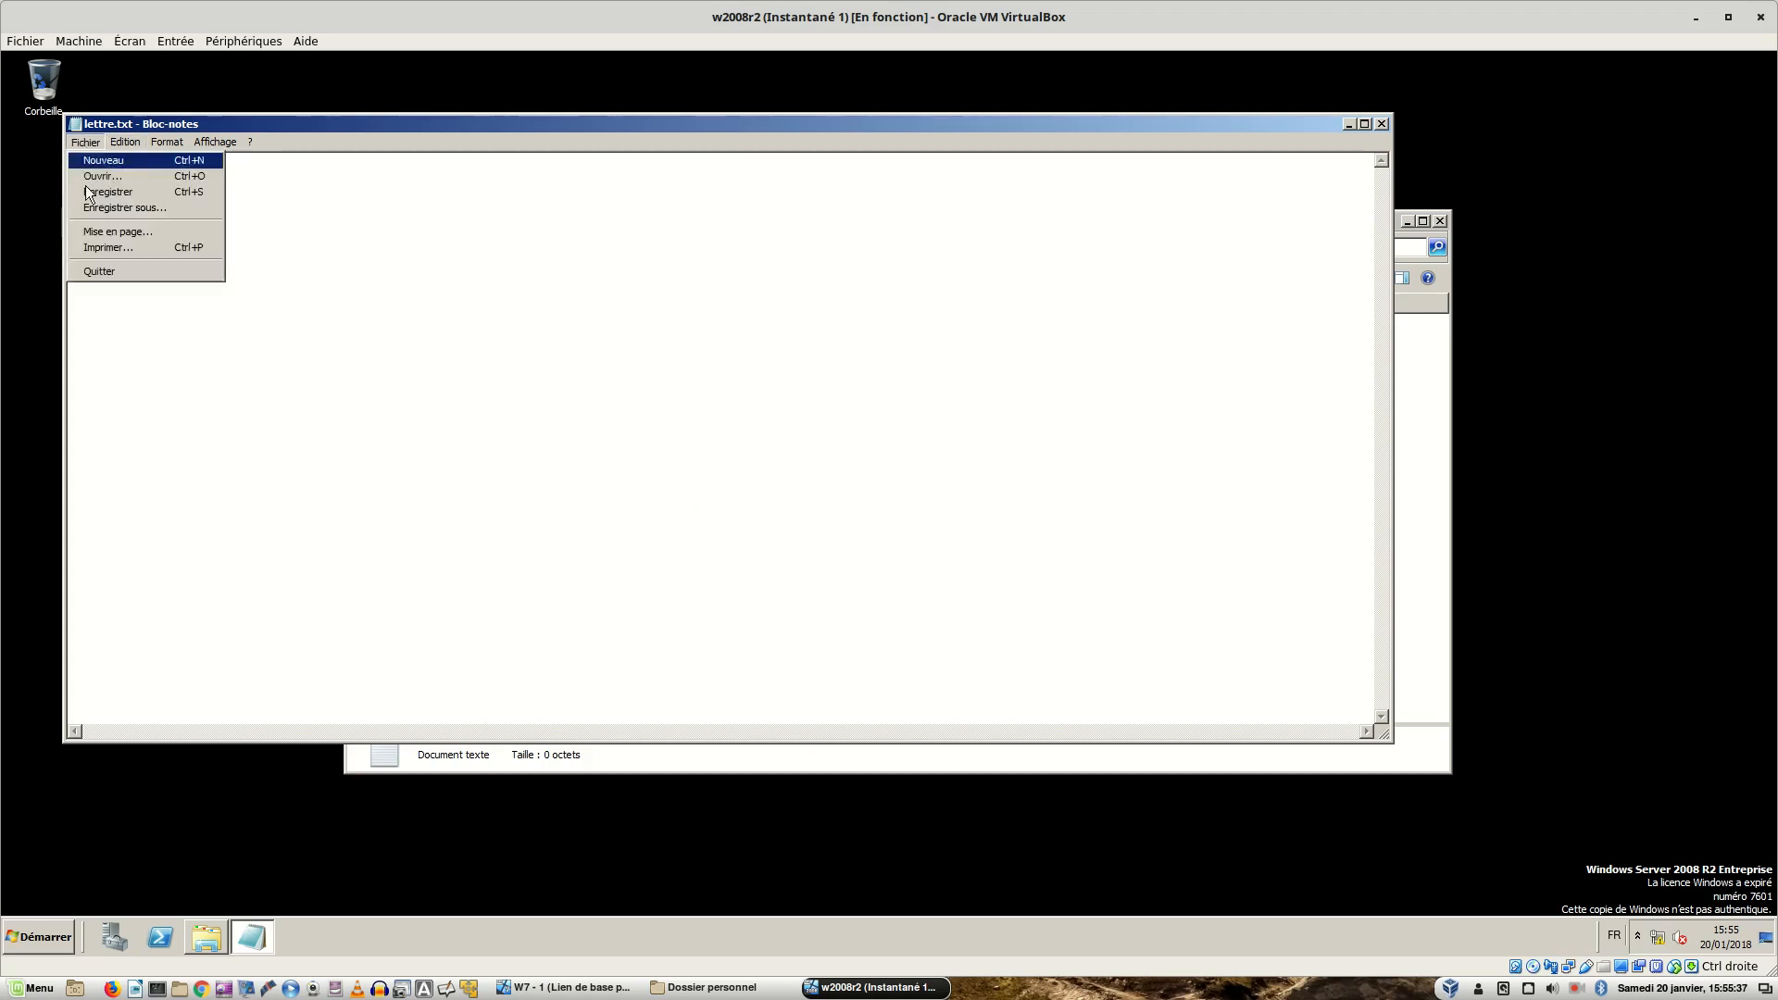
{"action": "left_click", "coordinate": [113, 278]}
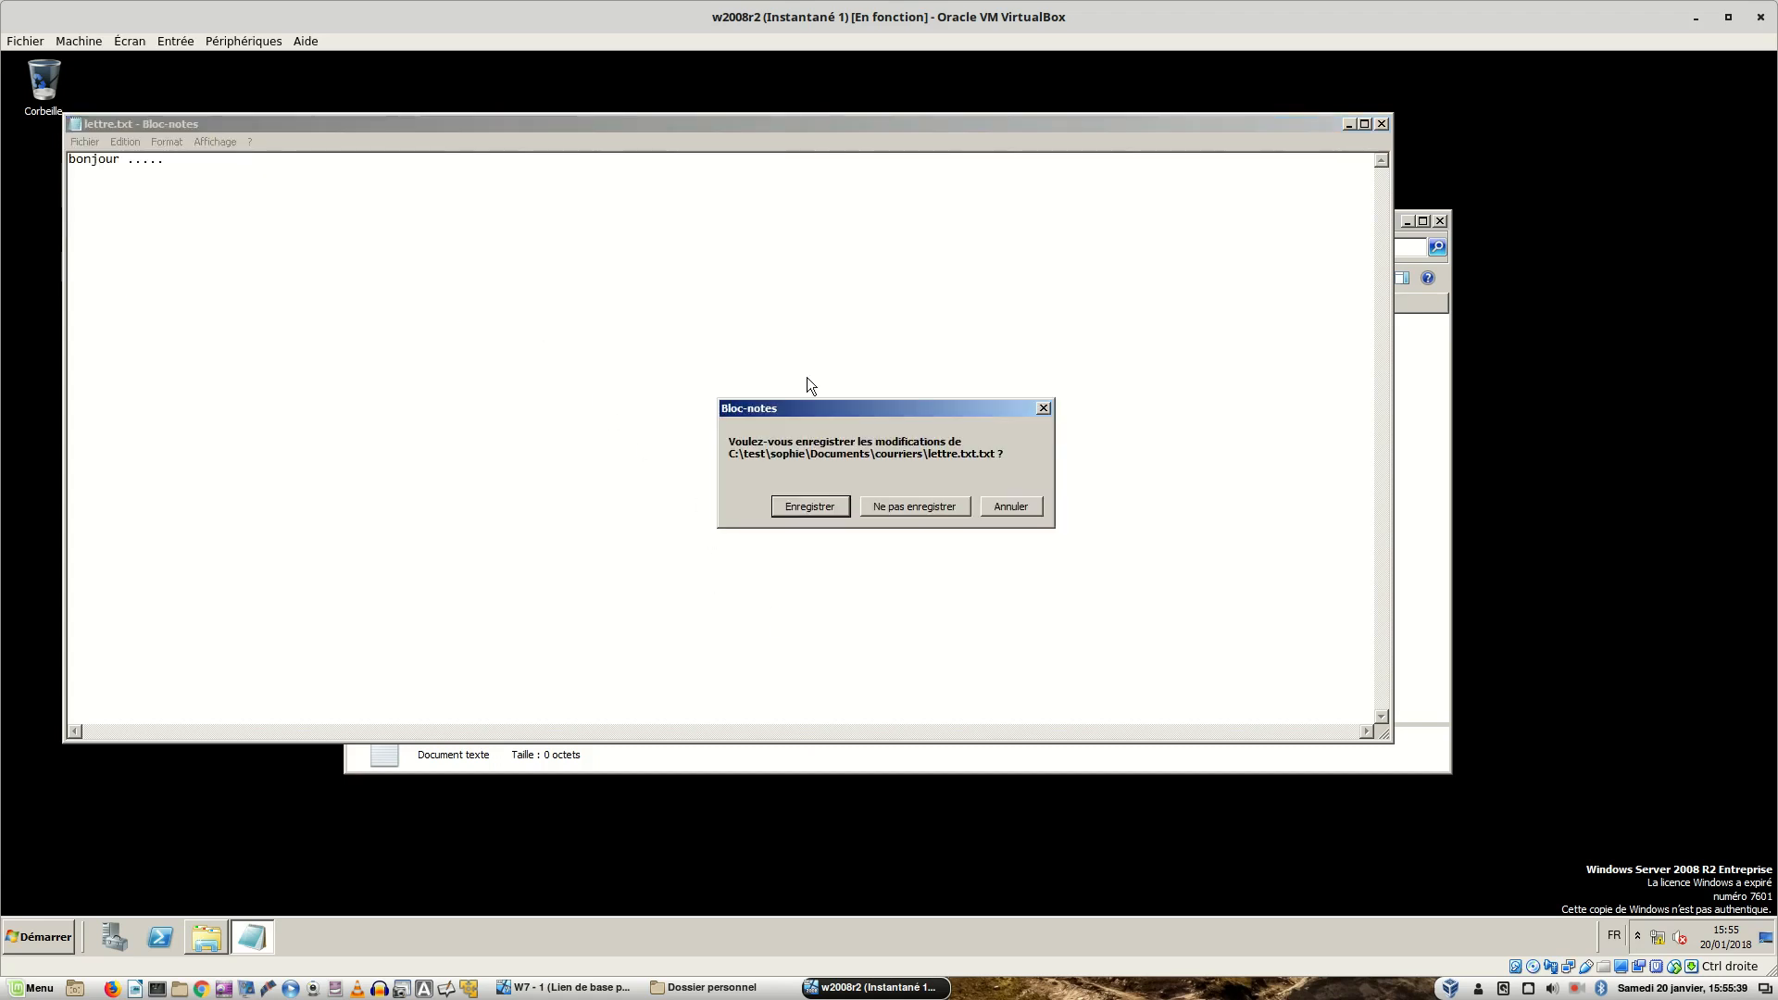
{"action": "left_click", "coordinate": [825, 507]}
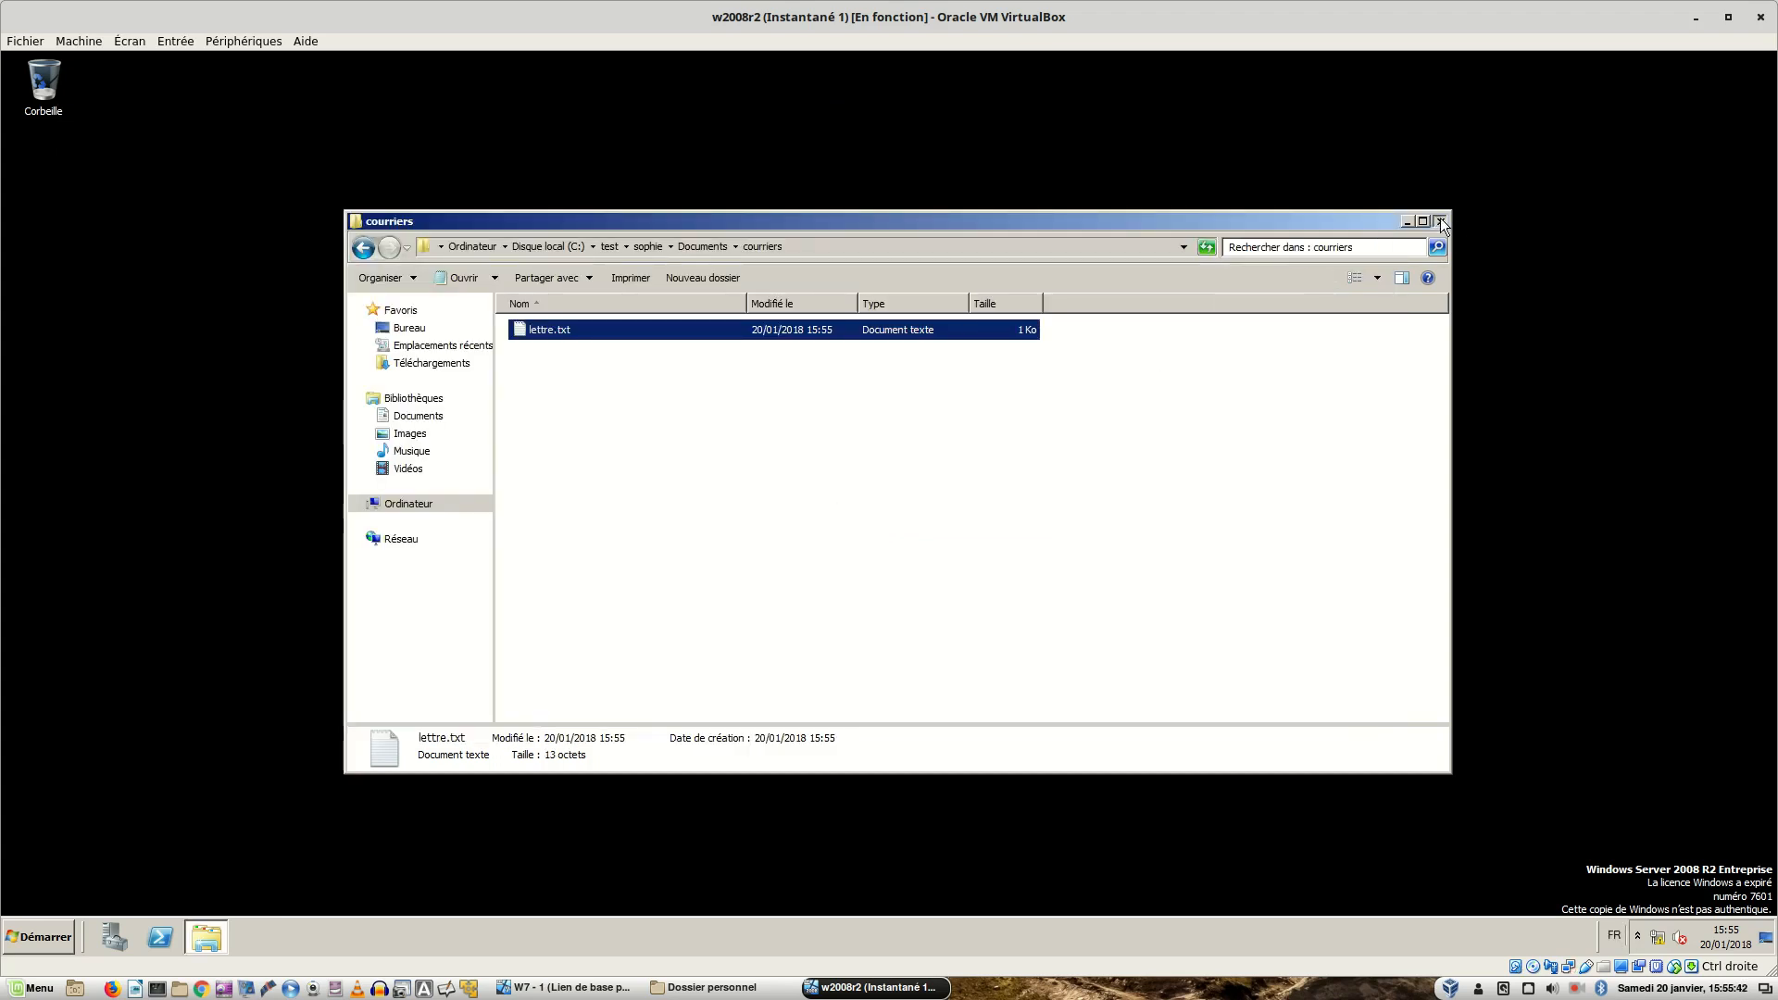
{"action": "left_click", "coordinate": [1441, 220]}
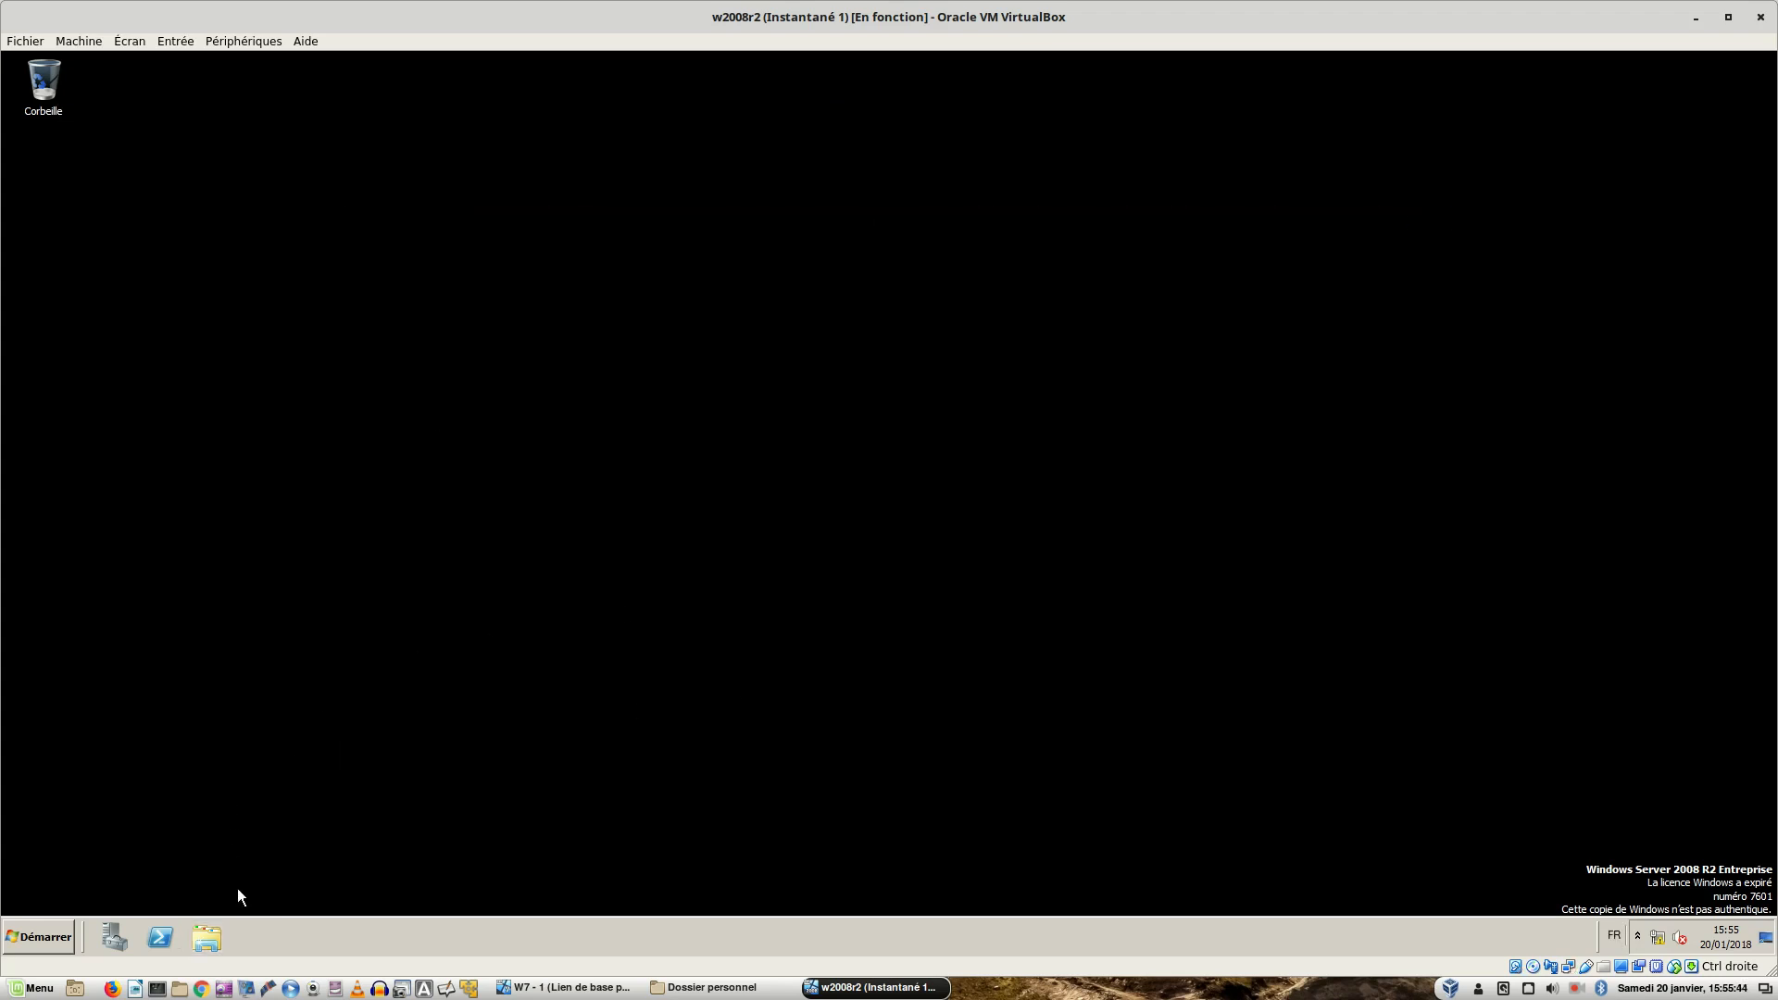
- Browse in a new Explorer window to the user's folder under C:\test, back at Mes documents
{"action": "left_click", "coordinate": [207, 938]}
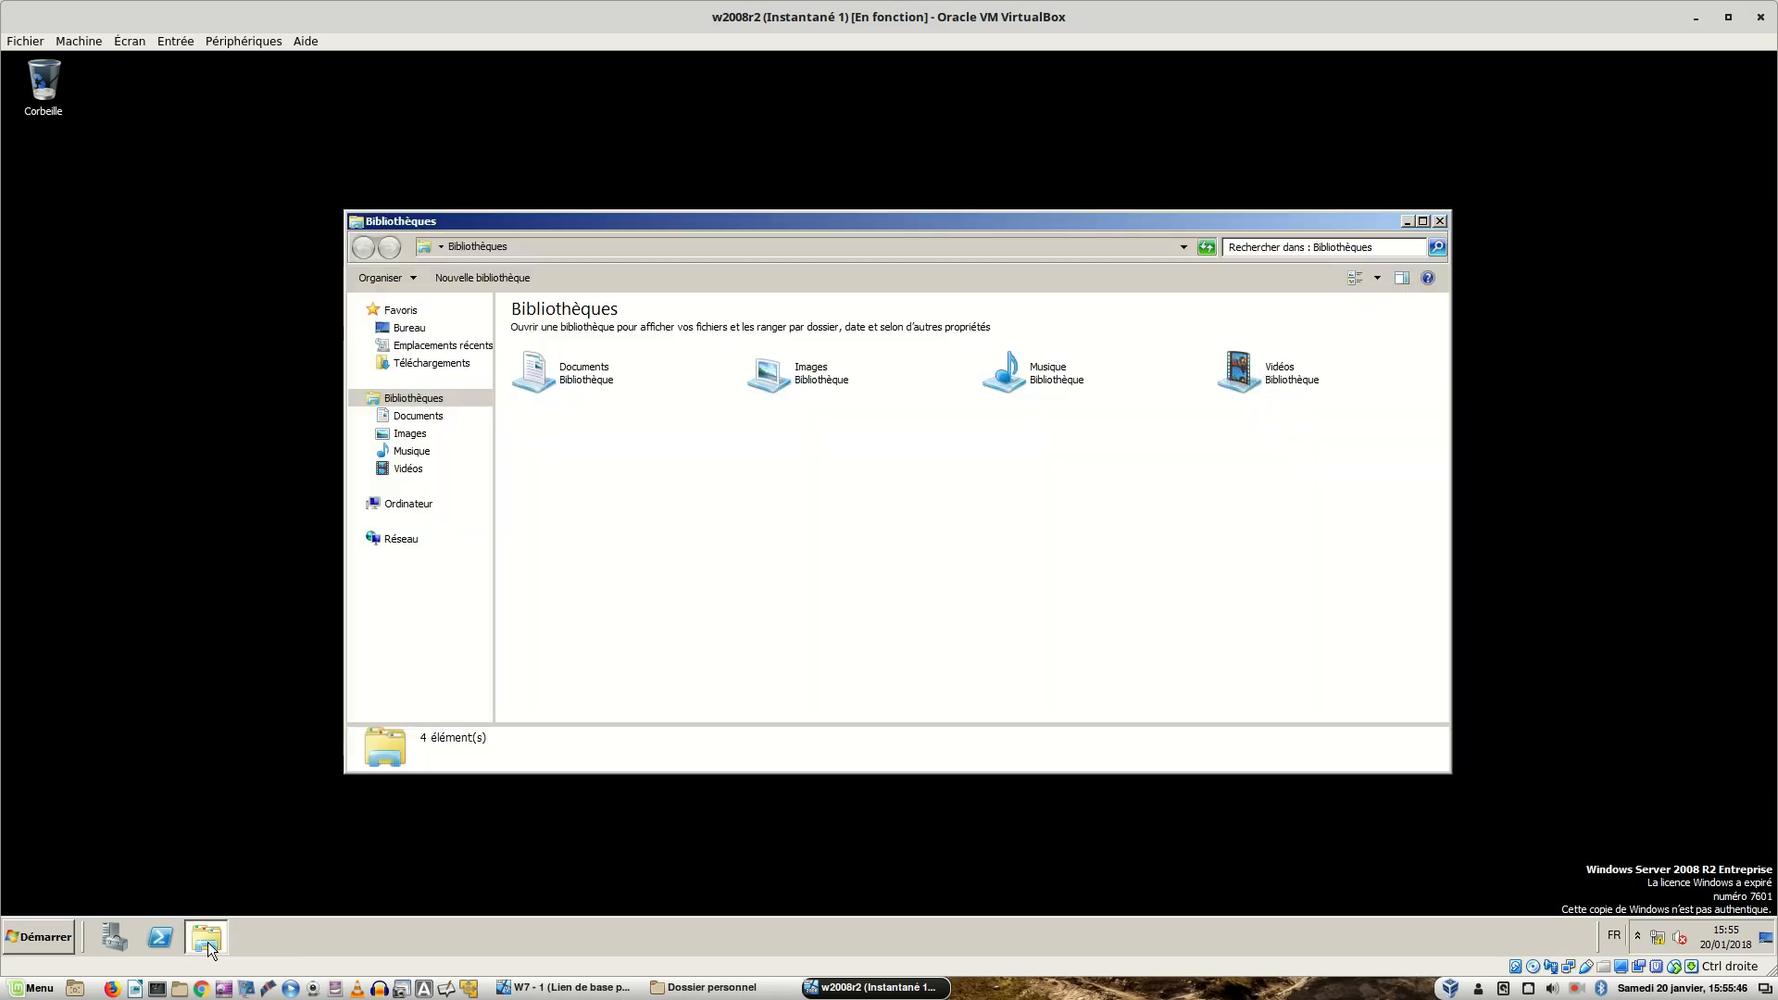
{"action": "left_click", "coordinate": [405, 505]}
{"action": "double_click", "coordinate": [613, 353]}
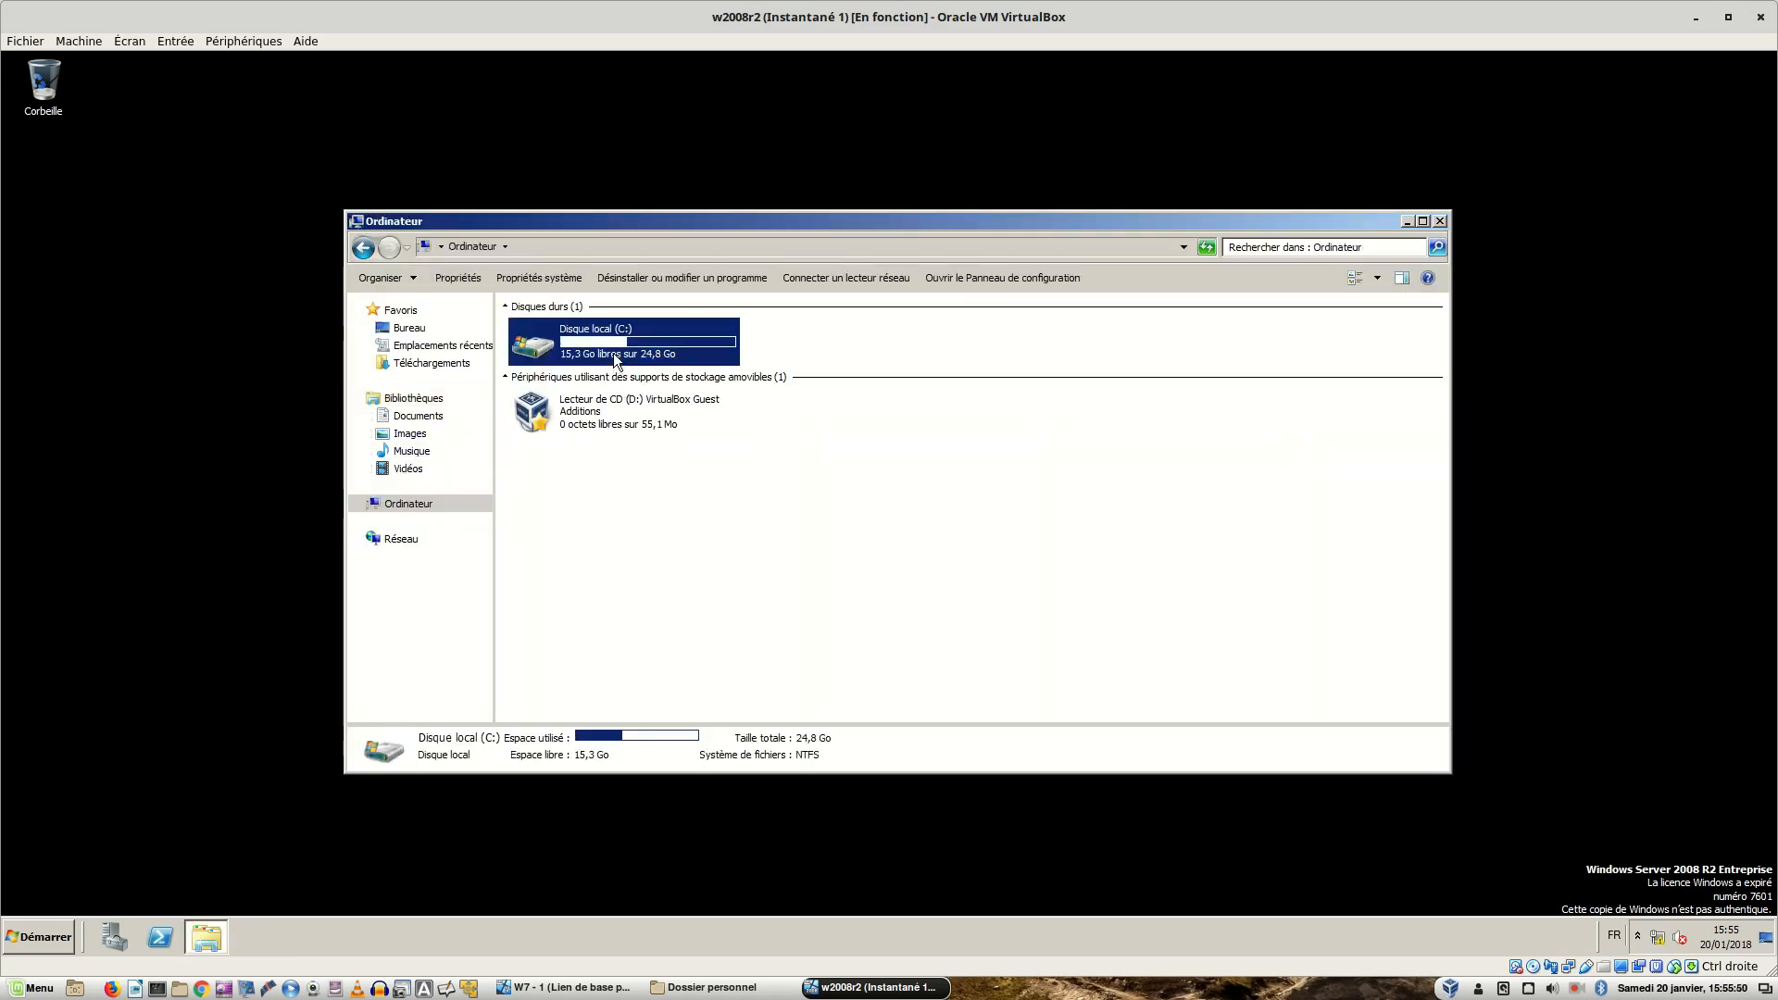
{"action": "double_click", "coordinate": [541, 411]}
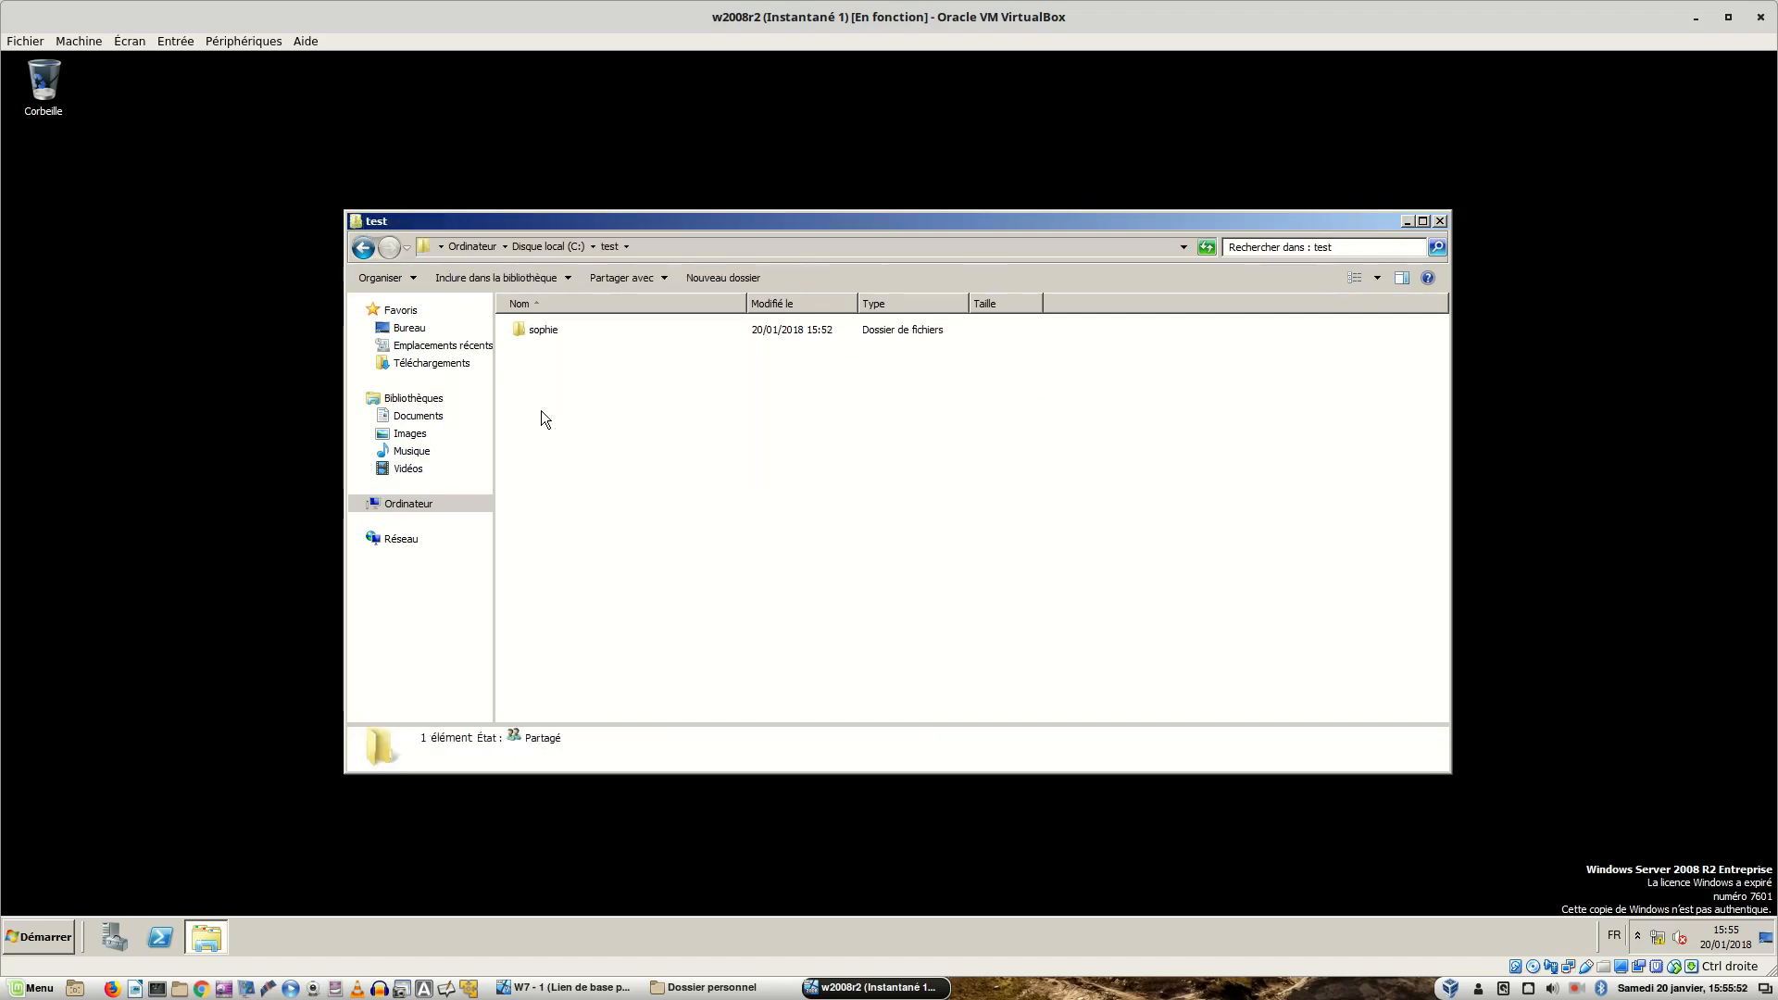
{"action": "left_click", "coordinate": [534, 335]}
{"action": "double_click", "coordinate": [533, 335]}
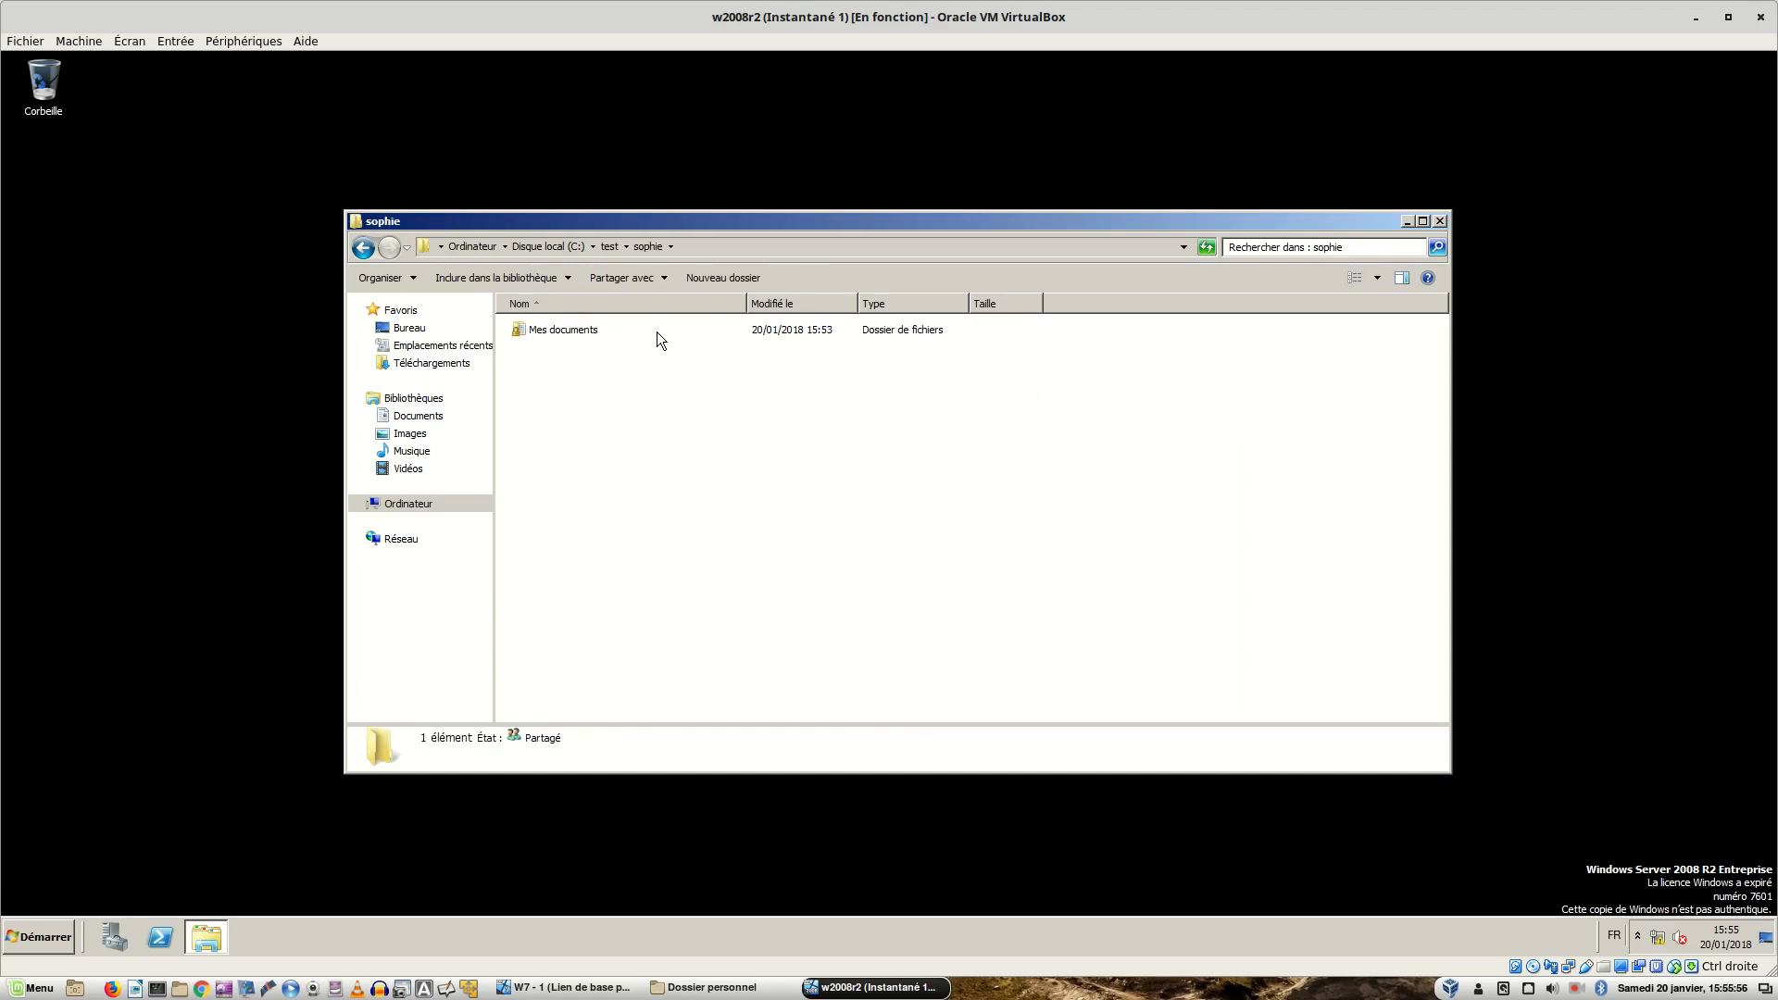
{"action": "double_click", "coordinate": [547, 331]}
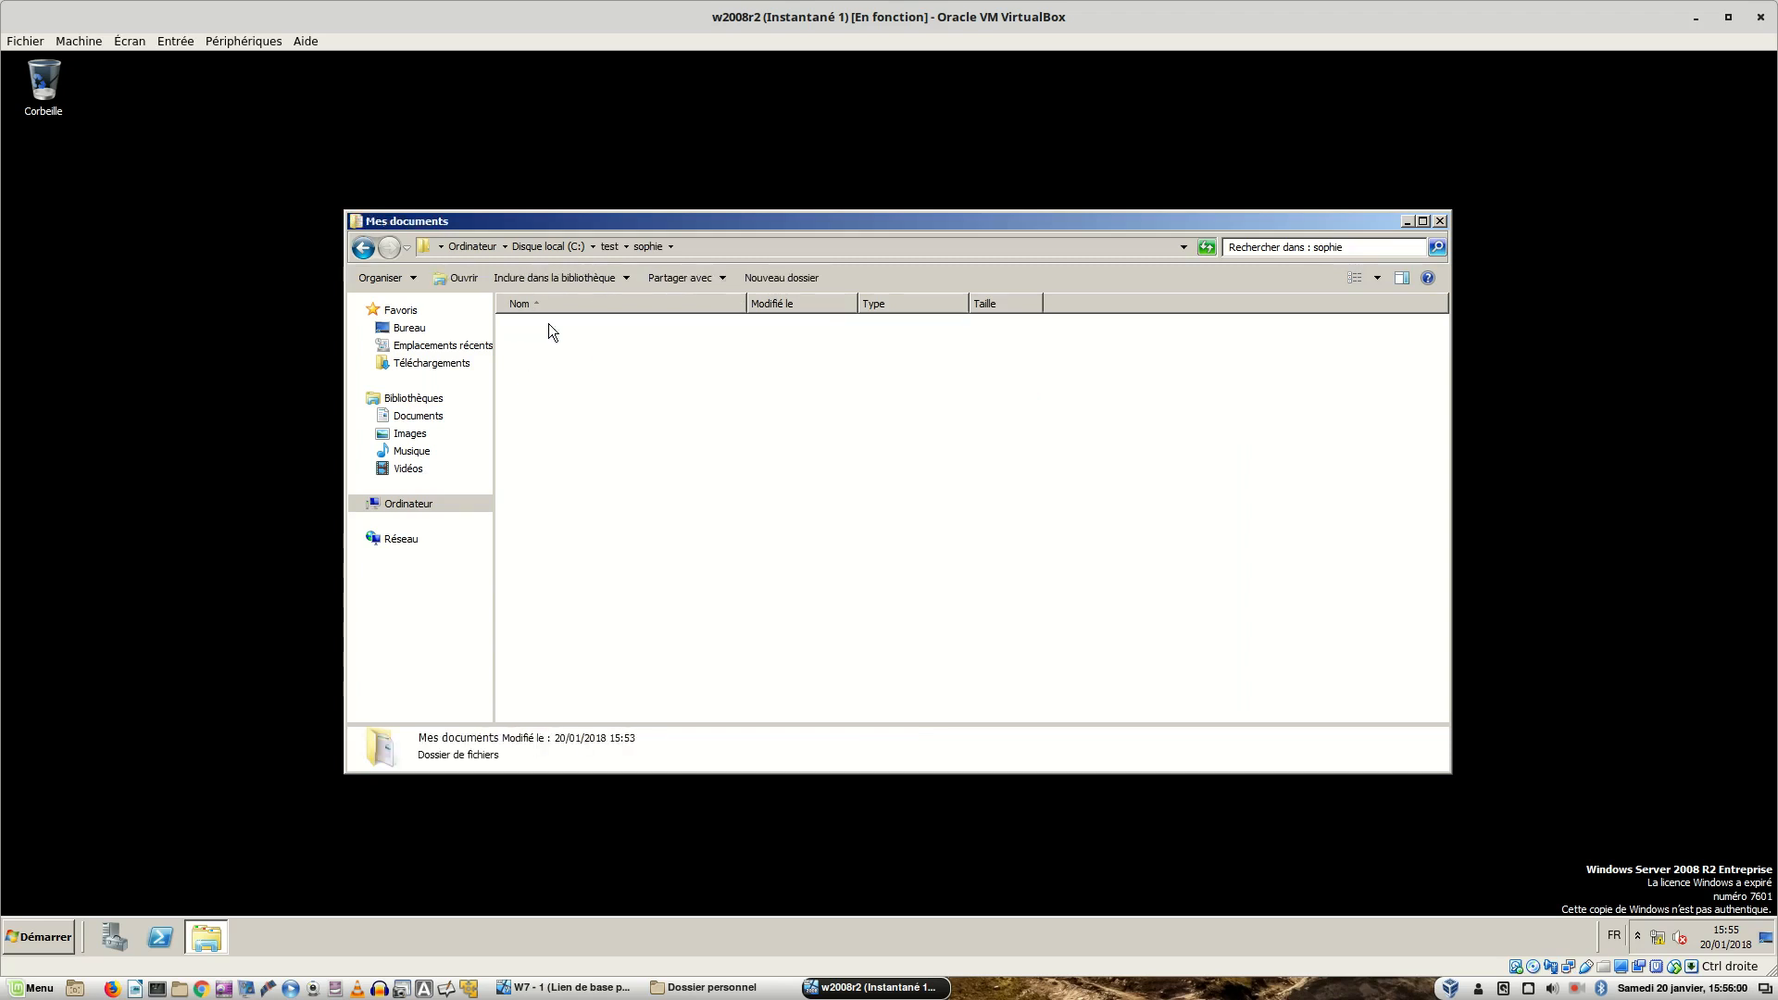
{"action": "left_click", "coordinate": [371, 252]}
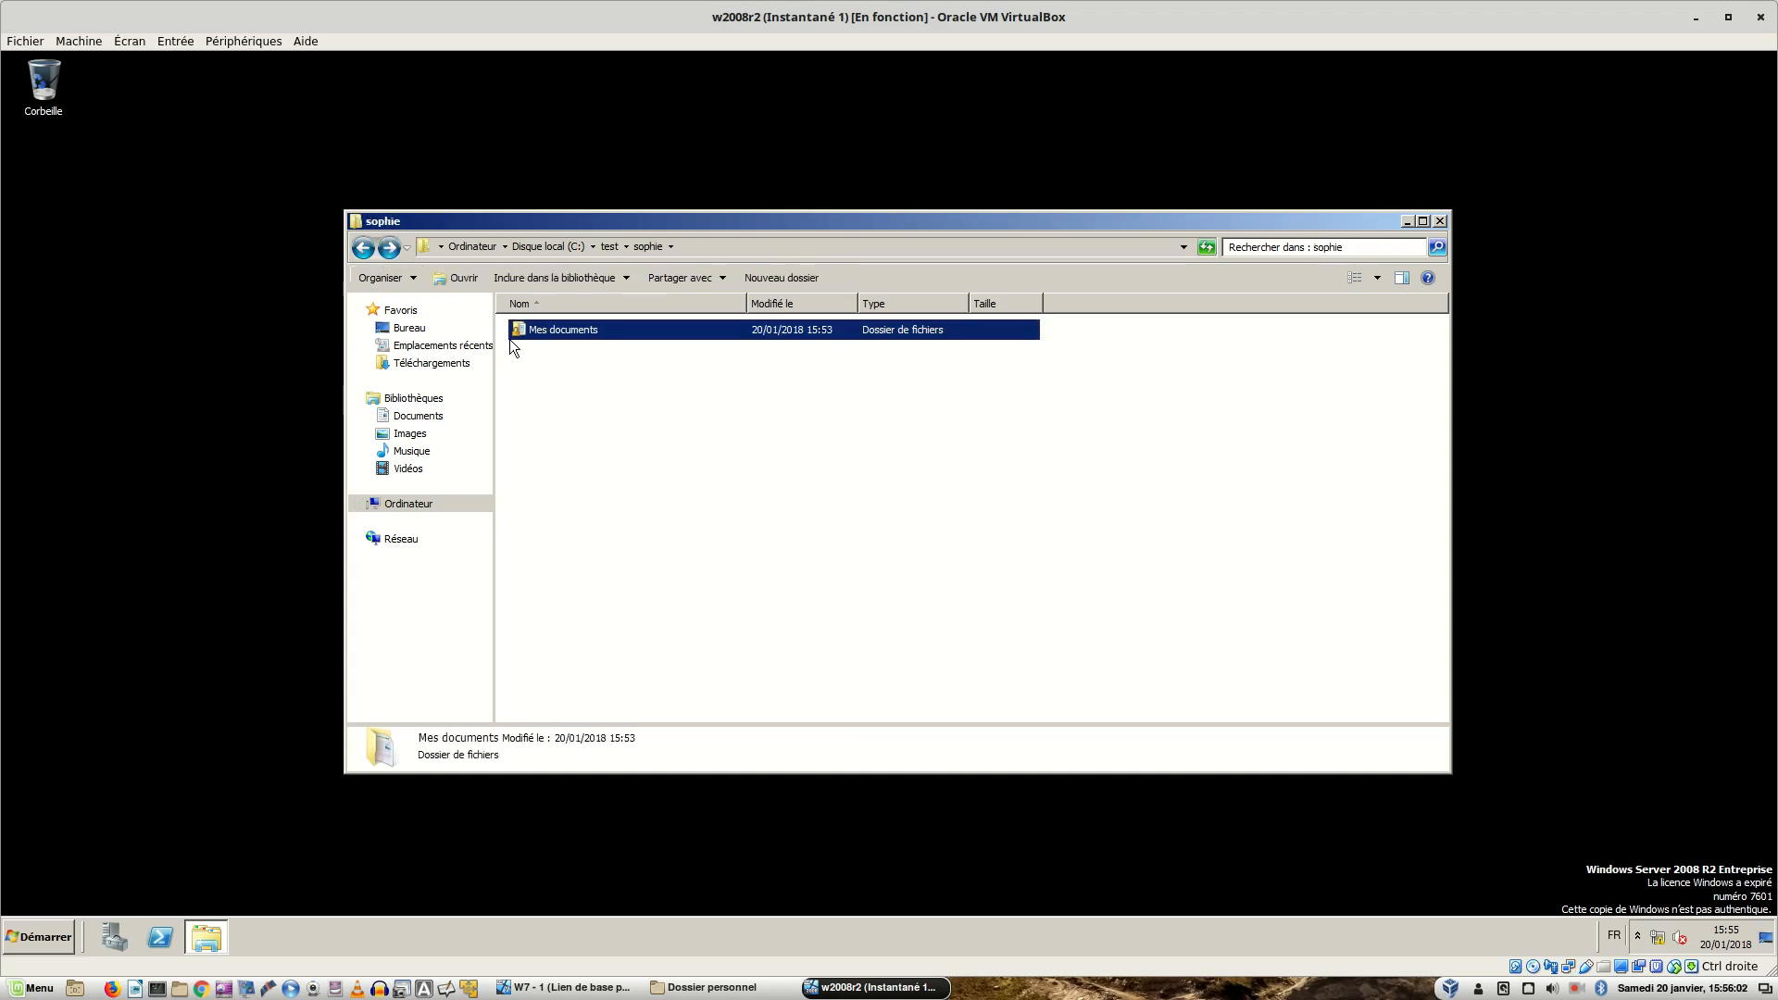
- Open the advanced security settings of Mes documents on the owner tab
{"action": "right_click", "coordinate": [562, 332]}
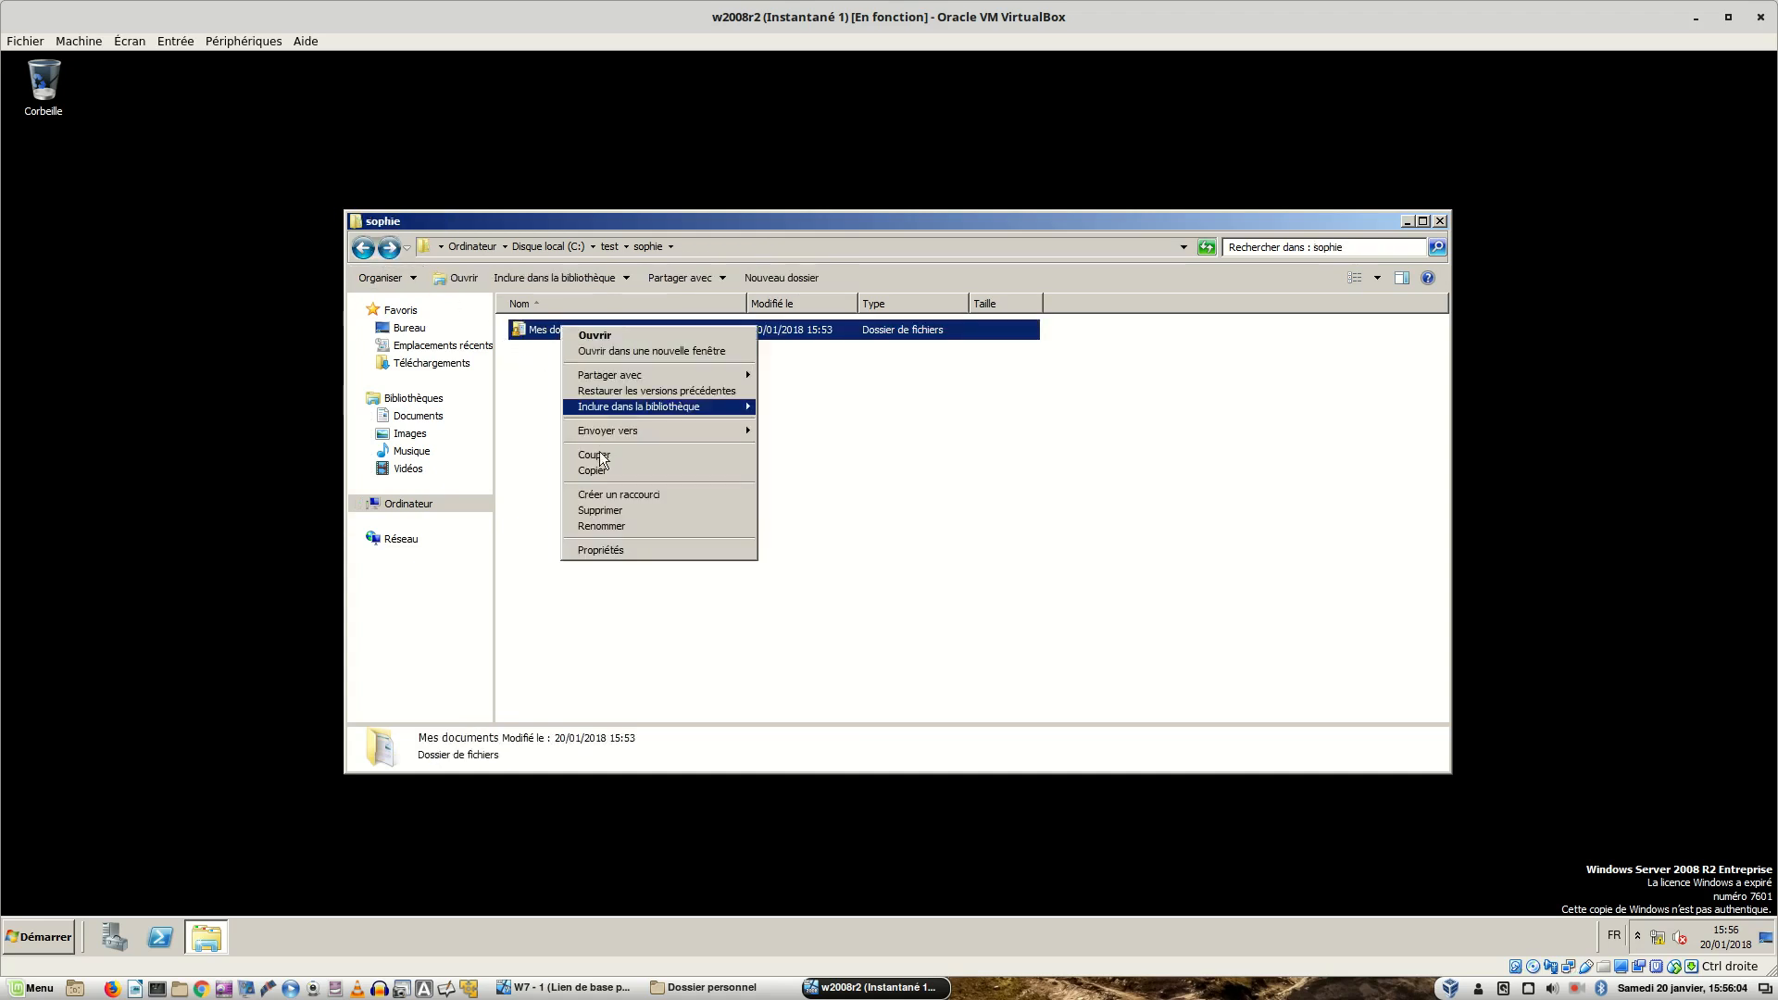
{"action": "left_click", "coordinate": [597, 553]}
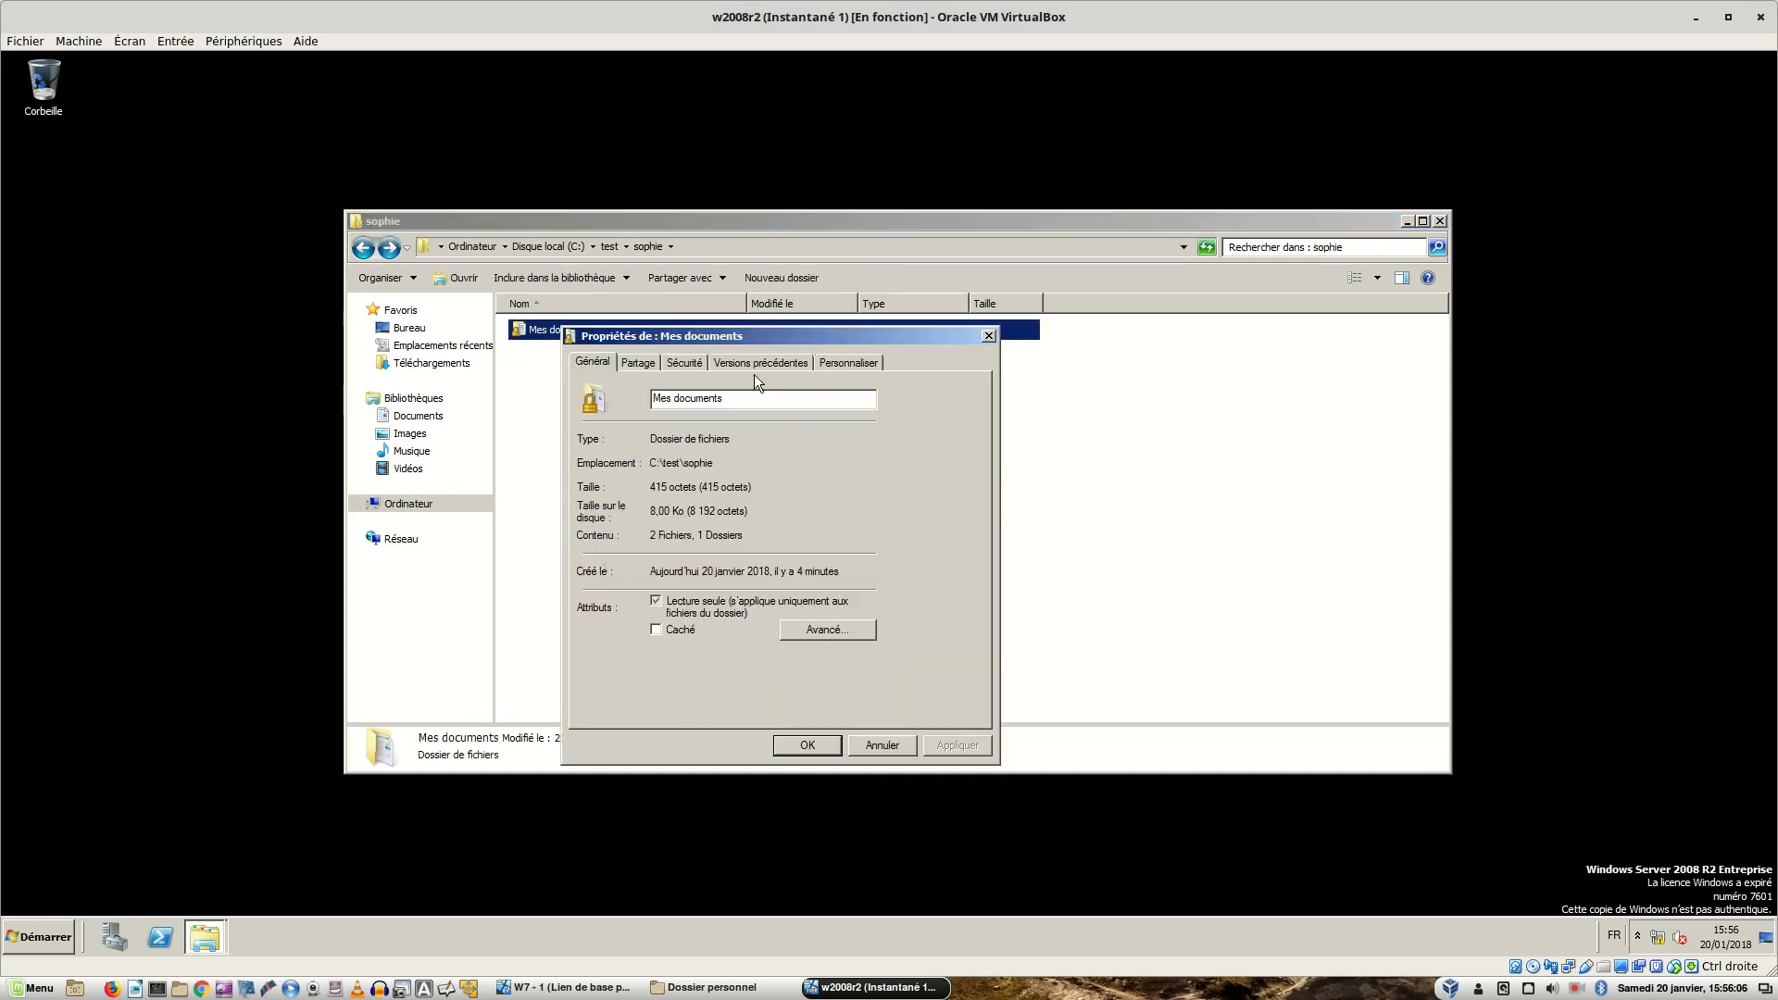
{"action": "left_click", "coordinate": [687, 363]}
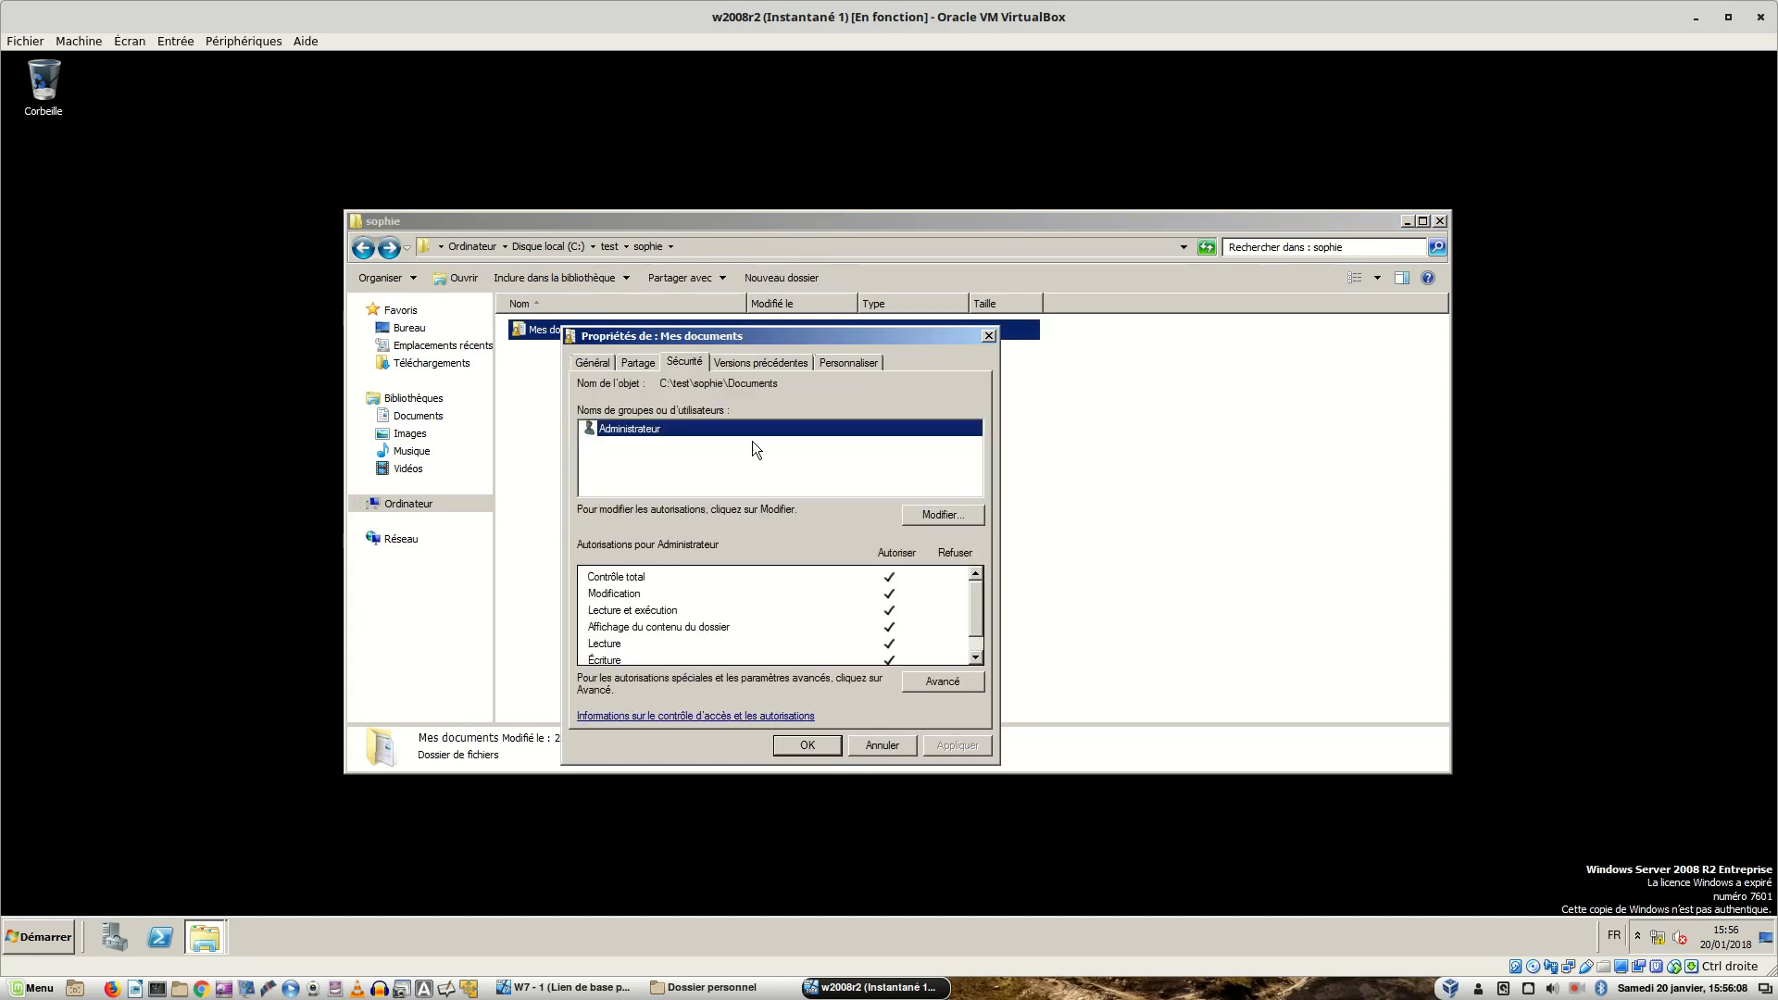
{"action": "left_click", "coordinate": [937, 677]}
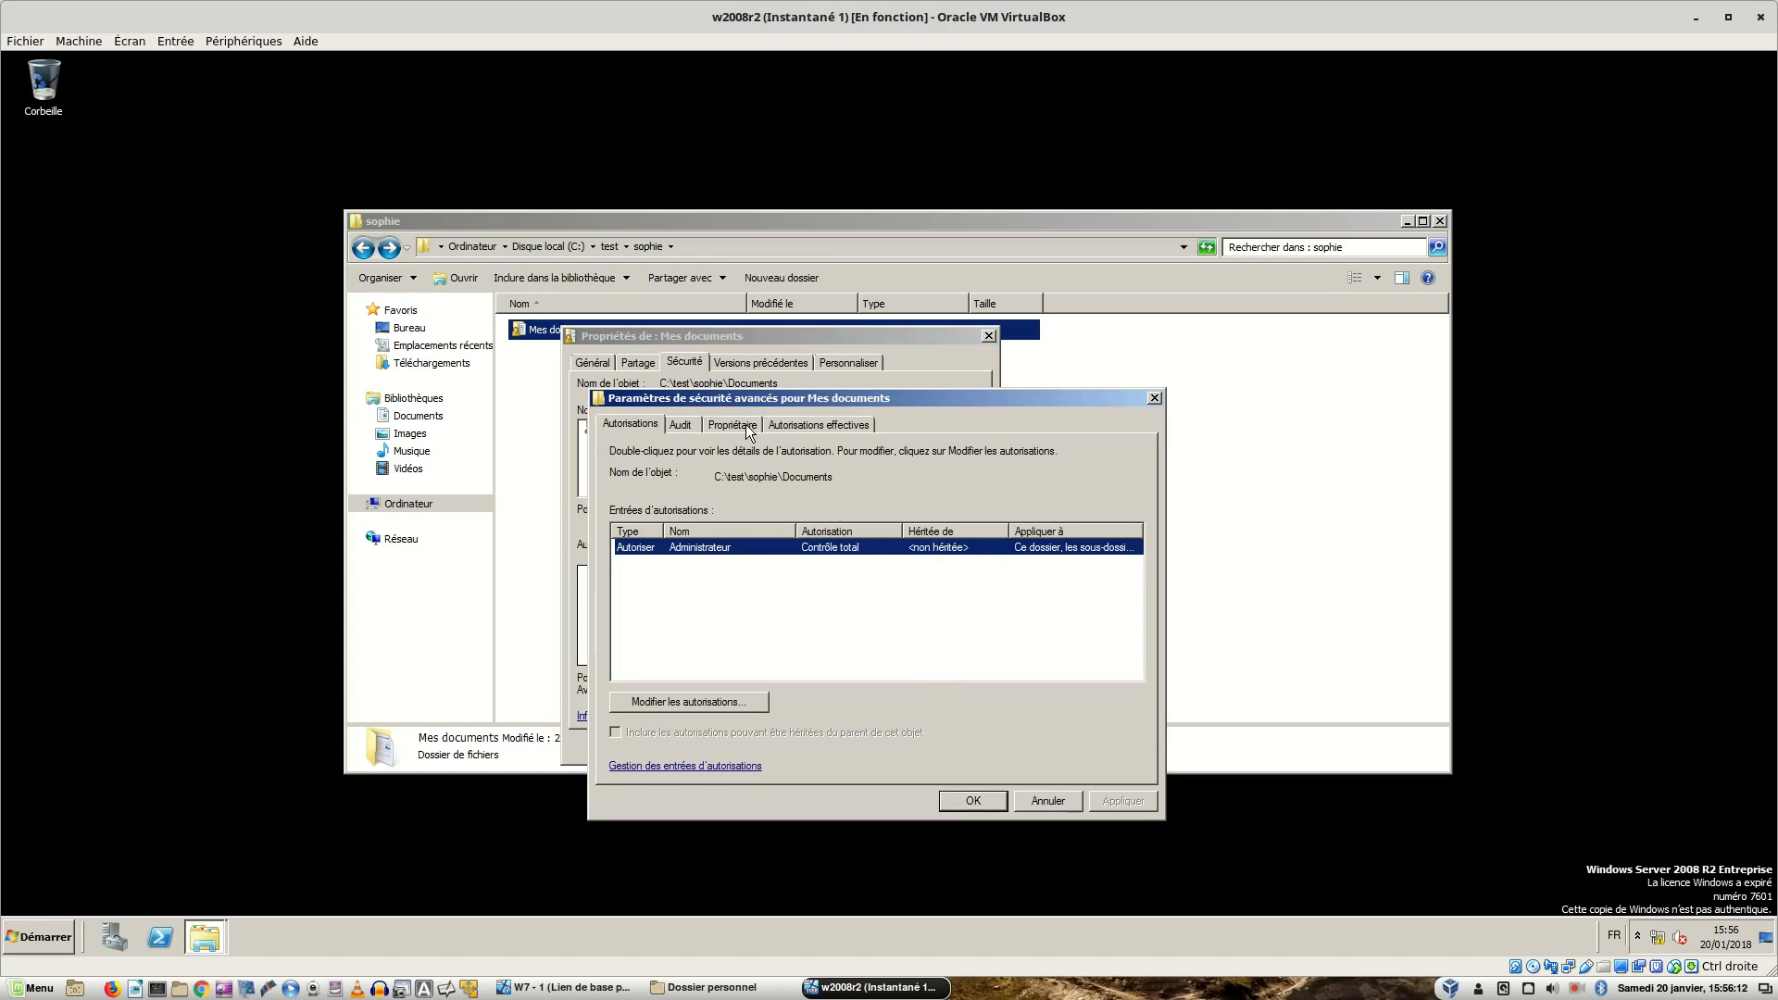
{"action": "left_click", "coordinate": [732, 425]}
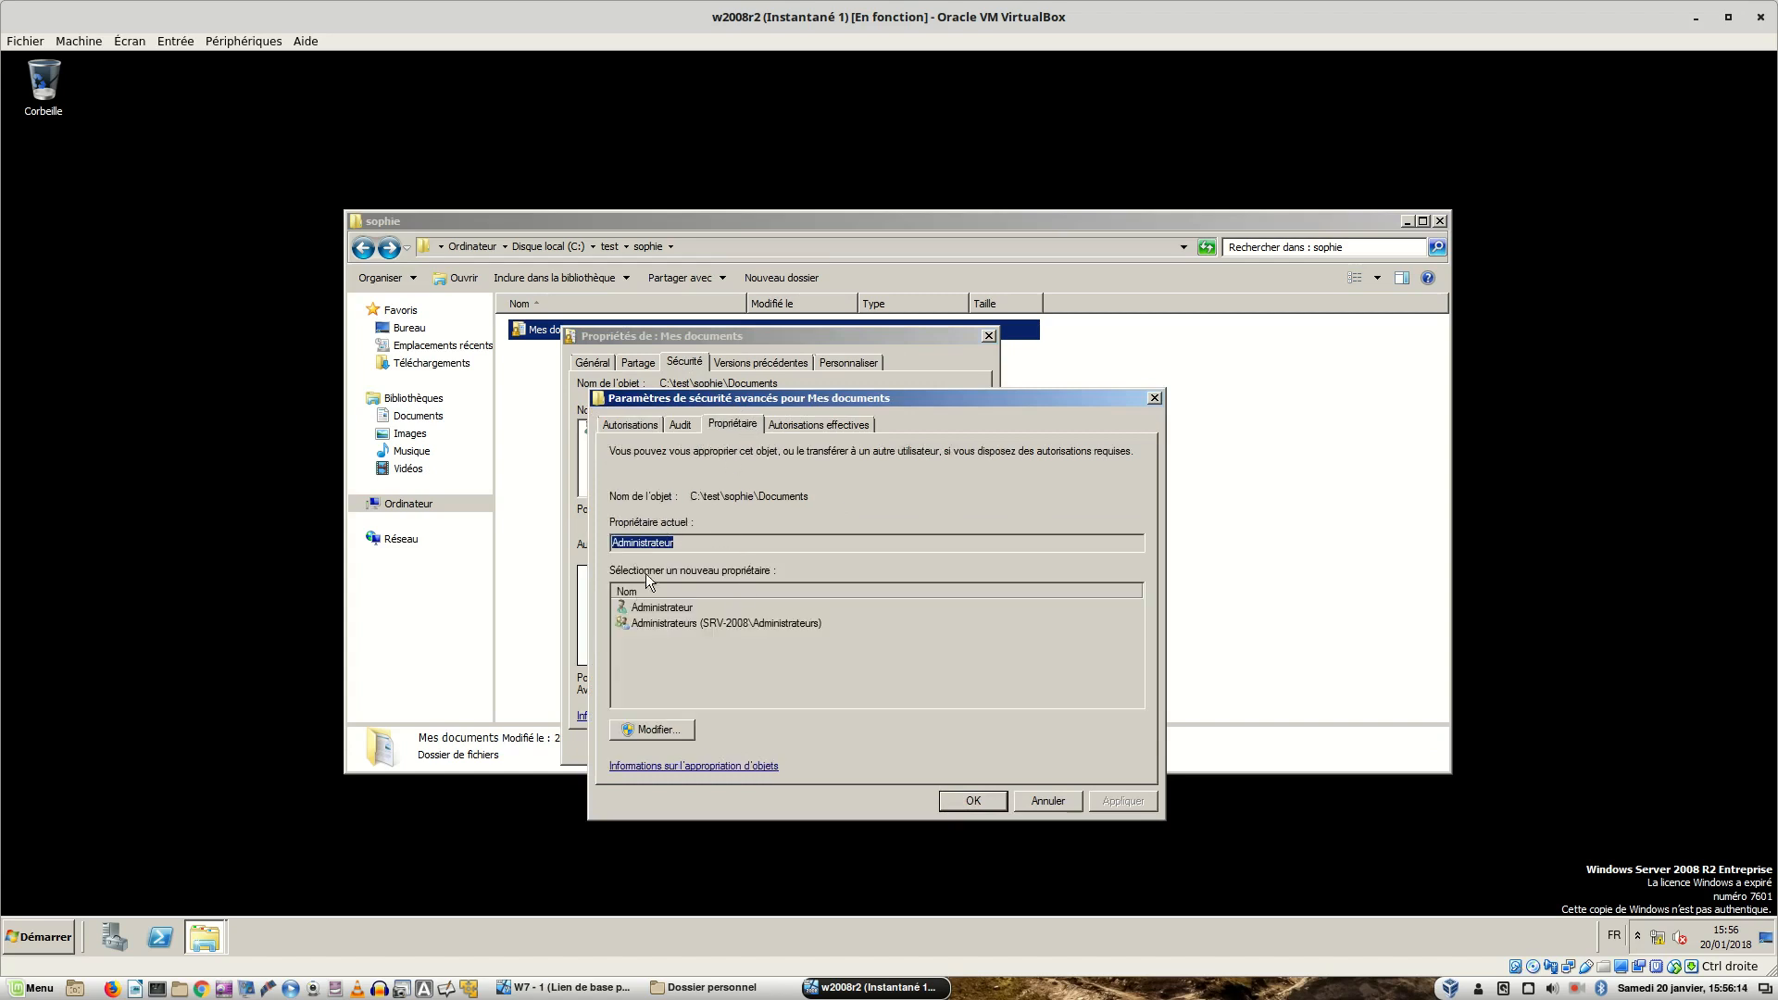
- Add the domain user account as the new owner of Mes documents and apply it
{"action": "left_click", "coordinate": [684, 729]}
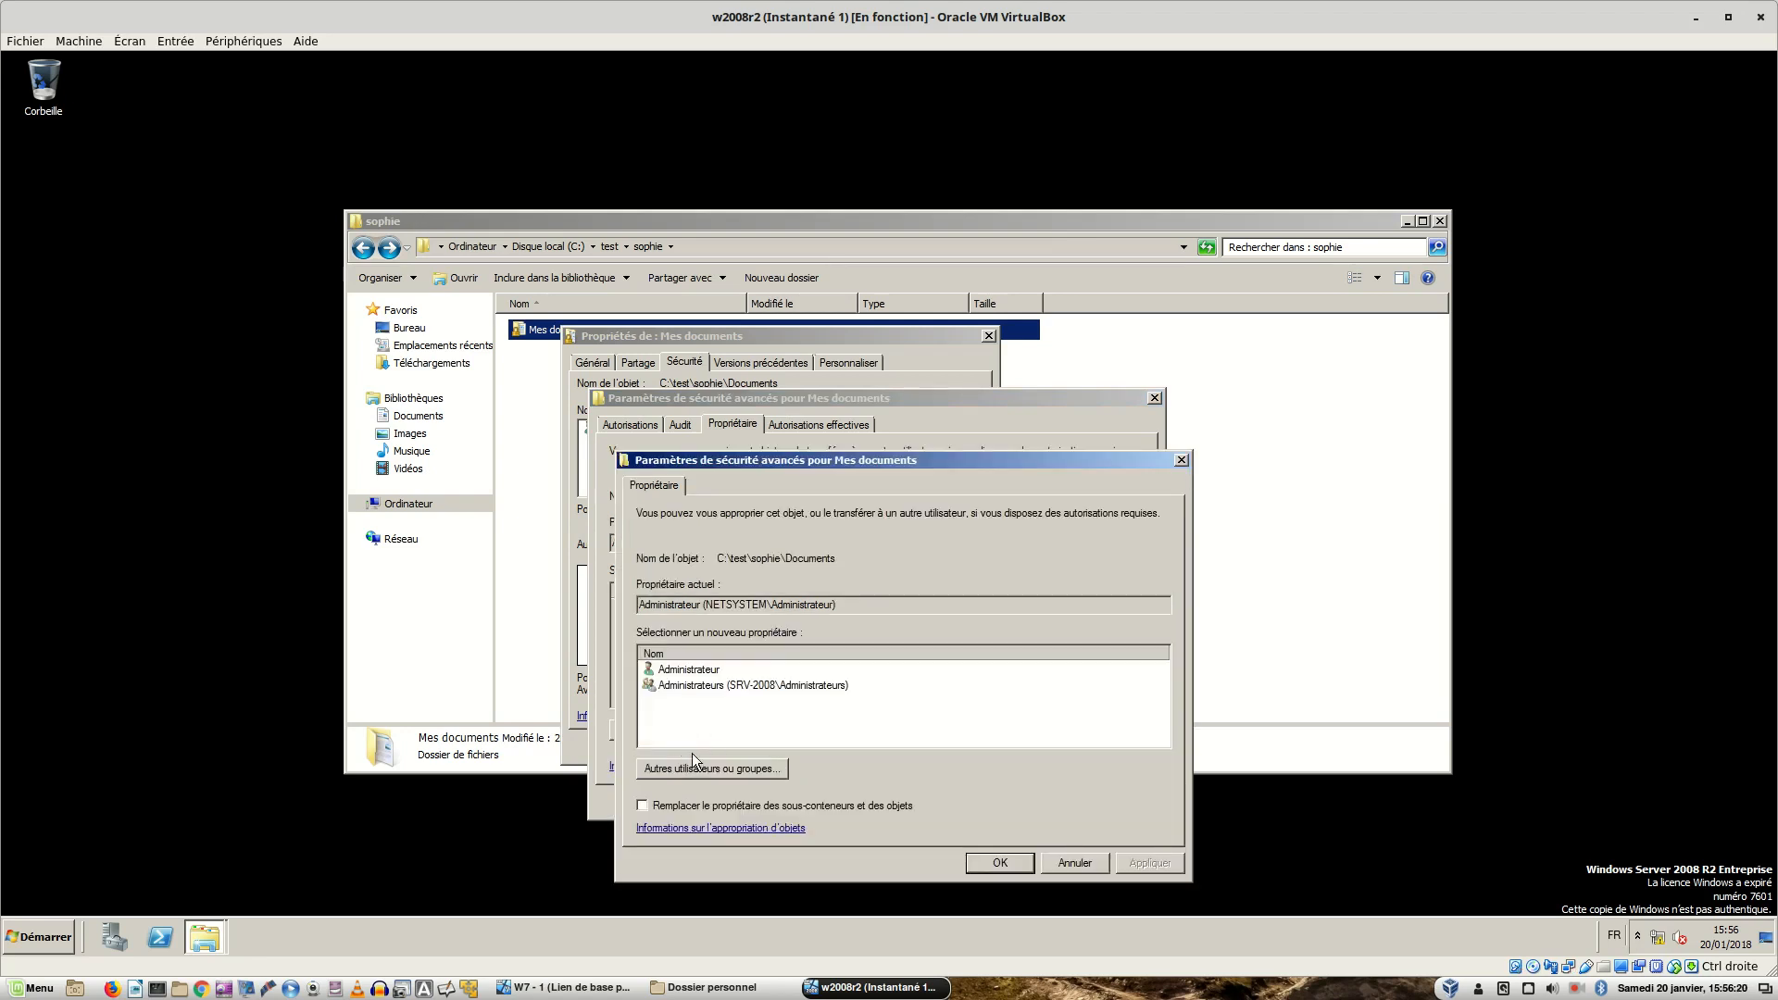
{"action": "left_click", "coordinate": [691, 767]}
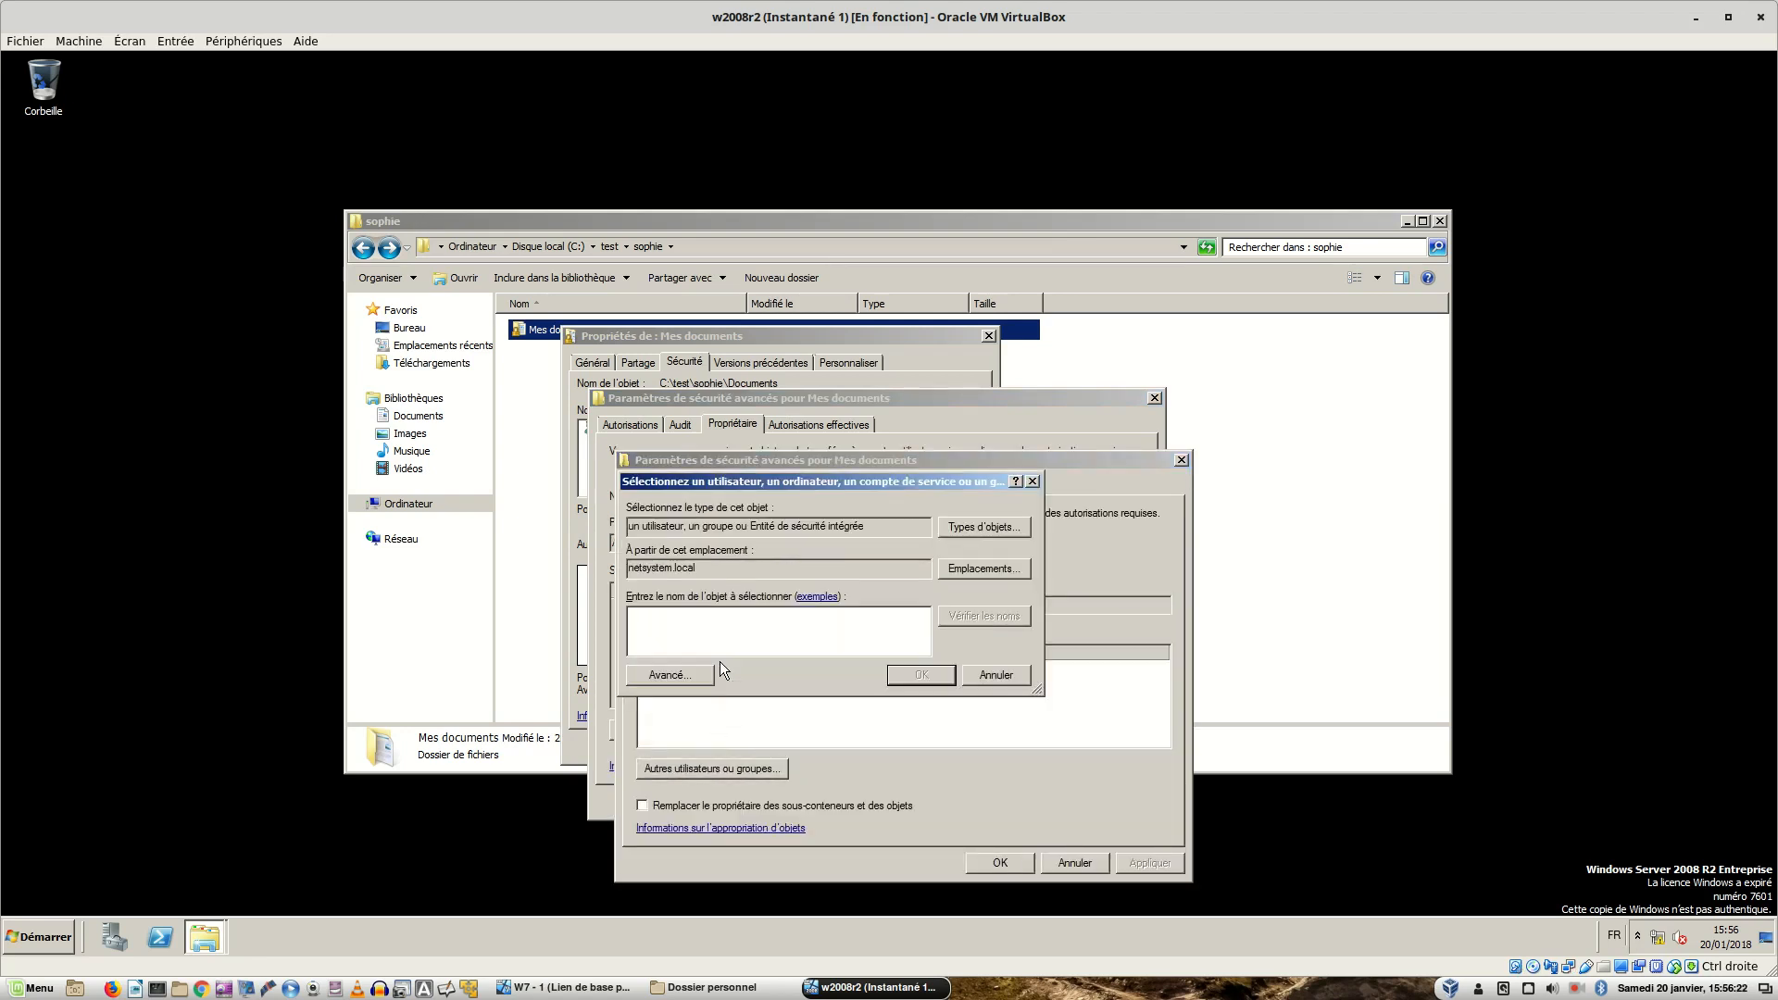
{"action": "type", "text": "sophie"}
{"action": "key", "text": "Return"}
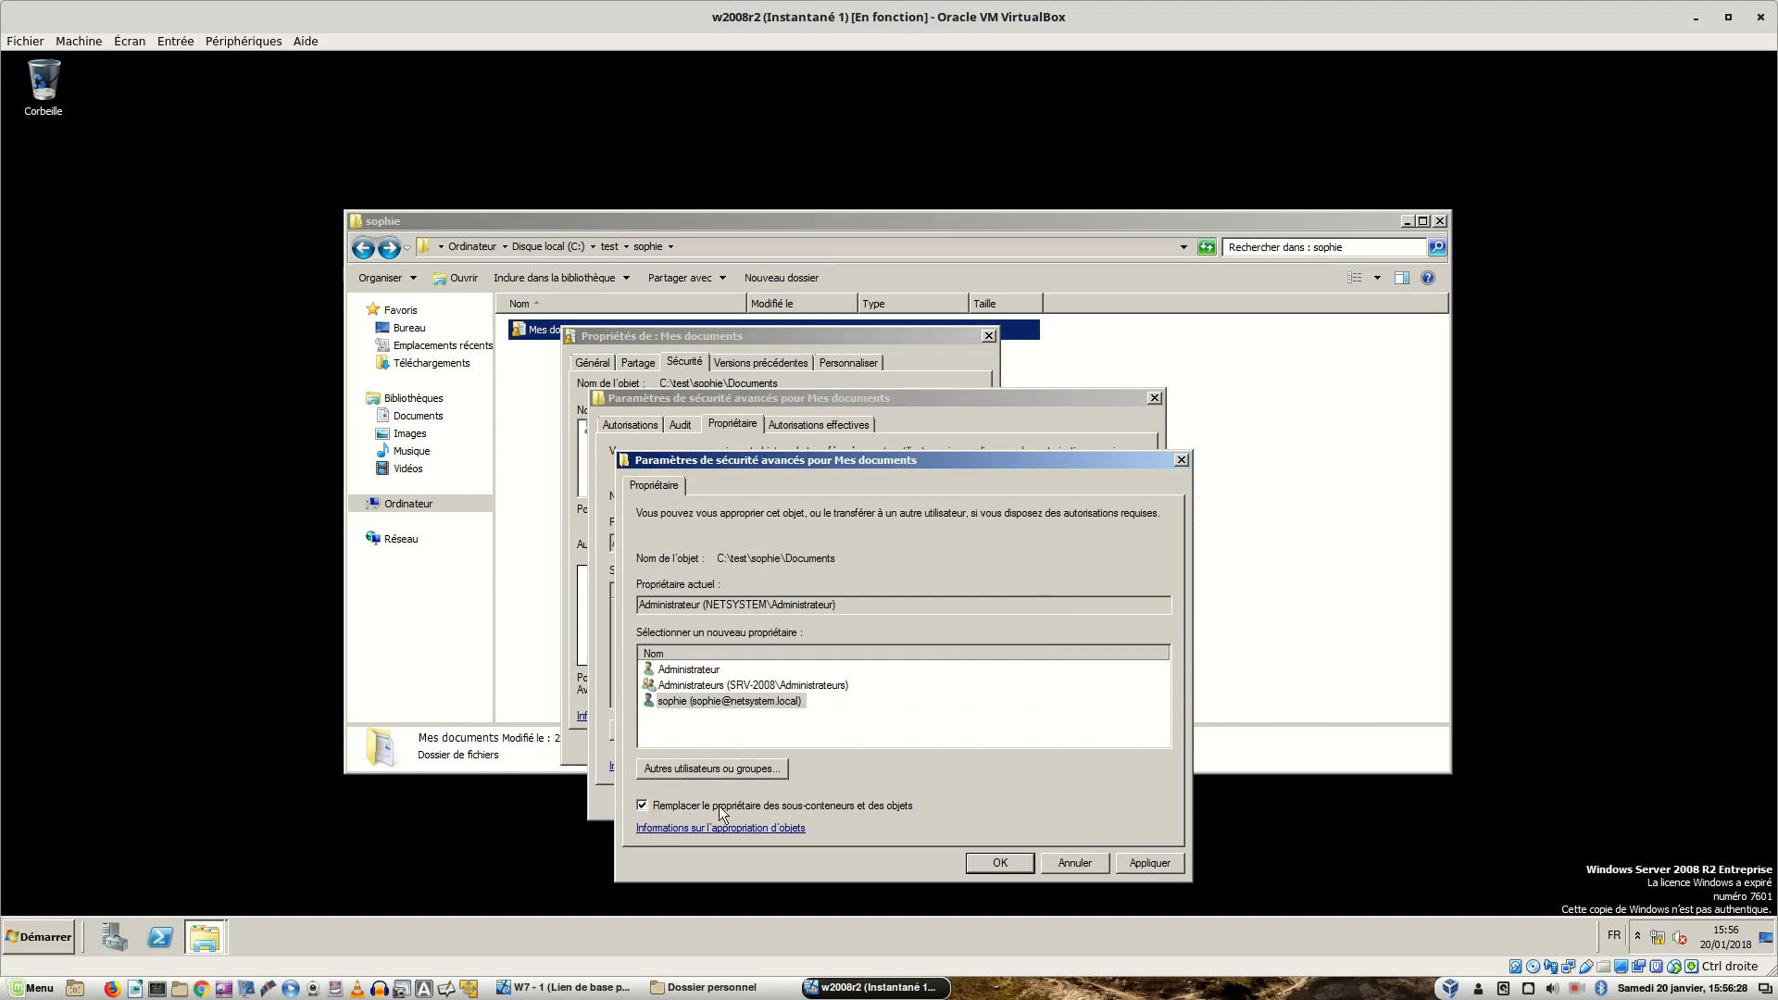
{"action": "left_click", "coordinate": [1127, 865]}
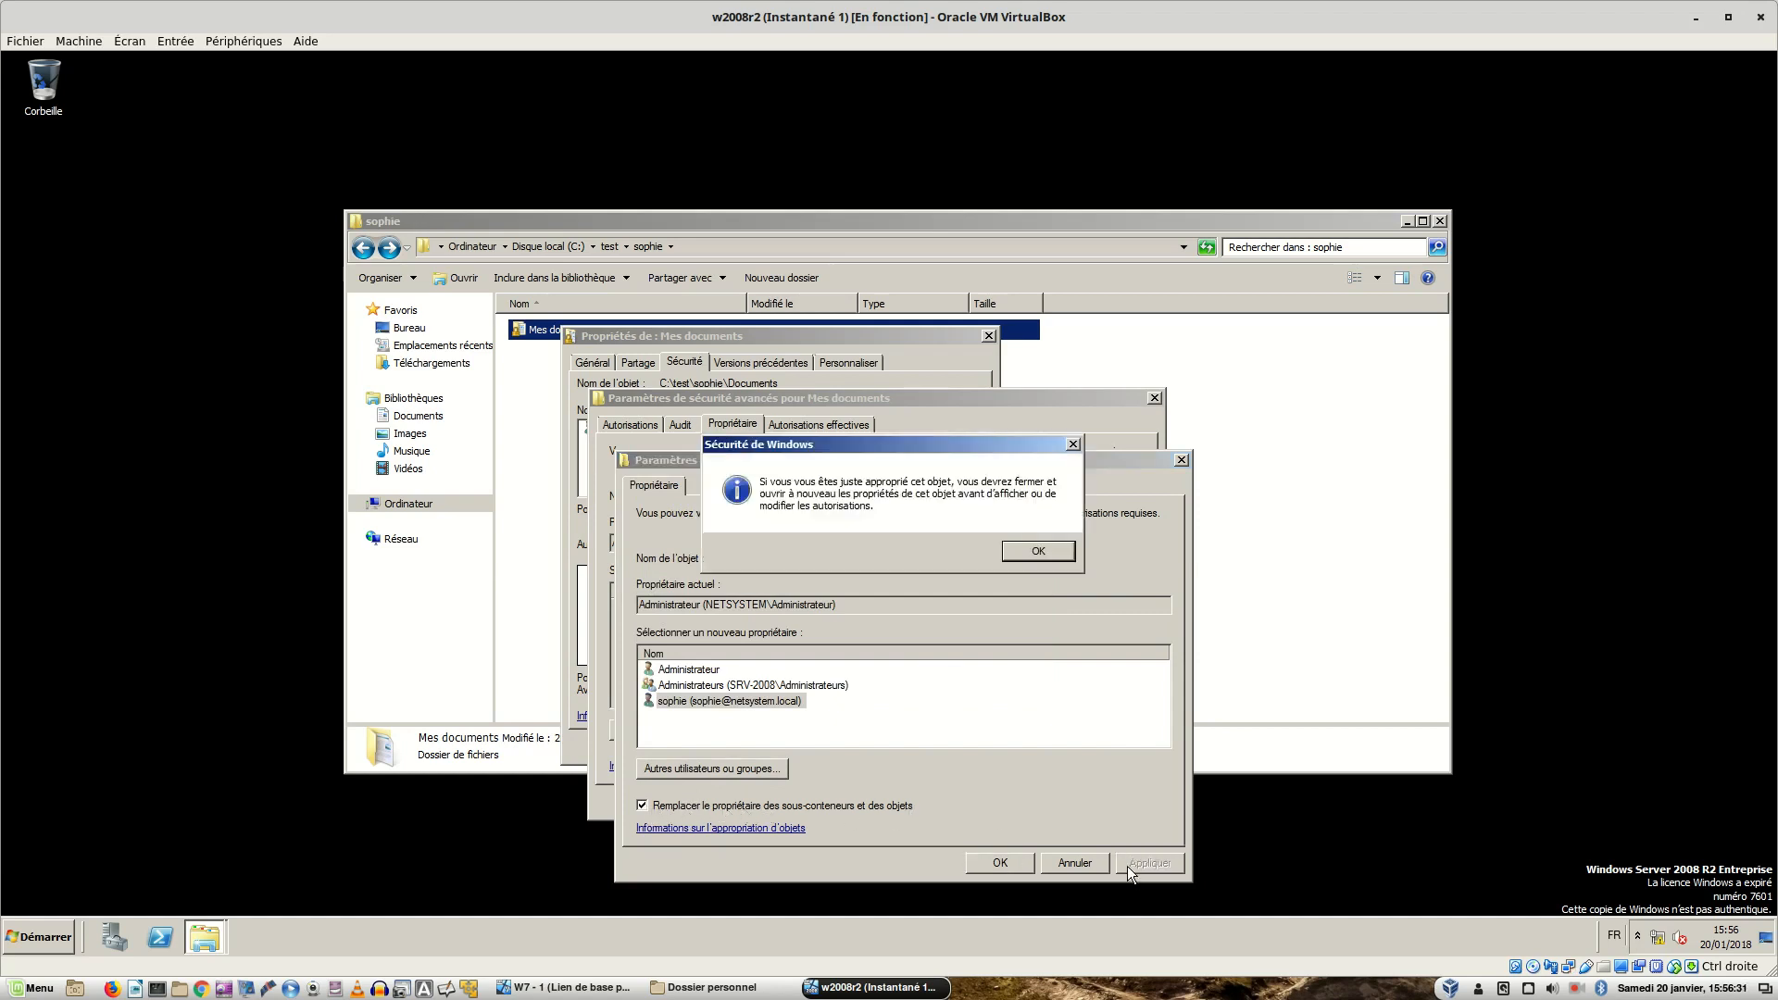
{"action": "left_click", "coordinate": [1030, 551]}
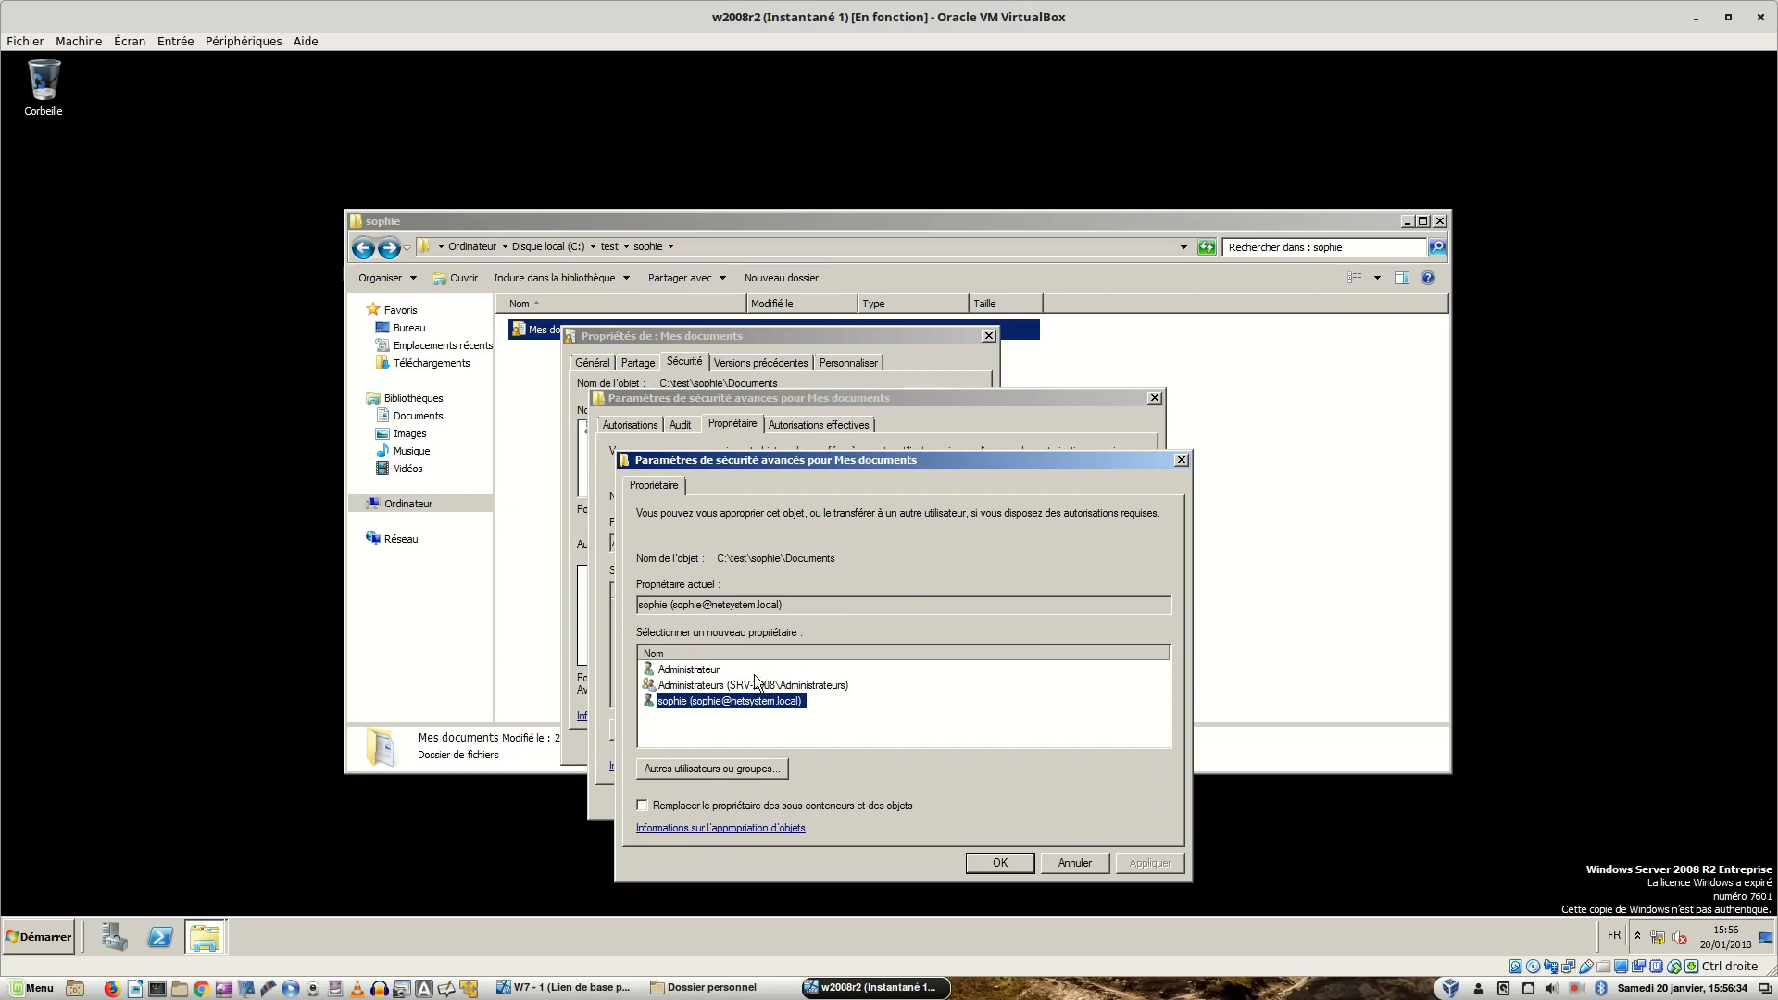
{"action": "left_click", "coordinate": [991, 866]}
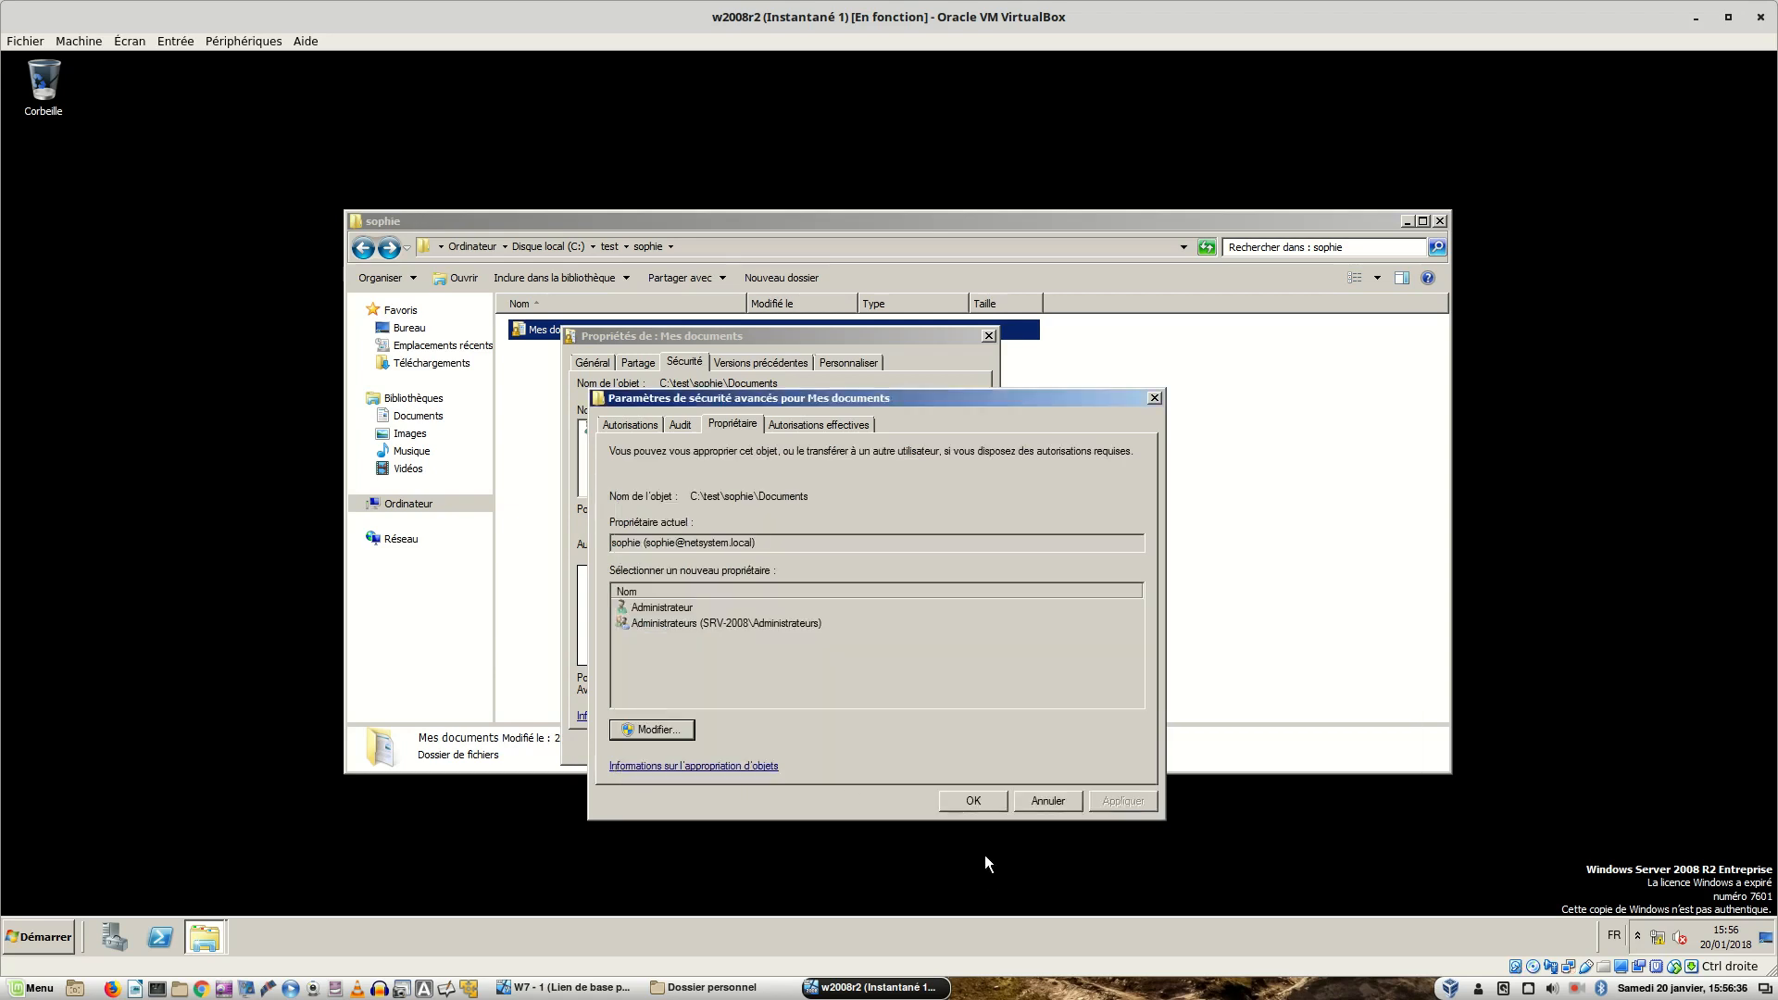
- Add a permission entry giving the domain user Contrôle total on this folder only
{"action": "left_click", "coordinate": [620, 421]}
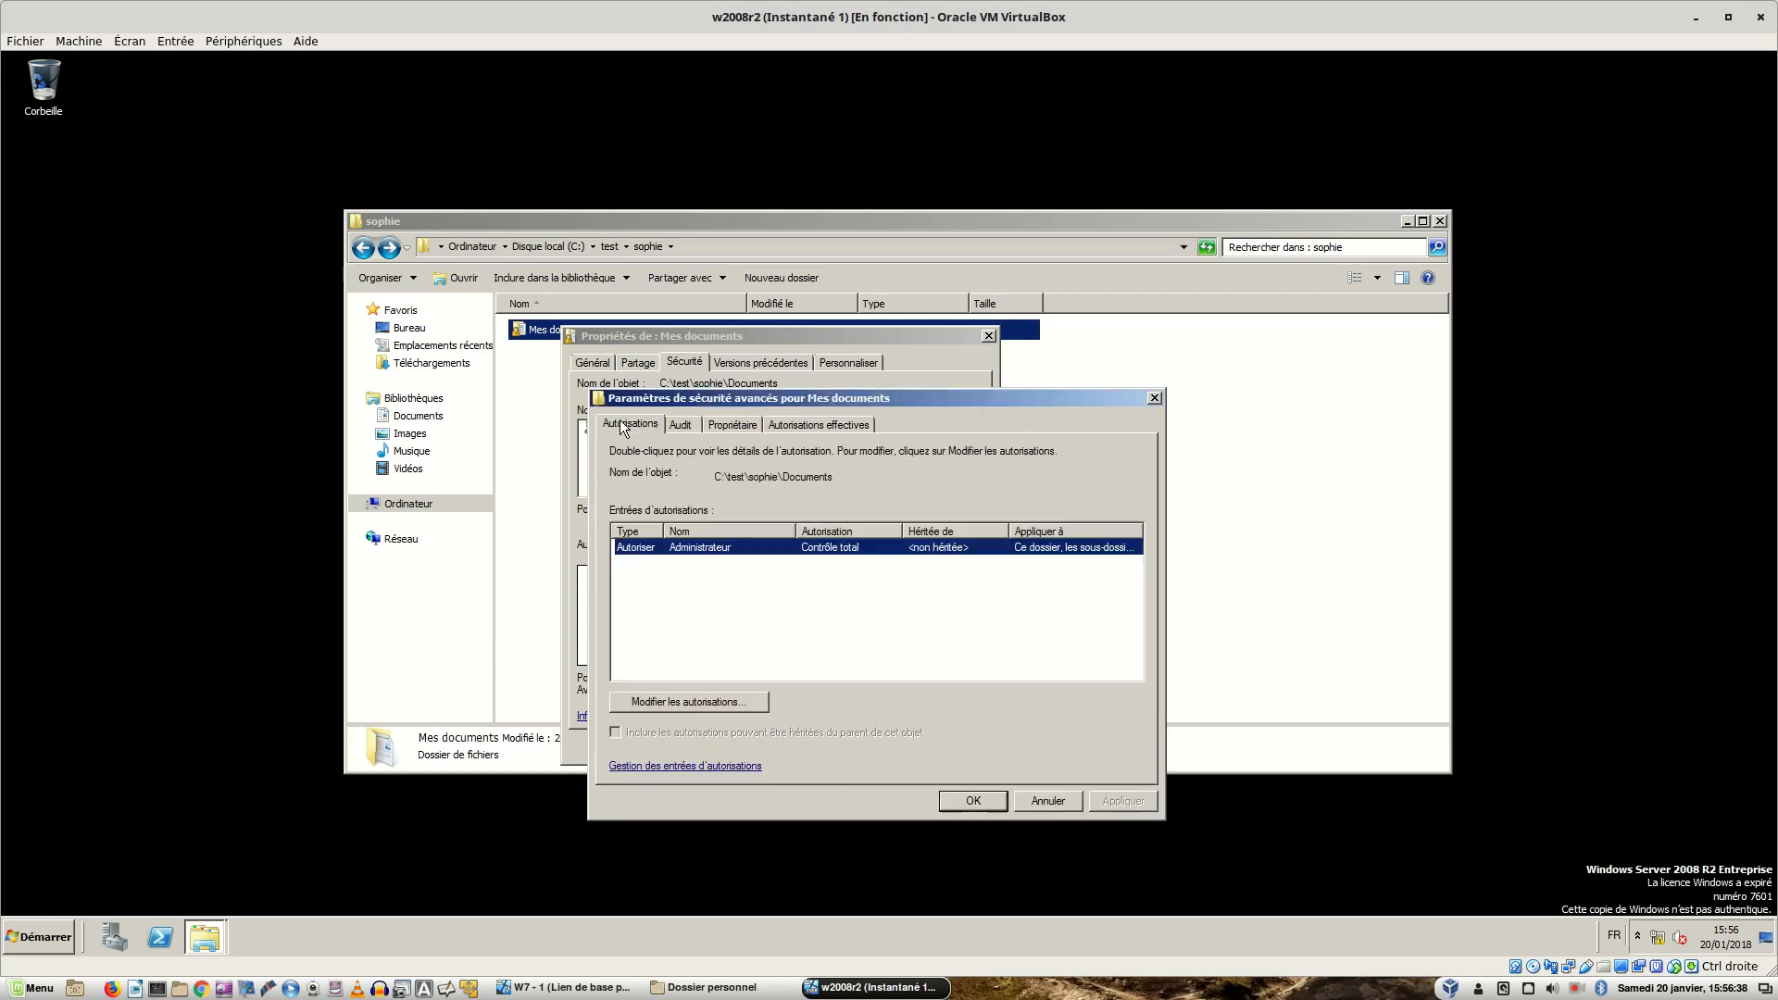
{"action": "left_click", "coordinate": [657, 703]}
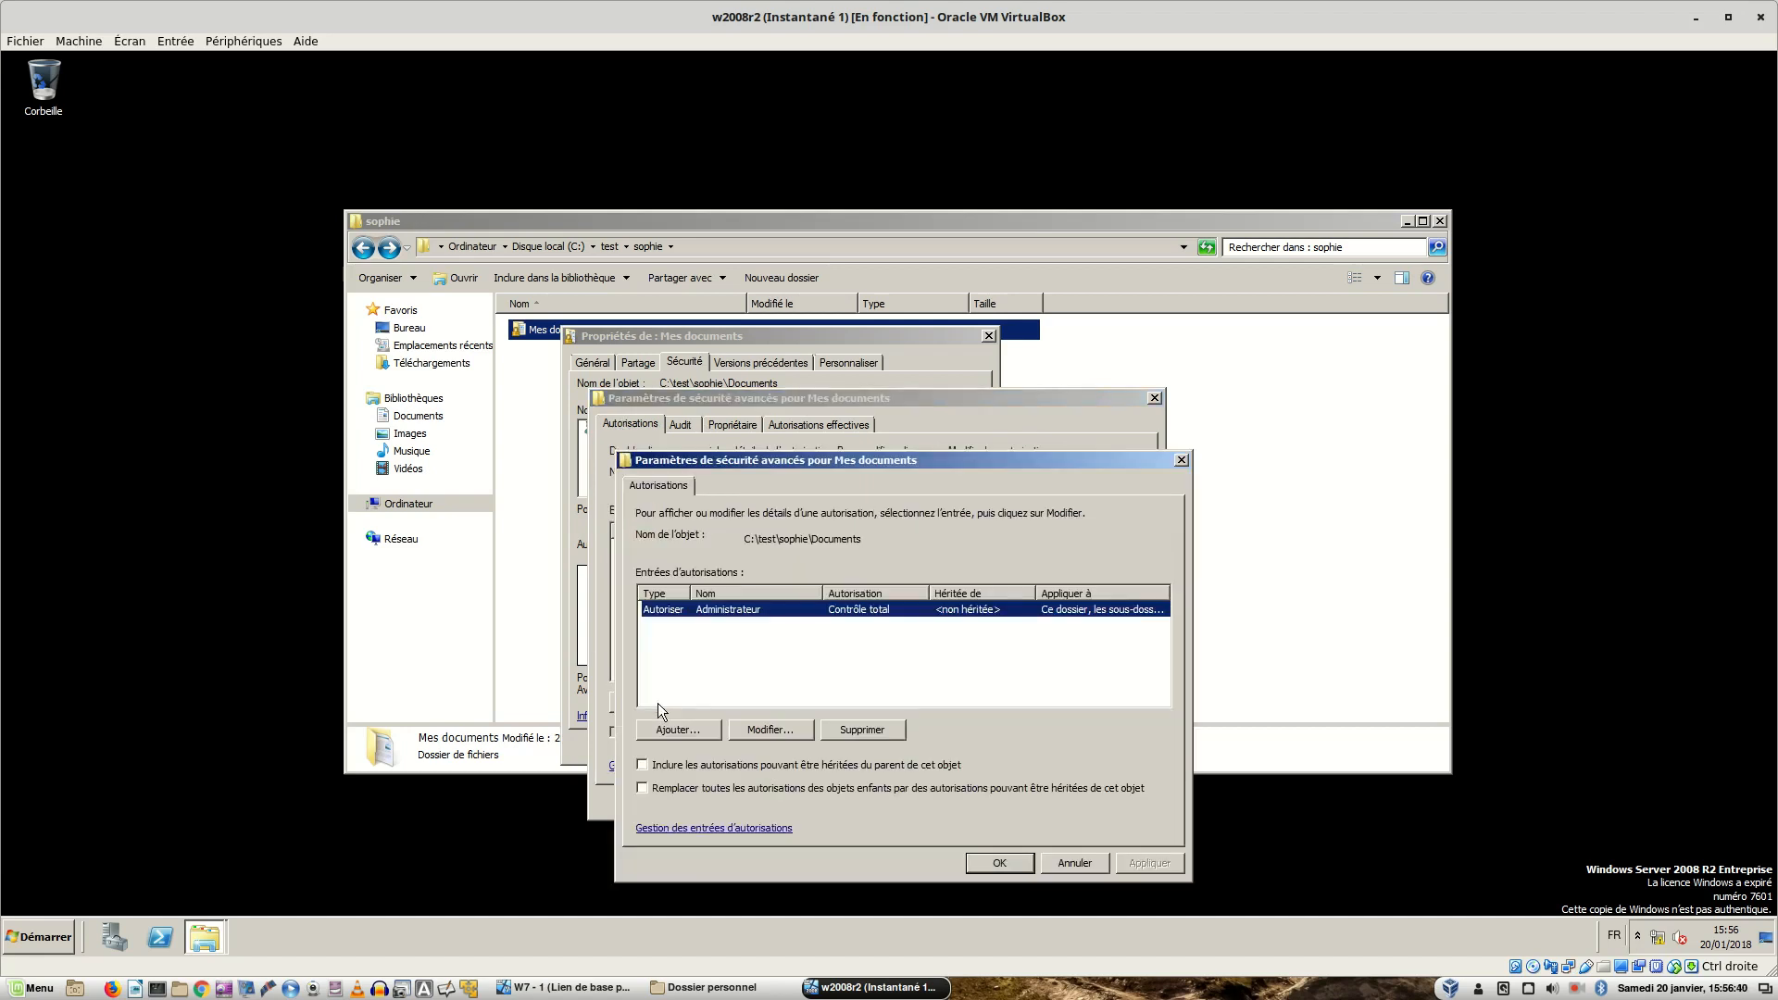
{"action": "left_click", "coordinate": [664, 730]}
{"action": "type", "text": "q"}
{"action": "key", "text": "BackSpace"}
{"action": "type", "text": "sophie"}
{"action": "key", "text": "Return"}
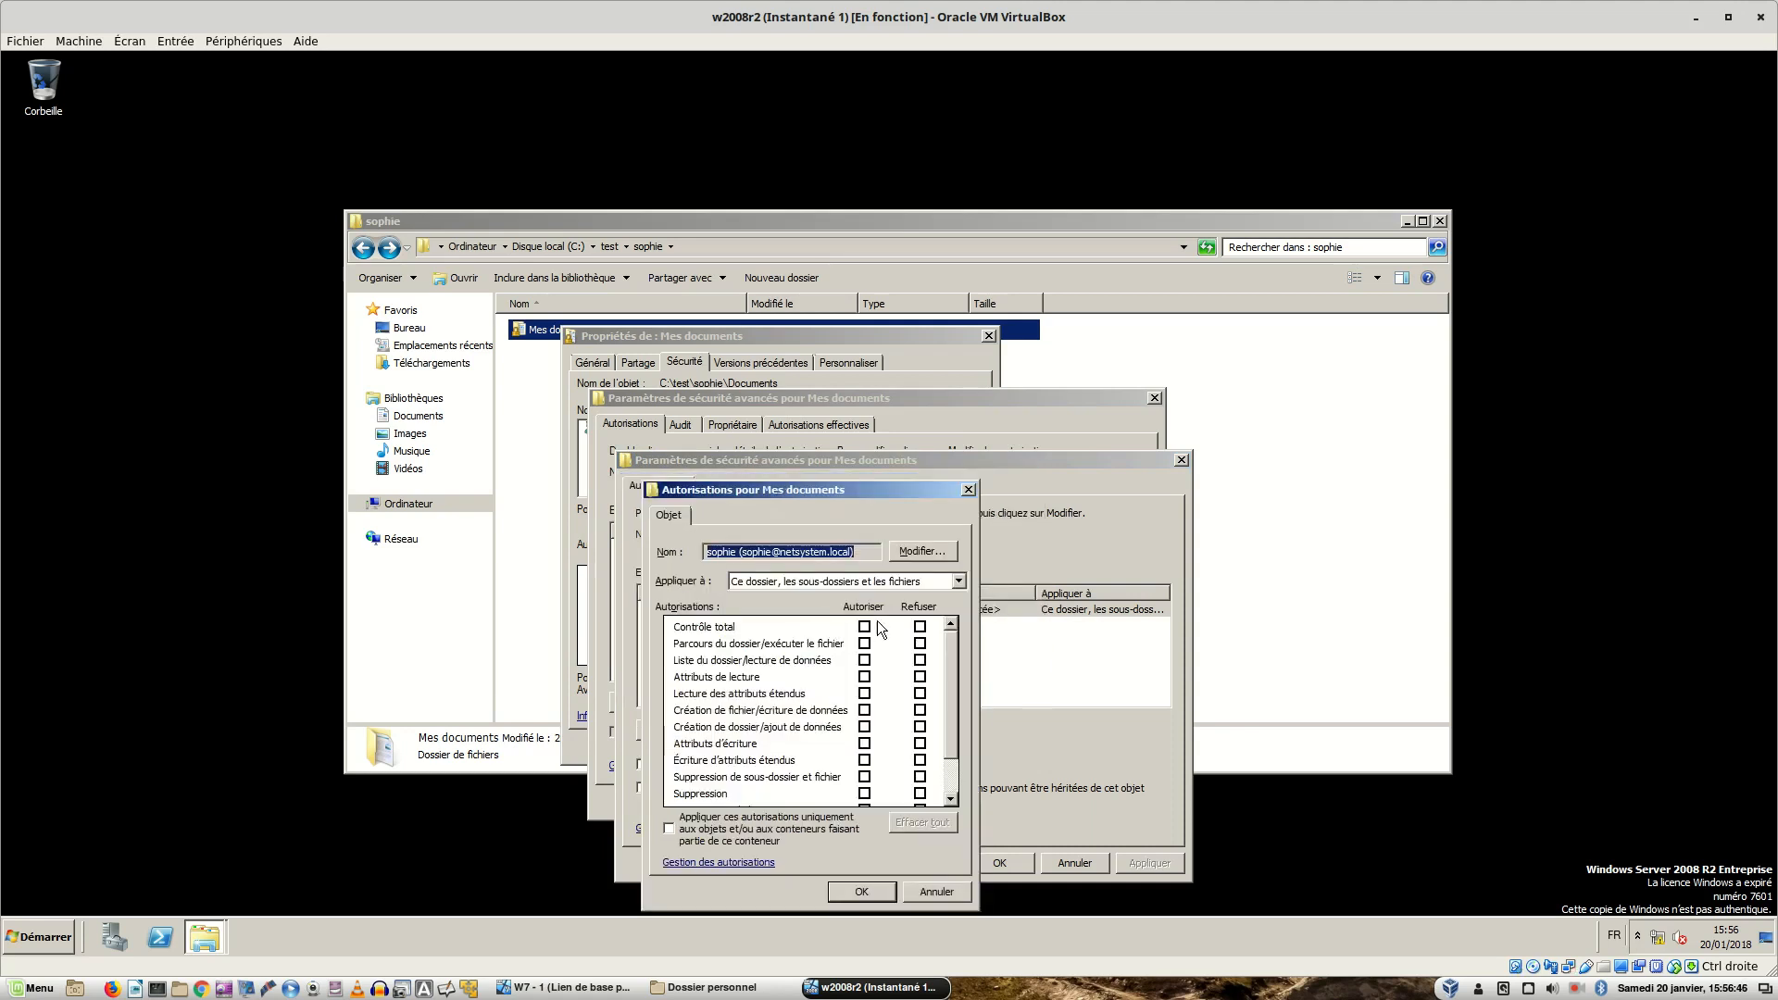
{"action": "left_click", "coordinate": [865, 627]}
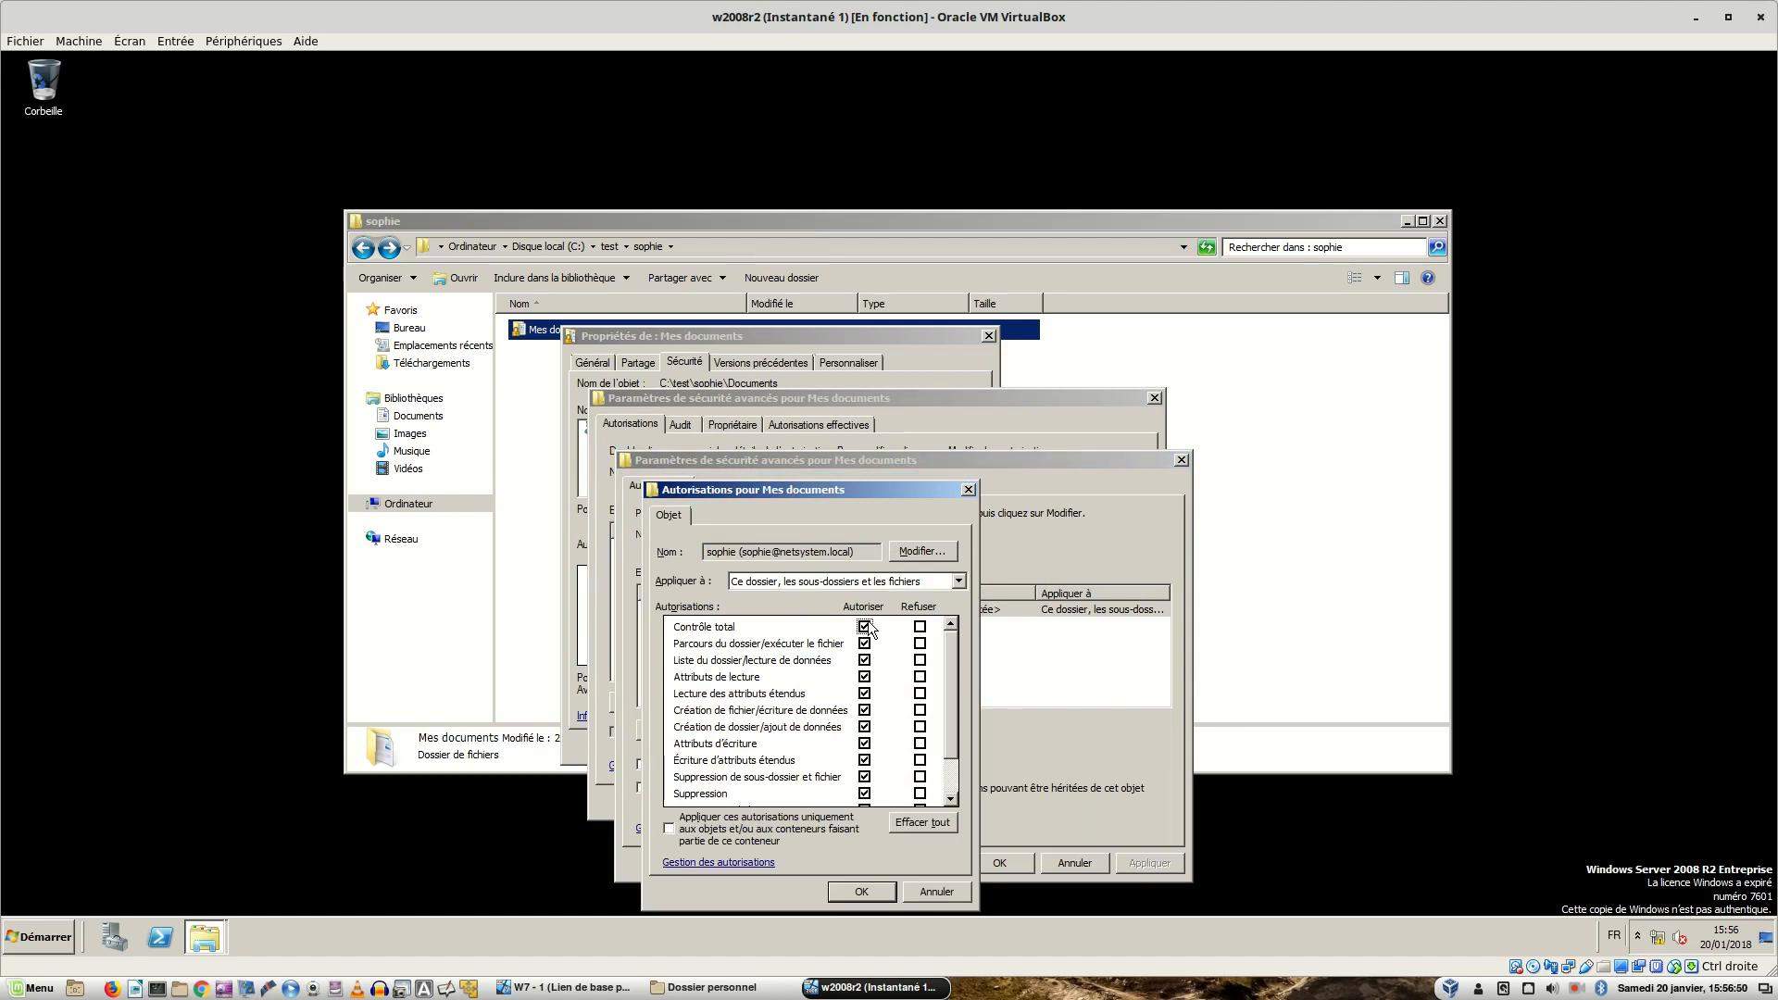
{"action": "left_click", "coordinate": [669, 829]}
{"action": "left_click", "coordinate": [845, 892]}
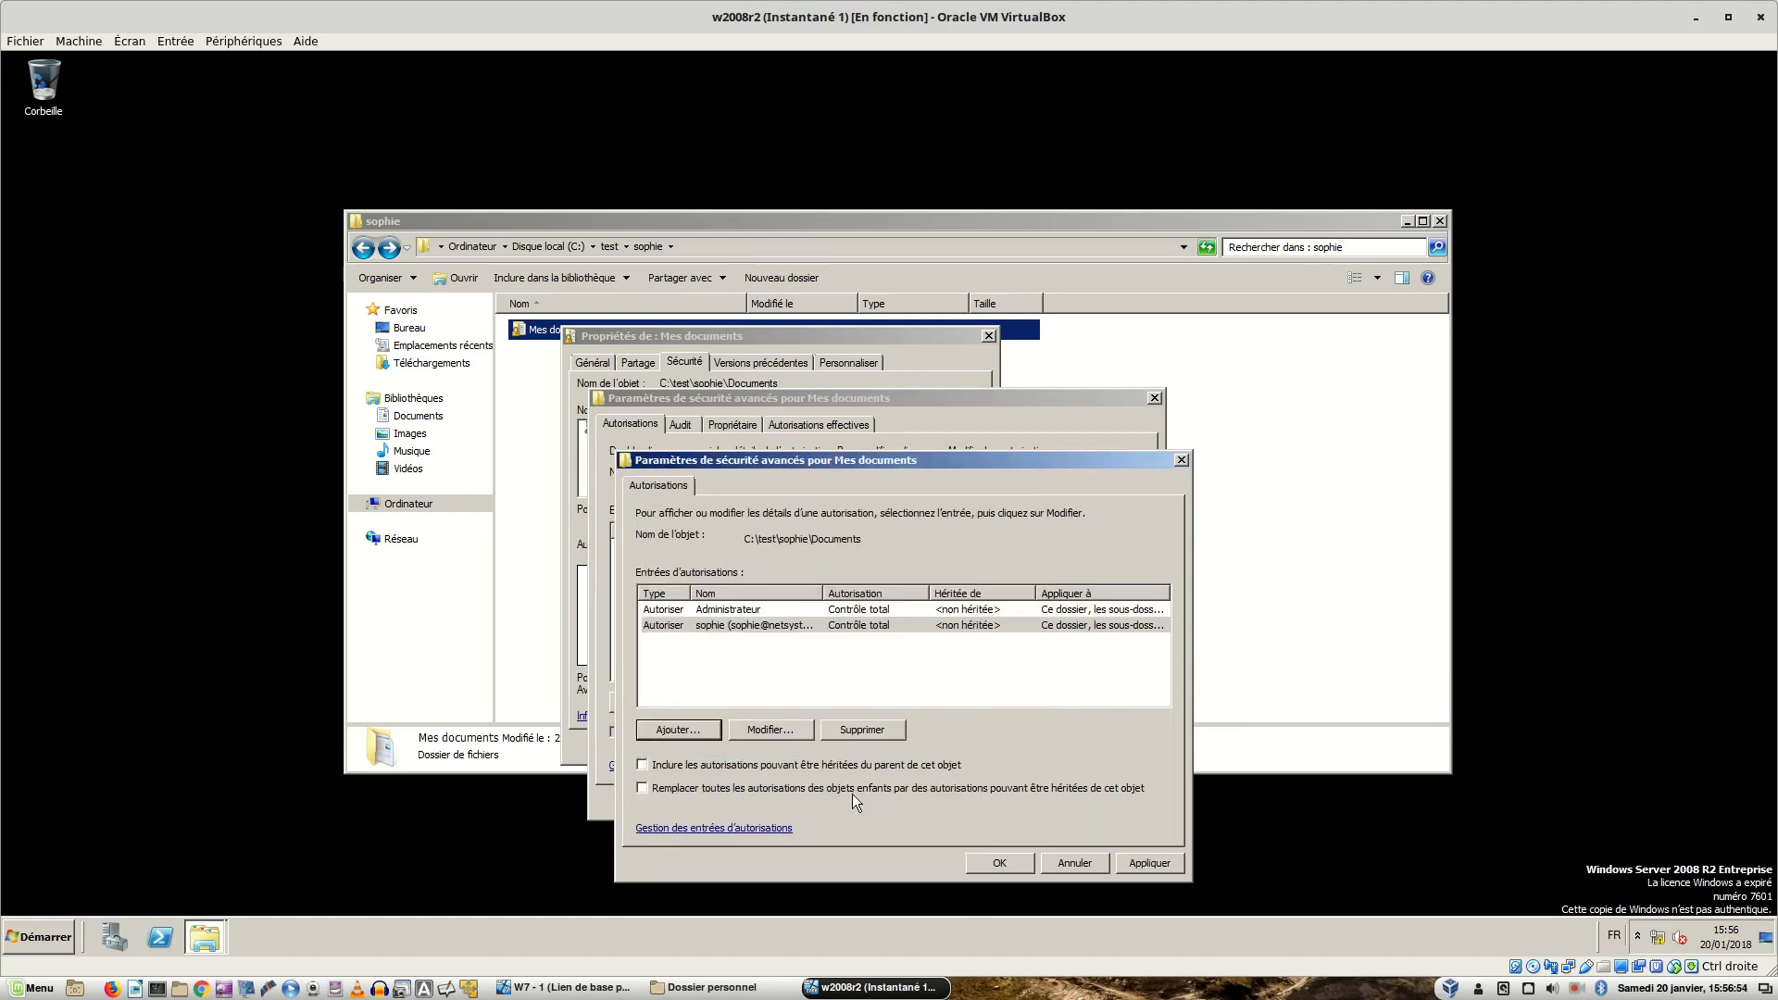
- Remove the Administrateur permission entry, apply the changes, and close the security dialogs
{"action": "left_click", "coordinate": [1141, 863]}
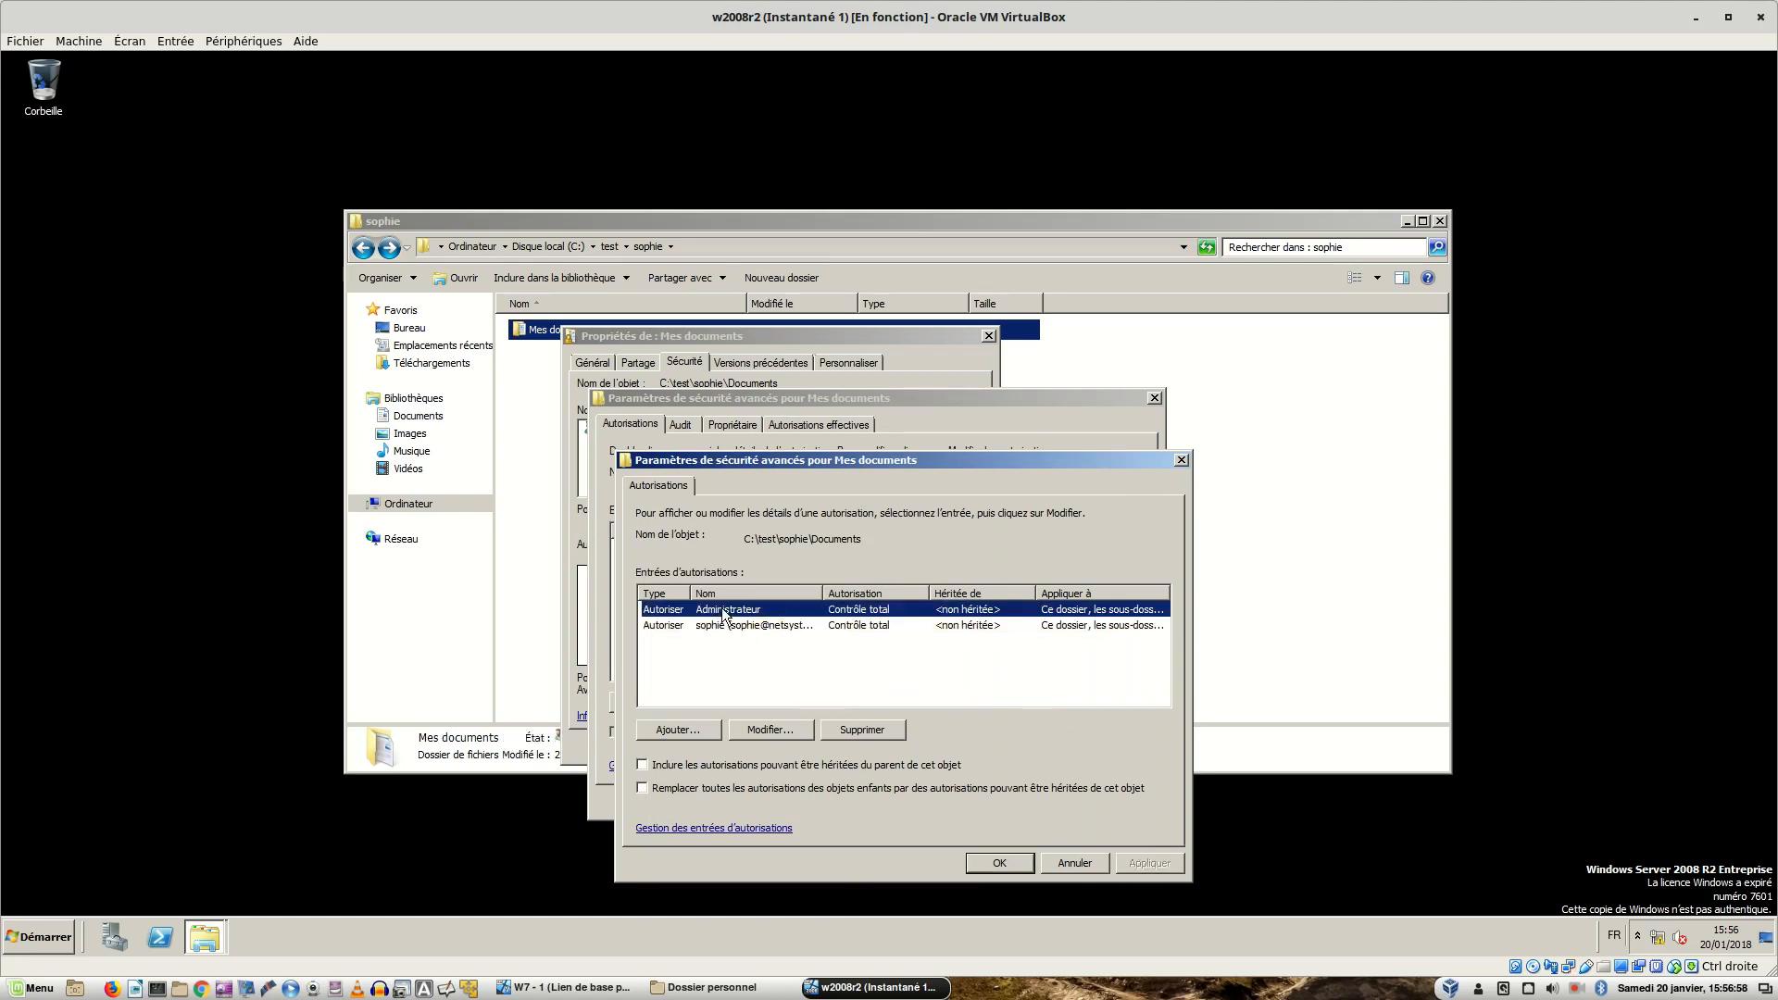
{"action": "left_click", "coordinate": [852, 730]}
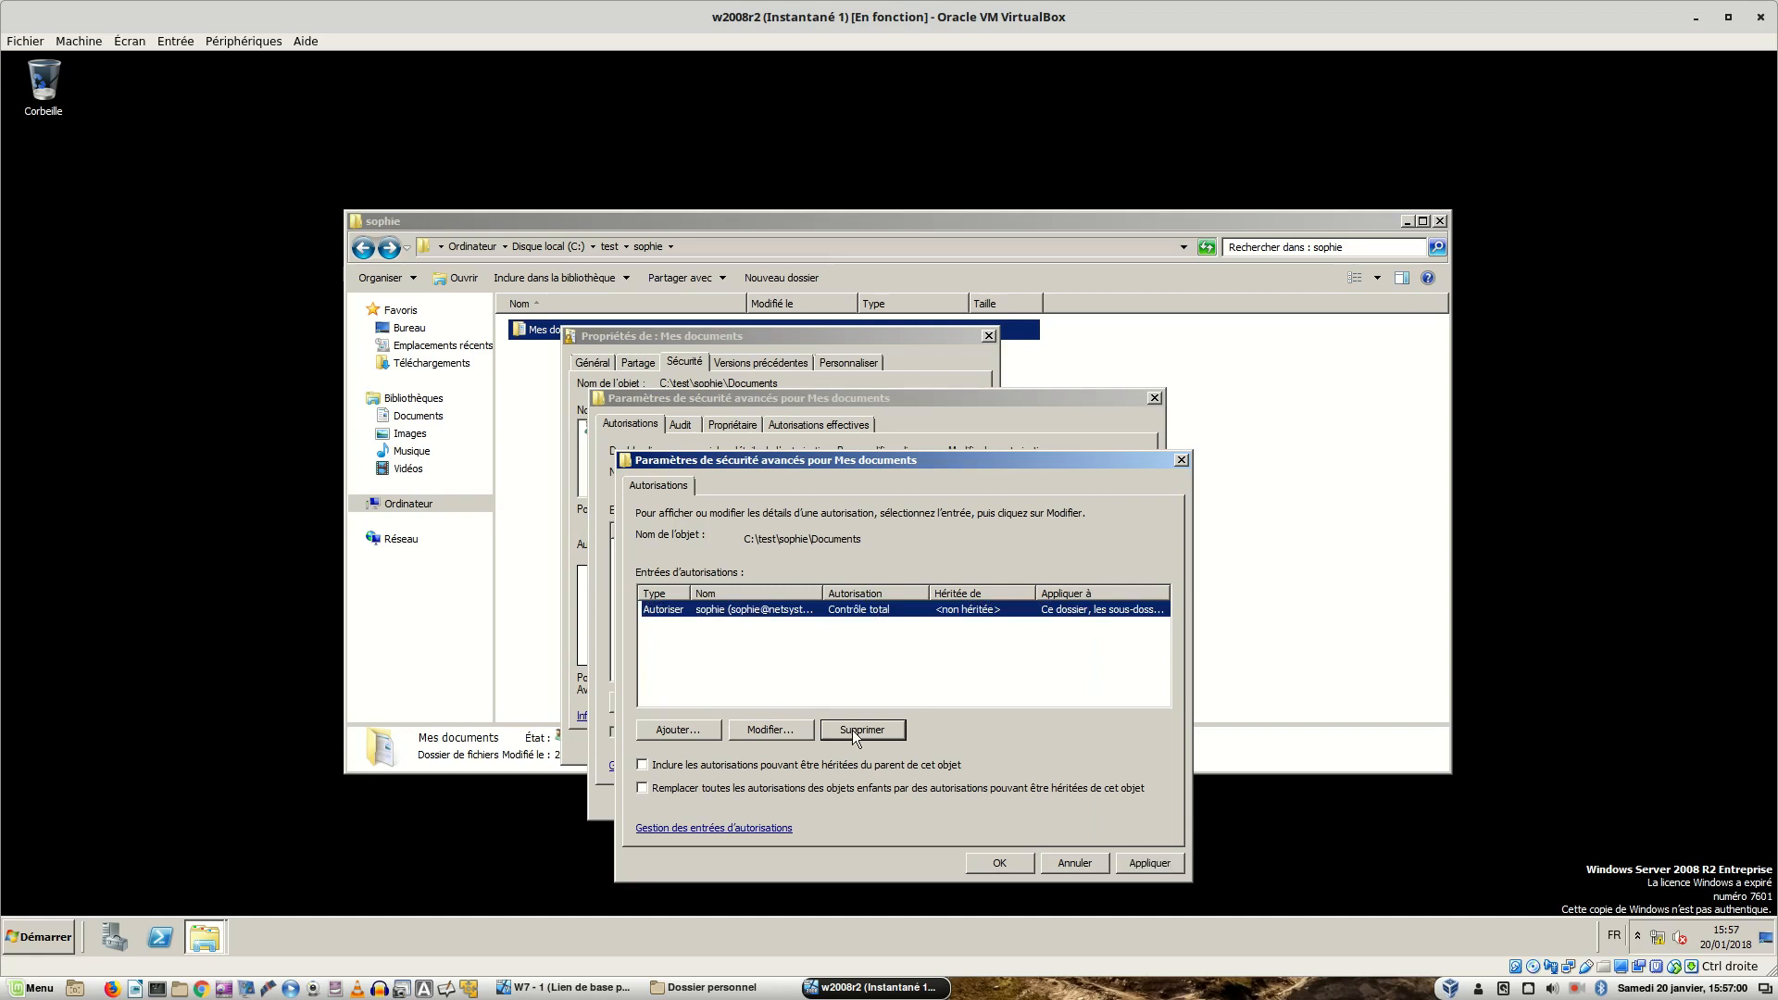
{"action": "left_click", "coordinate": [1122, 863]}
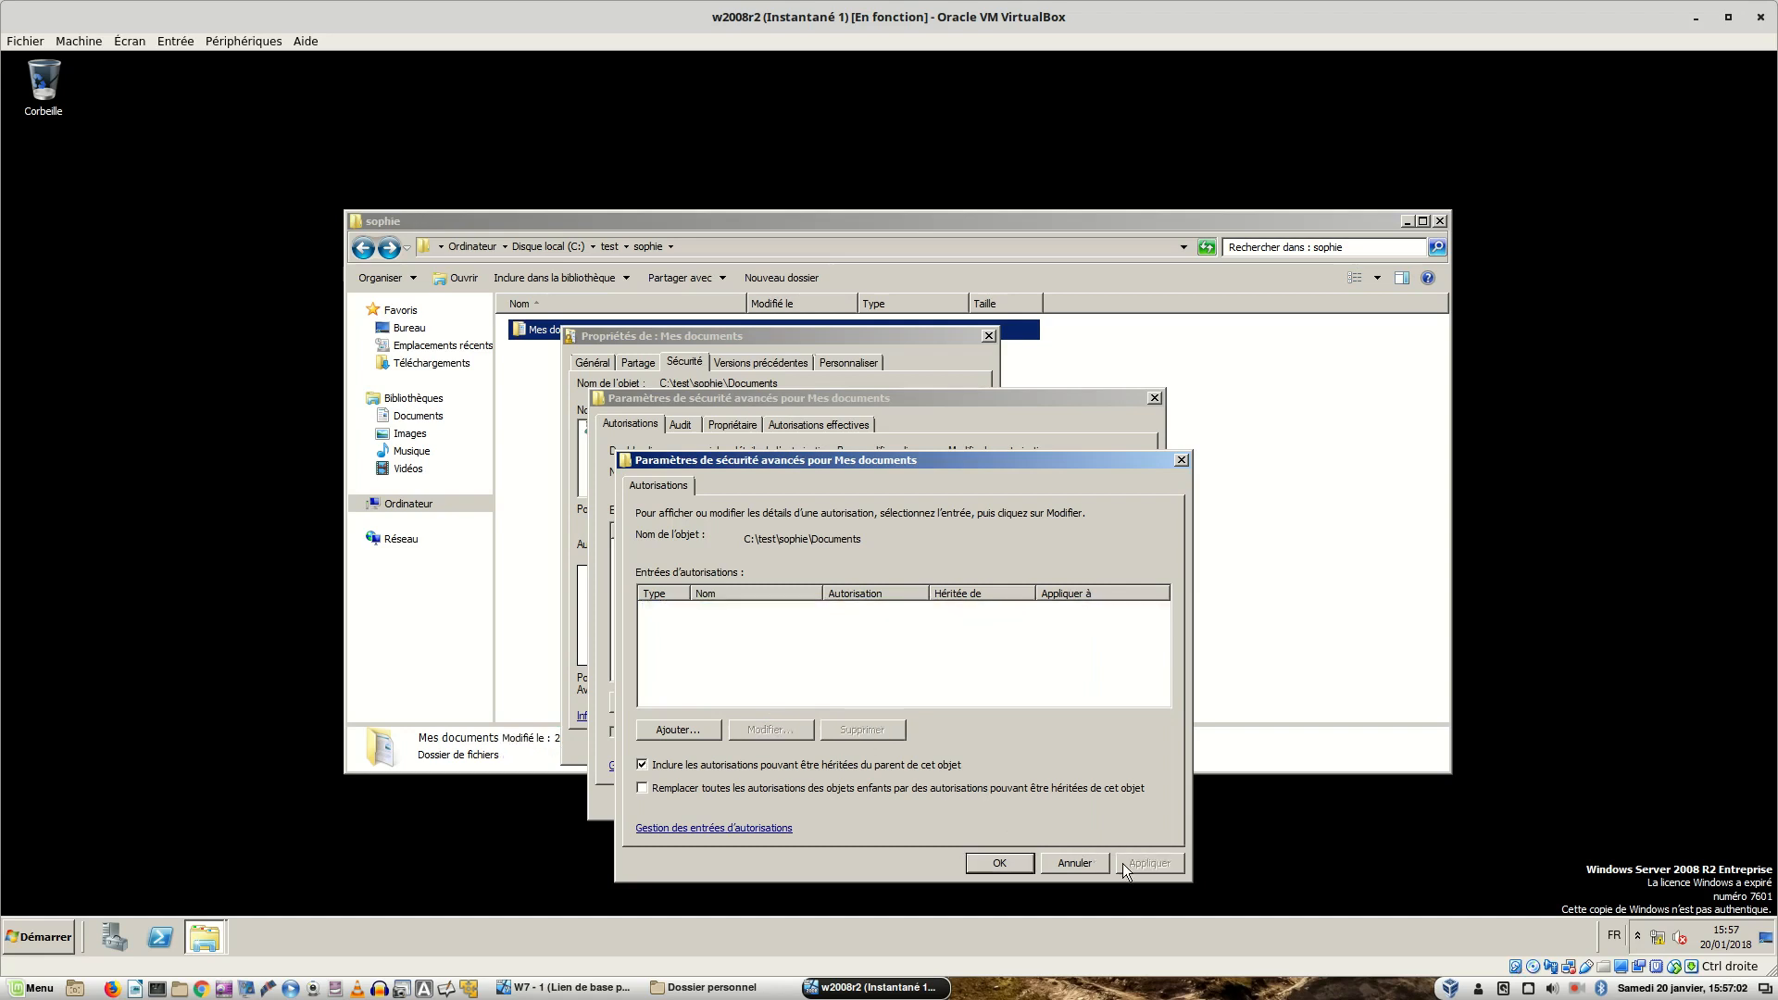
{"action": "left_click", "coordinate": [975, 870]}
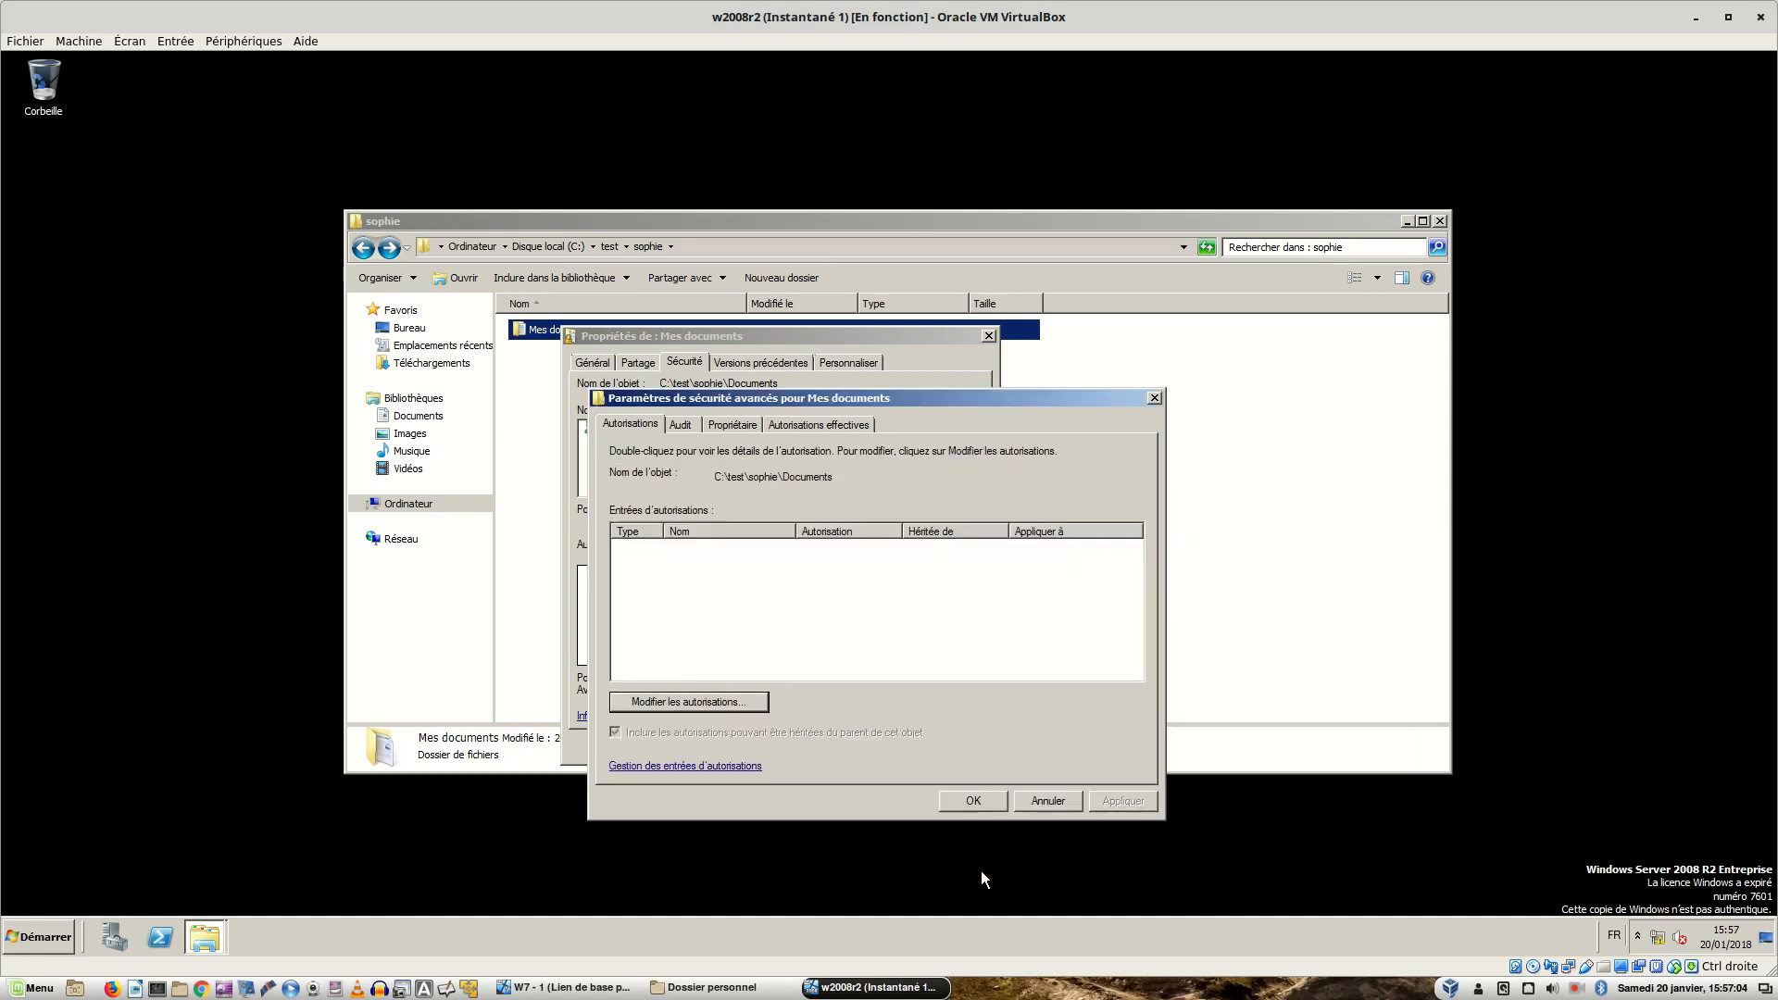
{"action": "left_click", "coordinate": [969, 800]}
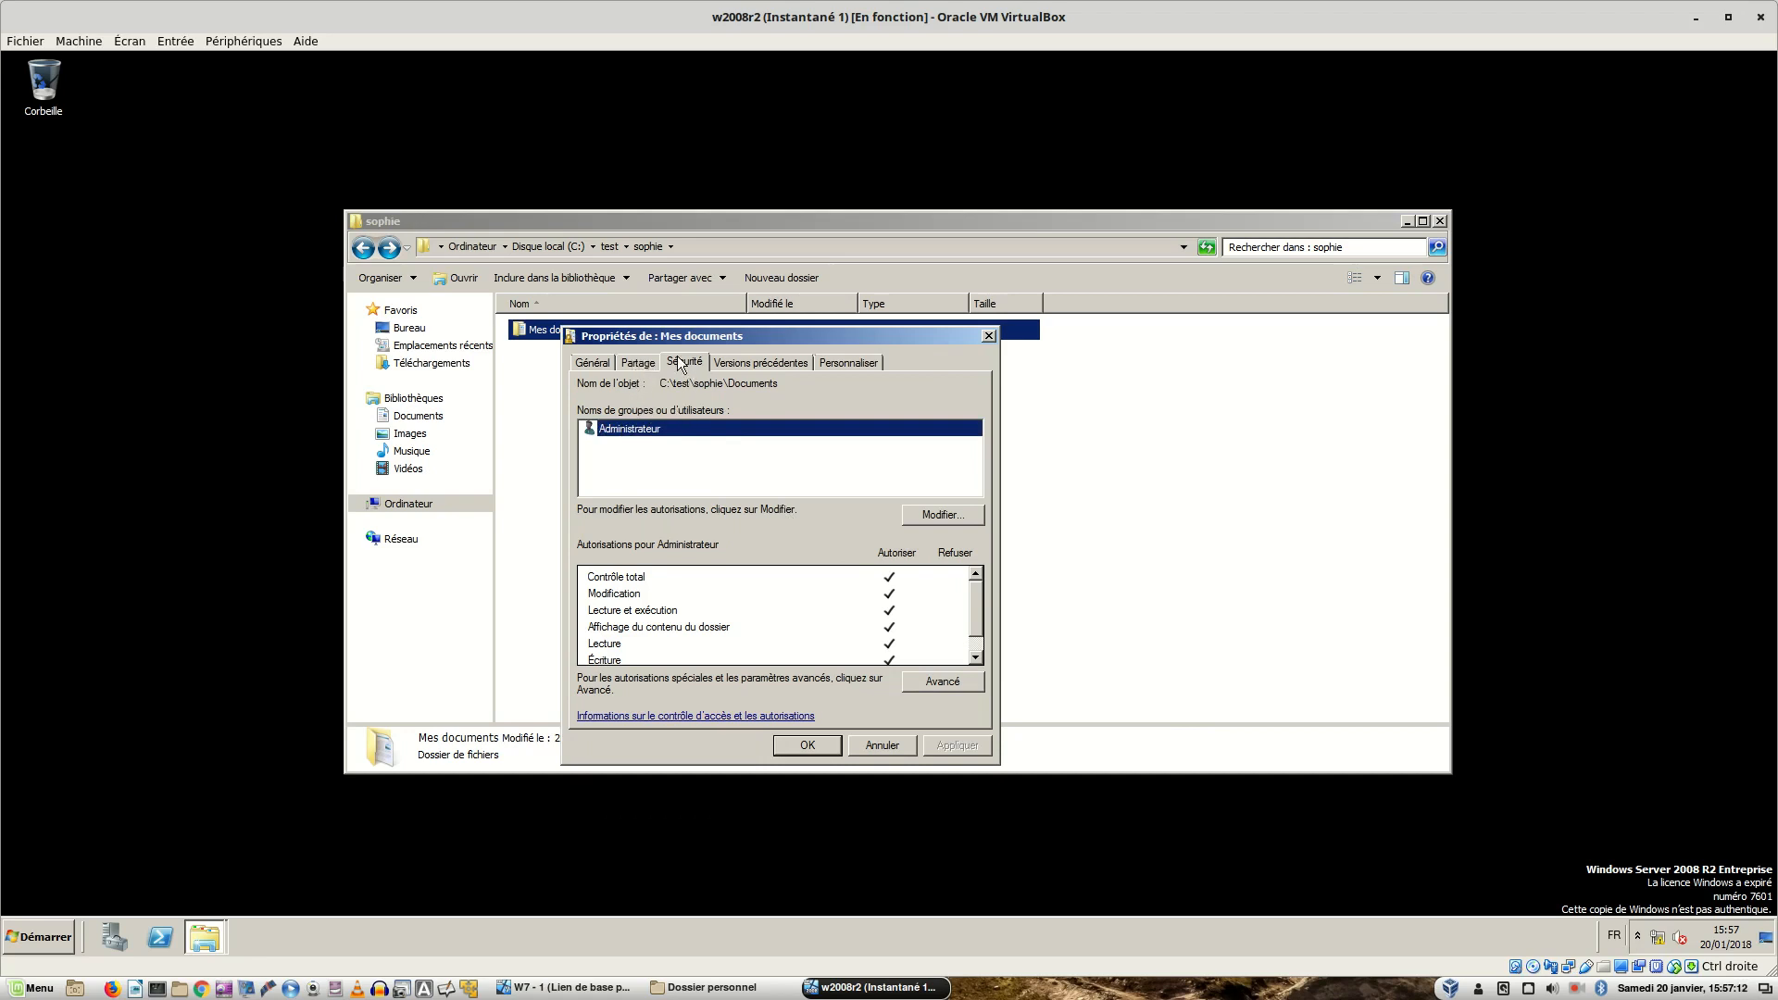
- Review the Général, Partage and Sécurité tabs of Mes documents and close its properties
{"action": "left_click", "coordinate": [608, 367]}
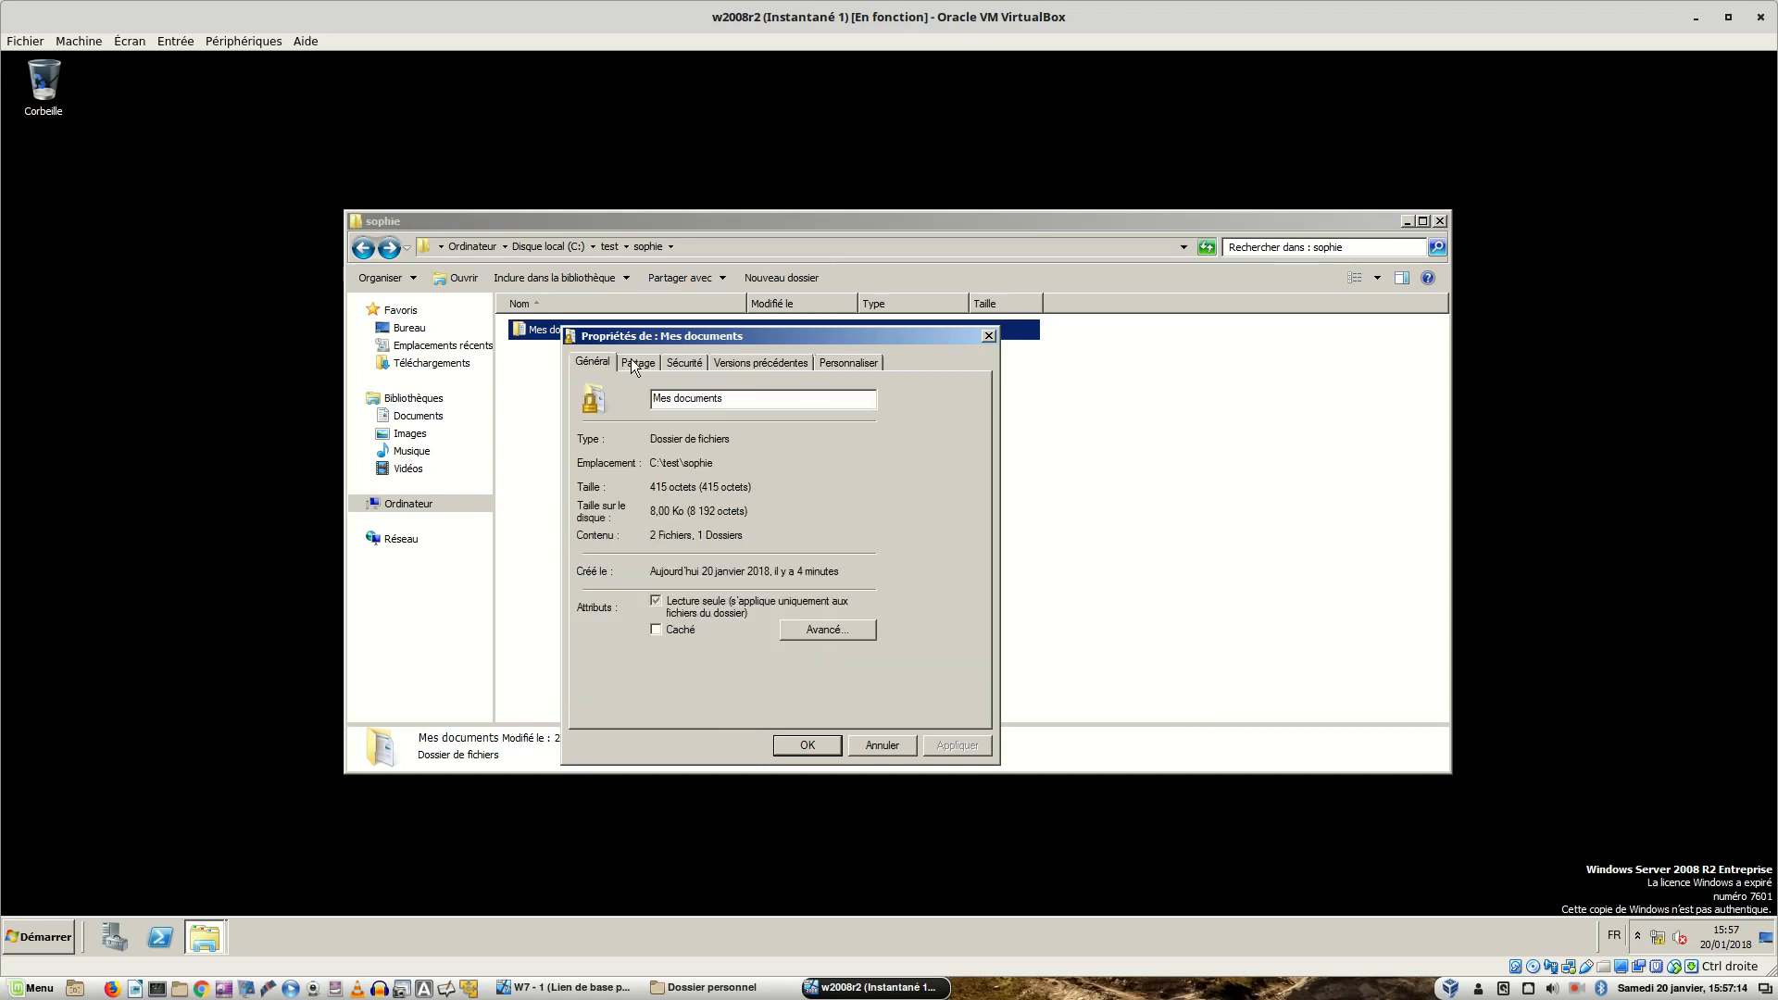
{"action": "left_click", "coordinate": [638, 366]}
{"action": "left_click", "coordinate": [683, 366]}
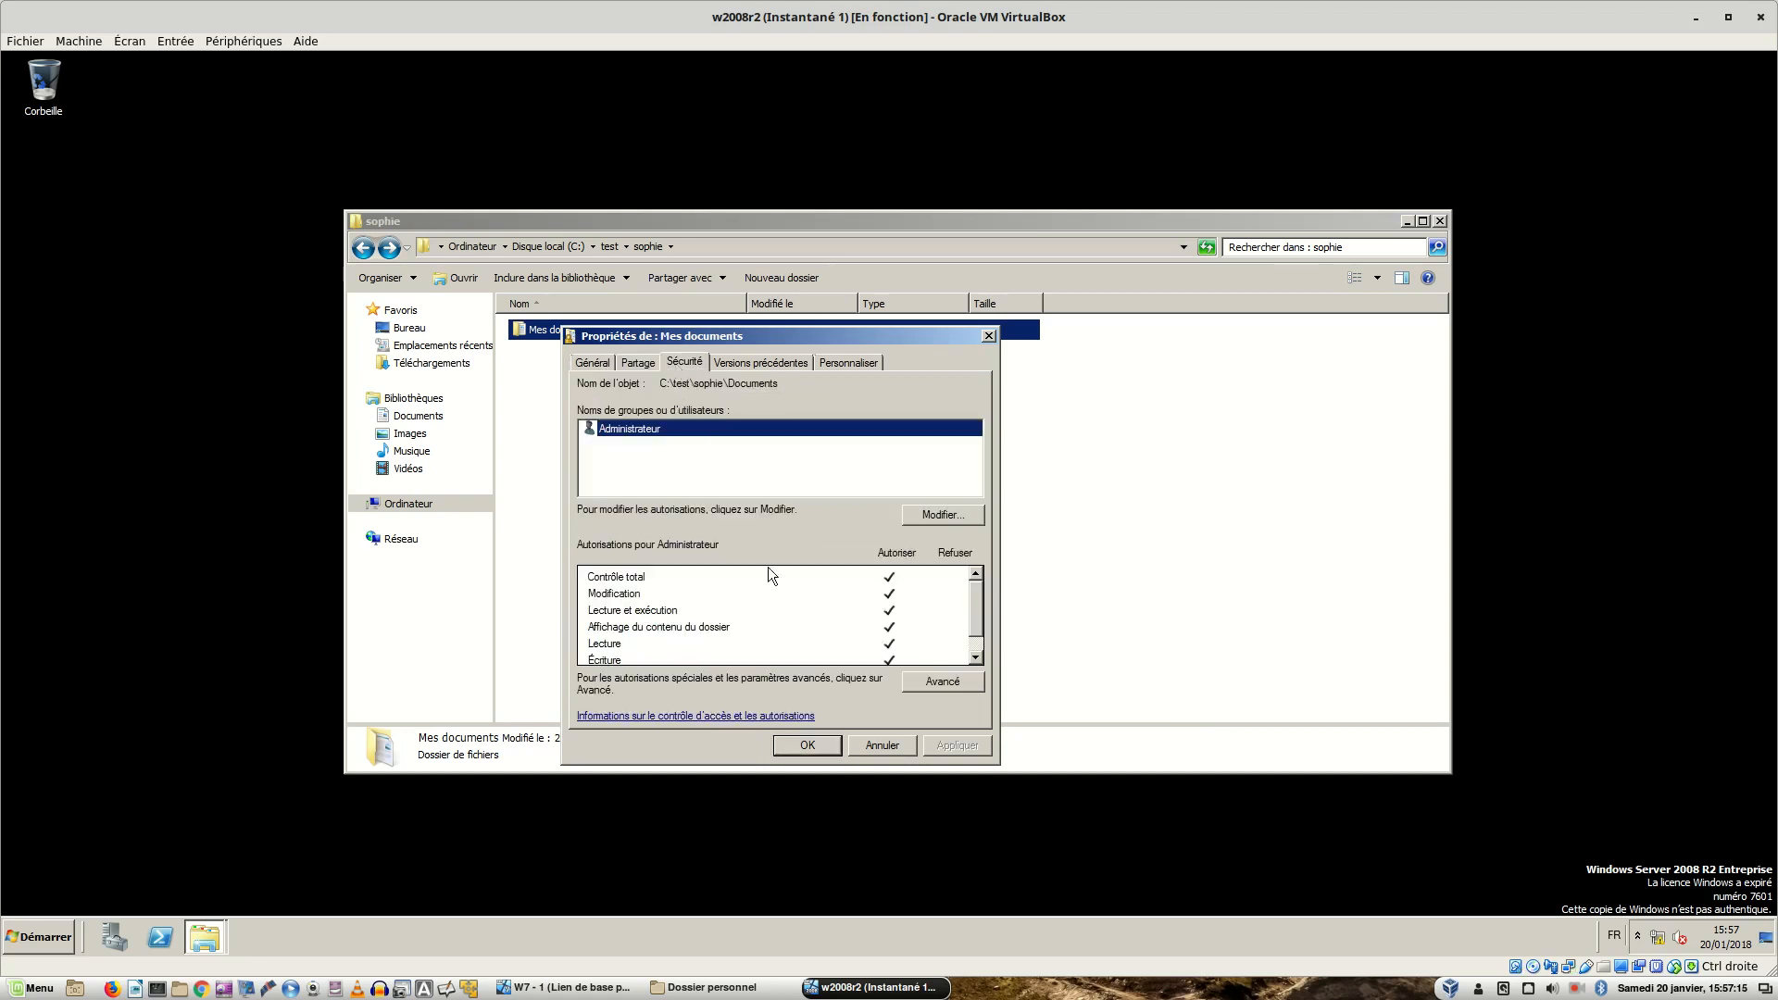
{"action": "left_click", "coordinate": [806, 746]}
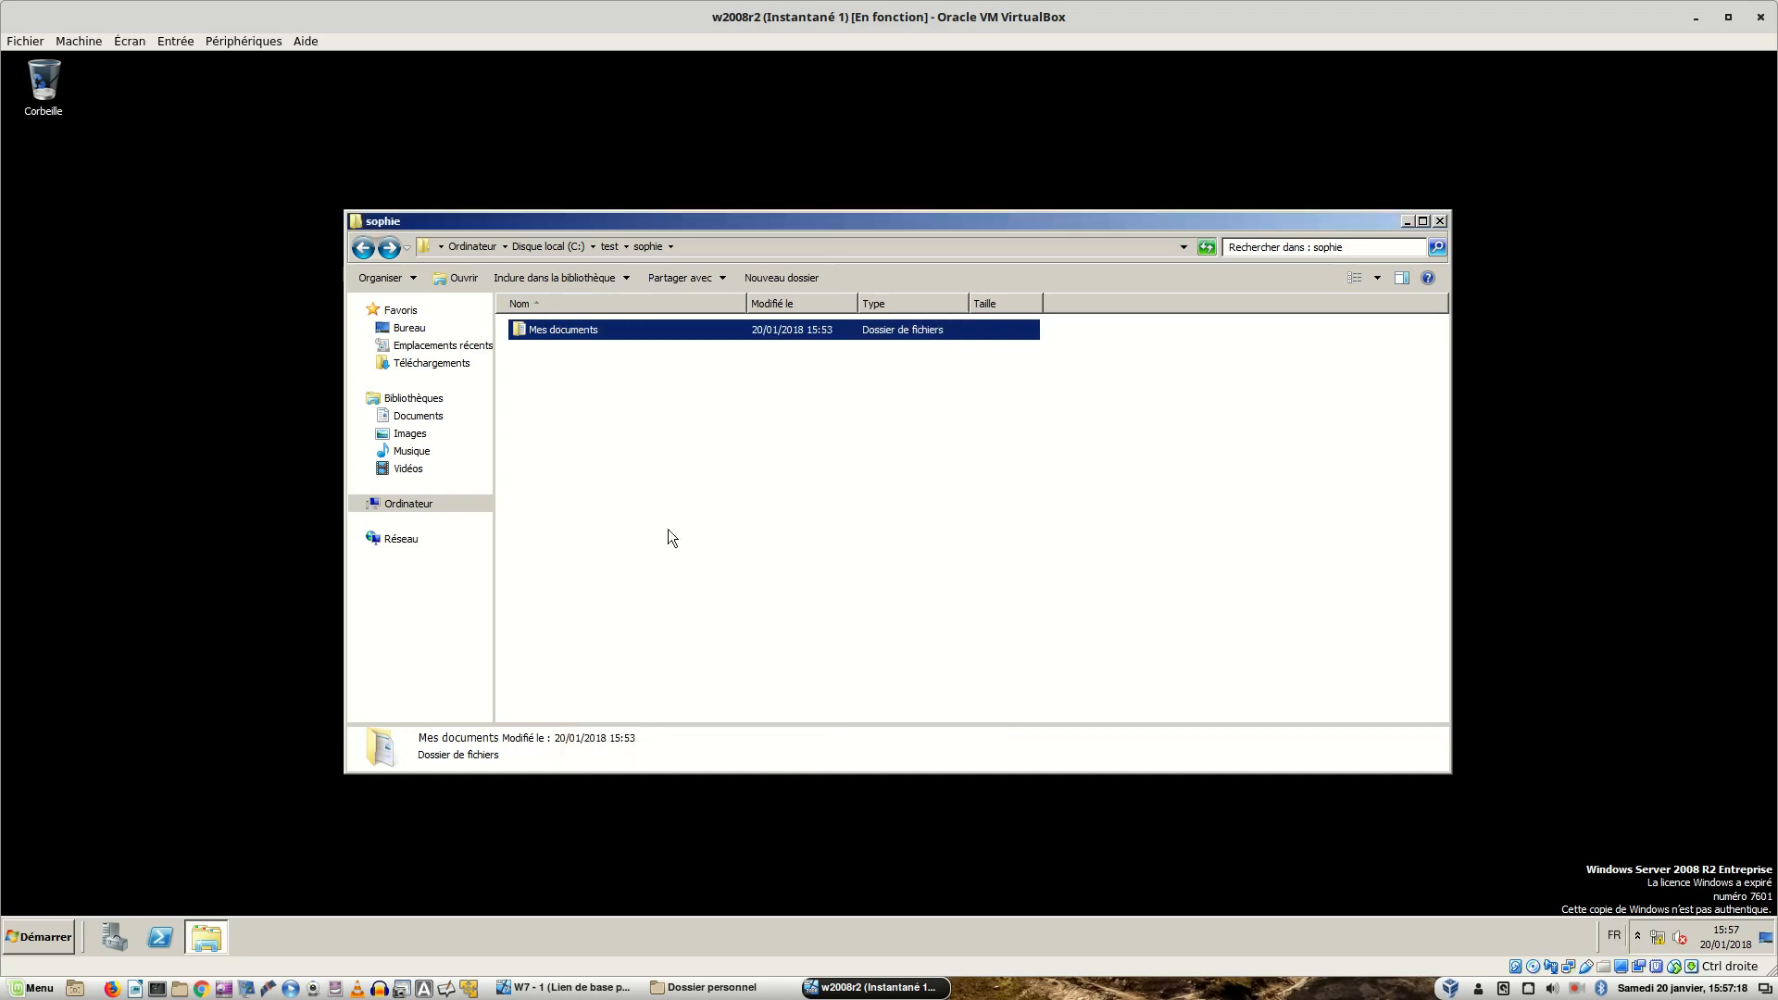
- Try opening Mes documents as administrator and confirm access is now refused
{"action": "left_click", "coordinate": [607, 414]}
{"action": "double_click", "coordinate": [553, 332]}
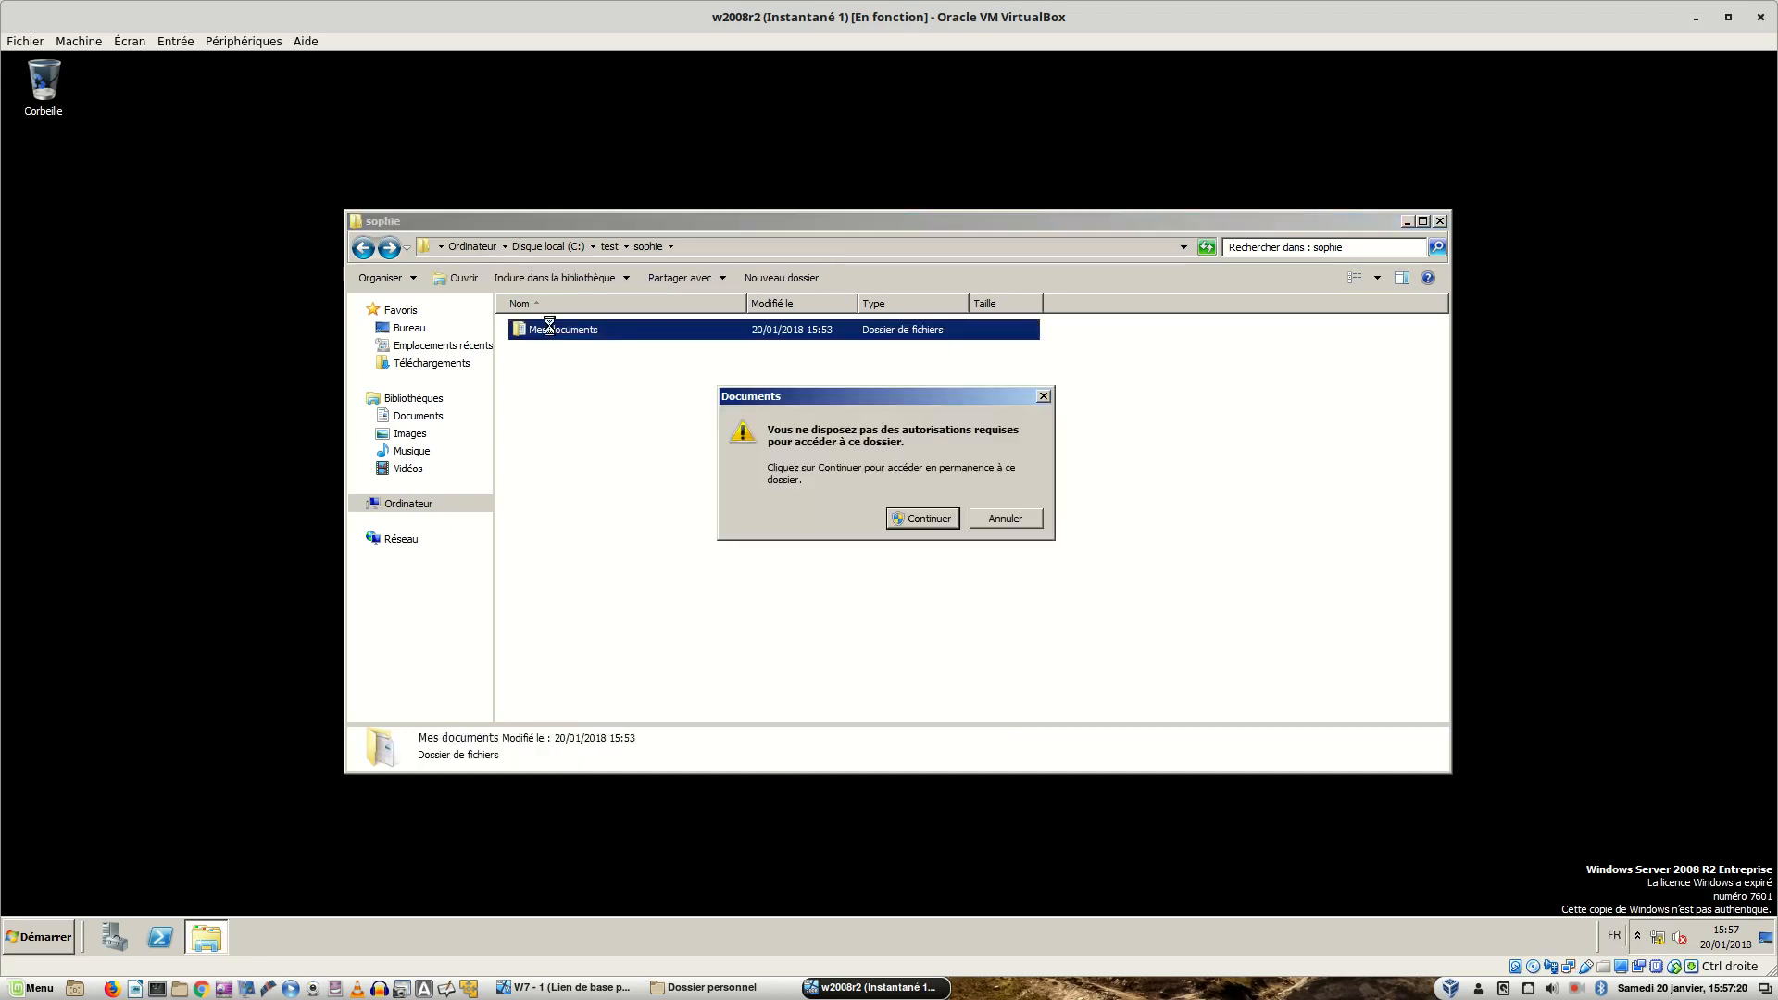
{"action": "left_click", "coordinate": [930, 519]}
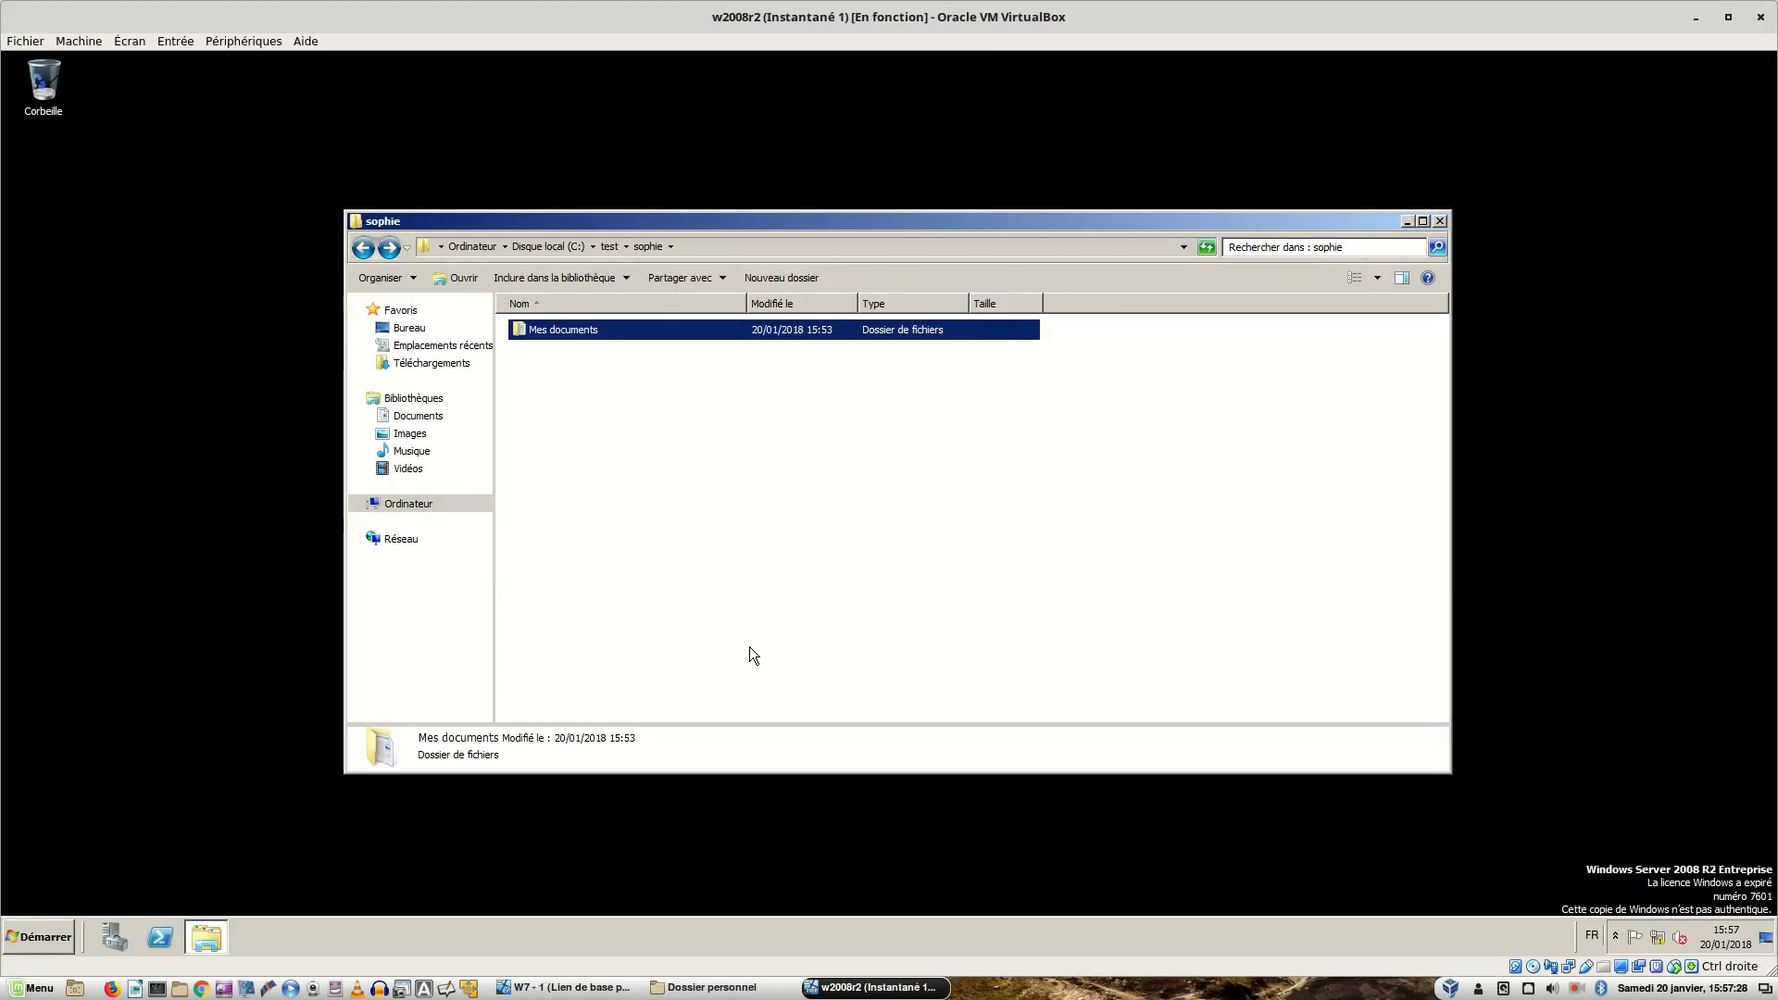
{"action": "left_click", "coordinate": [566, 987]}
- On the Windows 7 client, open courriers and try lettre.txt, dismissing the Accès refusé error
{"action": "left_click", "coordinate": [909, 558]}
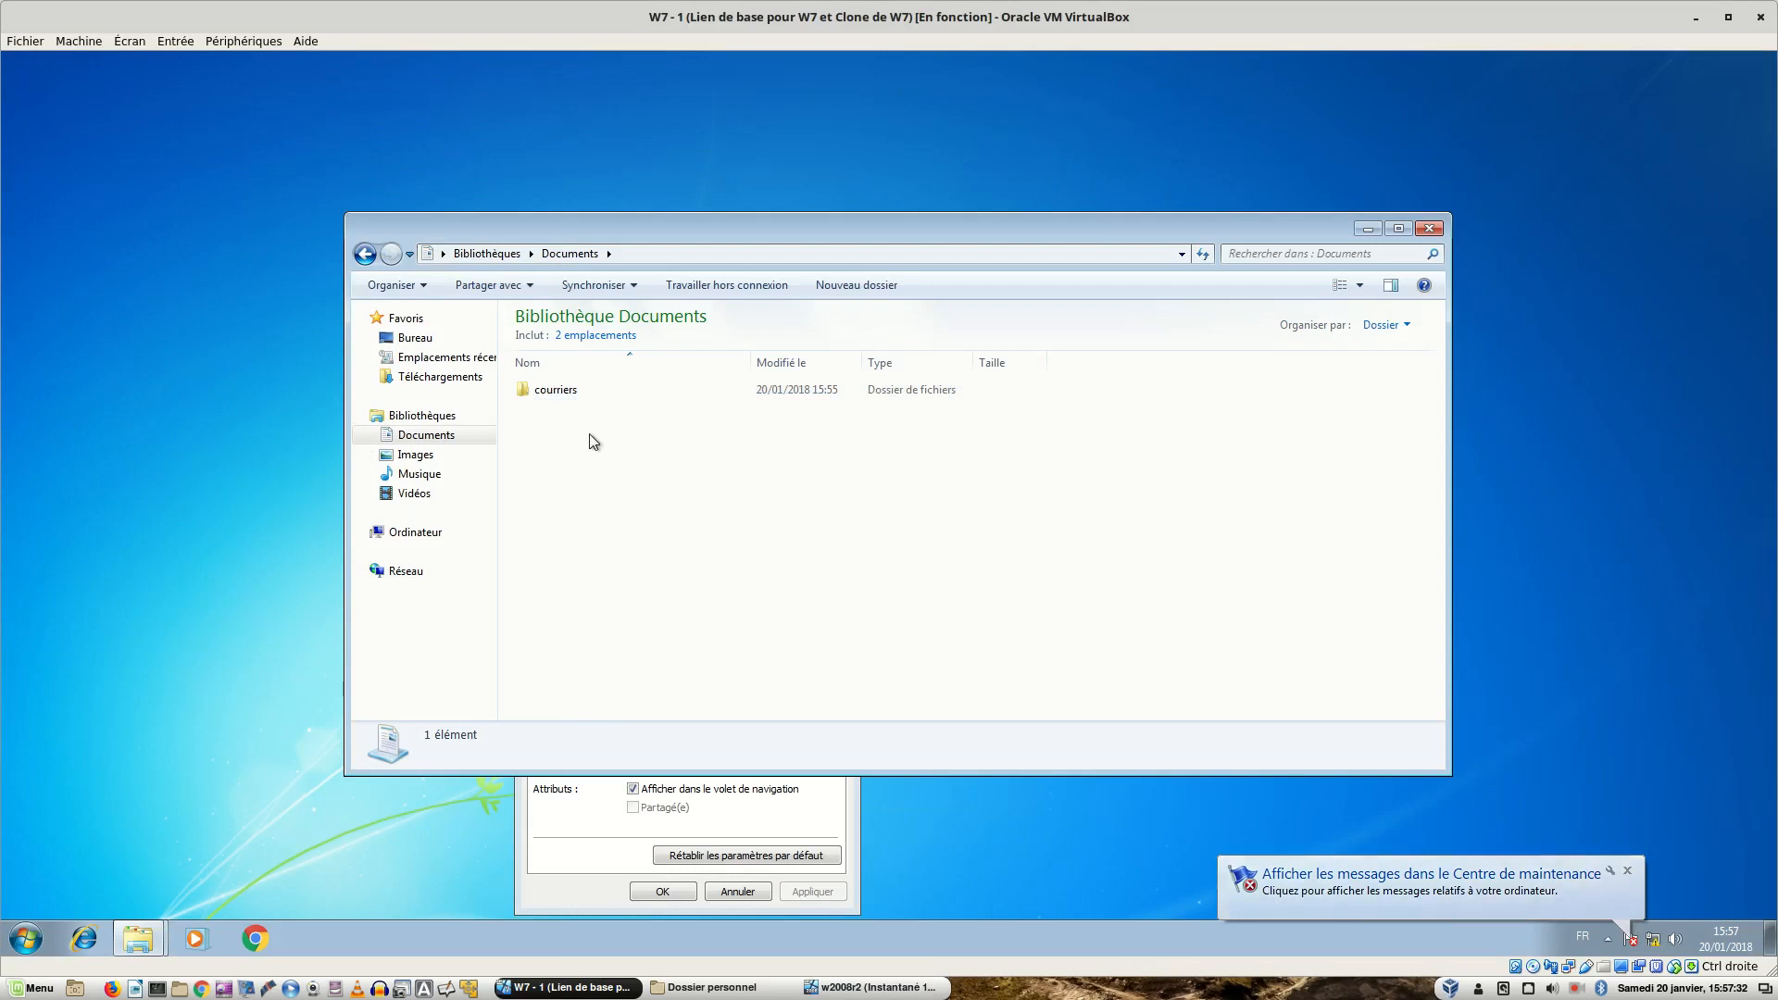
{"action": "left_click", "coordinate": [571, 382]}
{"action": "double_click", "coordinate": [571, 389]}
{"action": "double_click", "coordinate": [563, 391]}
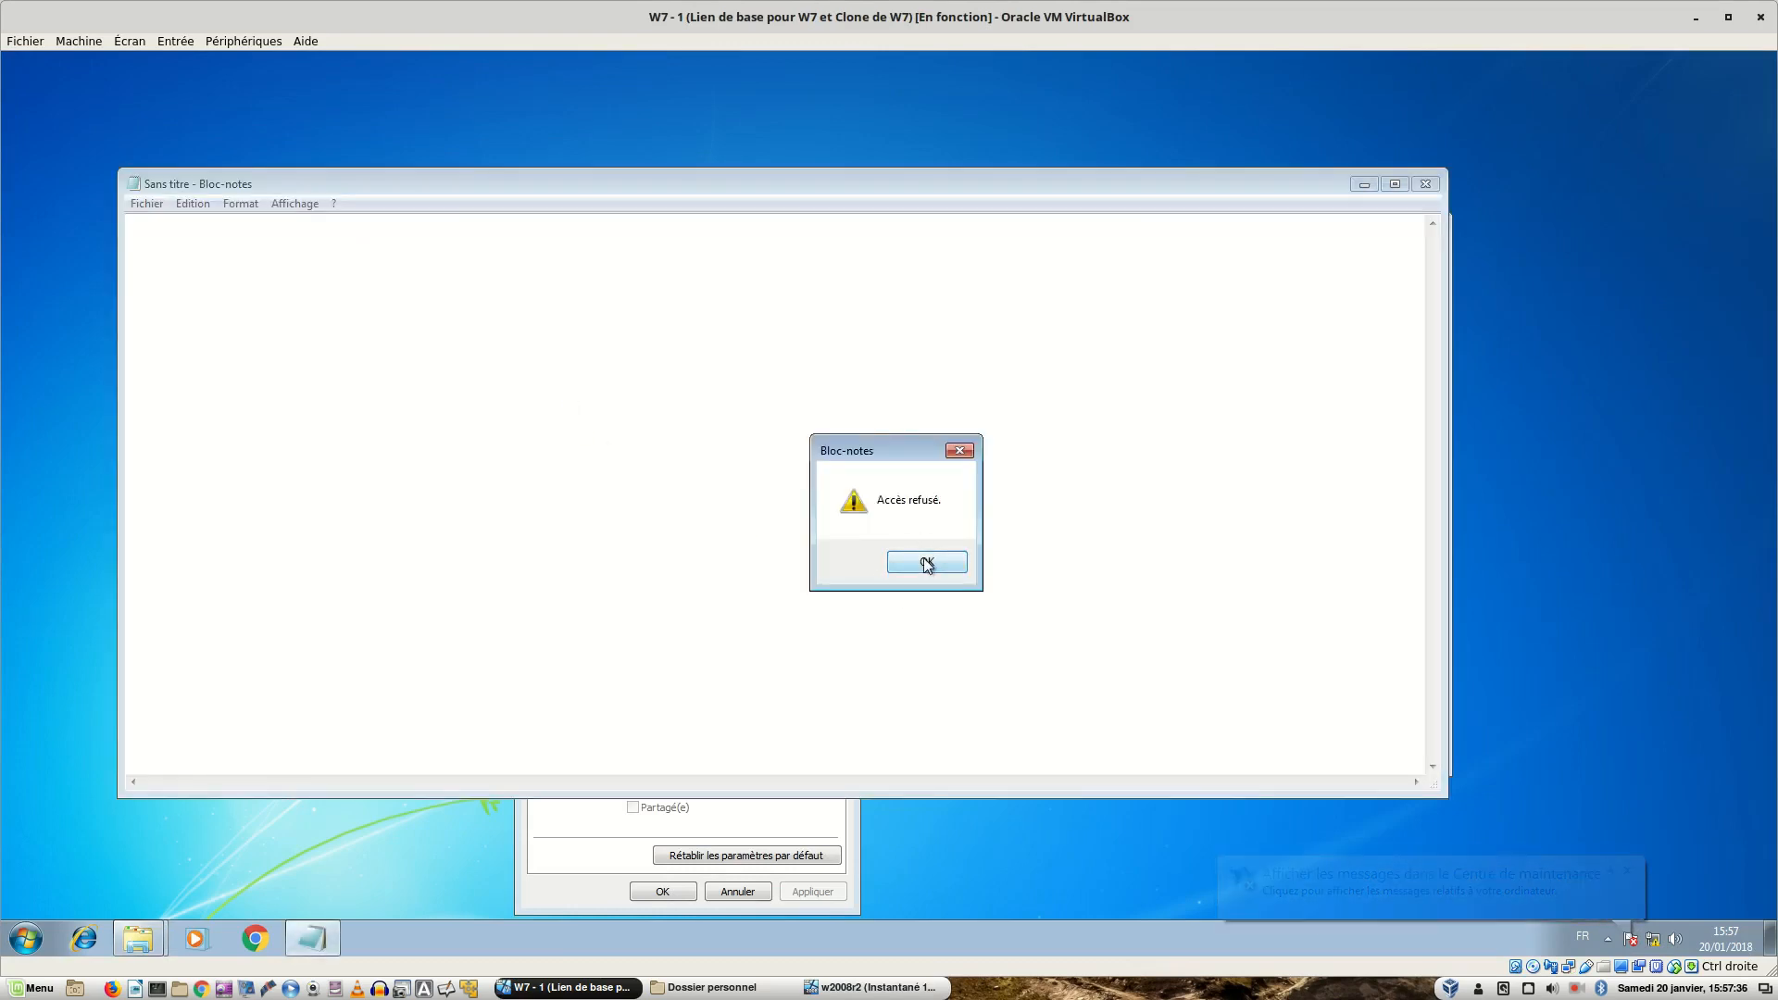
{"action": "left_click", "coordinate": [926, 562]}
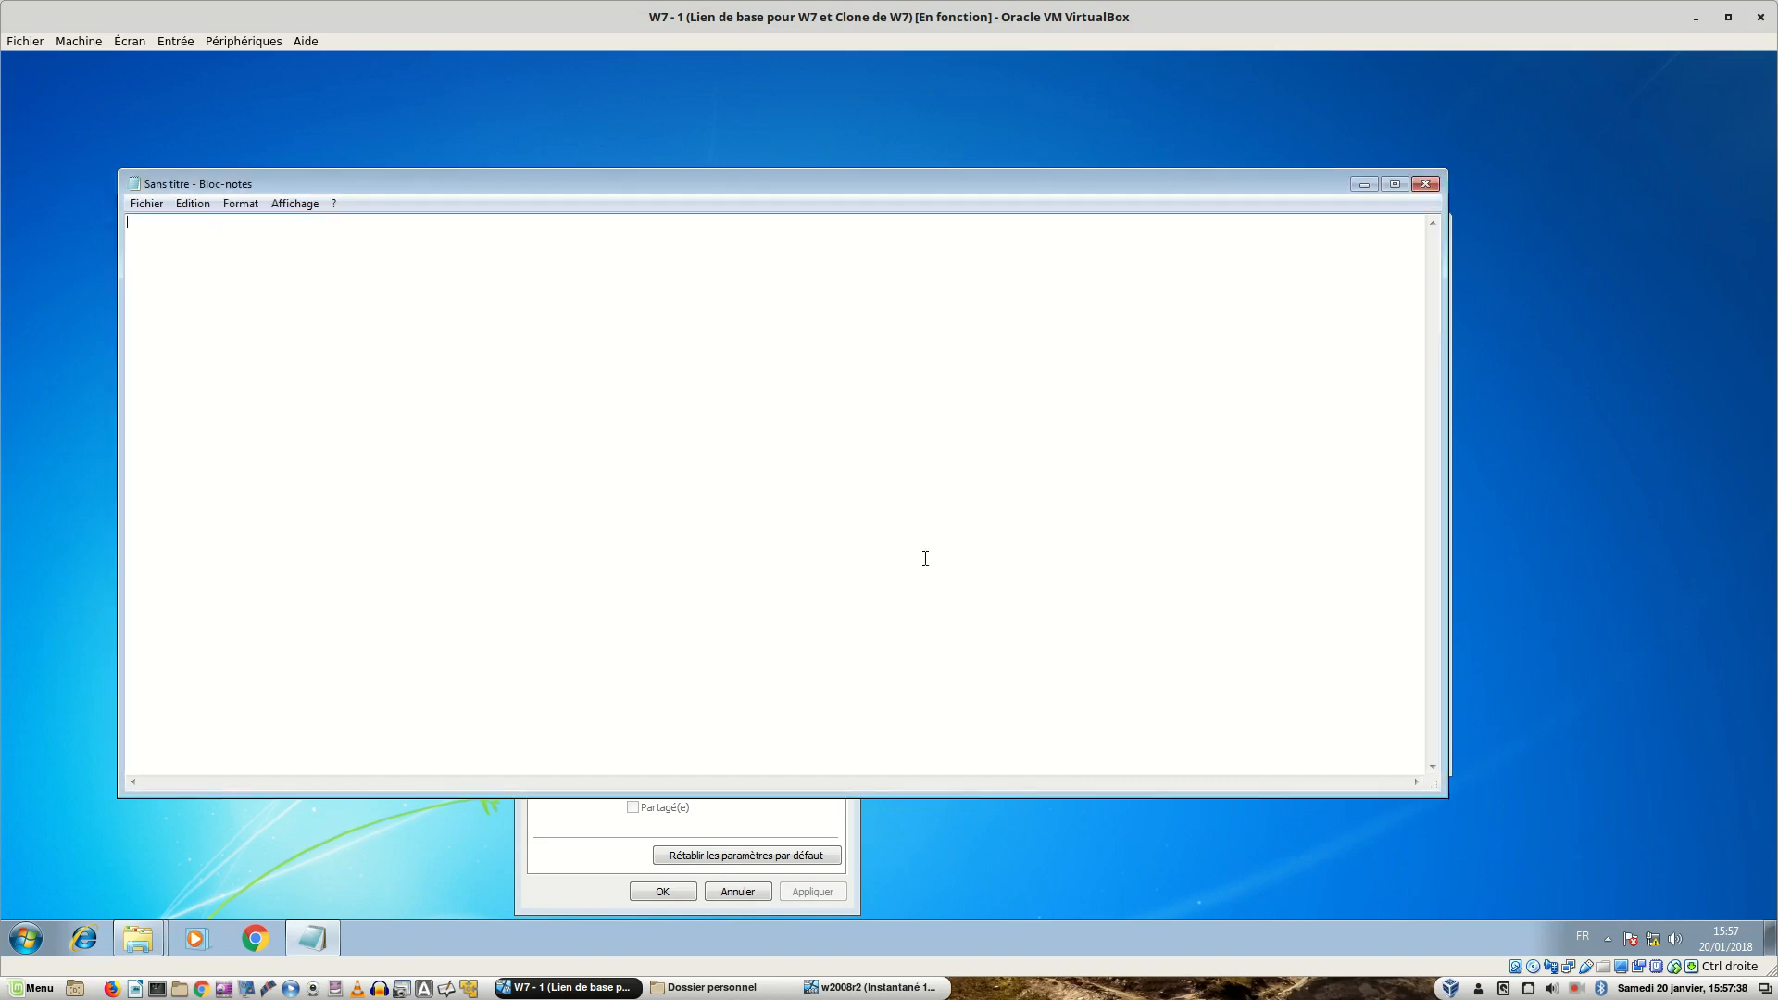
- Close the empty Notepad window and the Explorer window
{"action": "left_click", "coordinate": [1426, 184]}
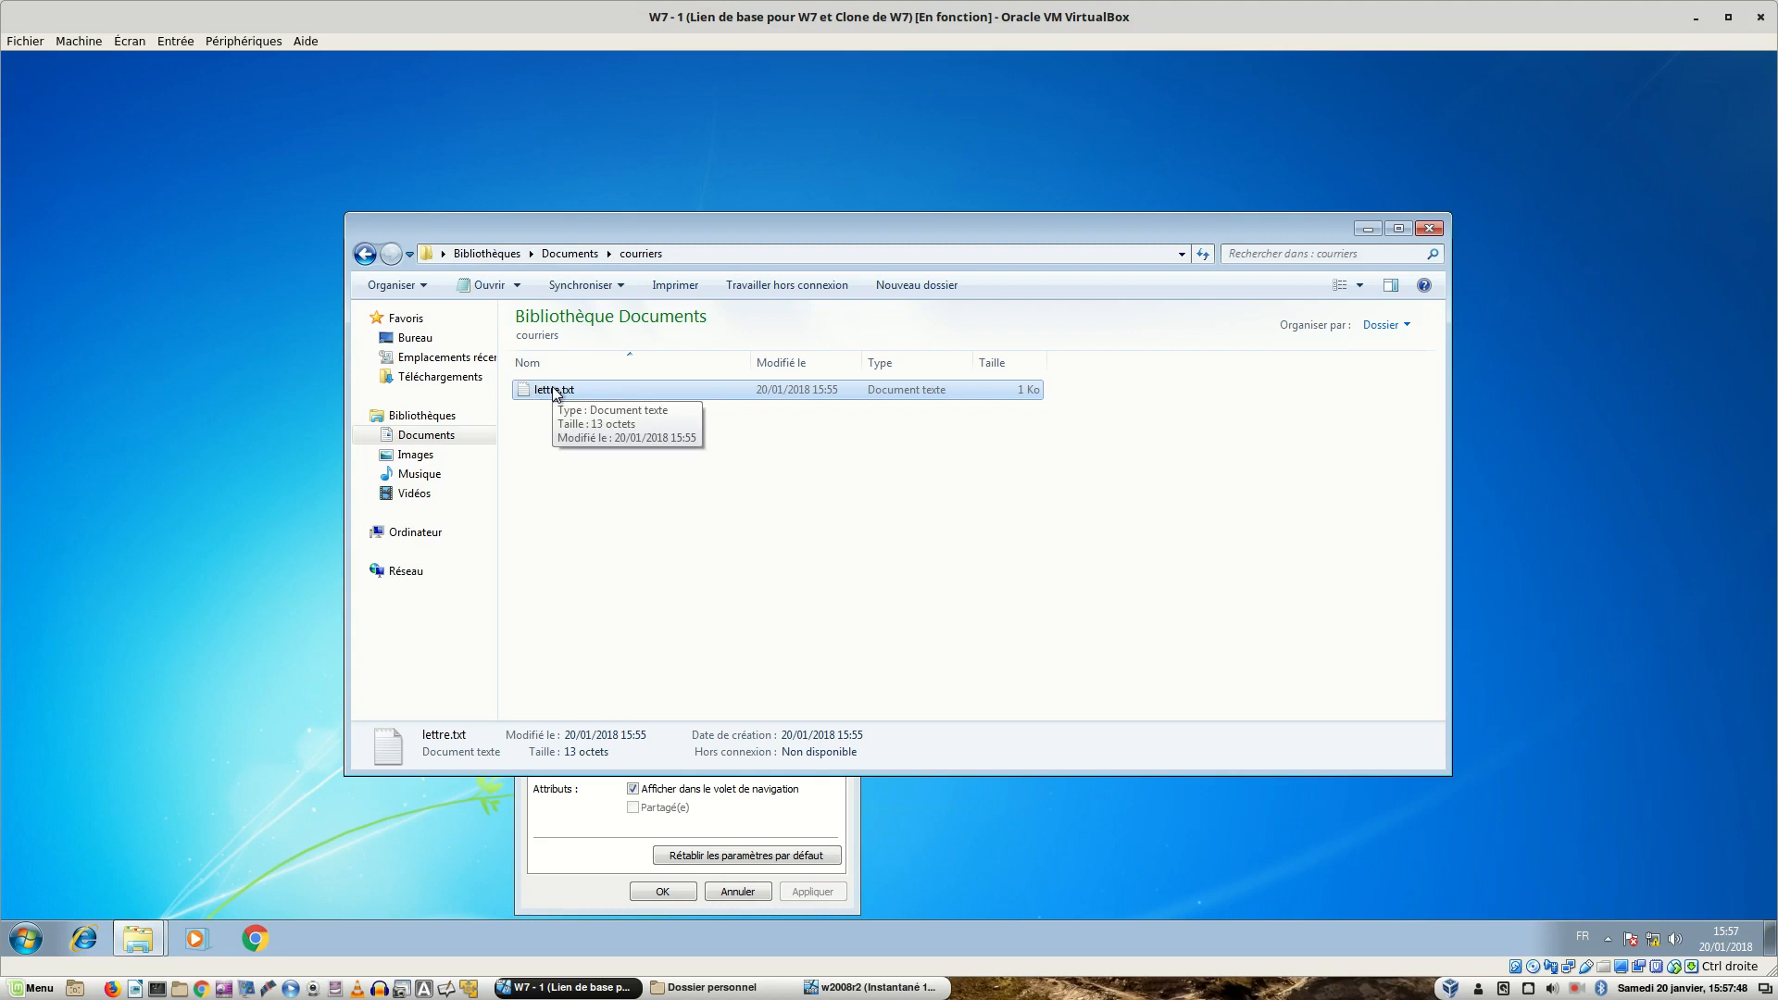
{"action": "left_click", "coordinate": [1001, 528]}
{"action": "left_click", "coordinate": [1426, 230]}
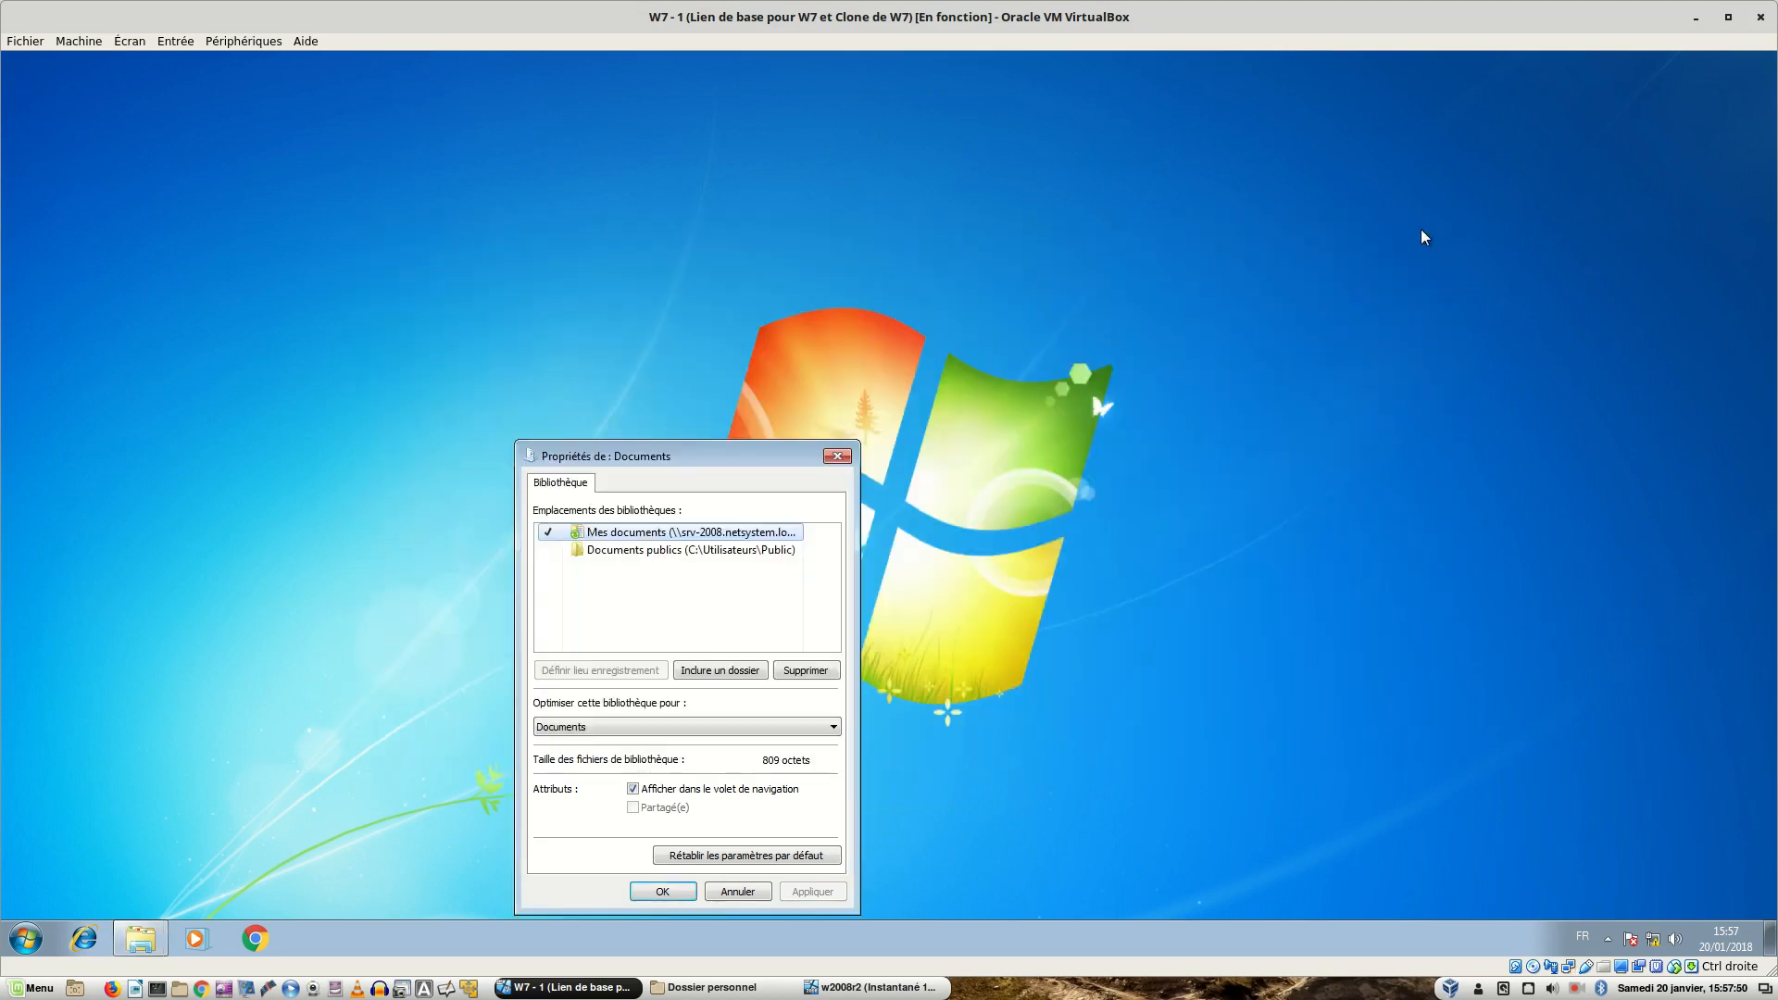
- Close the library properties, log off the Windows 7 client, and log back on as the domain user
{"action": "left_click", "coordinate": [659, 894]}
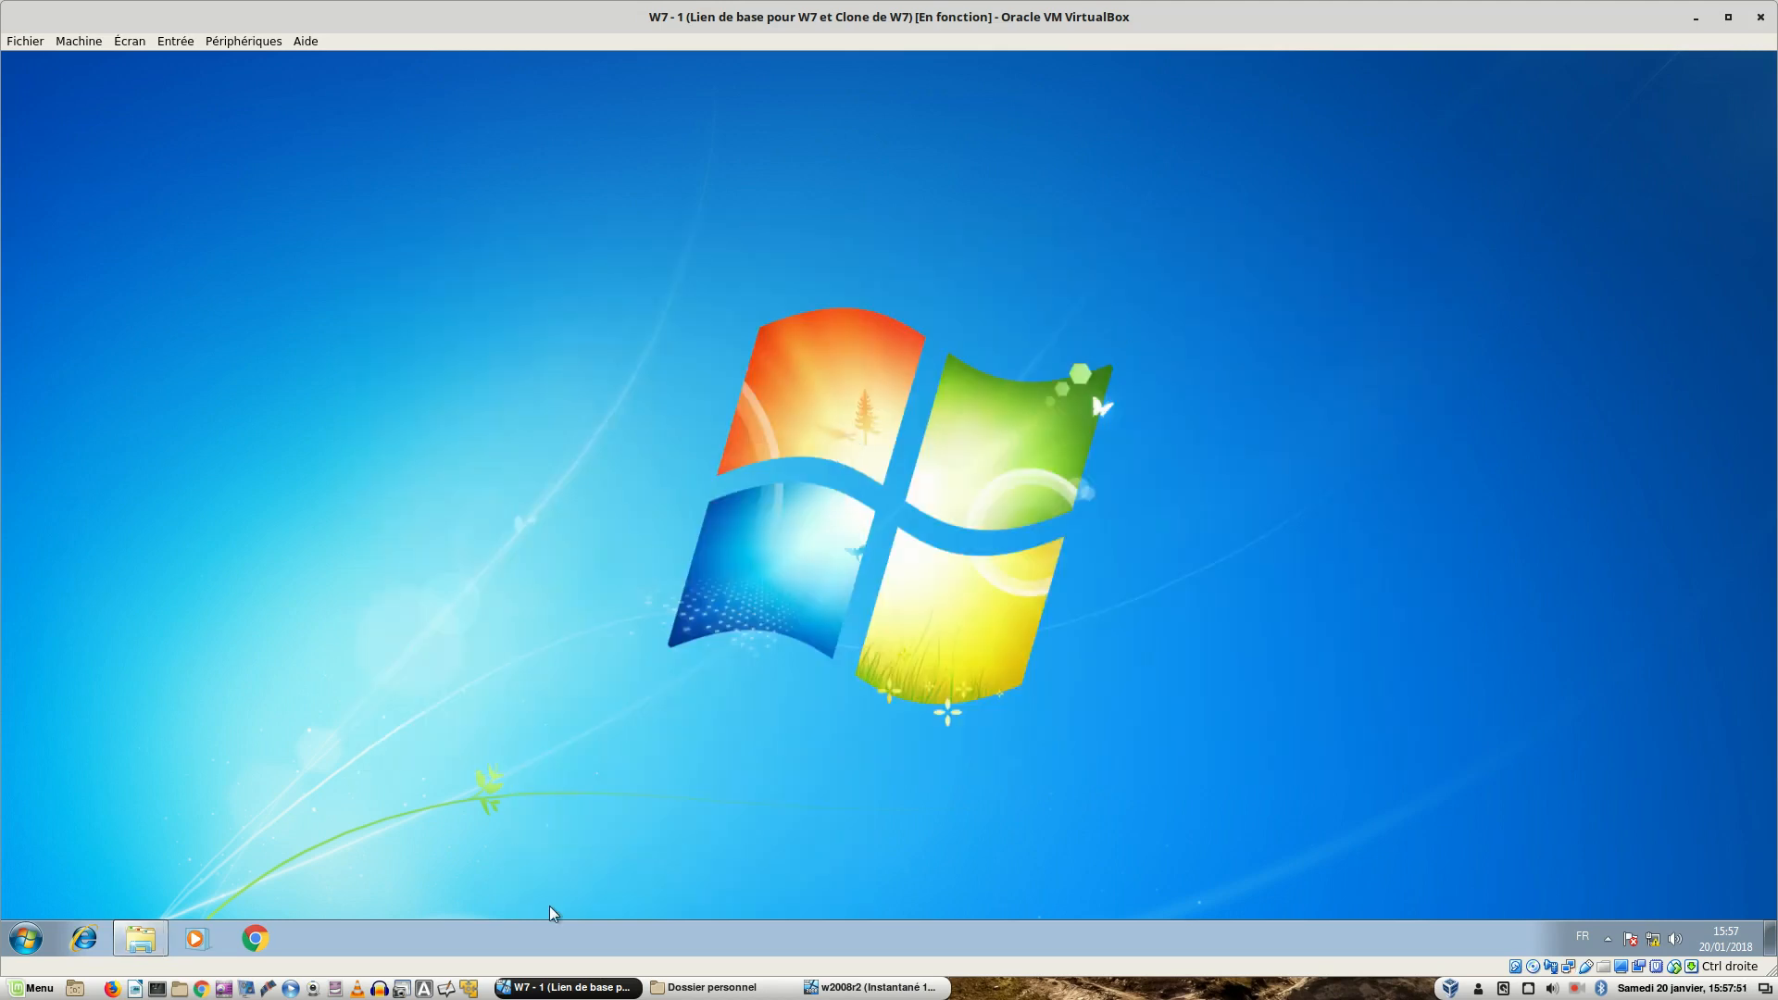
{"action": "left_click", "coordinate": [25, 938]}
{"action": "left_click", "coordinate": [361, 891]}
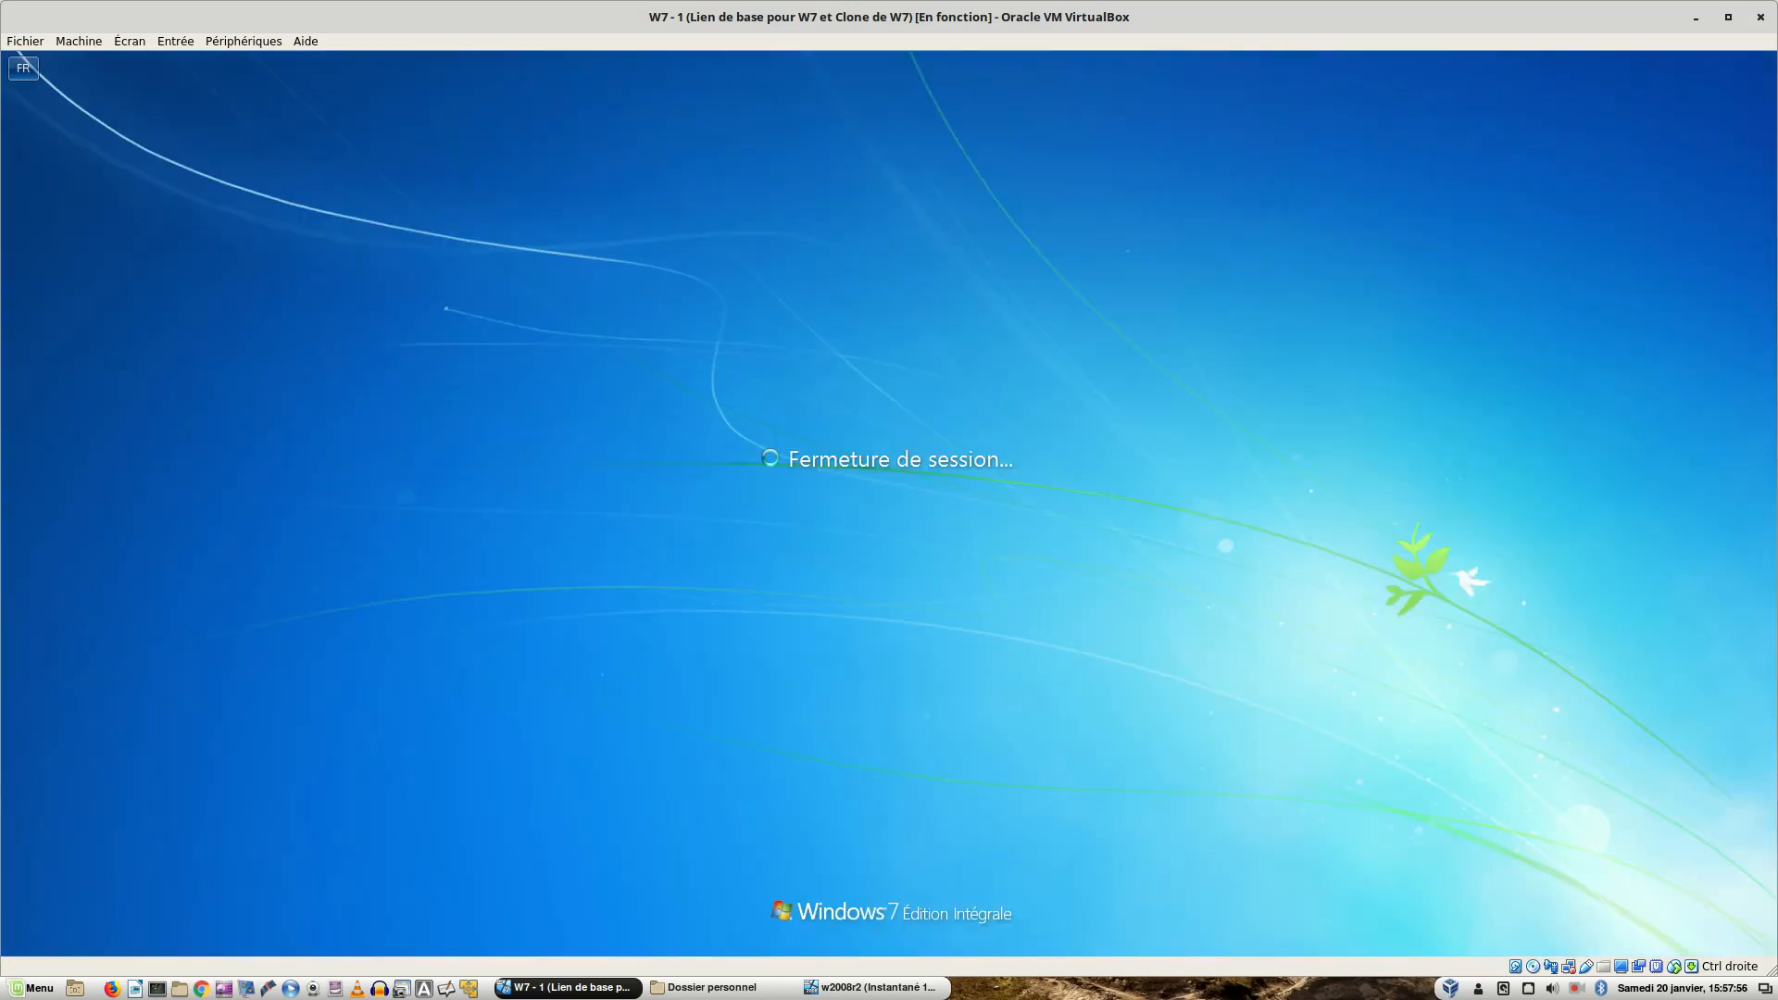
{"action": "key", "text": "ctrl+alt+Delete"}
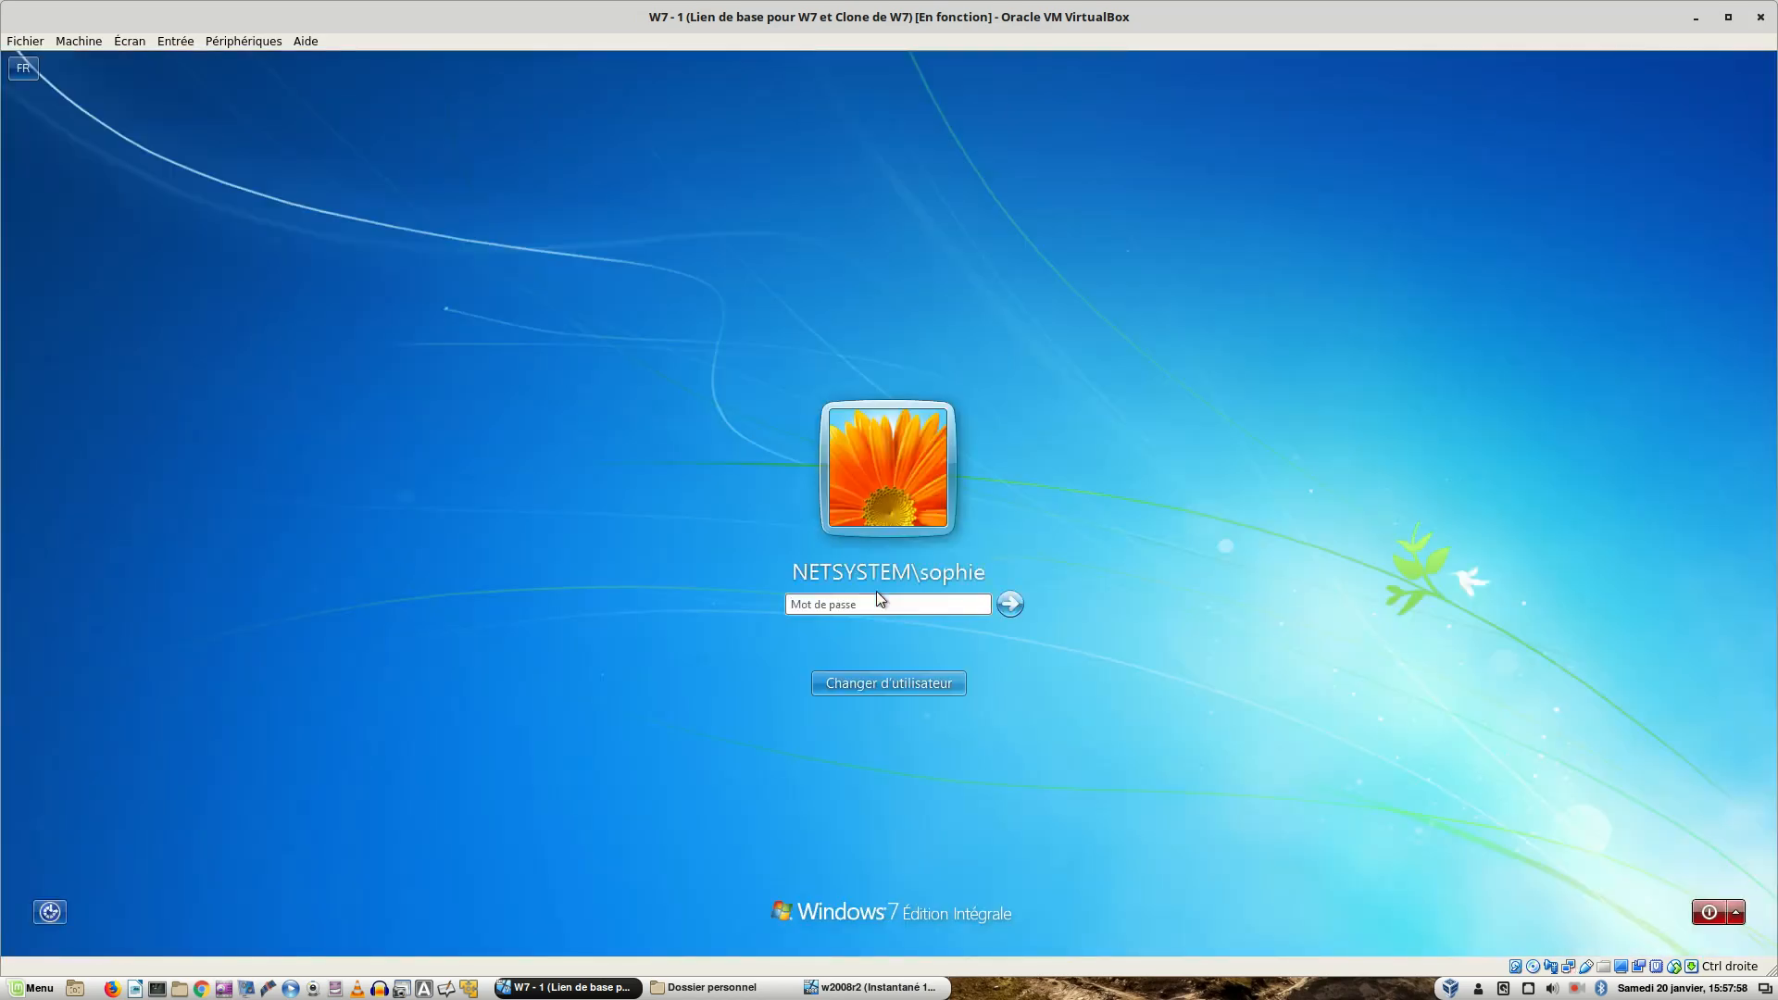
{"action": "type", "text": "•••••••••"}
{"action": "key", "text": "Return"}
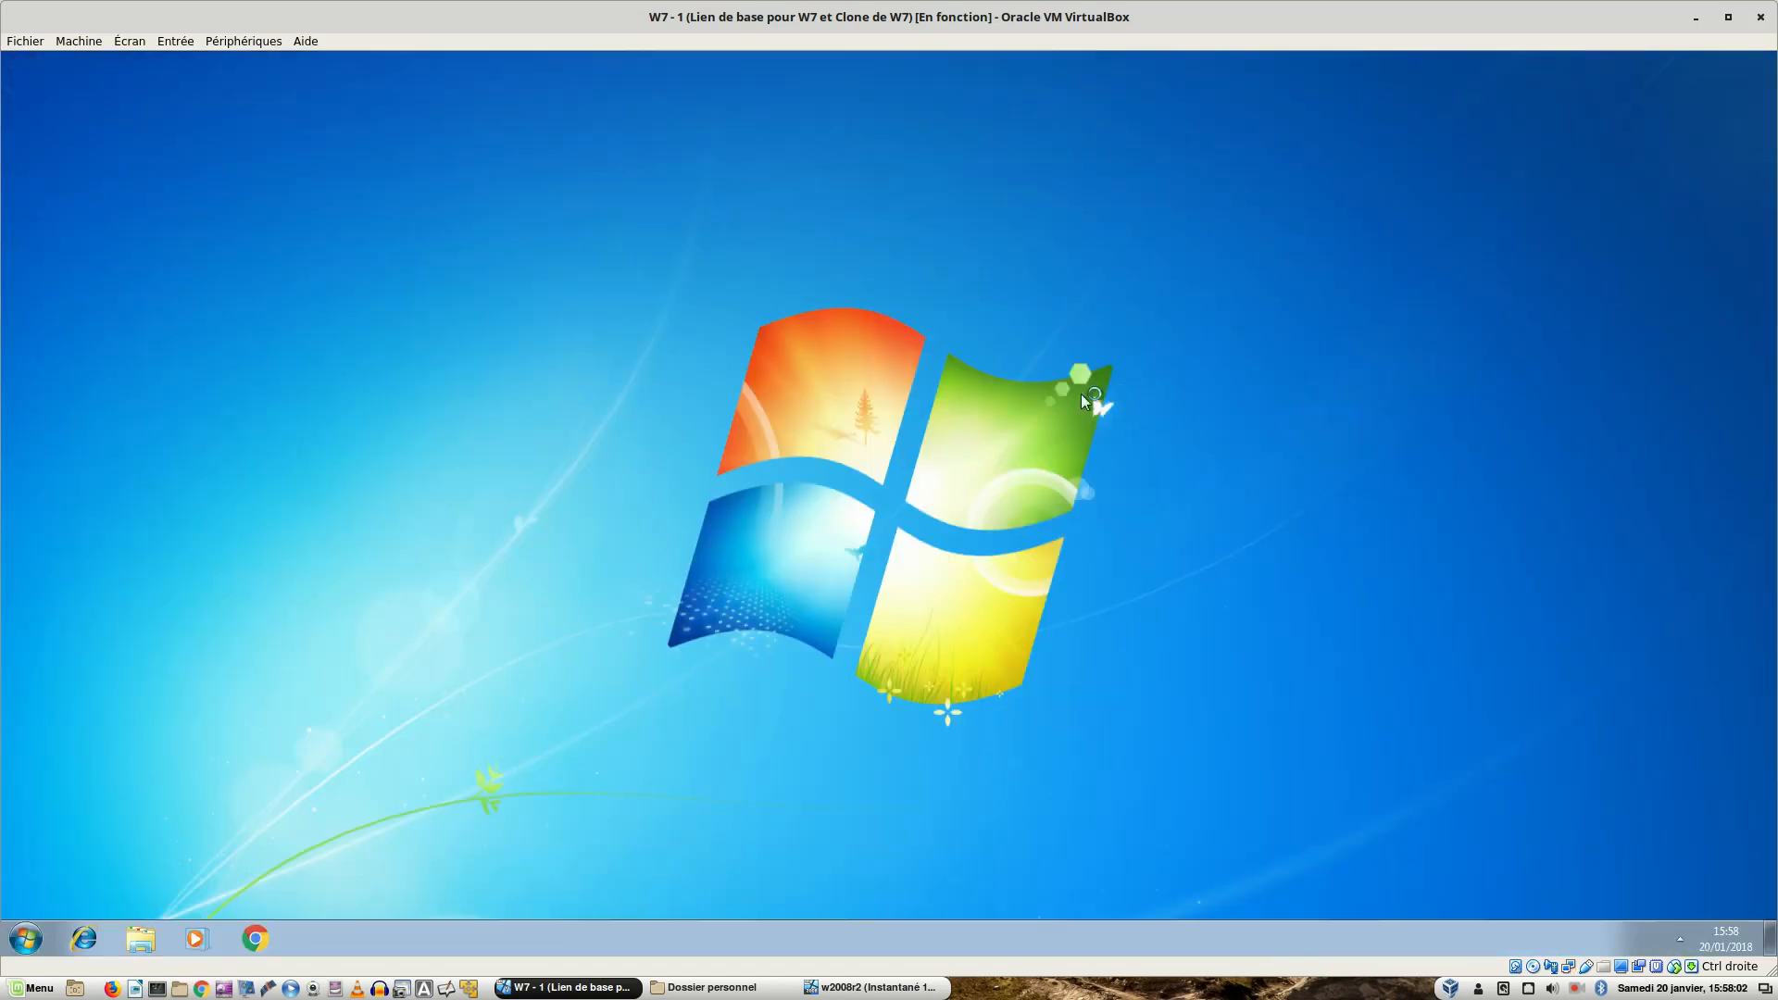
{"action": "left_click", "coordinate": [149, 945]}
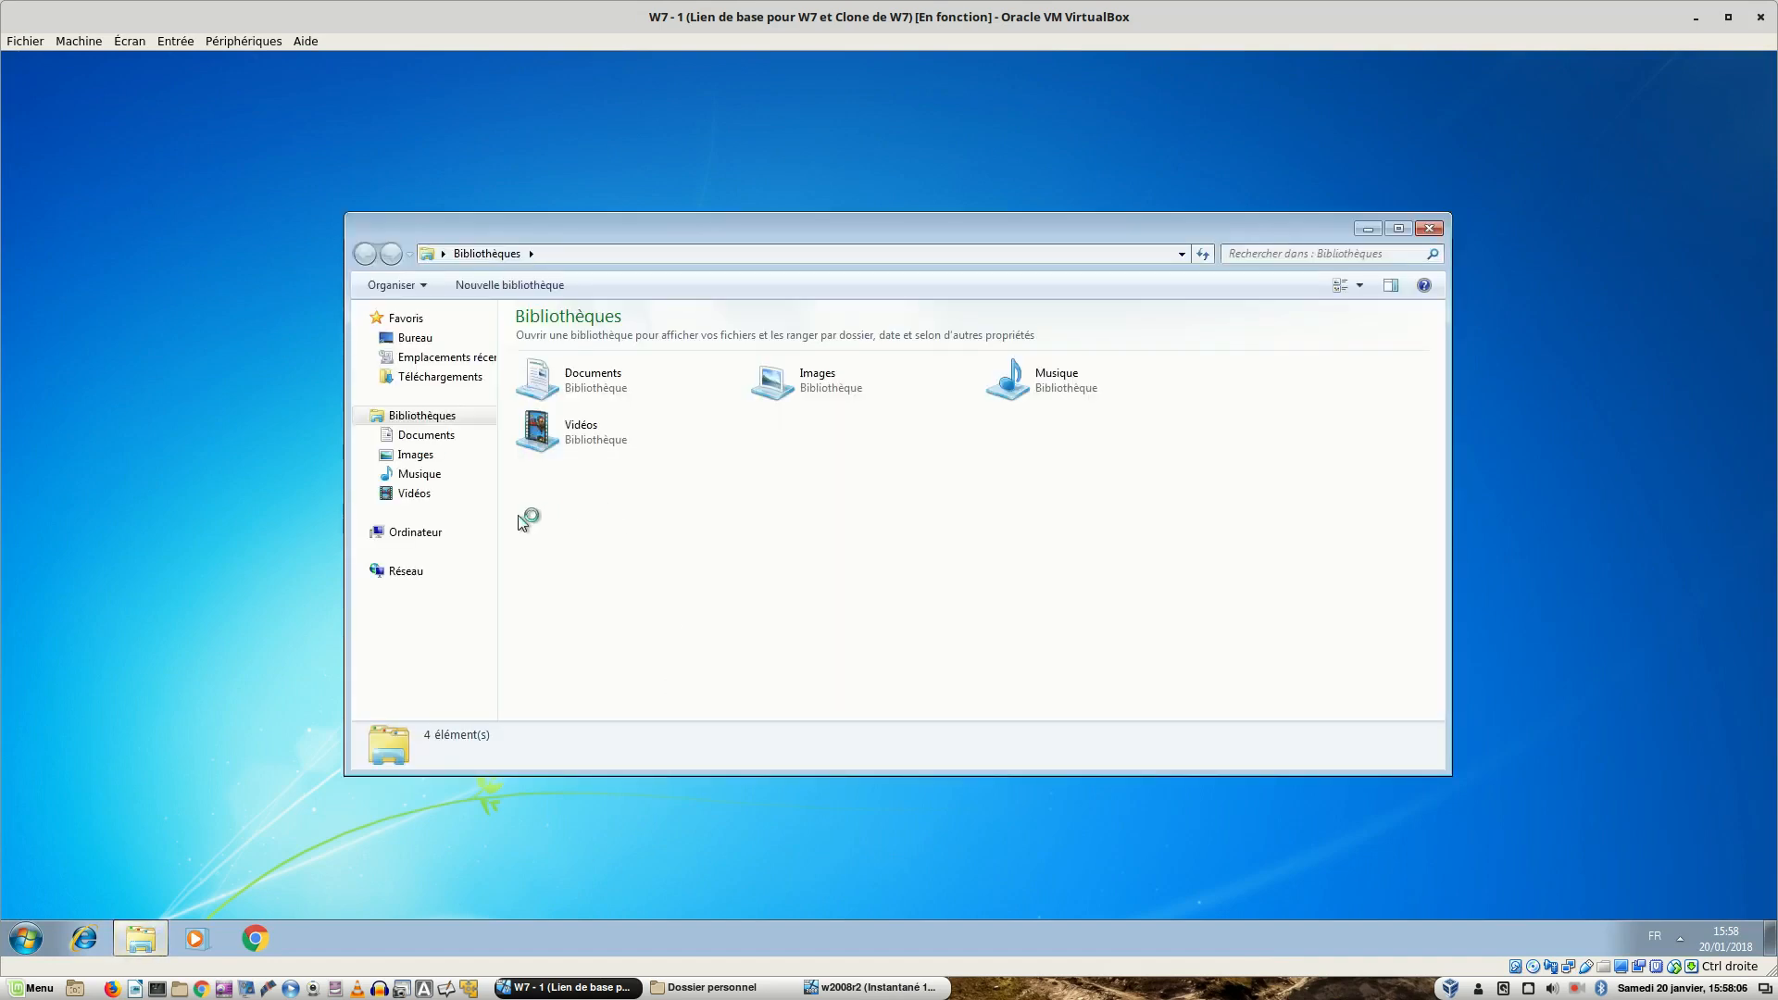
{"action": "left_click", "coordinate": [422, 535]}
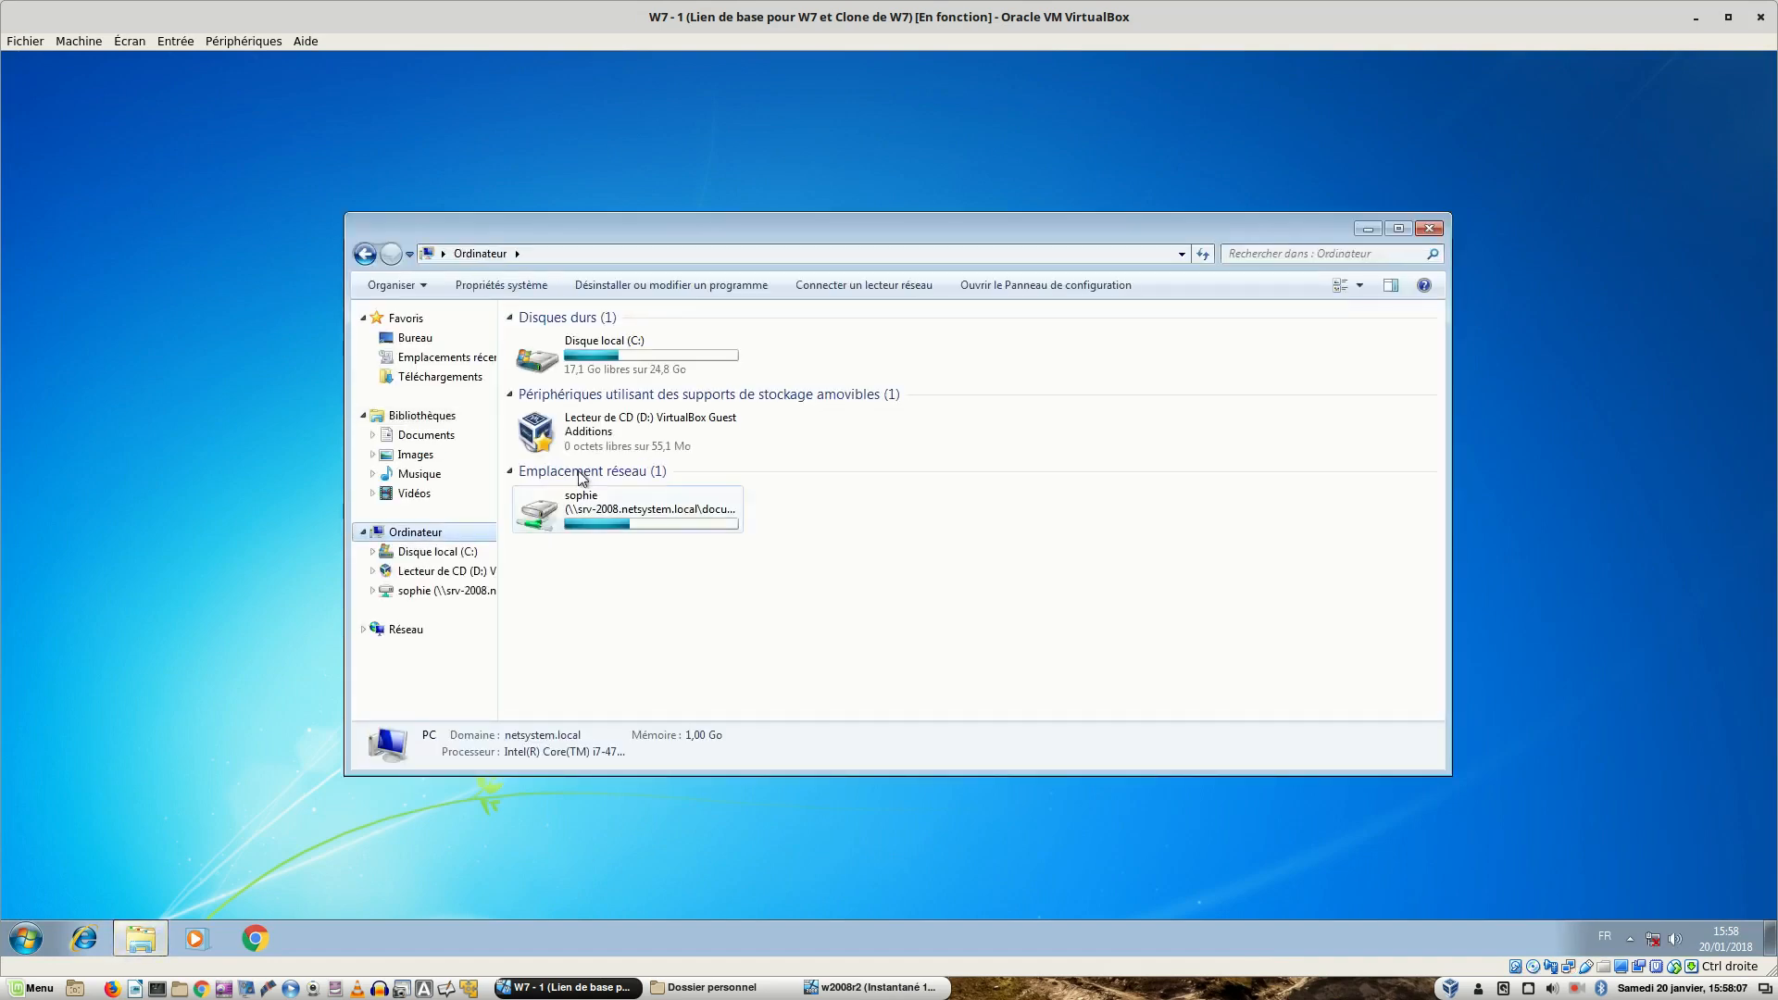
{"action": "left_click", "coordinate": [628, 374]}
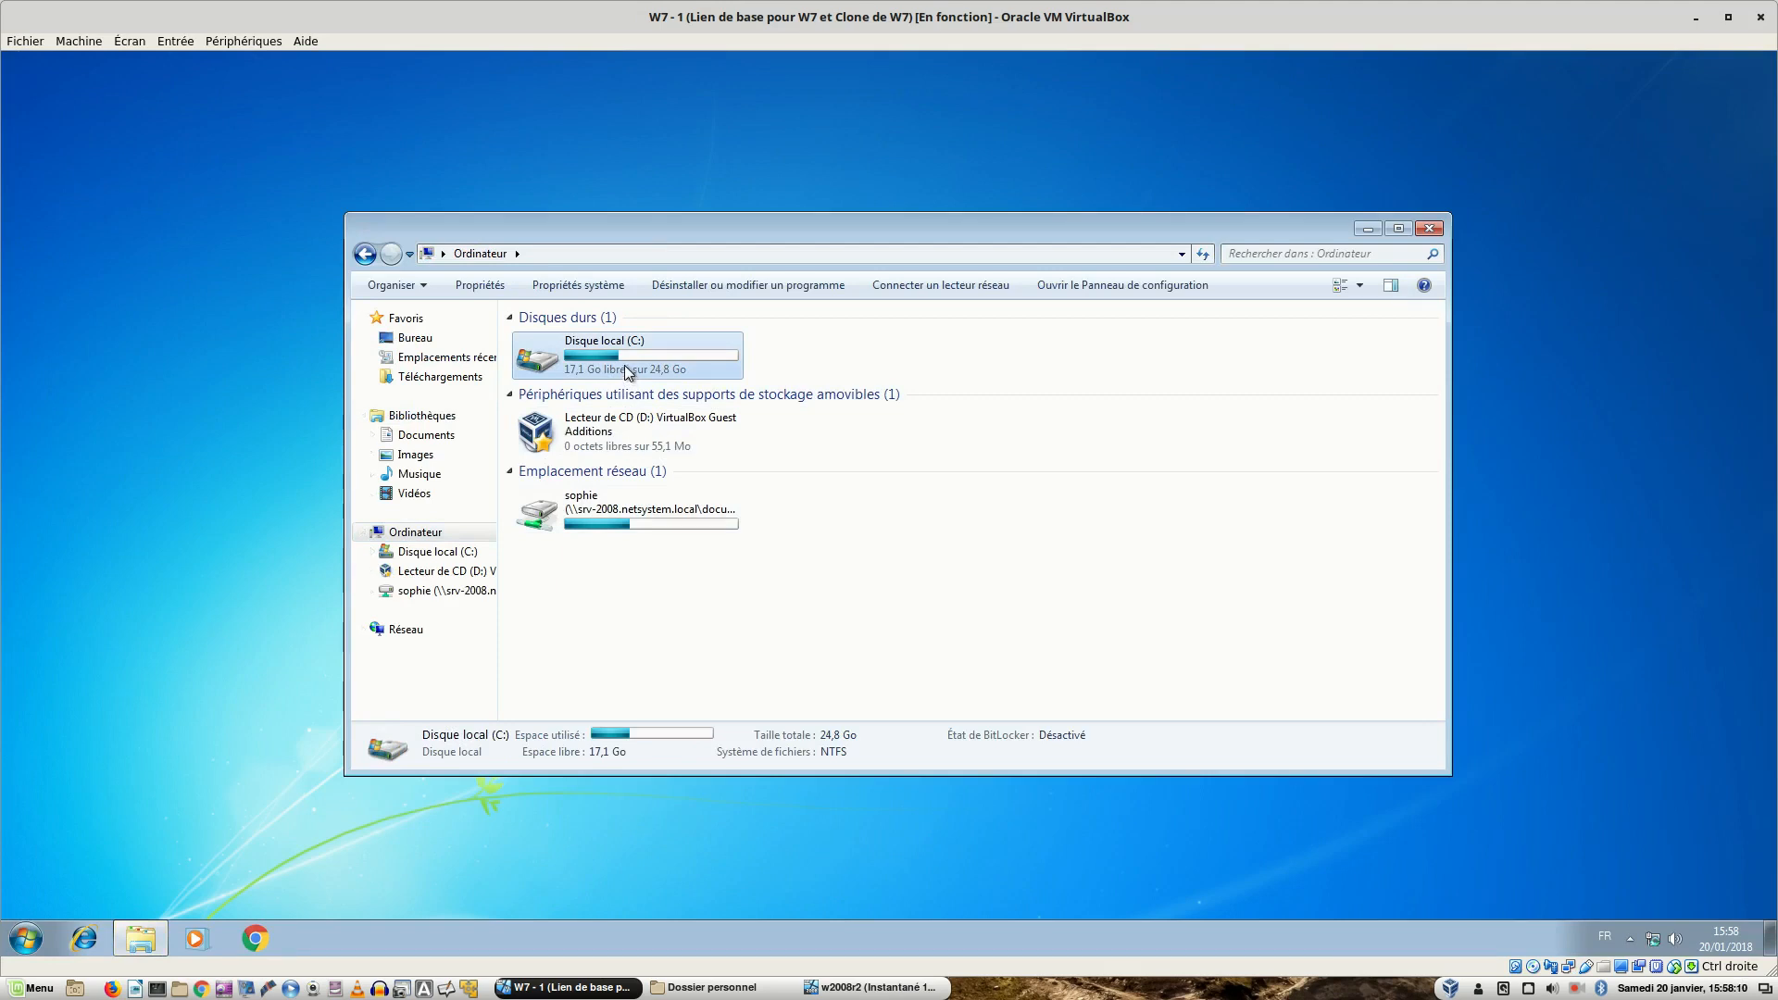
{"action": "double_click", "coordinate": [625, 369]}
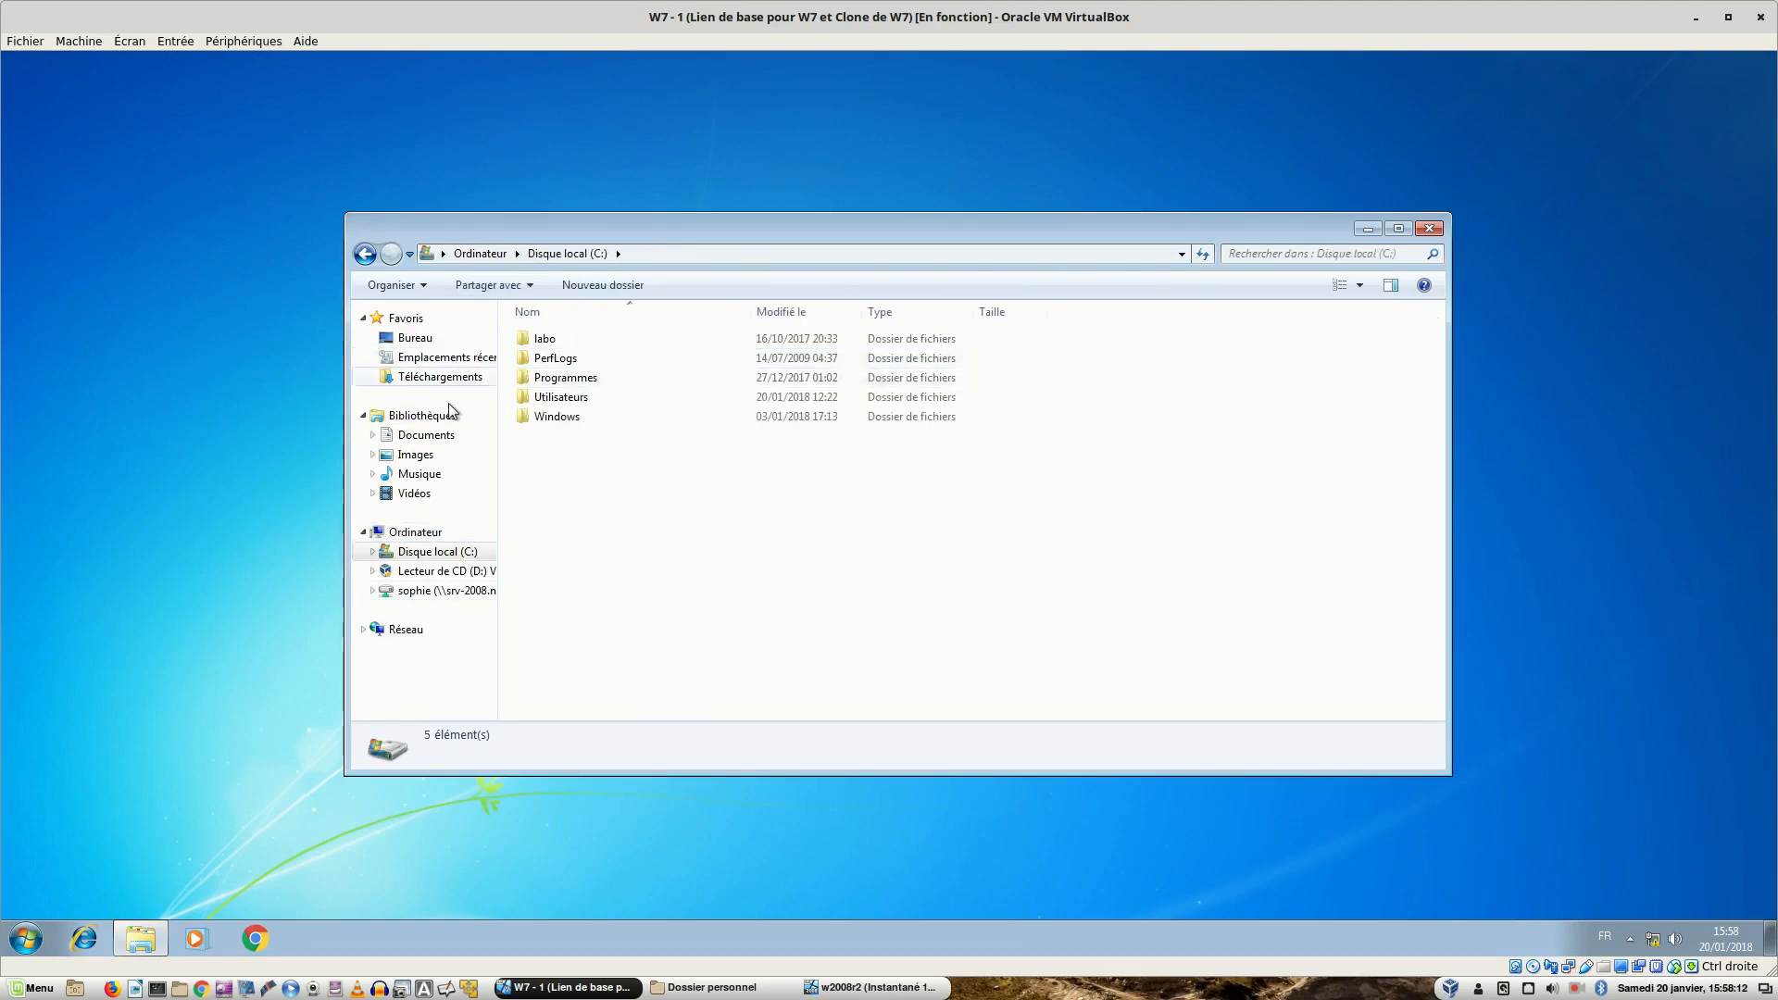
{"action": "left_click", "coordinate": [423, 437]}
{"action": "double_click", "coordinate": [556, 393]}
{"action": "double_click", "coordinate": [557, 393]}
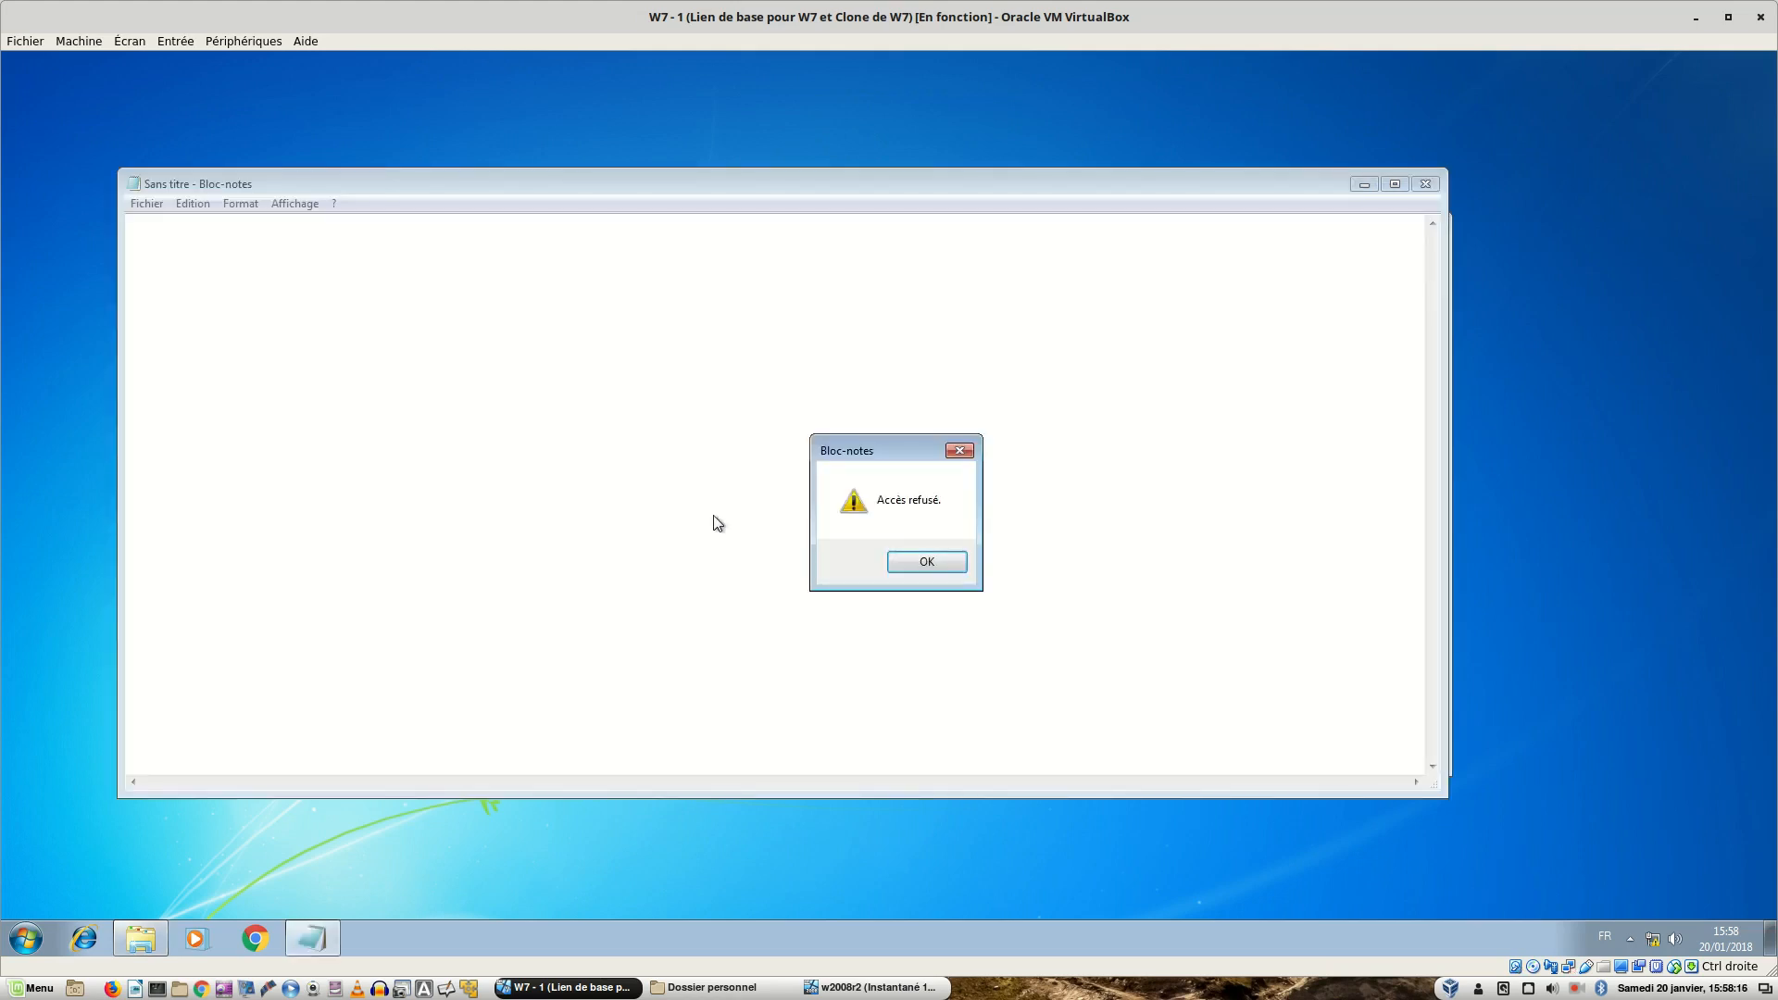
{"action": "left_click", "coordinate": [930, 561]}
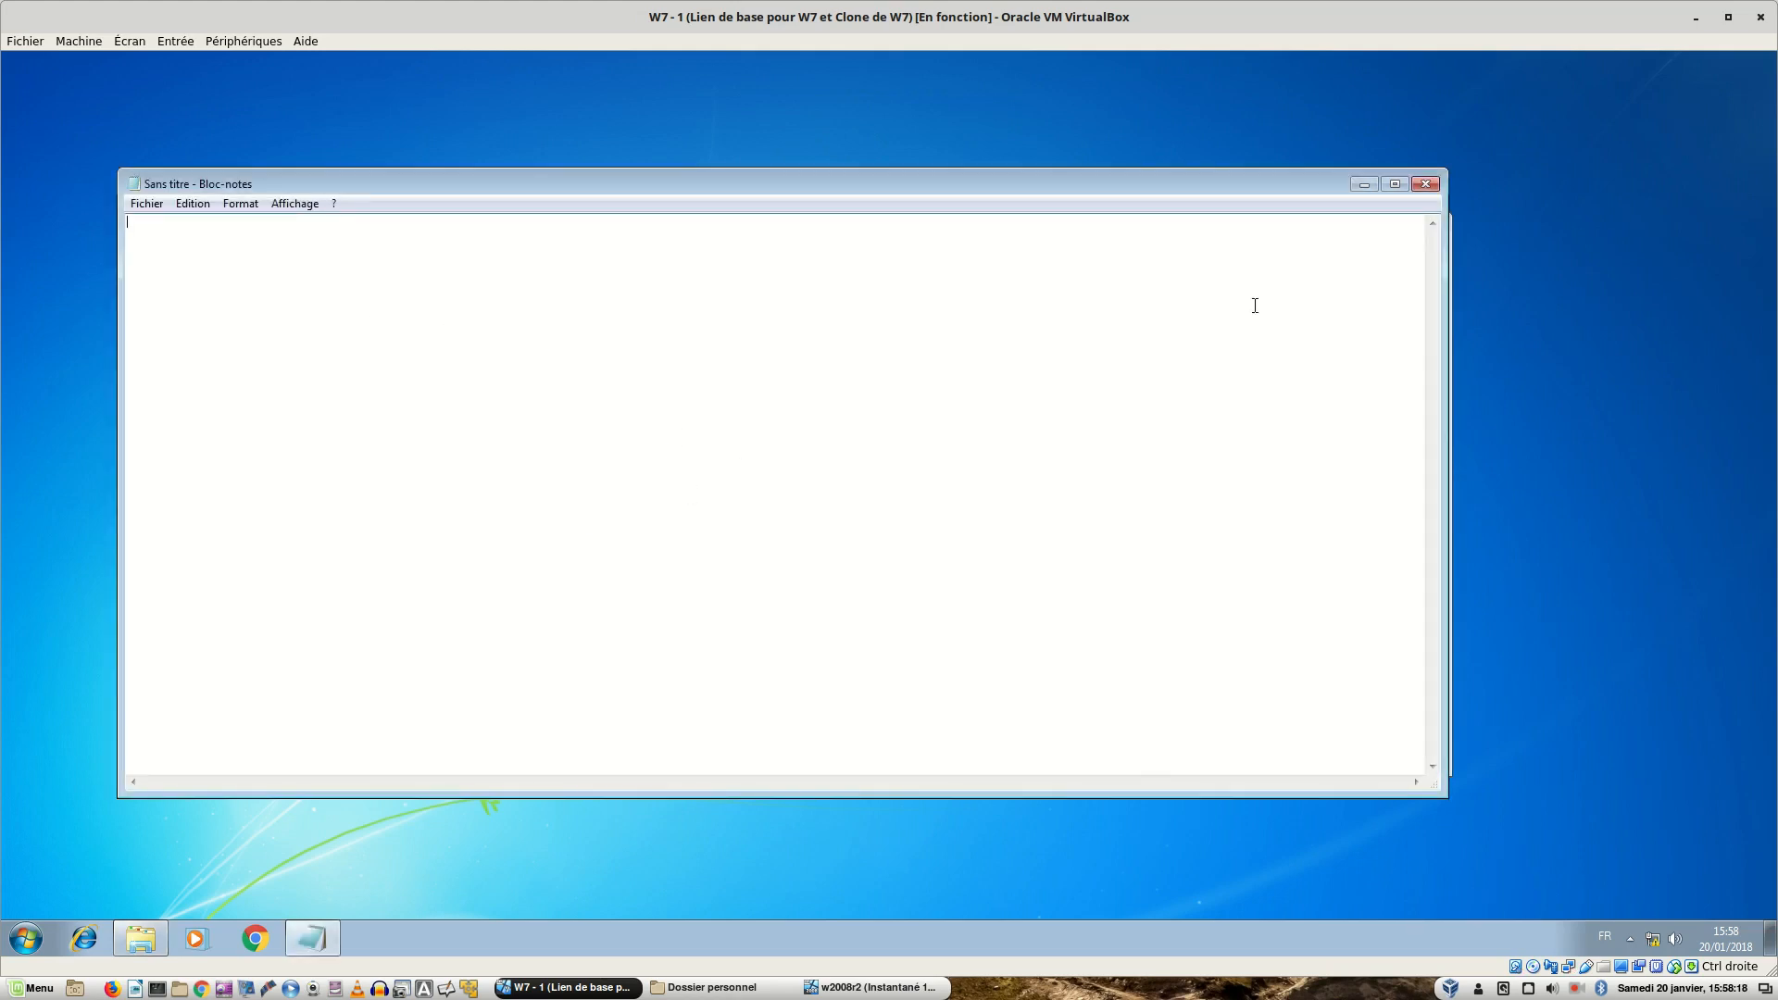
{"action": "left_click", "coordinate": [1431, 186]}
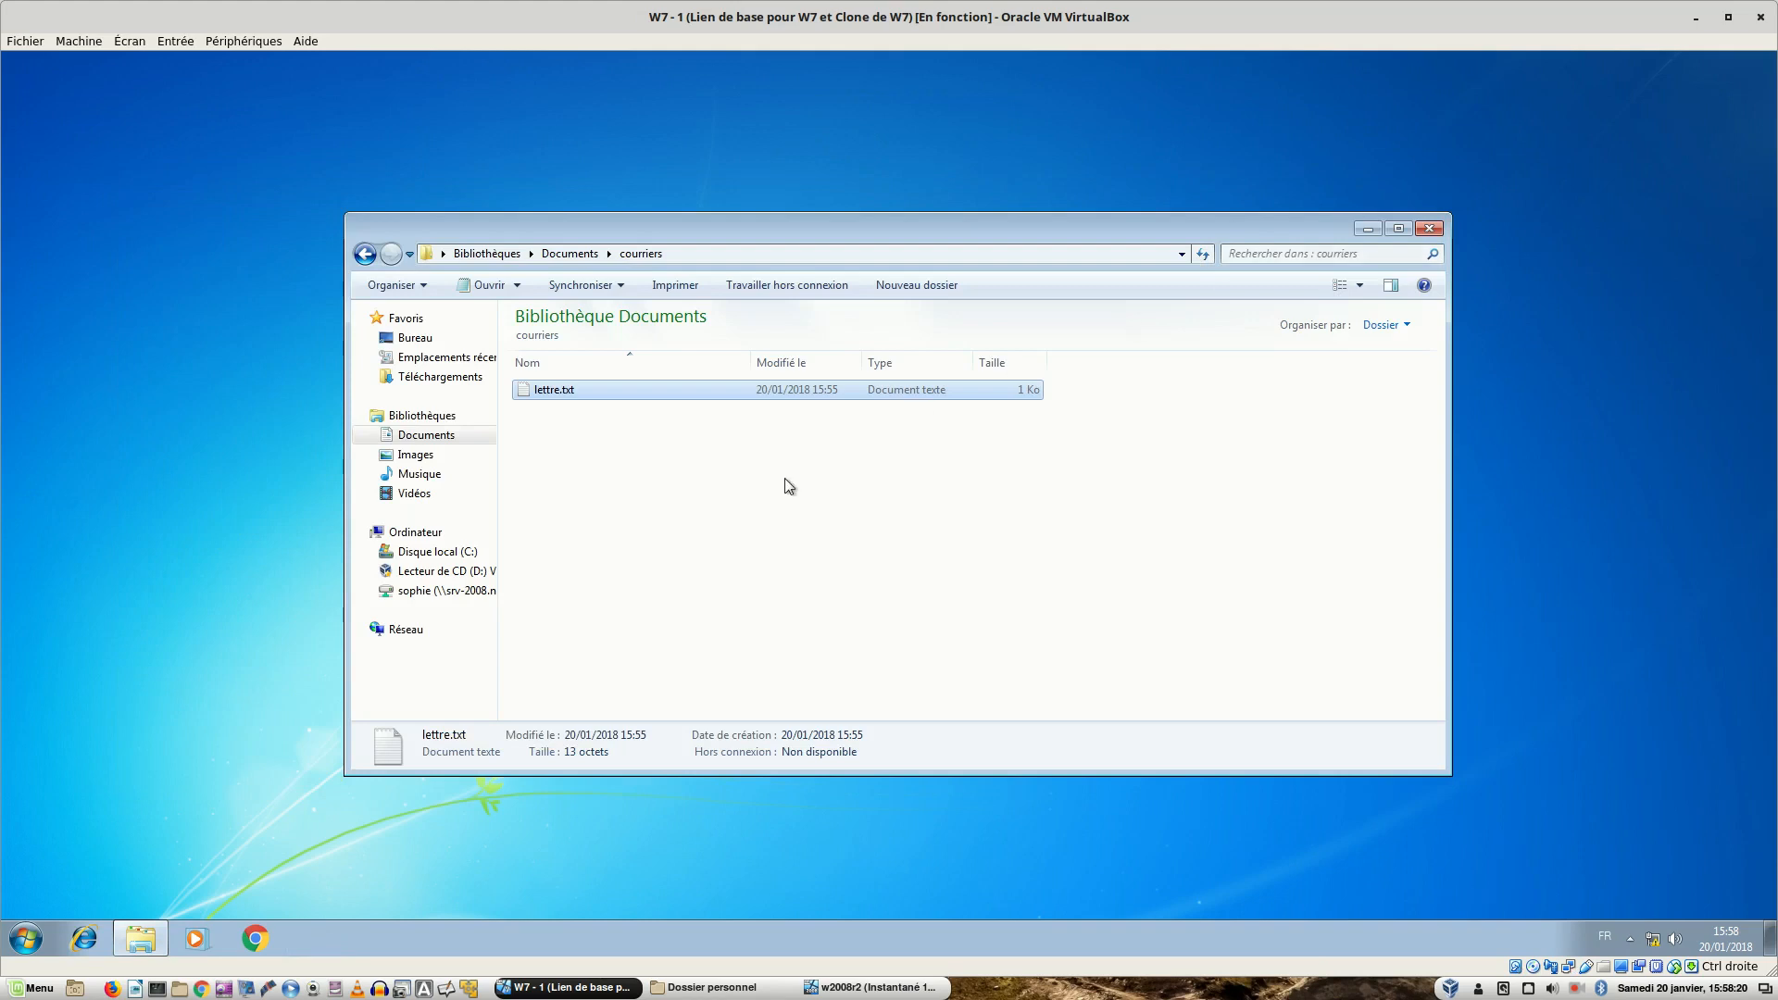
- Deselect lettre.txt in courriers and bring up the w2008r2 server VM
{"action": "left_click", "coordinate": [702, 548]}
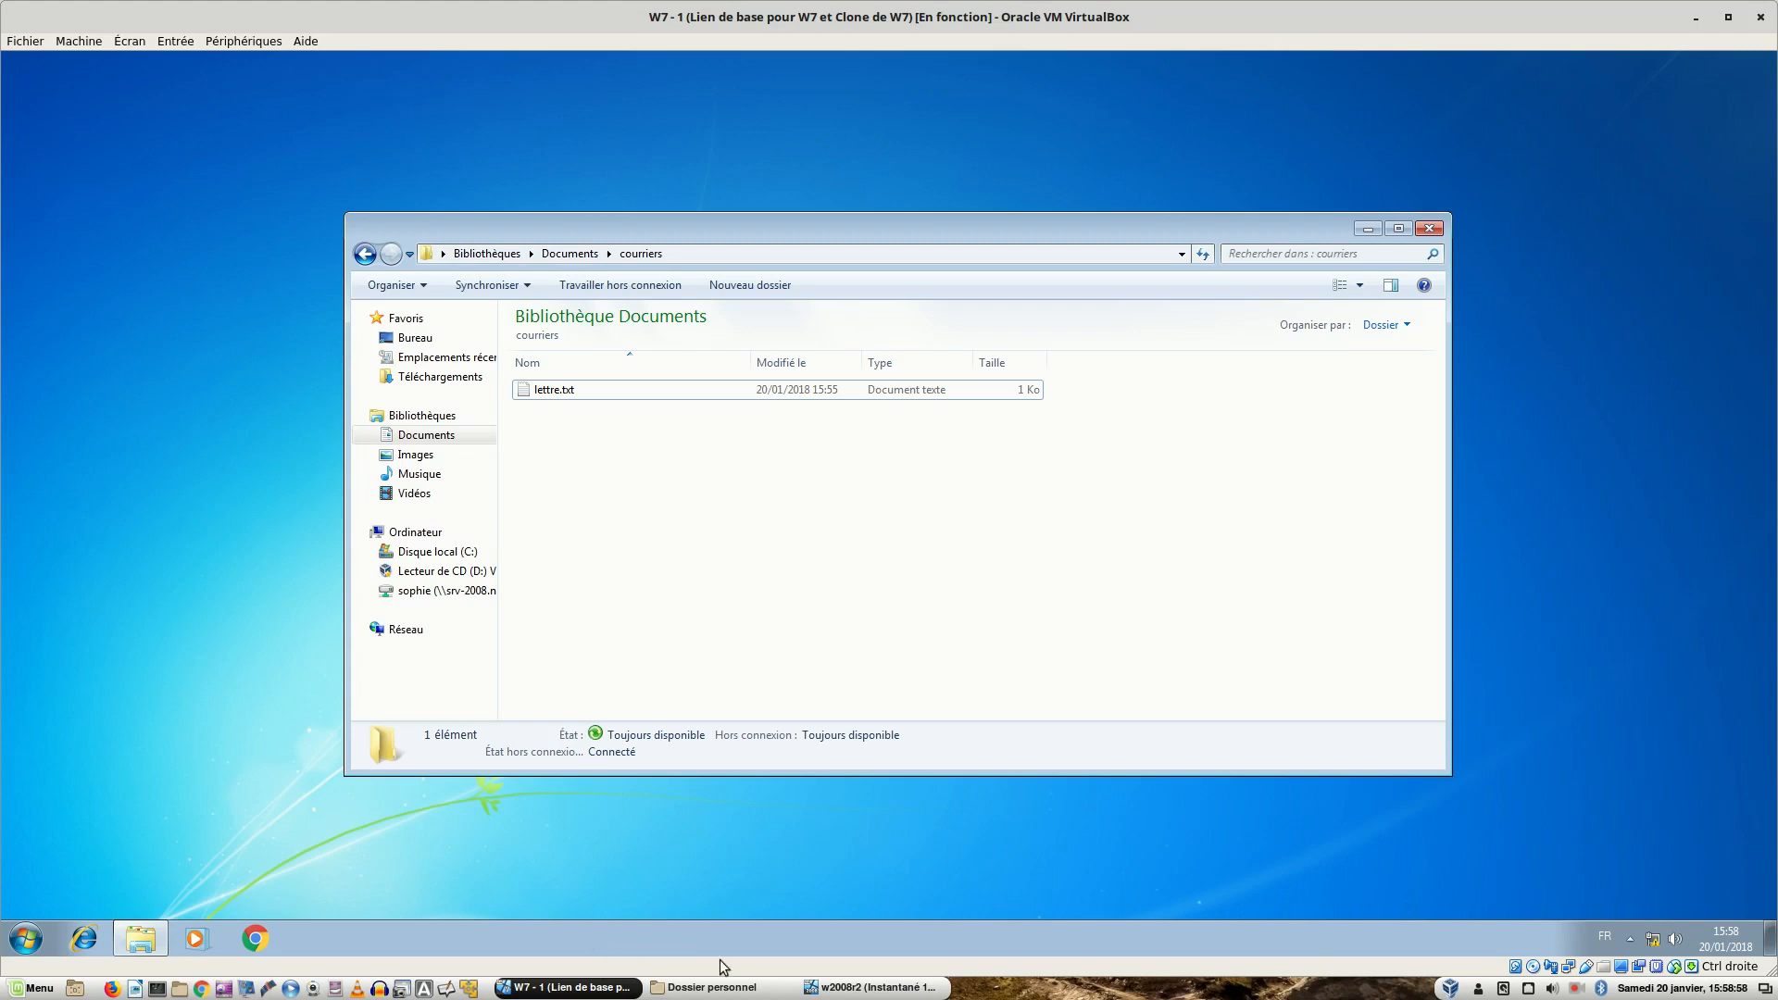
{"action": "left_click", "coordinate": [812, 988]}
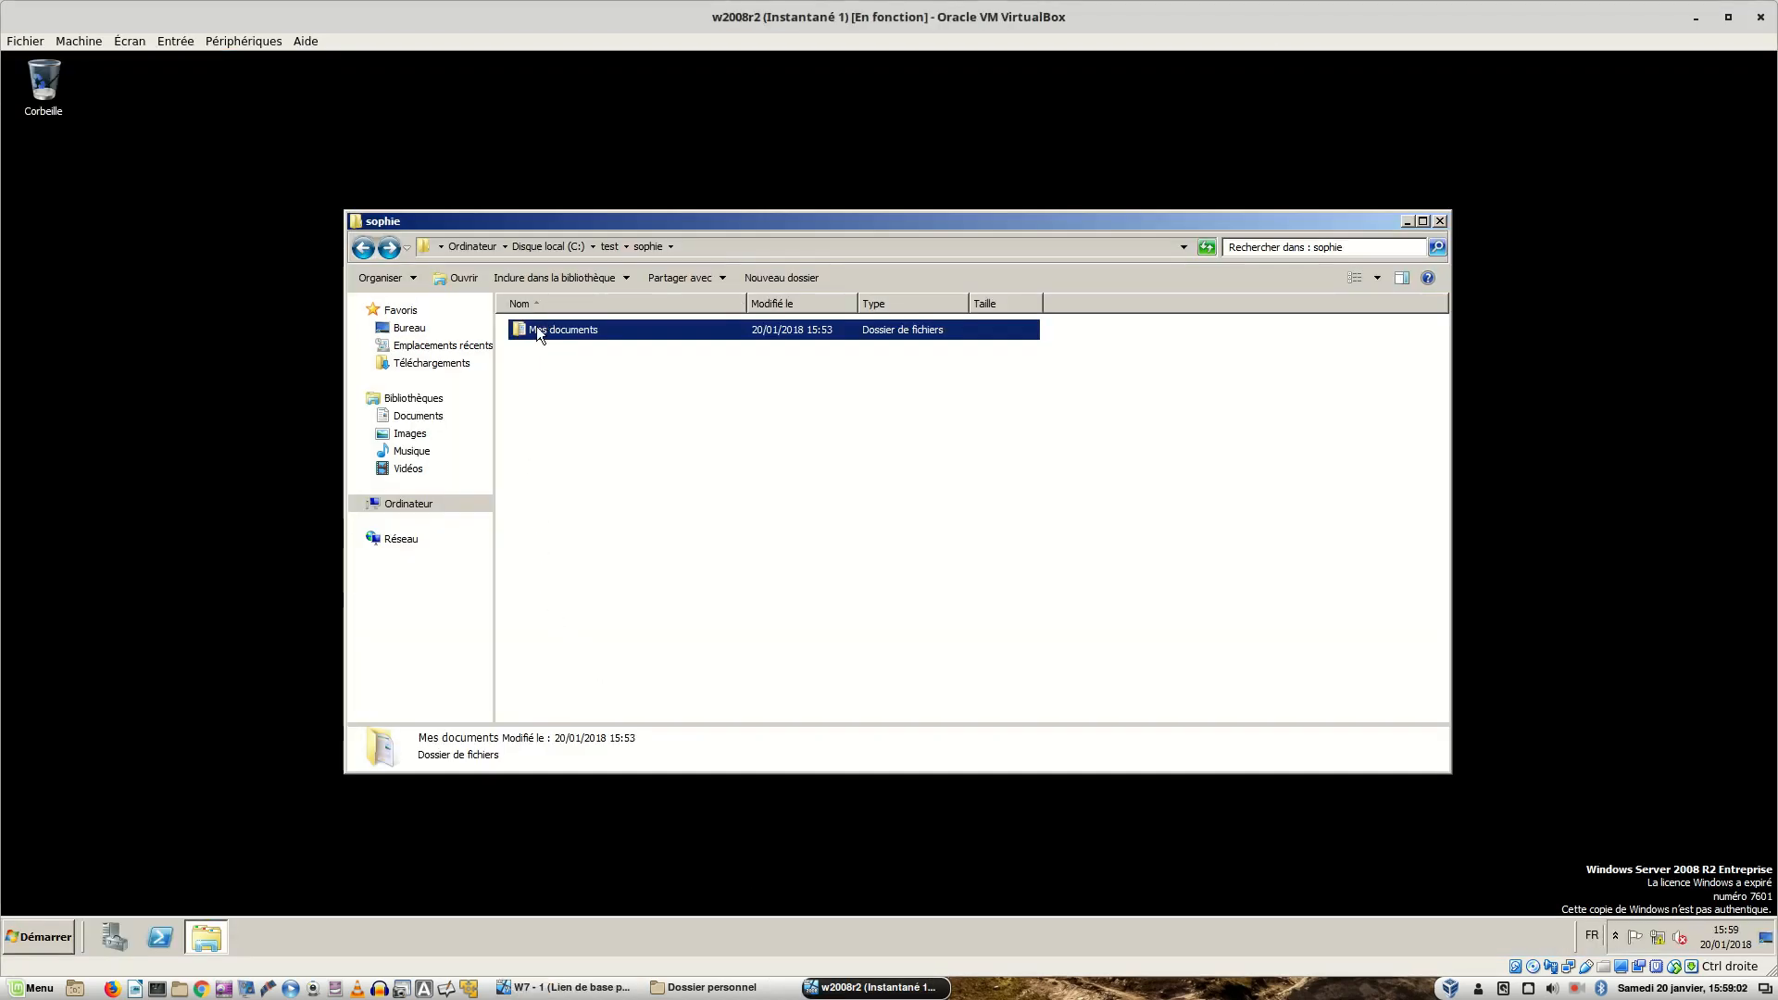
- View the Mes documents folder properties without changes, then close the user's folder window
{"action": "right_click", "coordinate": [537, 329]}
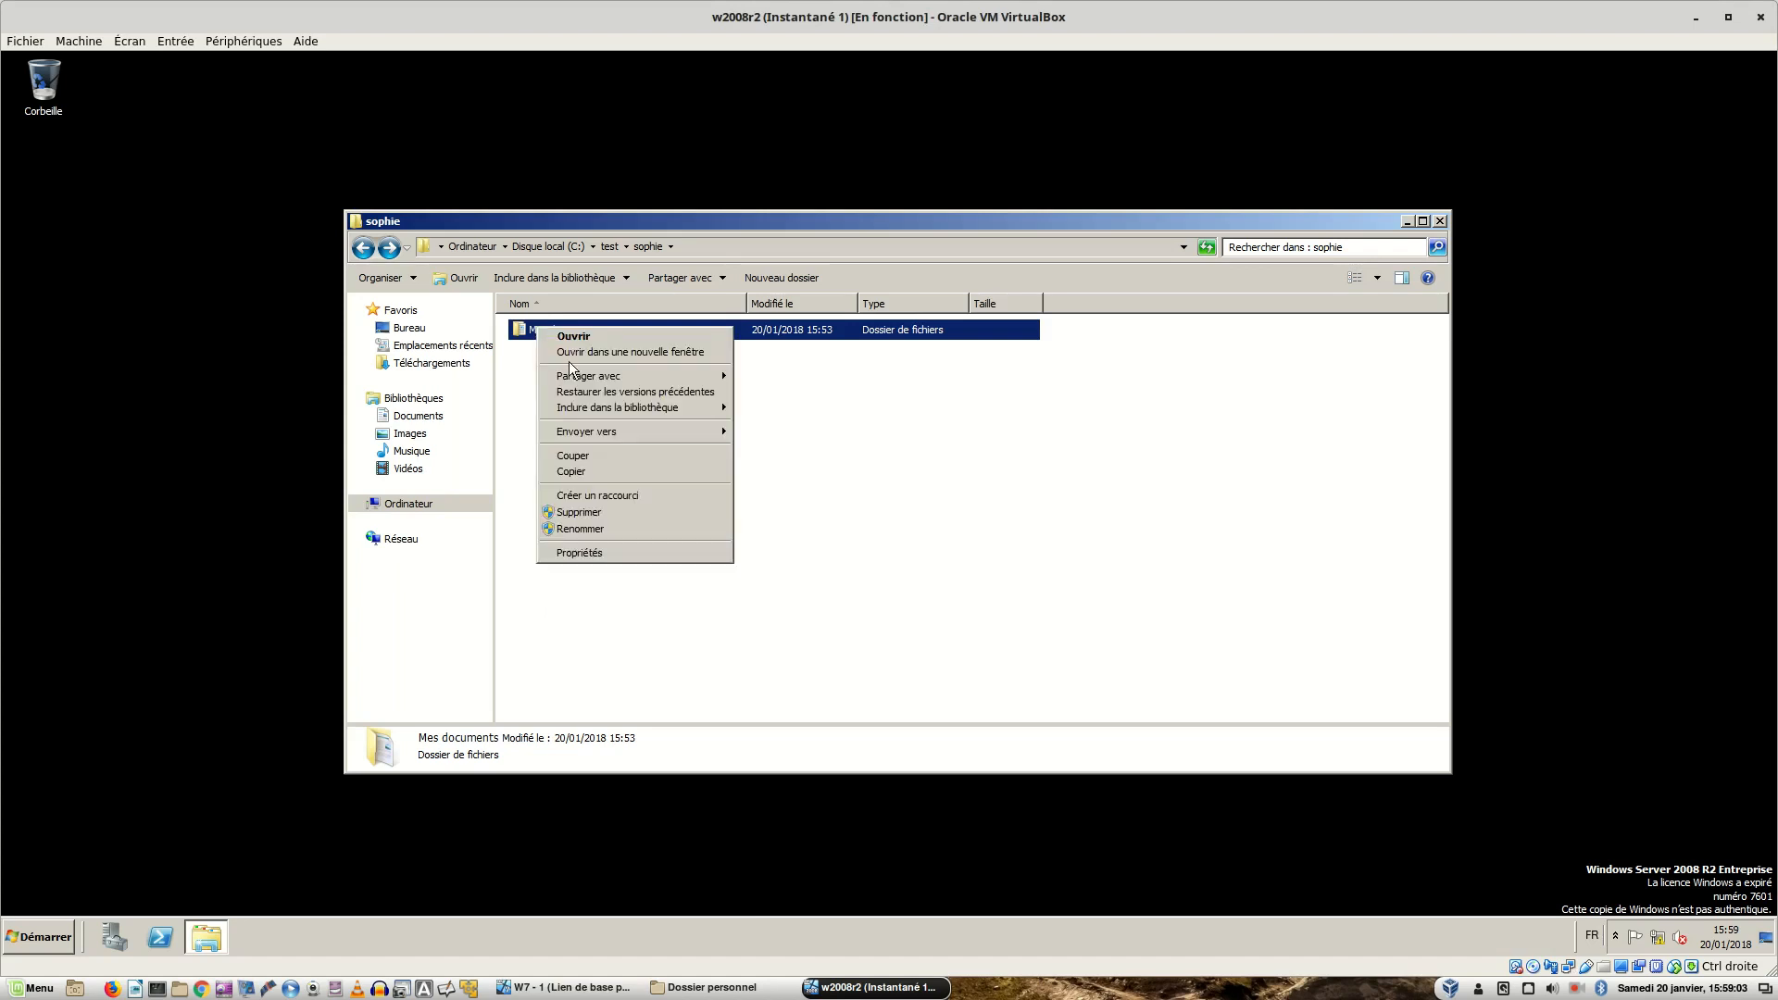
{"action": "left_click", "coordinate": [609, 552]}
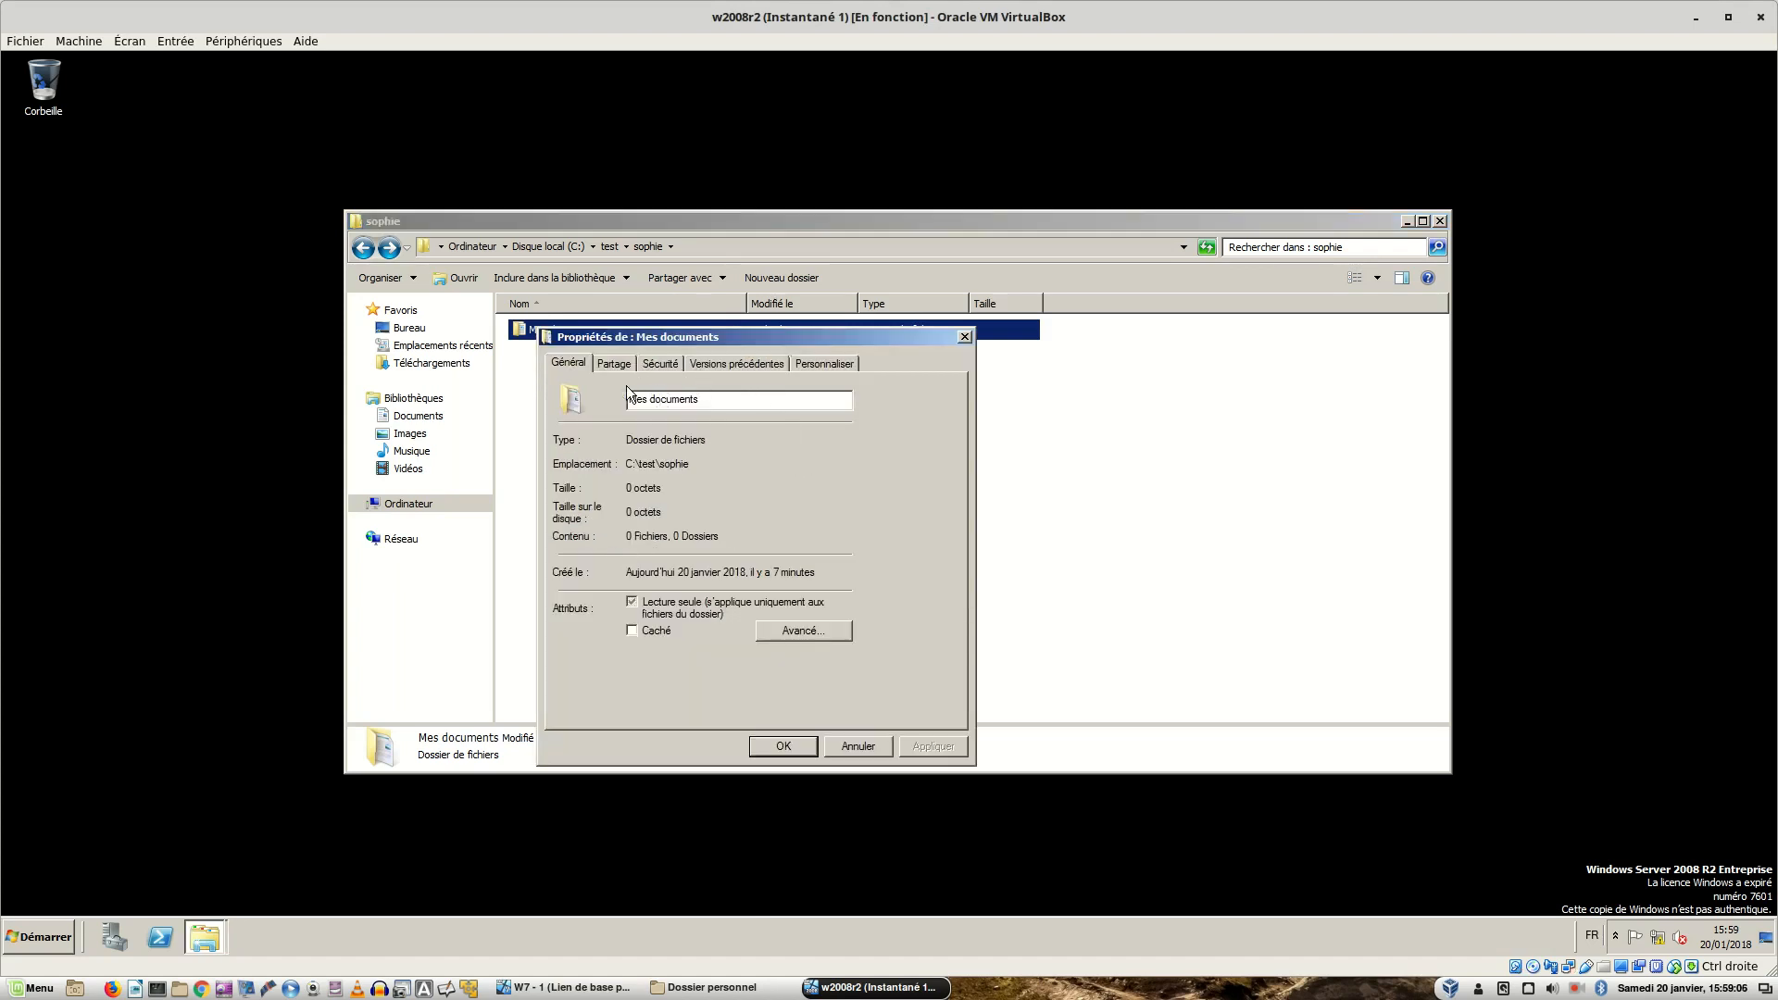
{"action": "left_click", "coordinate": [850, 746]}
{"action": "left_click", "coordinate": [849, 746]}
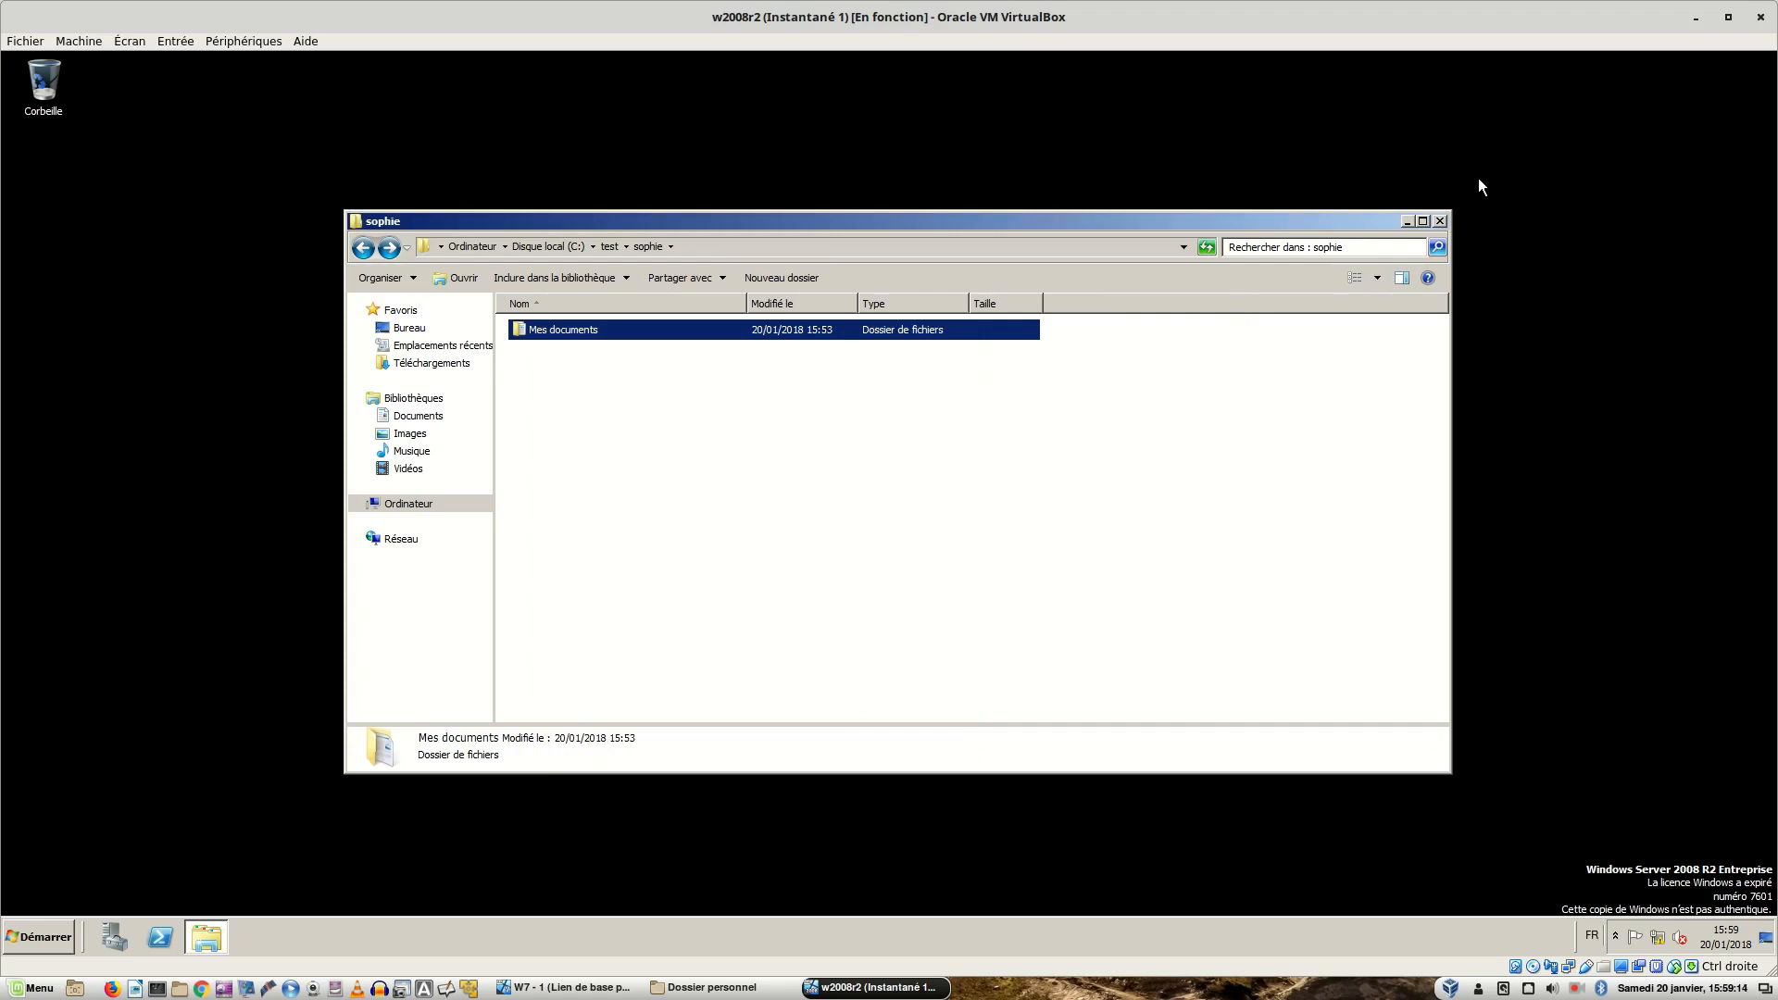
{"action": "left_click", "coordinate": [1440, 221]}
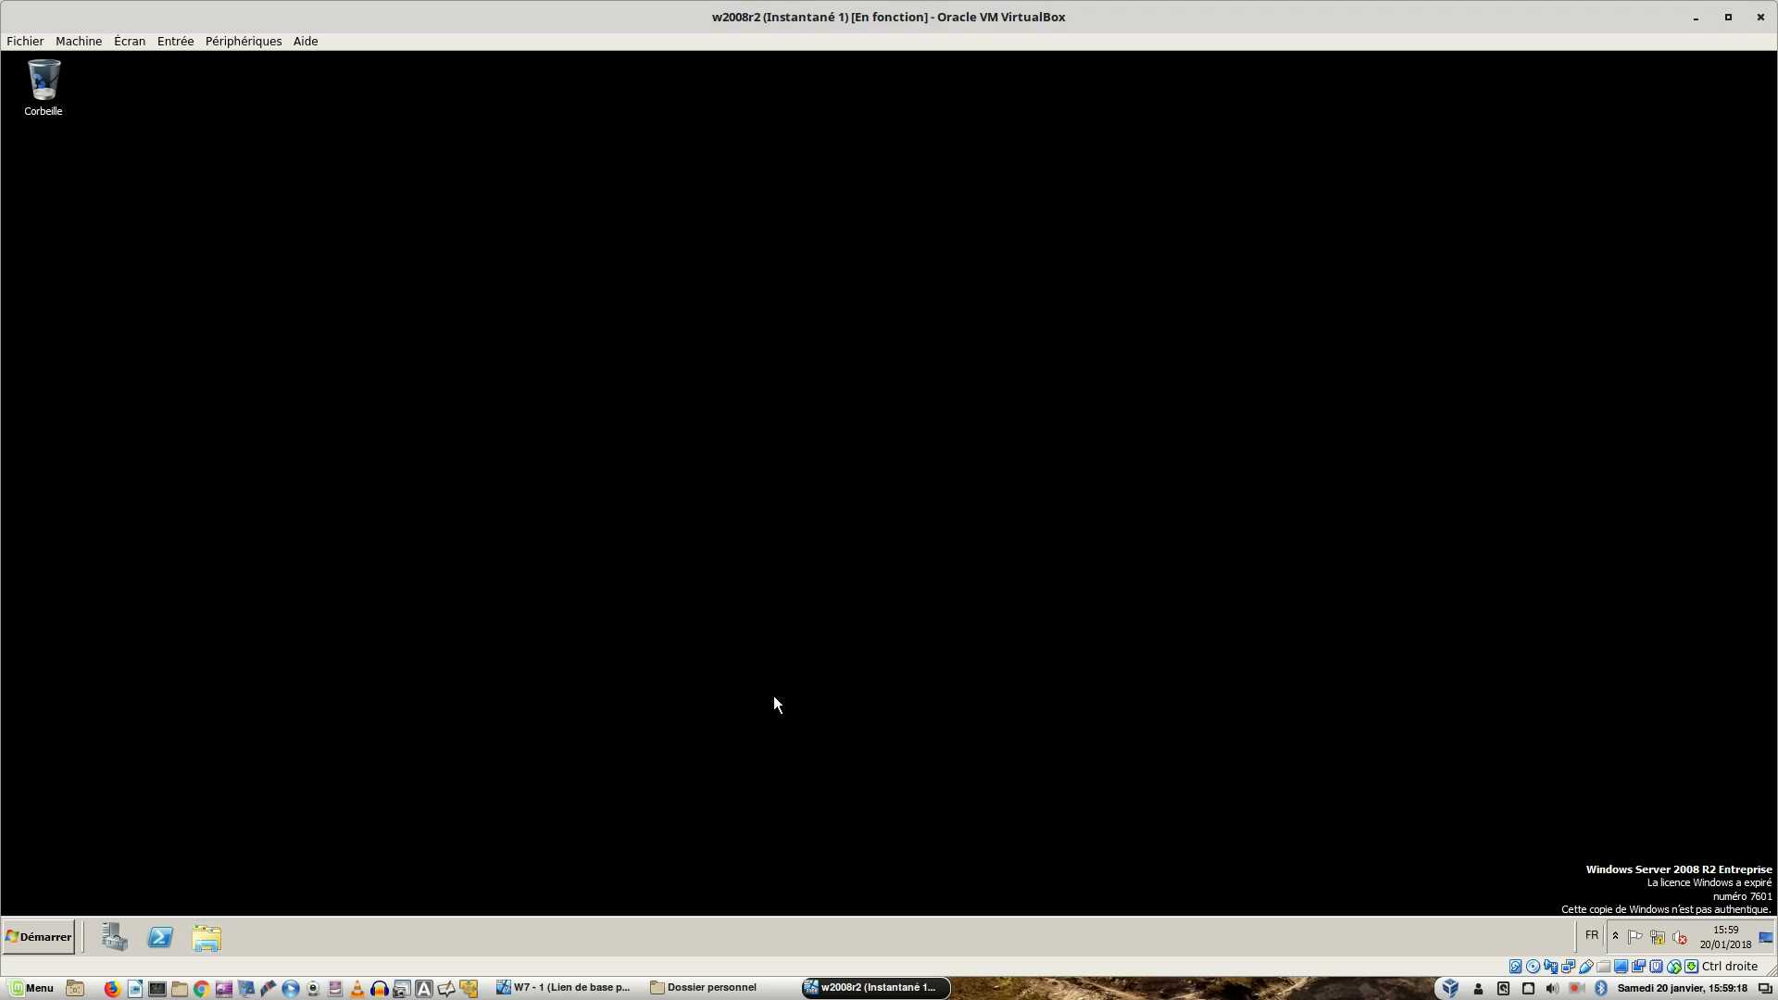
- Log off the Windows 7 client session, then return to the Windows Server 2012 VM
{"action": "left_click", "coordinate": [569, 988]}
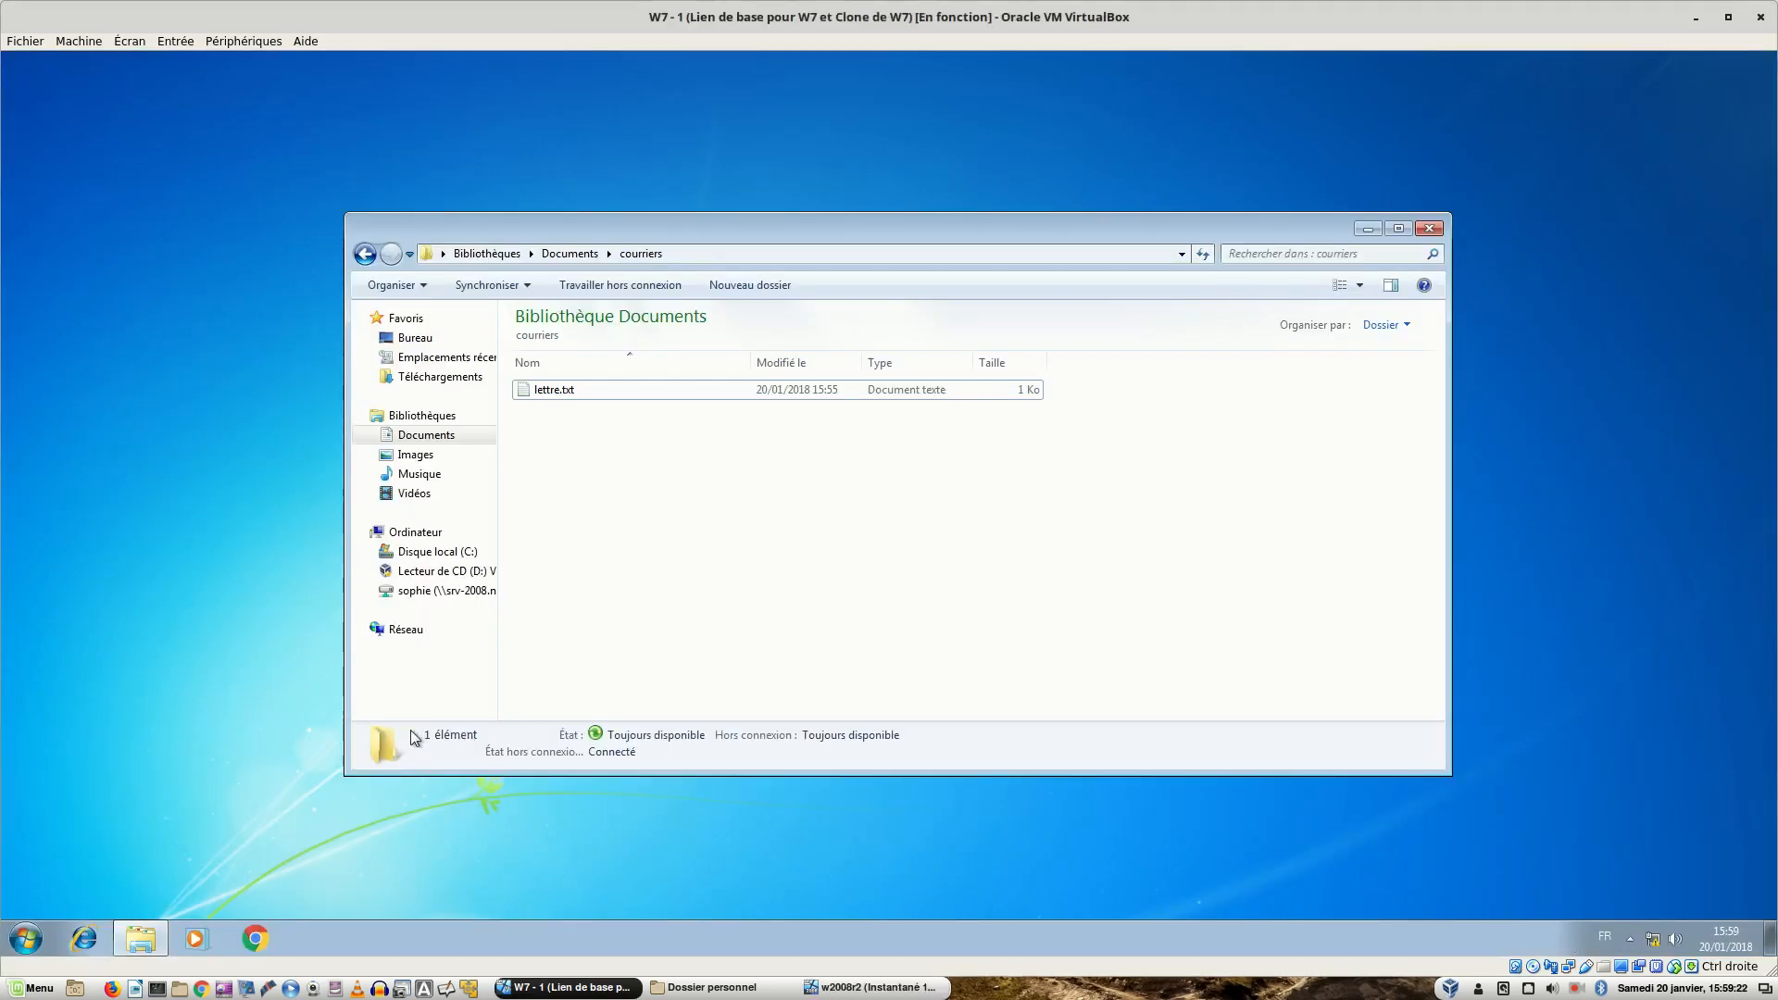
{"action": "left_click", "coordinate": [28, 940]}
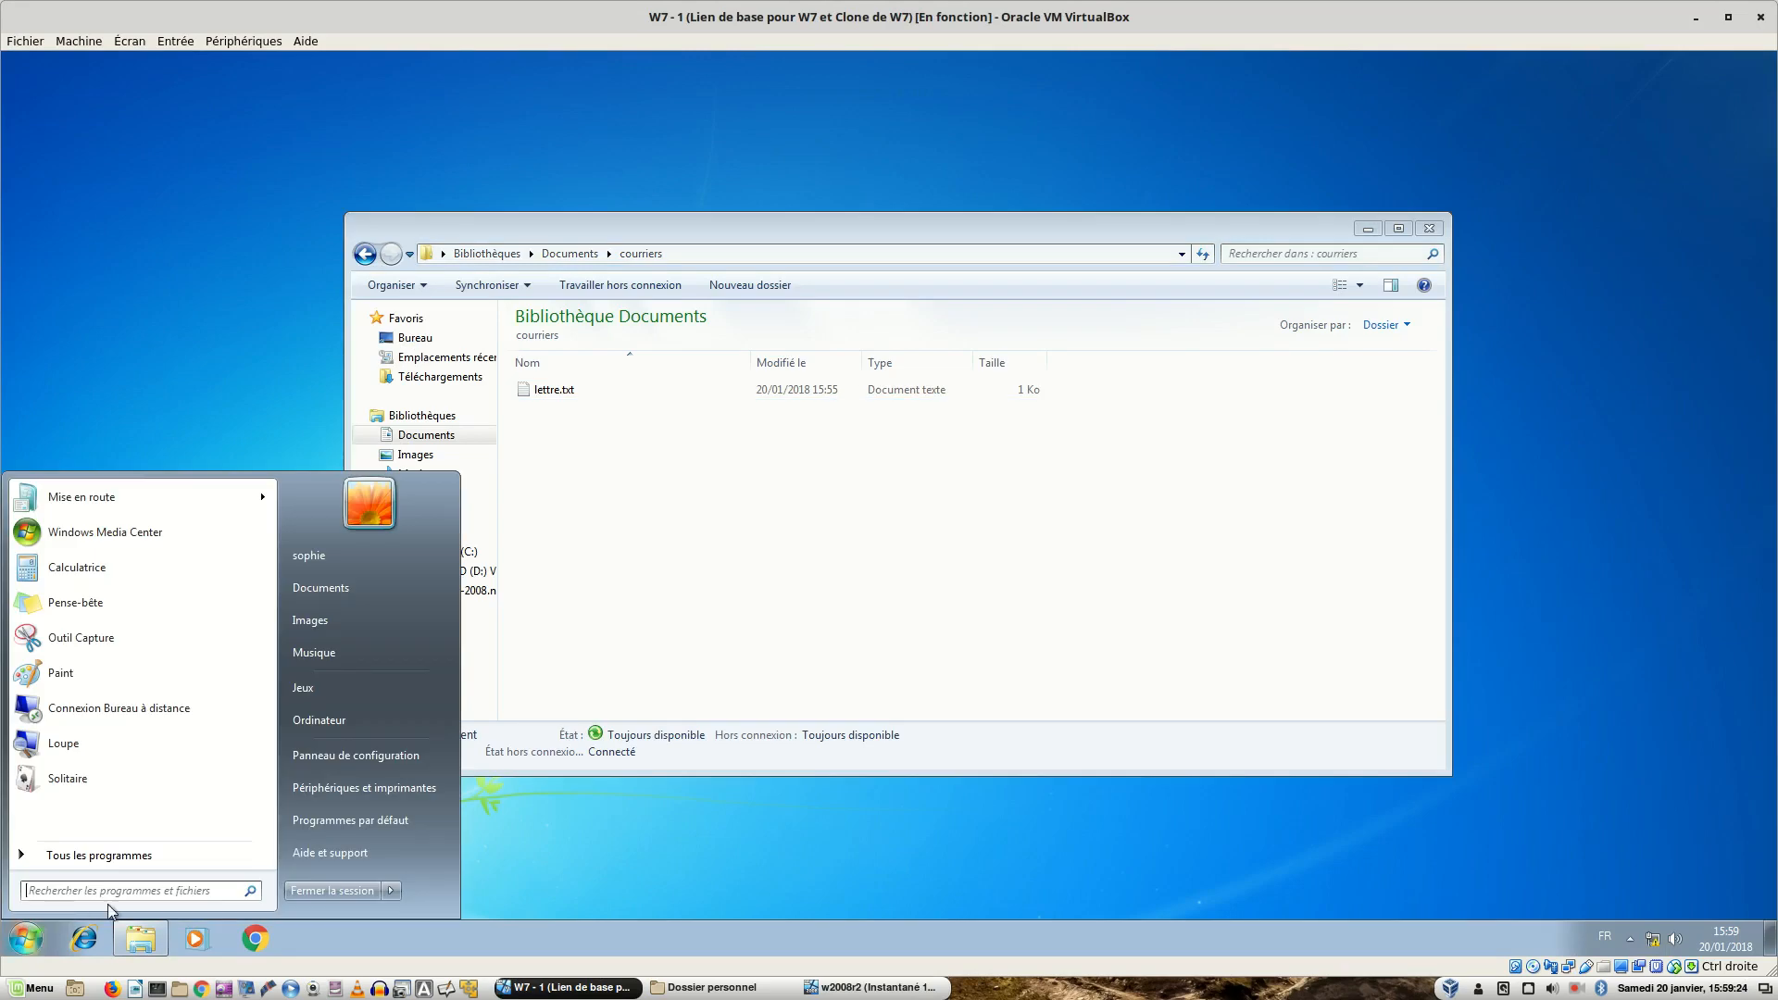
{"action": "left_click", "coordinate": [318, 892]}
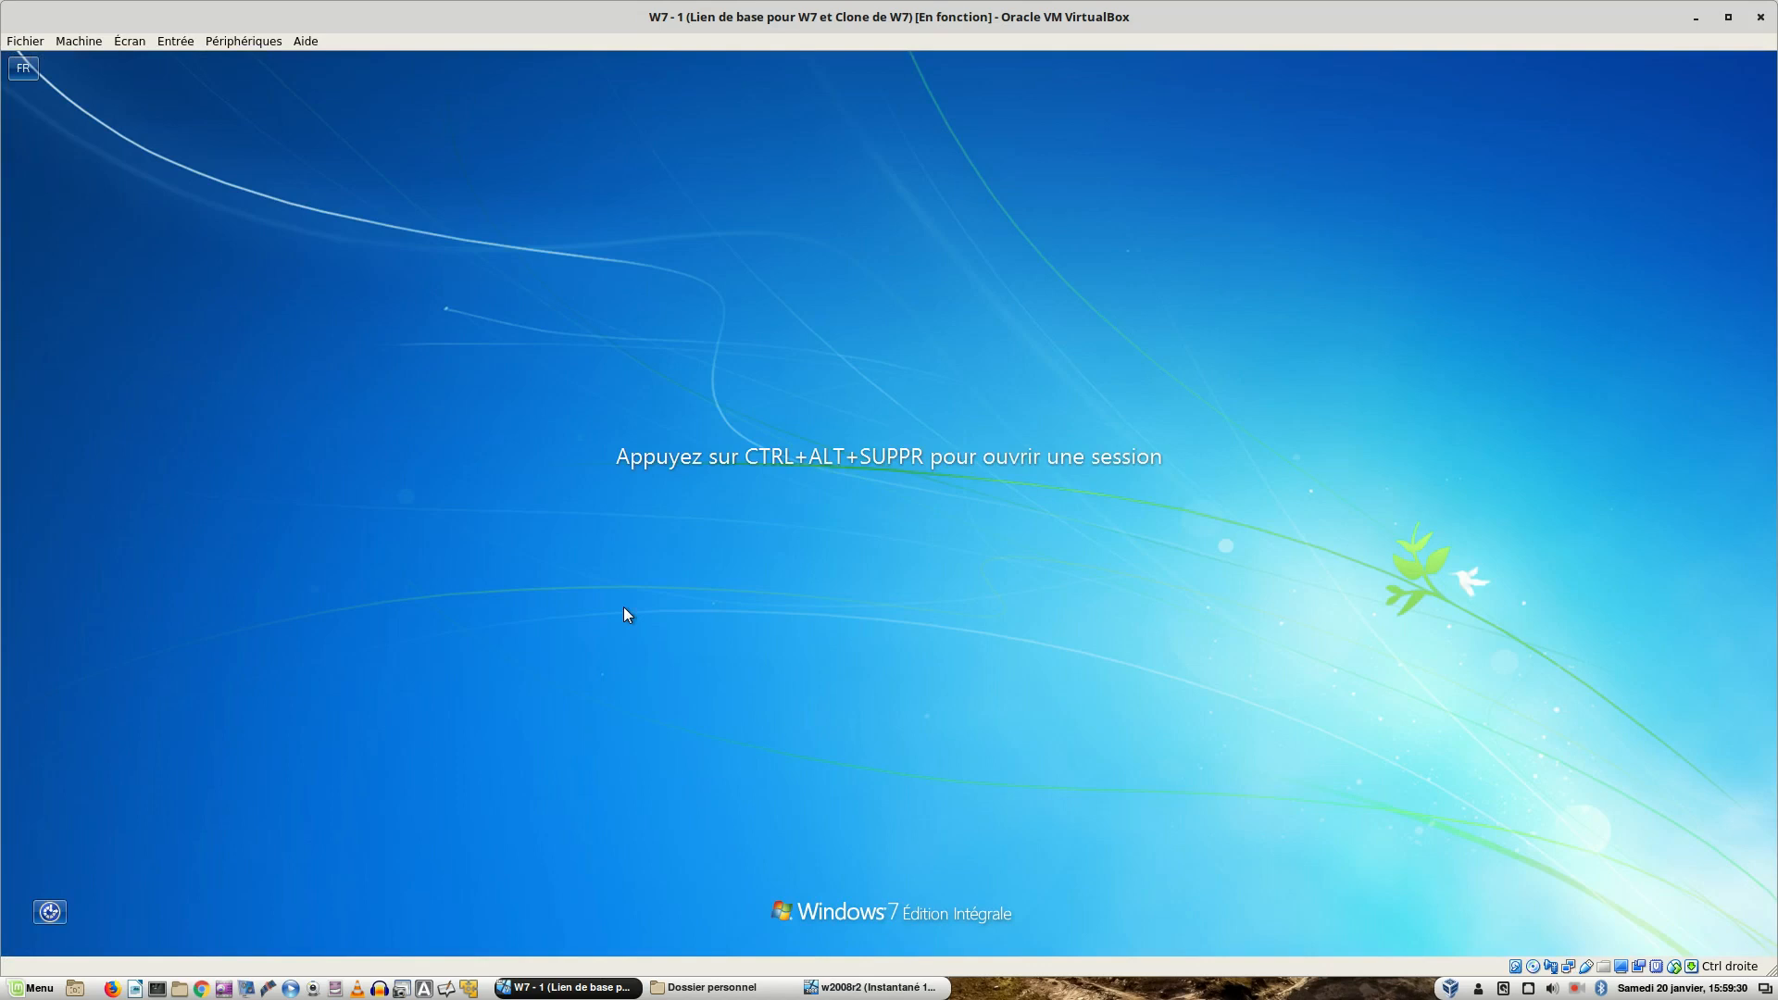
{"action": "key", "text": "ctrl+Delete"}
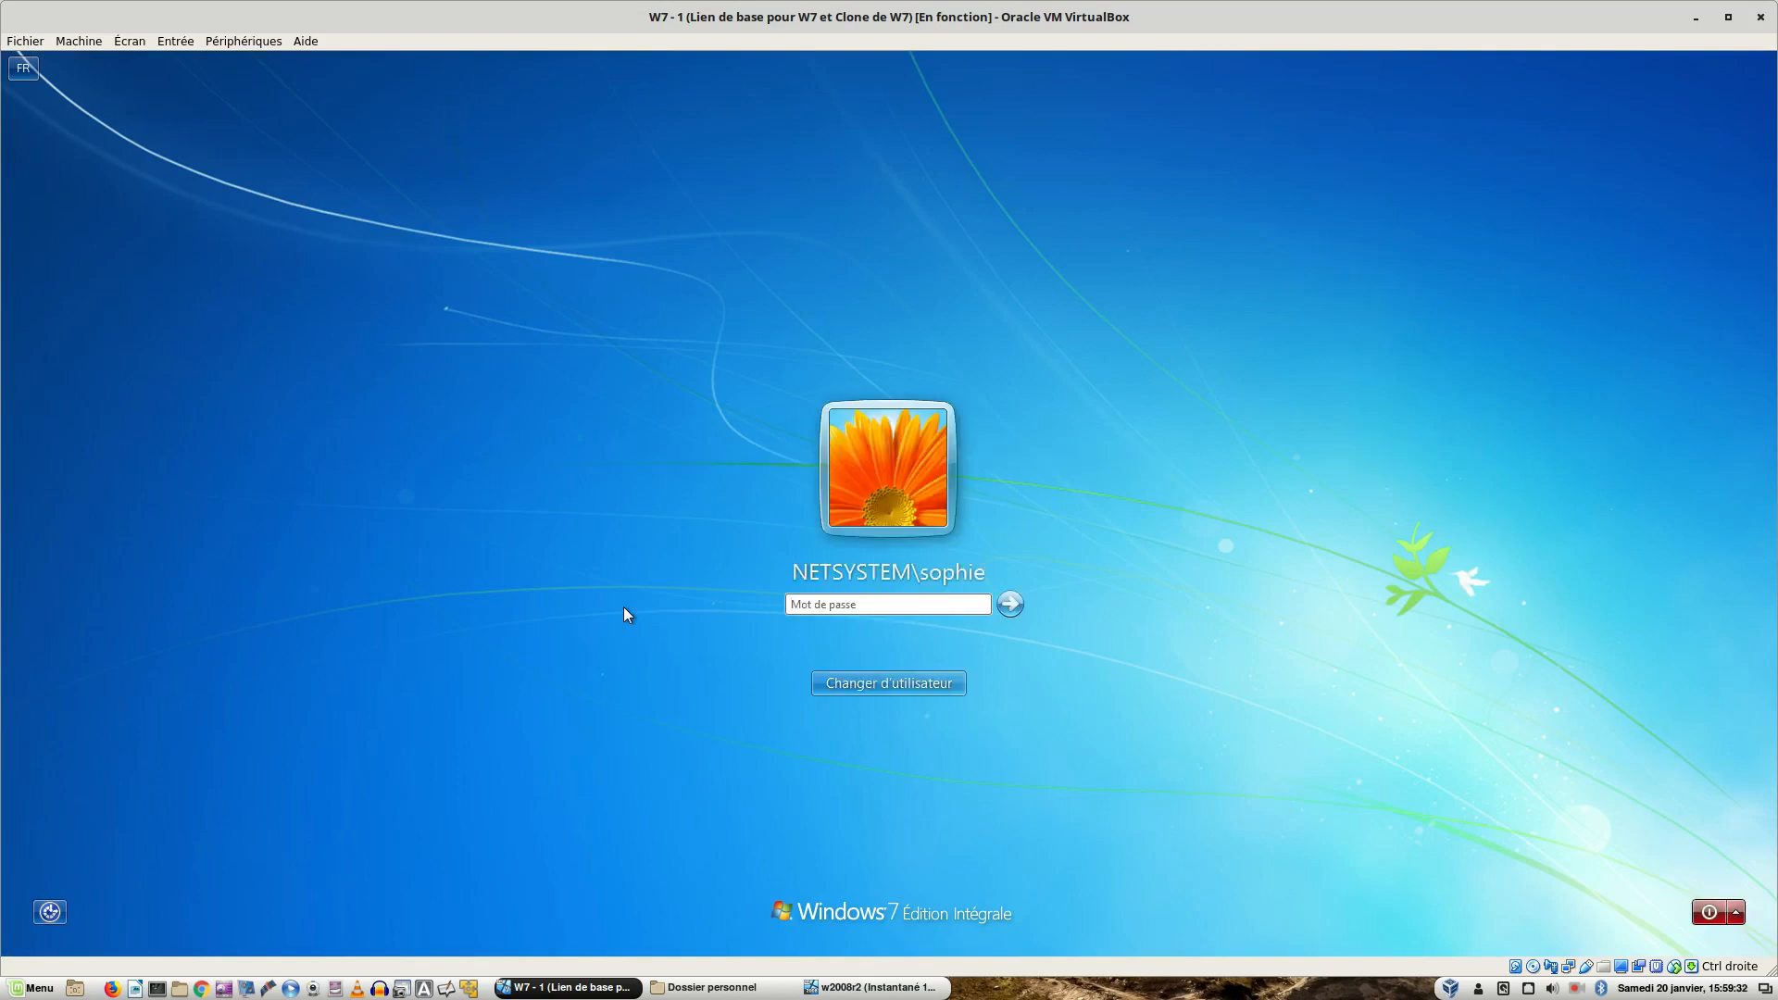
{"action": "key", "text": "ctrl+alt+Left"}
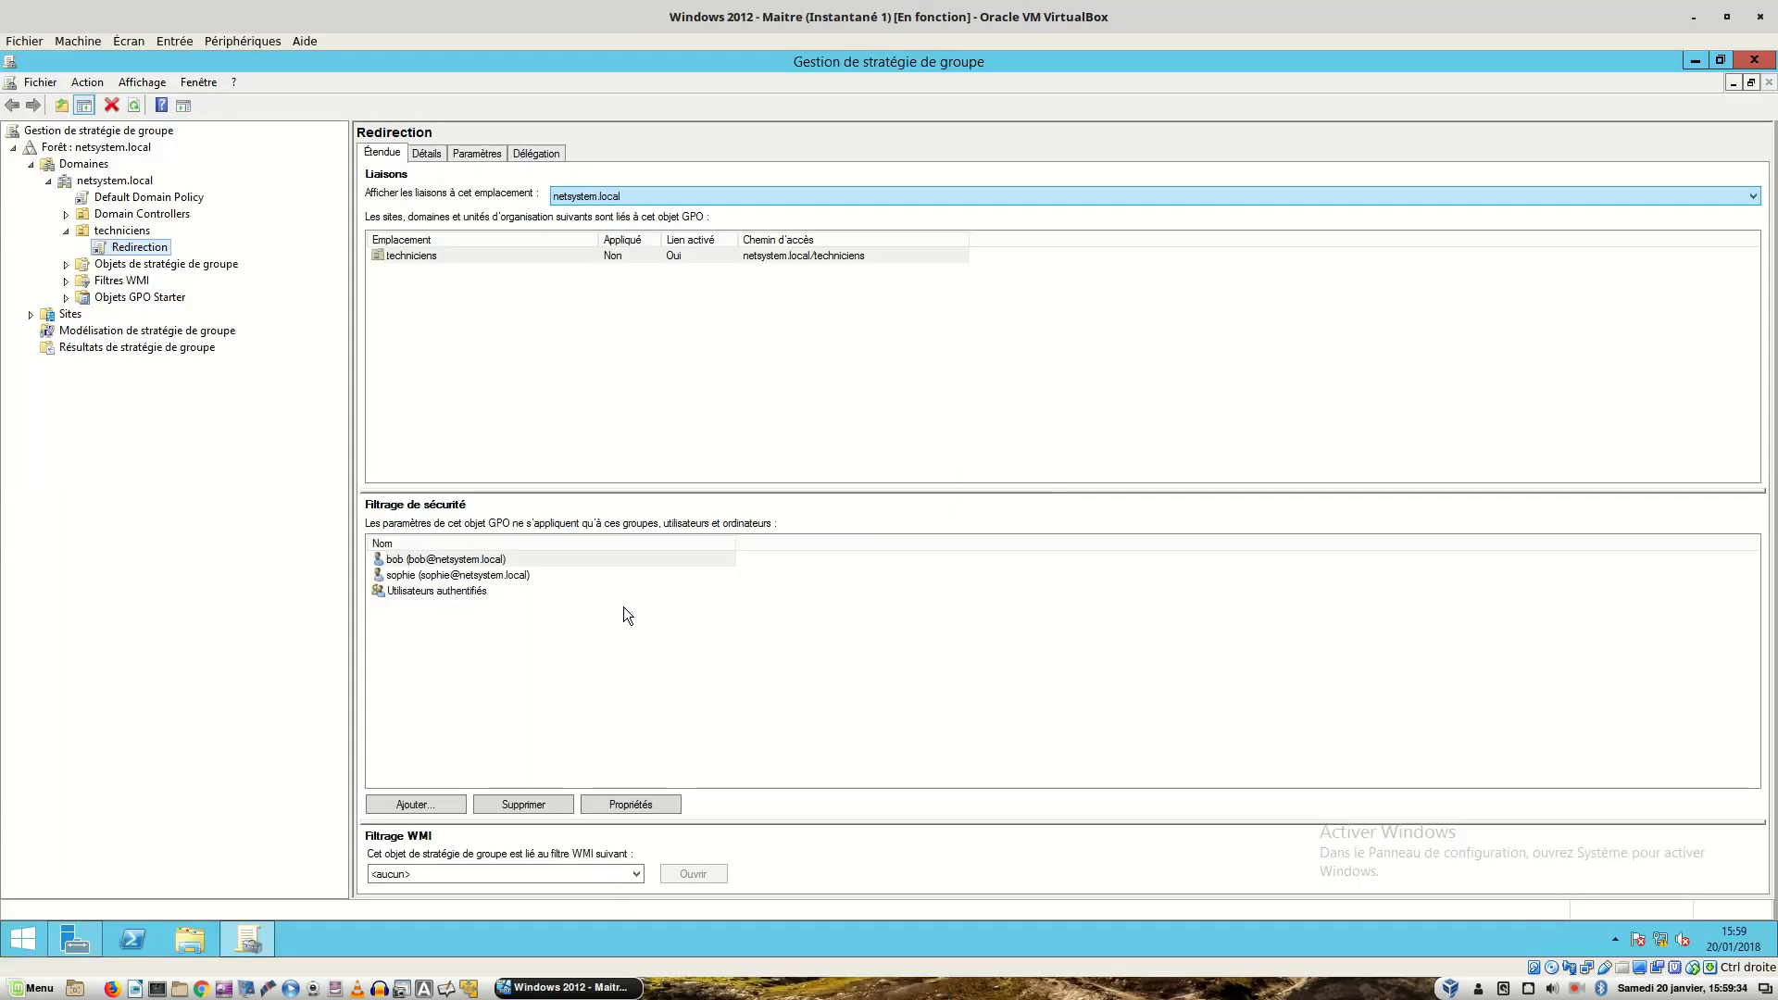
{"action": "left_click", "coordinate": [401, 561]}
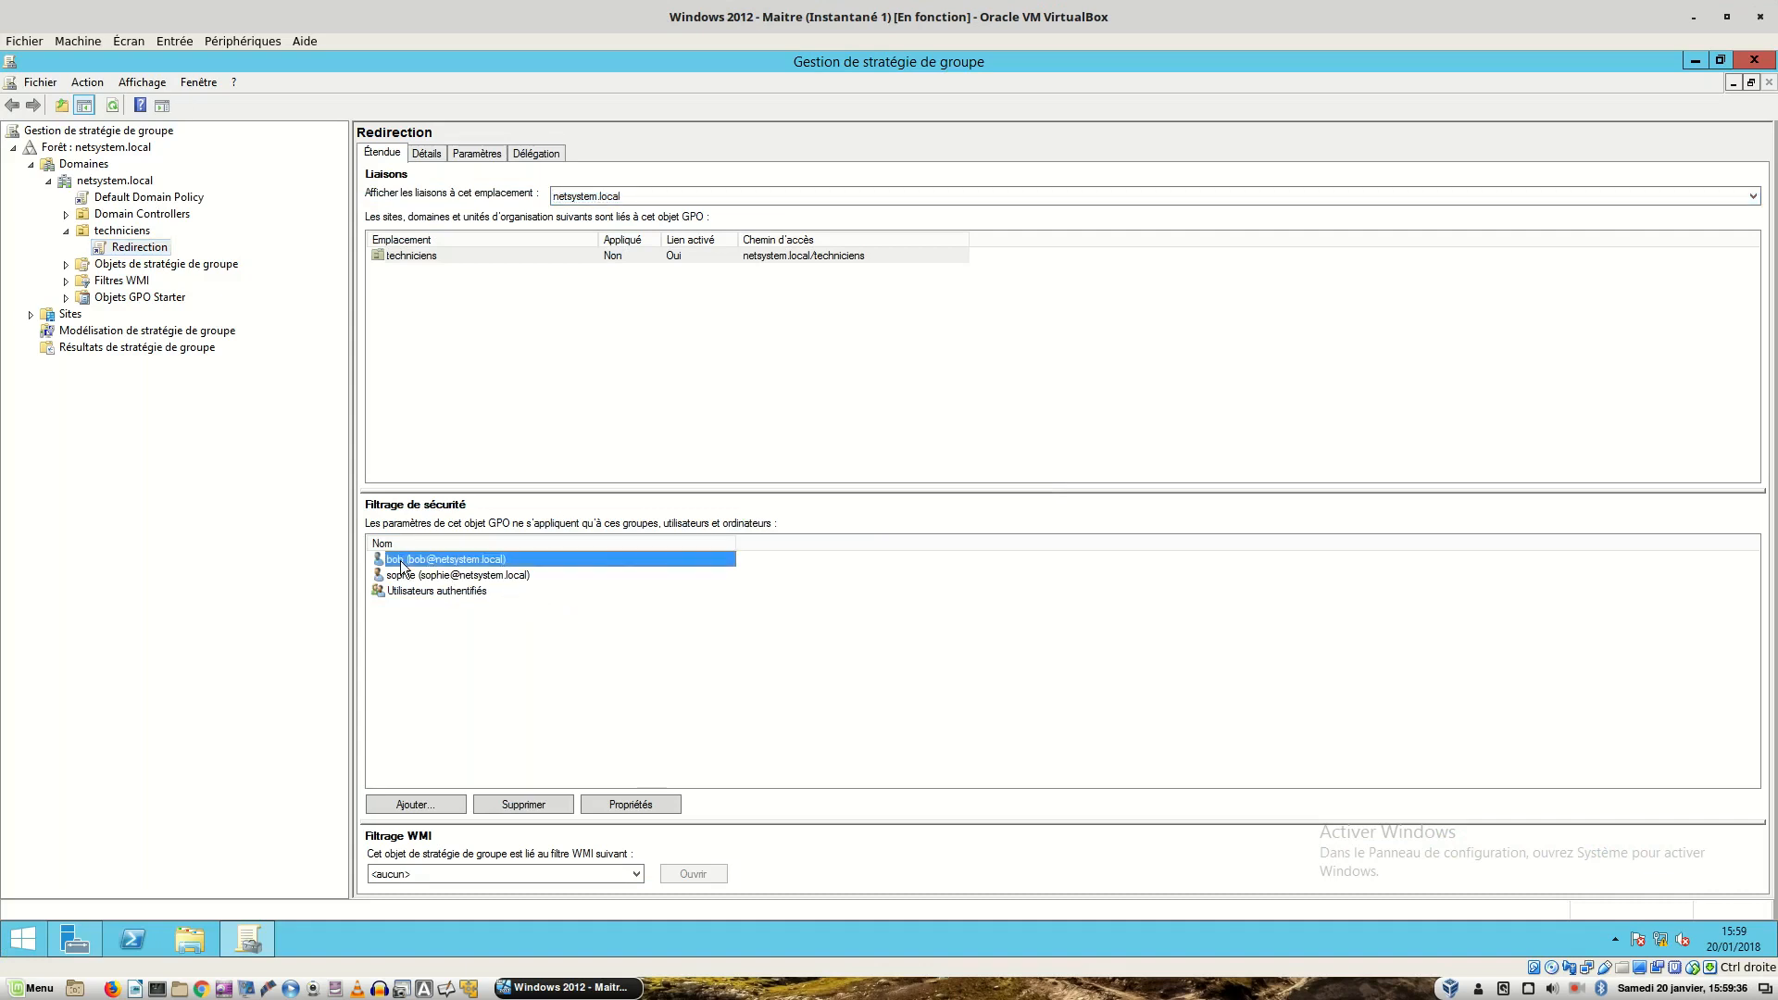
{"action": "left_click", "coordinate": [402, 578]}
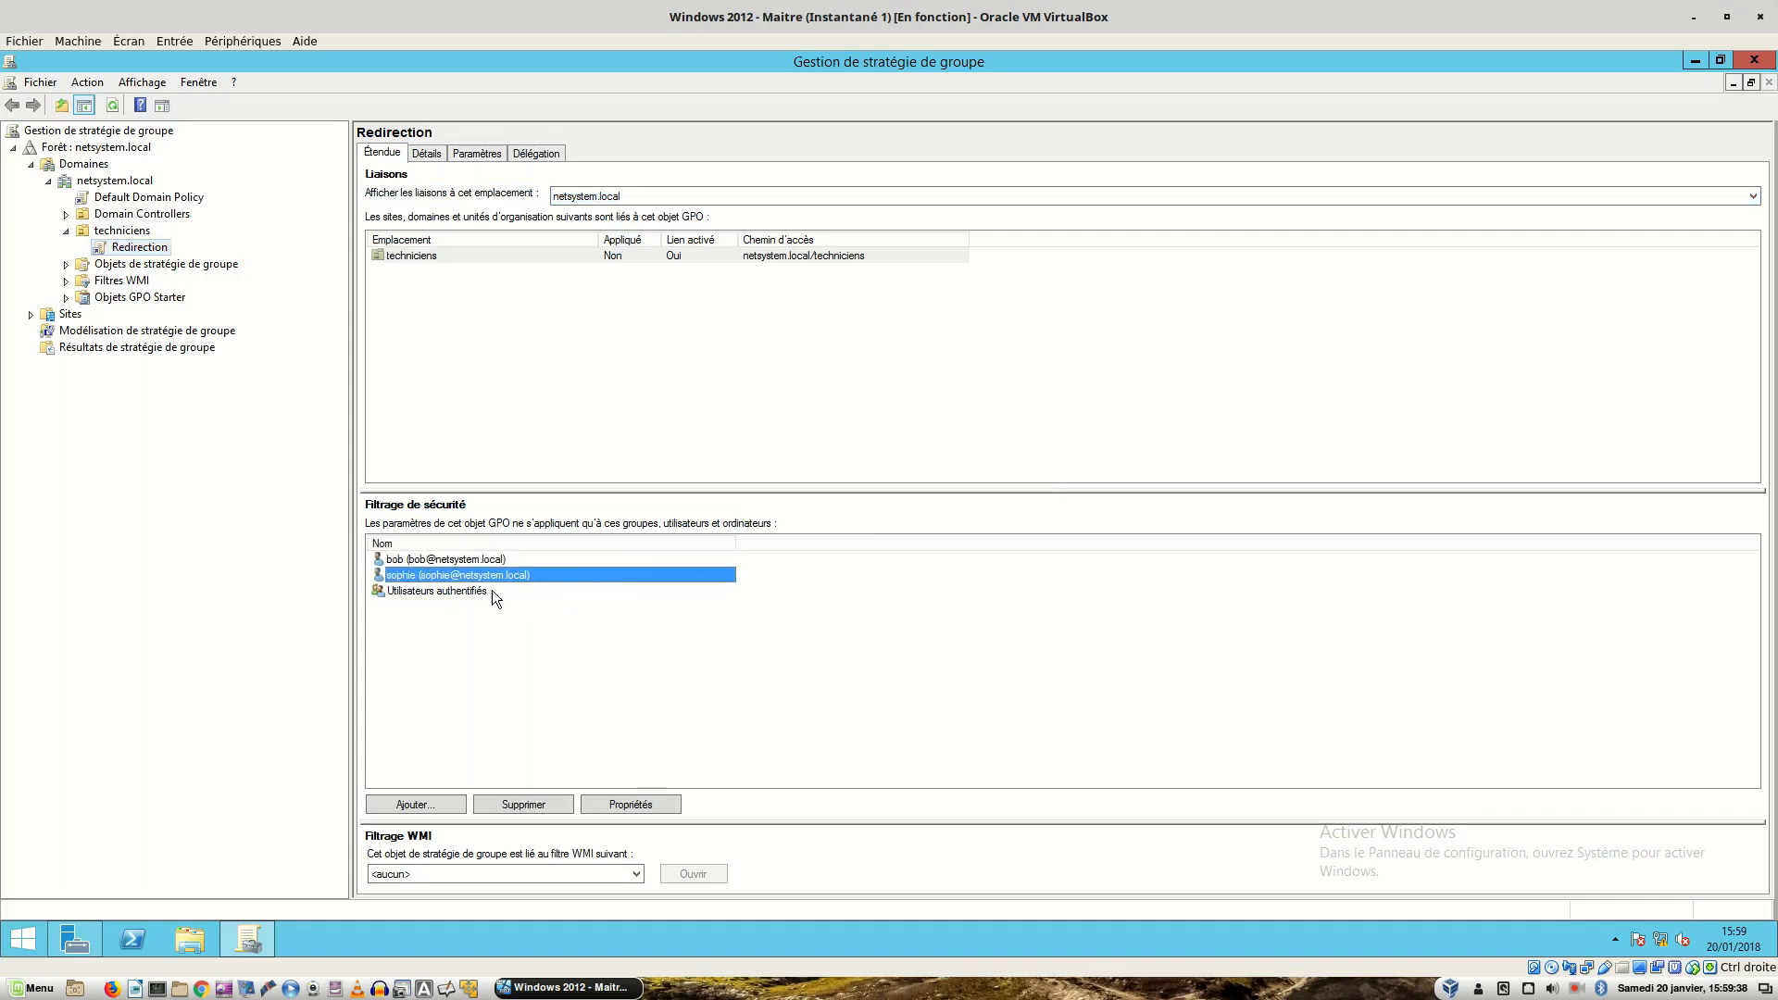
{"action": "left_click", "coordinate": [422, 560]}
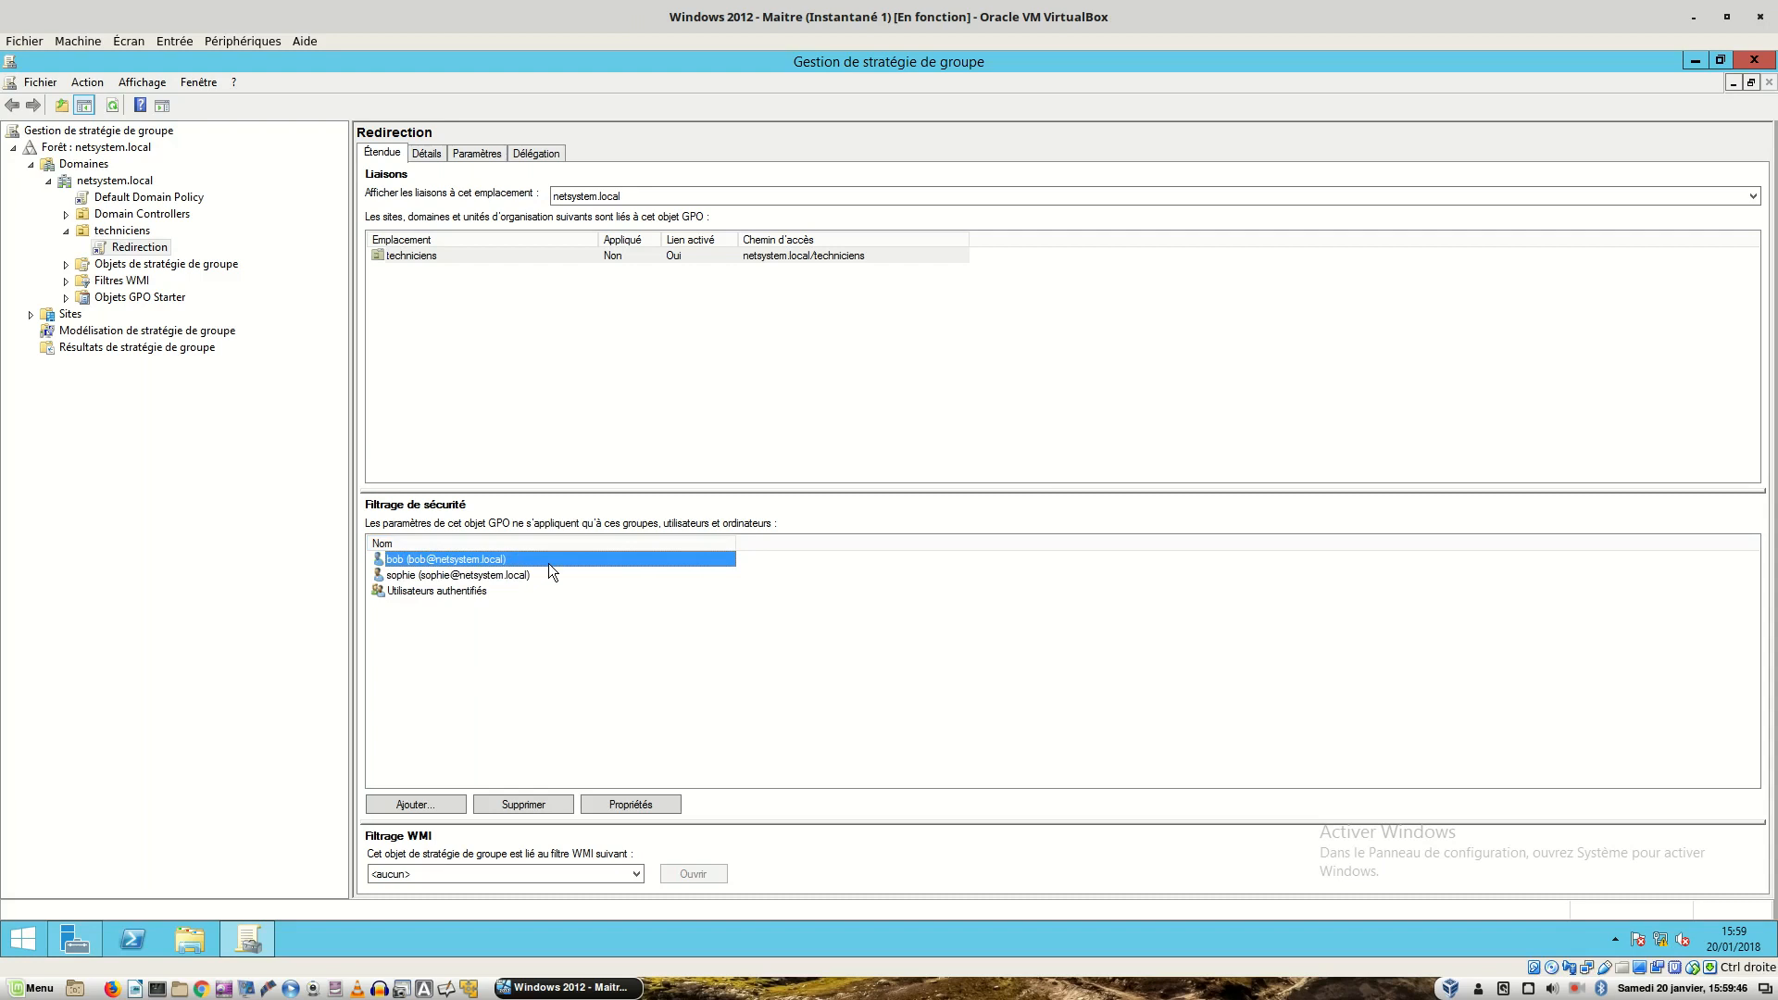
{"action": "mouse_move", "coordinate": [591, 987]}
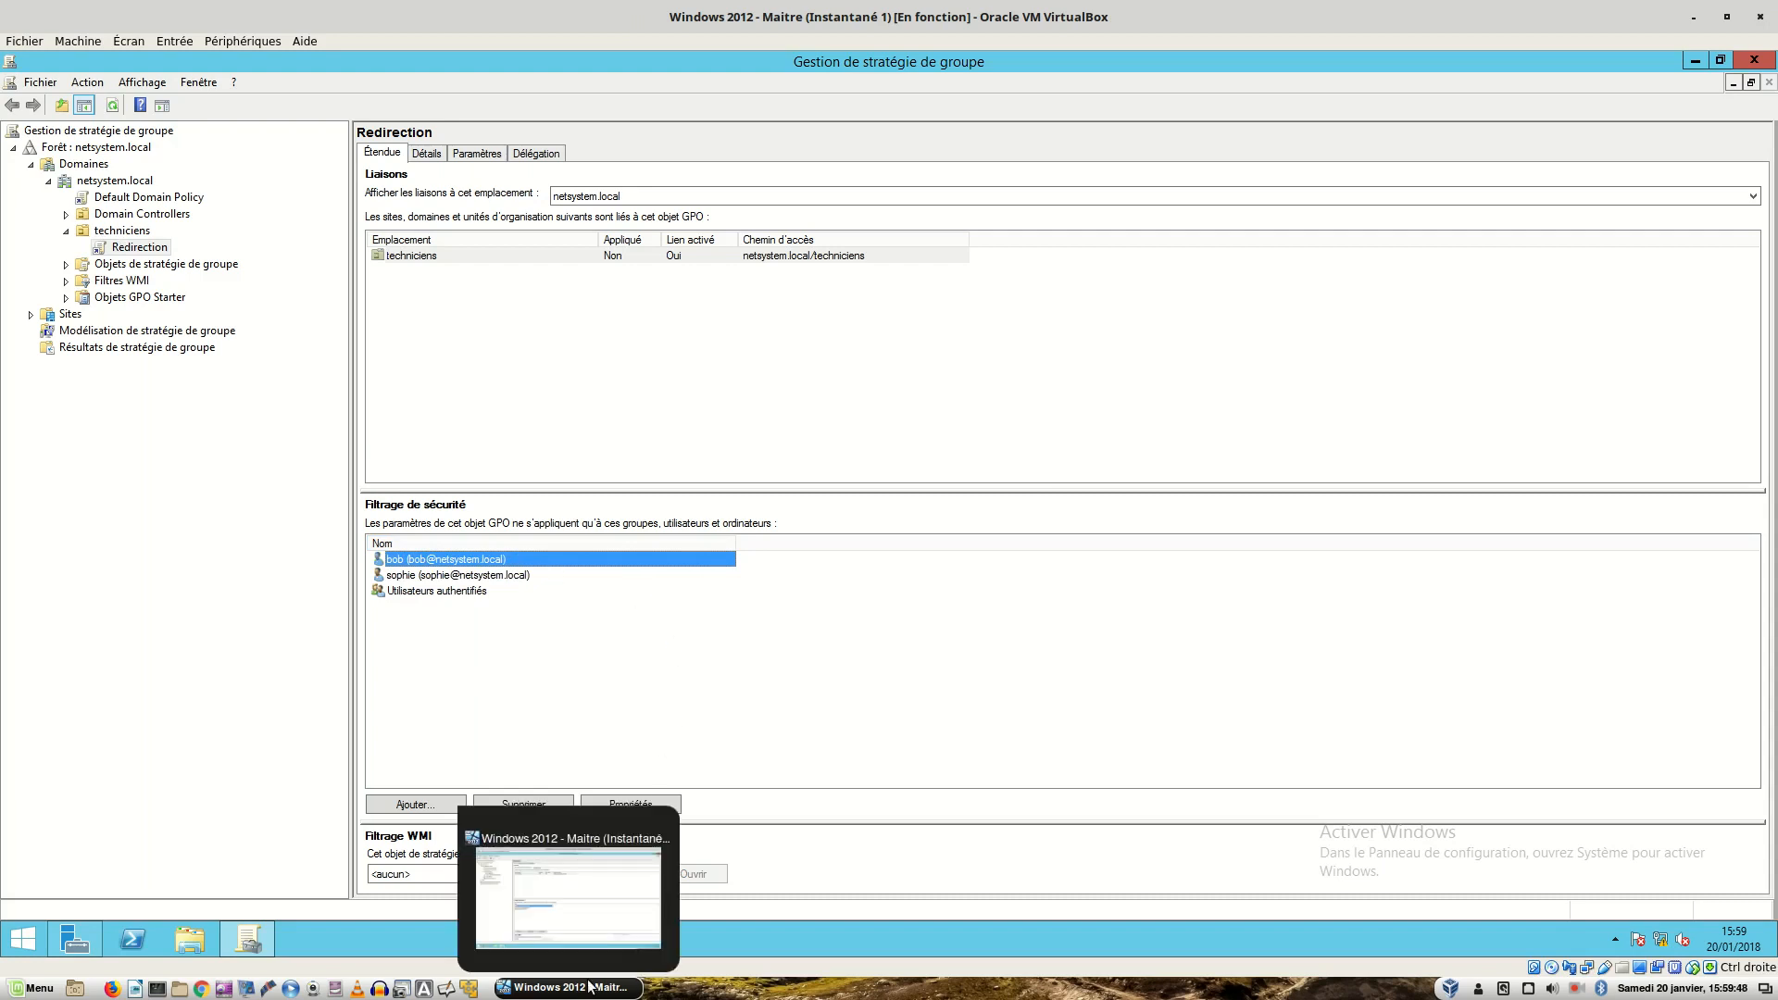
- On the Windows 7 client, log on as another domain user with that user's name and password
{"action": "left_click", "coordinate": [590, 987]}
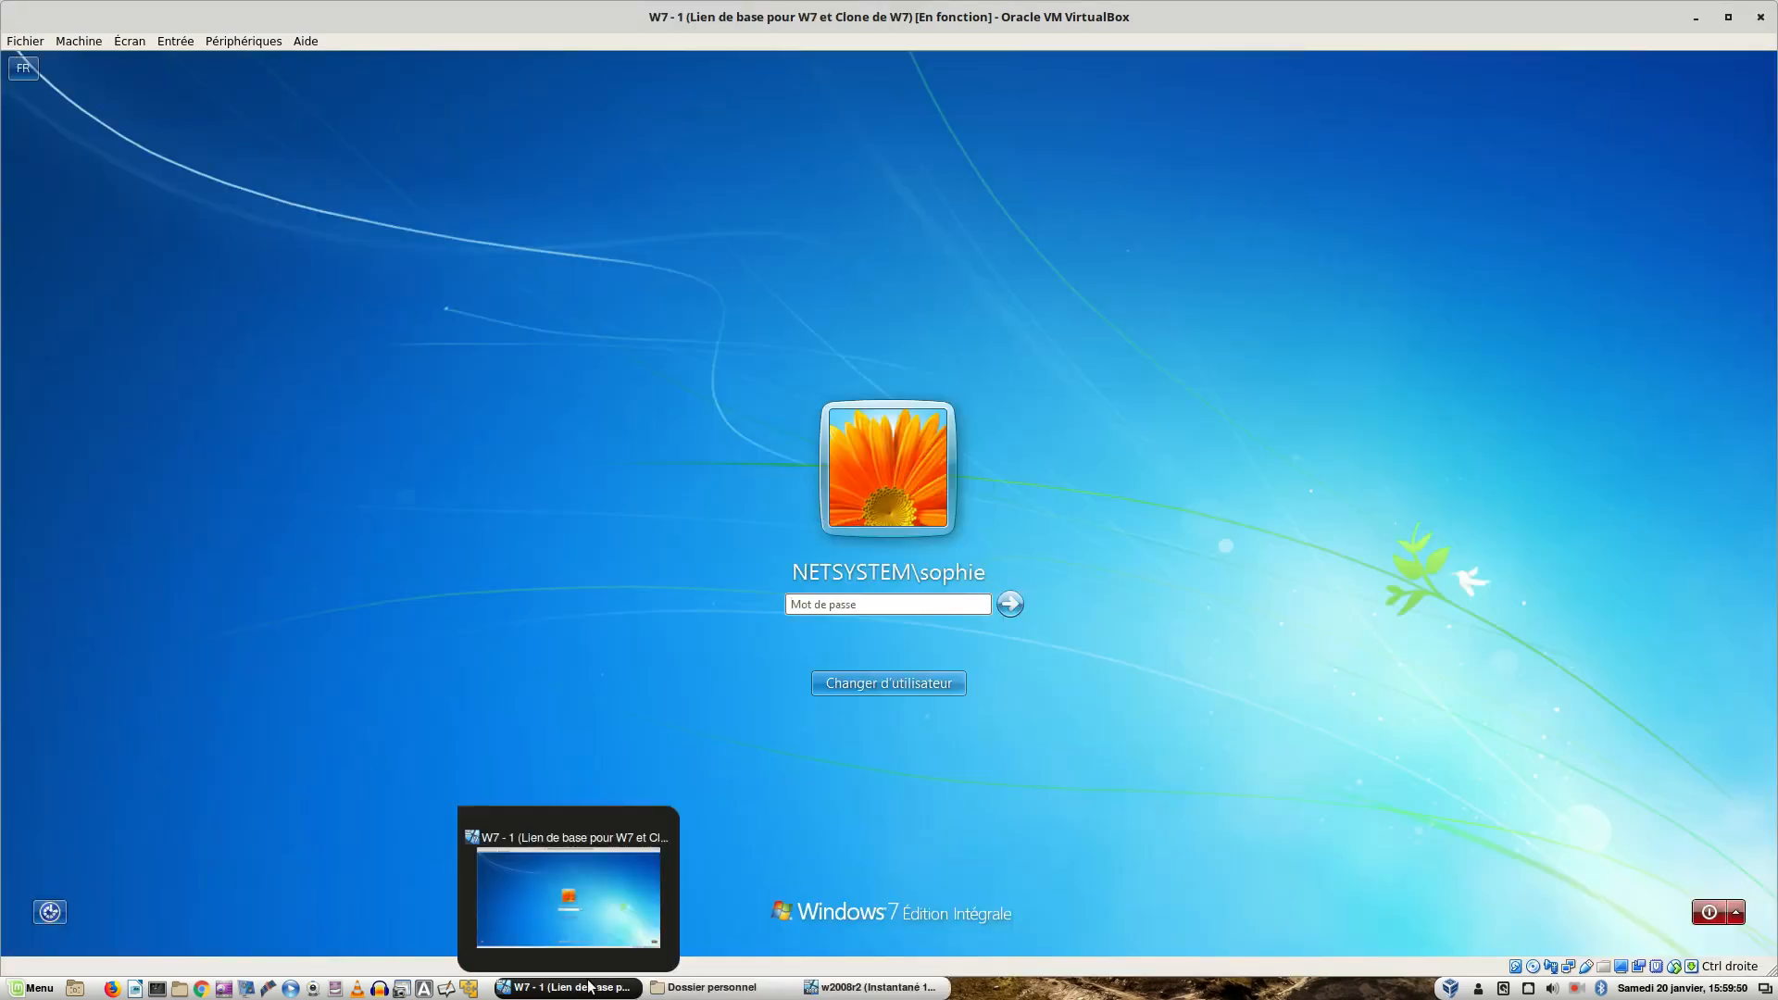
{"action": "left_click", "coordinate": [885, 691]}
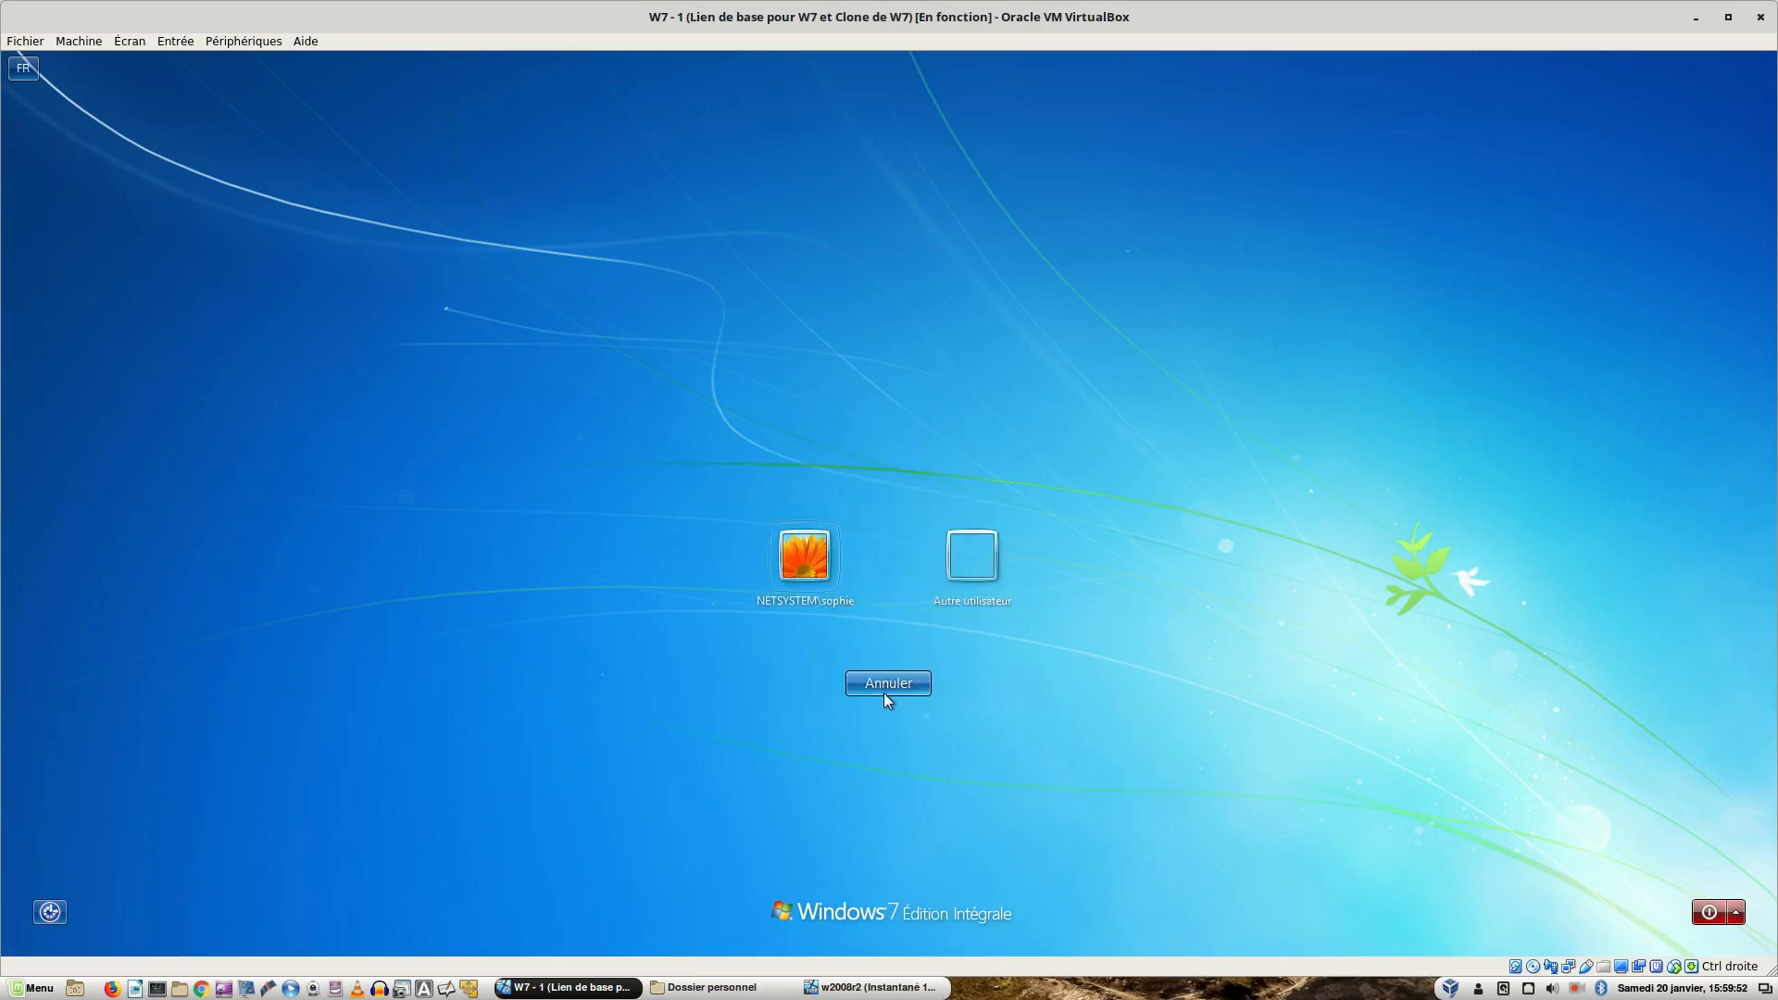
{"action": "left_click", "coordinate": [984, 564]}
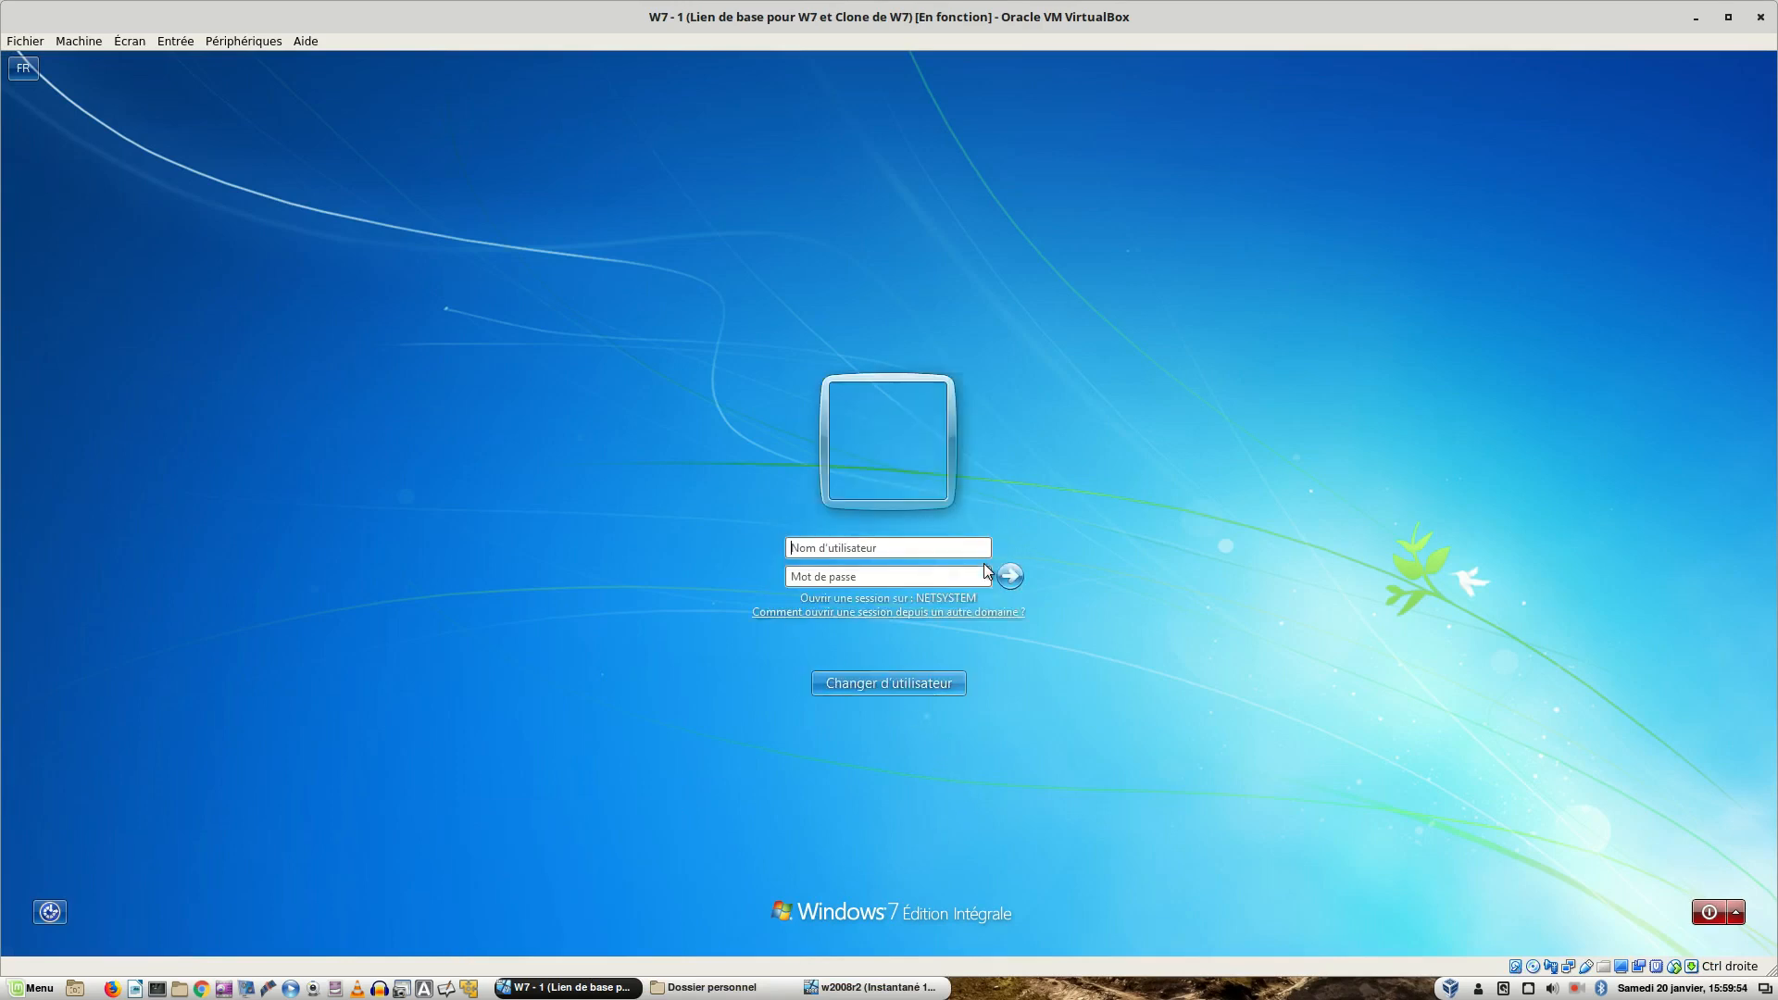
{"action": "type", "text": "bobPa$$w0rd"}
{"action": "key", "text": "Return"}
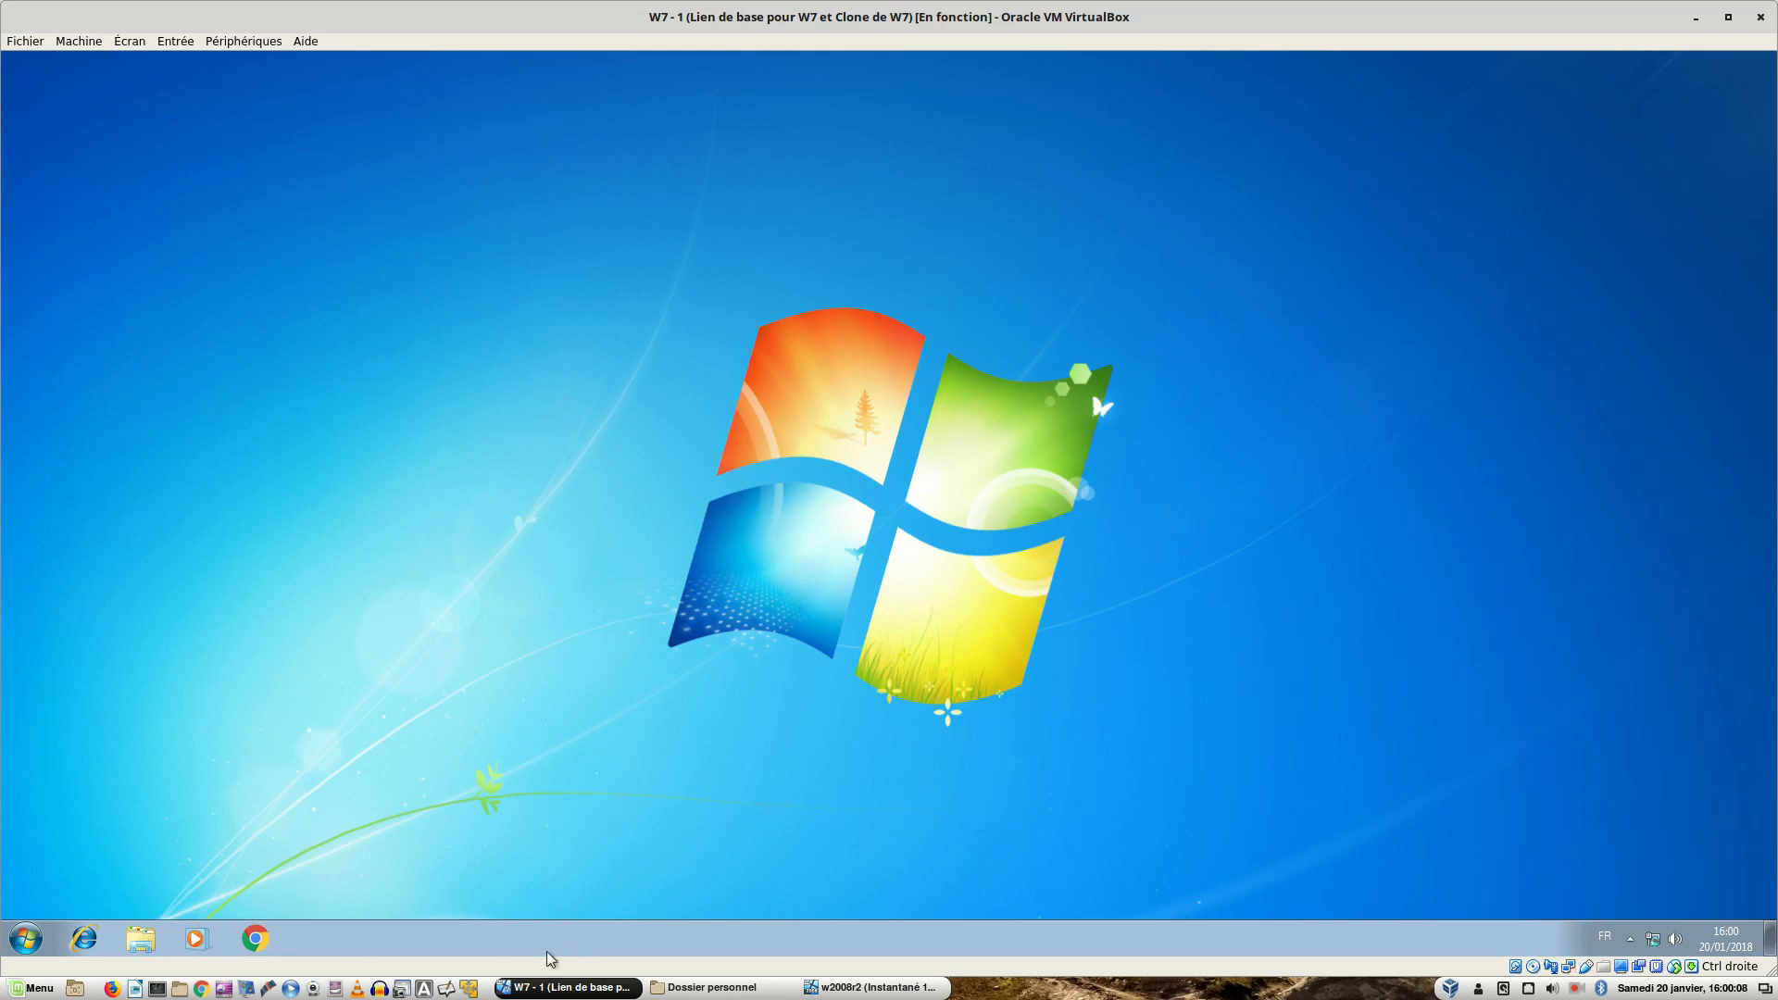
{"action": "left_click", "coordinate": [135, 942]}
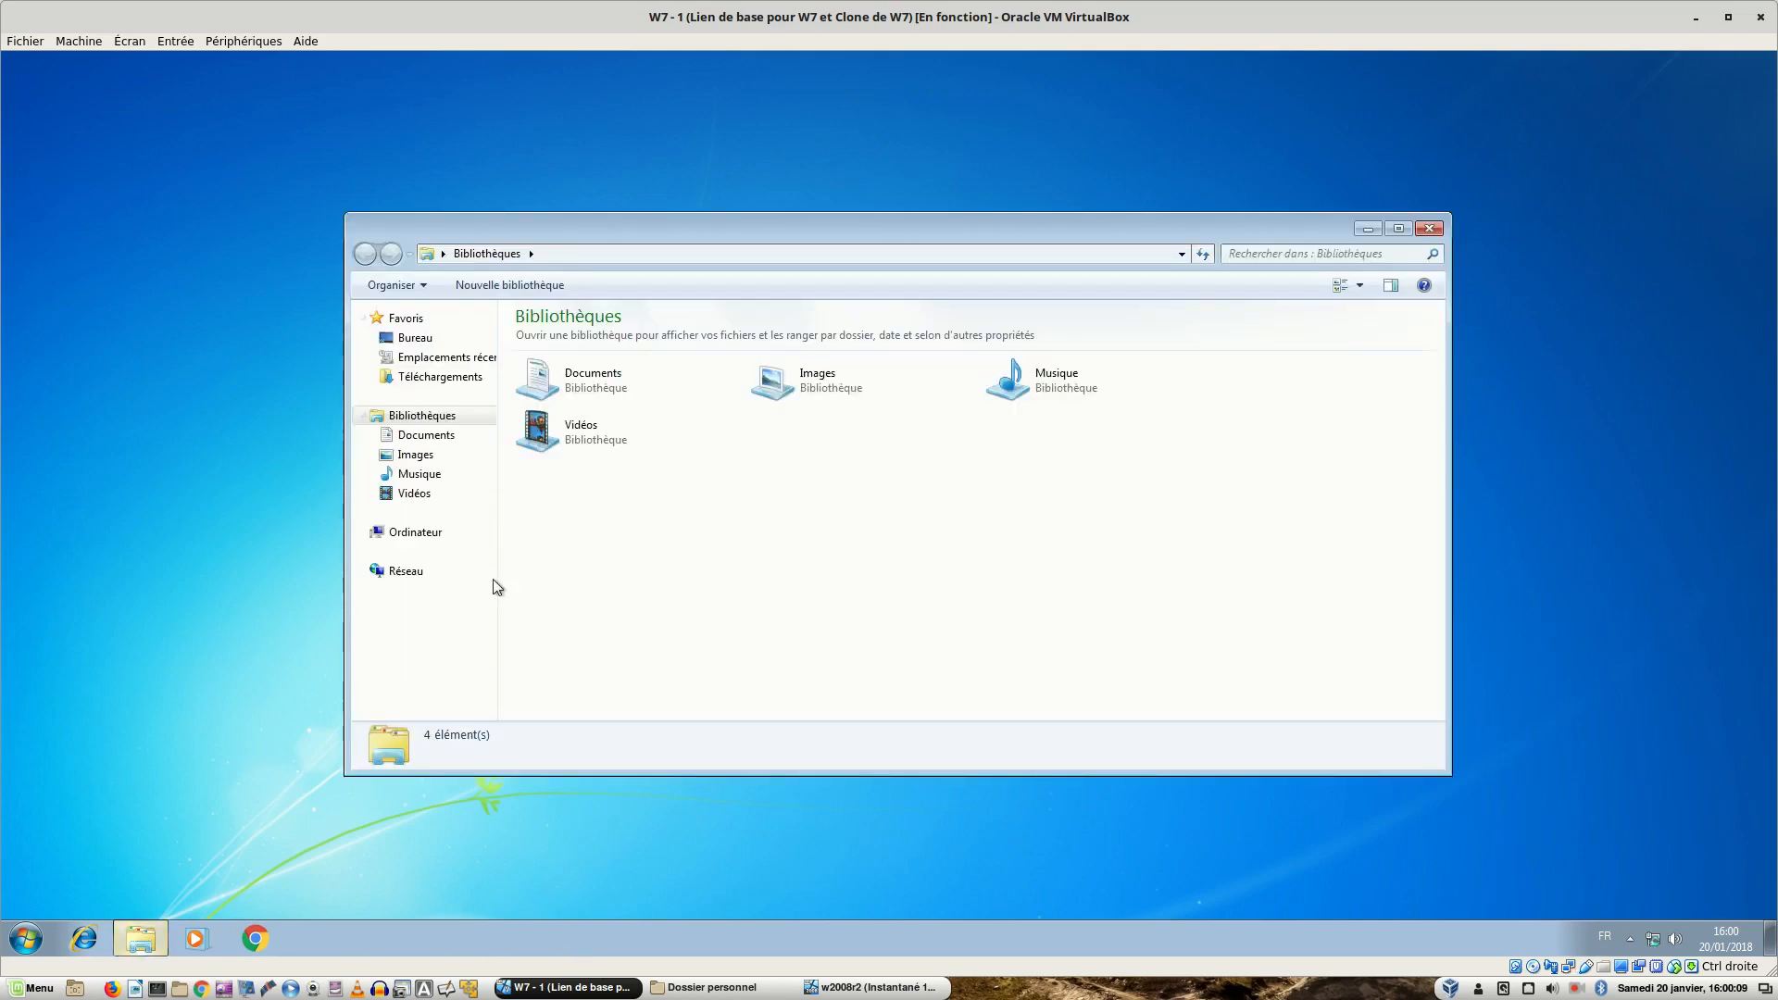
{"action": "right_click", "coordinate": [426, 438]}
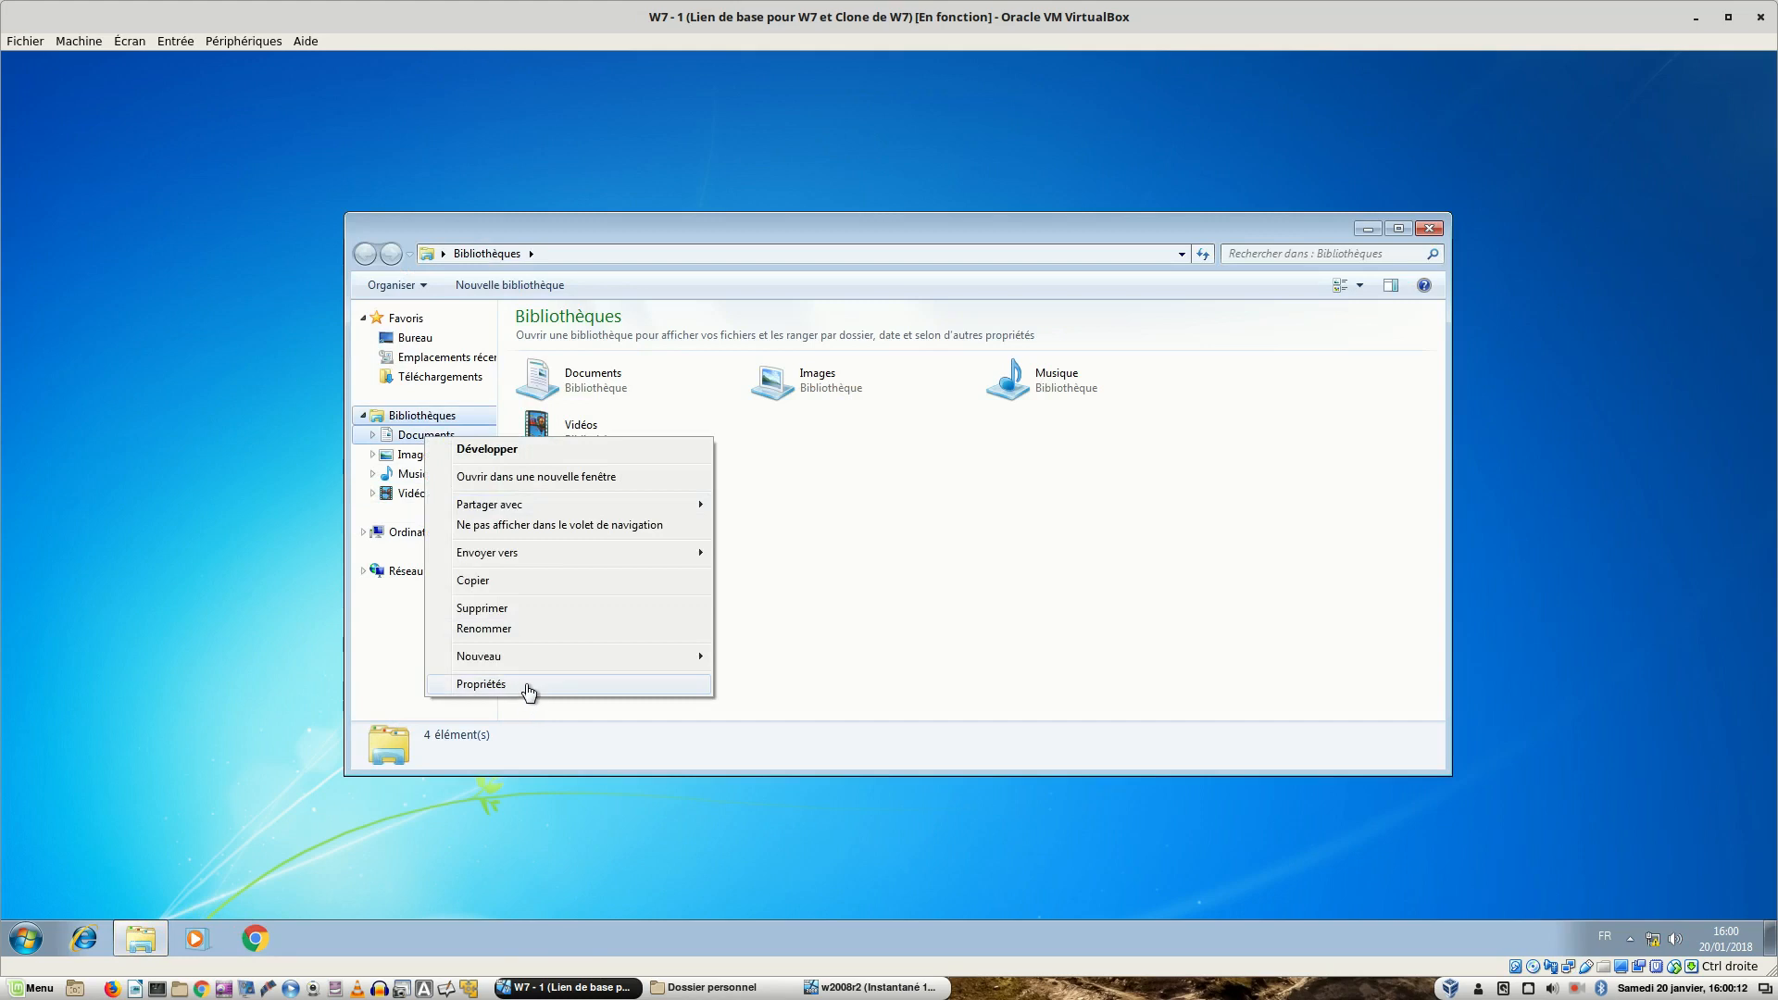
{"action": "left_click", "coordinate": [527, 686]}
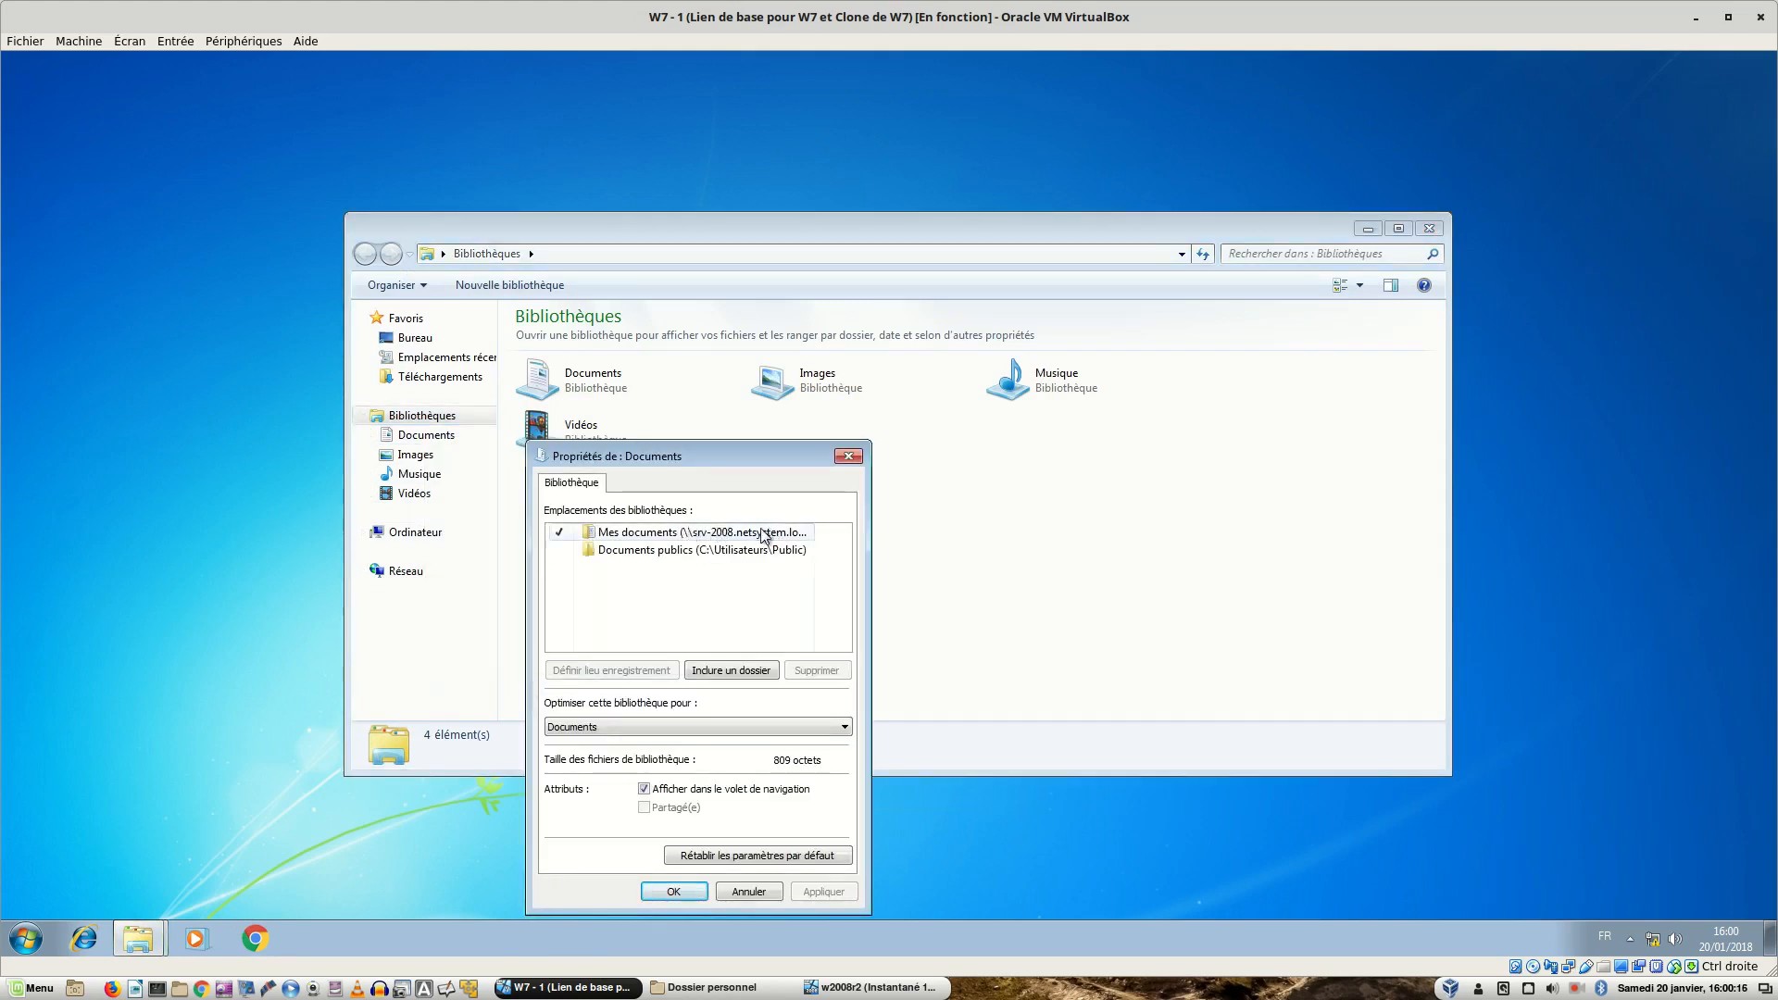
{"action": "left_click", "coordinate": [763, 535]}
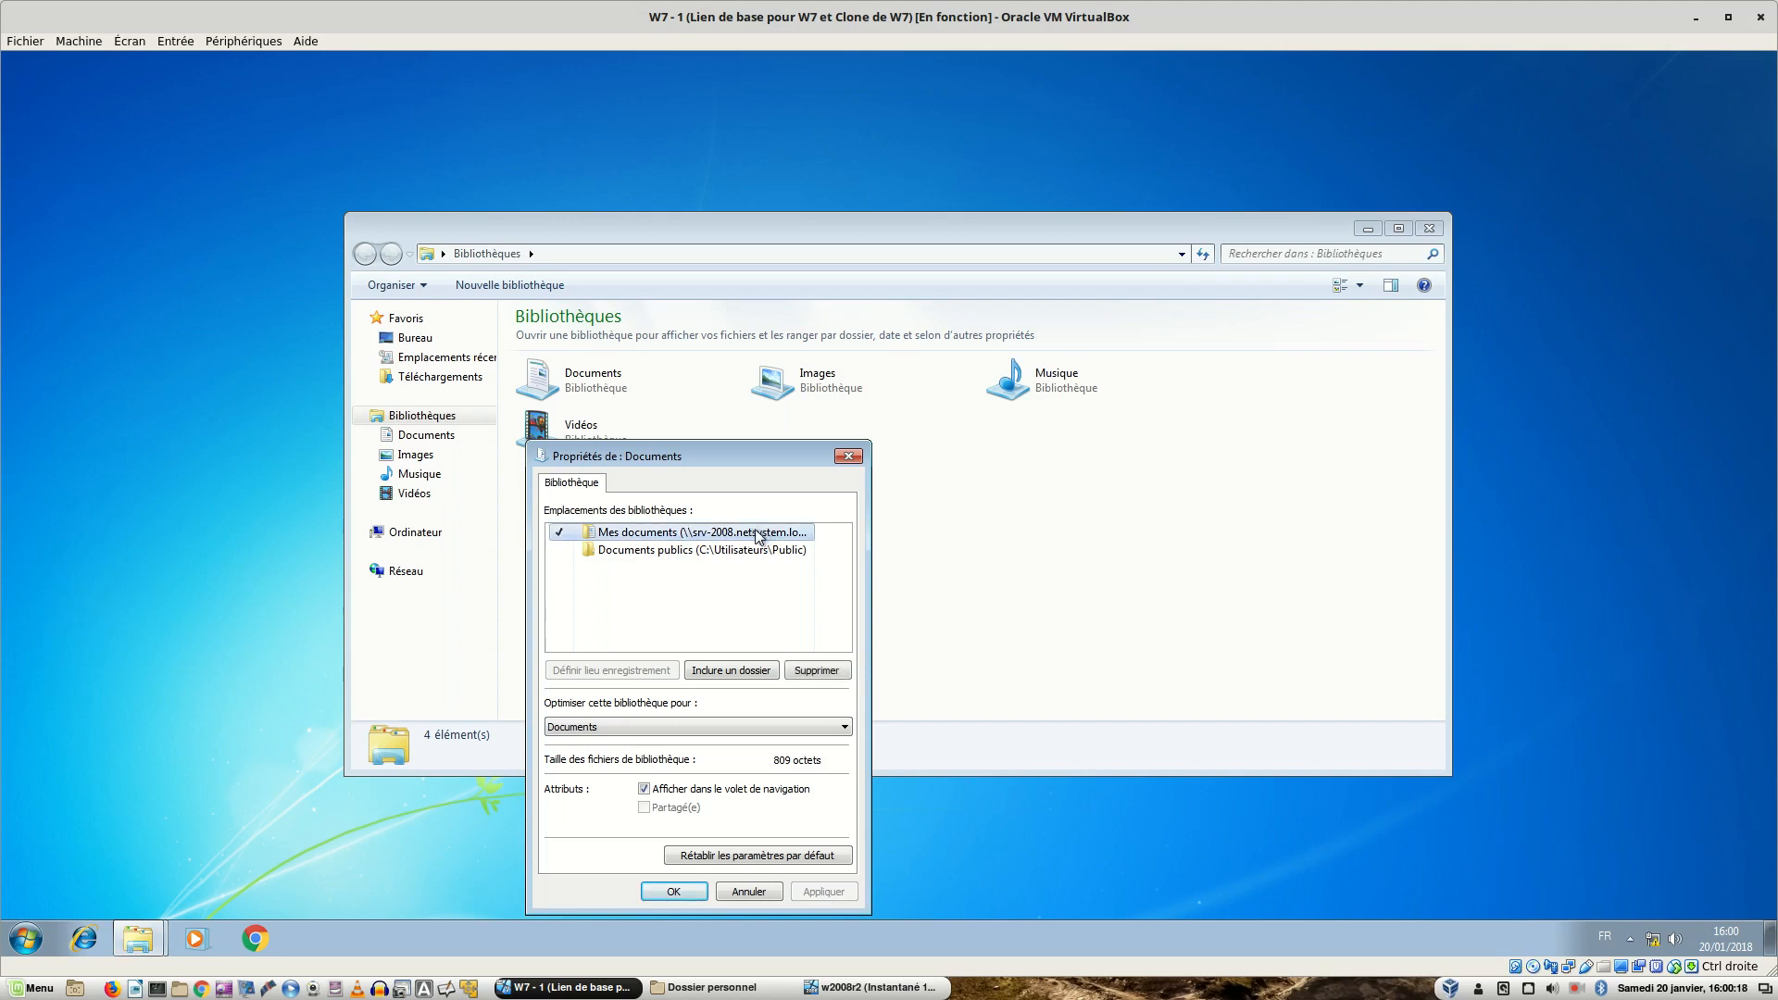
{"action": "left_click", "coordinate": [674, 894]}
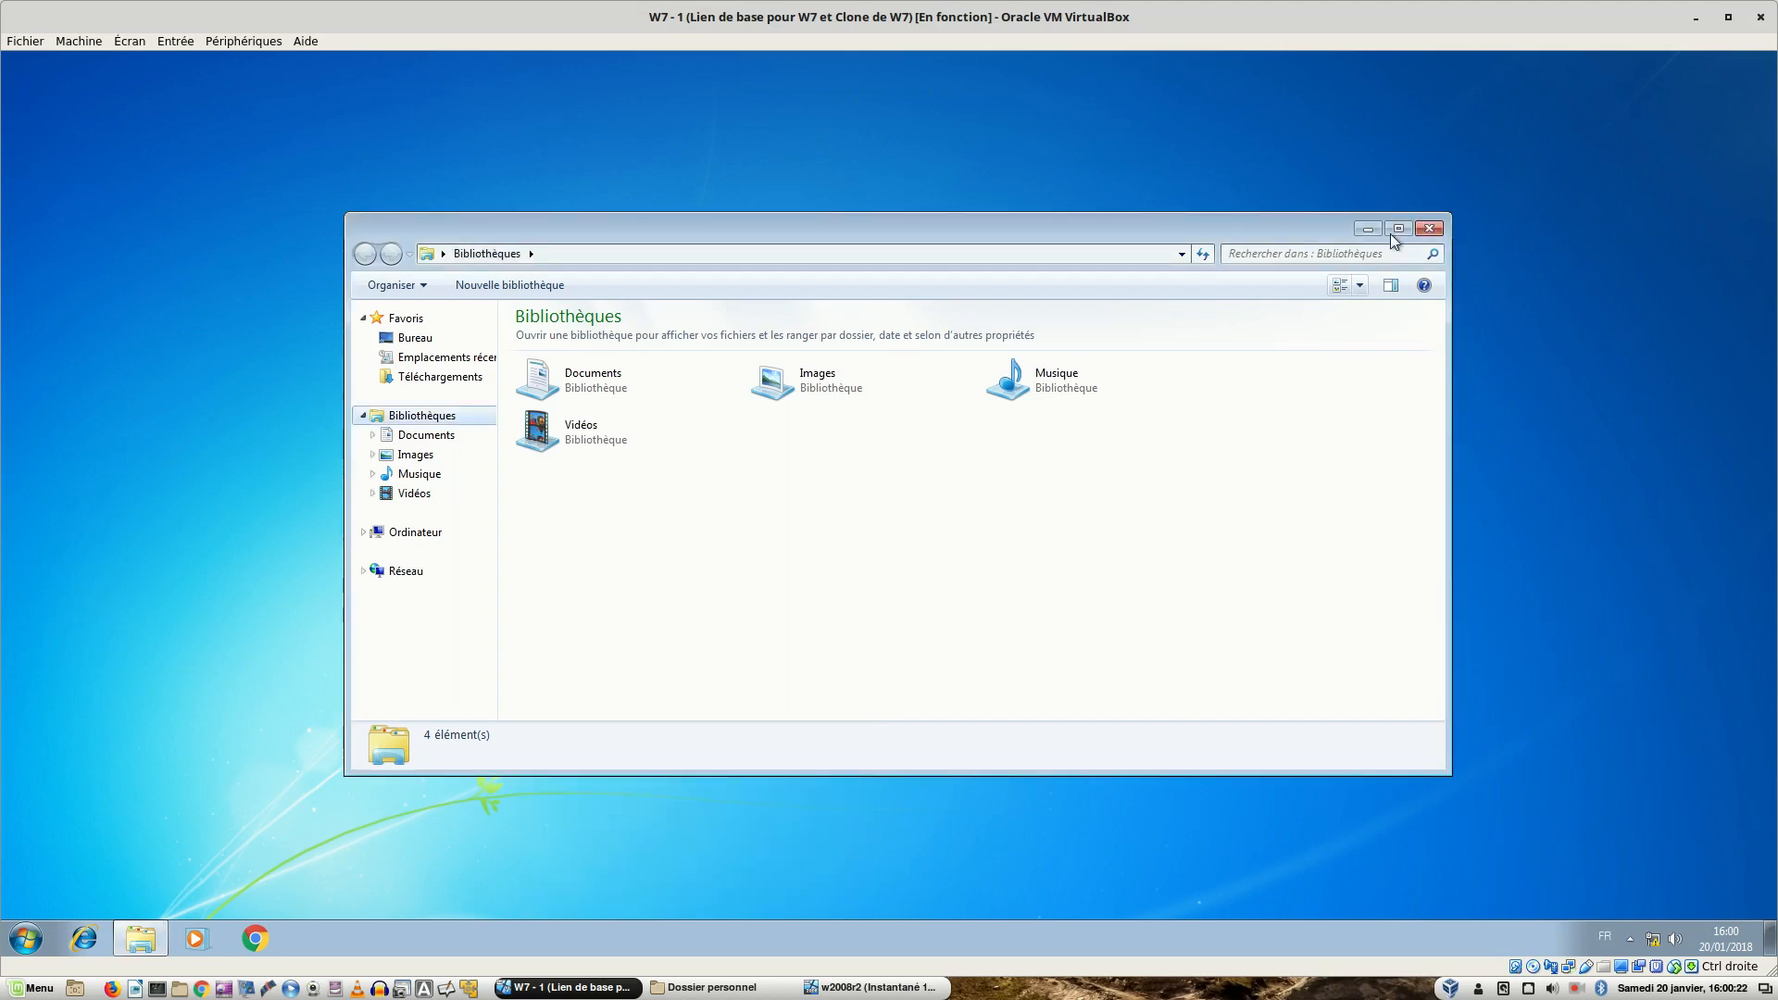
{"action": "left_click", "coordinate": [1430, 229]}
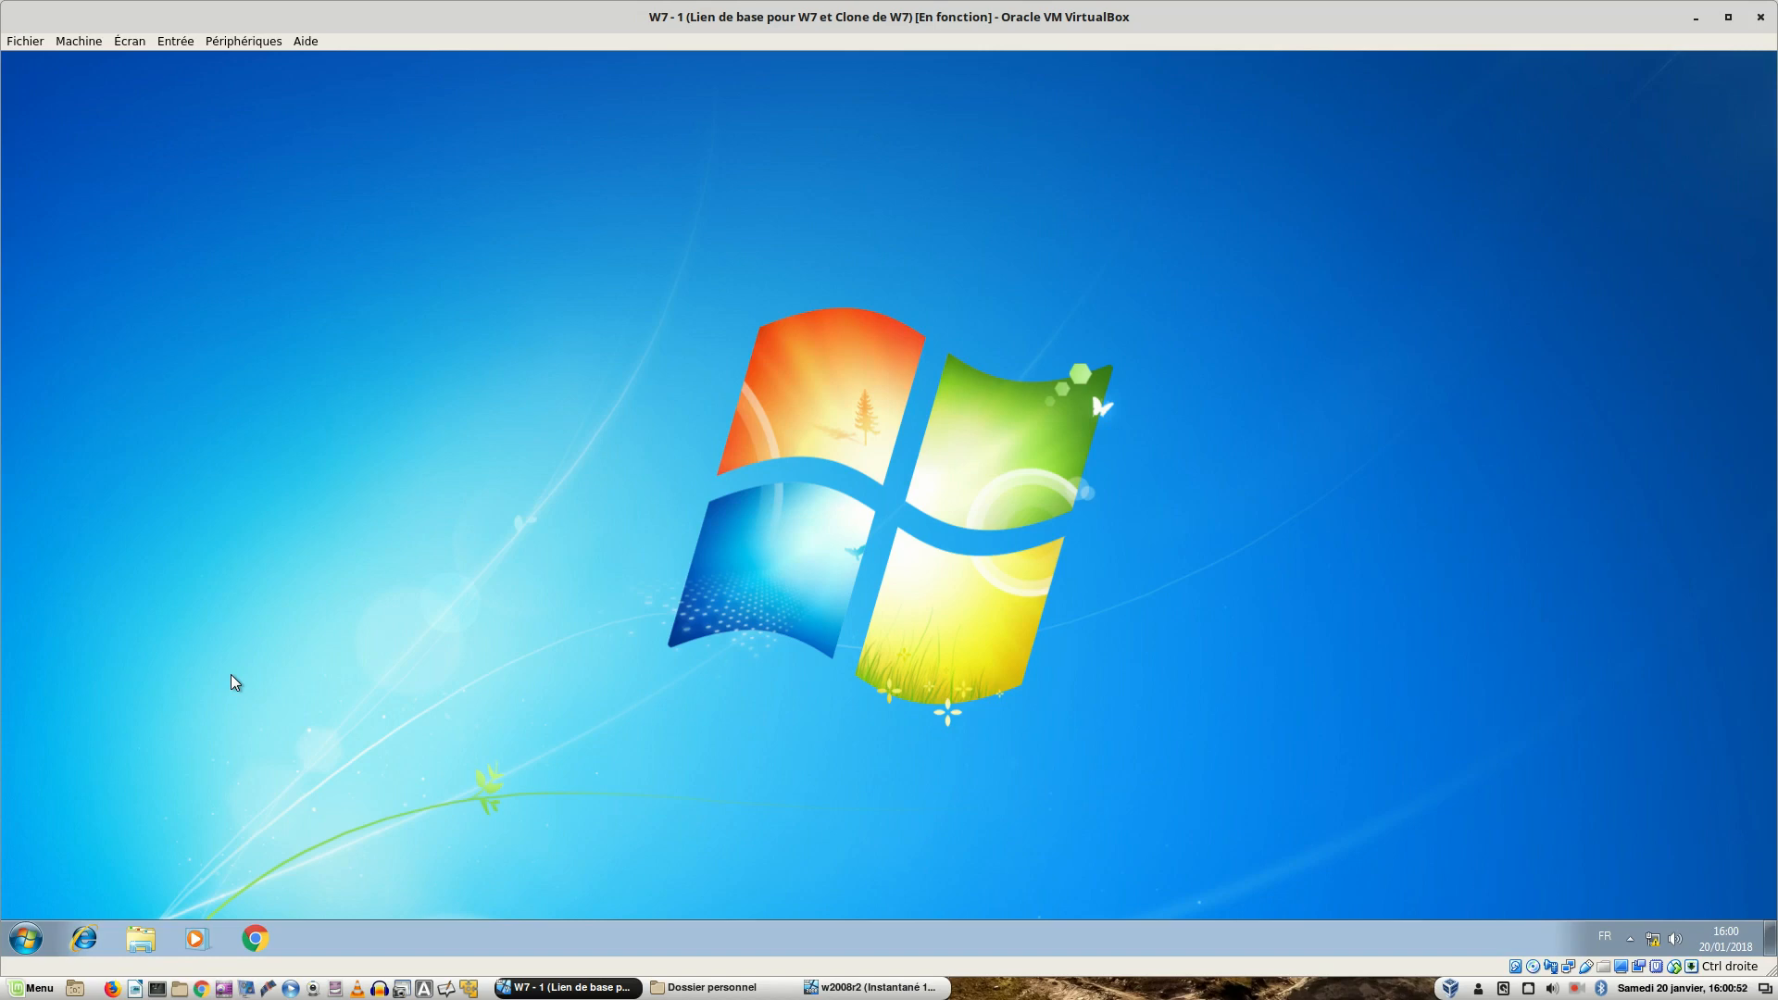
- On the Windows 2012 VM, close Group Policy Management and launch Active Directory Users and Computers
{"action": "key", "text": "ctrl+alt+Left"}
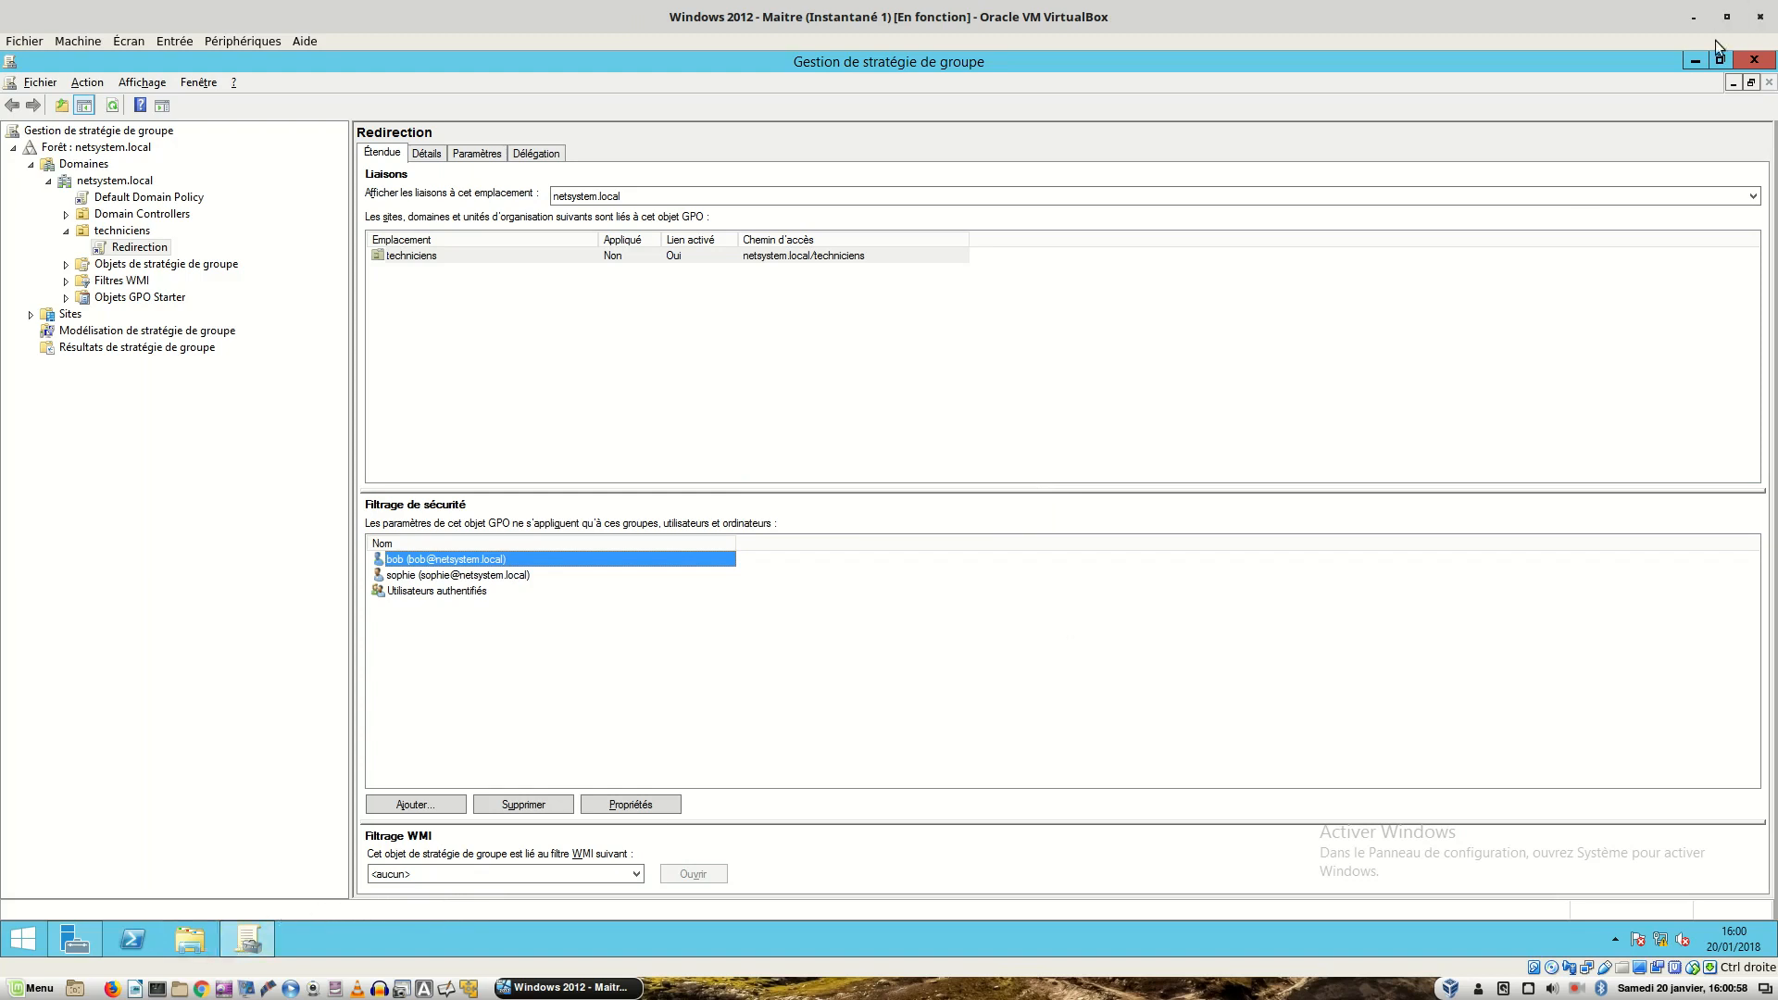
{"action": "left_click", "coordinate": [1754, 60]}
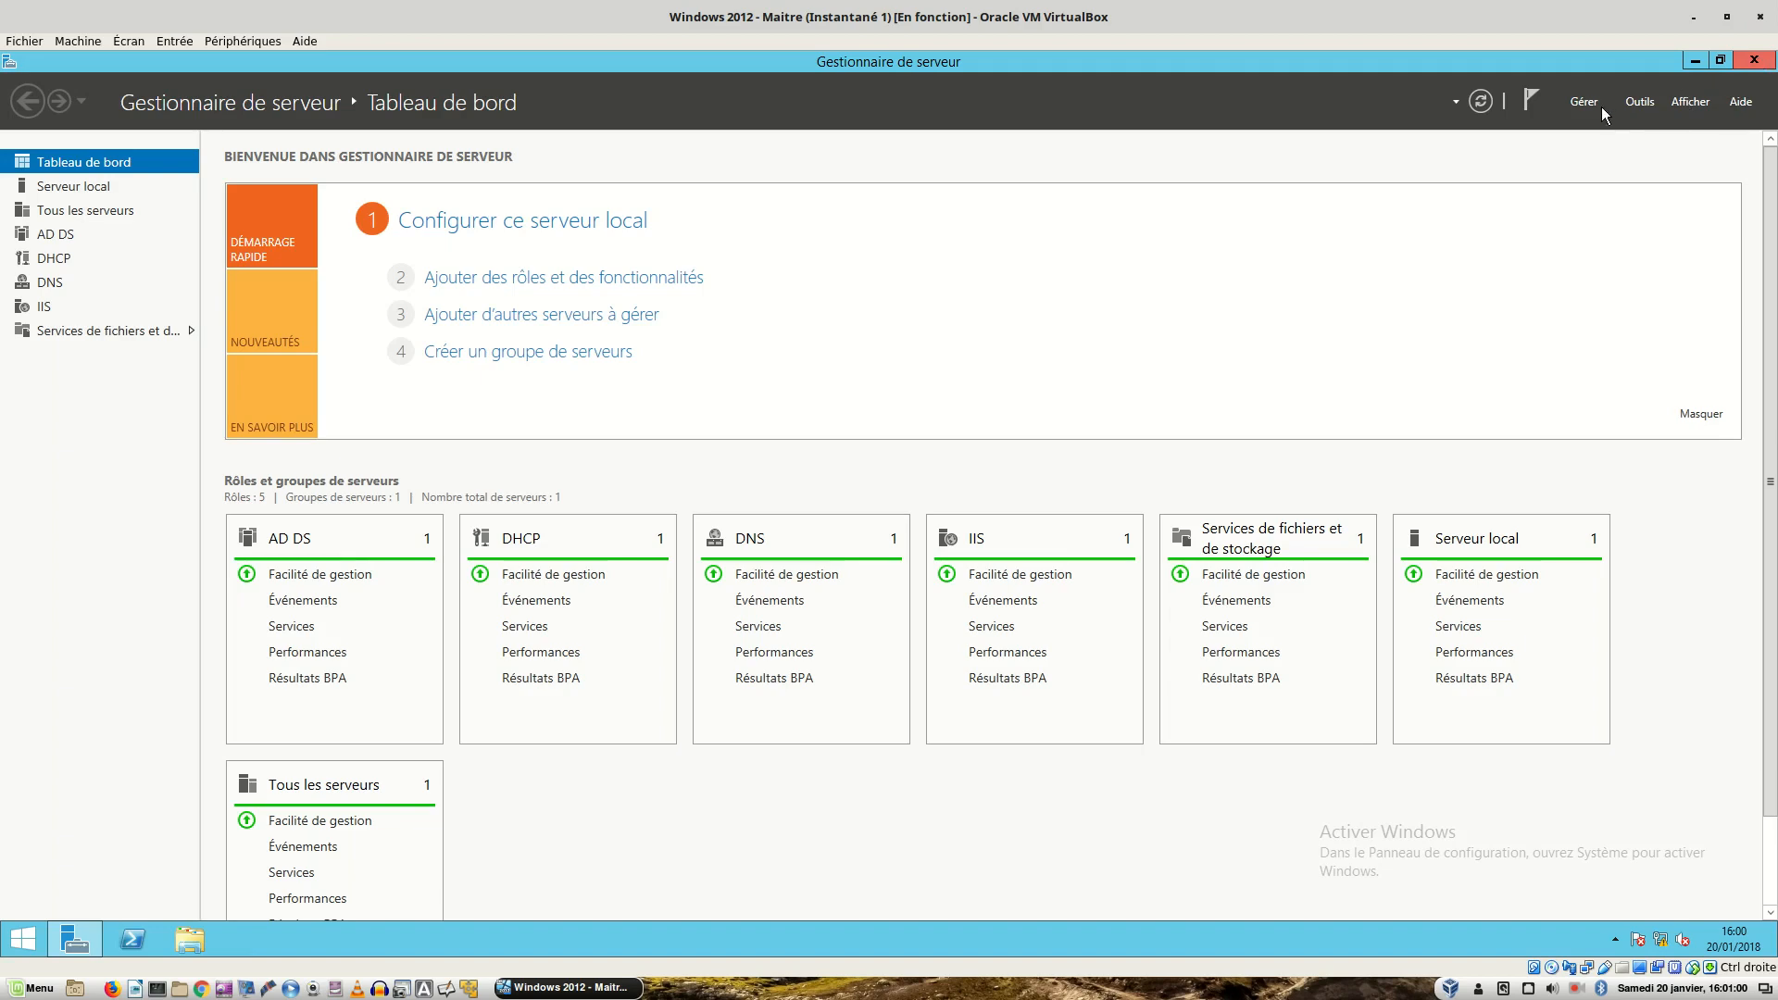
{"action": "left_click", "coordinate": [1625, 102]}
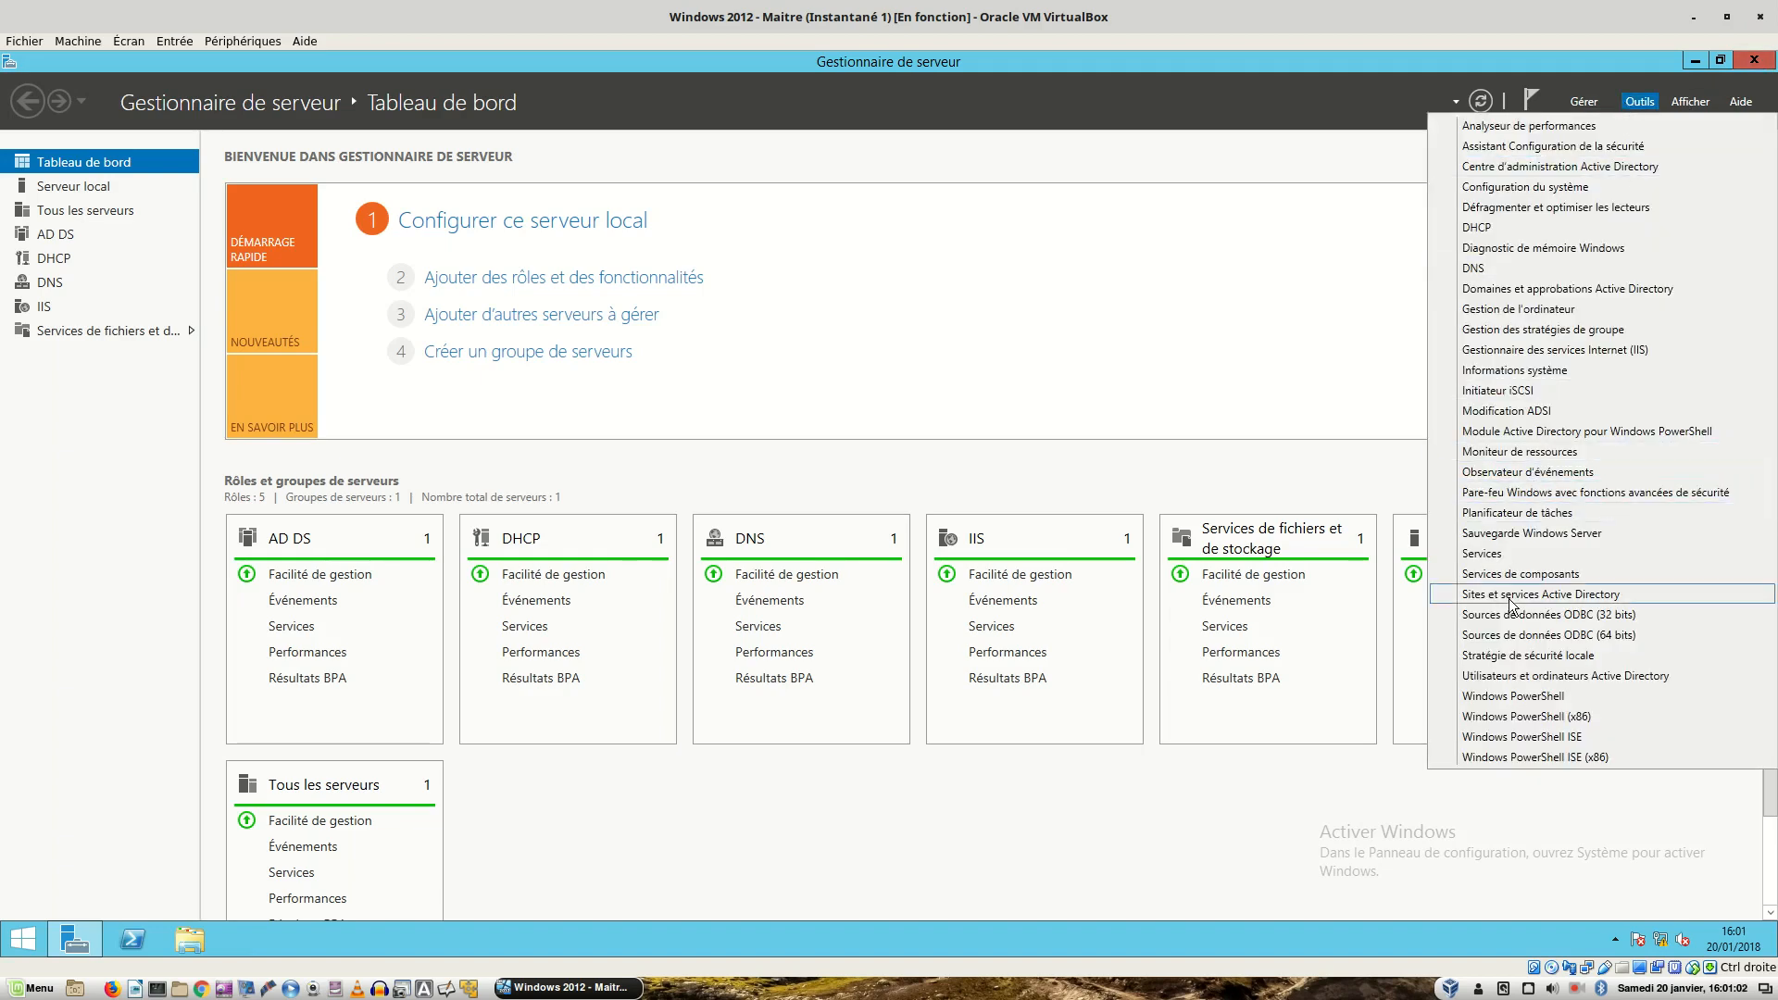
{"action": "left_click", "coordinate": [1524, 676]}
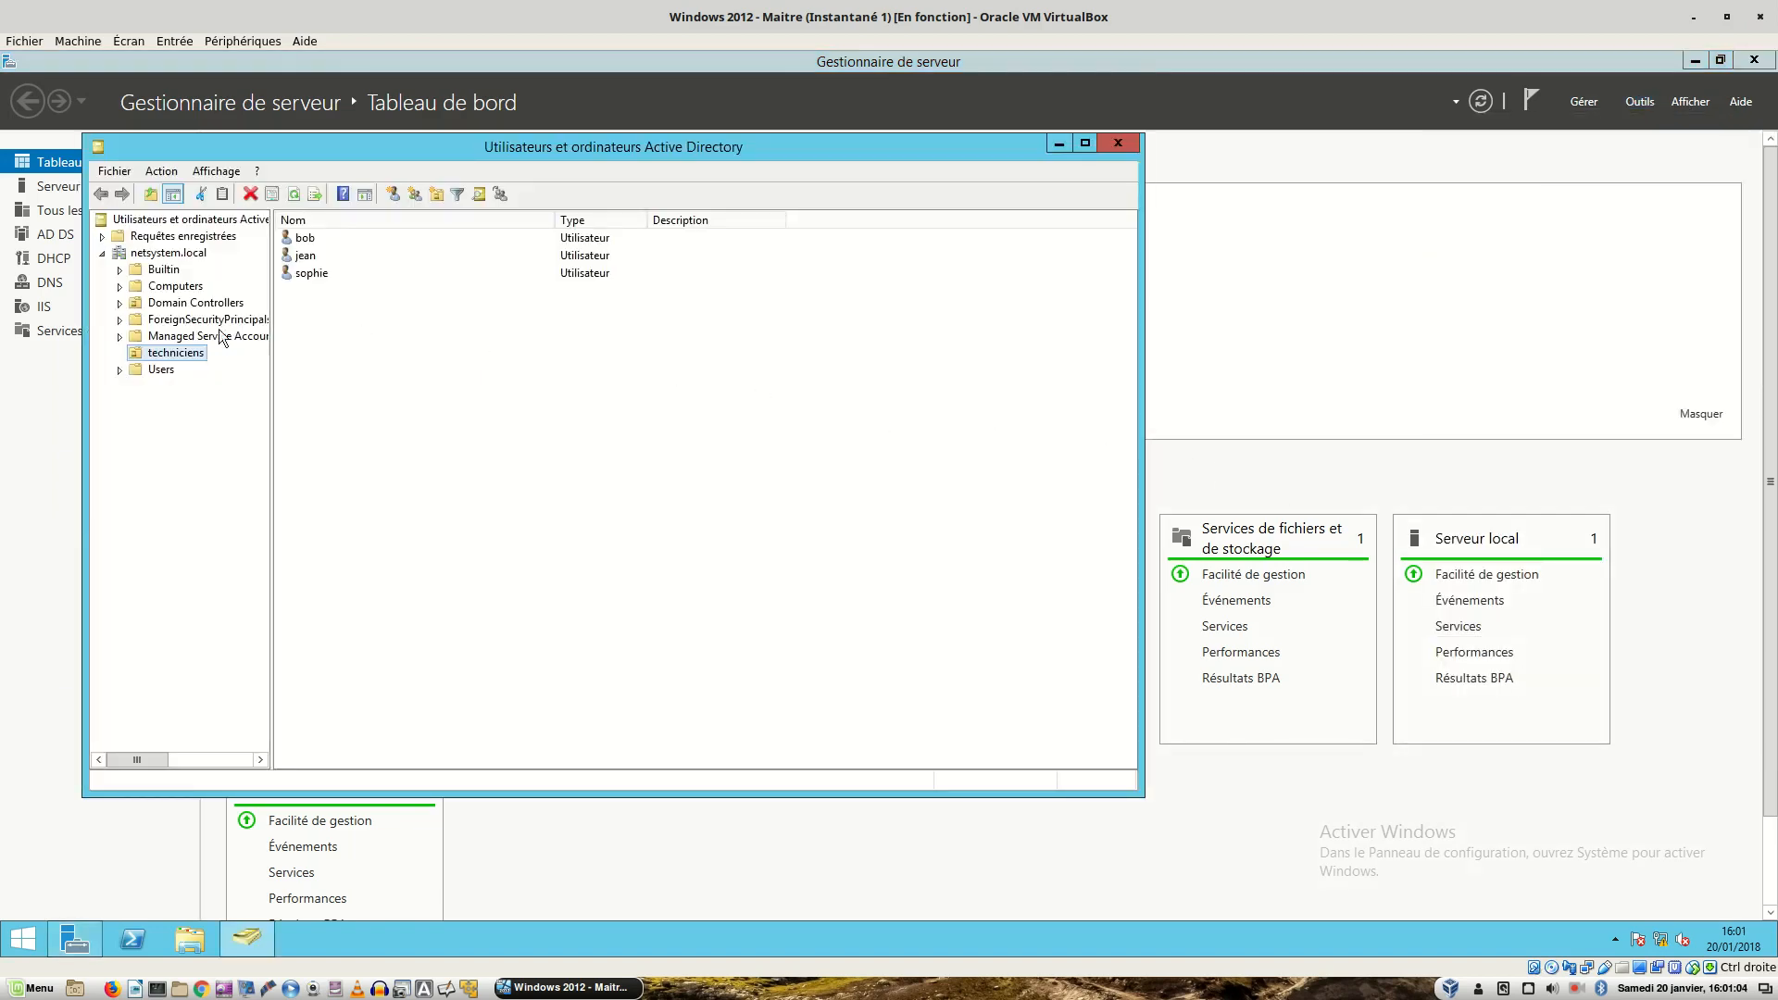
- Review the second techniciens user's Profil tab settings, then cancel without changes
{"action": "right_click", "coordinate": [293, 260]}
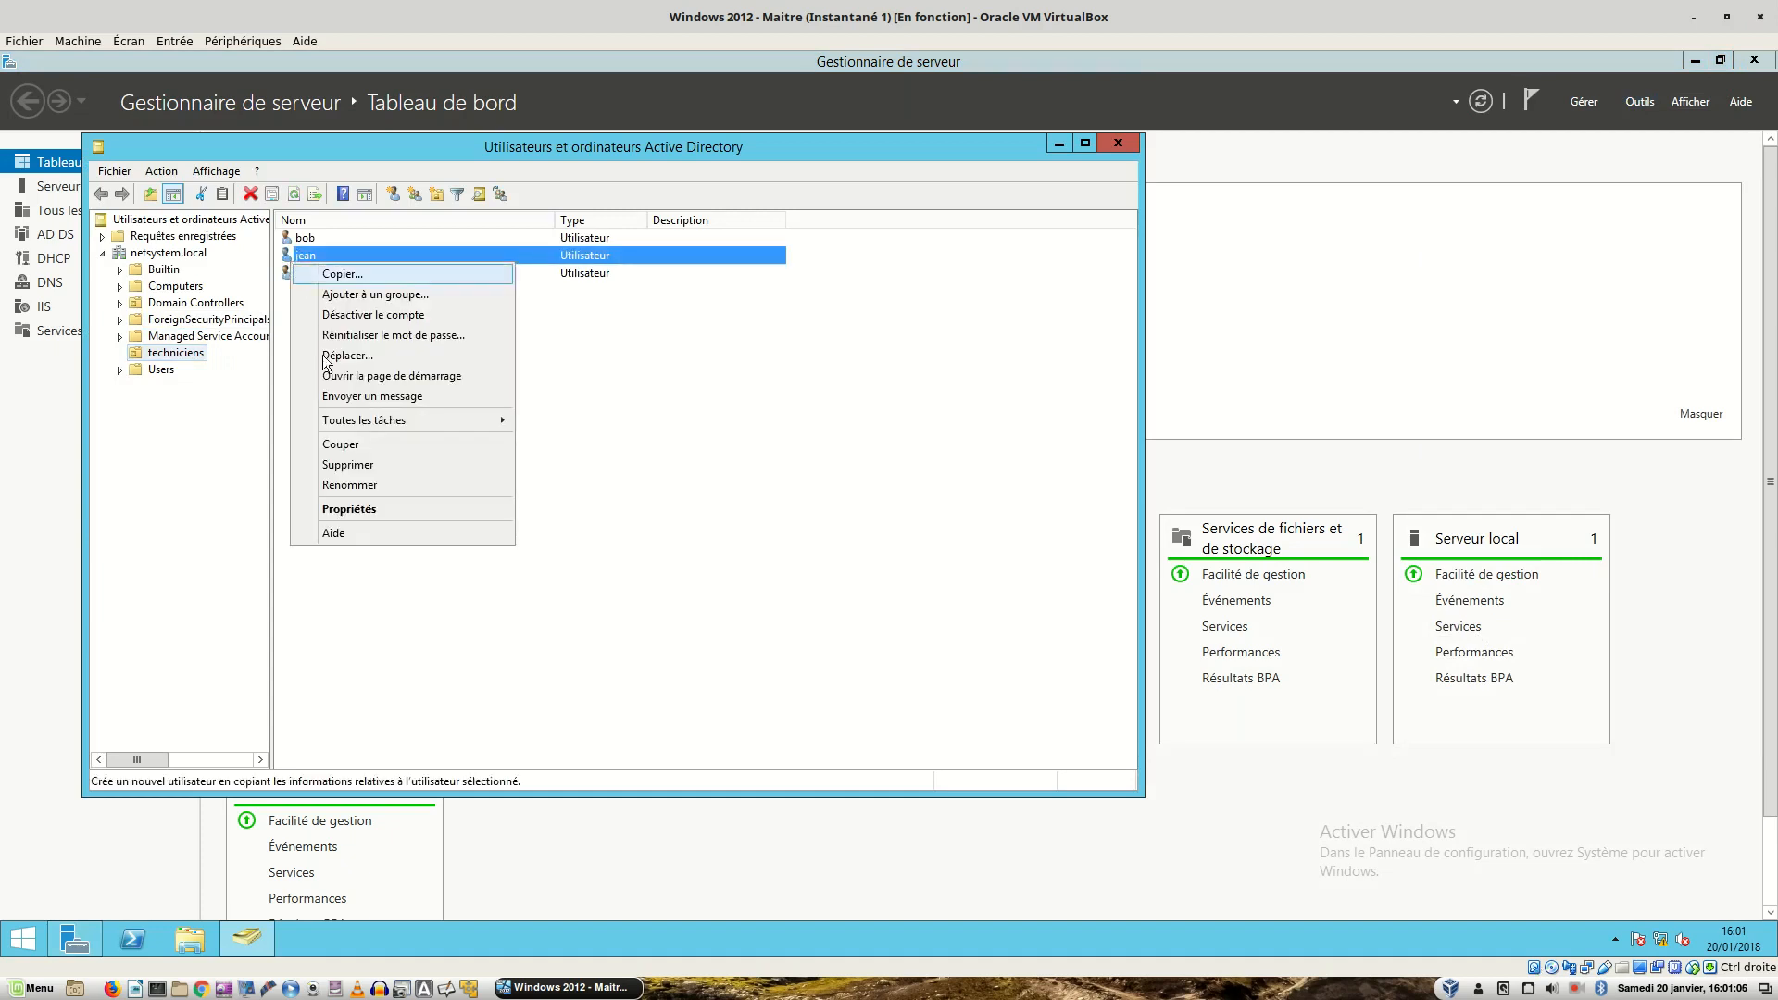
{"action": "left_click", "coordinate": [342, 509]}
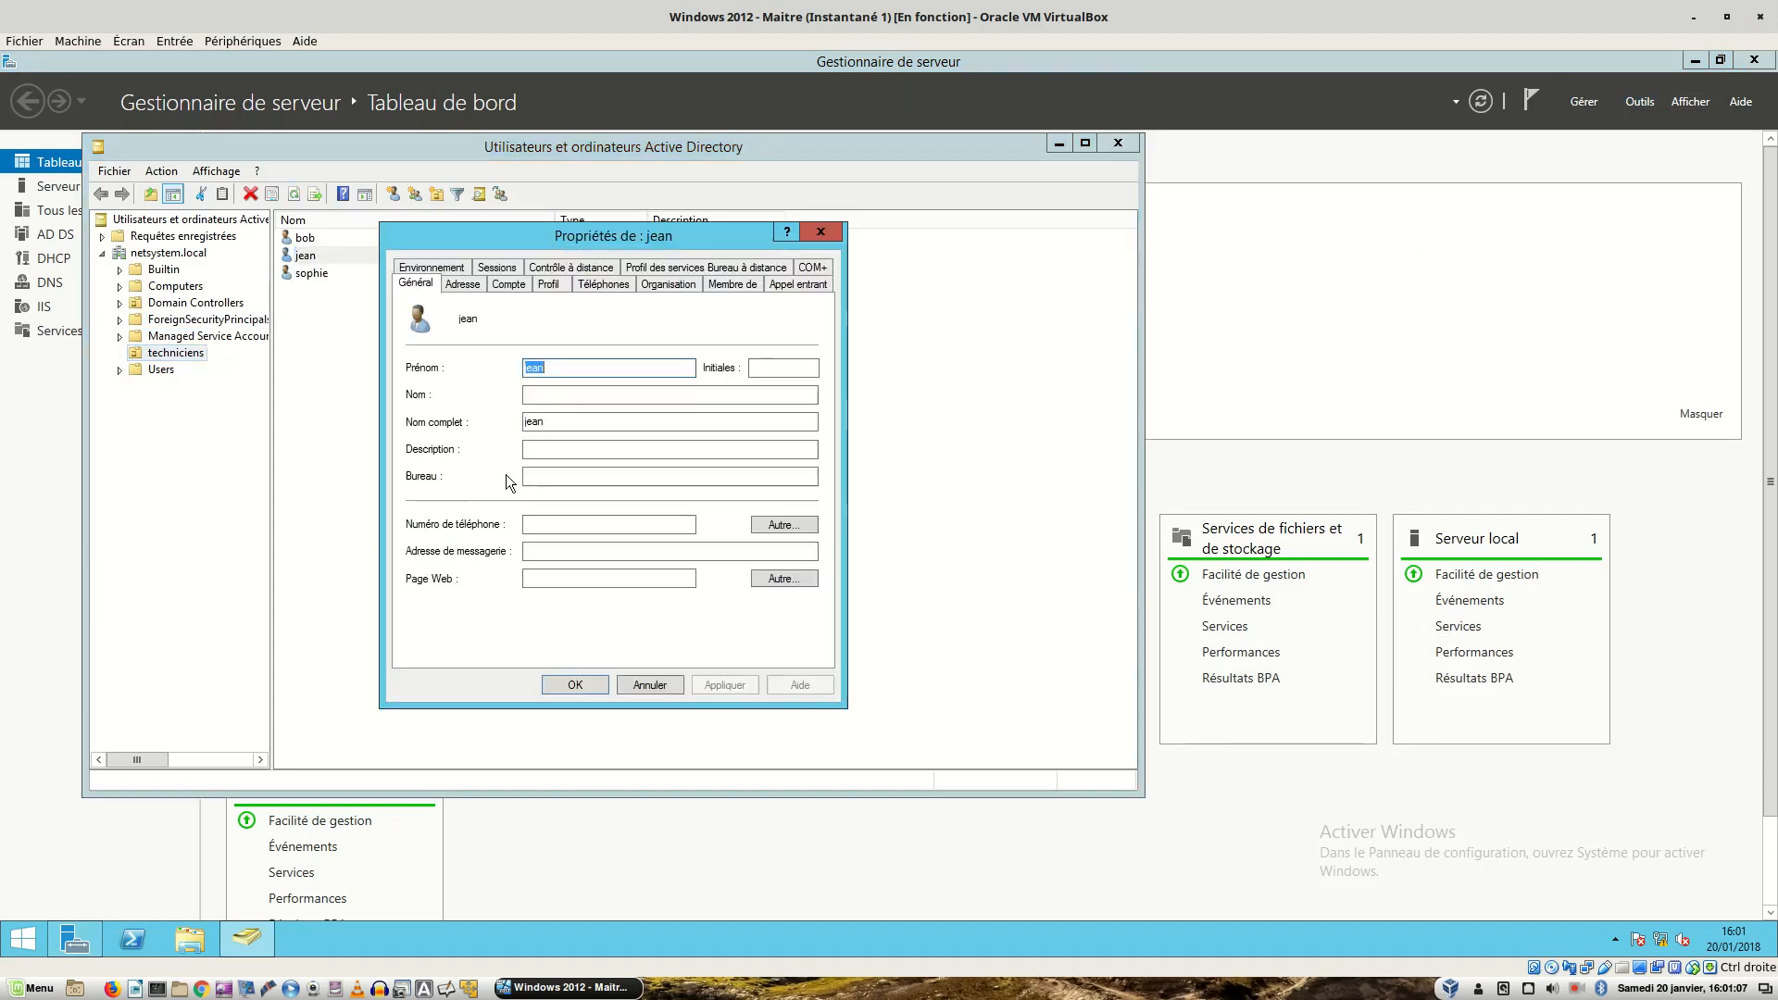
{"action": "left_click", "coordinate": [536, 286]}
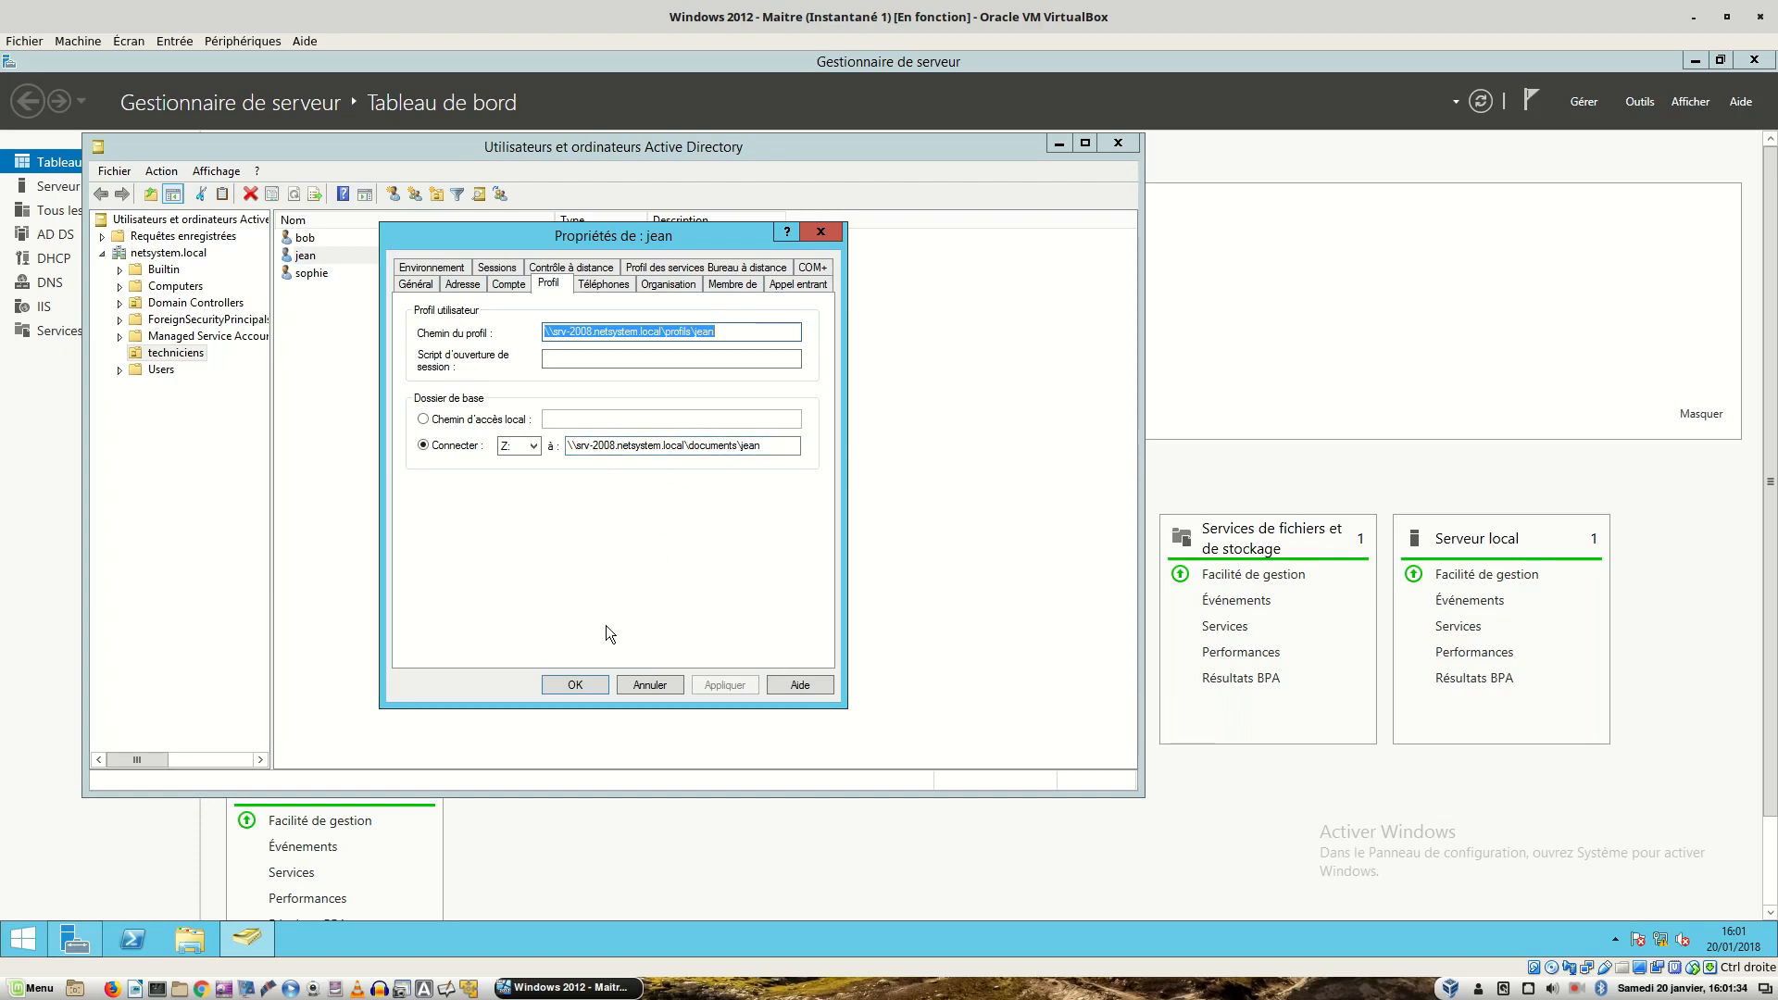
{"action": "left_click", "coordinate": [653, 677]}
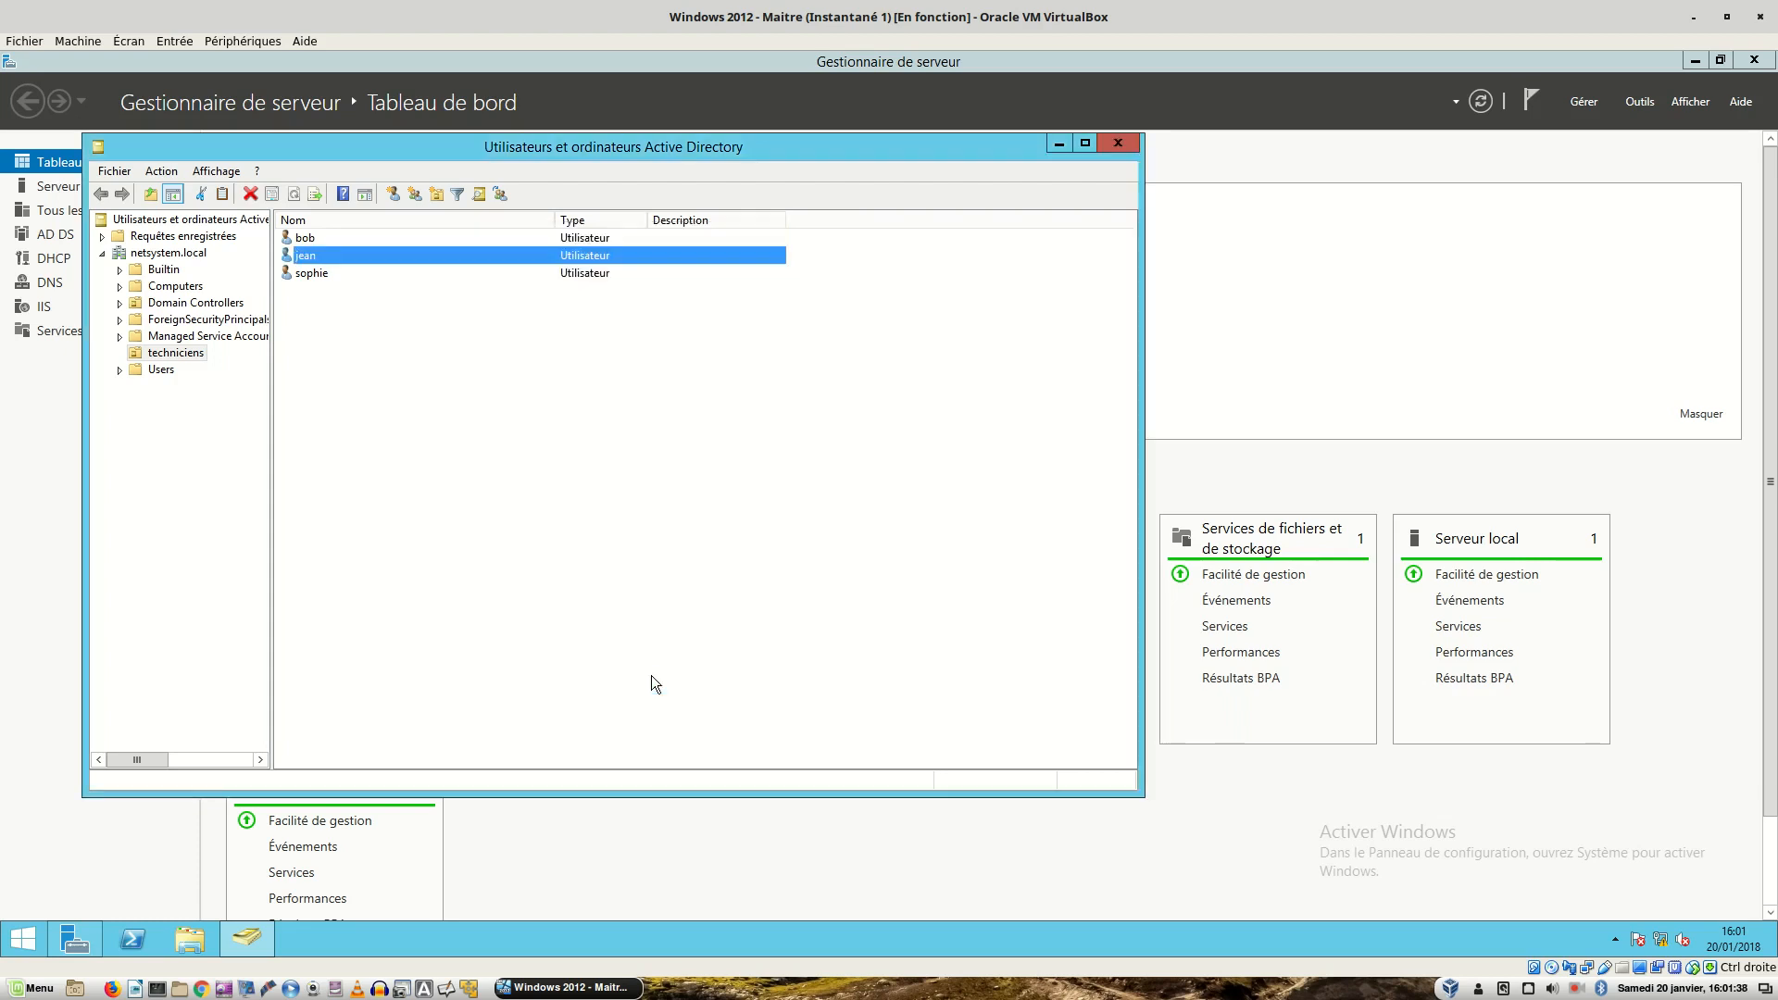
- Select all three techniciens users and open their shared properties at the Profil tab
{"action": "left_click", "coordinate": [333, 236]}
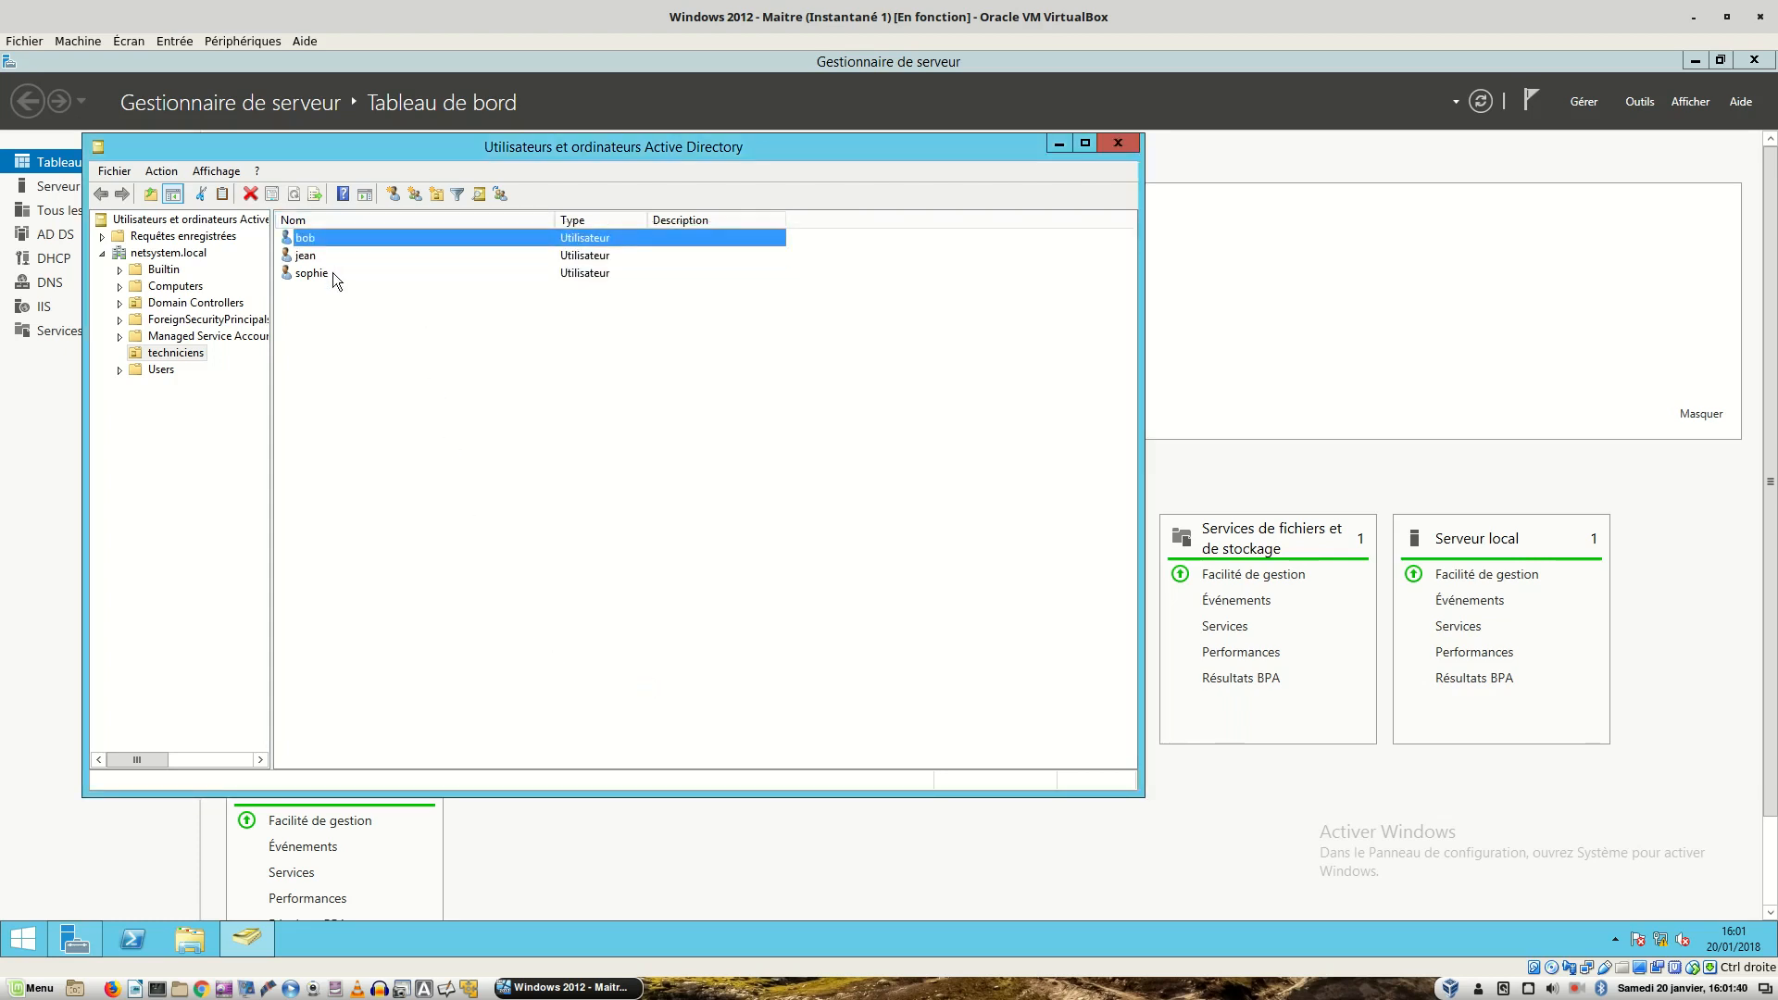
{"action": "left_click", "coordinate": [332, 272], "text": "ctrl"}
{"action": "left_click", "coordinate": [324, 258], "text": "ctrl"}
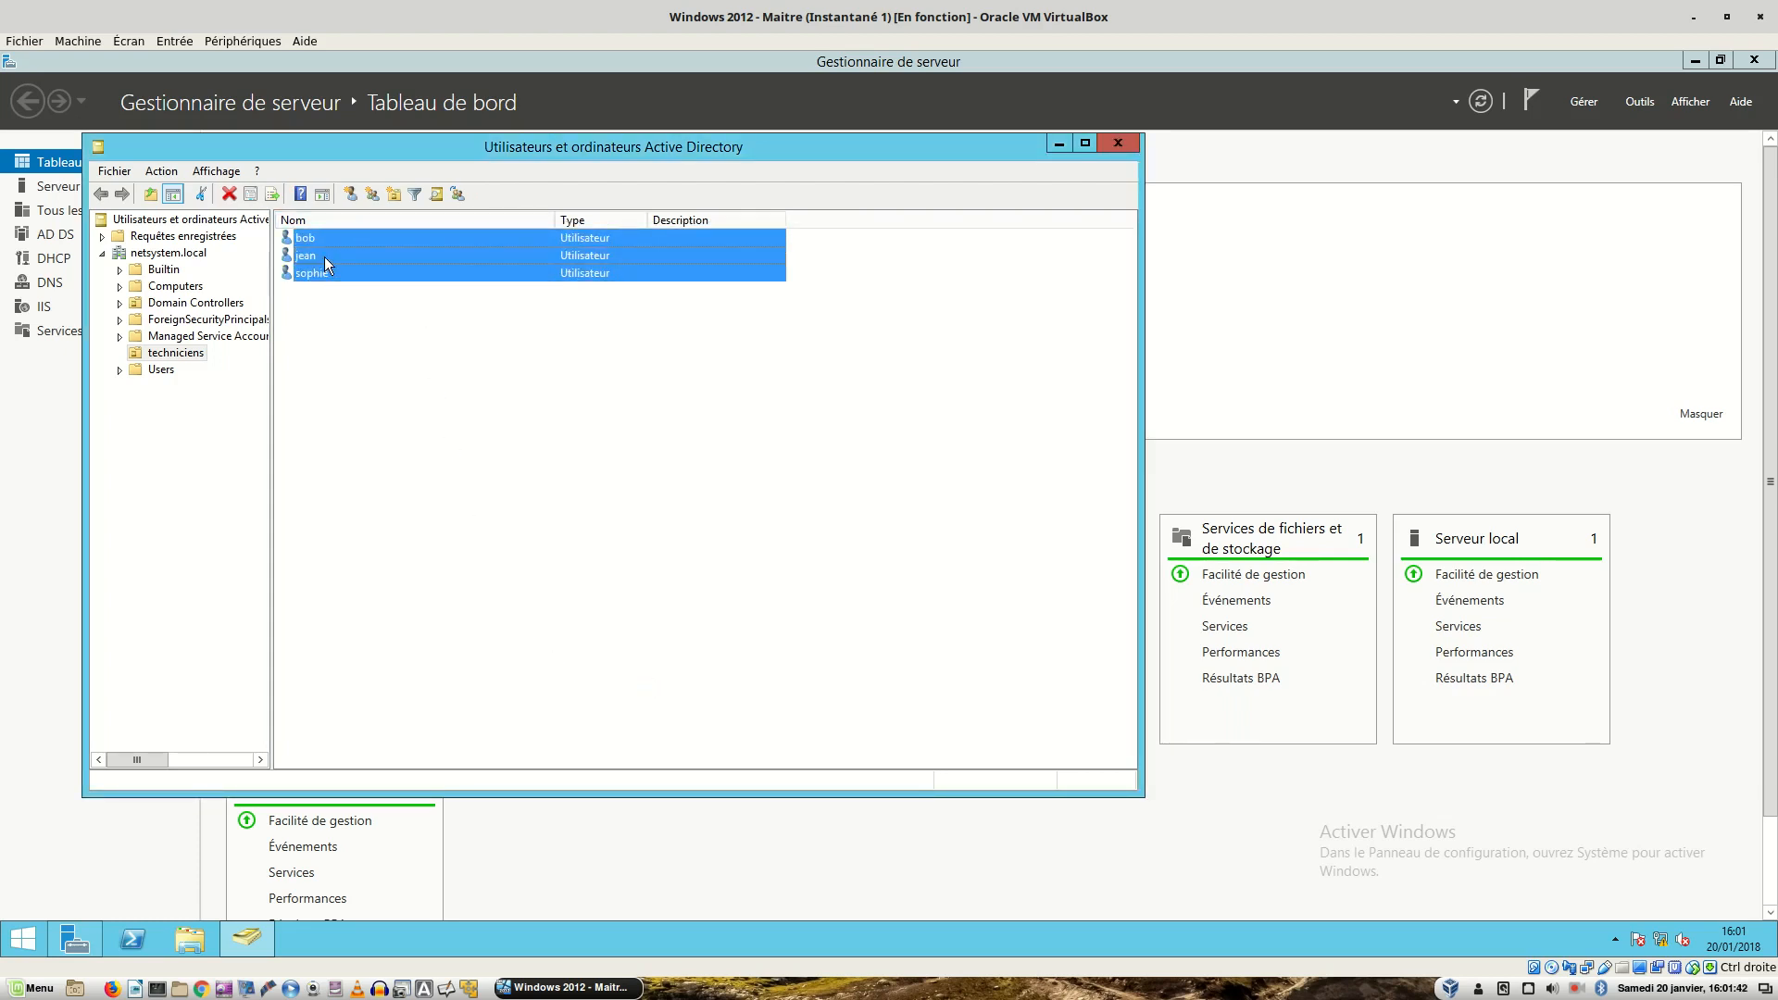
{"action": "right_click", "coordinate": [324, 258]}
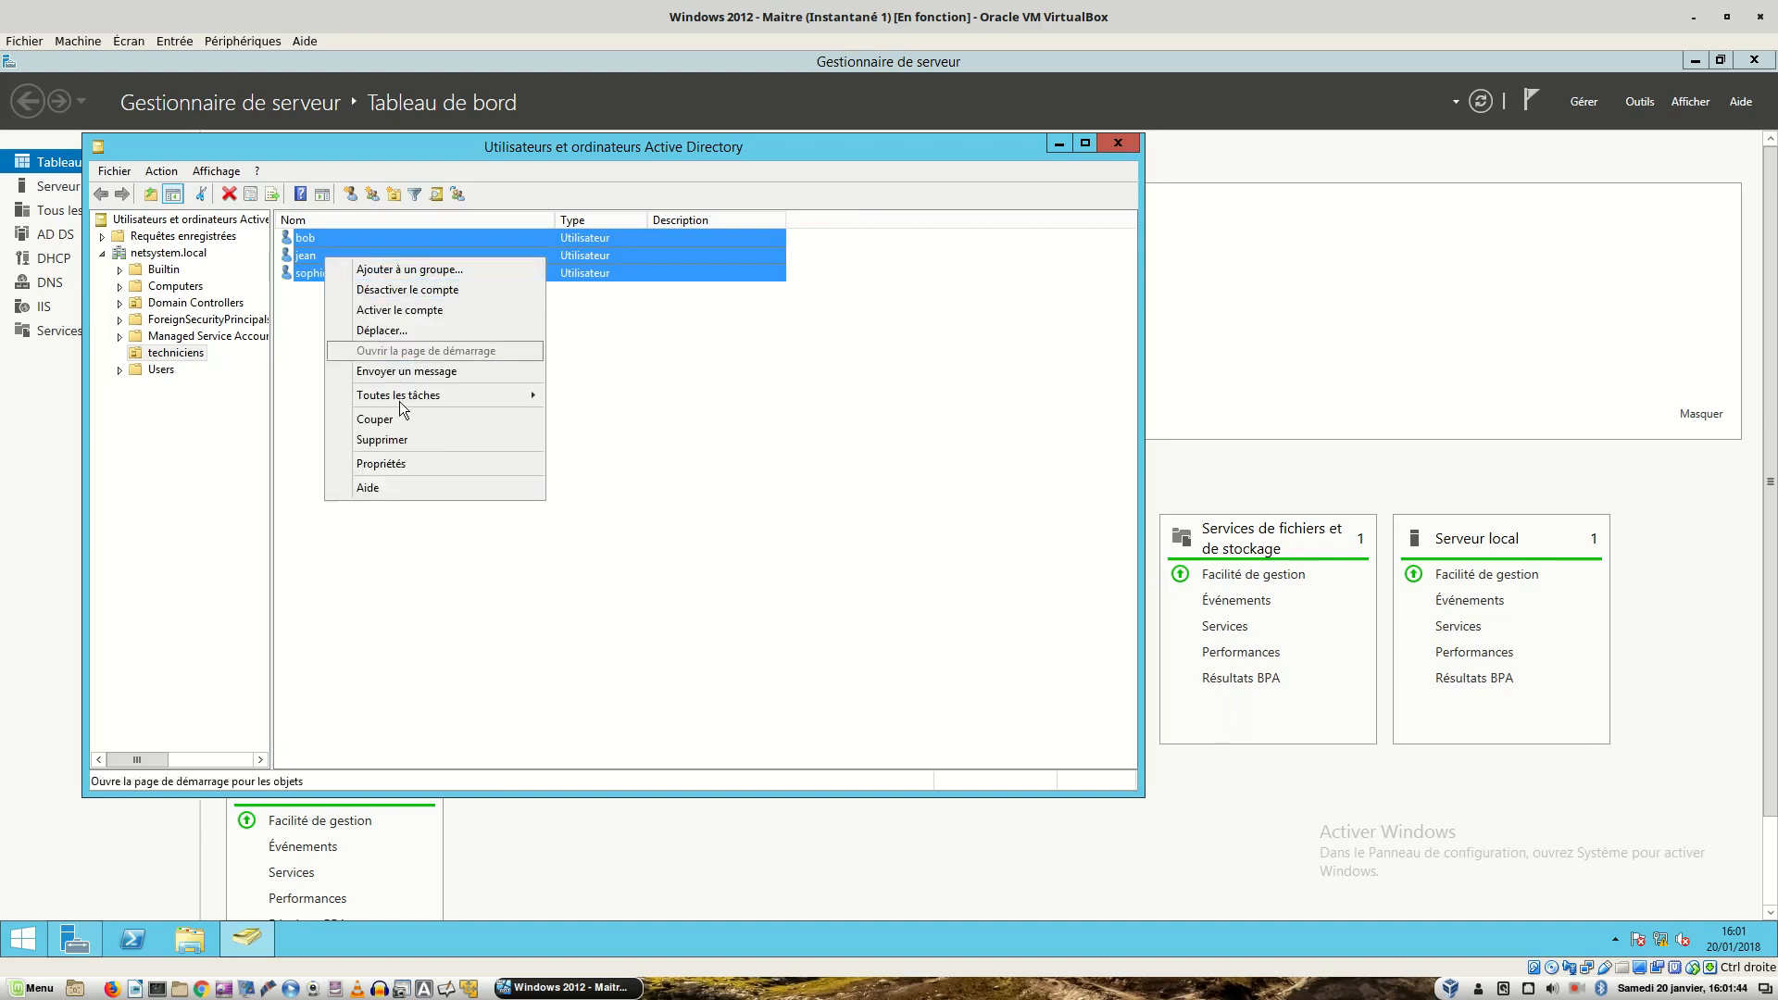
{"action": "left_click", "coordinate": [402, 464]}
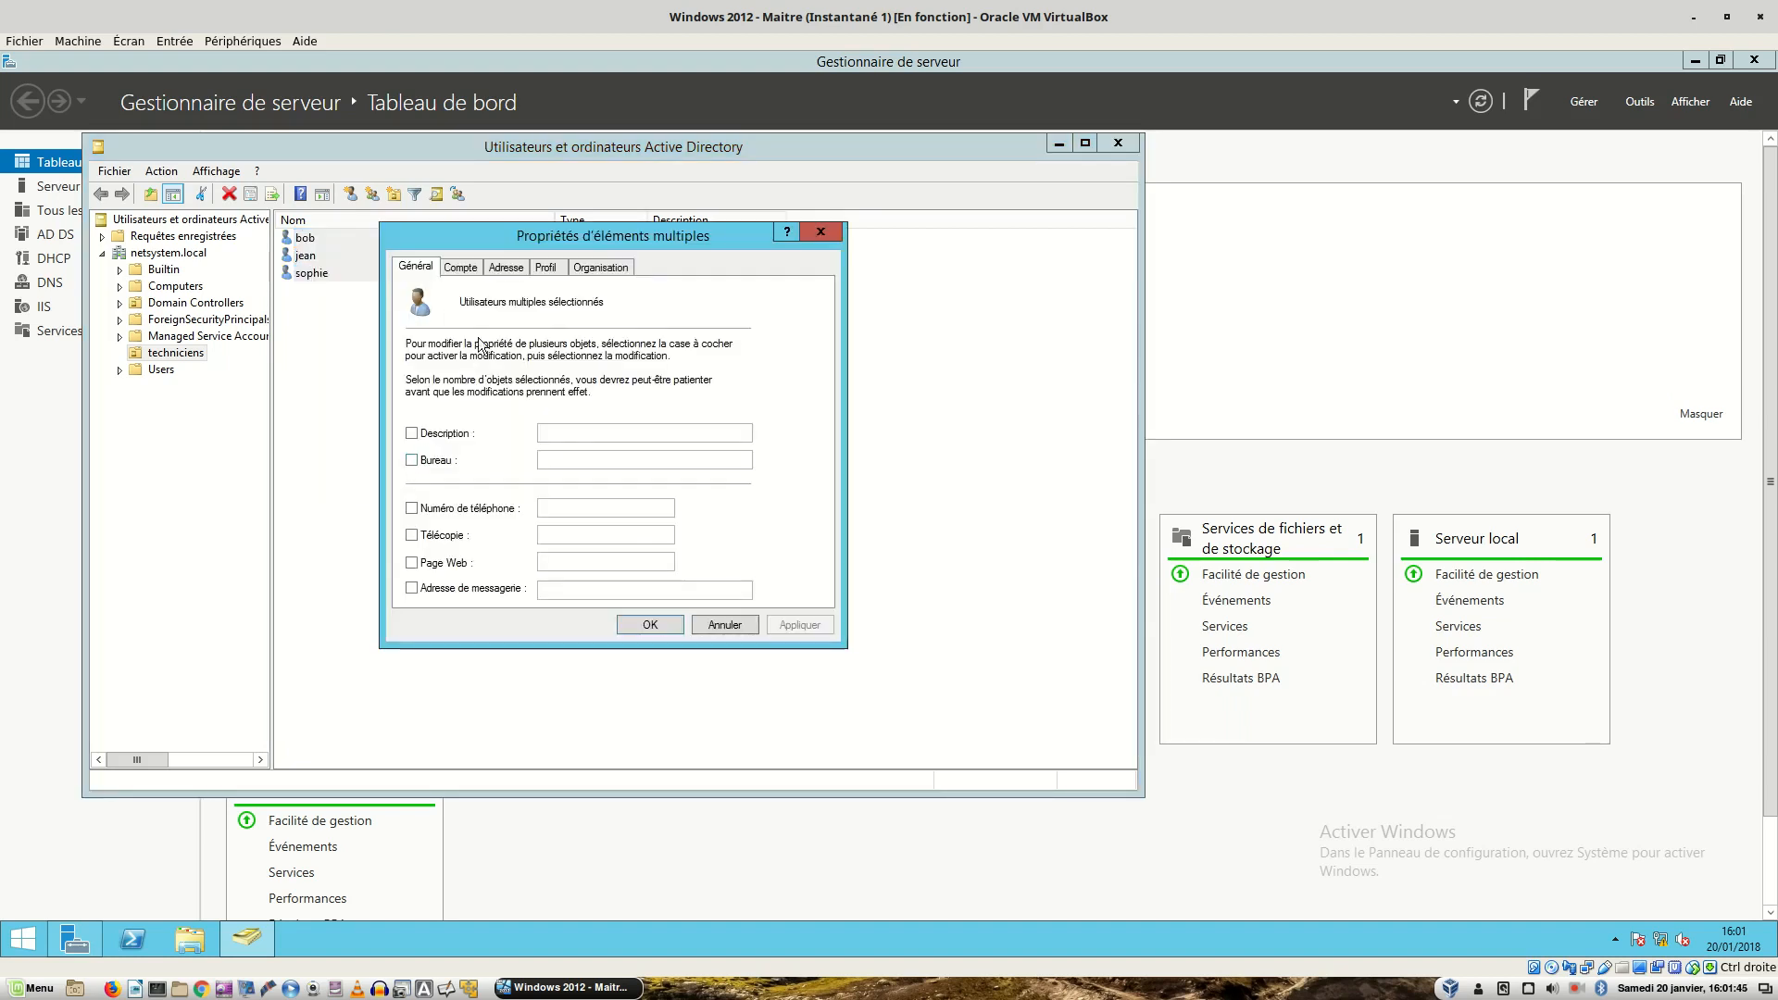
{"action": "left_click", "coordinate": [548, 268]}
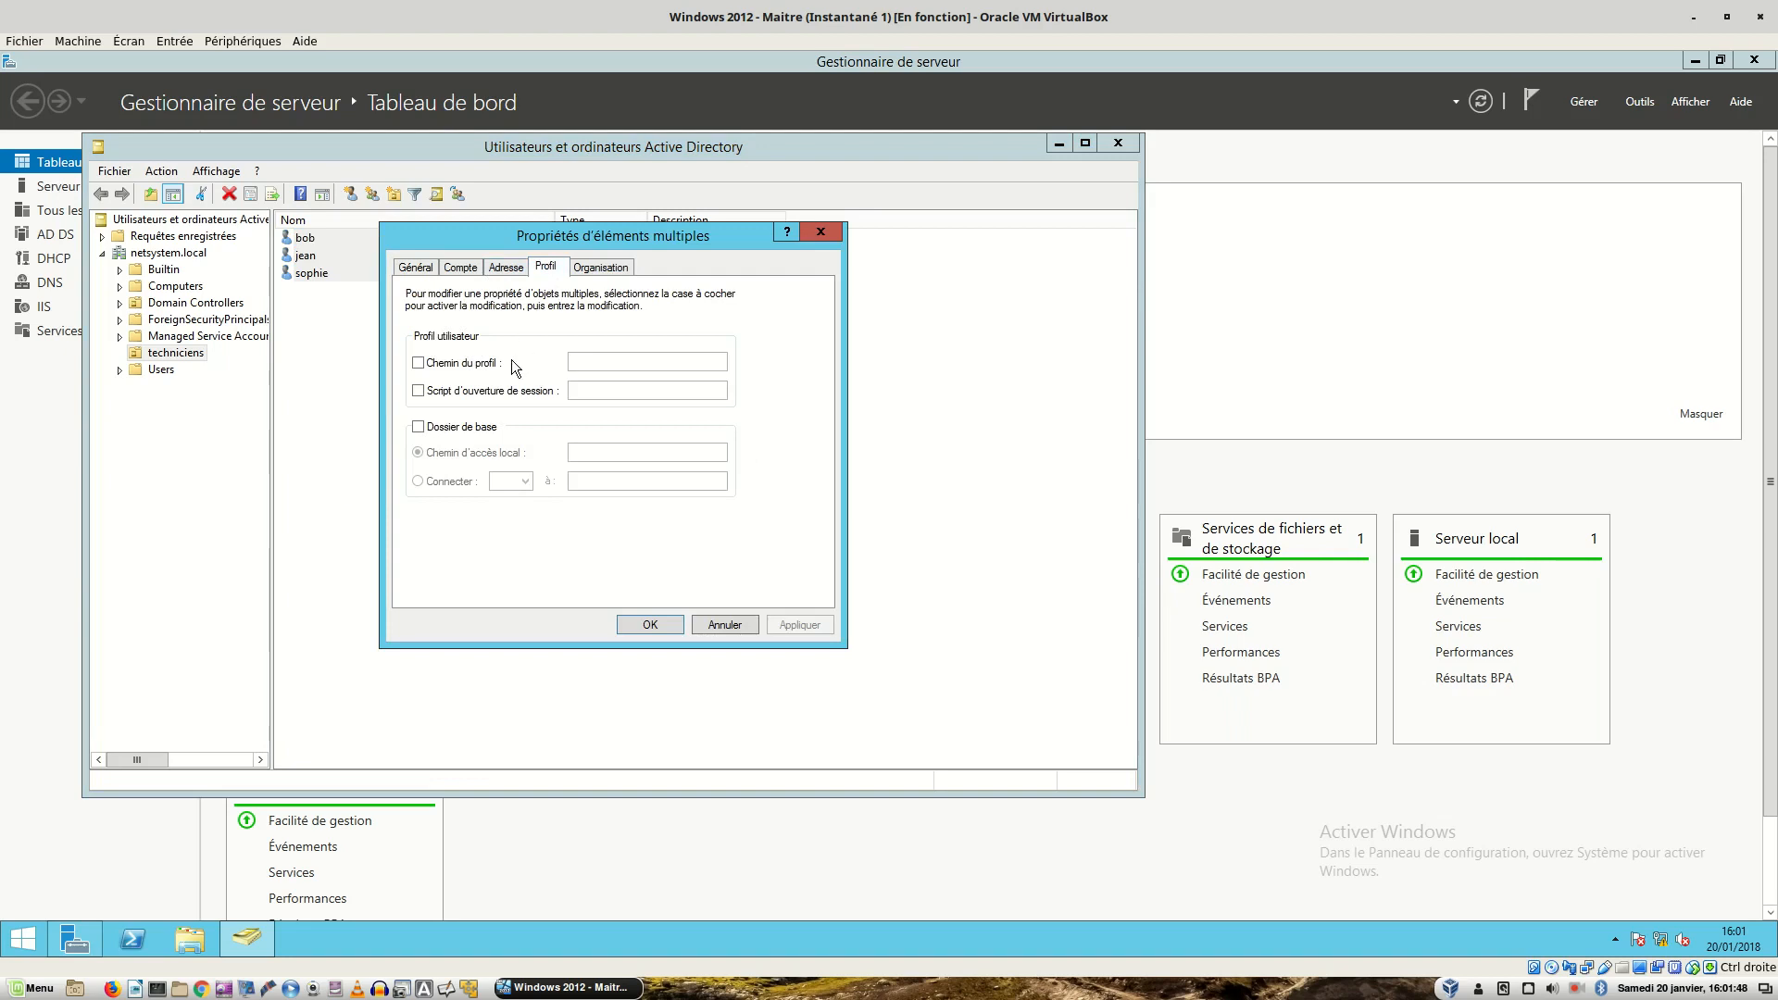
- Set a Z: home folder at \\srv-2008.netsystem.local\test\%username% for all three users
{"action": "left_click", "coordinate": [422, 428]}
{"action": "left_click", "coordinate": [419, 481]}
{"action": "left_click", "coordinate": [595, 488]}
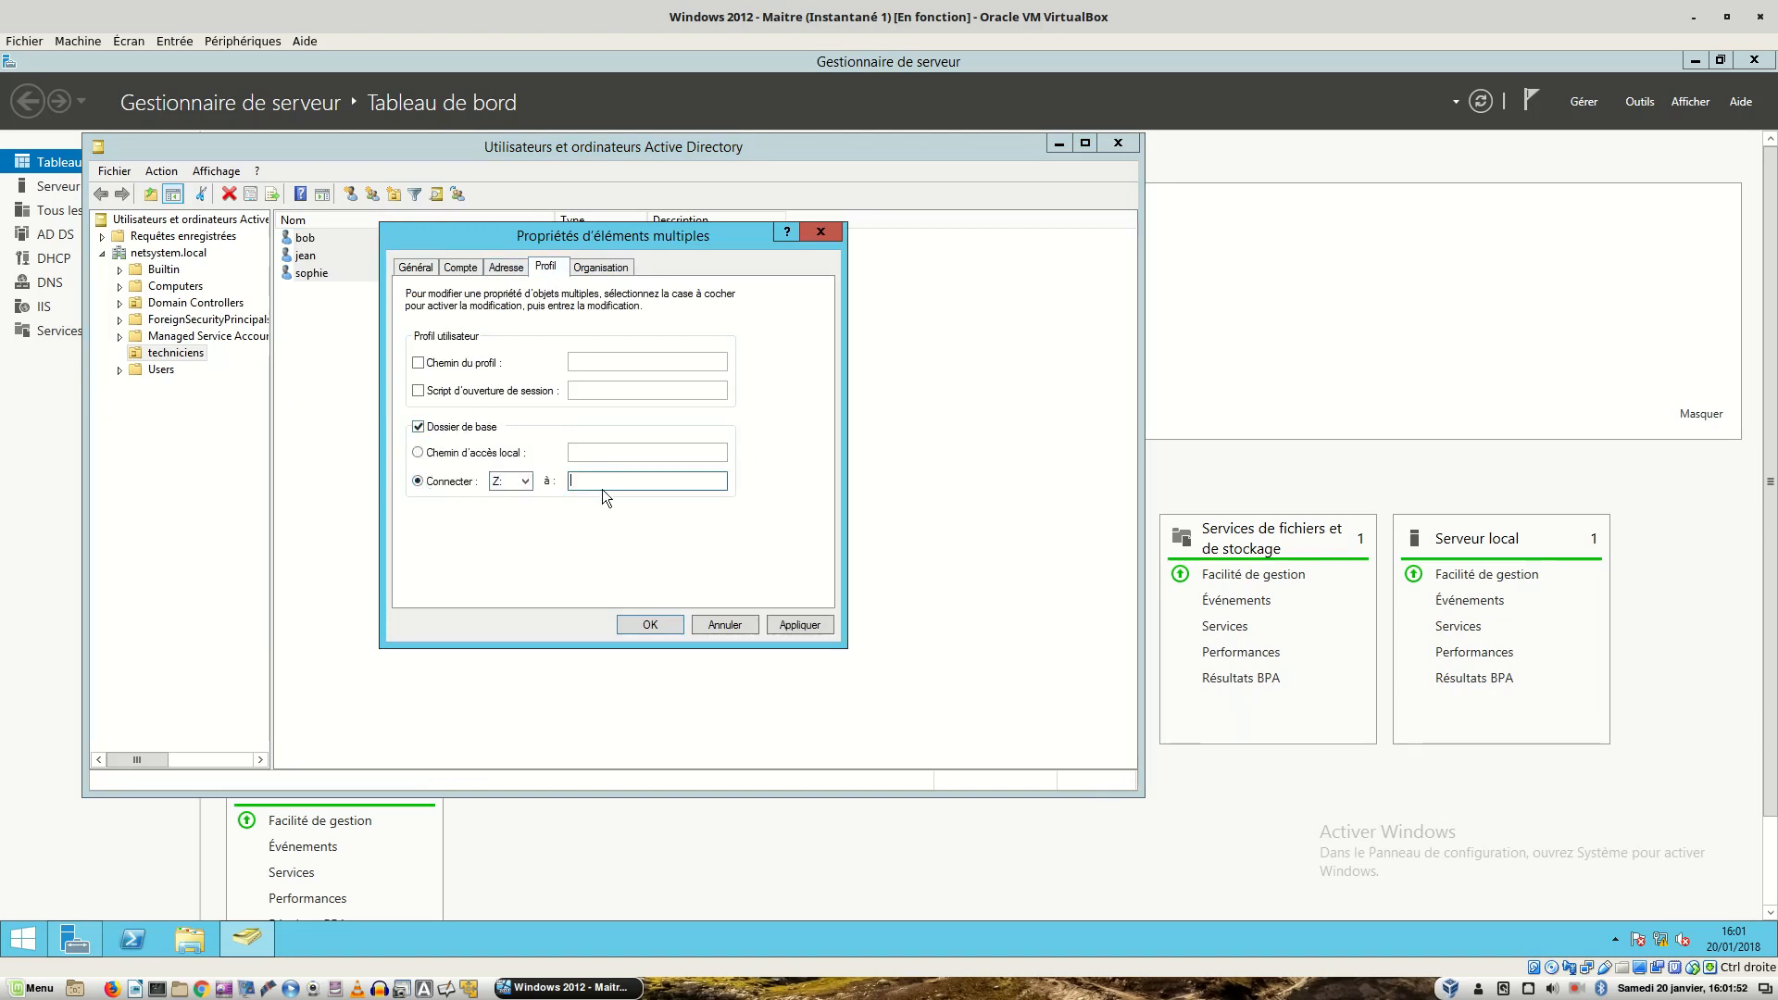
{"action": "type", "text": "\\"}
{"action": "type", "text": "tem.l"}
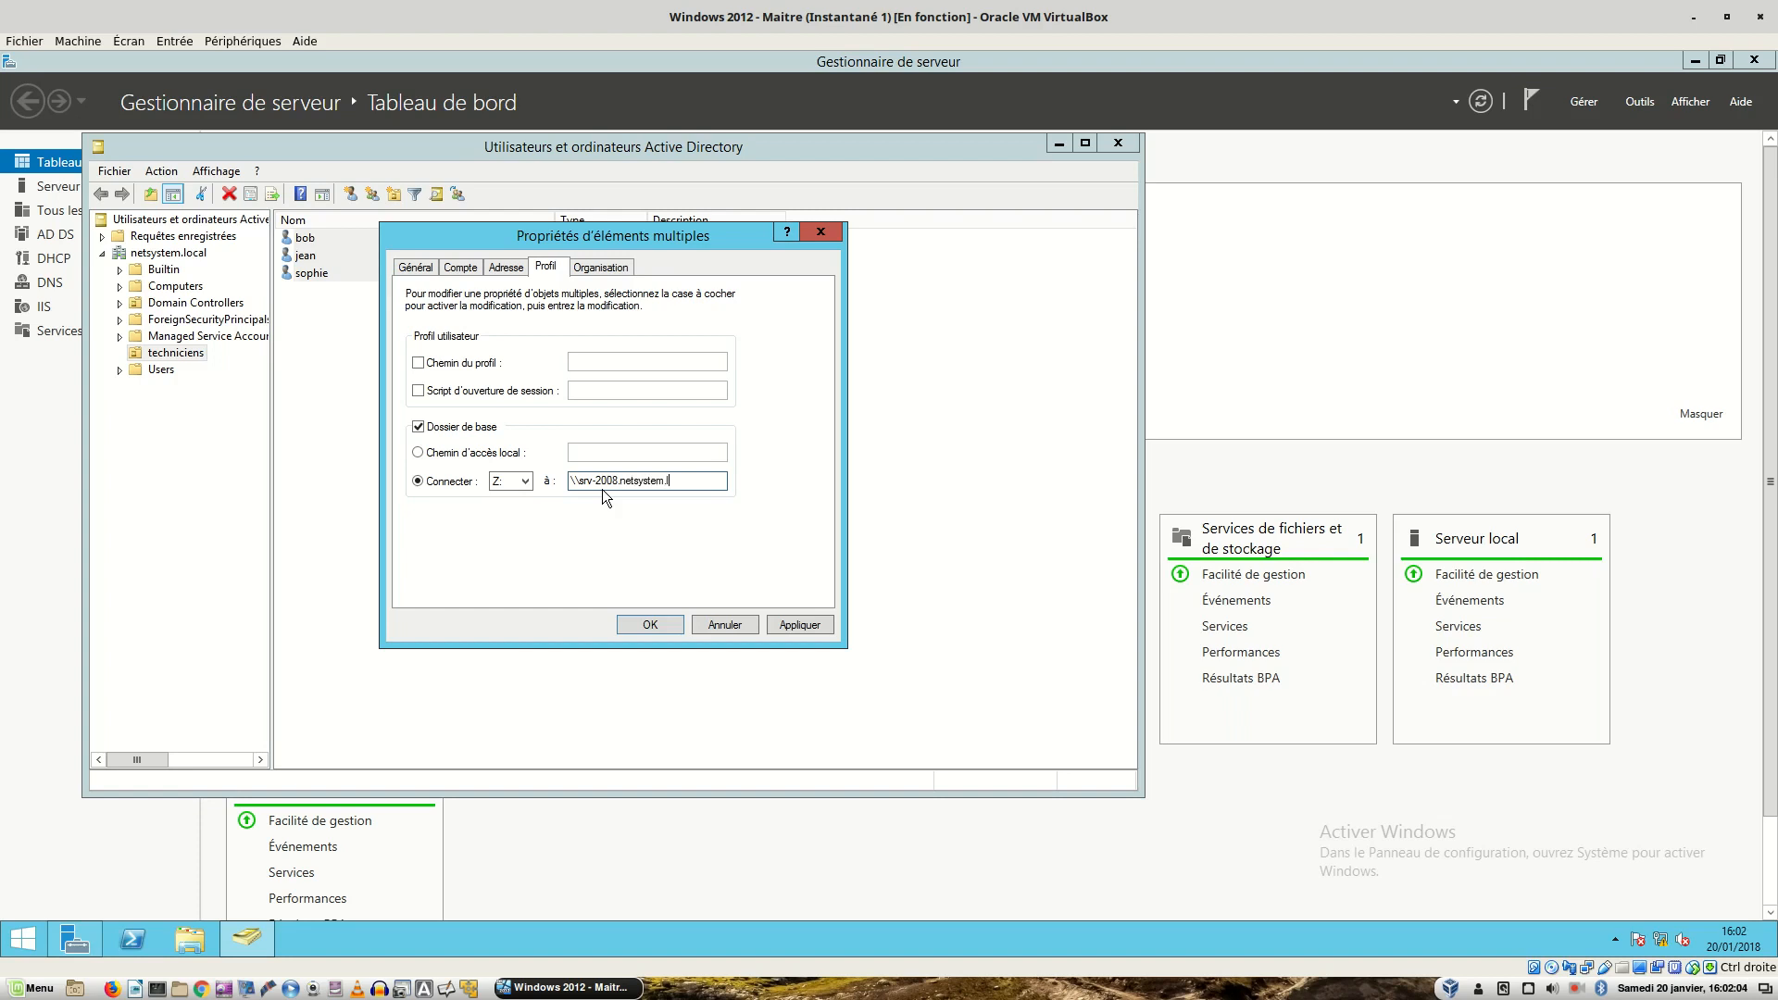
{"action": "type", "text": "ocal\test\\%username%"}
{"action": "key", "text": "ctrl+alt+Right"}
{"action": "key", "text": "ctrl+alt+Right"}
{"action": "key", "text": "ctrl+alt+Left"}
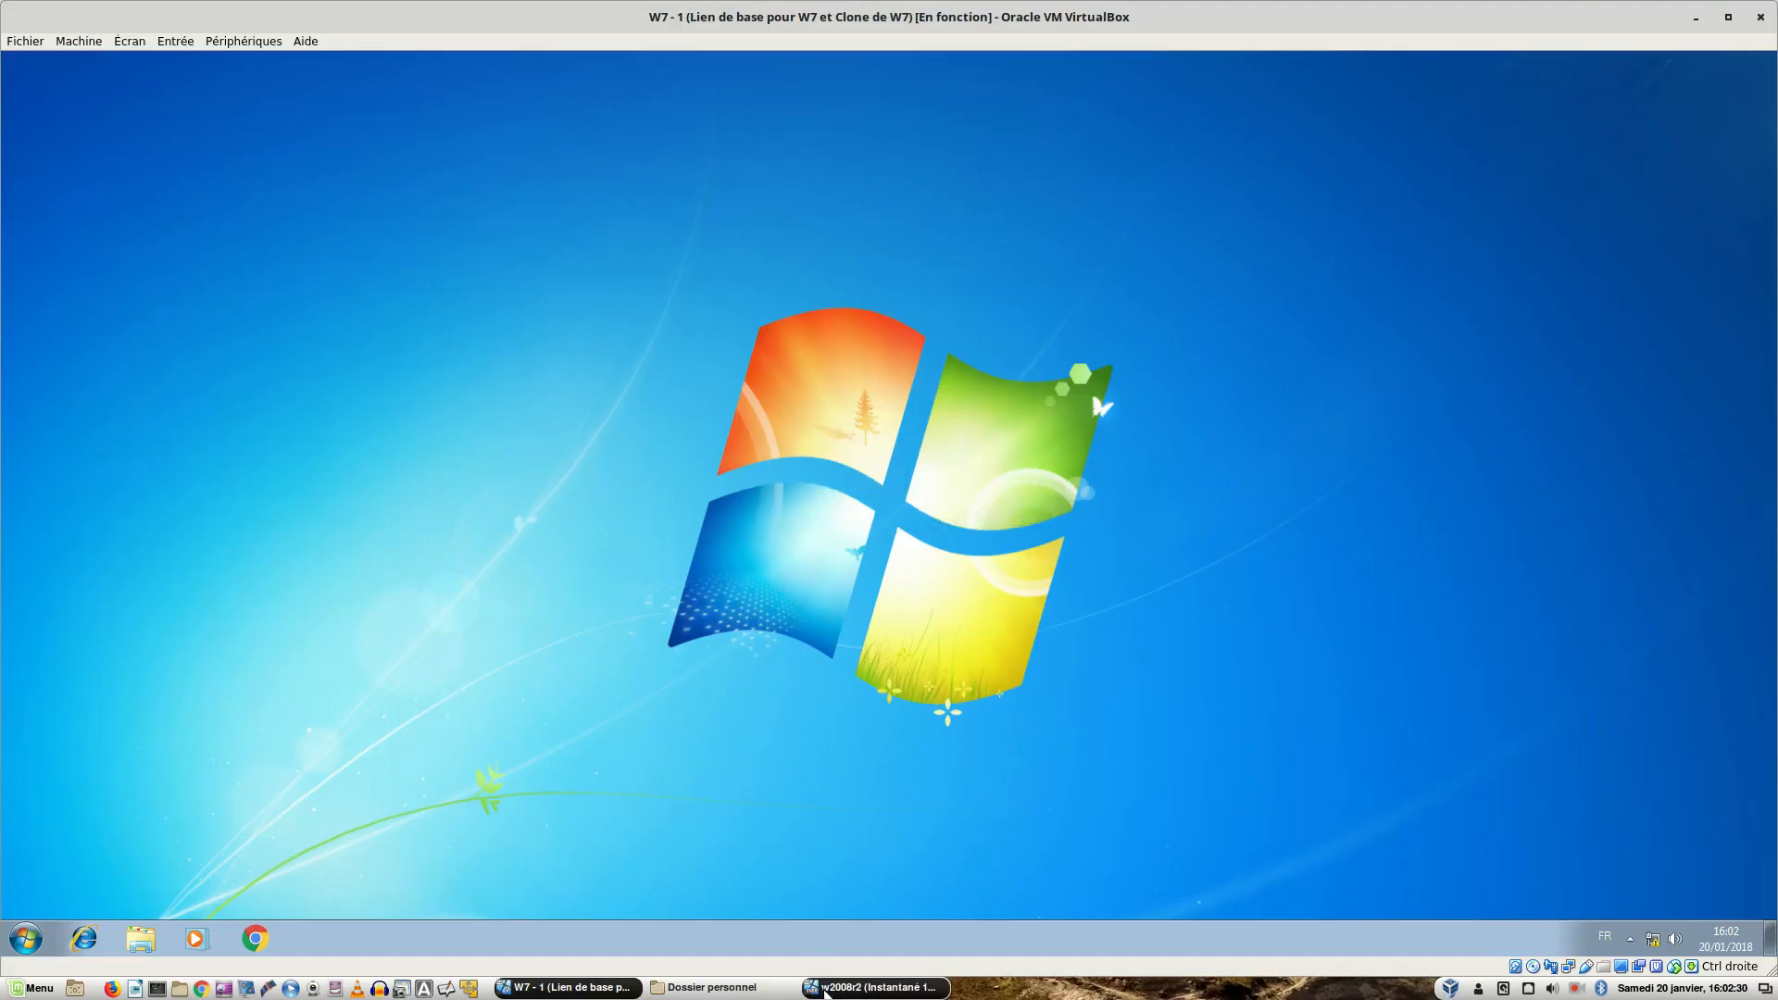
- On the Windows Server 2008 R2 VM, browse Explorer to \\srv-2008.netsystem.local
{"action": "left_click", "coordinate": [833, 991]}
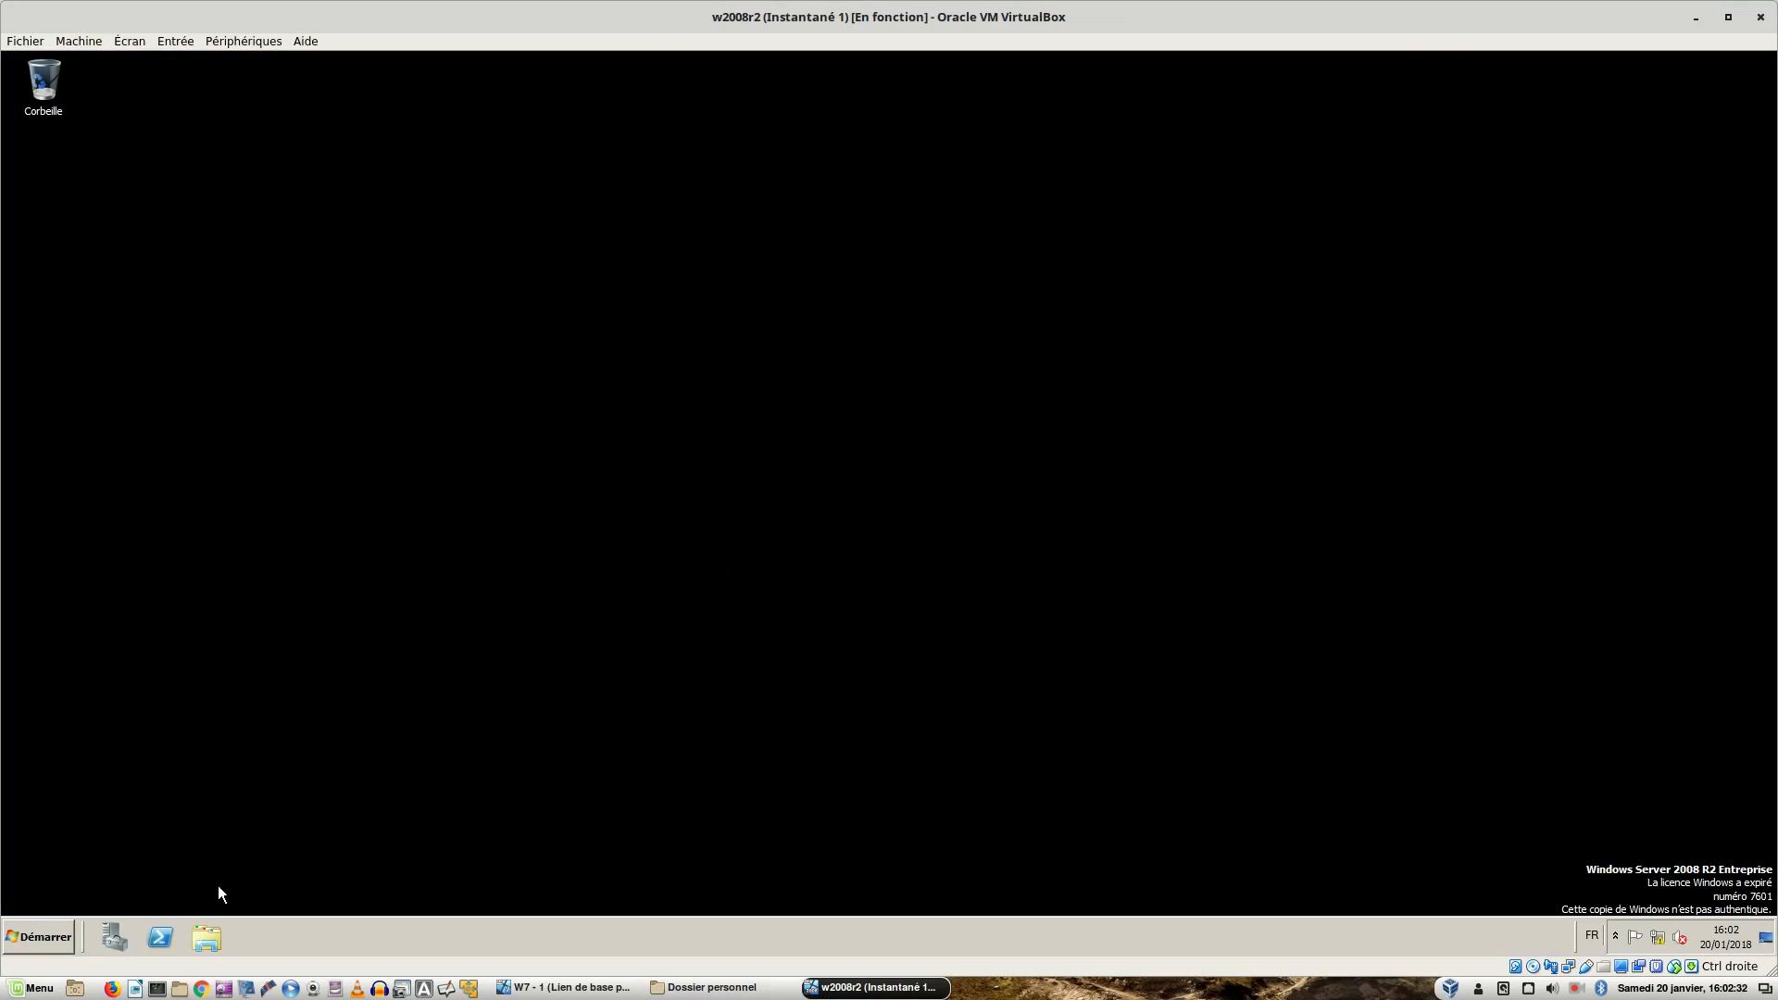
{"action": "left_click", "coordinate": [218, 937]}
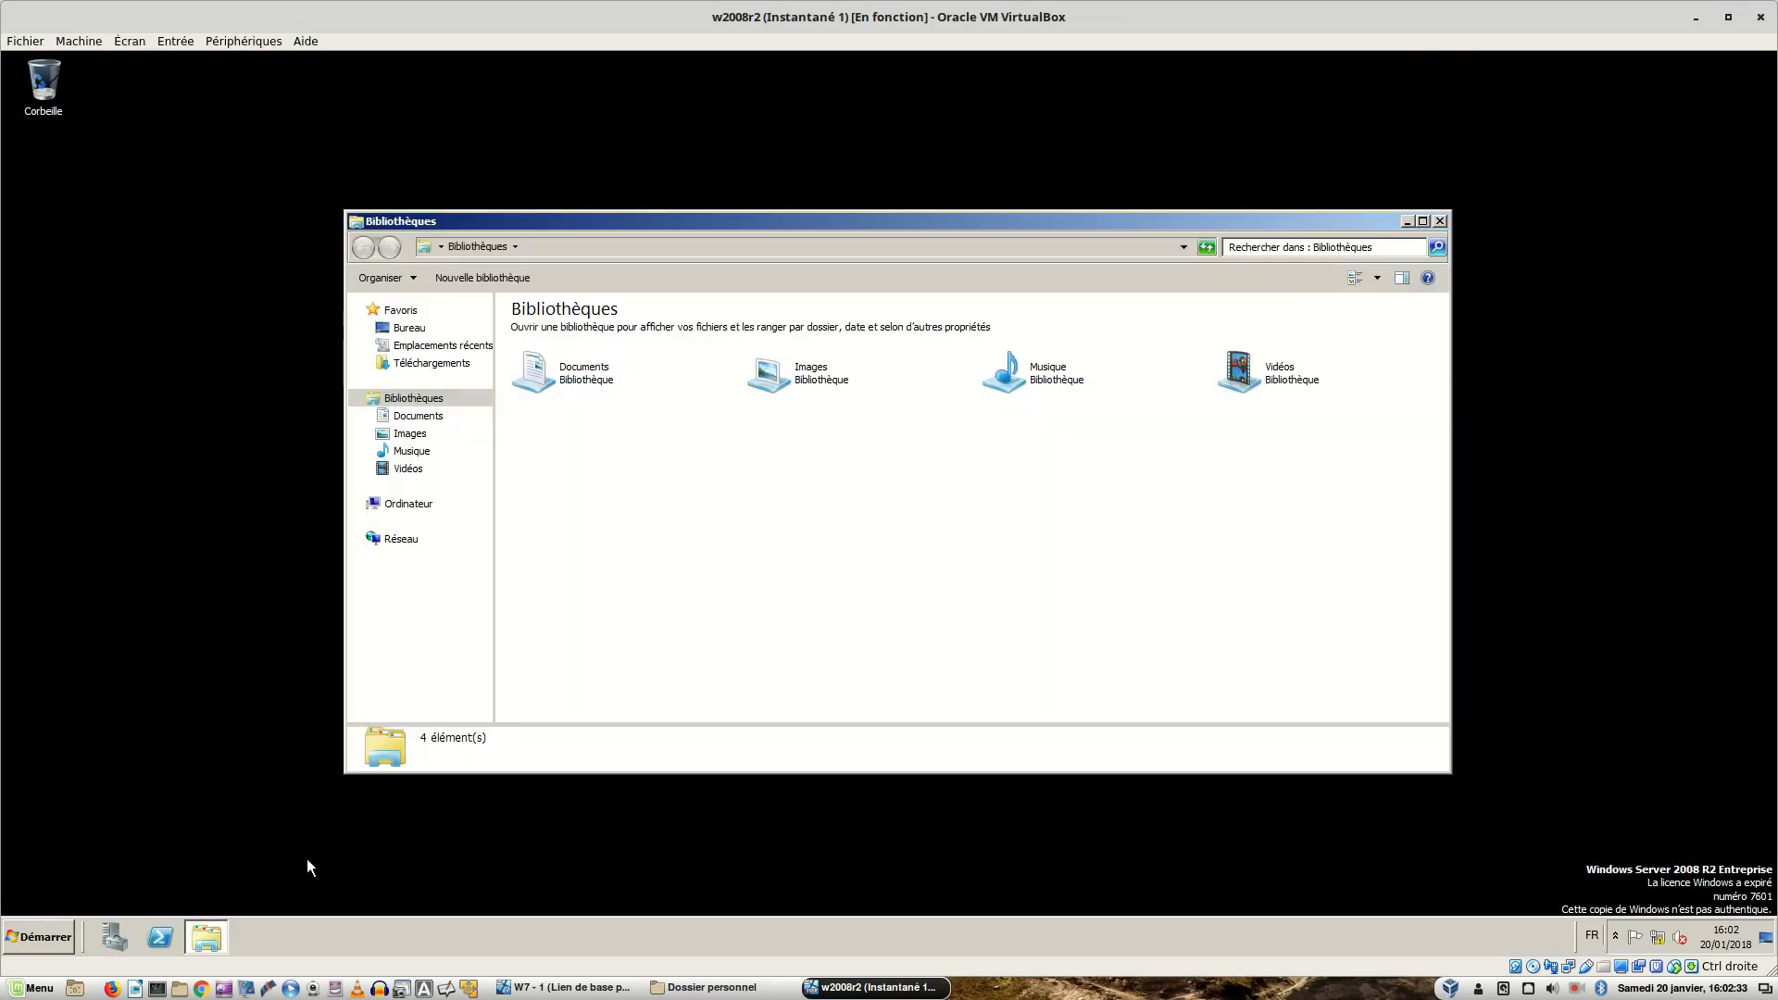
{"action": "left_click", "coordinate": [730, 242]}
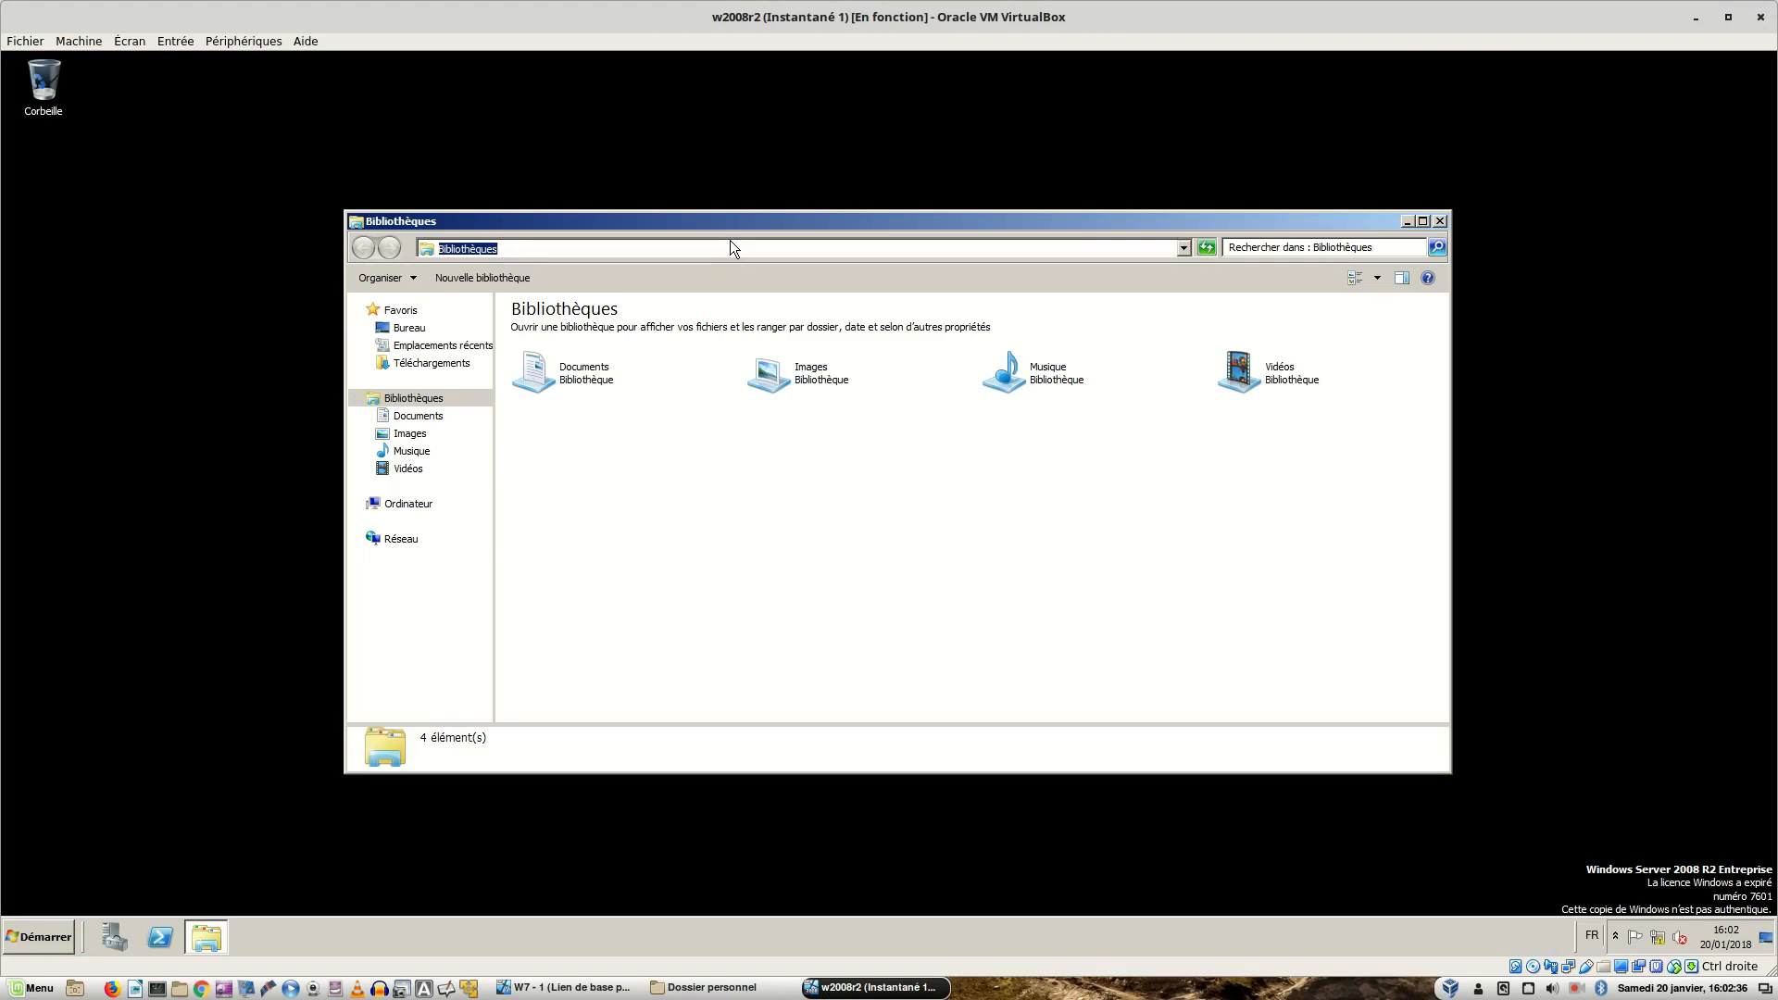
{"action": "type", "text": "\\\\"}
{"action": "key", "text": "Down"}
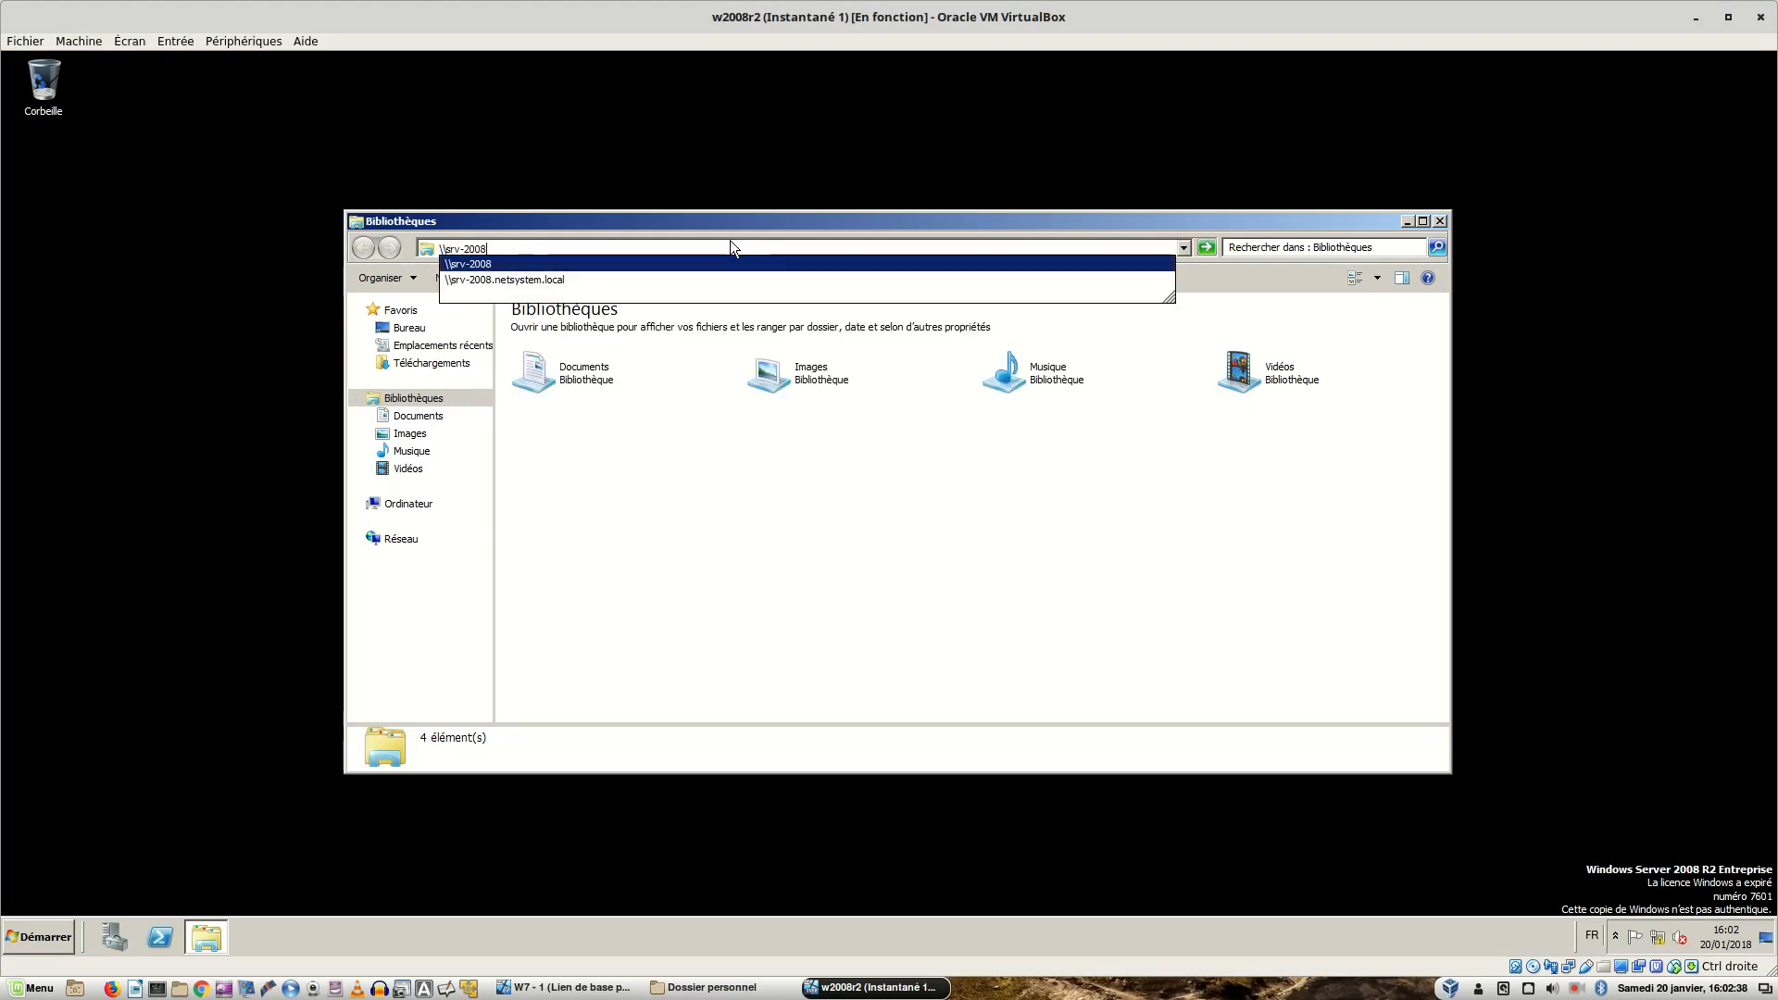
{"action": "key", "text": "Down"}
{"action": "key", "text": "Return"}
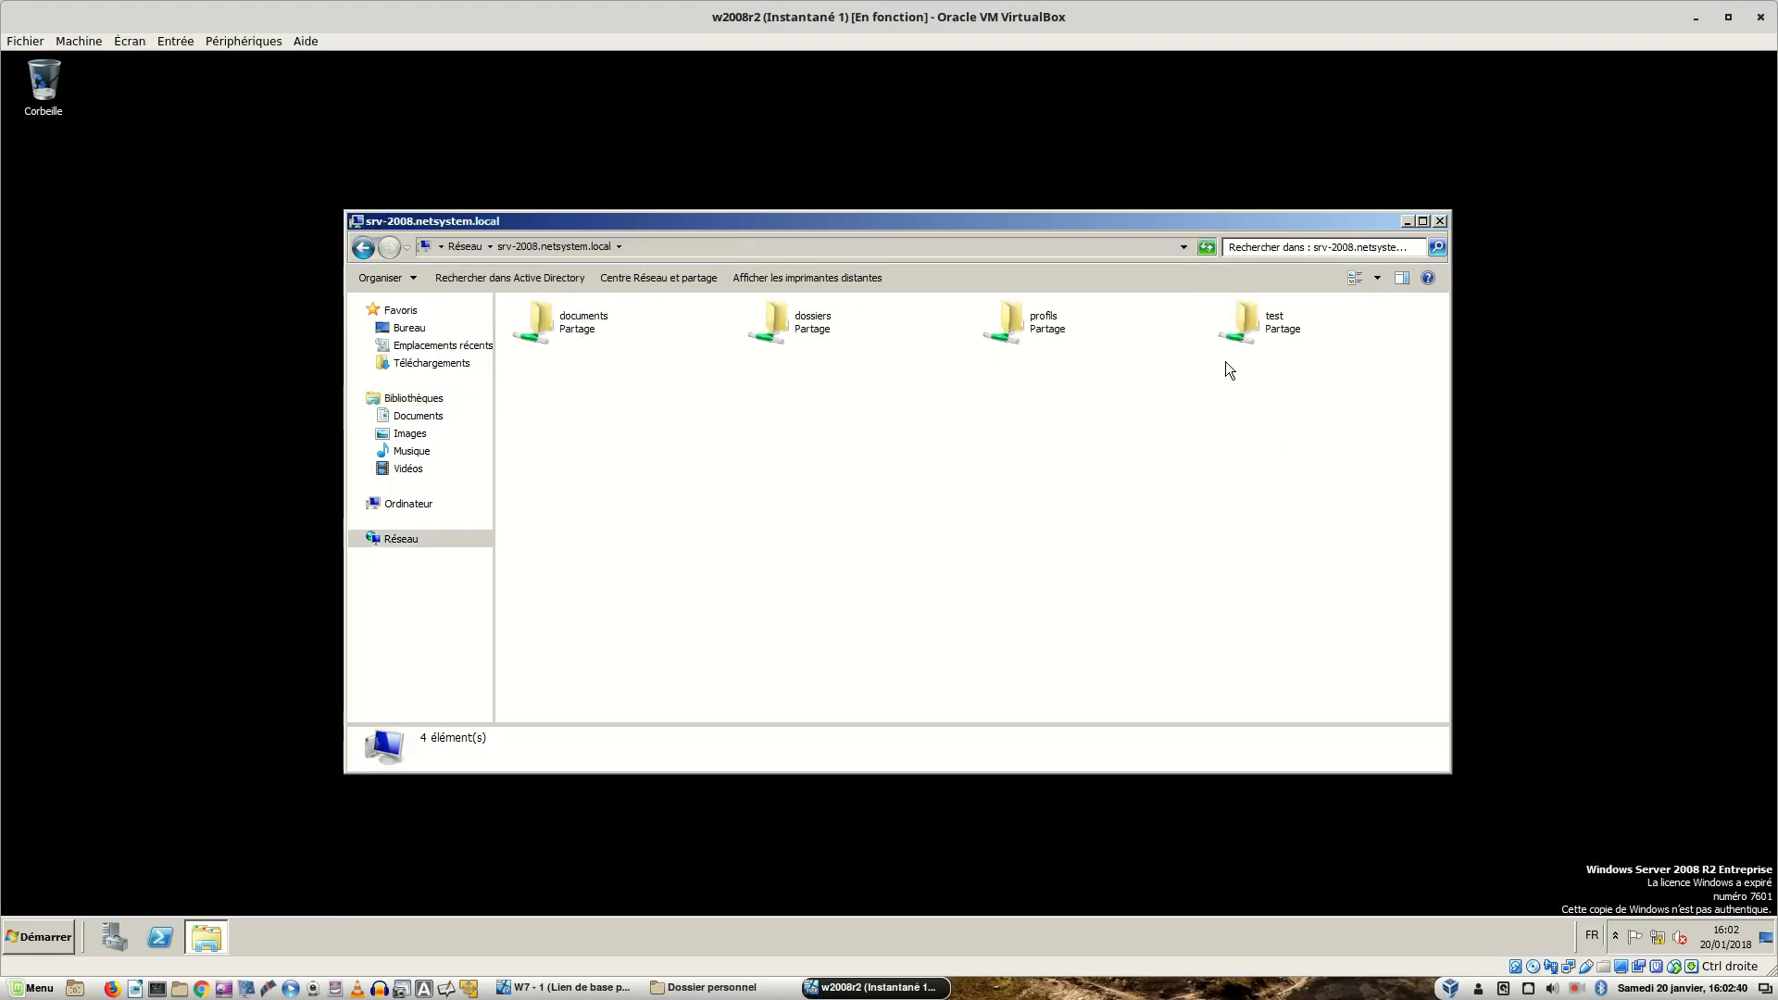
- Open the test share to check its contents, then return to the server's share list
{"action": "double_click", "coordinate": [1282, 326]}
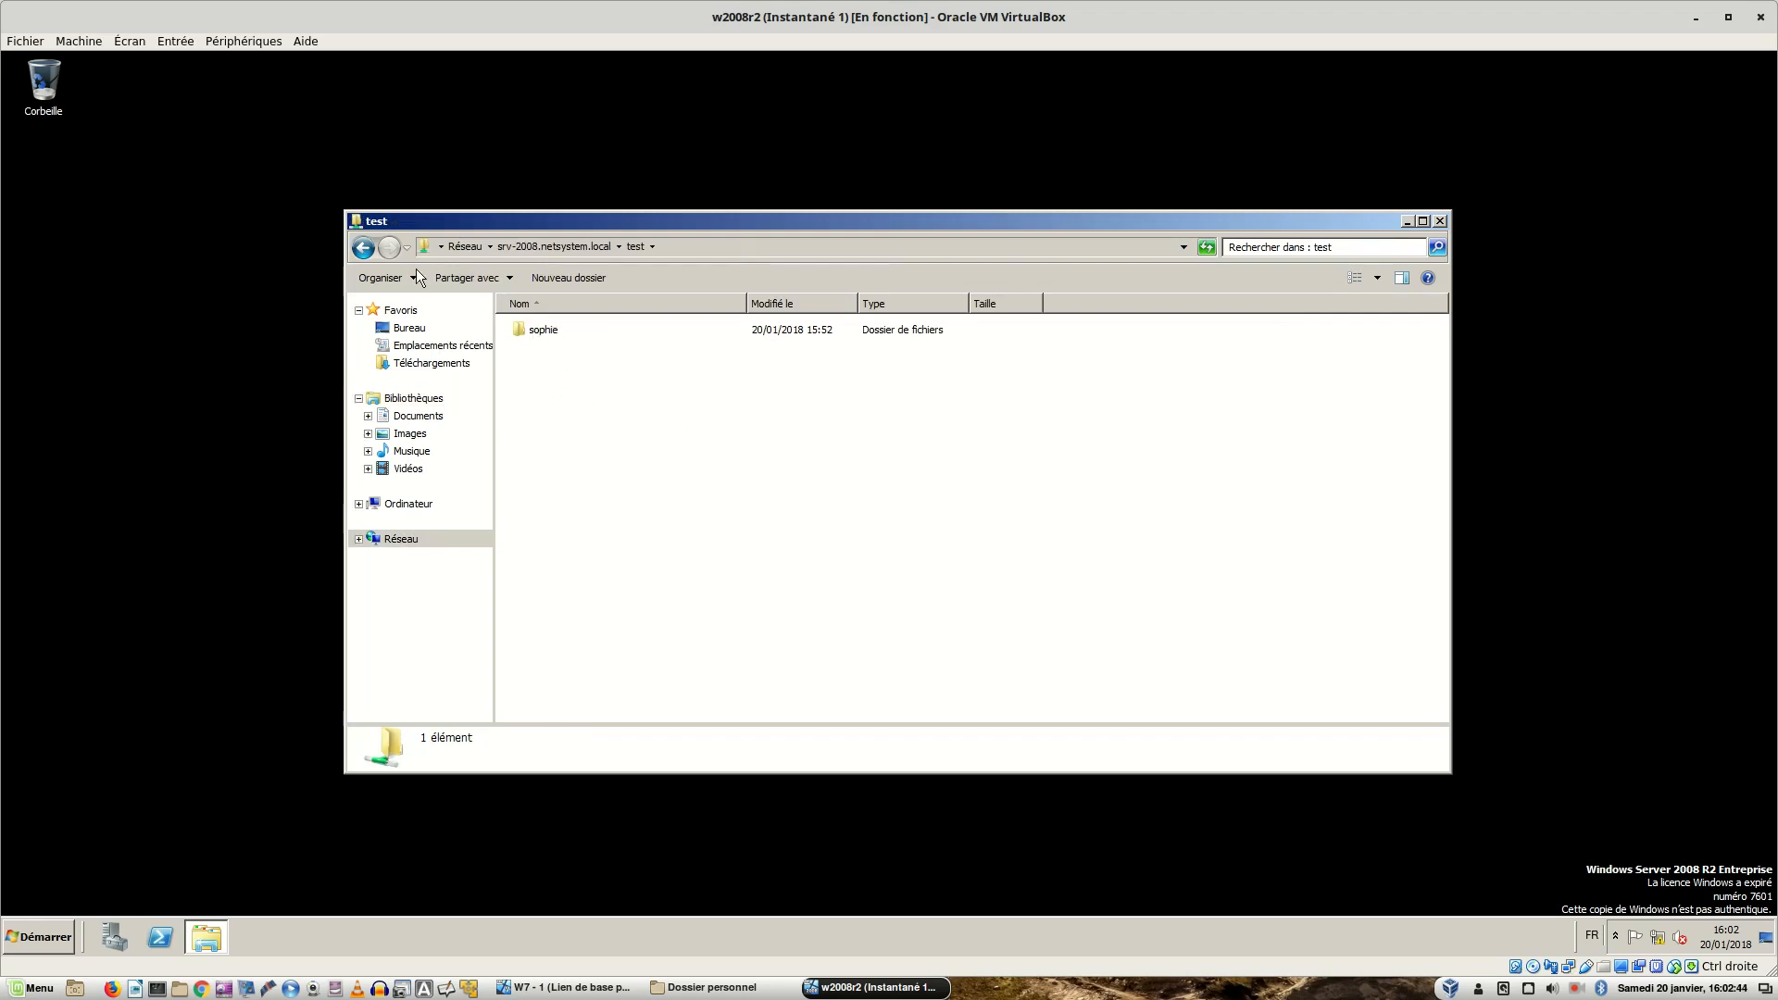
{"action": "left_click", "coordinate": [364, 248]}
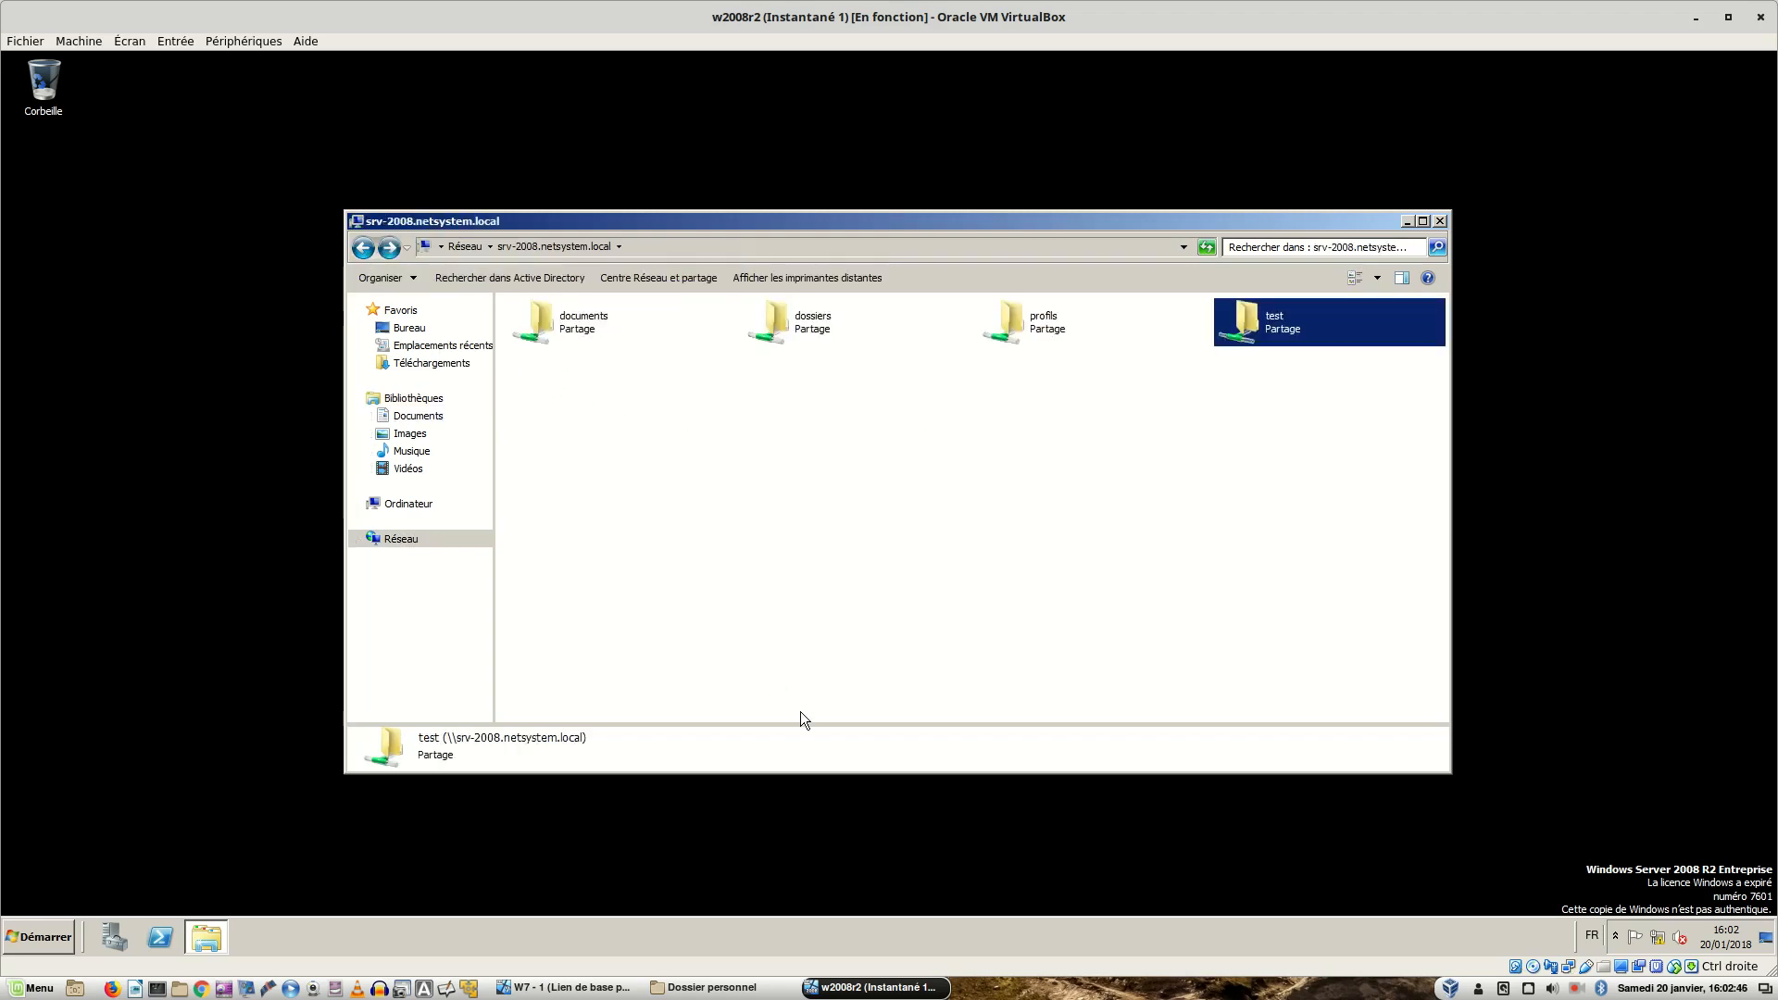
{"action": "key", "text": "Left"}
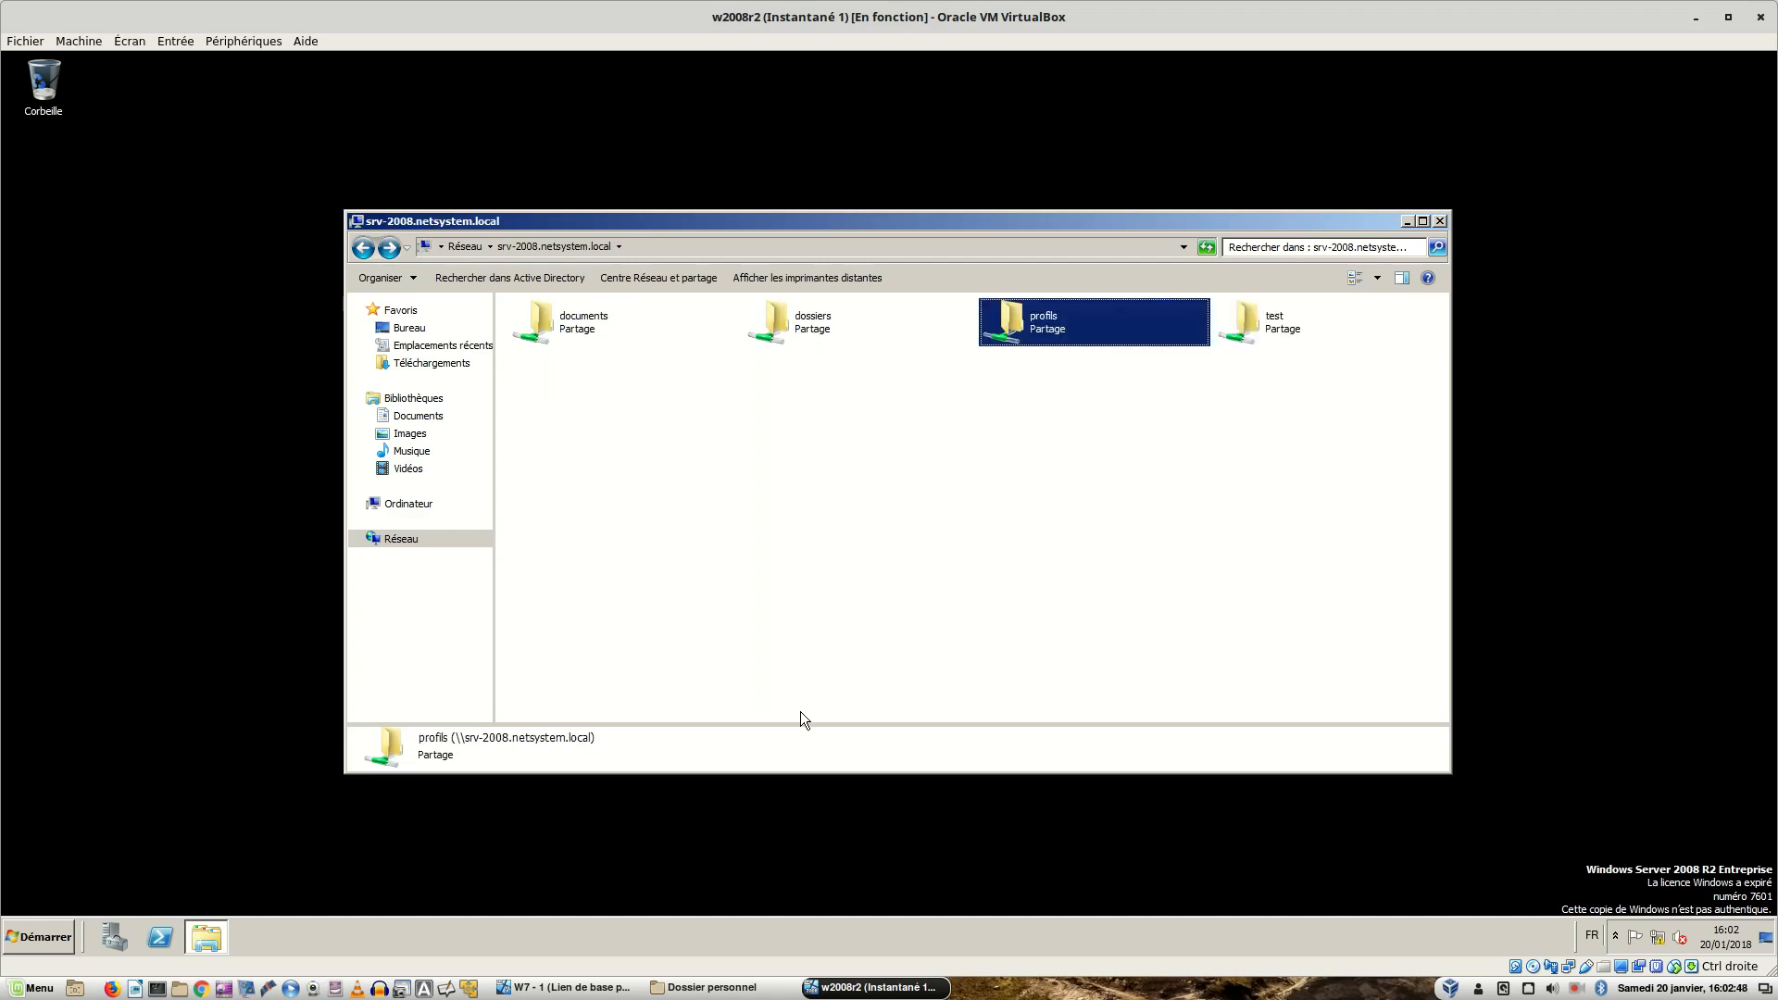
{"action": "key", "text": "Right"}
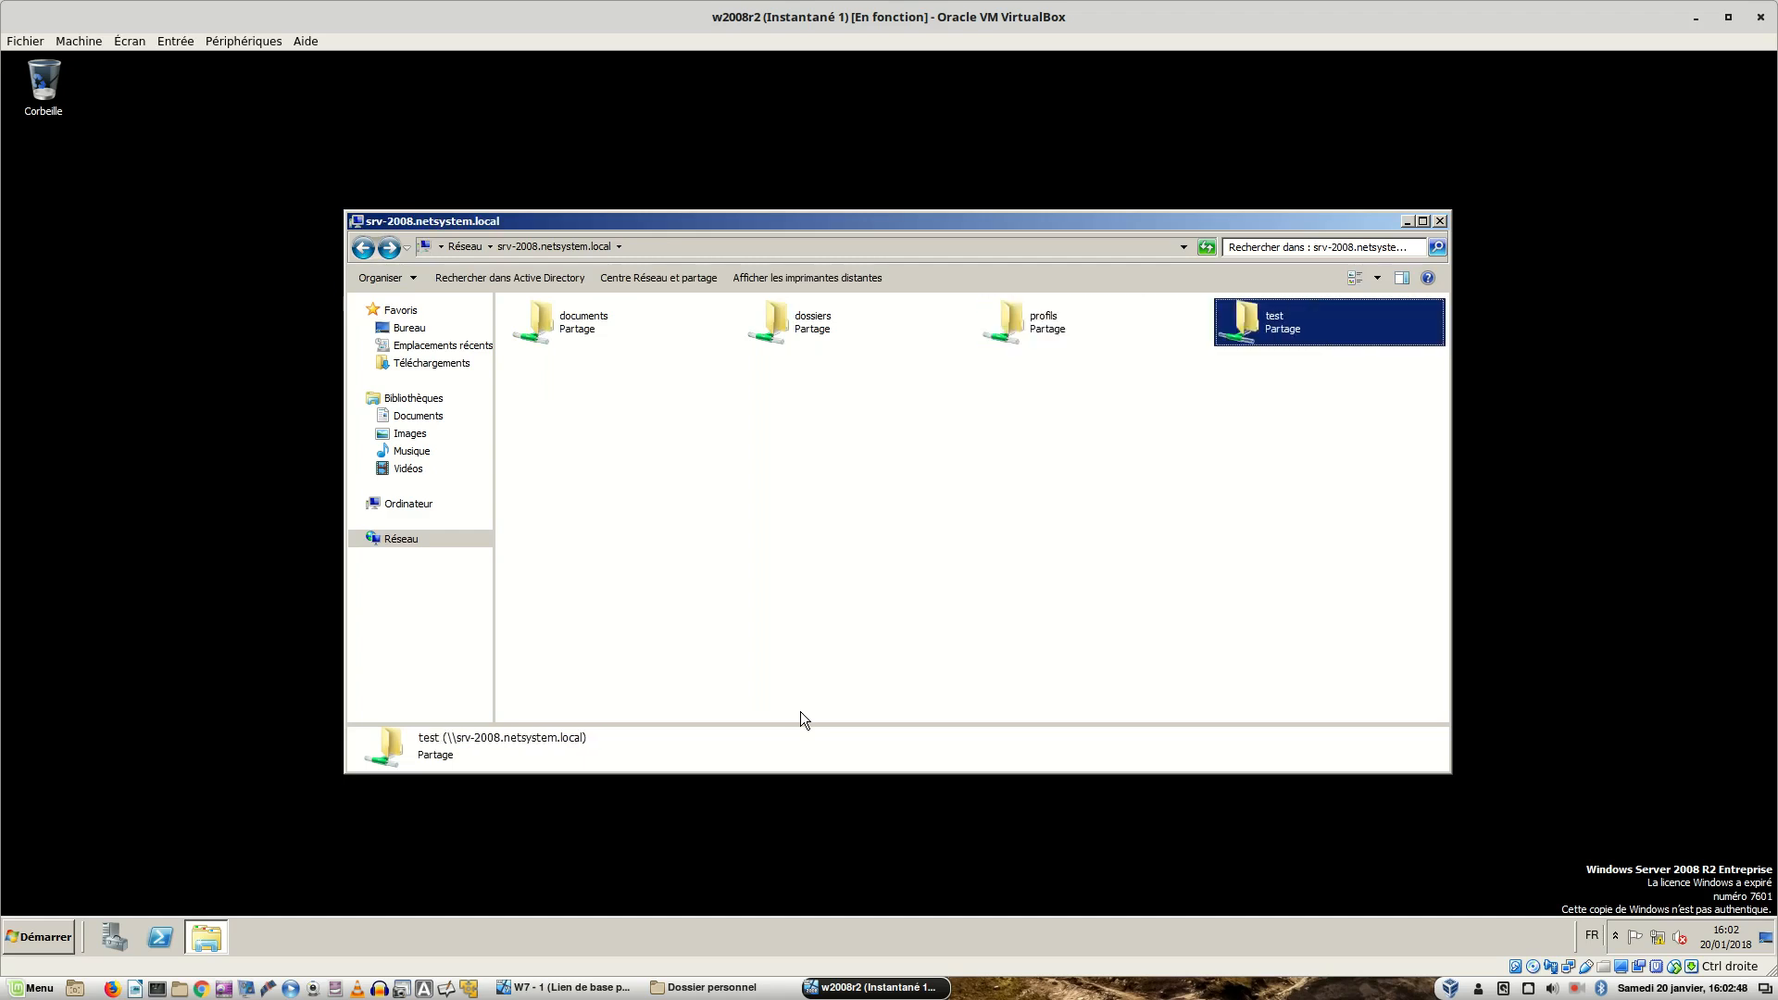
{"action": "left_click", "coordinate": [615, 988]}
- Apply the Z: home folder setting to the three techniciens users
{"action": "mouse_move", "coordinate": [615, 989]}
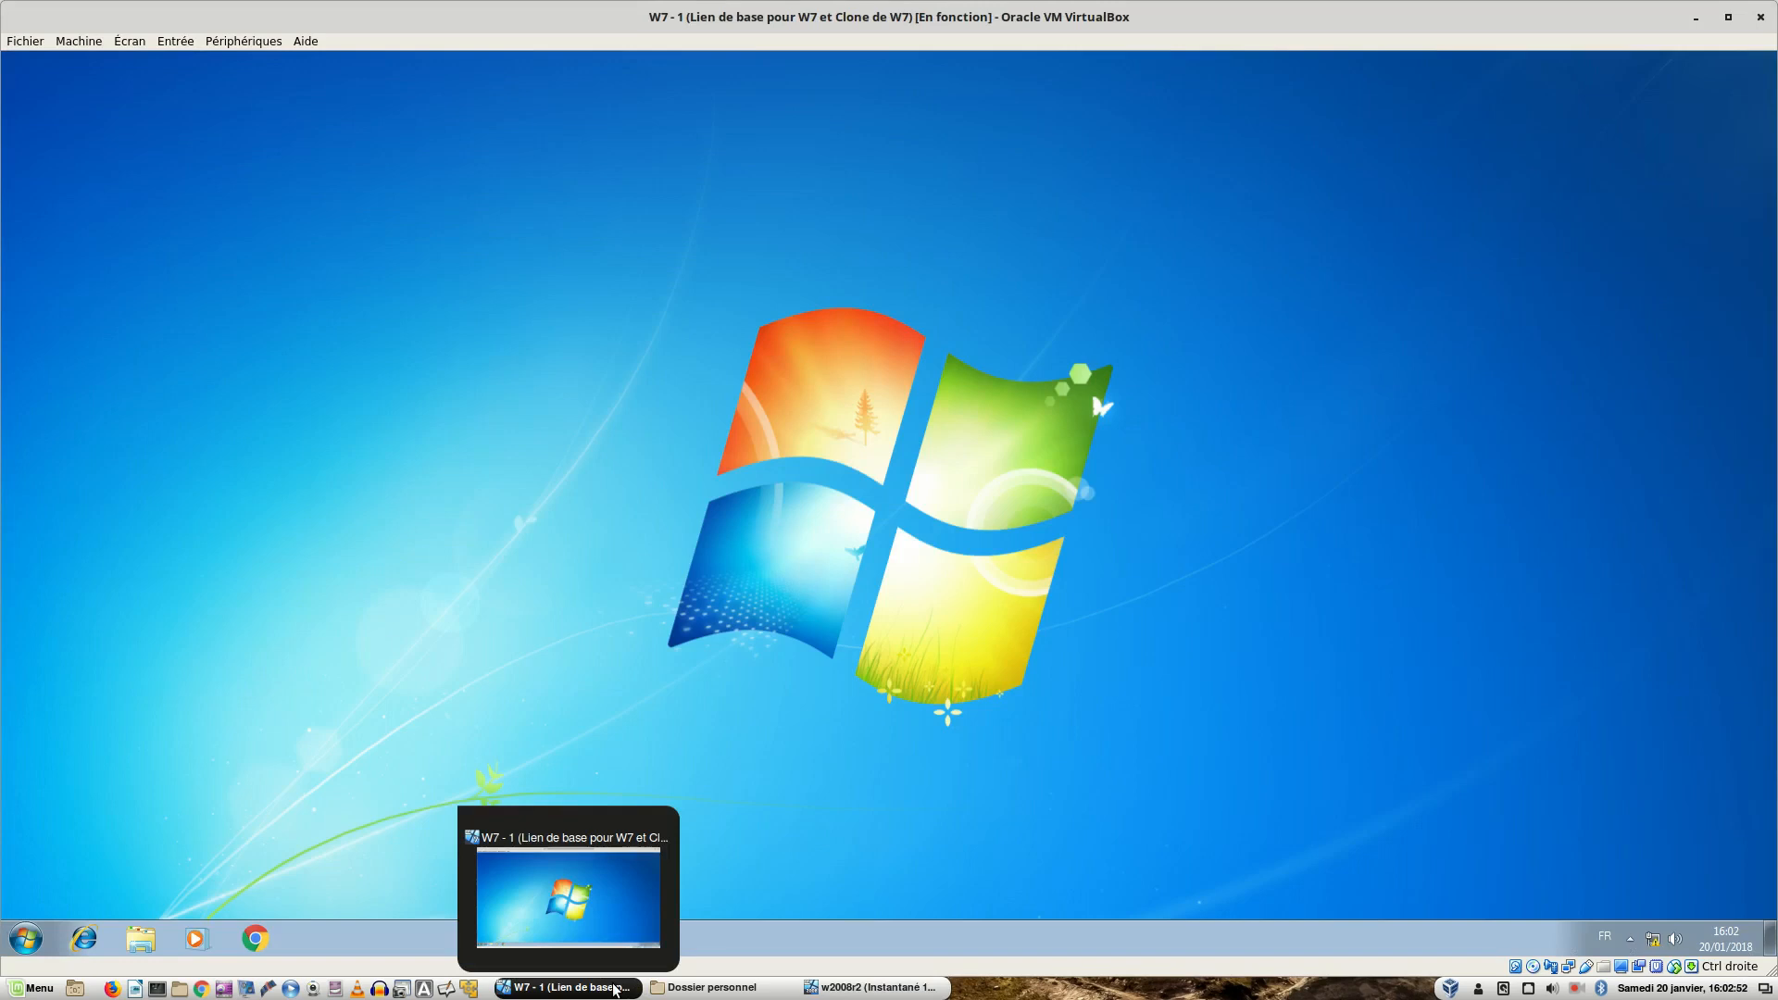
{"action": "key", "text": "ctrl+alt+Left"}
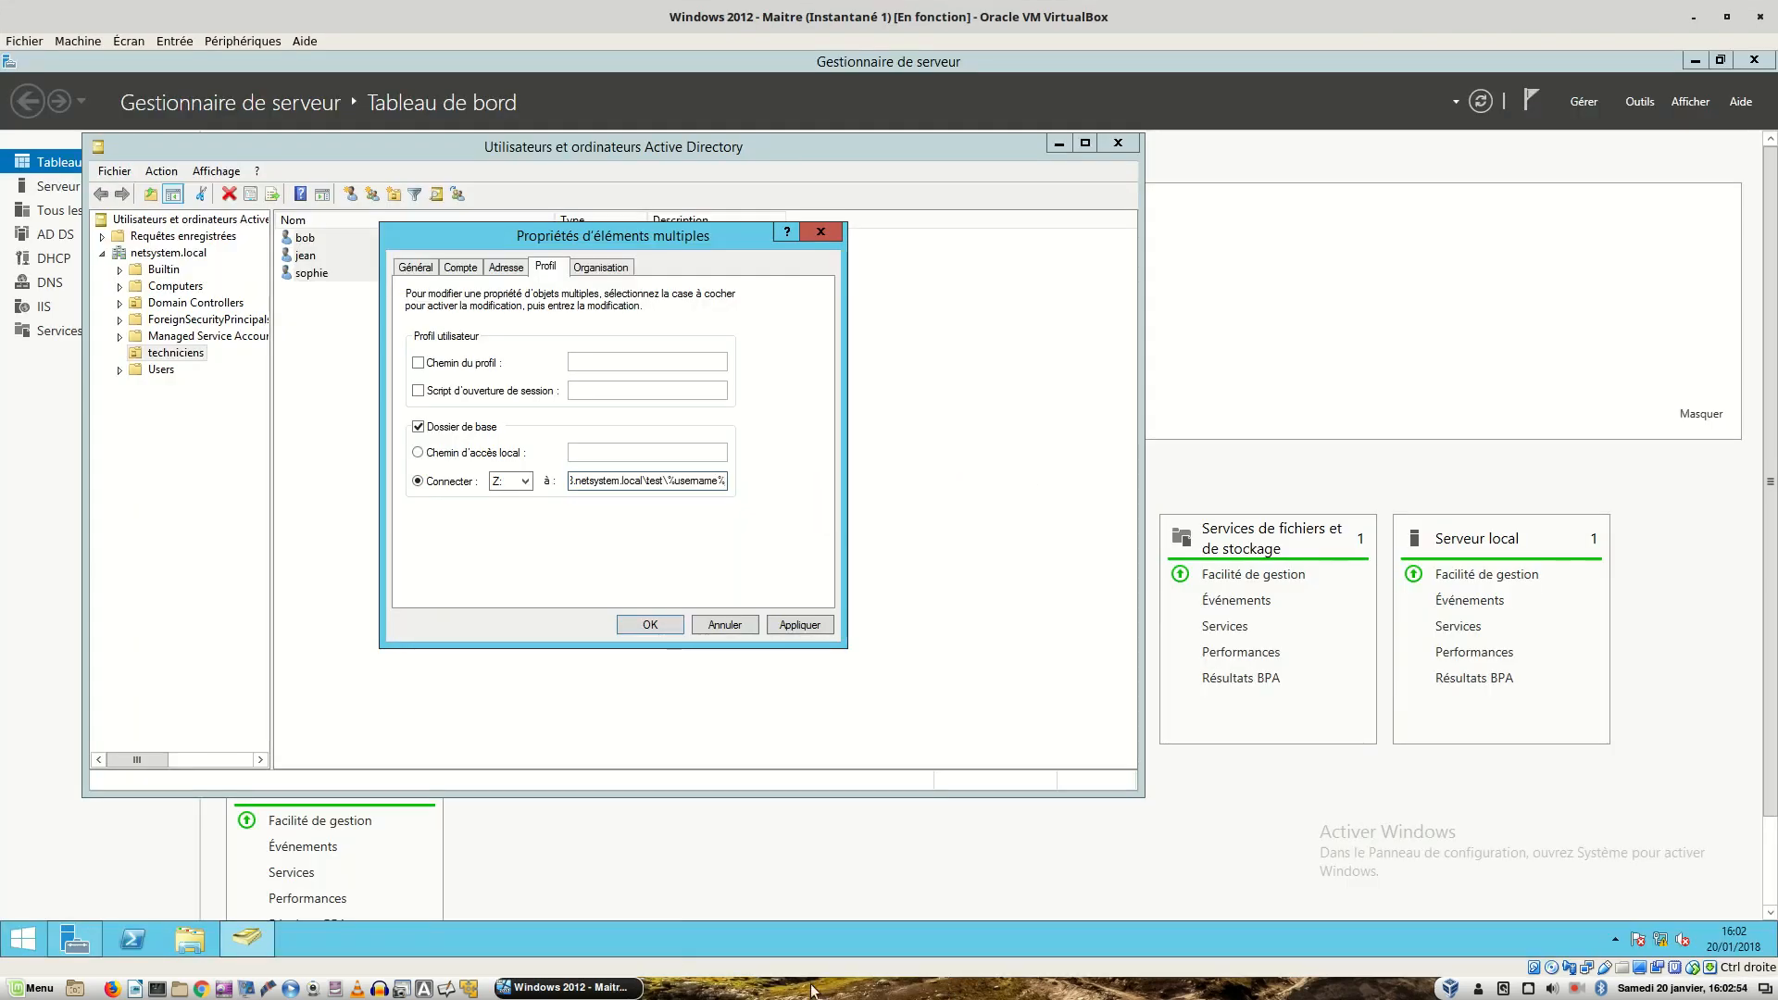
{"action": "left_click", "coordinate": [802, 624]}
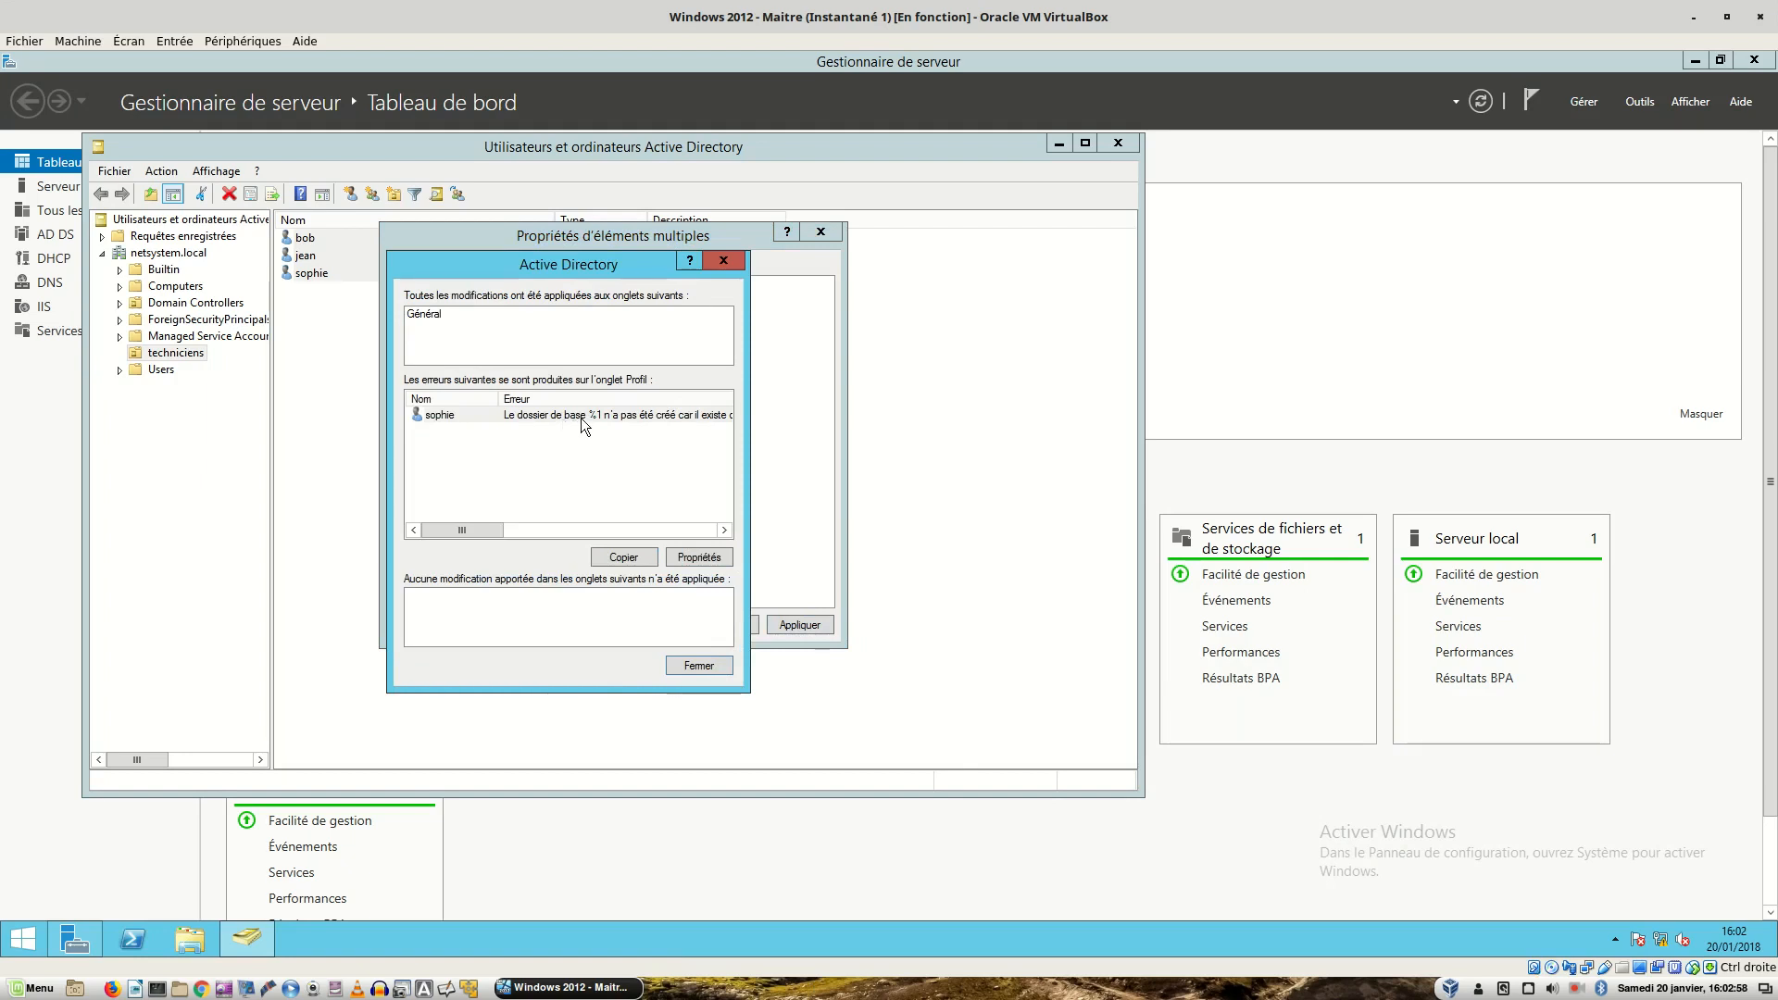
- Close the 'folder already exists' error report and the multi-user properties dialog, then deselect the users
{"action": "left_click_drag", "start_coordinate": [441, 528], "coordinate": [315, 512]}
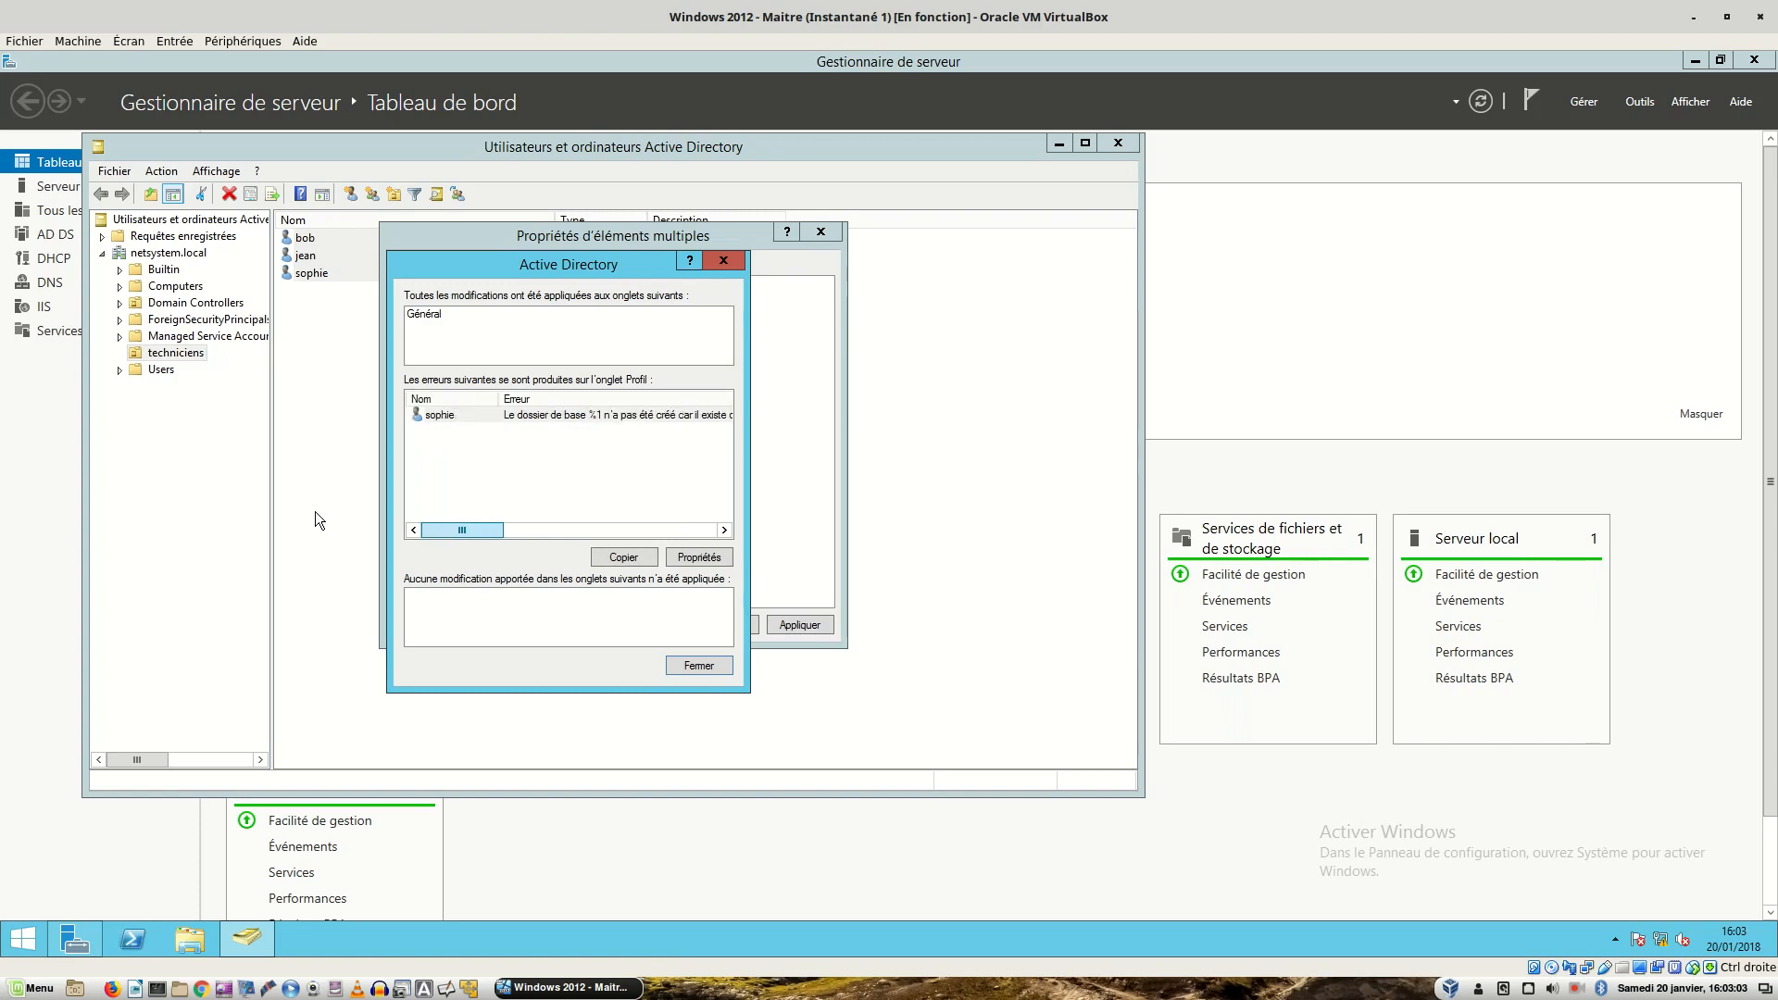
{"action": "left_click", "coordinate": [700, 665]}
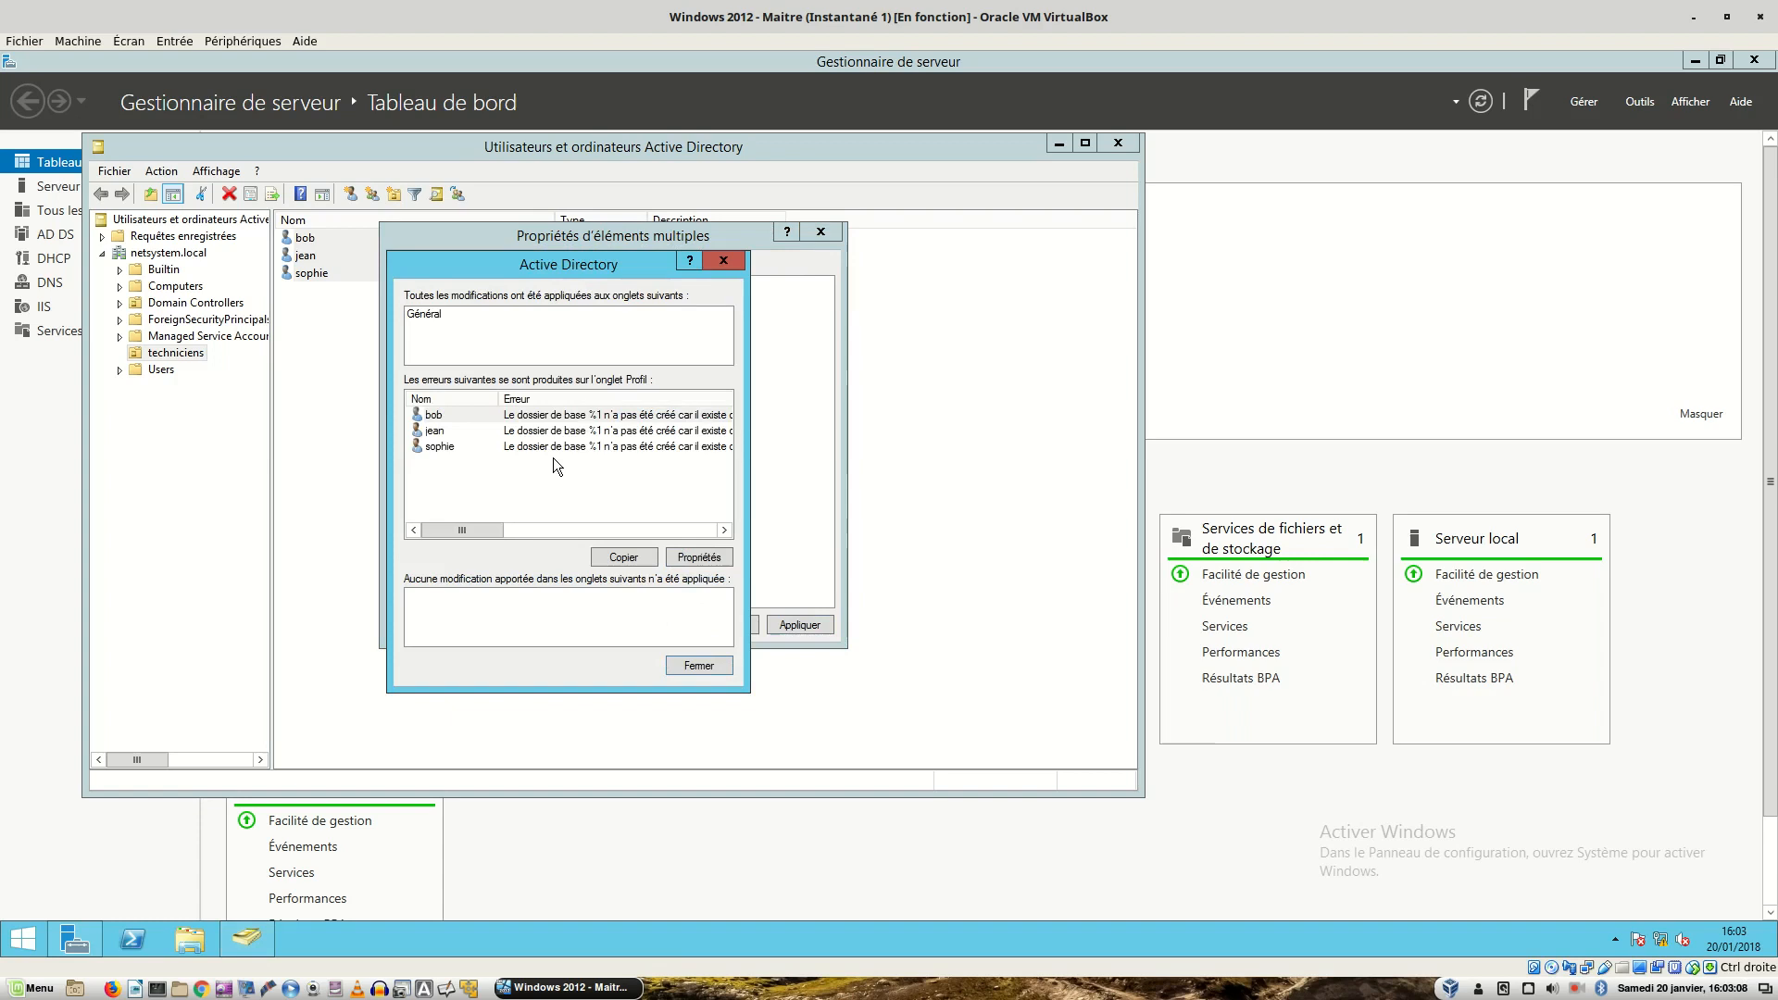
{"action": "left_click", "coordinate": [714, 671]}
{"action": "left_click", "coordinate": [724, 626]}
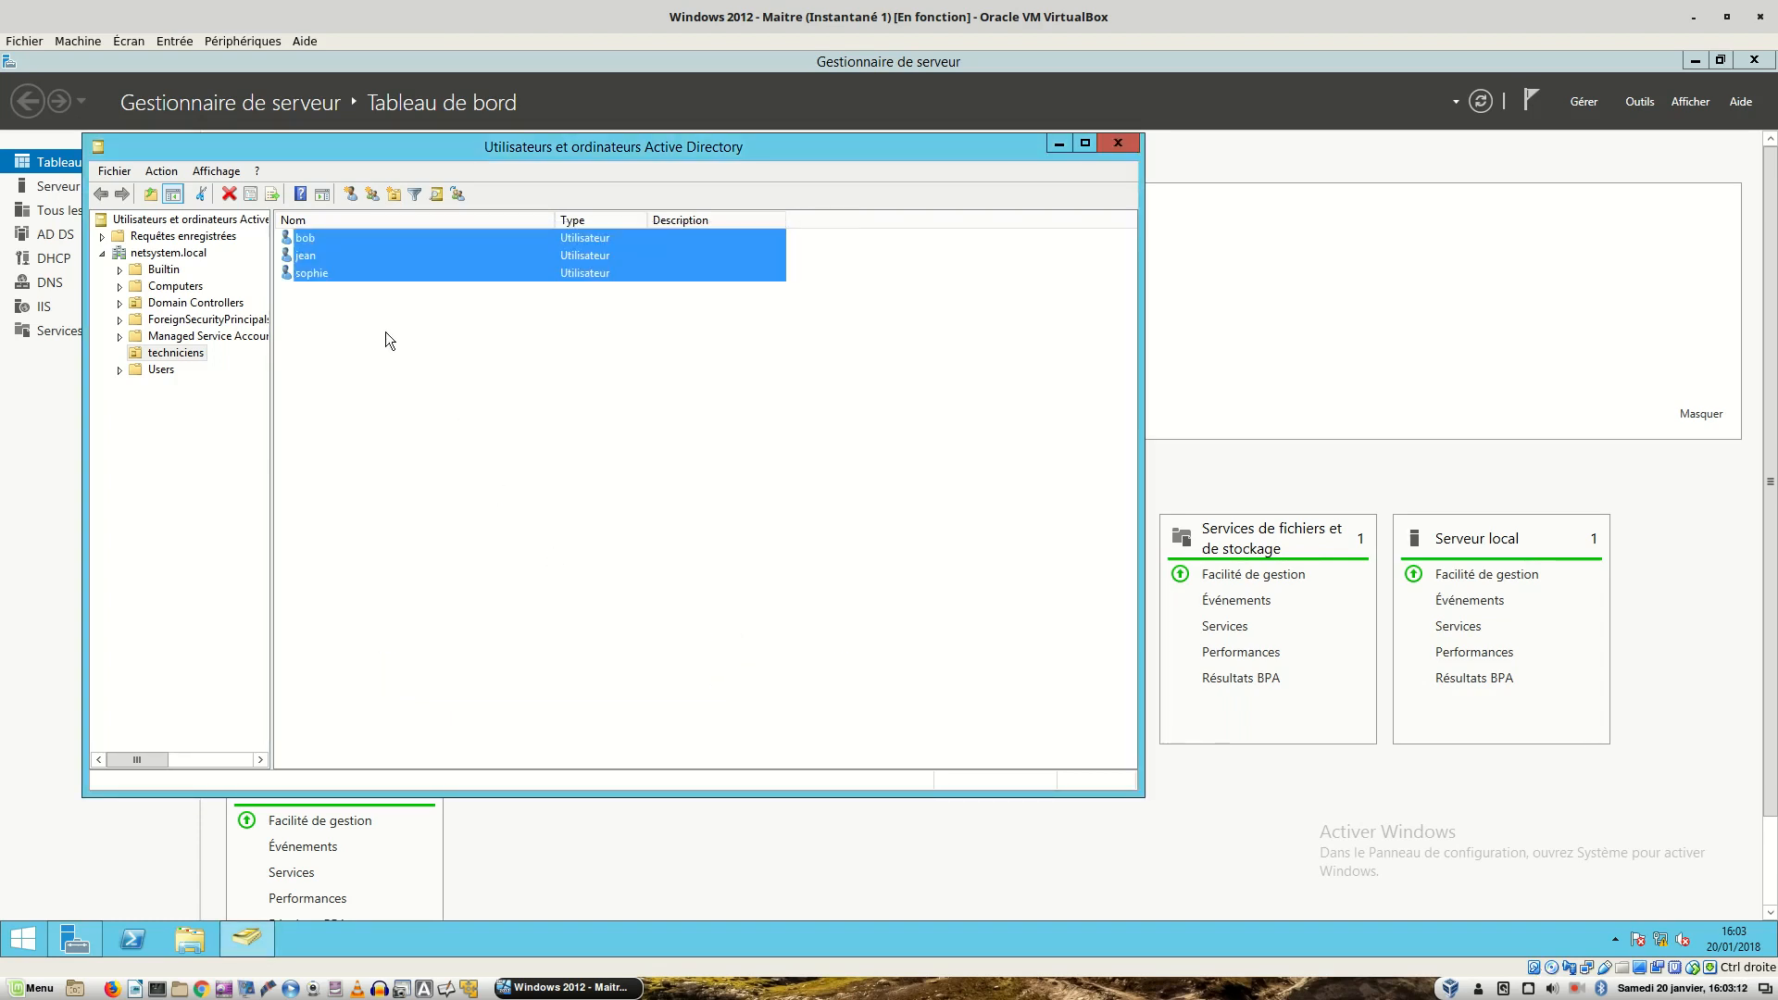
{"action": "left_click", "coordinate": [358, 304]}
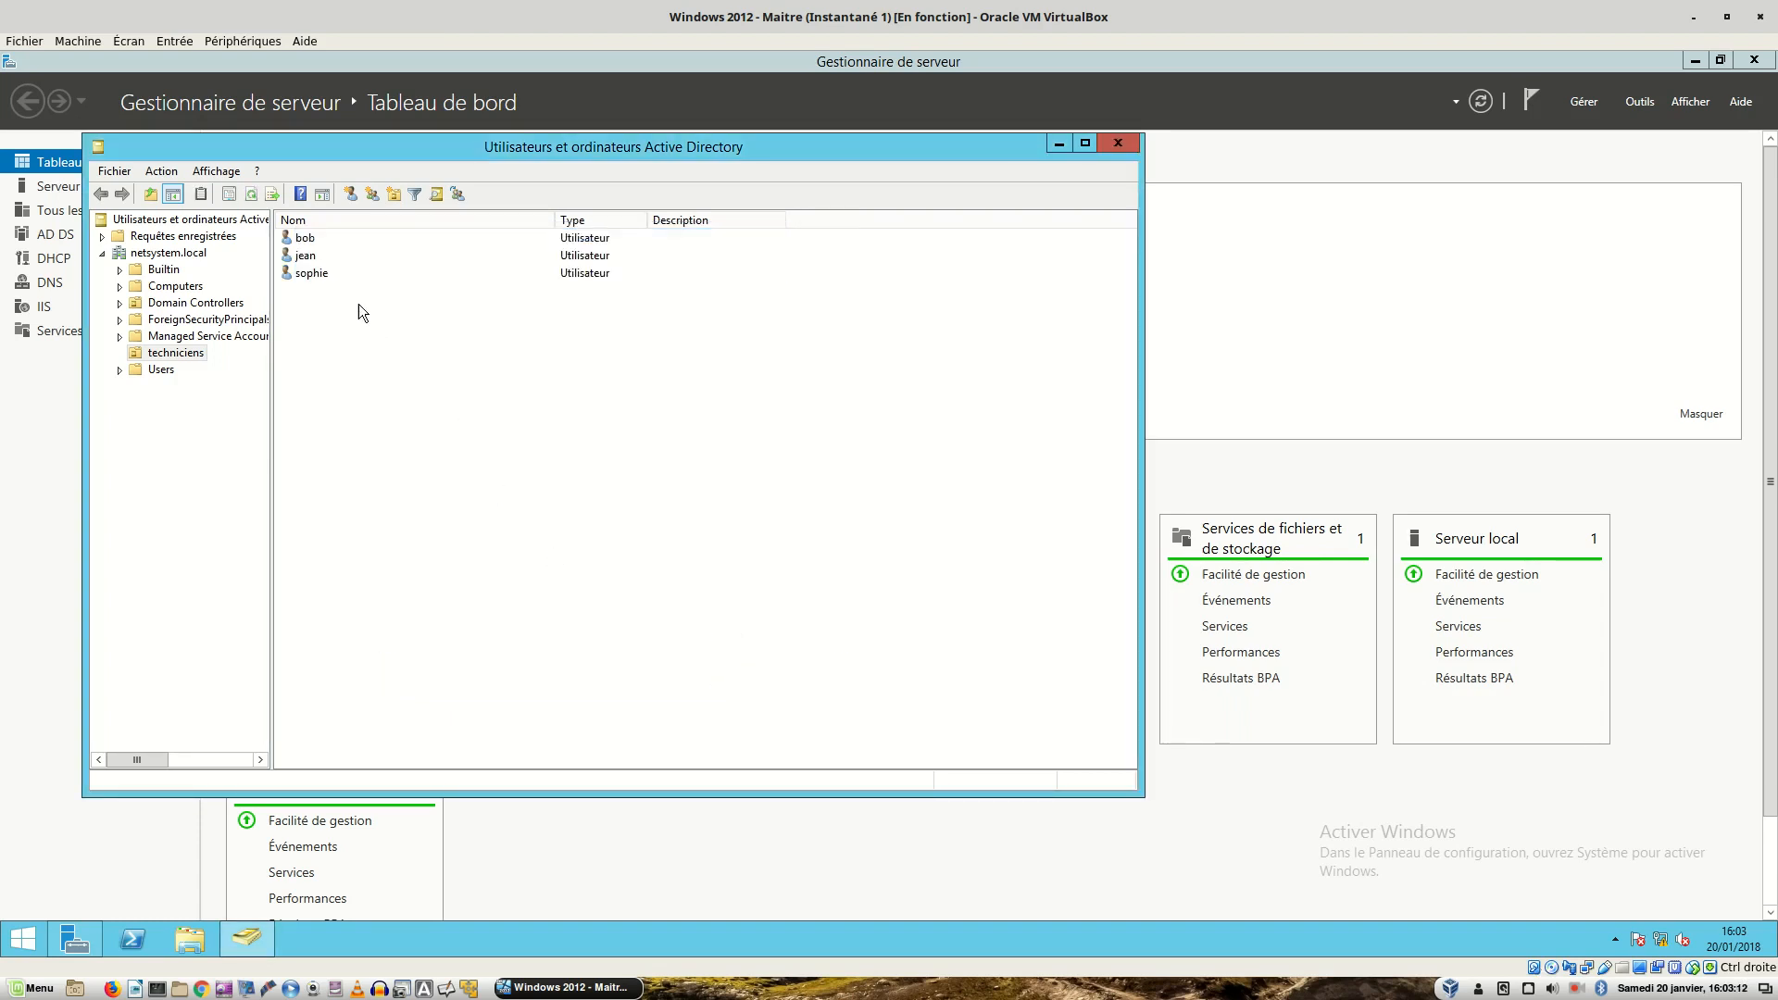
- Confirm the first user's home folder maps Z: to their folder on \\srv-2008.netsystem.local\test, then close the console
{"action": "right_click", "coordinate": [311, 240]}
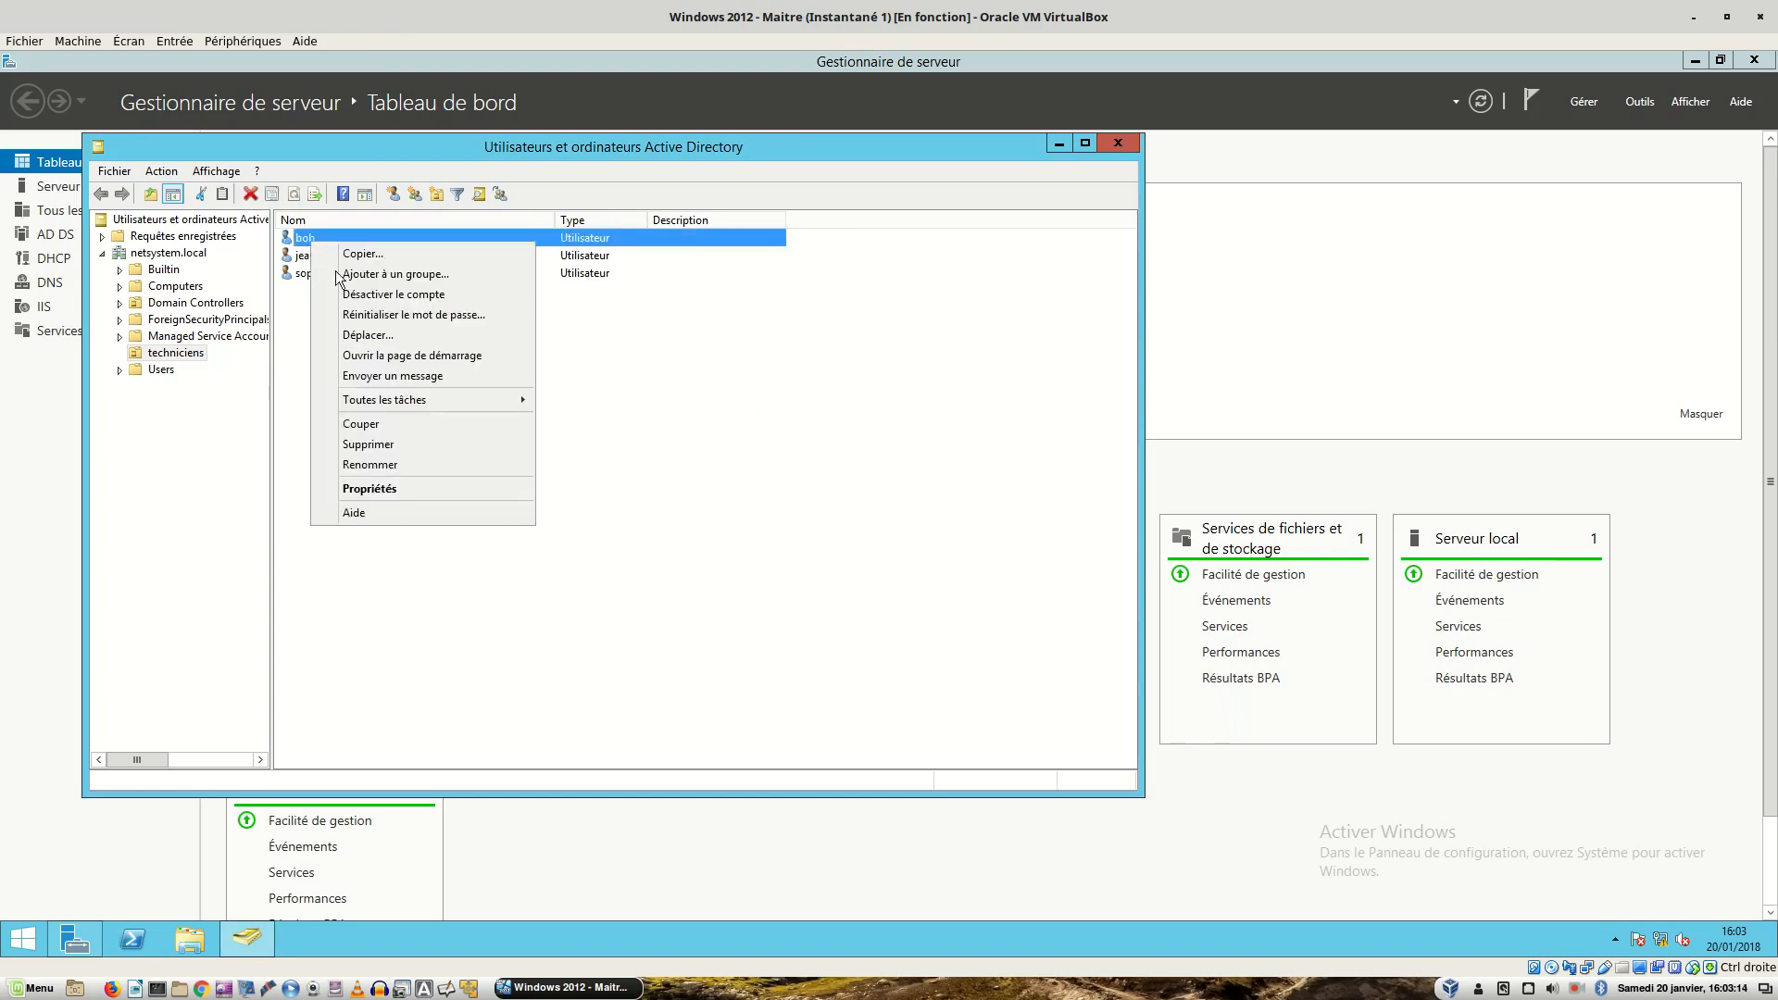
{"action": "left_click", "coordinate": [393, 490]}
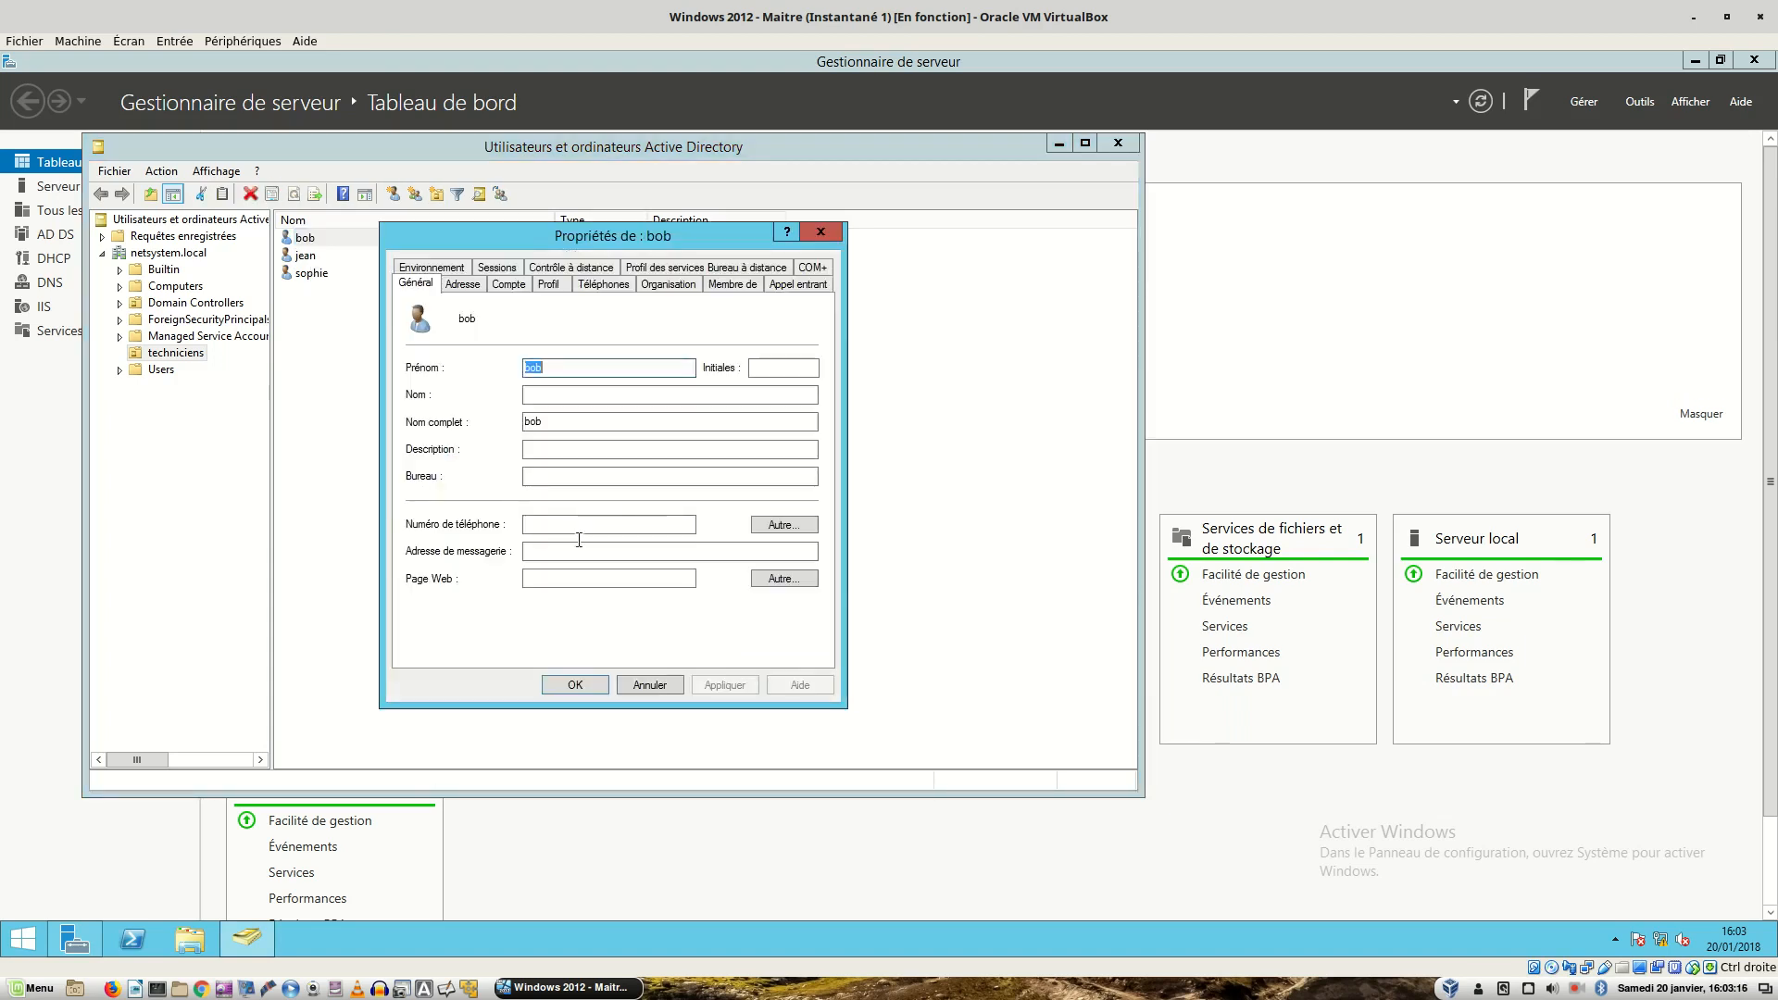
{"action": "left_click", "coordinate": [543, 284]}
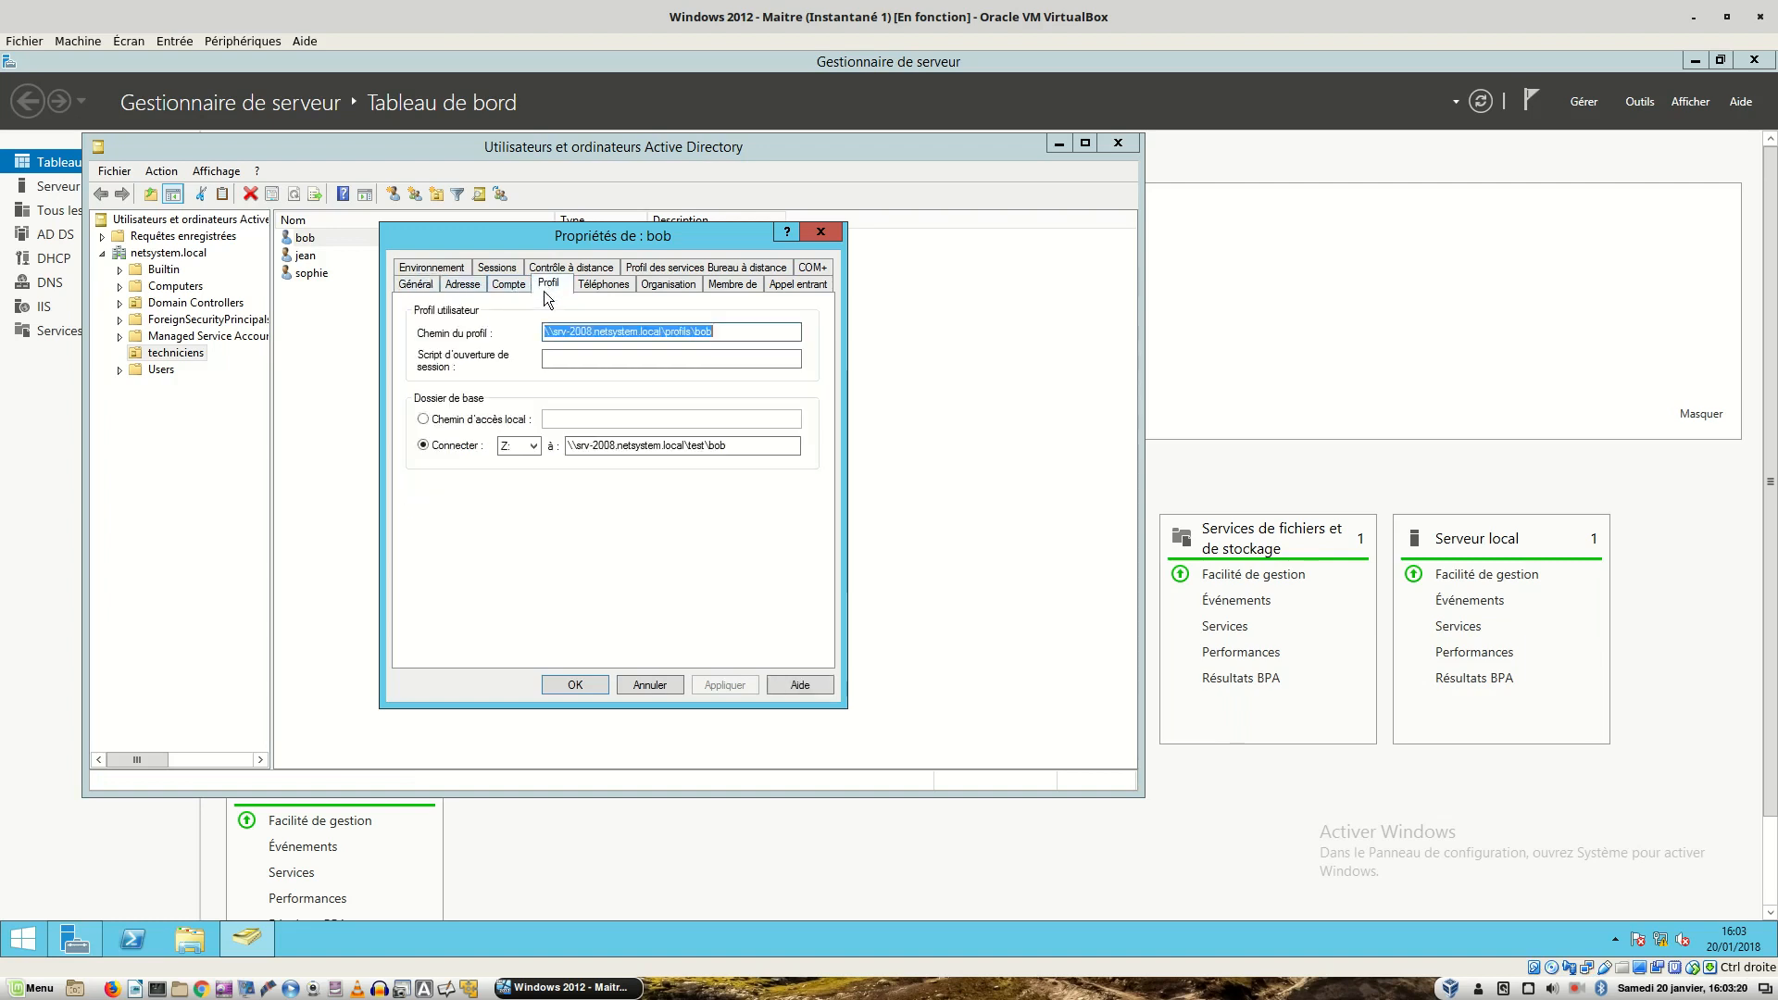
{"action": "left_click", "coordinate": [760, 448]}
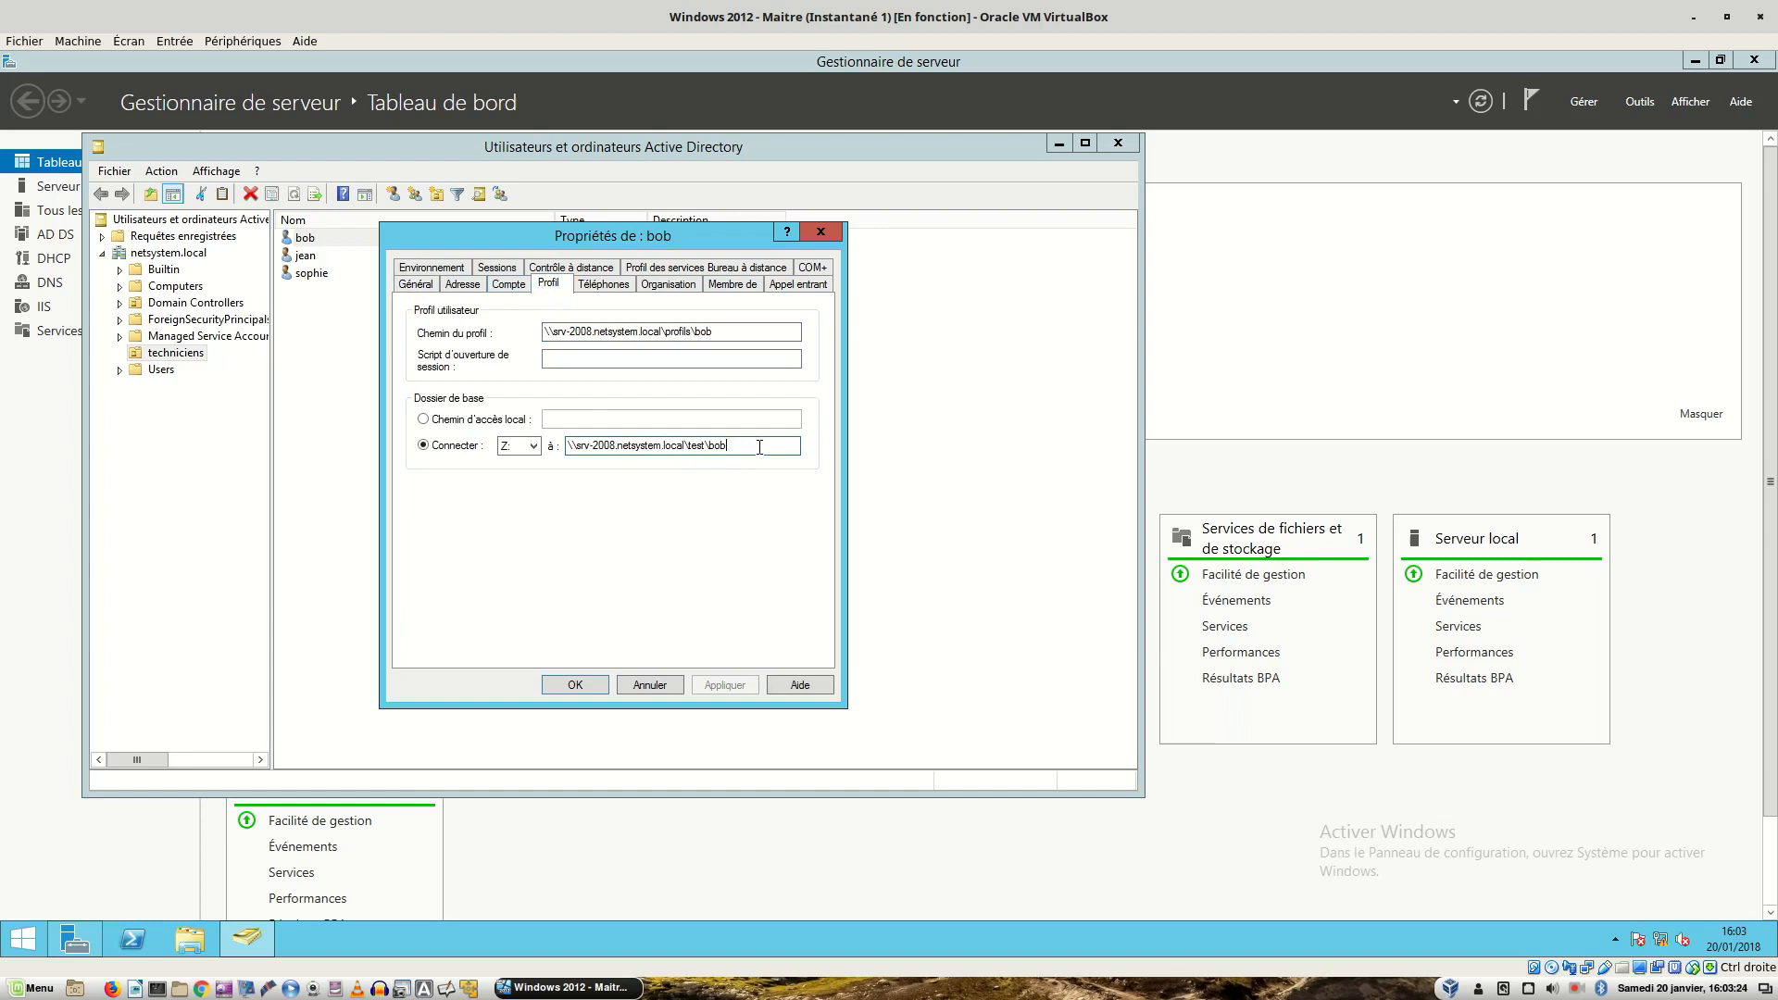
{"action": "left_click", "coordinate": [585, 686]}
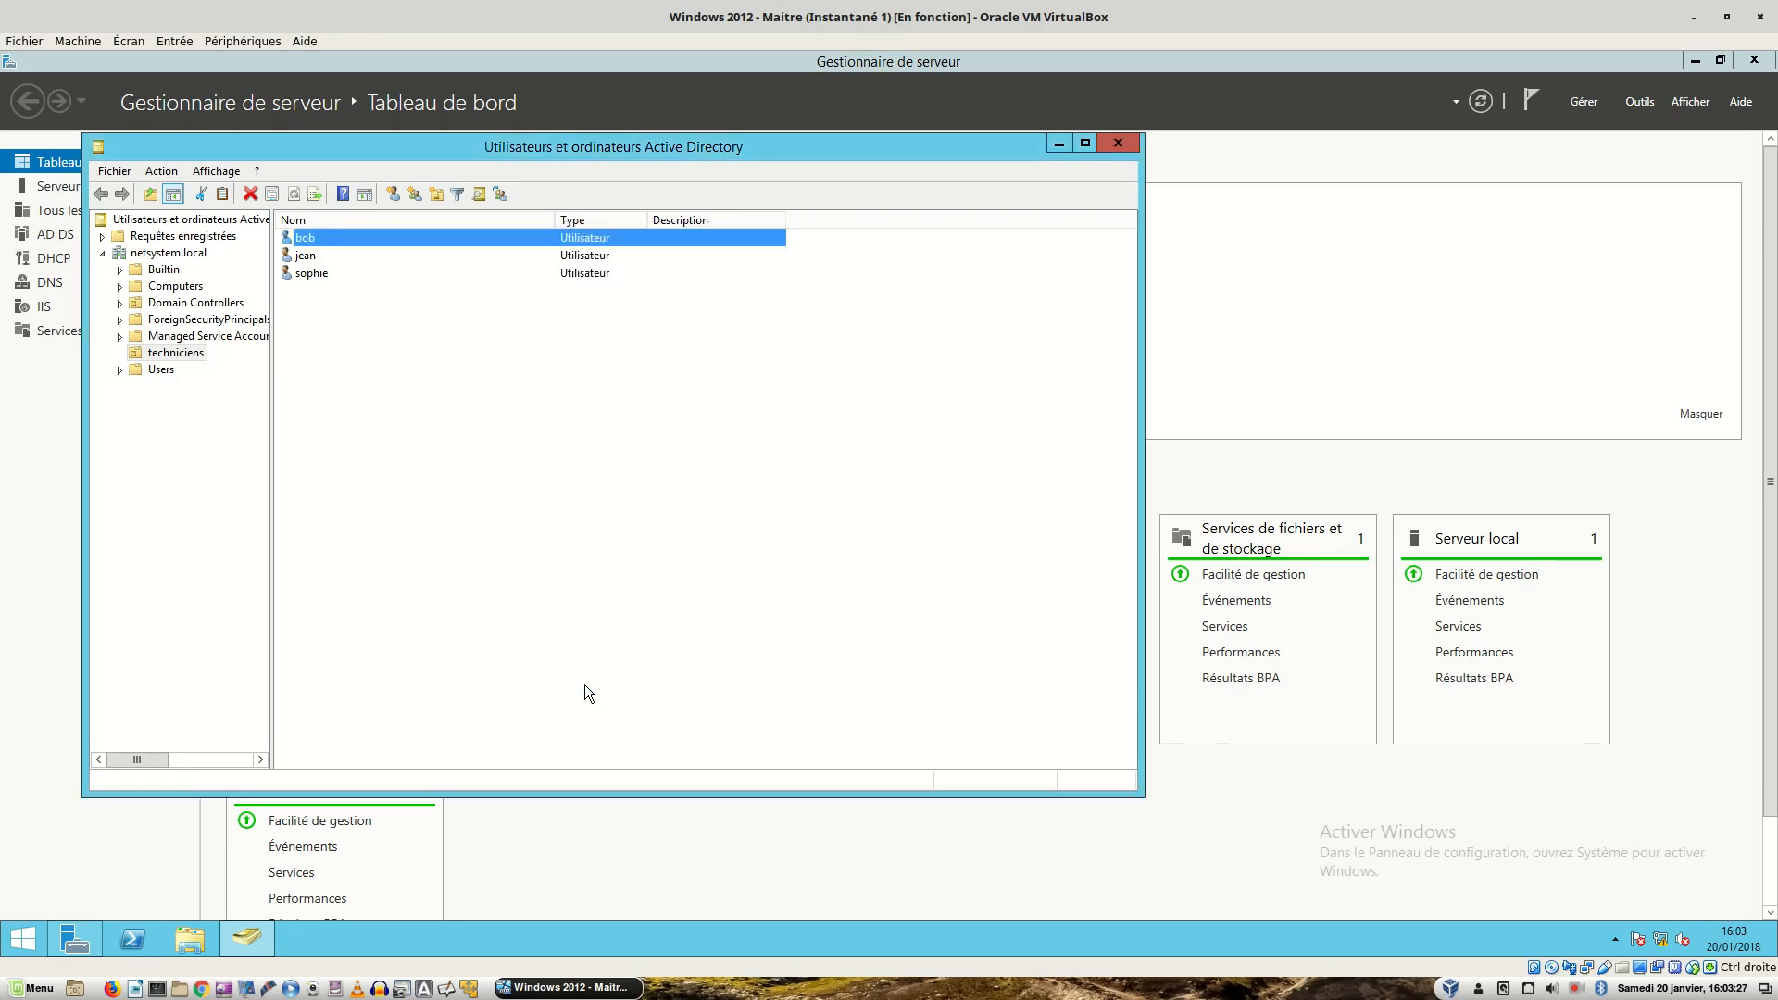
{"action": "left_click", "coordinate": [1117, 143]}
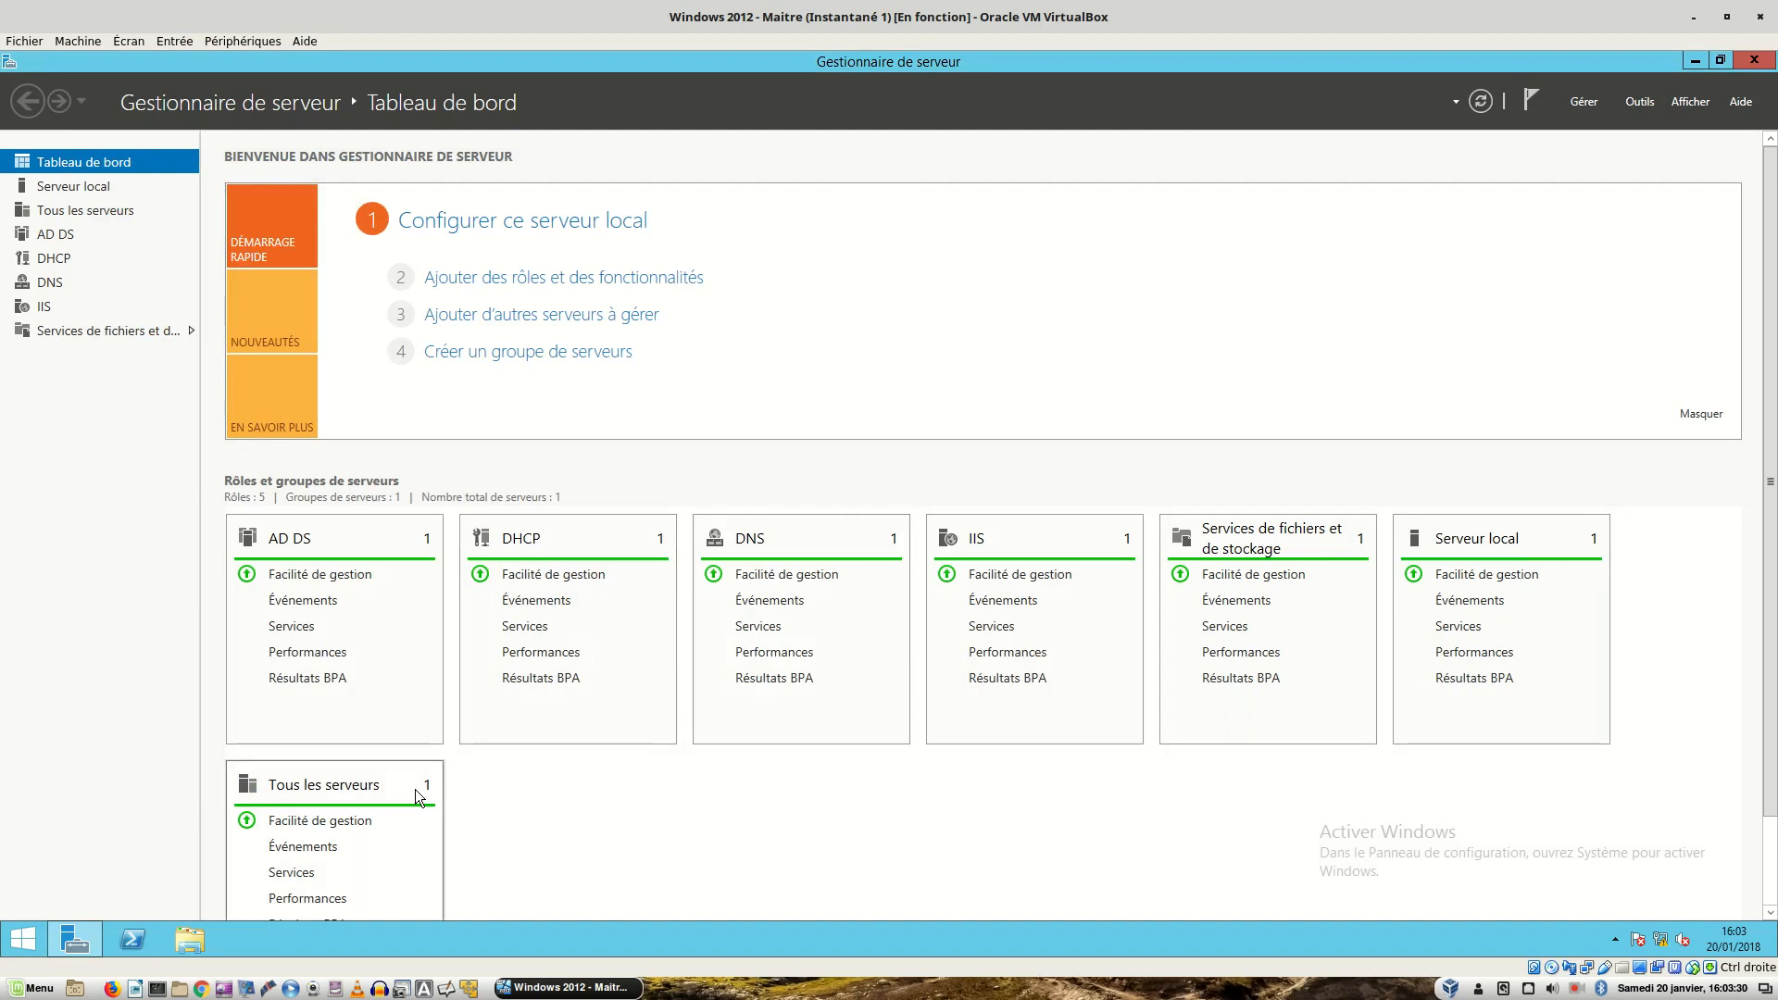
- Log off the Windows 7 client and sign in as a different domain technician with their username and password
{"action": "key", "text": "ctrl+alt+Right"}
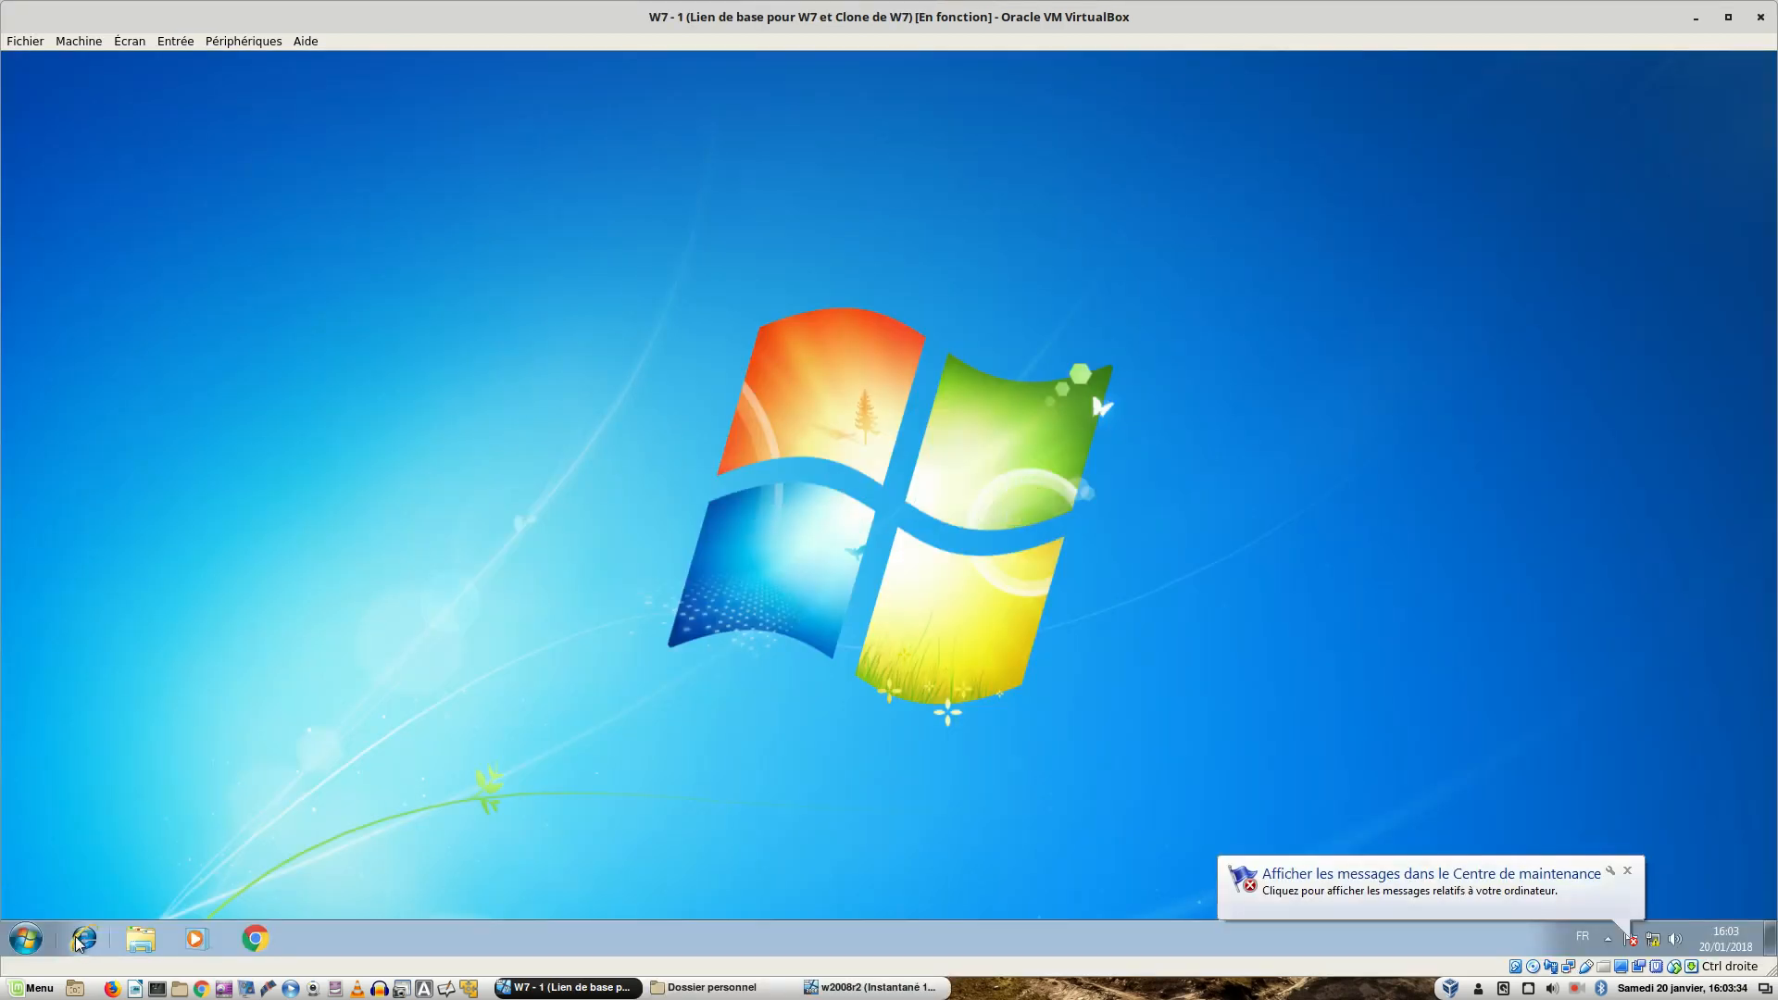
{"action": "left_click", "coordinate": [26, 939]}
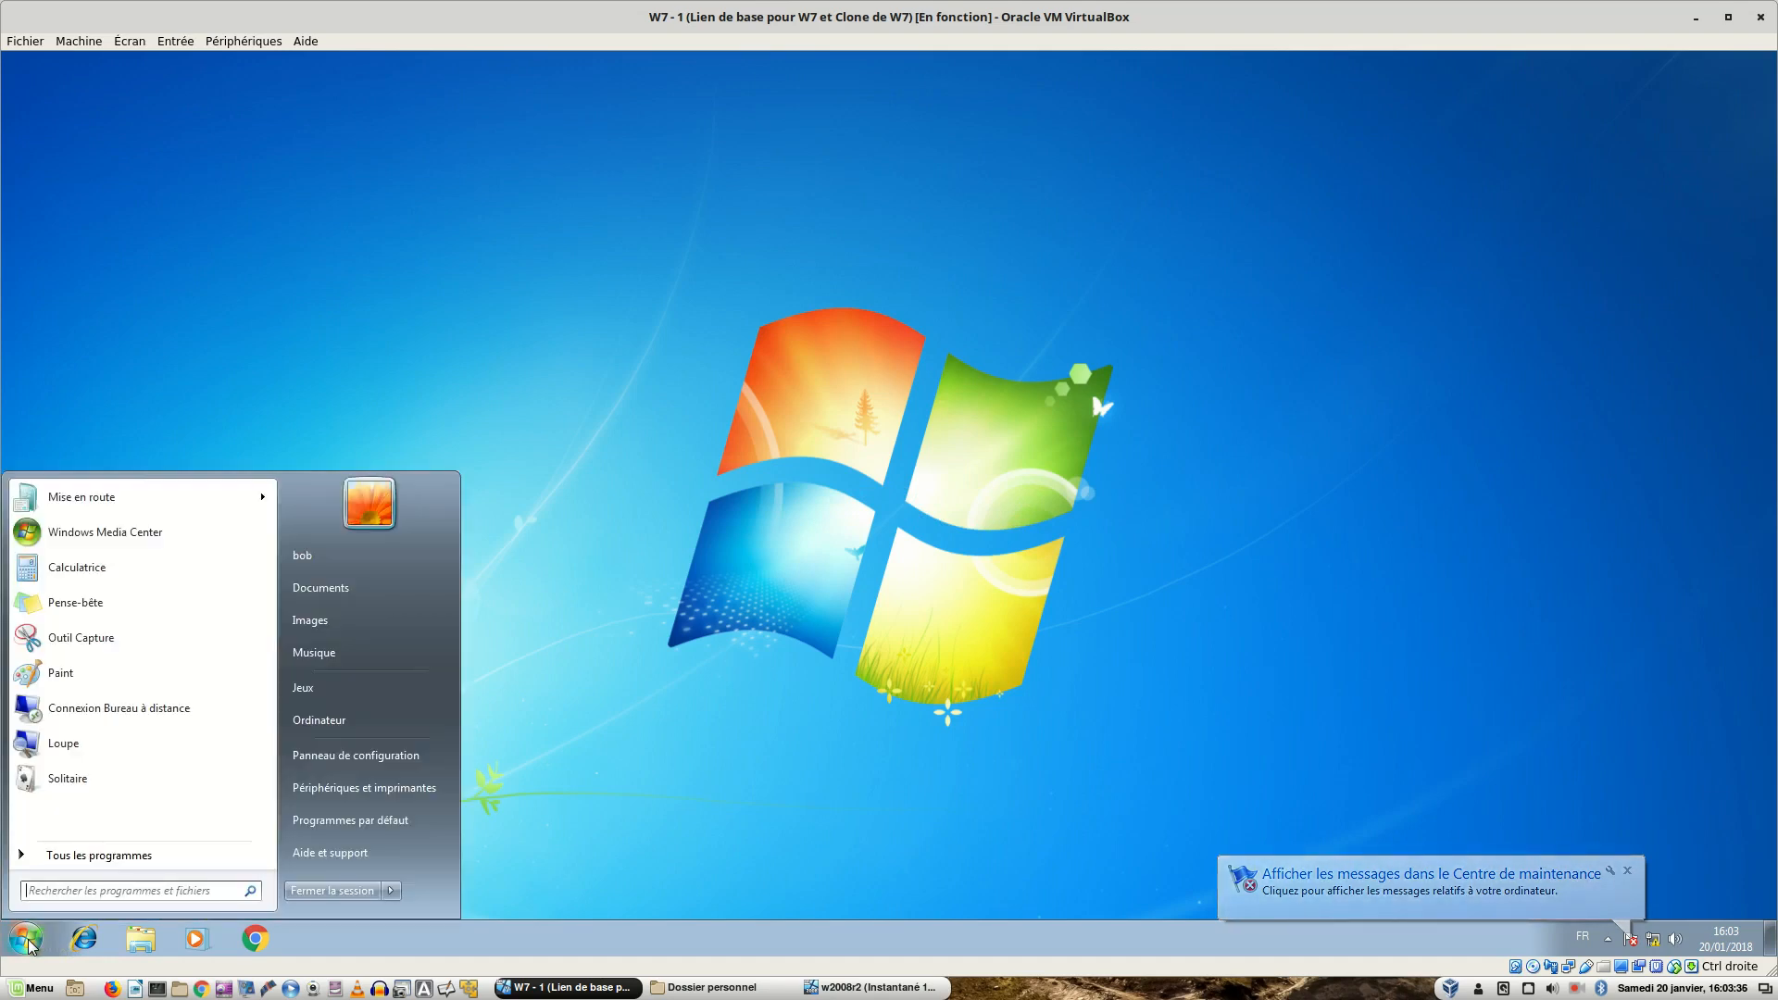
{"action": "left_click", "coordinate": [306, 891]}
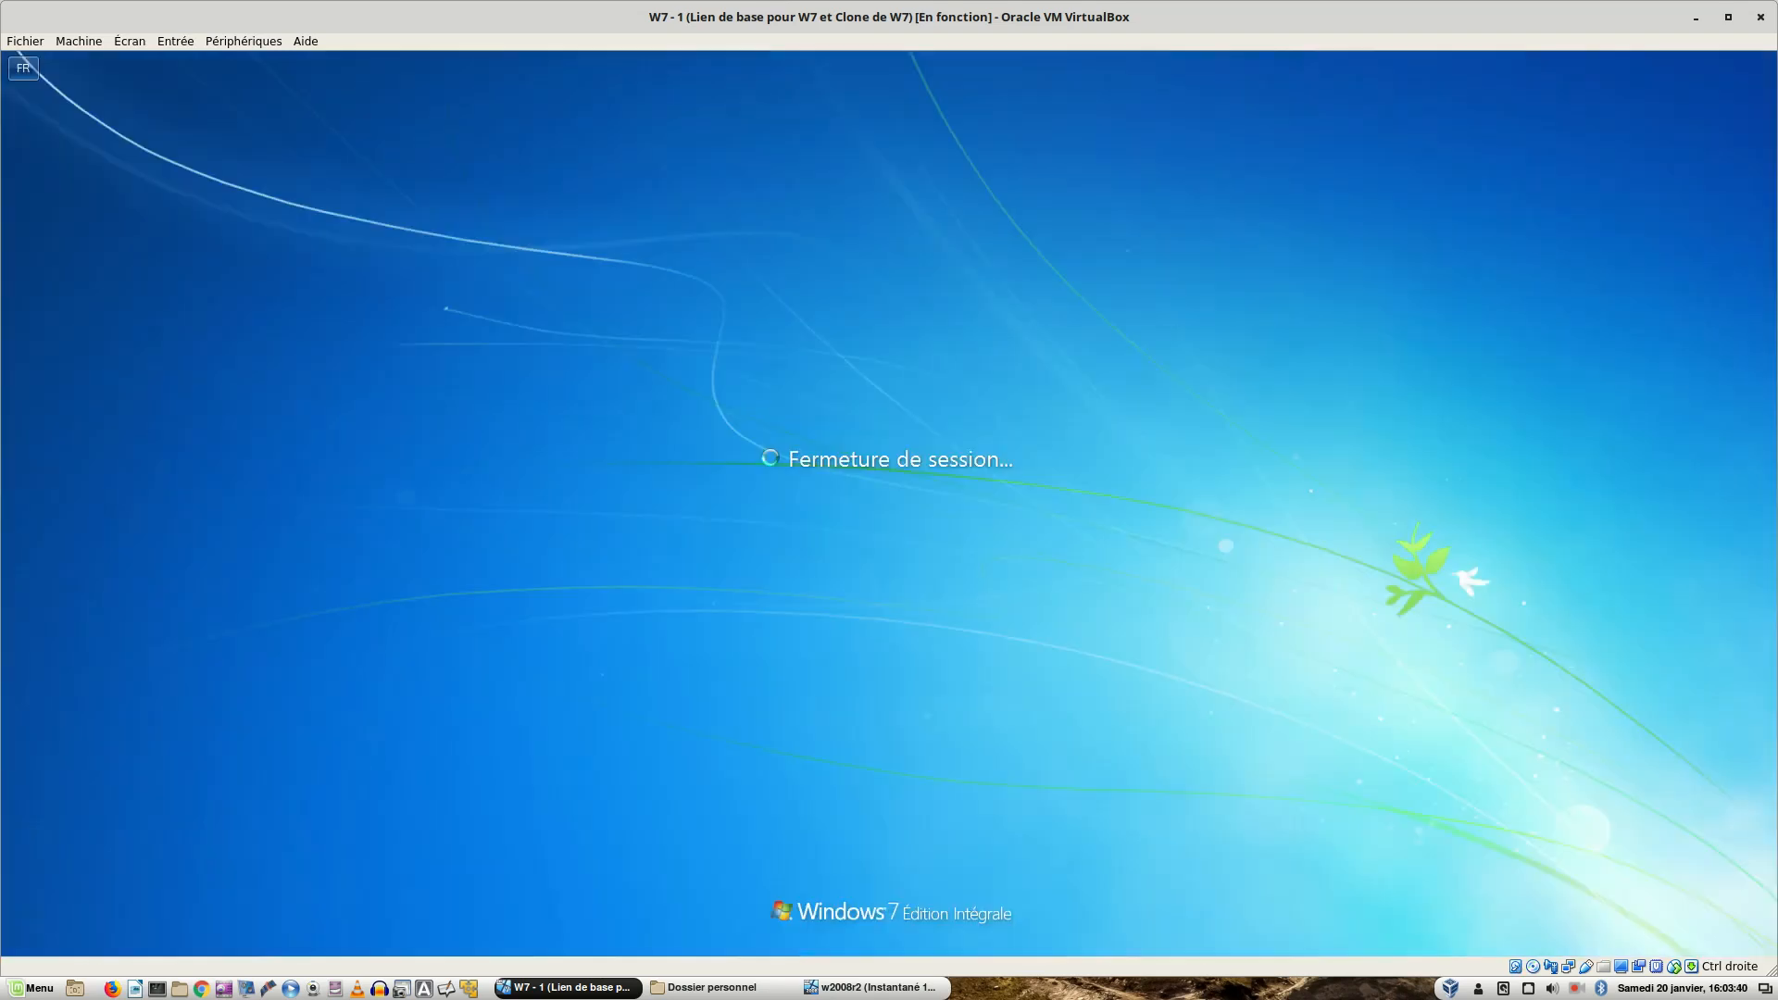
{"action": "key", "text": "ctrl+alt+Delete"}
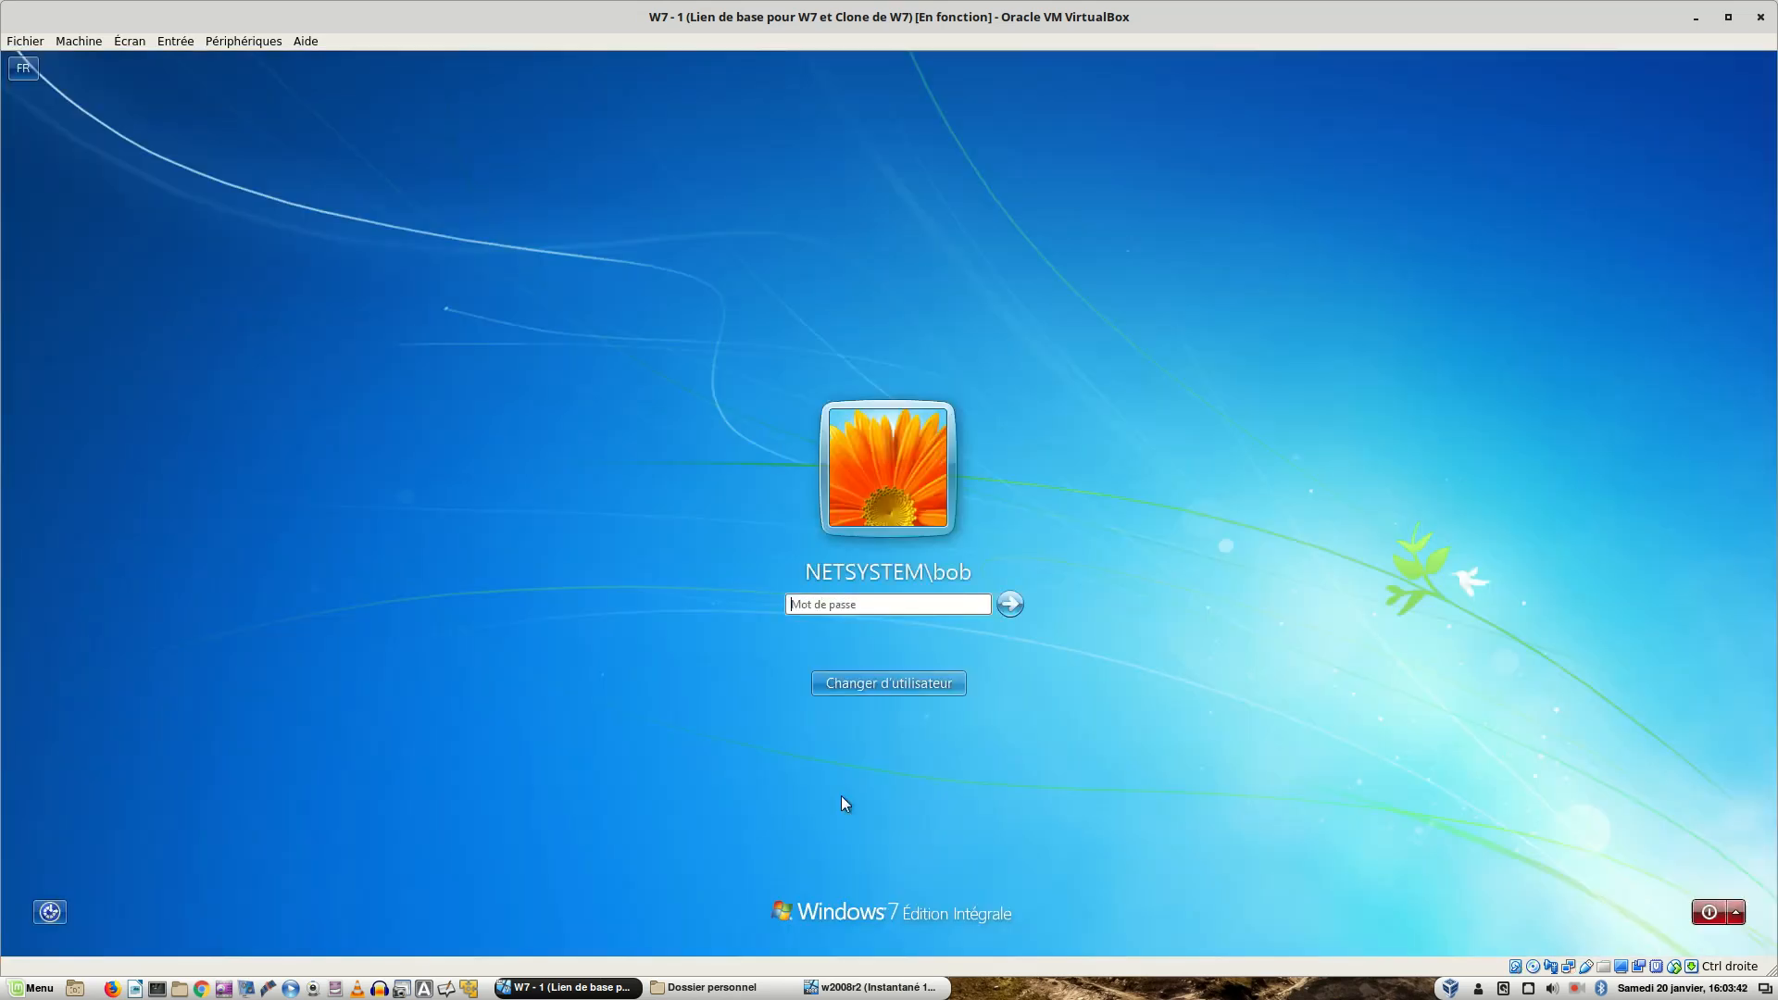
{"action": "left_click", "coordinate": [866, 679]}
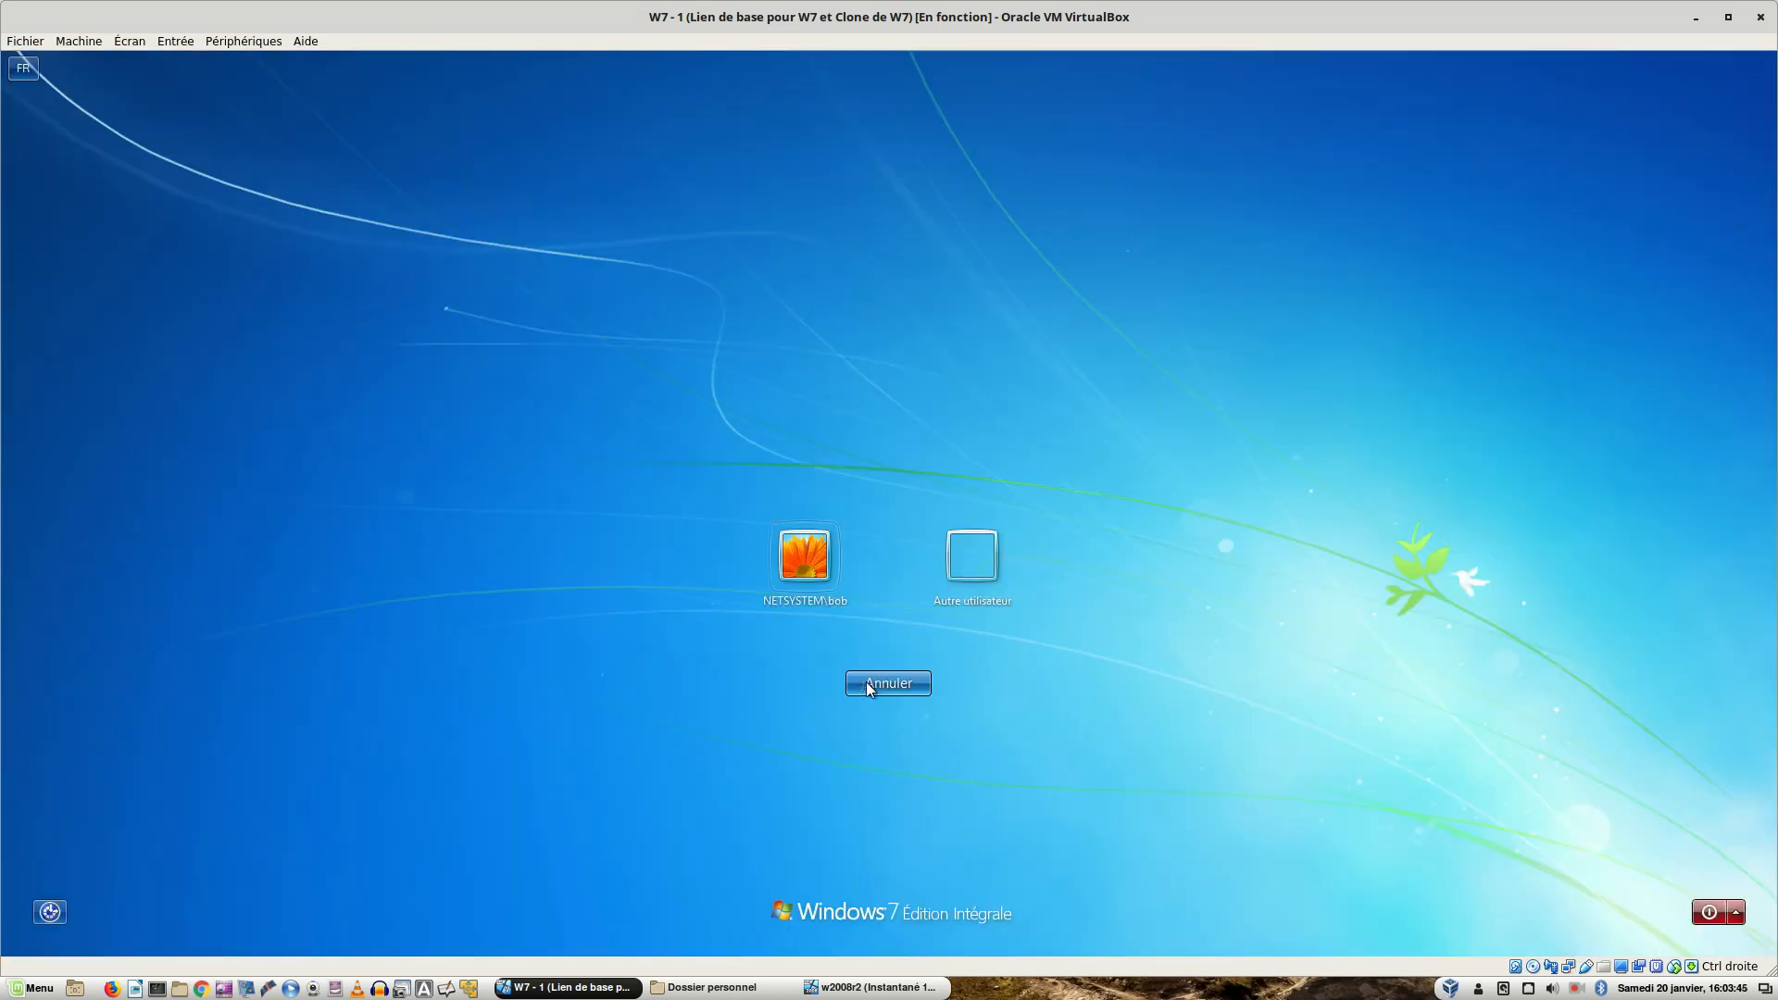
{"action": "left_click", "coordinate": [954, 564]}
{"action": "type", "text": "sophie"}
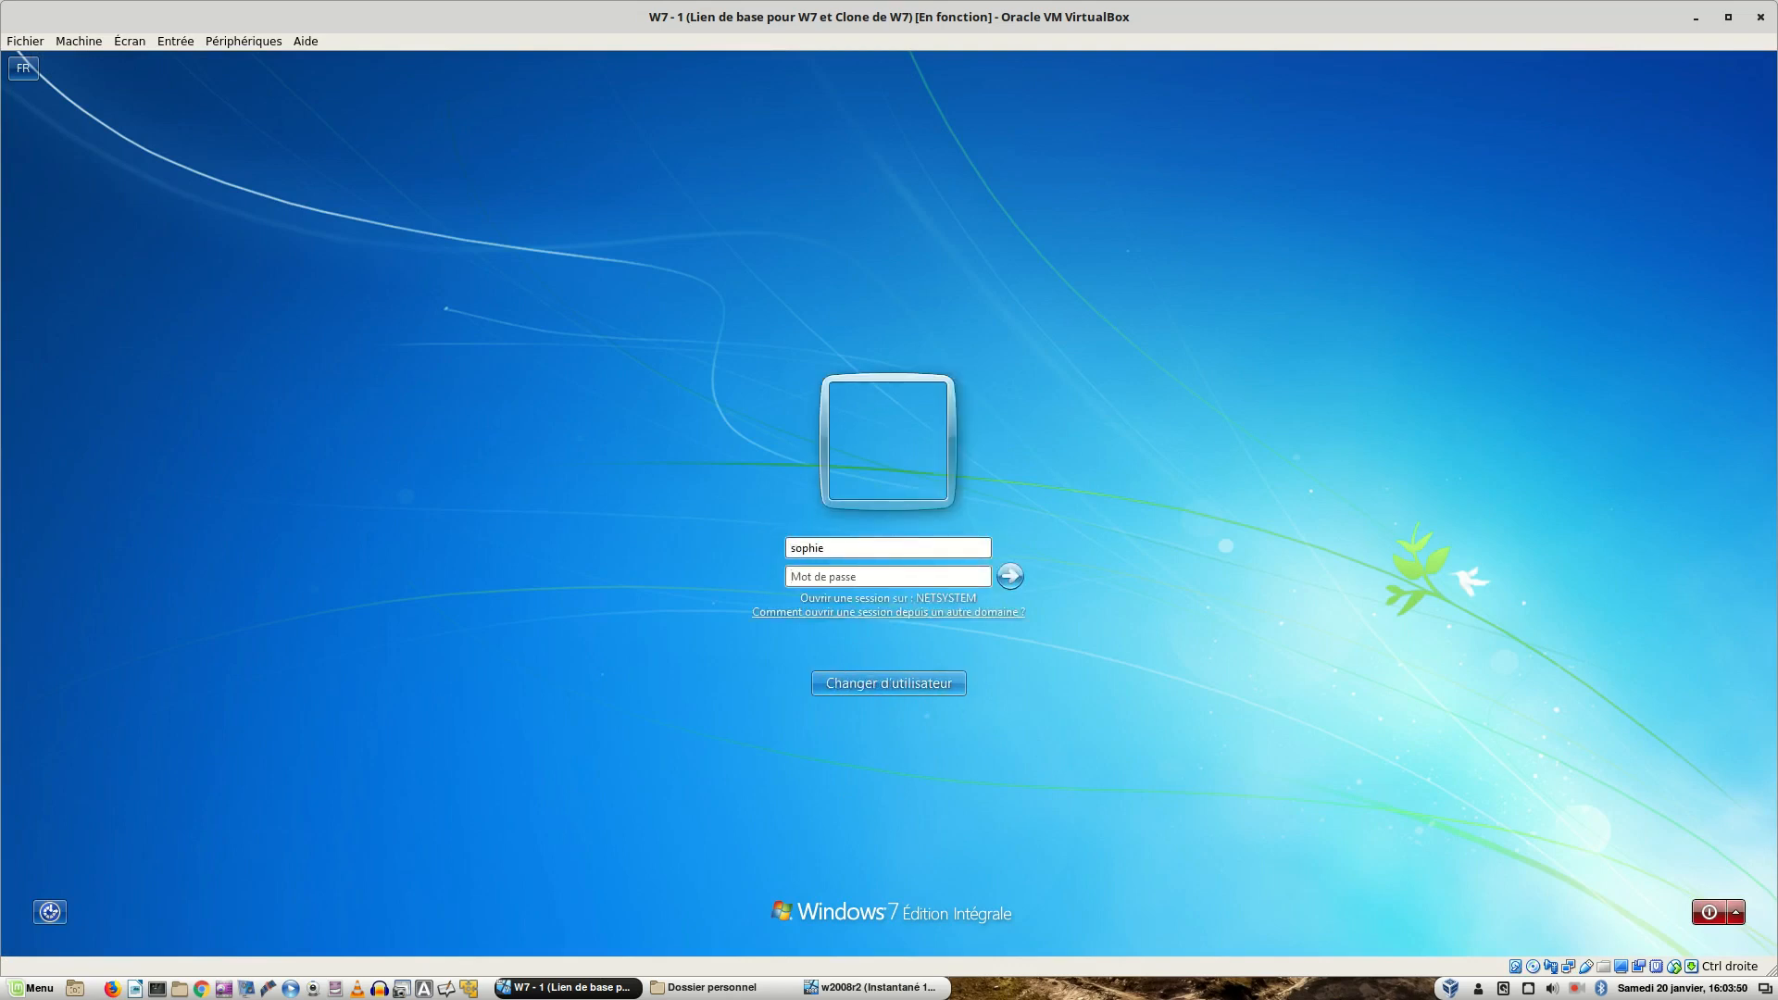
{"action": "type", "text": "********"}
{"action": "key", "text": "Return"}
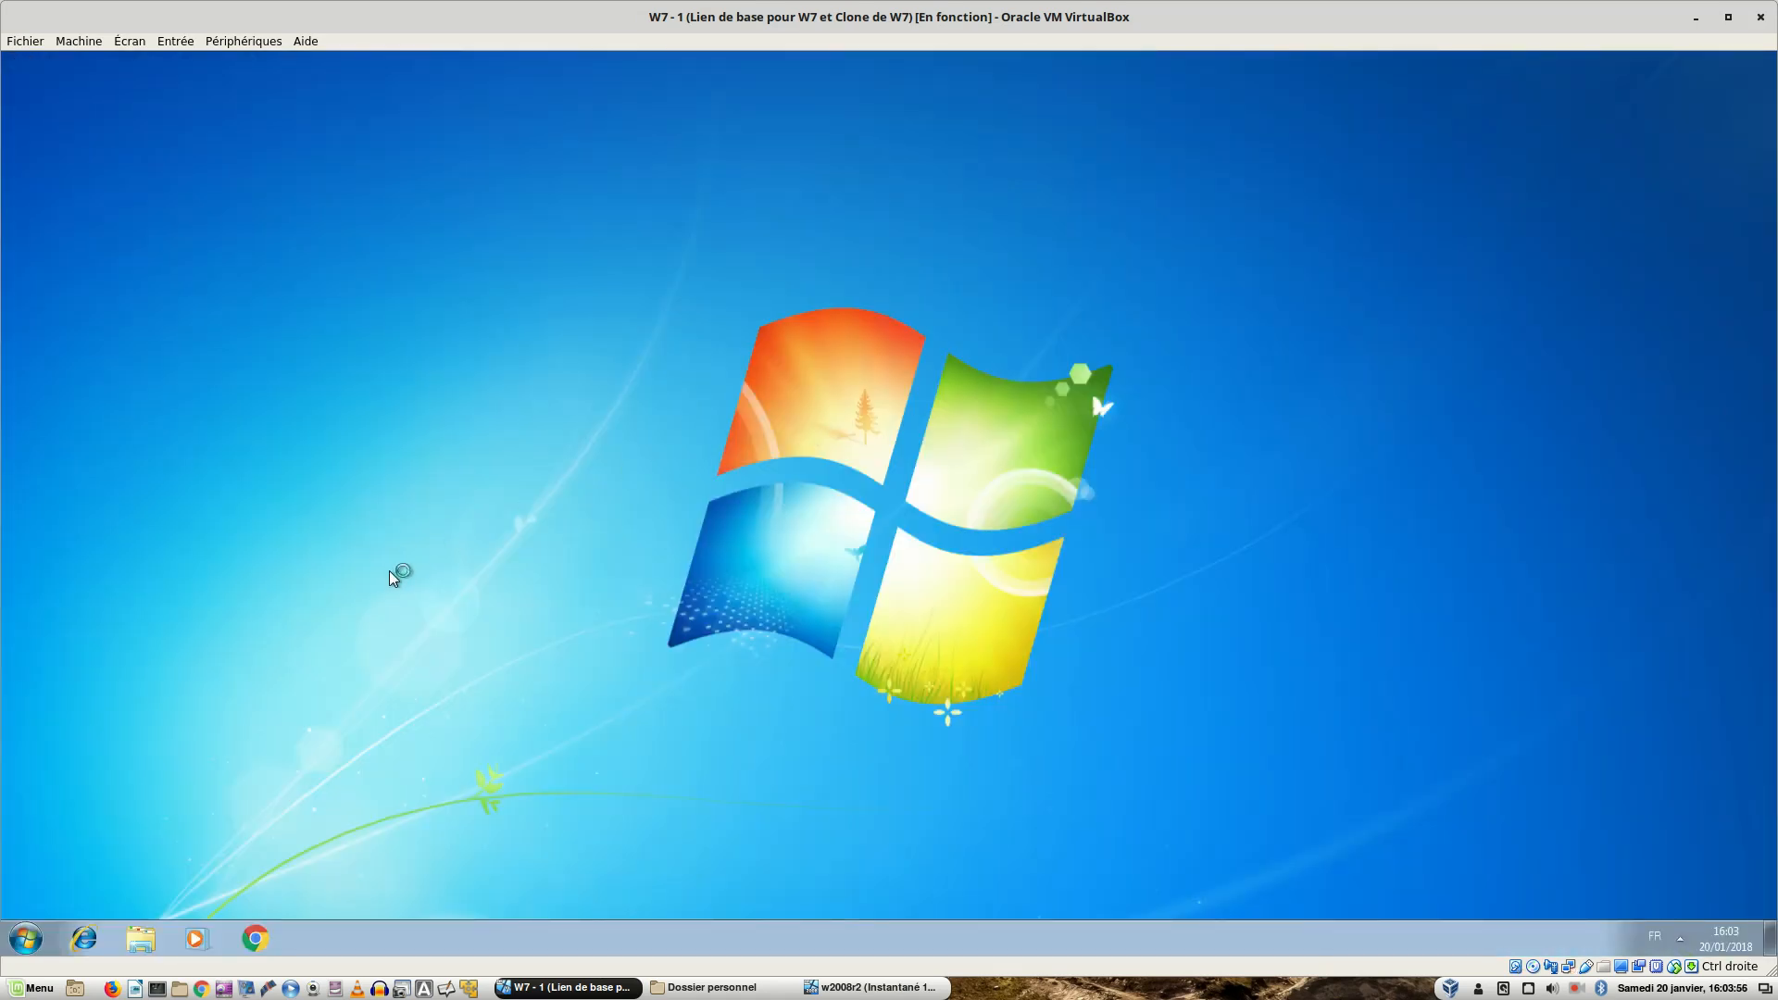
- In Explorer, open drive Z: and browse Documents\courriers to find lettre.txt, then return to Libraries
{"action": "left_click", "coordinate": [146, 942]}
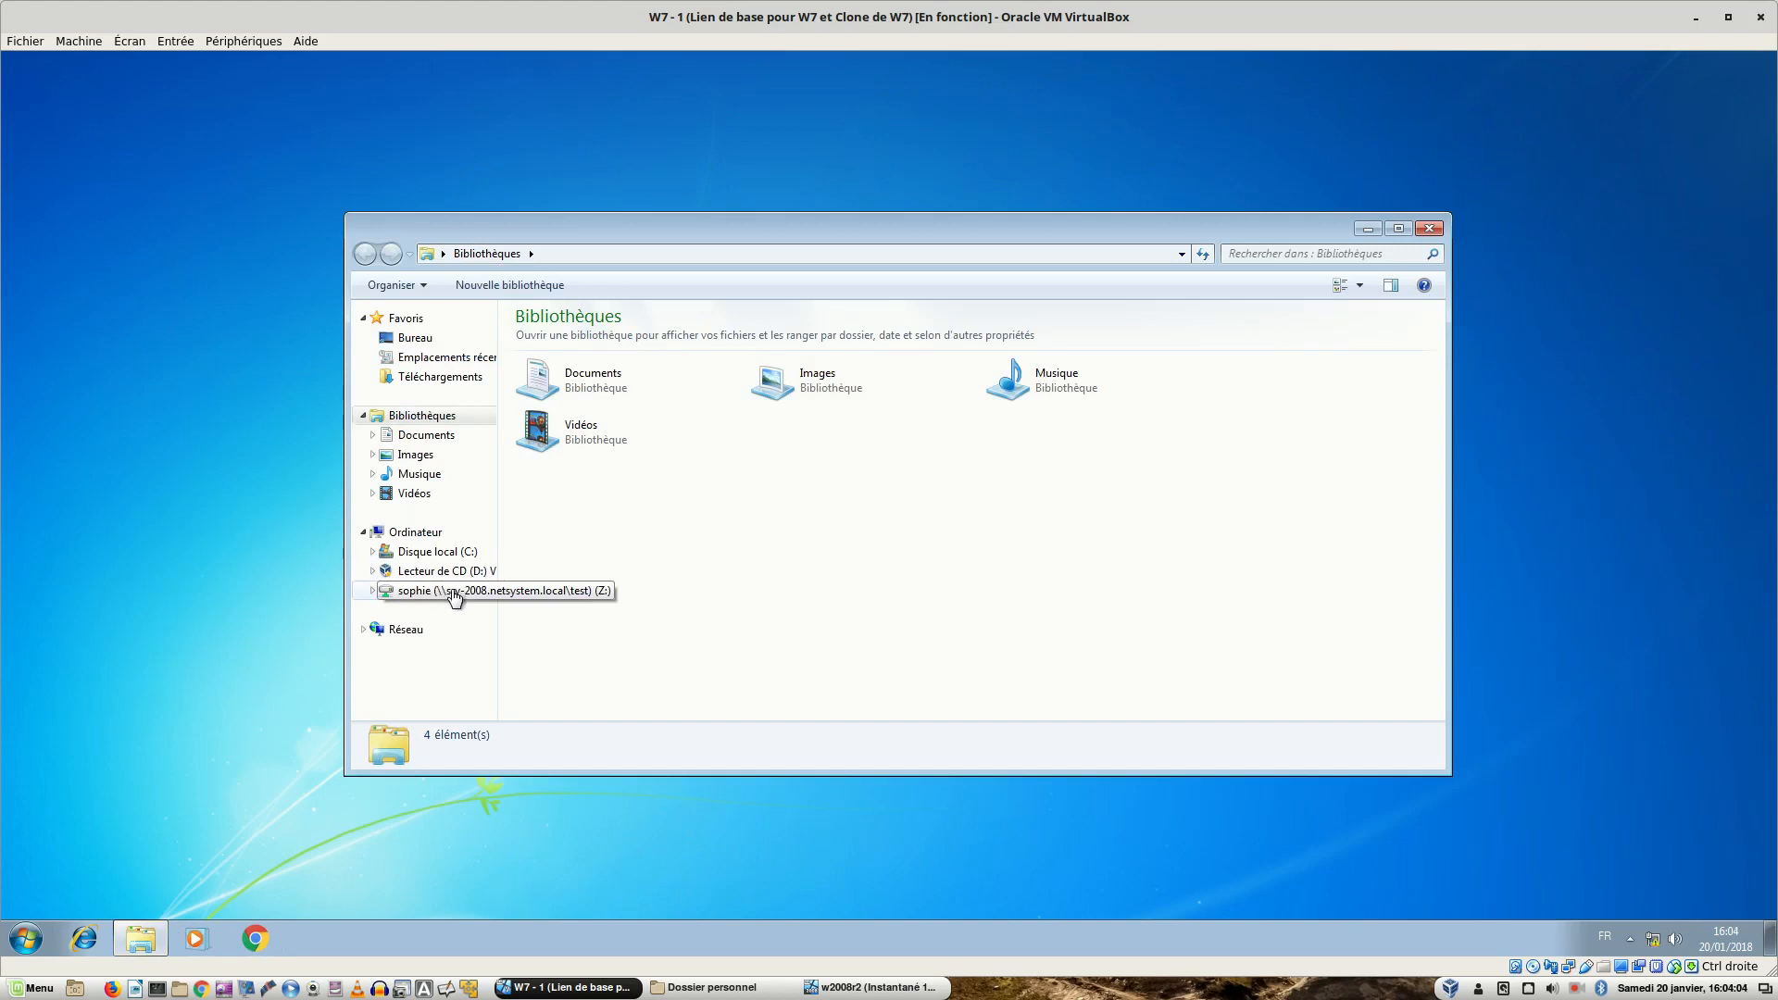
{"action": "left_click", "coordinate": [455, 597]}
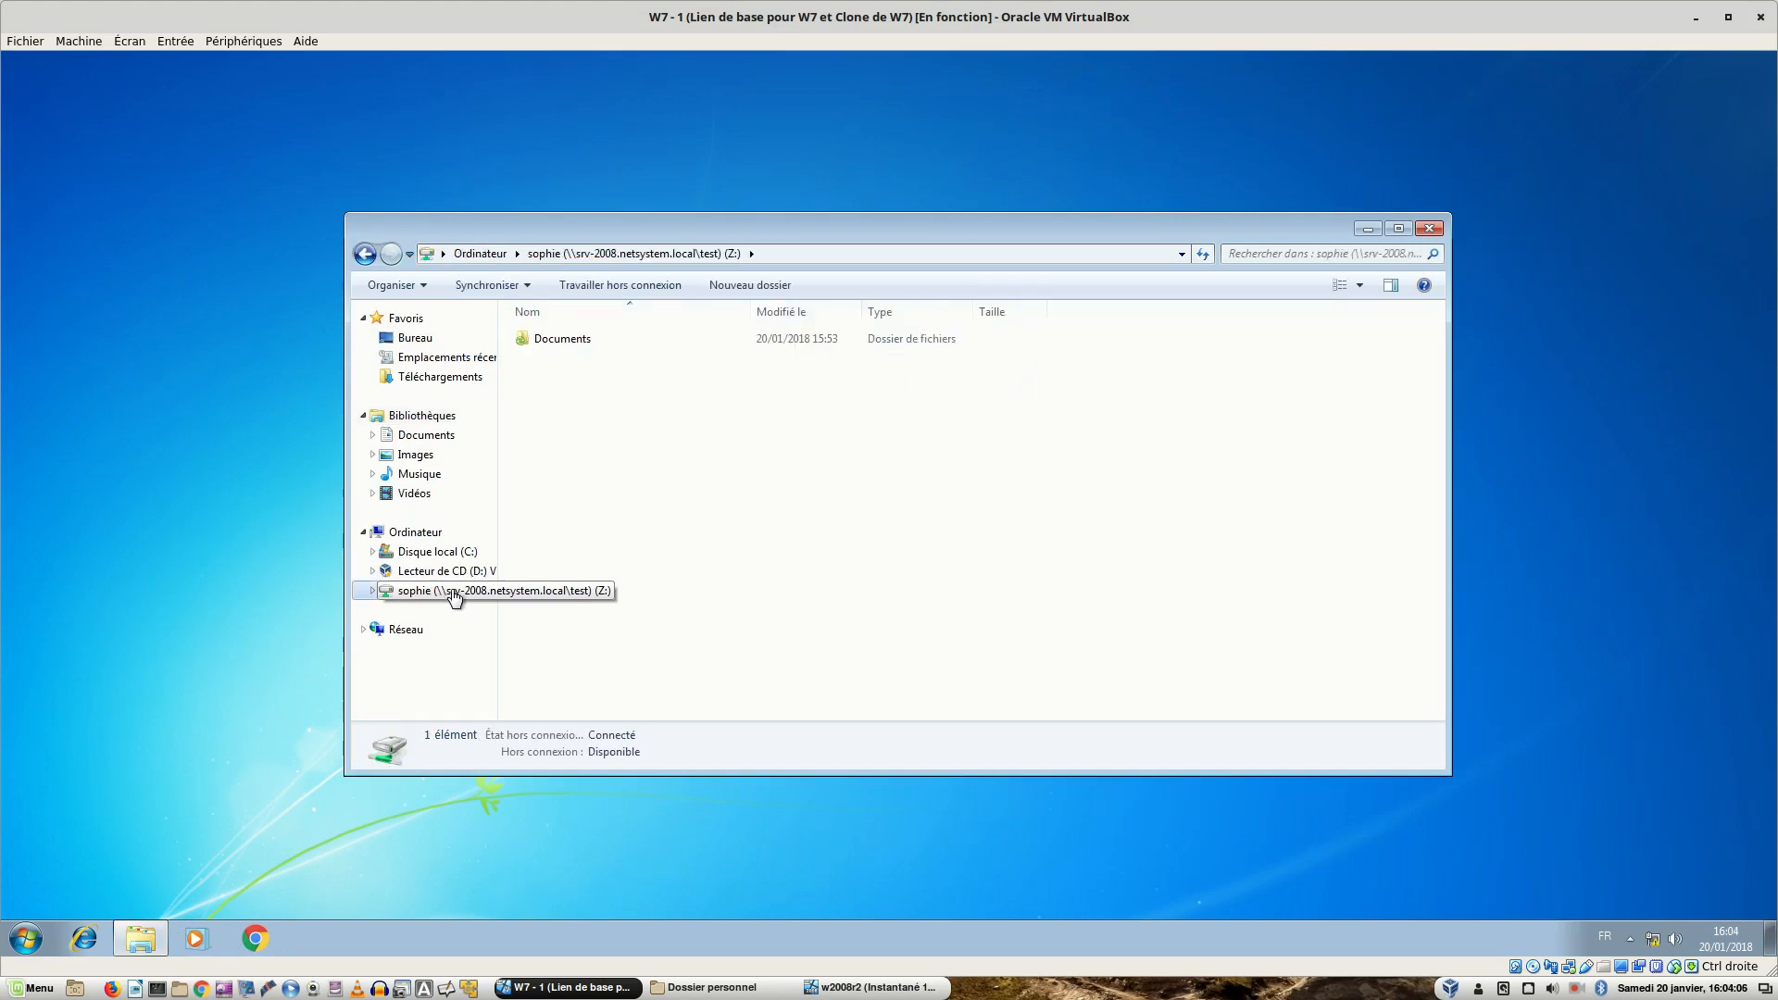
{"action": "double_click", "coordinate": [559, 343]}
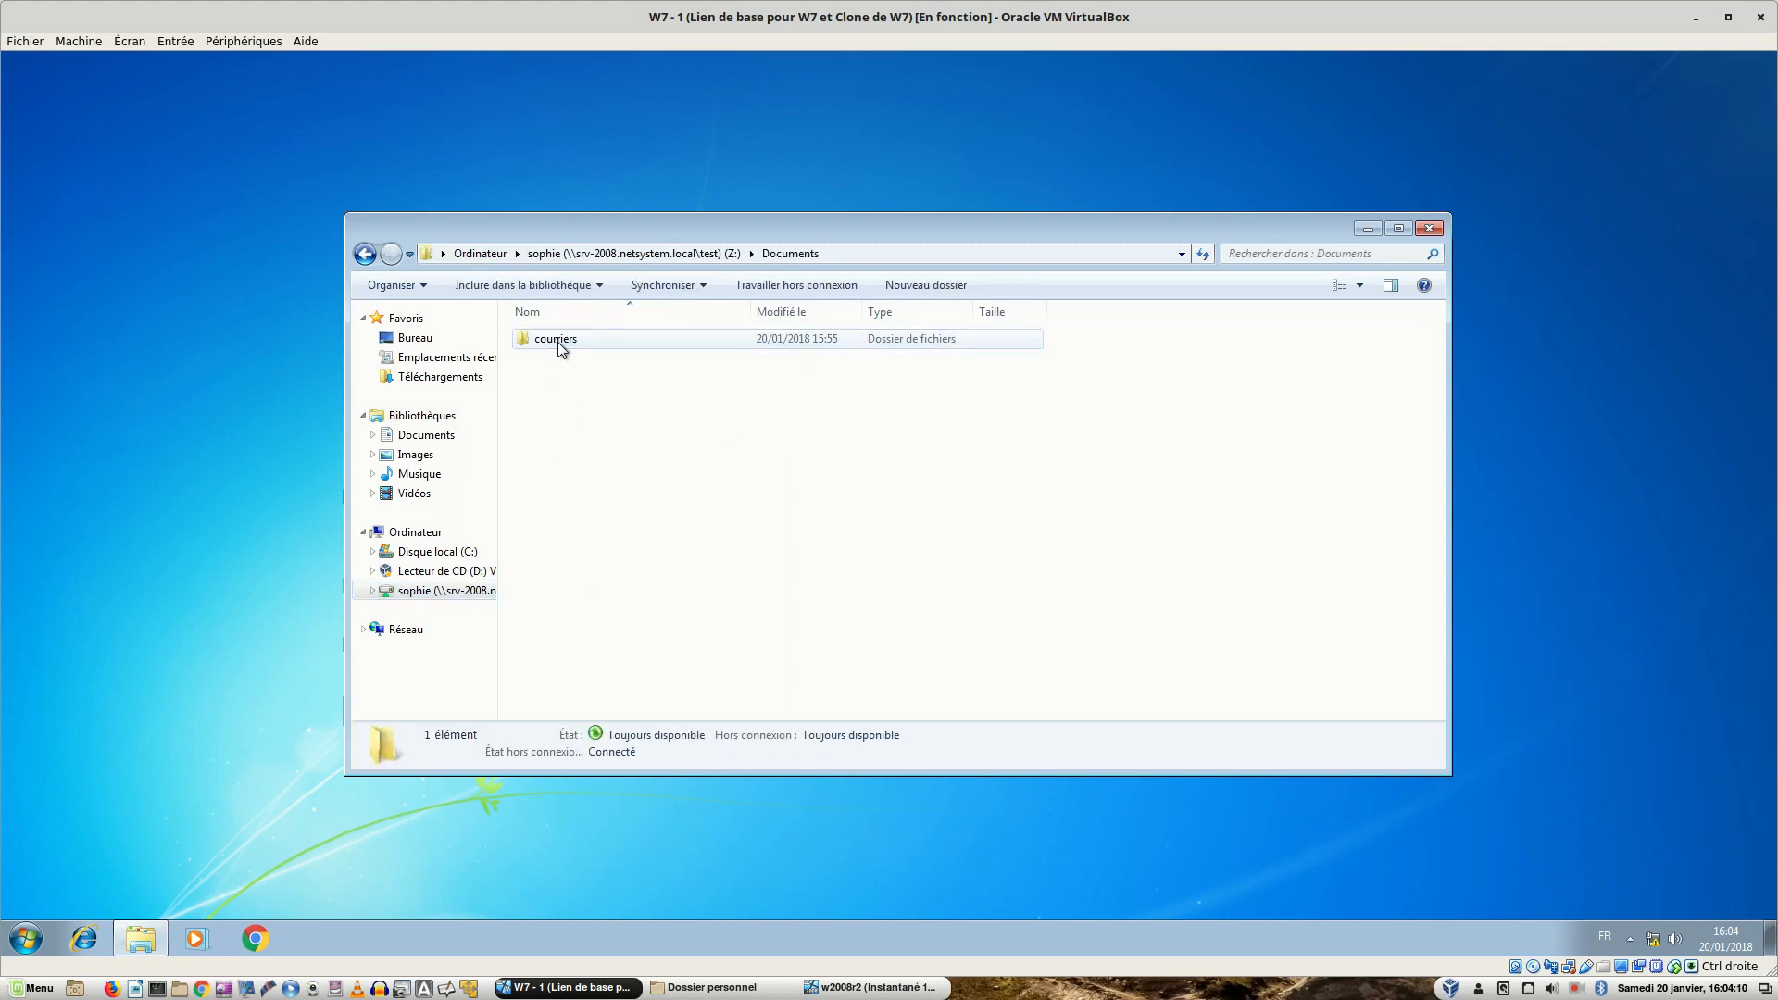
{"action": "double_click", "coordinate": [558, 343]}
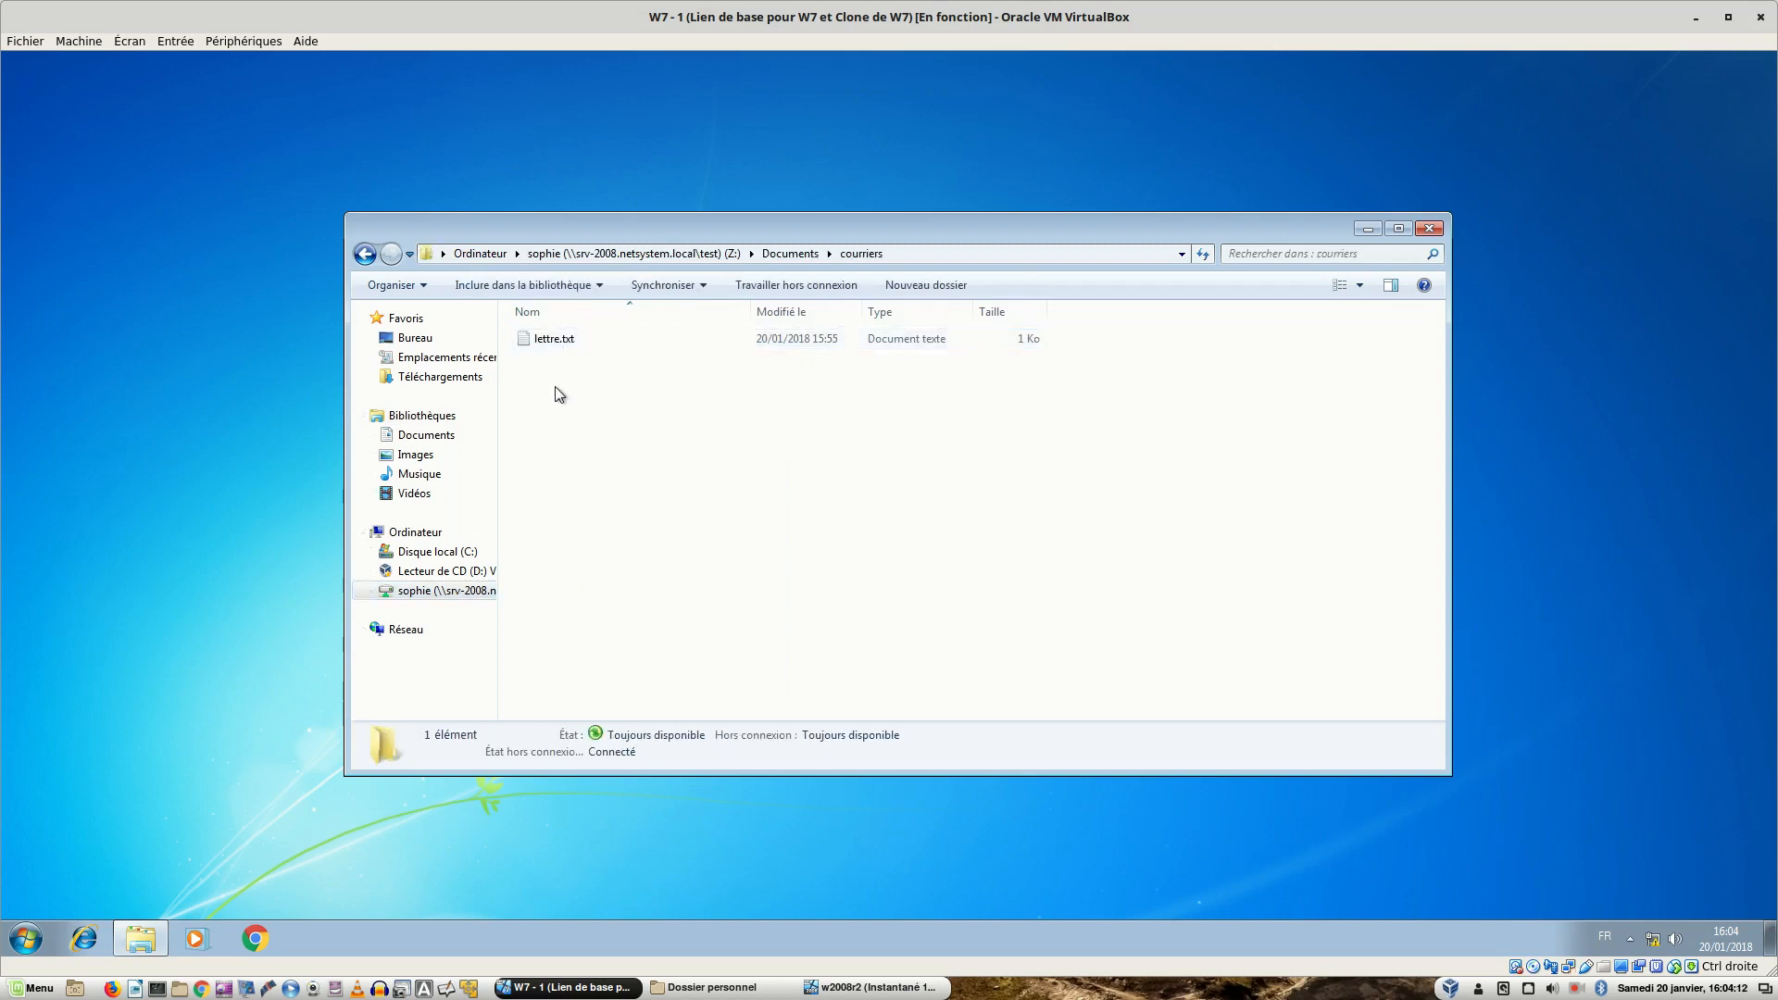
{"action": "left_click", "coordinate": [367, 255]}
{"action": "left_click", "coordinate": [369, 257]}
{"action": "left_click", "coordinate": [369, 256]}
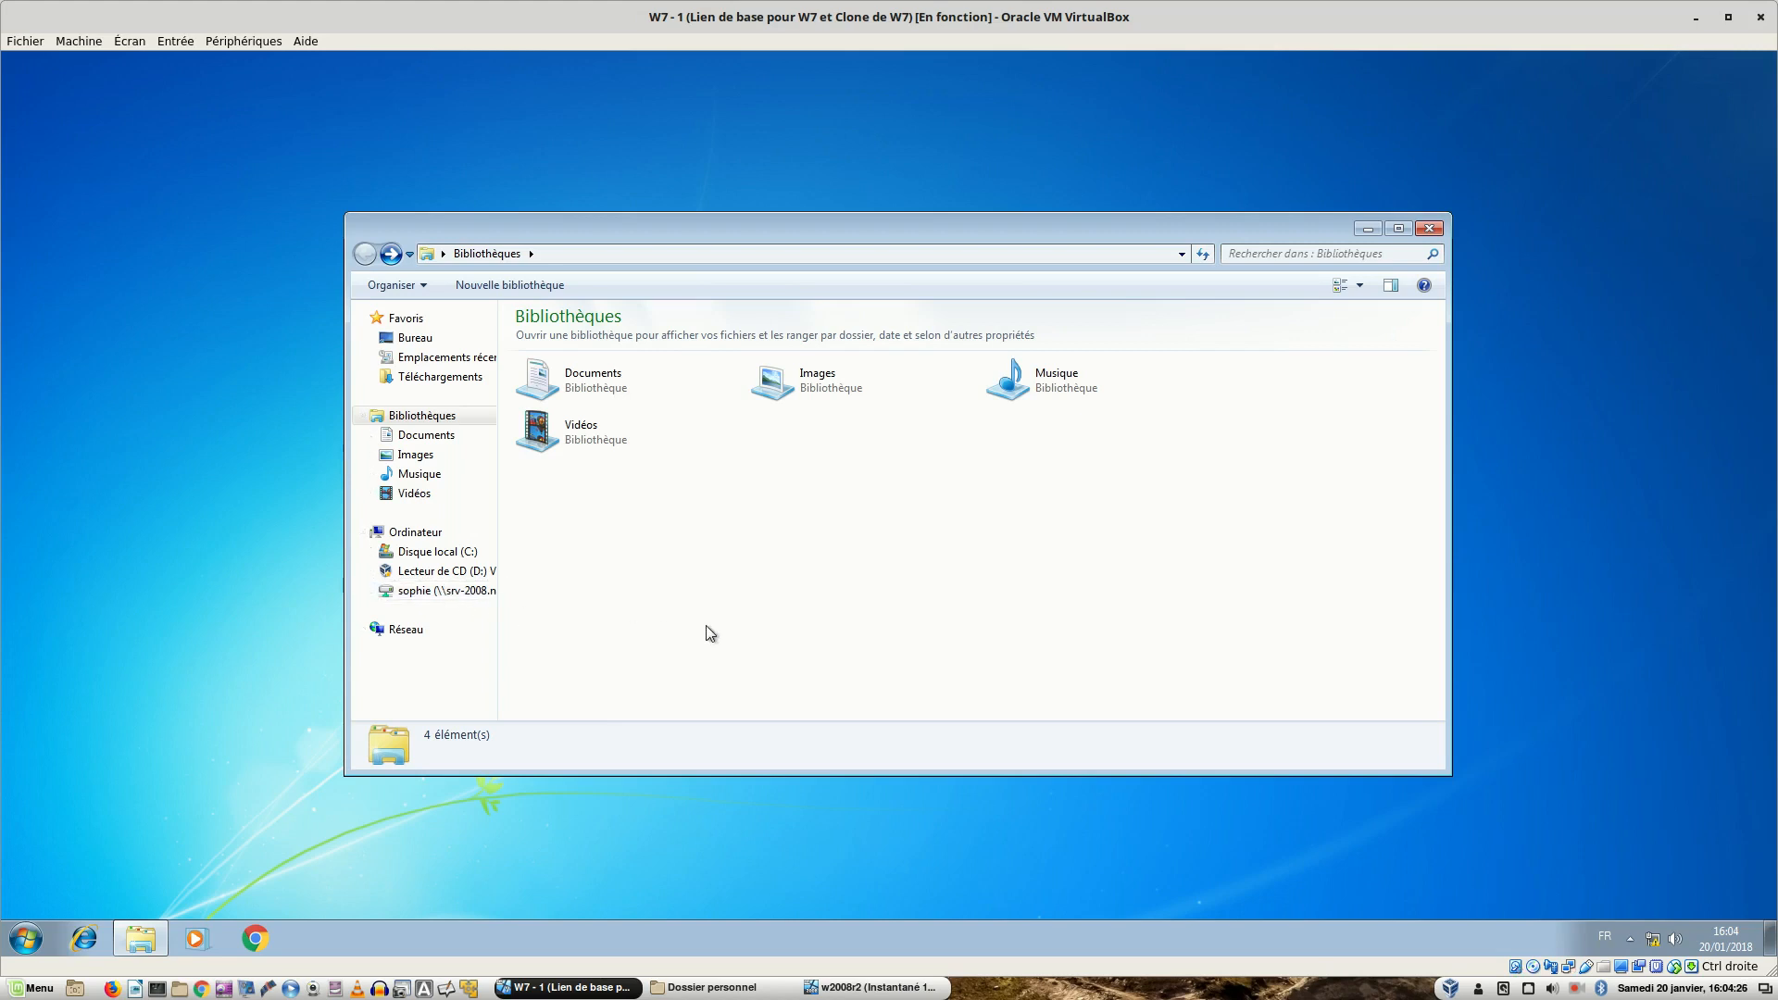
- Close Explorer and launch Gestion de stratégie de groupe from Server Manager's Outils menu
{"action": "left_click", "coordinate": [1430, 230]}
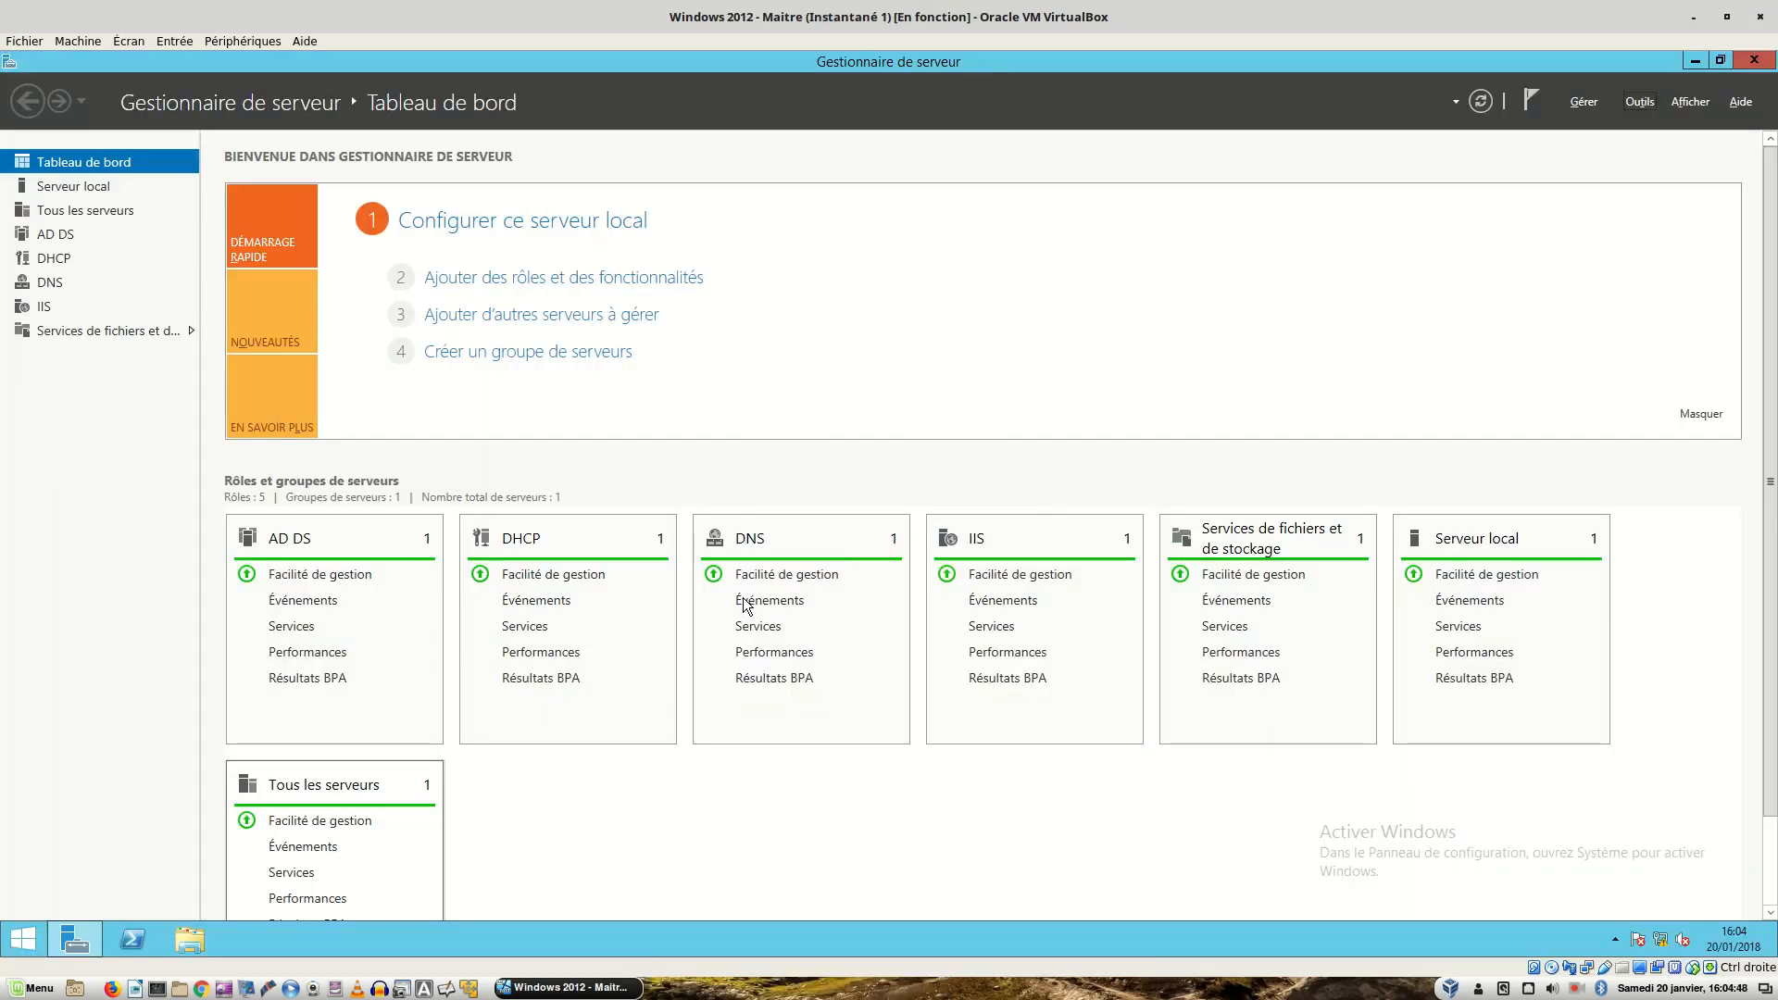
{"action": "left_click", "coordinate": [1643, 102]}
{"action": "left_click", "coordinate": [1543, 326]}
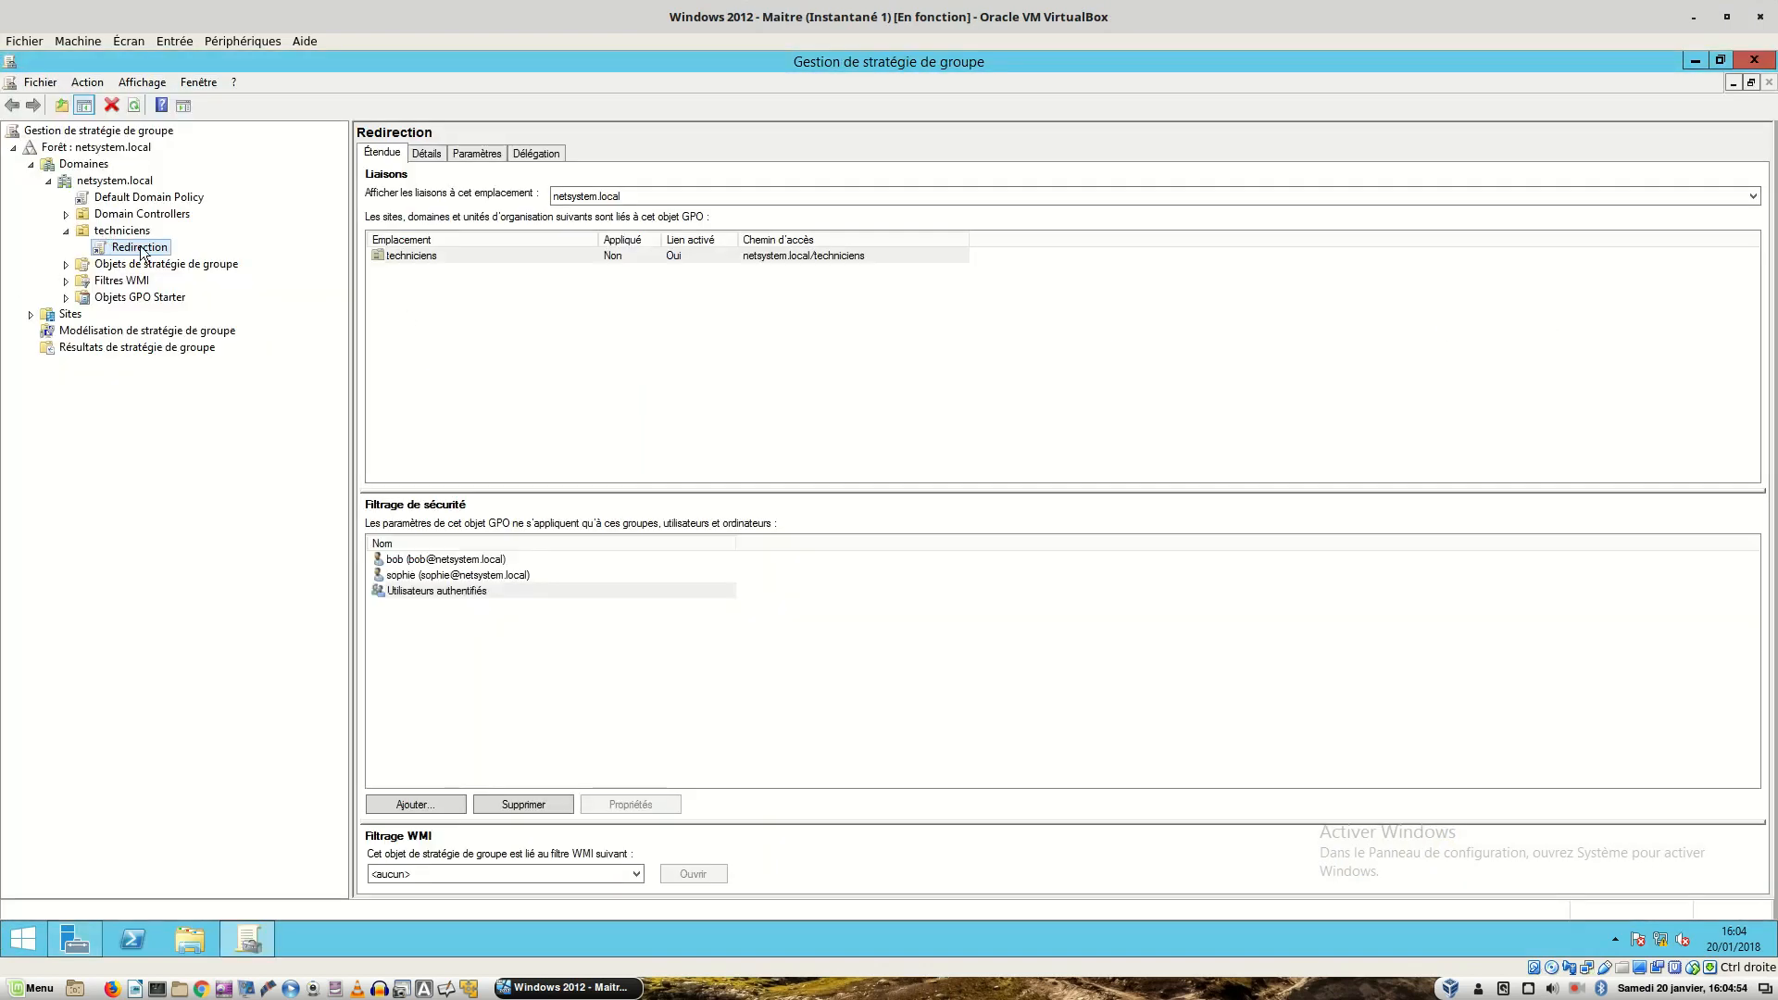
- Edit the Redirection GPO and expand Configuration utilisateur > Stratégies > Paramètres Windows > Redirection de dossiers
{"action": "right_click", "coordinate": [141, 252]}
{"action": "left_click", "coordinate": [181, 259]}
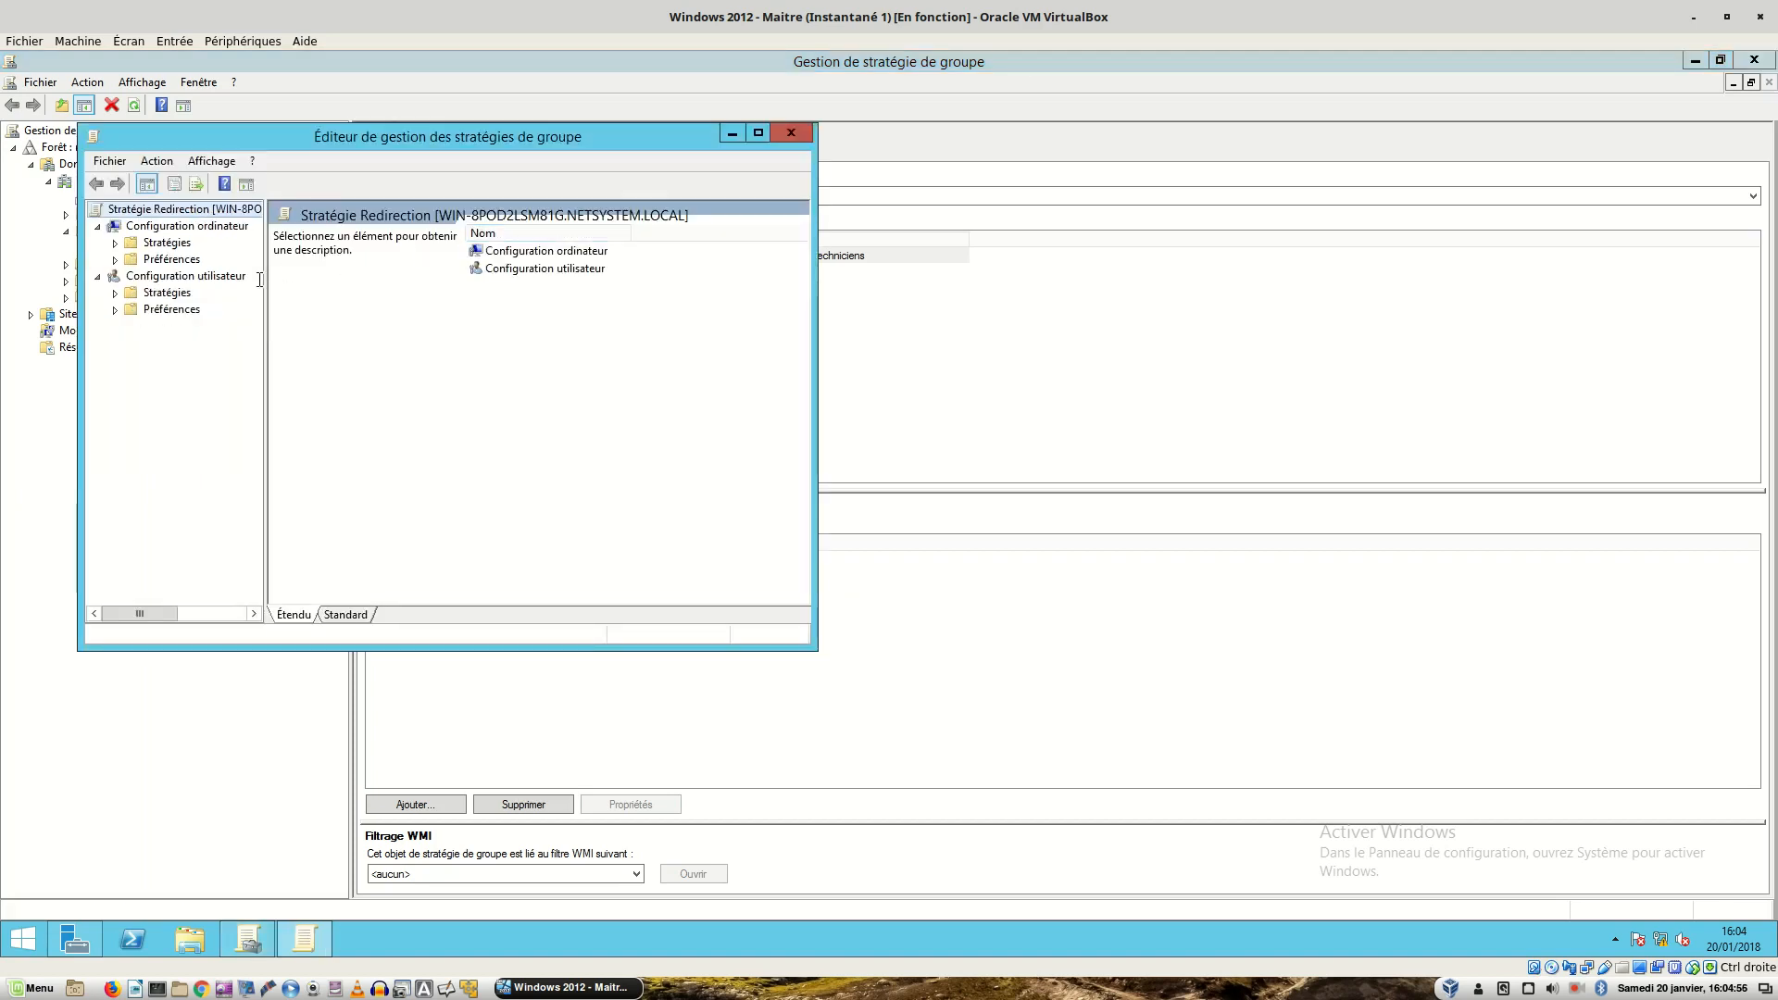
{"action": "double_click", "coordinate": [182, 295]}
{"action": "double_click", "coordinate": [203, 327]}
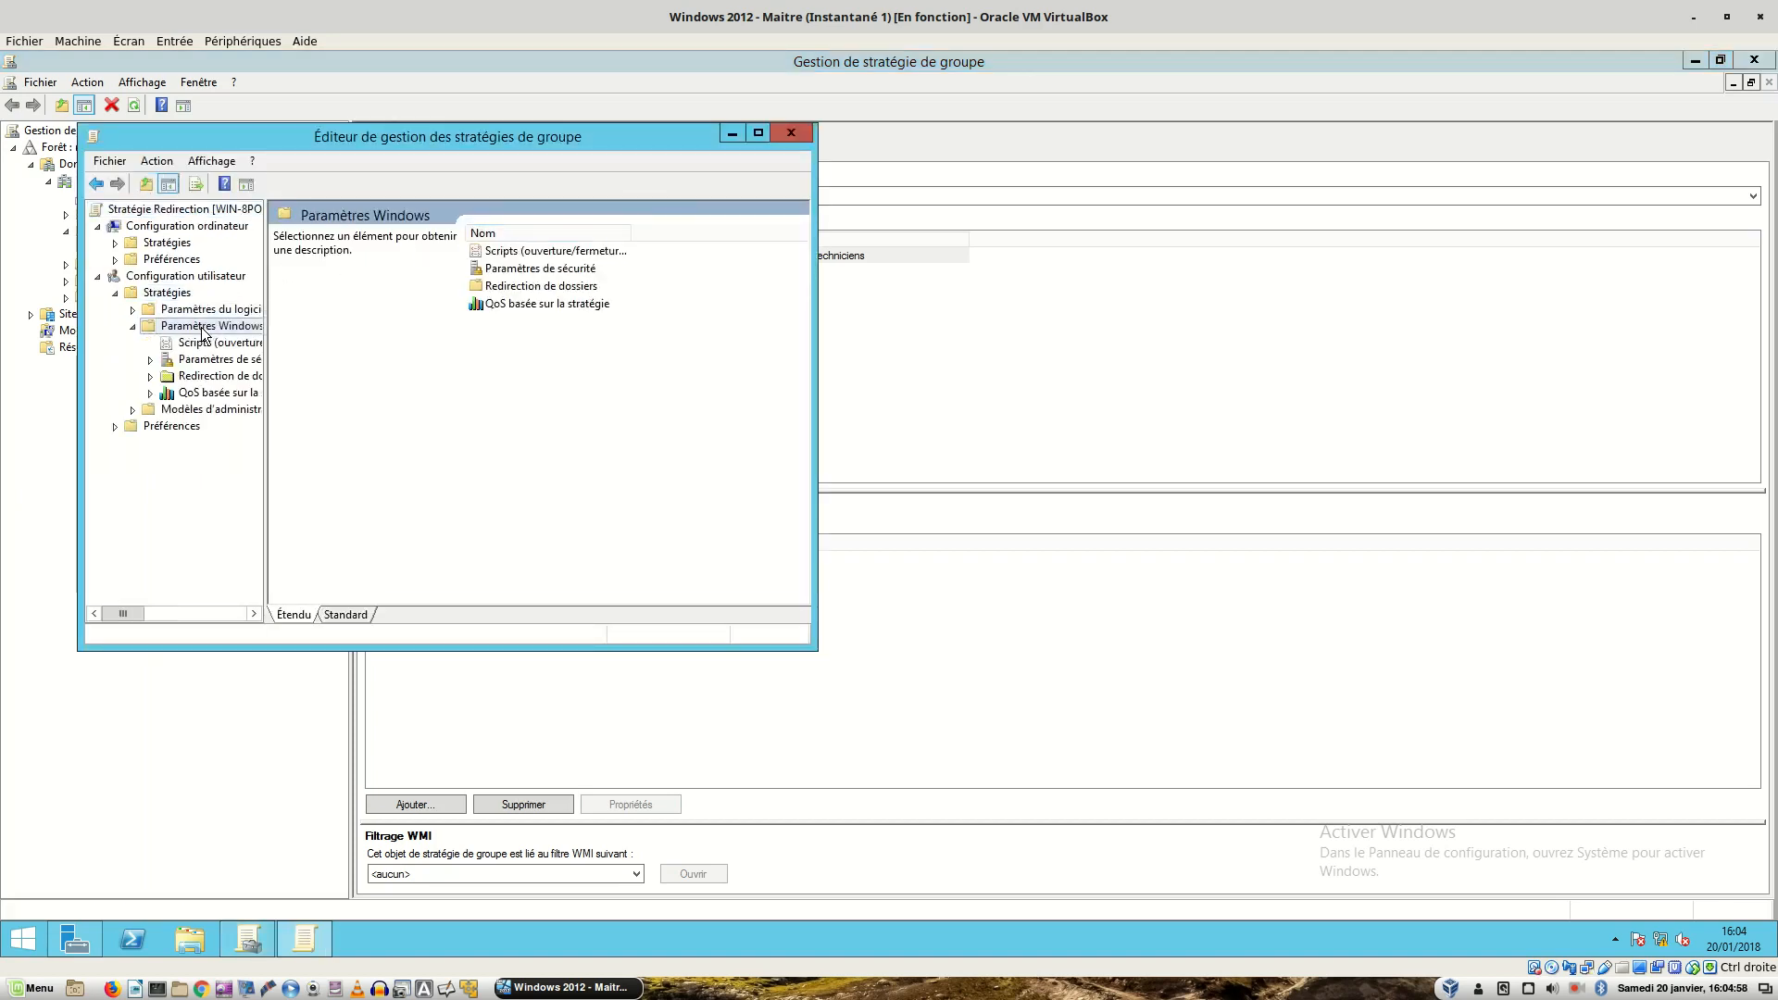
{"action": "double_click", "coordinate": [218, 377]}
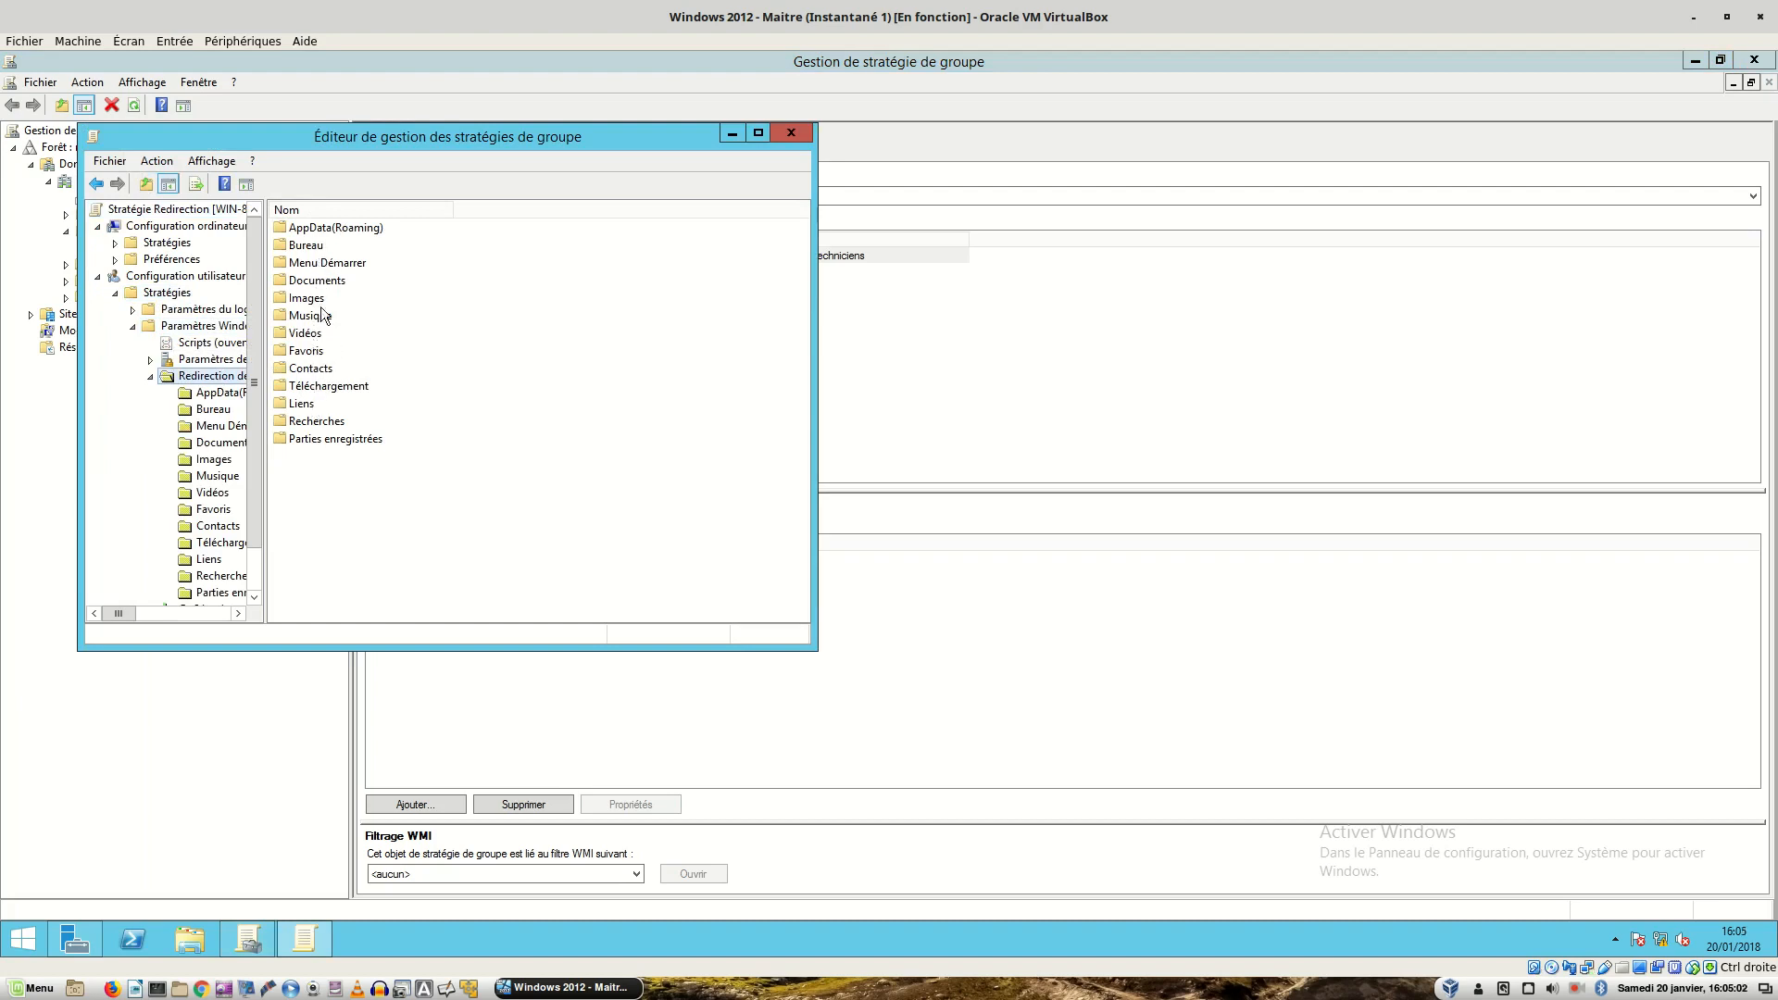
- Inspect the Documents, Bureau and Téléchargement redirection entries
{"action": "left_click", "coordinate": [314, 282]}
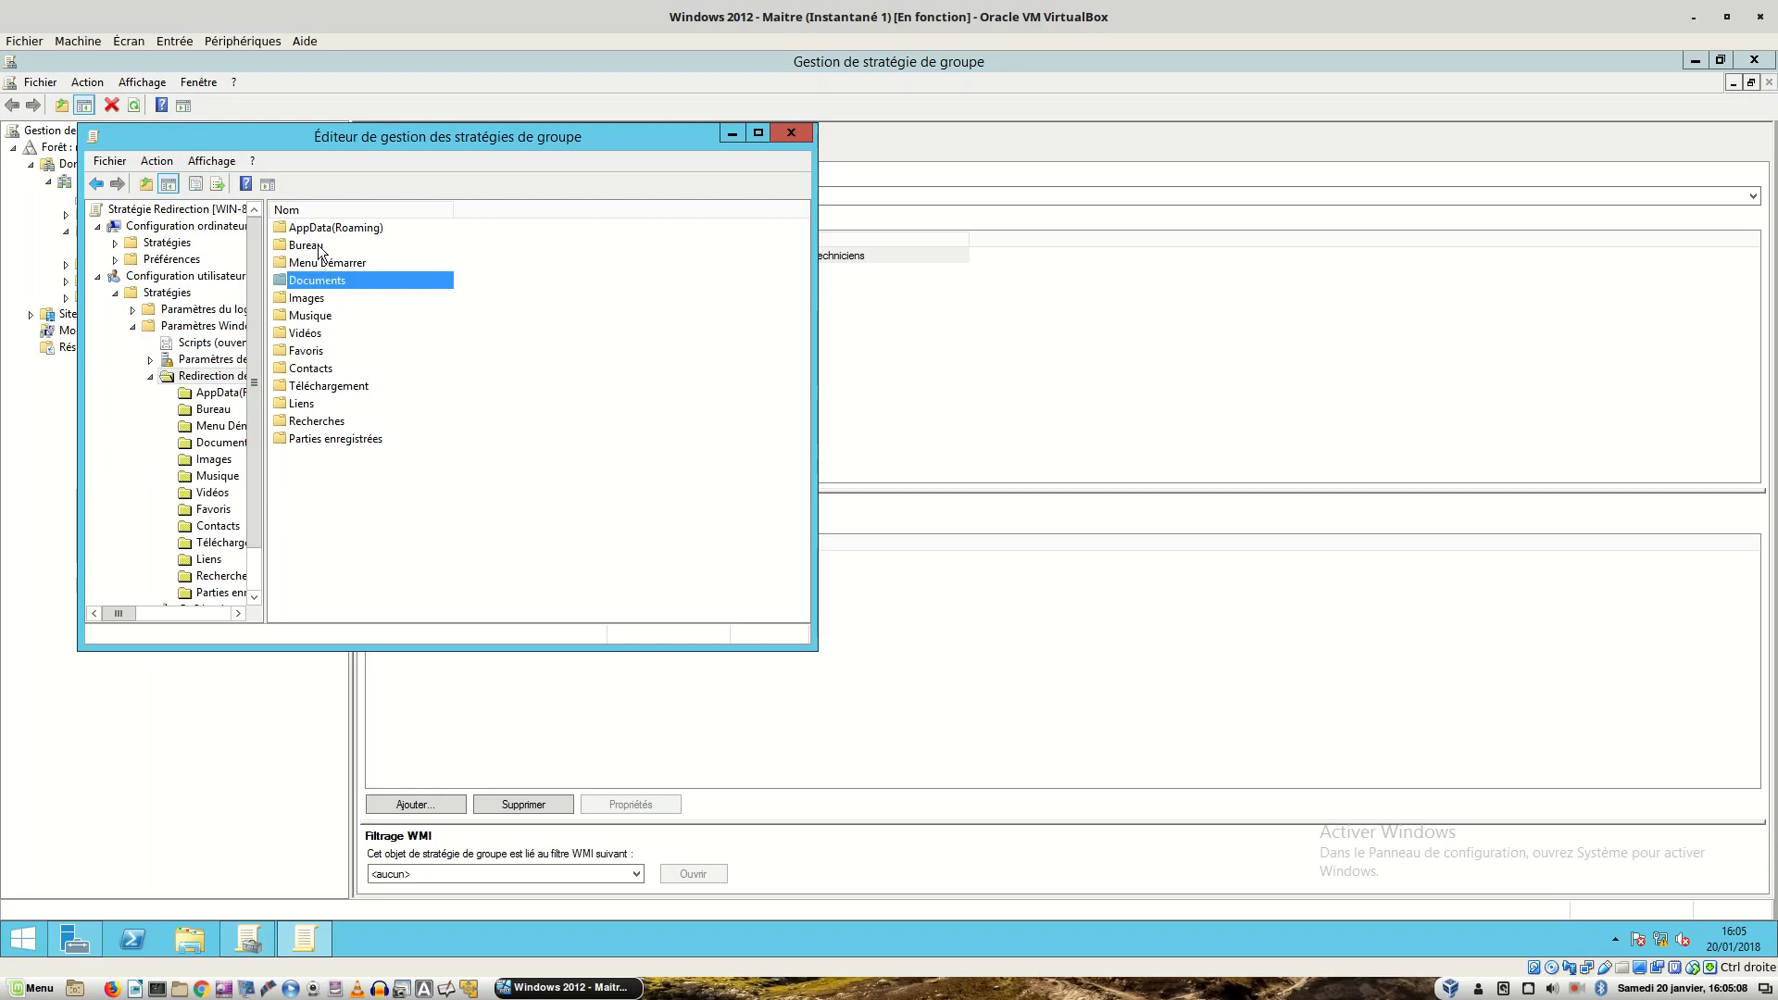
{"action": "left_click", "coordinate": [319, 246]}
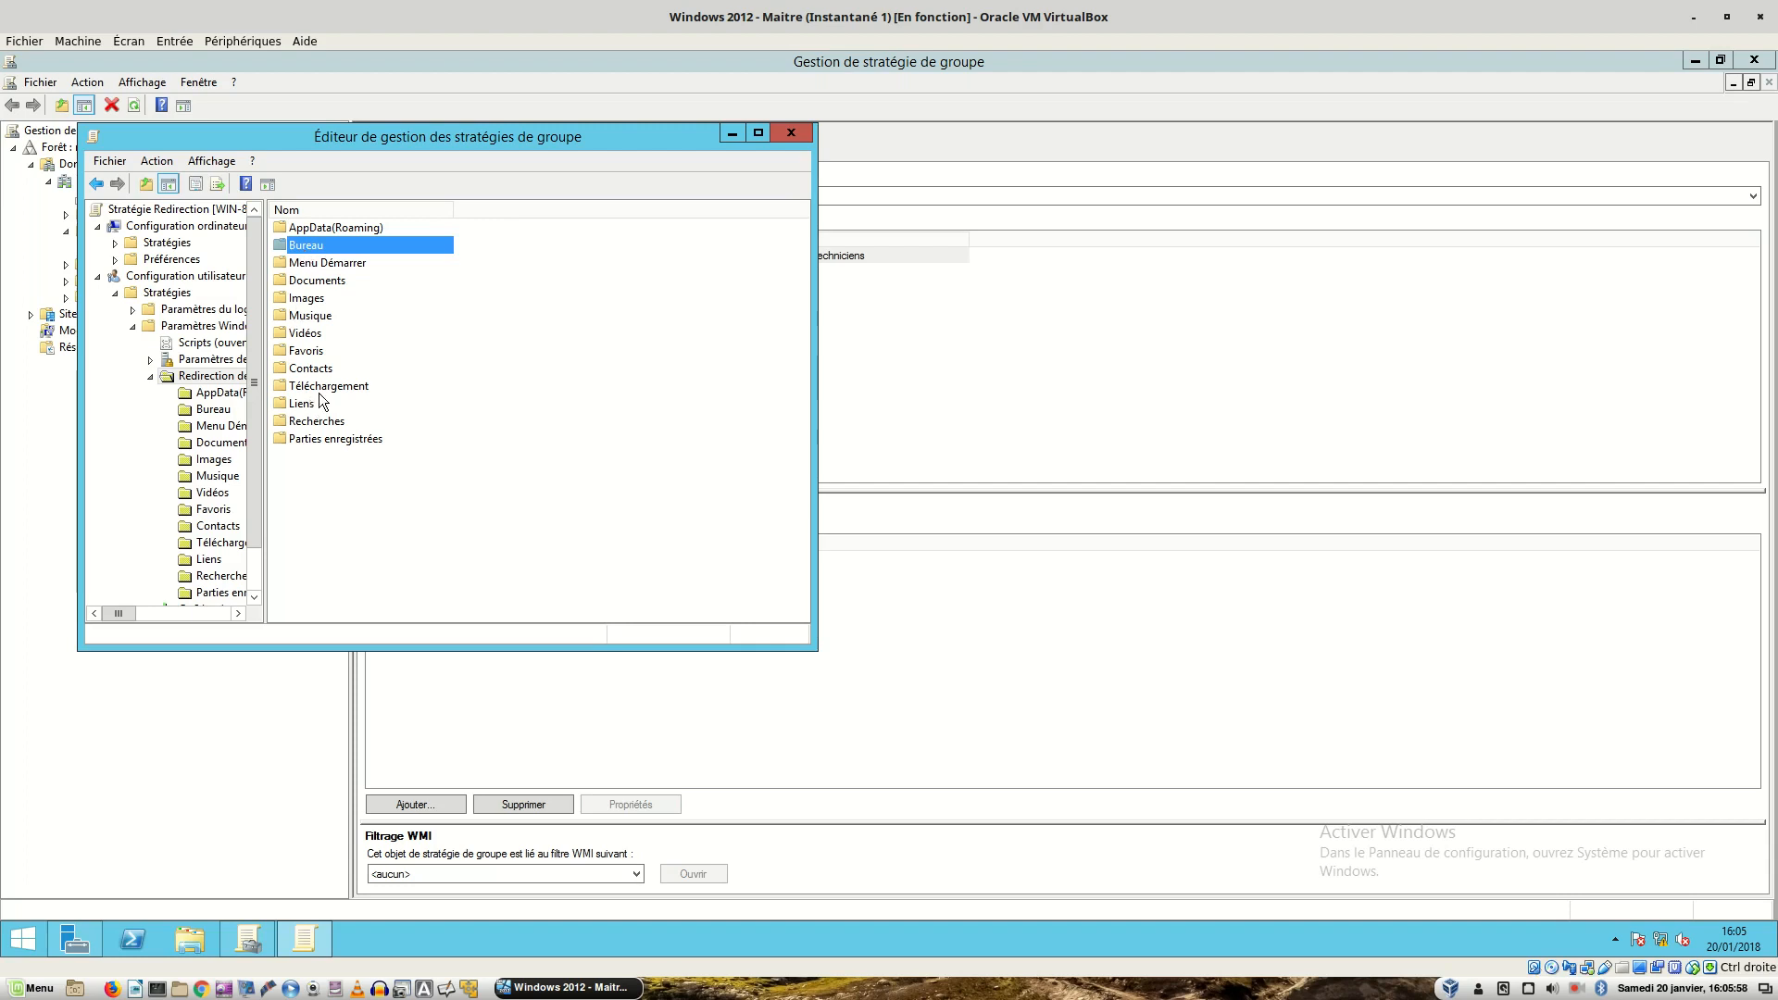
{"action": "left_click", "coordinate": [322, 388]}
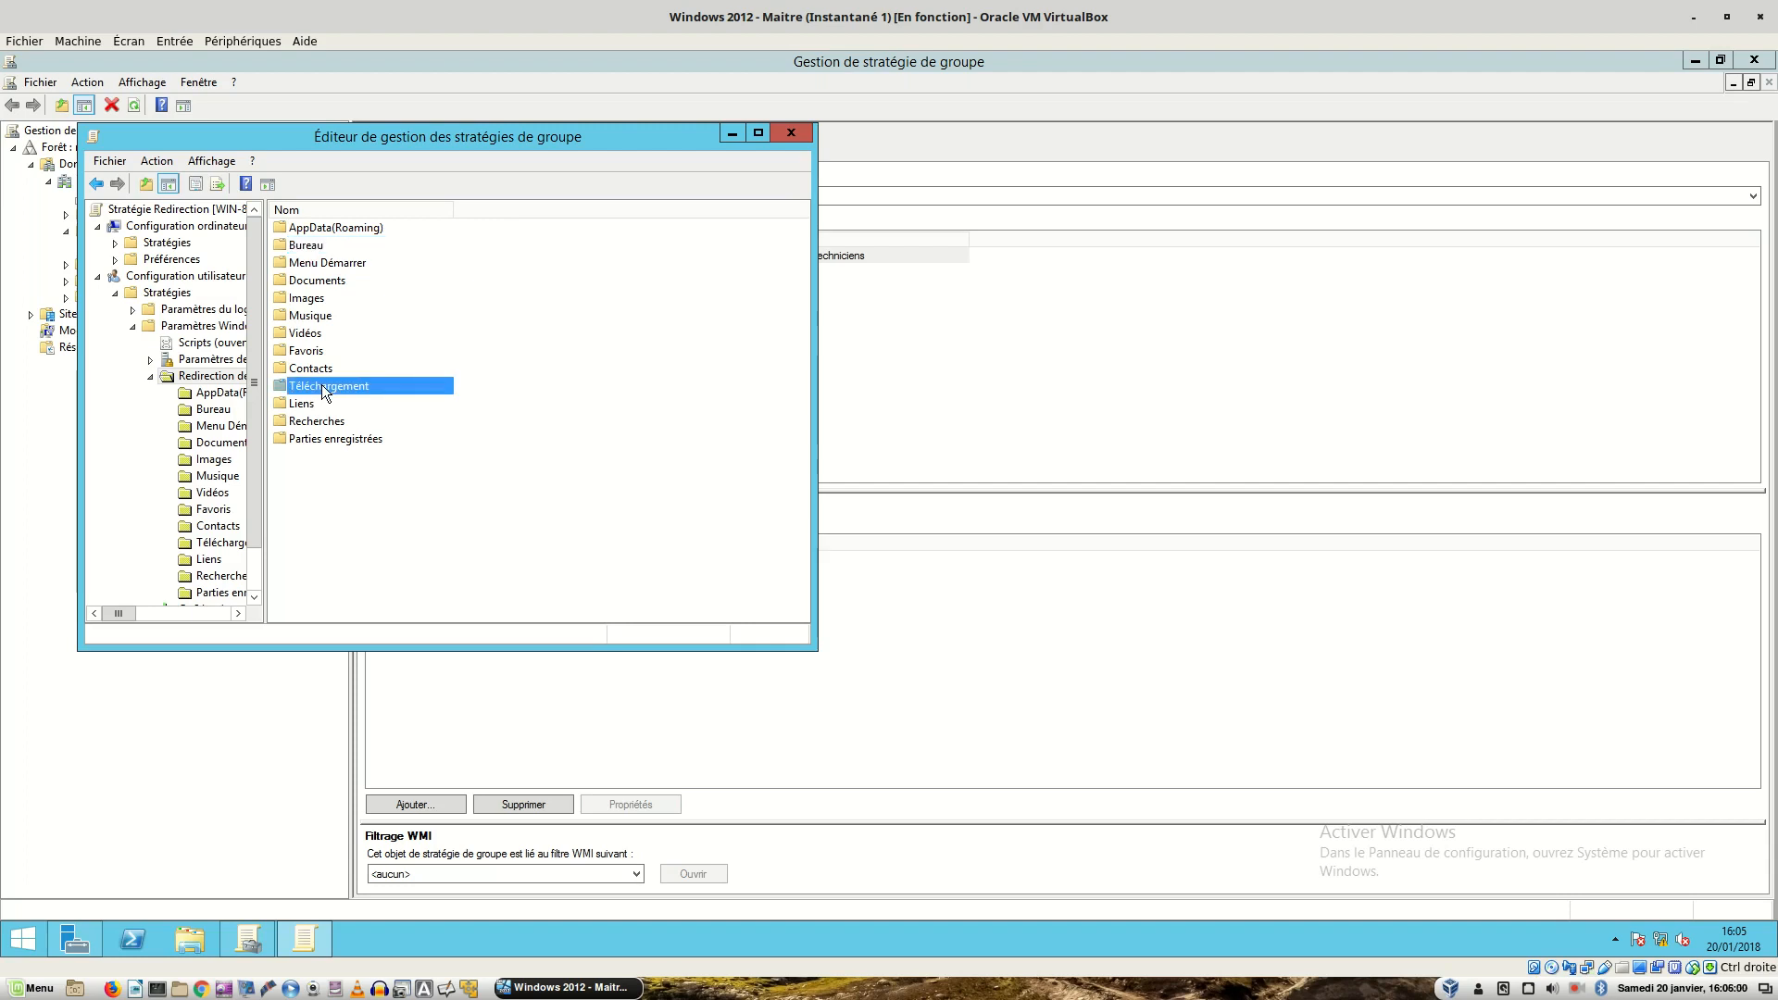